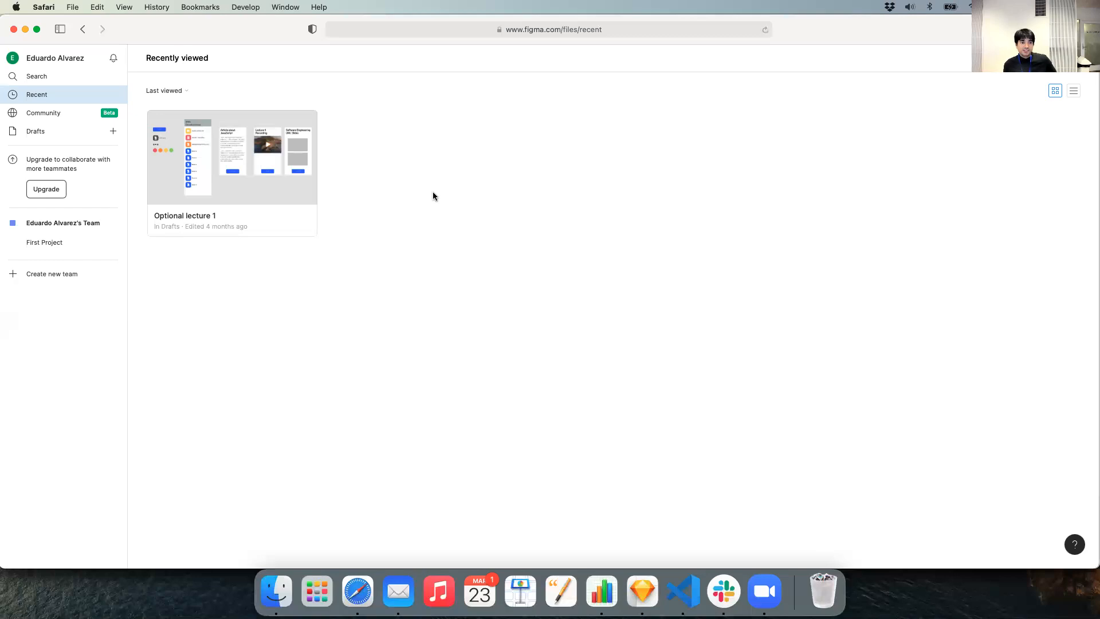
Step: Switch to Sketch and show the Home page of the Learning Management System document
{"action": "left_click", "coordinate": [641, 590]}
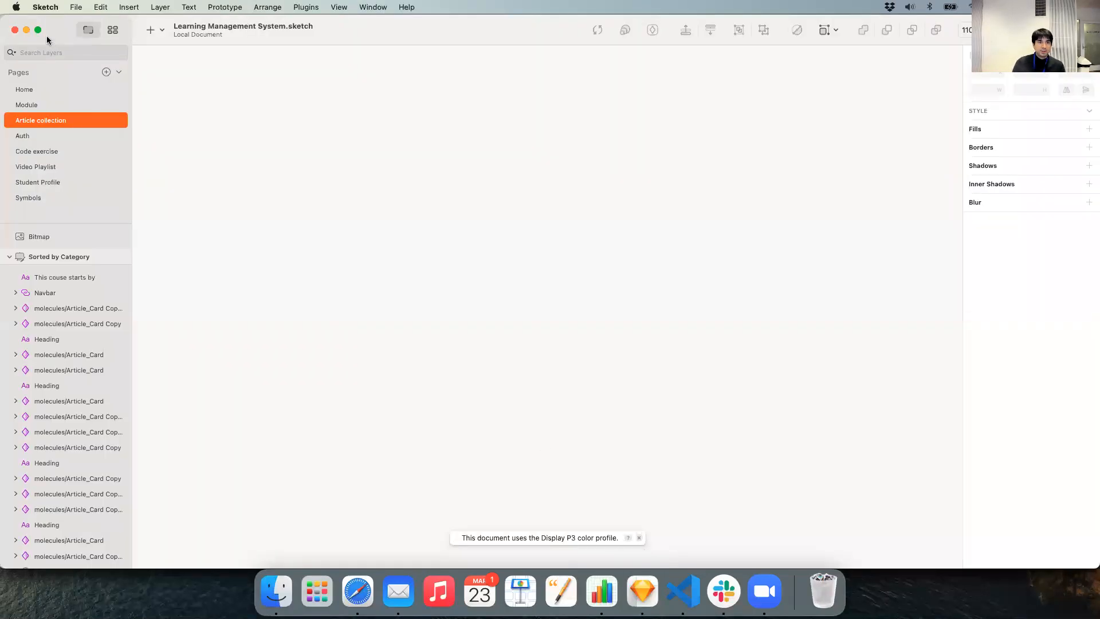
{"action": "scroll", "coordinate": [375, 172], "scroll_direction": "down", "scroll_amount": 5}
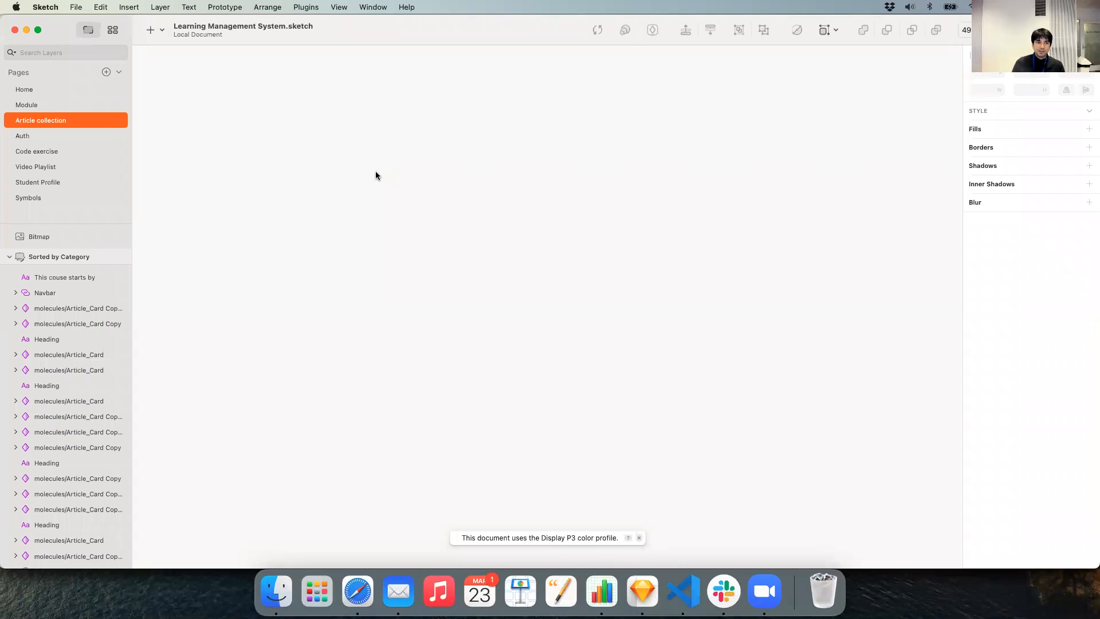
{"action": "left_click", "coordinate": [72, 90]}
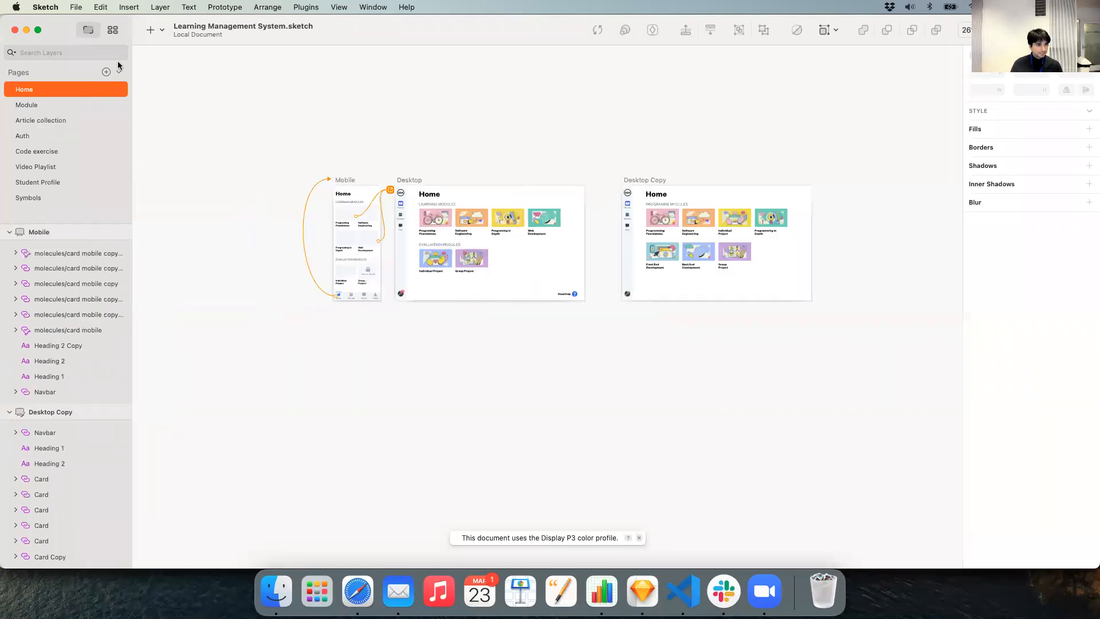
Step: Open the recent document Pronto Design System.sketch
{"action": "left_click", "coordinate": [81, 7]}
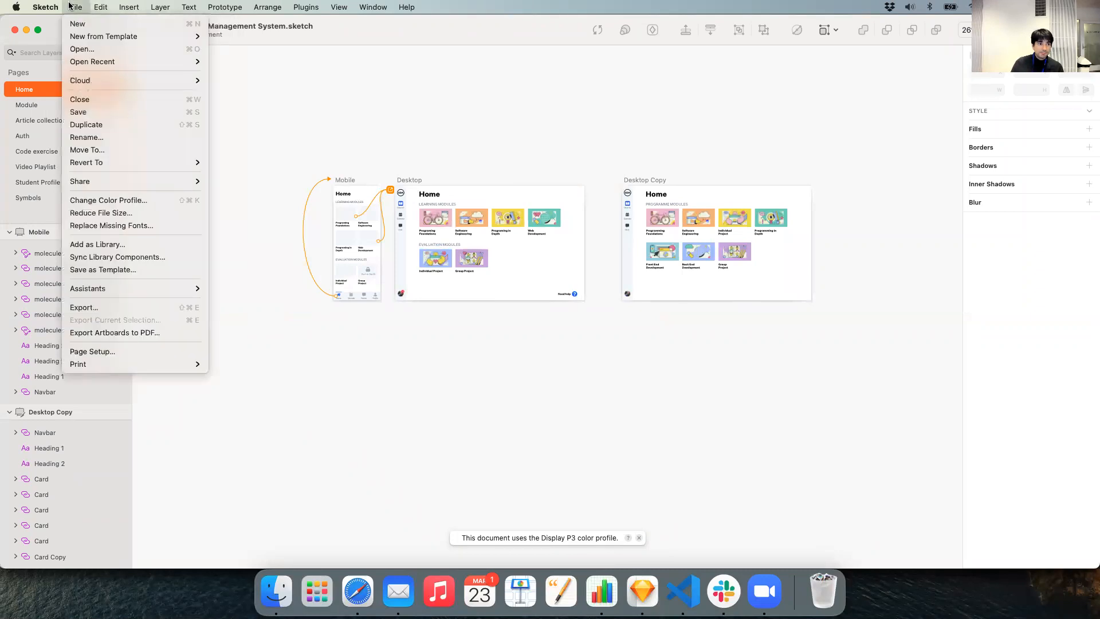
{"action": "mouse_move", "coordinate": [96, 60]}
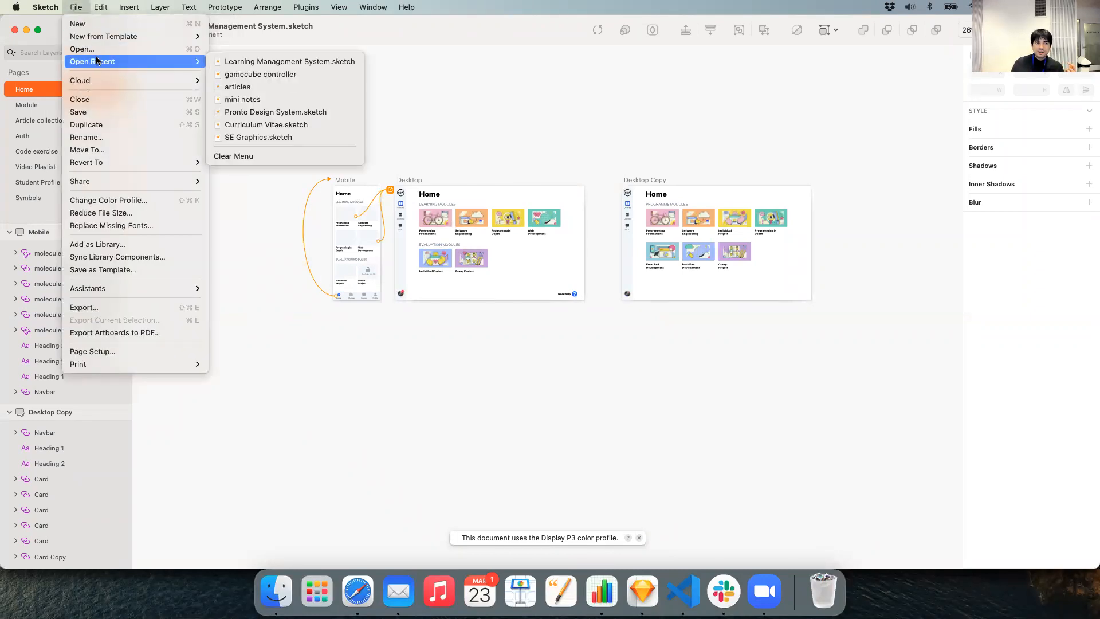
{"action": "left_click", "coordinate": [307, 116]}
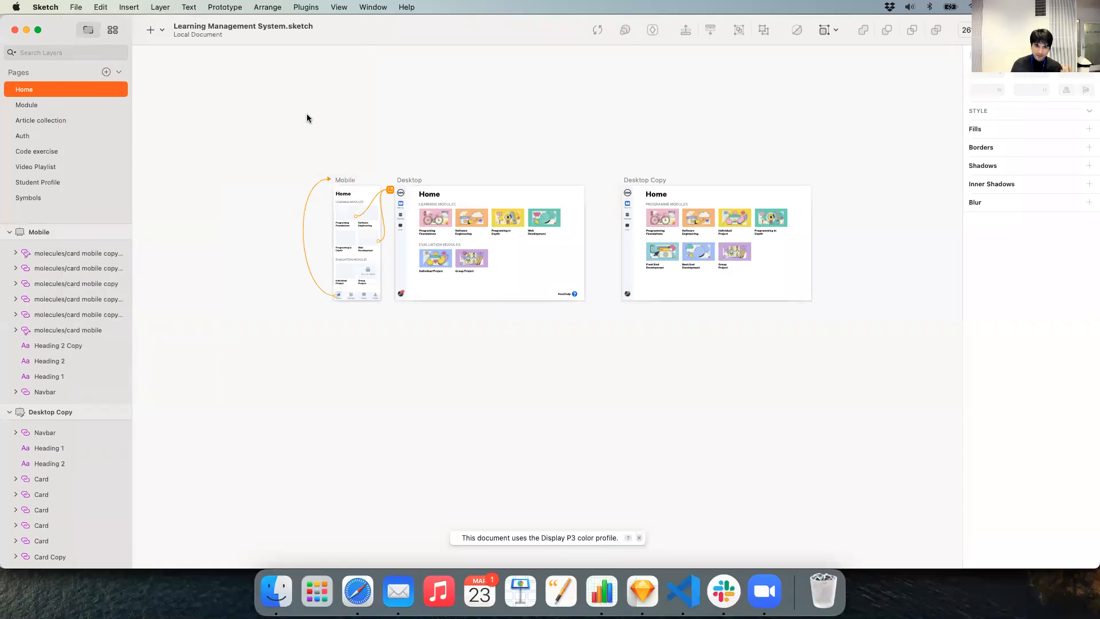
Step: Examine the heading and text styles, buttons and color swatches on the Design System page
{"action": "scroll", "coordinate": [296, 315], "scroll_direction": "down", "scroll_amount": 3}
{"action": "scroll", "coordinate": [296, 315], "scroll_direction": "left", "scroll_amount": 1}
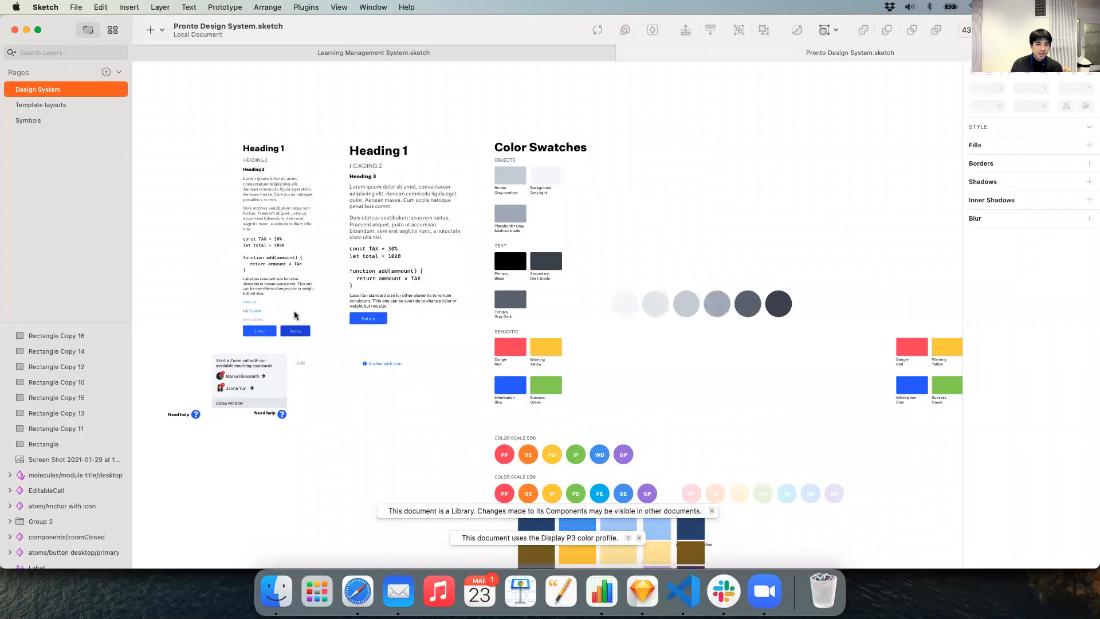
{"action": "scroll", "coordinate": [294, 315], "scroll_direction": "down", "scroll_amount": 5}
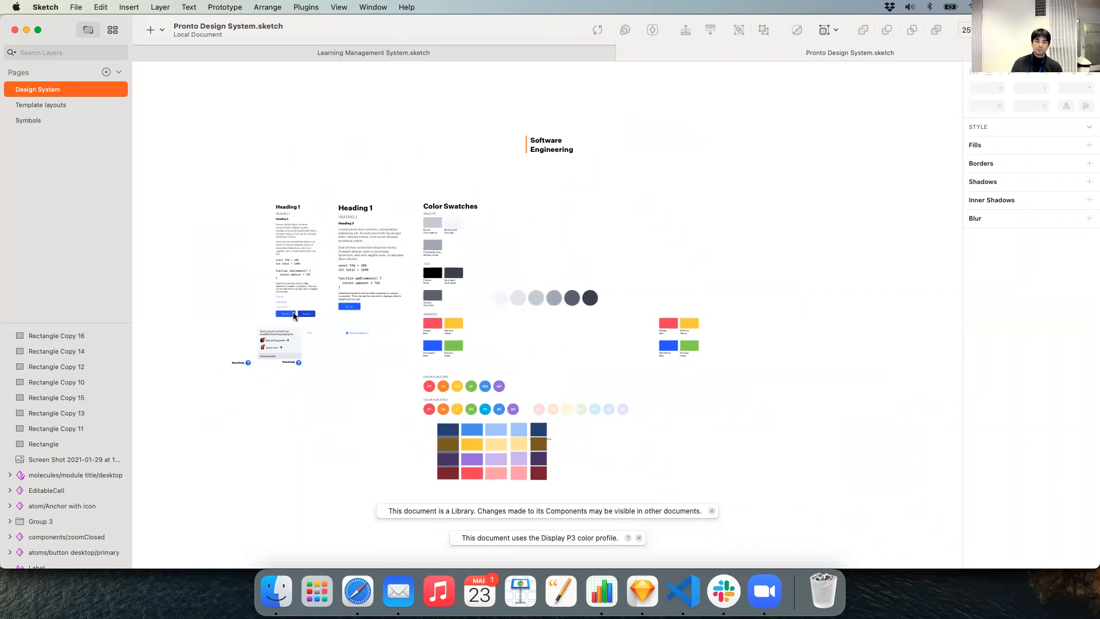
{"action": "scroll", "coordinate": [294, 315], "scroll_direction": "down", "scroll_amount": 2}
{"action": "scroll", "coordinate": [294, 315], "scroll_direction": "left", "scroll_amount": 1}
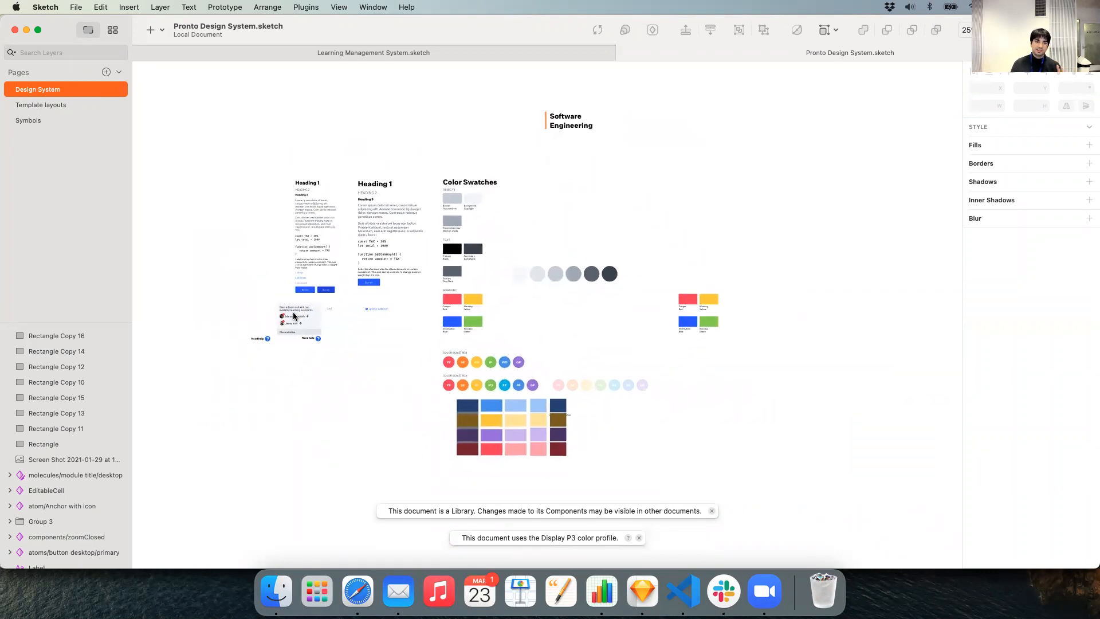
{"action": "scroll", "coordinate": [456, 245], "scroll_direction": "up", "scroll_amount": 5}
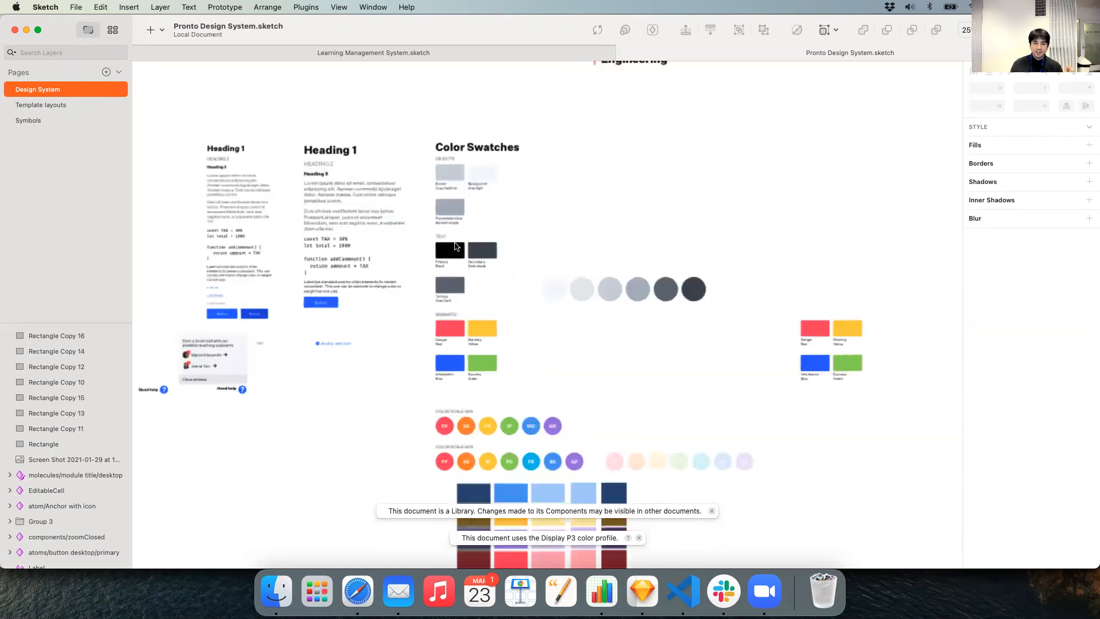
{"action": "scroll", "coordinate": [457, 245], "scroll_direction": "up", "scroll_amount": 3}
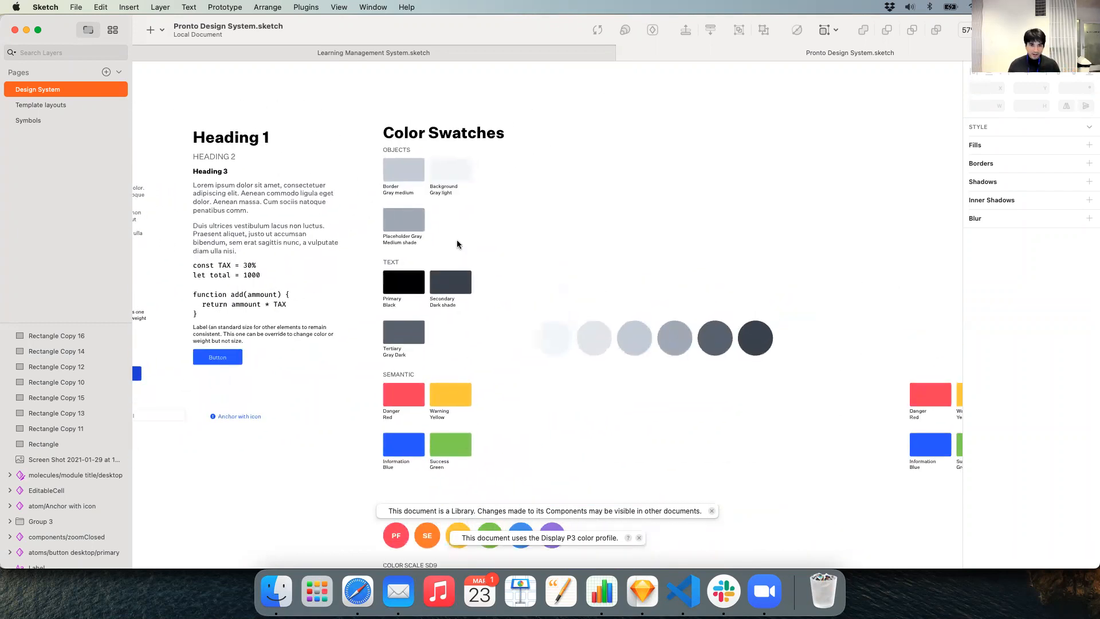
{"action": "scroll", "coordinate": [457, 244], "scroll_direction": "down", "scroll_amount": 2}
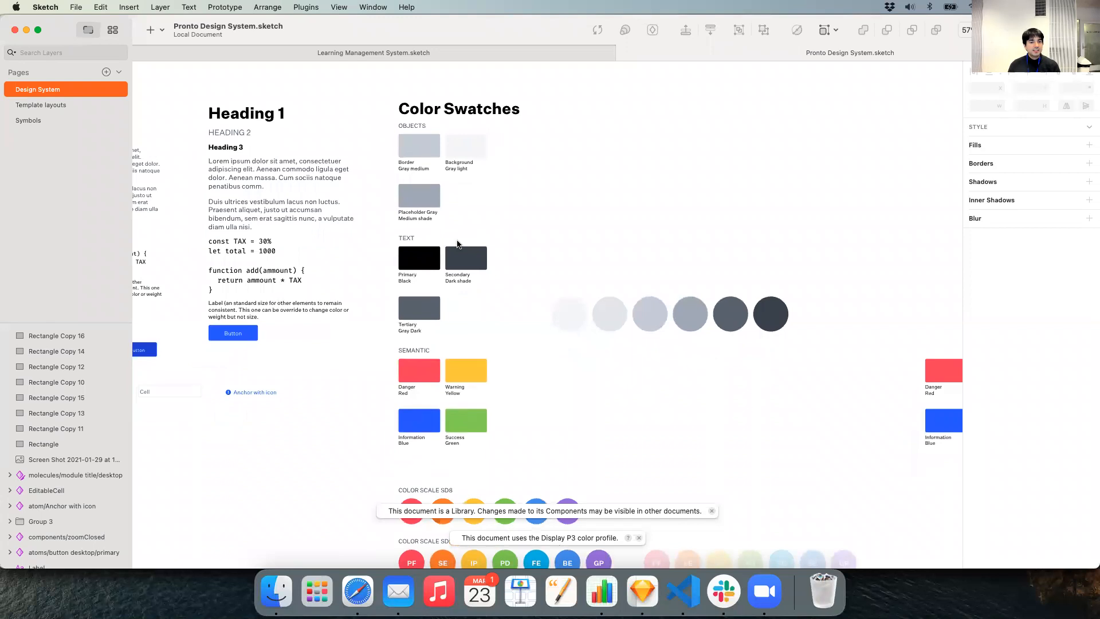
{"action": "scroll", "coordinate": [402, 330], "scroll_direction": "down", "scroll_amount": 5}
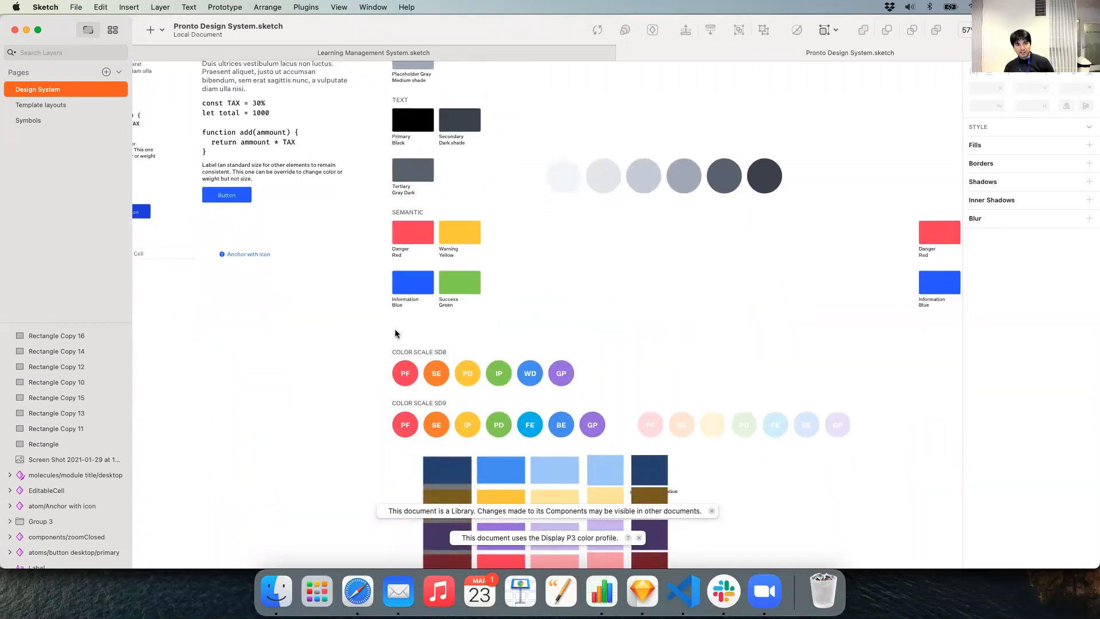
Step: Examine the SD8 and SD9 color scales, selecting the SD8 row and clearing the selection again
{"action": "scroll", "coordinate": [396, 333], "scroll_direction": "down", "scroll_amount": 3}
{"action": "scroll", "coordinate": [396, 334], "scroll_direction": "right", "scroll_amount": 2}
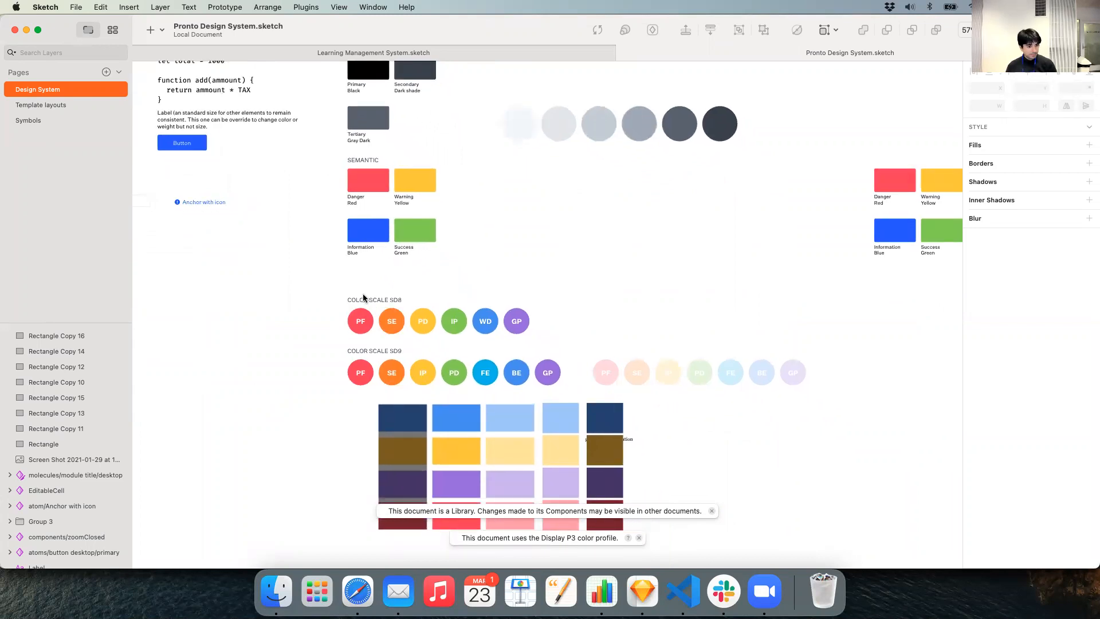
{"action": "left_click_drag", "start_coordinate": [332, 272], "coordinate": [367, 284]}
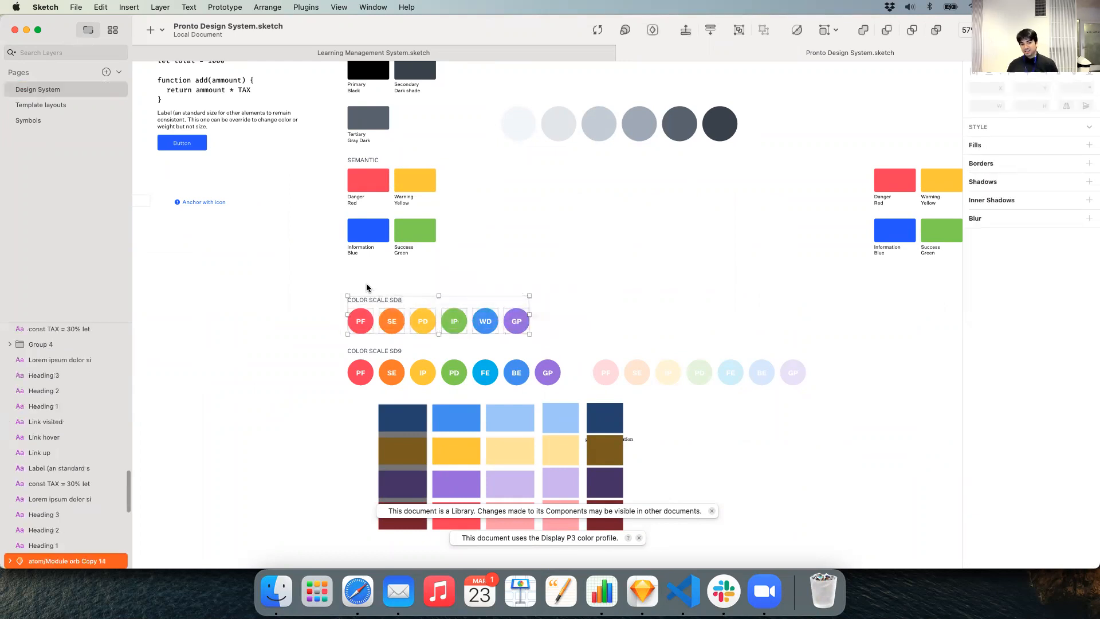
{"action": "left_click", "coordinate": [366, 284]}
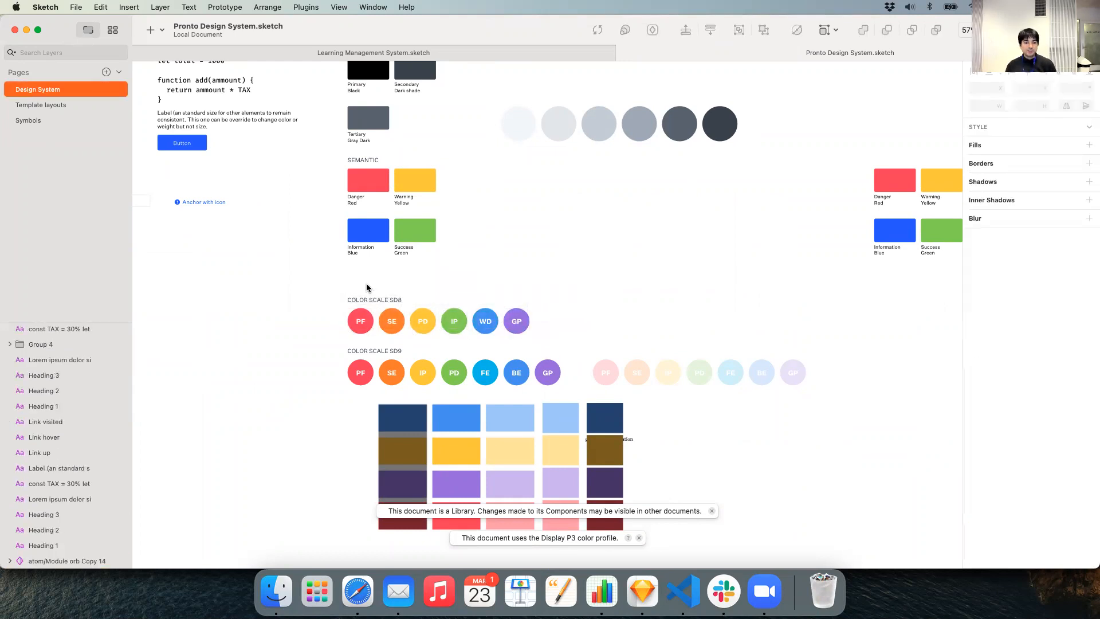
{"action": "left_click", "coordinate": [363, 600]}
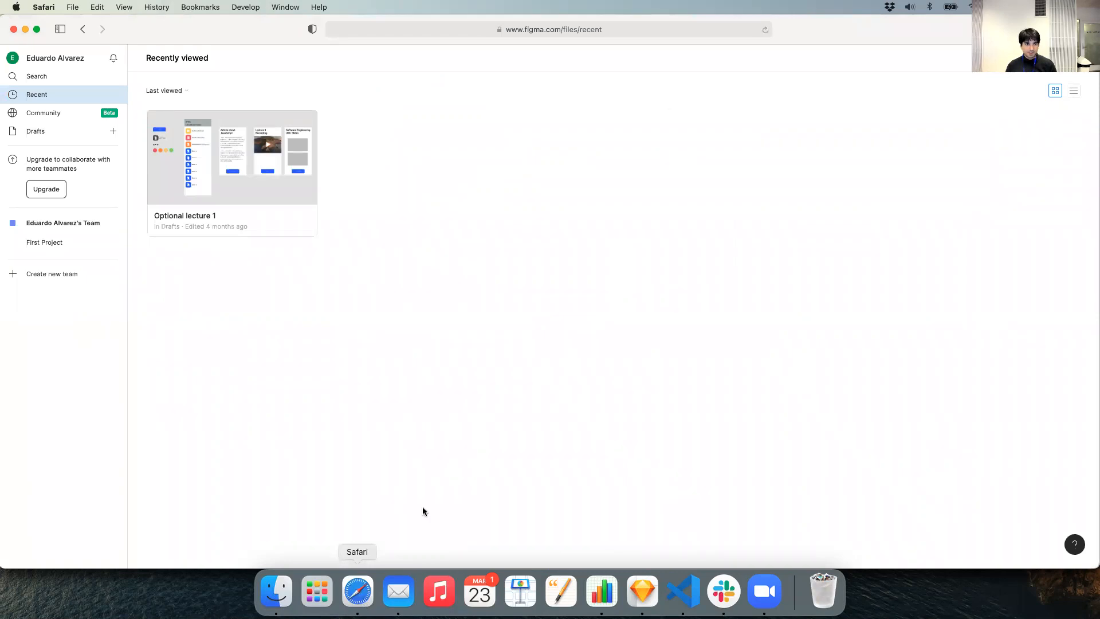
{"action": "key", "text": "super+Tab"}
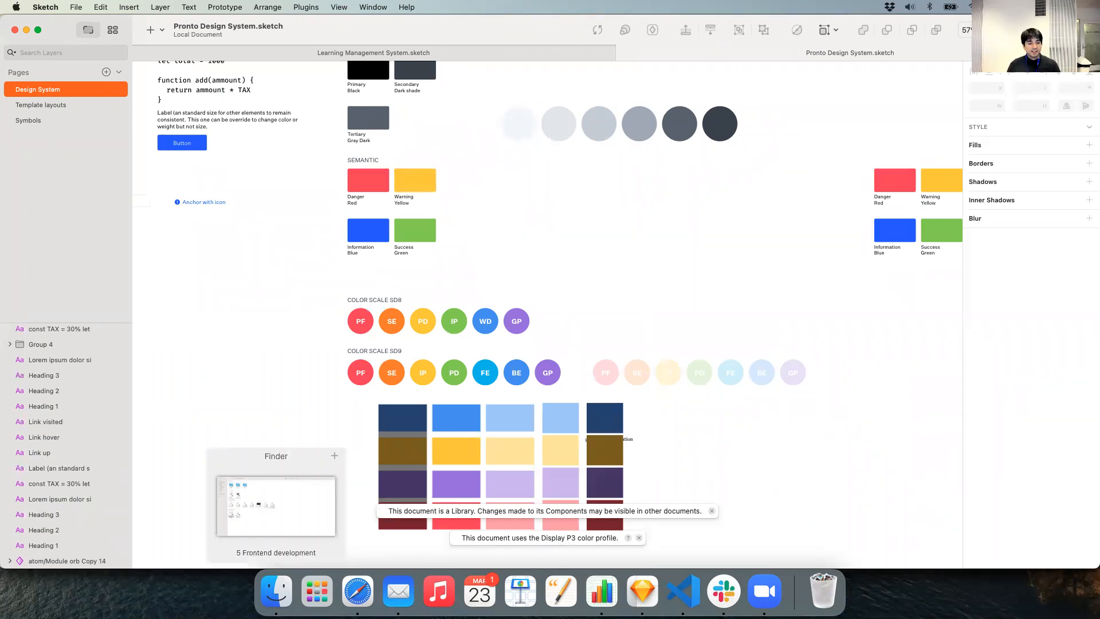
Step: Switch to Finder and browse from Dropbox through KTH, _data and passed courses into the folder "8 Running your own Company"
{"action": "left_click", "coordinate": [276, 591]}
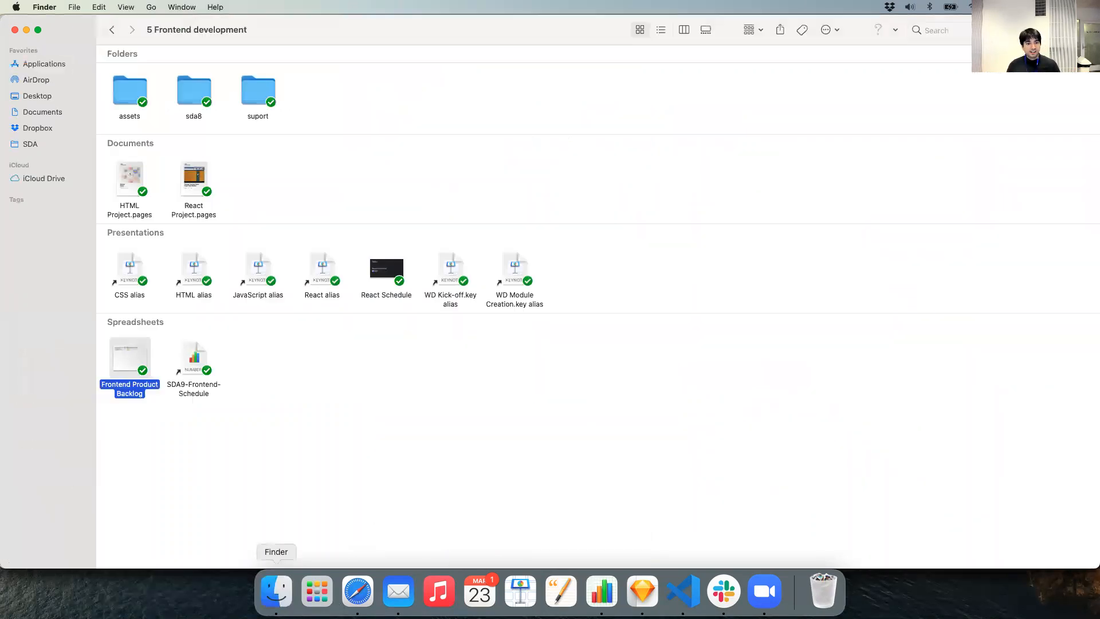
{"action": "left_click", "coordinate": [50, 145]}
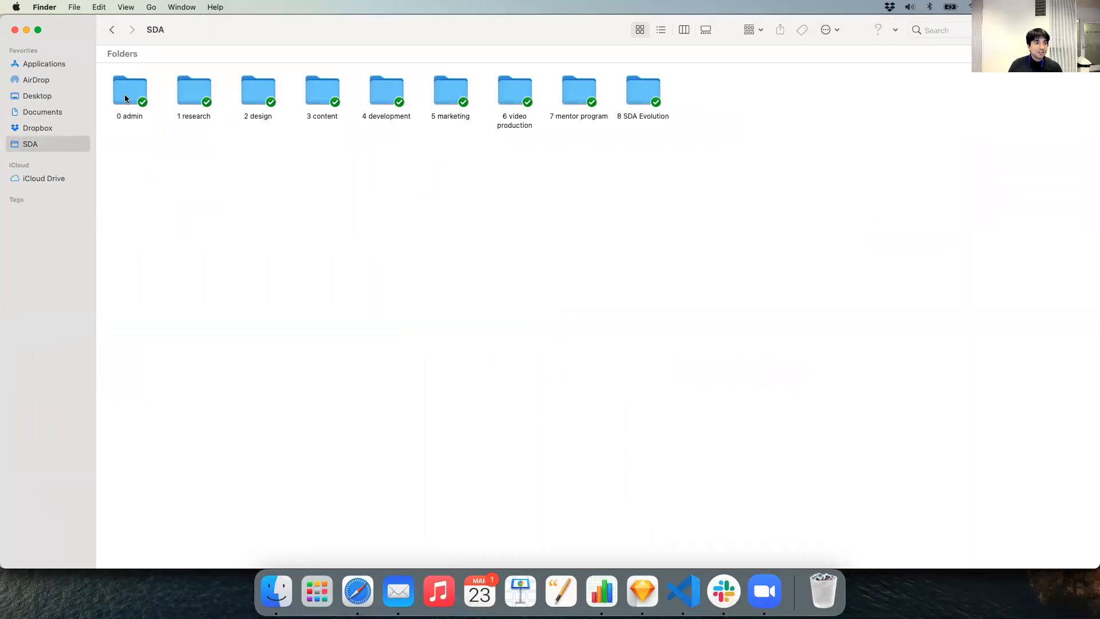
{"action": "left_click", "coordinate": [70, 127]}
{"action": "double_click", "coordinate": [243, 86]}
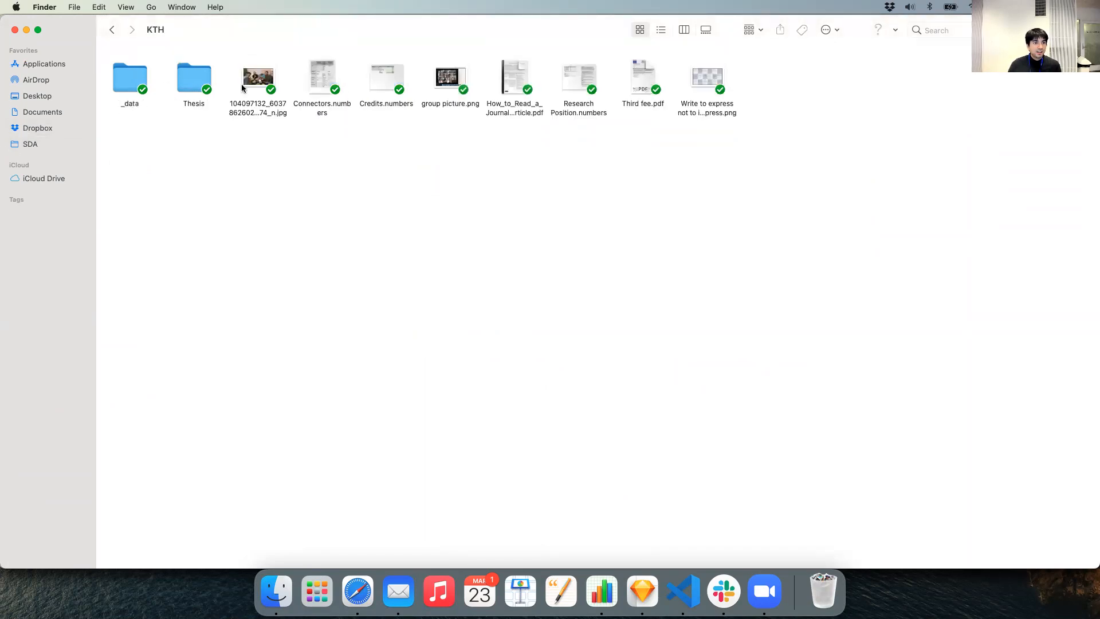
{"action": "double_click", "coordinate": [119, 80]}
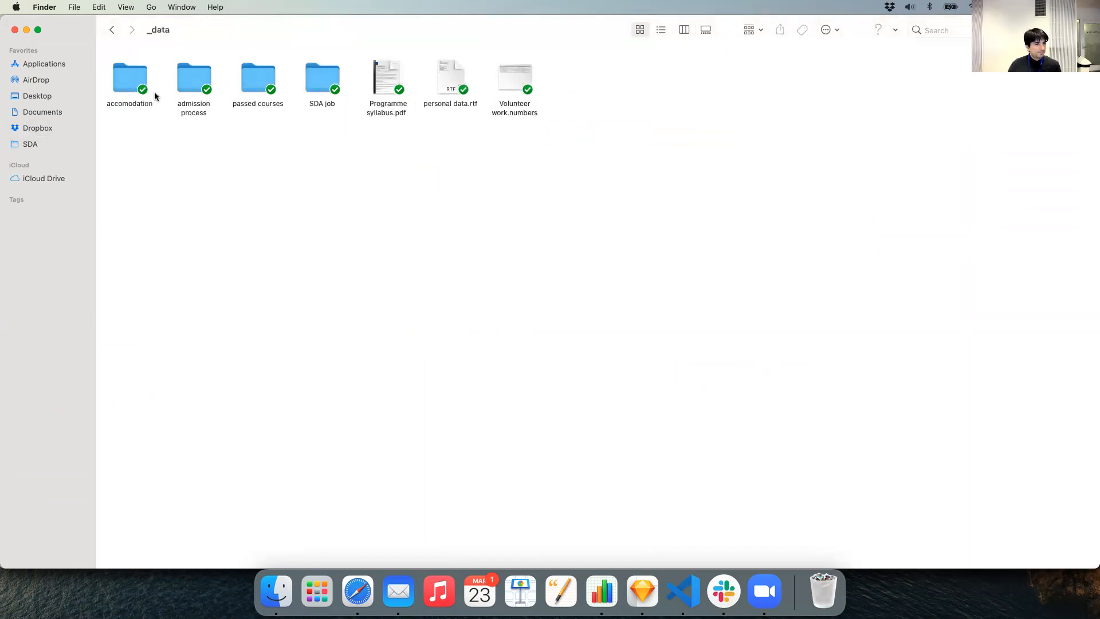
{"action": "double_click", "coordinate": [258, 80]}
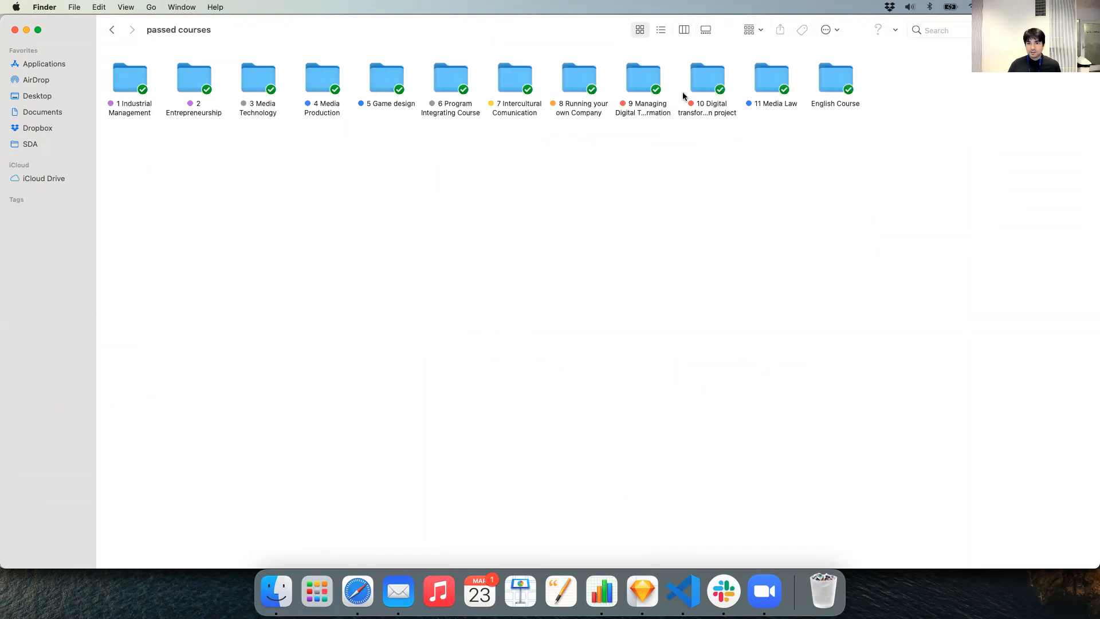
{"action": "left_click", "coordinate": [581, 80]}
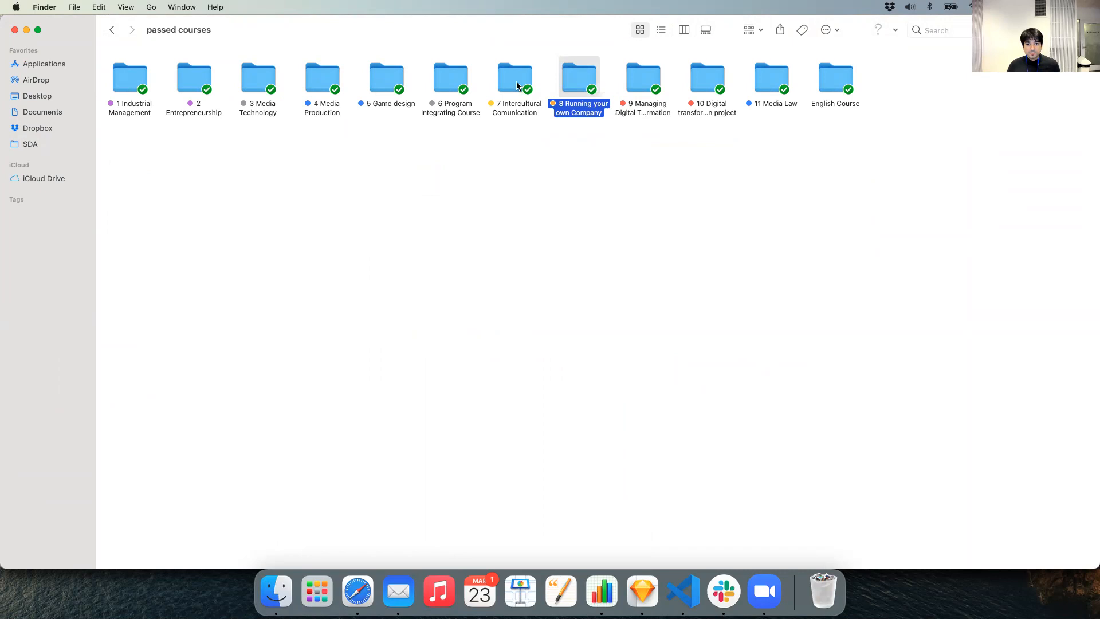
{"action": "left_click", "coordinate": [516, 85]}
{"action": "double_click", "coordinate": [581, 80]}
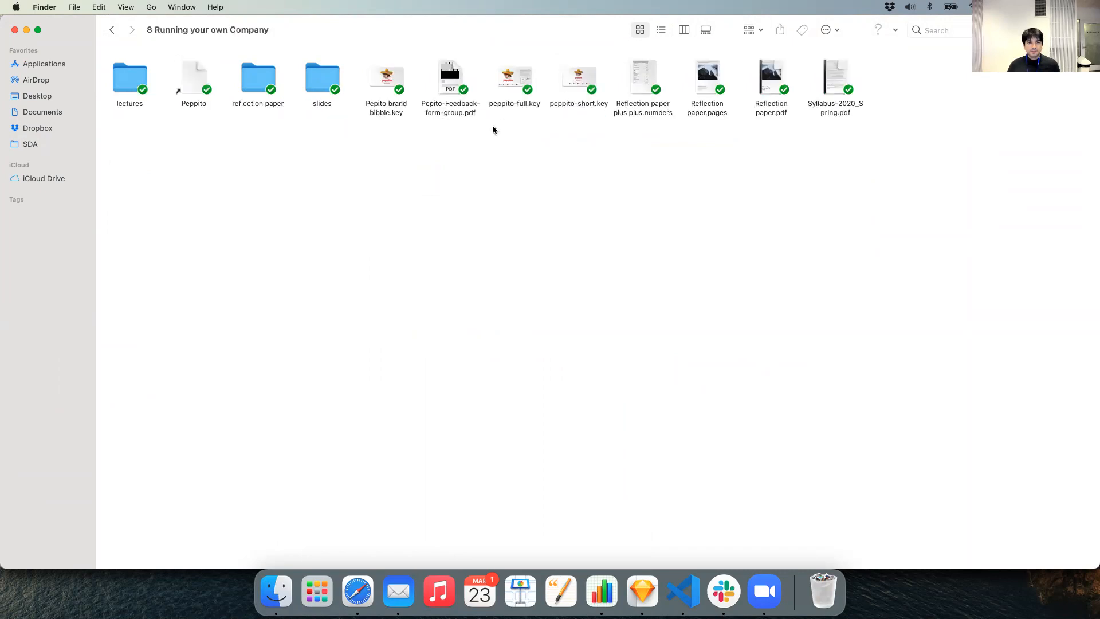
Step: Open the presentation Pepito brand bibble.key in Keynote and play it from the first slide
{"action": "left_click", "coordinate": [389, 82]}
{"action": "double_click", "coordinate": [389, 82]}
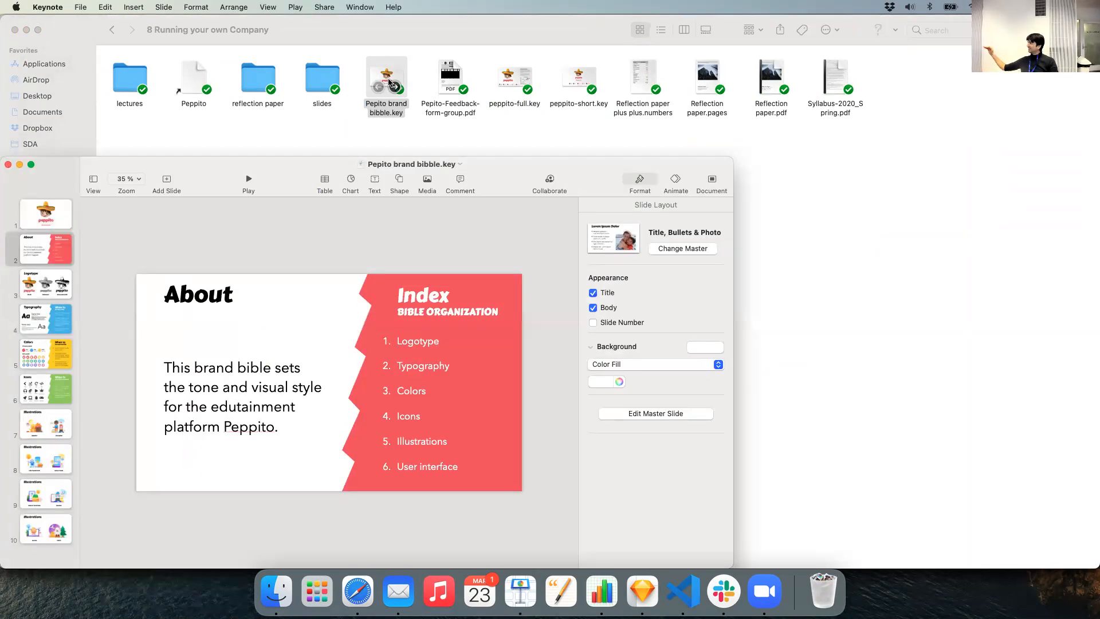
{"action": "left_click", "coordinate": [44, 215]}
{"action": "left_click_drag", "start_coordinate": [300, 163], "coordinate": [440, 6]}
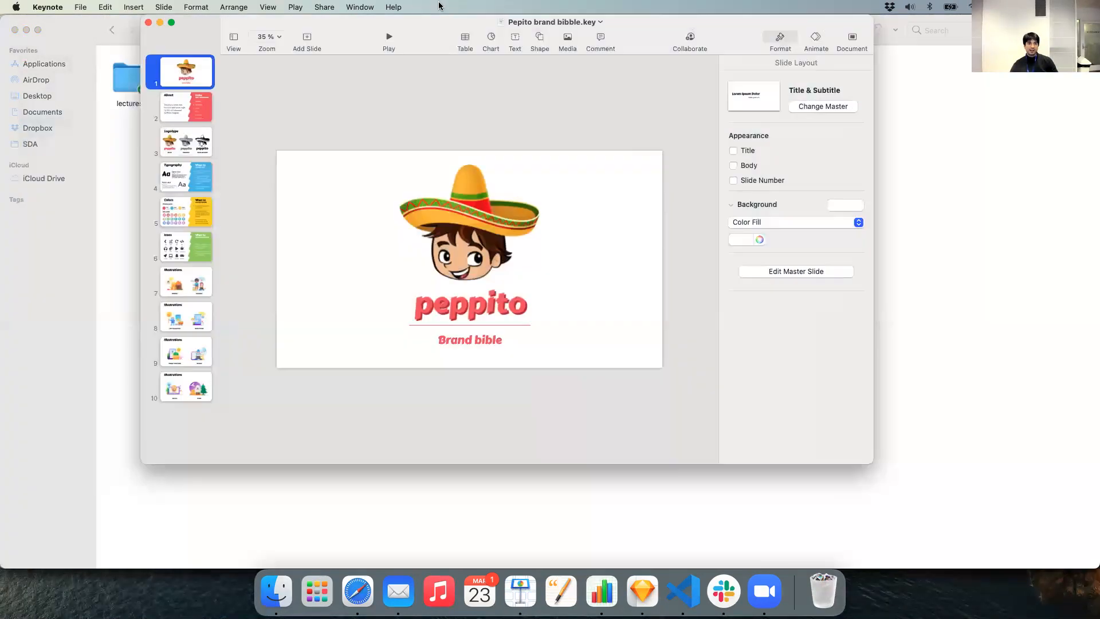
{"action": "left_click", "coordinate": [387, 38]}
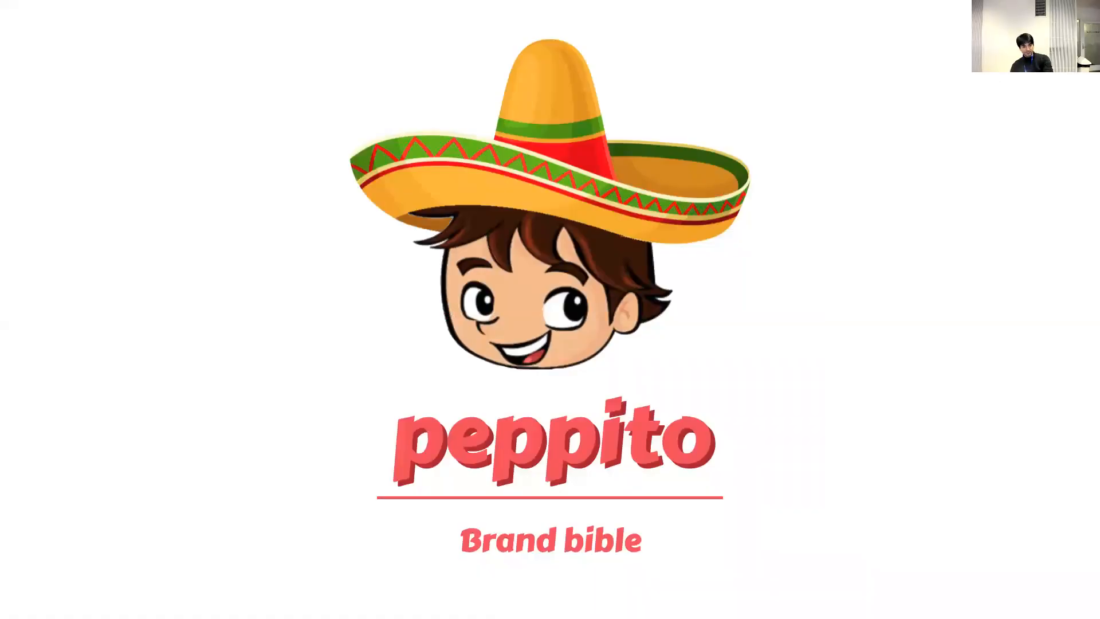
Step: Go through the brand bible slides on index, logotype, typography and colors, up to the last Illustrations slide
{"action": "key", "text": "Right"}
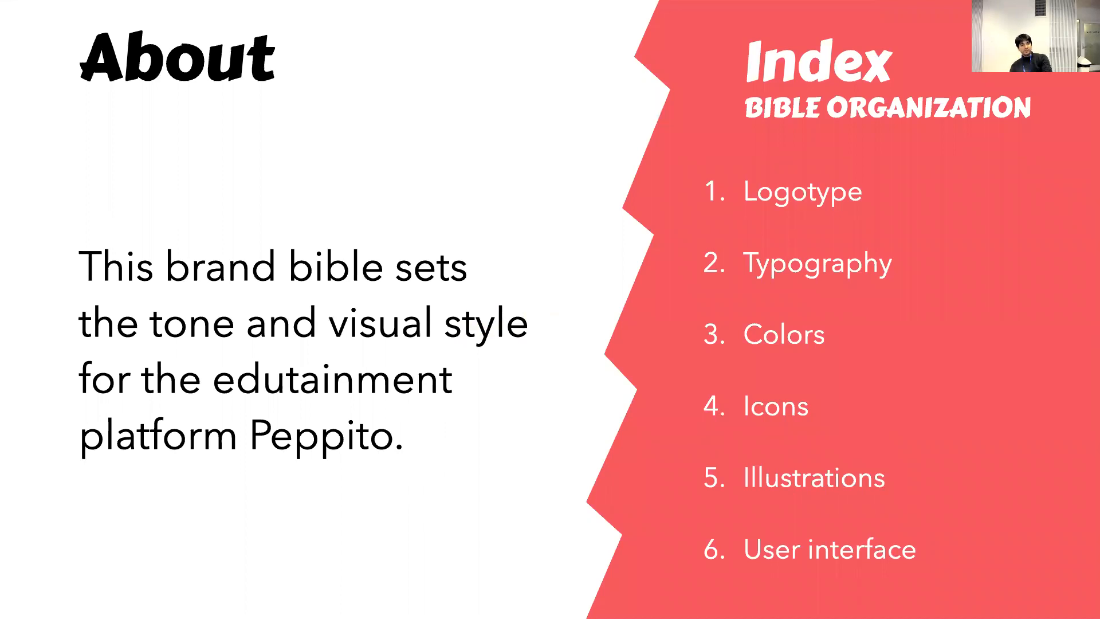
{"action": "key", "text": "Right"}
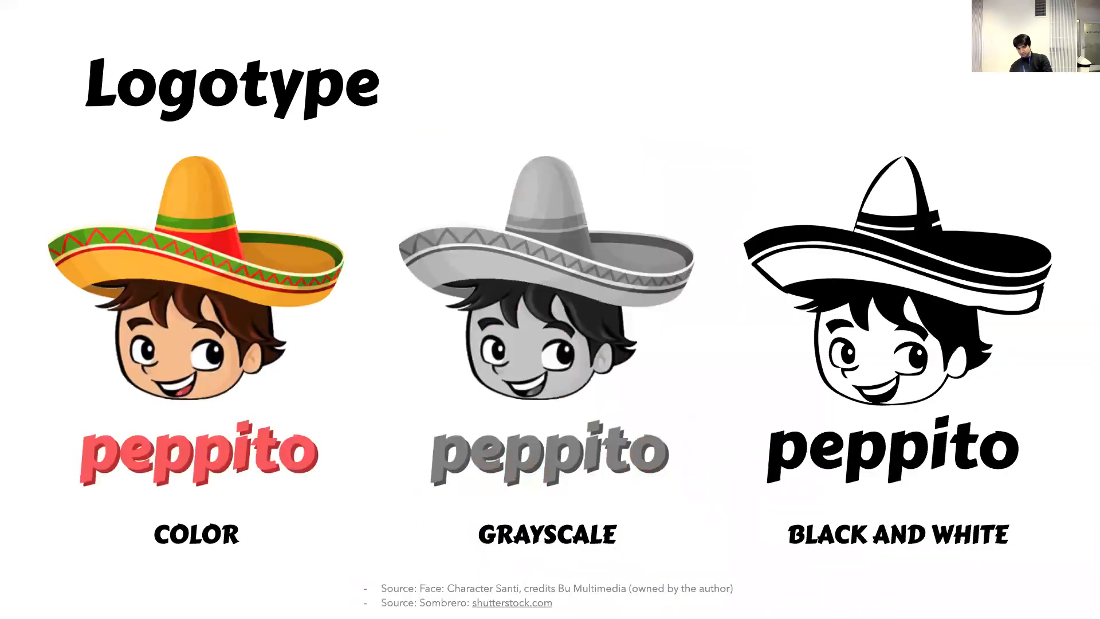
{"action": "key", "text": "Right"}
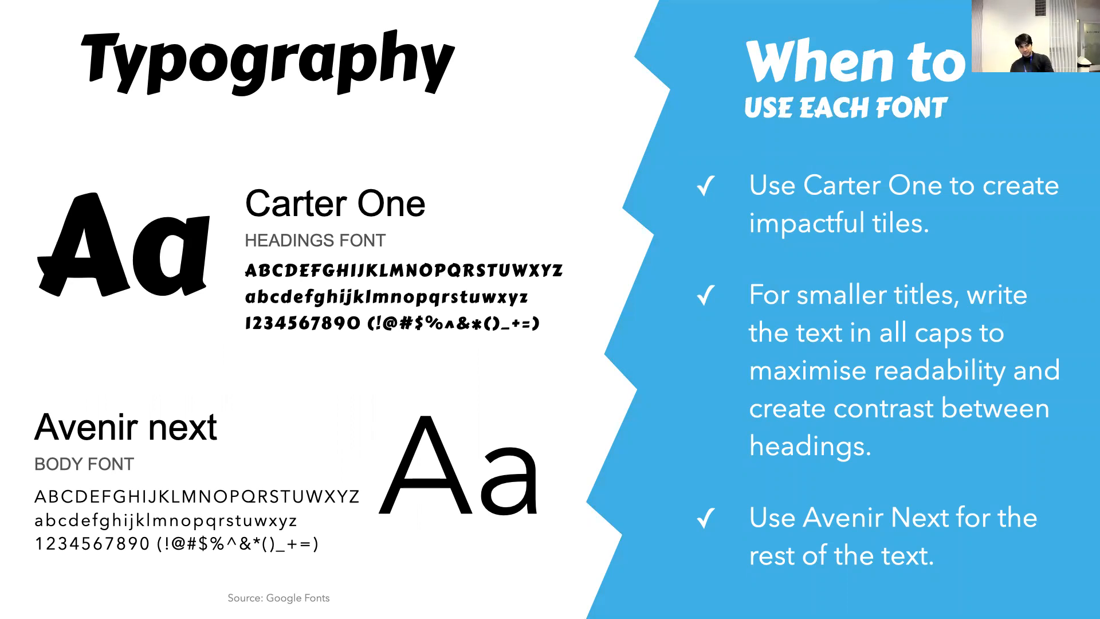
{"action": "key", "text": "Right"}
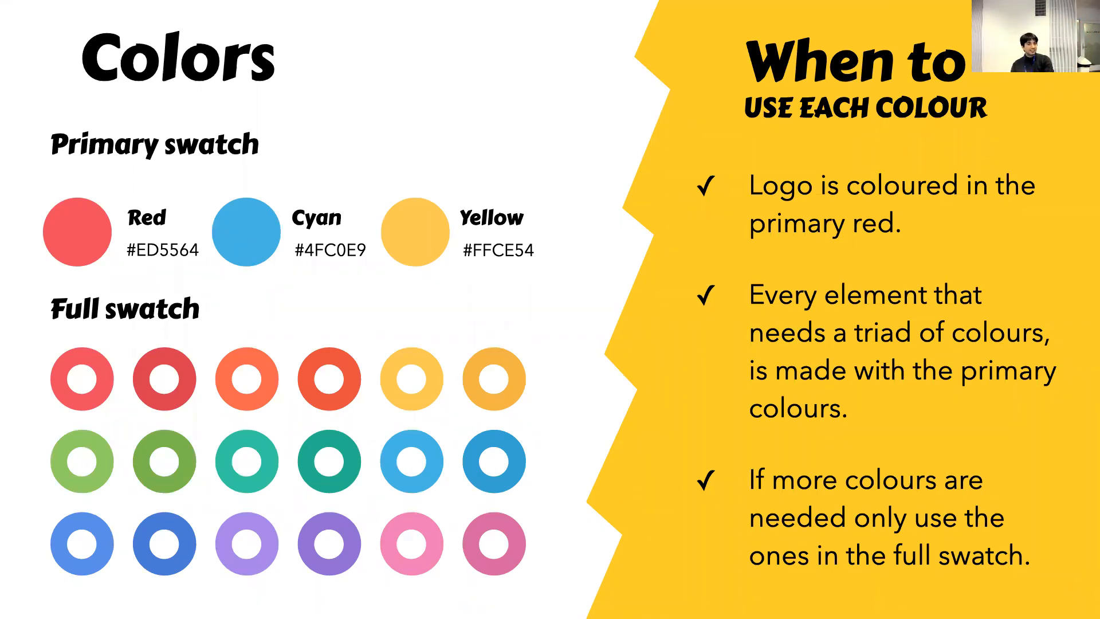
{"action": "key", "text": "Right"}
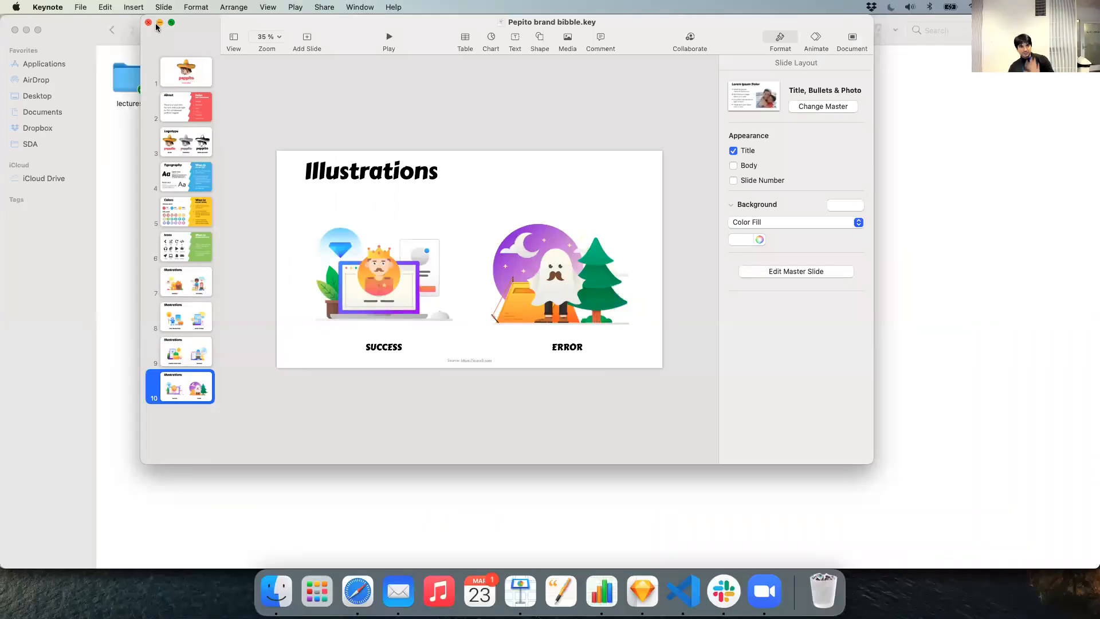
Step: Close the brand bible presentation and switch back to the Pronto design system in Sketch
{"action": "left_click", "coordinate": [148, 23]}
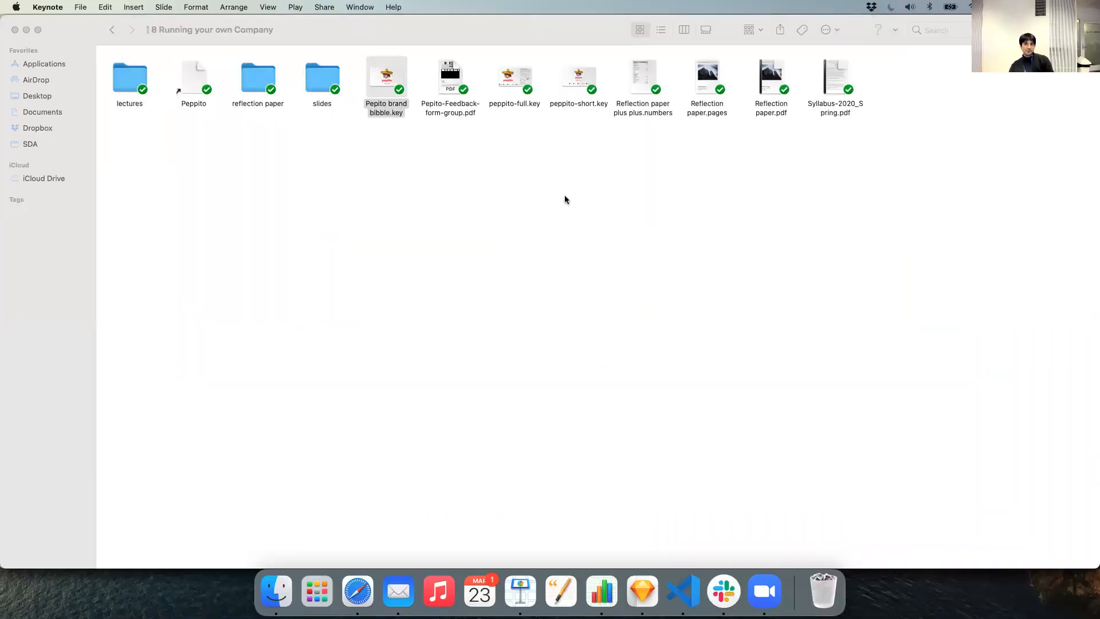
{"action": "left_click", "coordinate": [652, 595]}
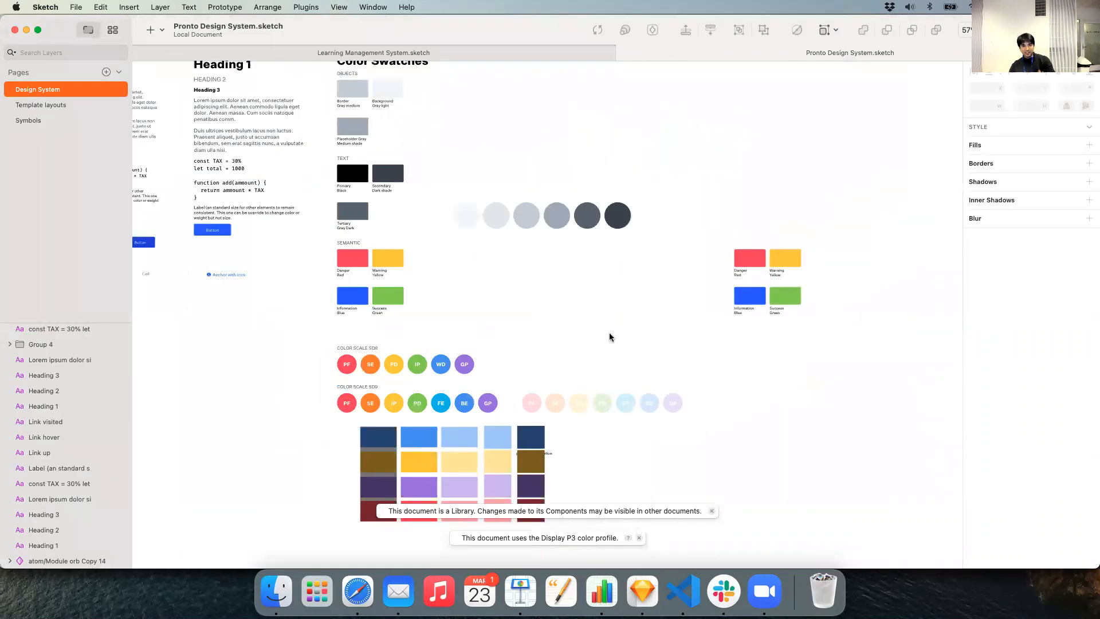
Step: Examine the mobile typography samples in the Pronto design system and inspect the text styles of Heading 1, Heading 2 and Heading 3
{"action": "scroll", "coordinate": [610, 333], "scroll_direction": "down", "scroll_amount": 2}
{"action": "scroll", "coordinate": [398, 257], "scroll_direction": "left", "scroll_amount": 4}
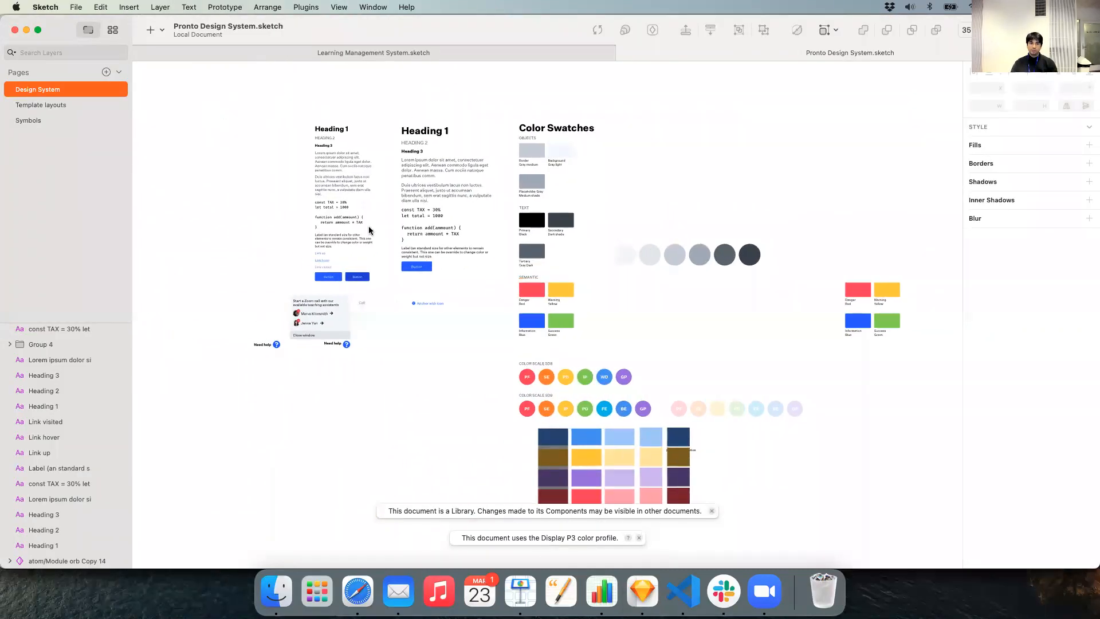
{"action": "scroll", "coordinate": [328, 147], "scroll_direction": "up", "scroll_amount": 5}
{"action": "scroll", "coordinate": [330, 150], "scroll_direction": "up", "scroll_amount": 3}
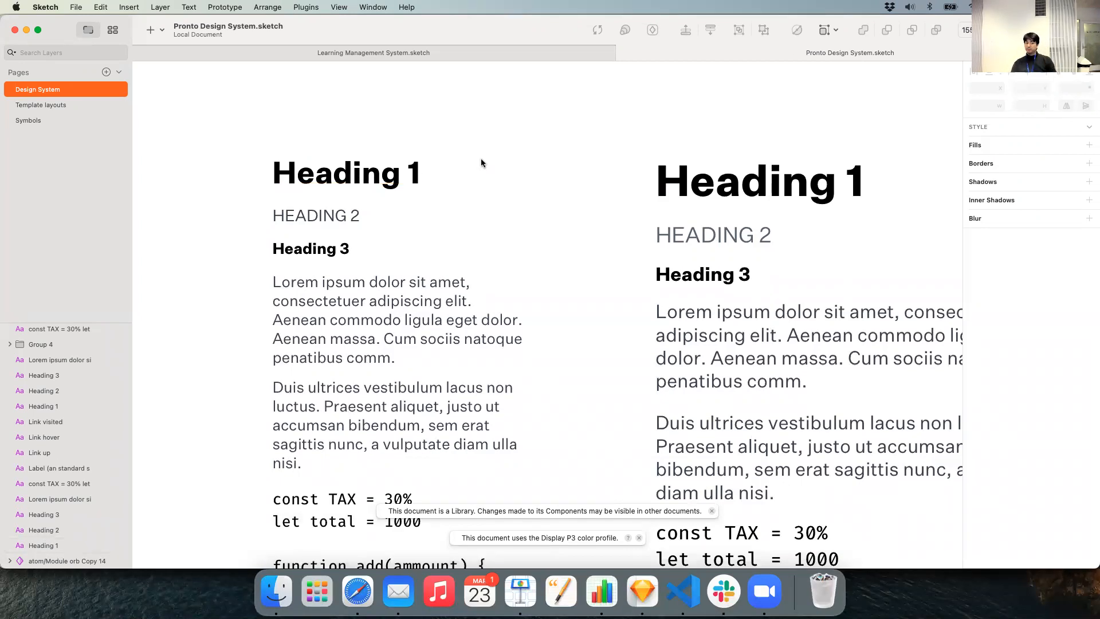
{"action": "scroll", "coordinate": [481, 158], "scroll_direction": "down", "scroll_amount": 5}
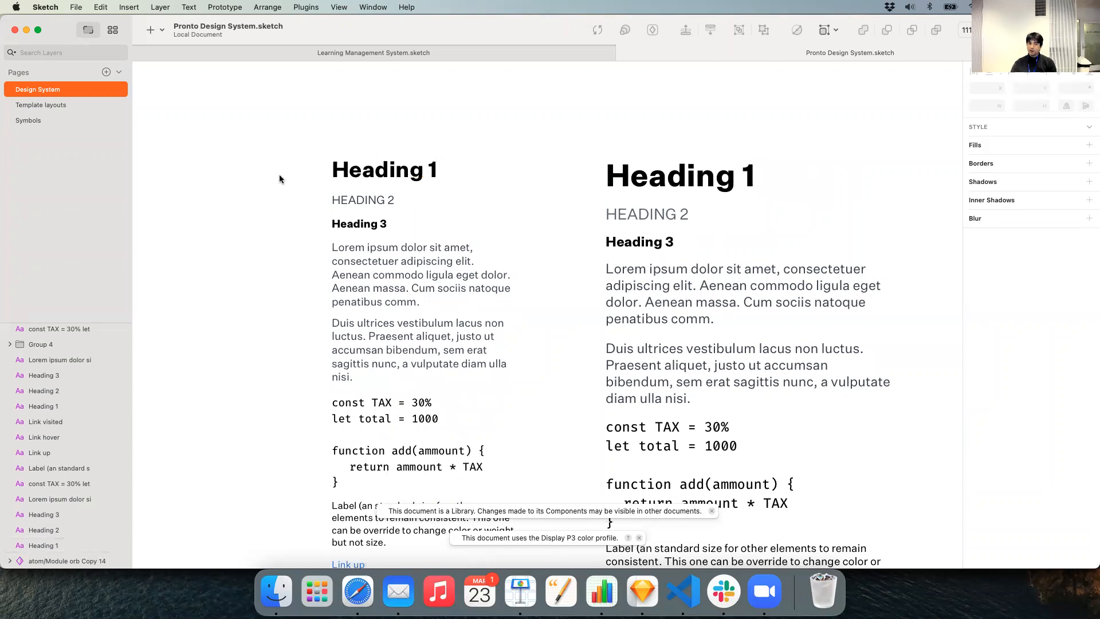
{"action": "left_click", "coordinate": [394, 178]}
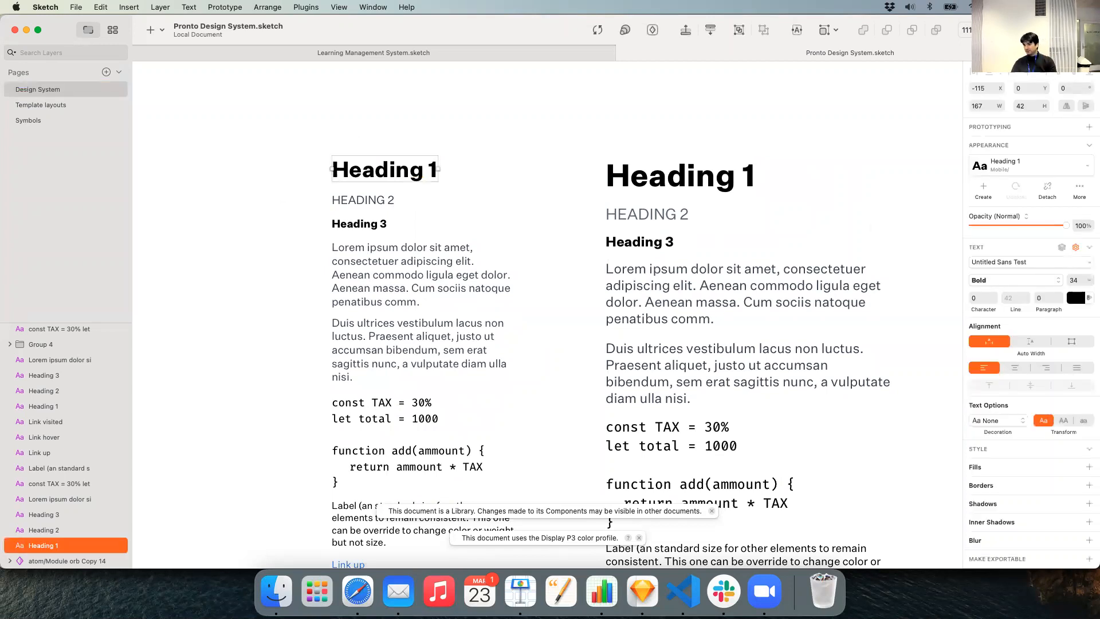
{"action": "left_click", "coordinate": [374, 200]}
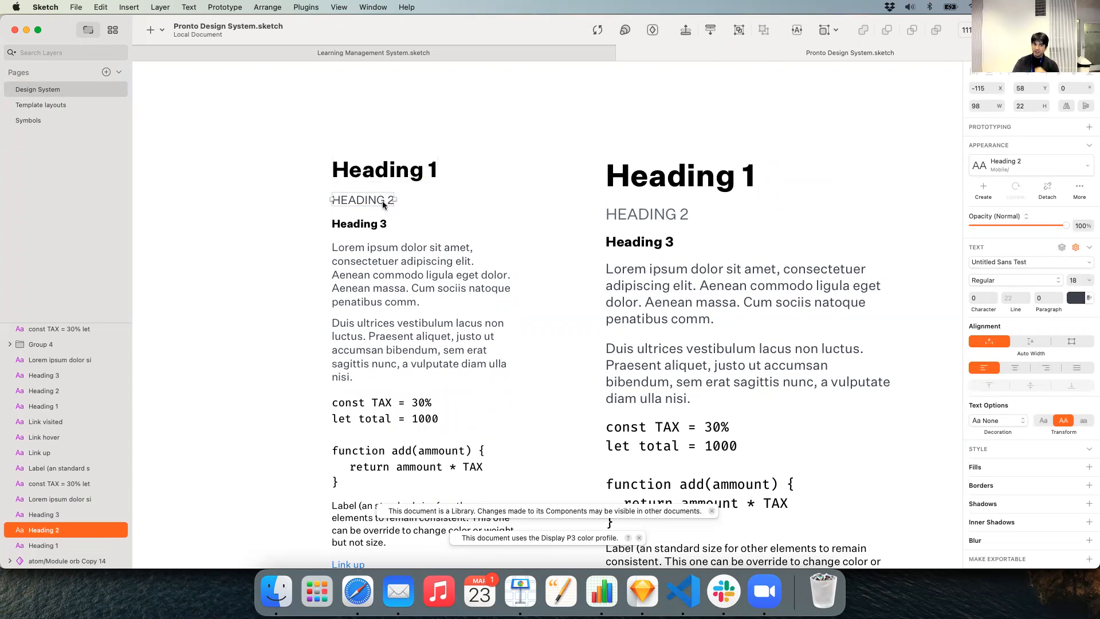
{"action": "left_click_drag", "start_coordinate": [287, 144], "coordinate": [401, 229]}
Step: Switch to Safari, open the SDA platform in a new tab and bring up the Frontend Development module for editing from Module contents
{"action": "left_click", "coordinate": [357, 590]}
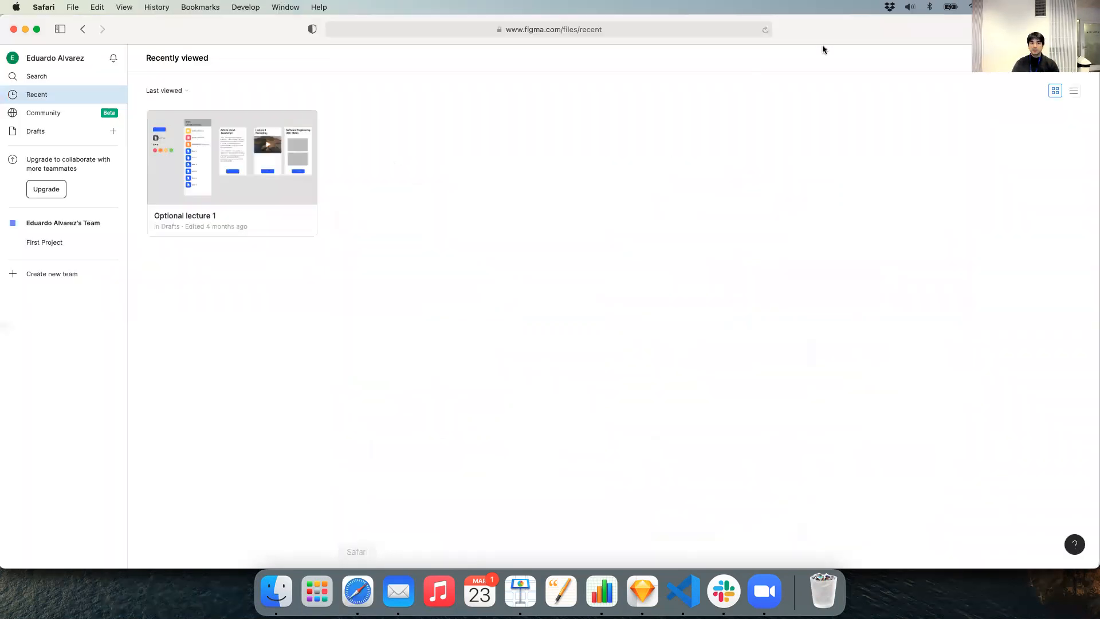
{"action": "key", "text": "super+t"}
{"action": "left_click", "coordinate": [737, 293]}
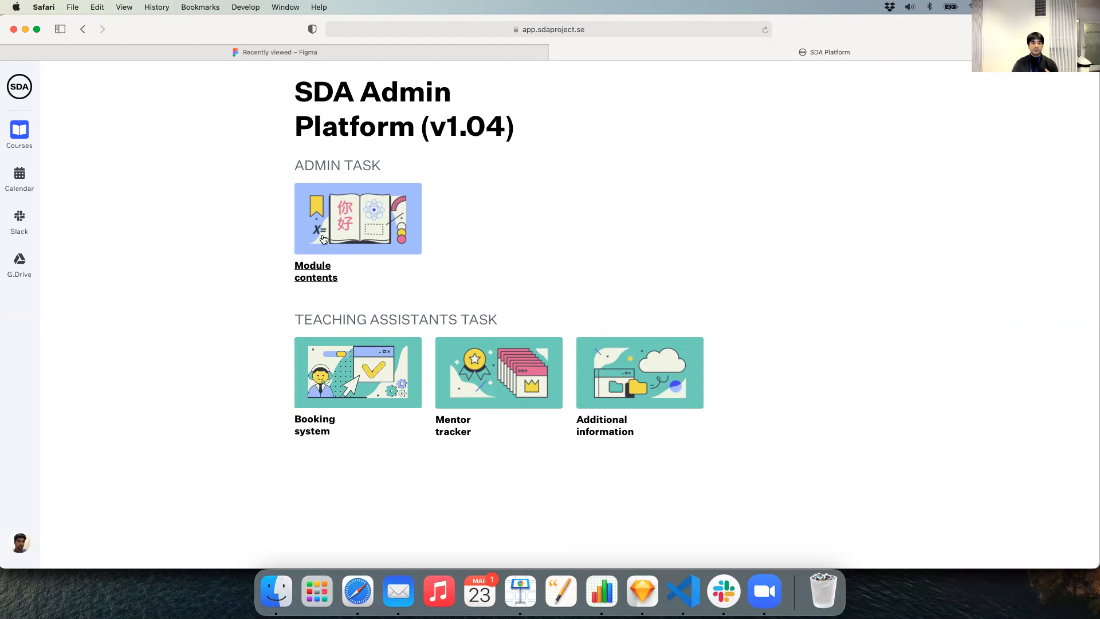
{"action": "left_click", "coordinate": [324, 239]}
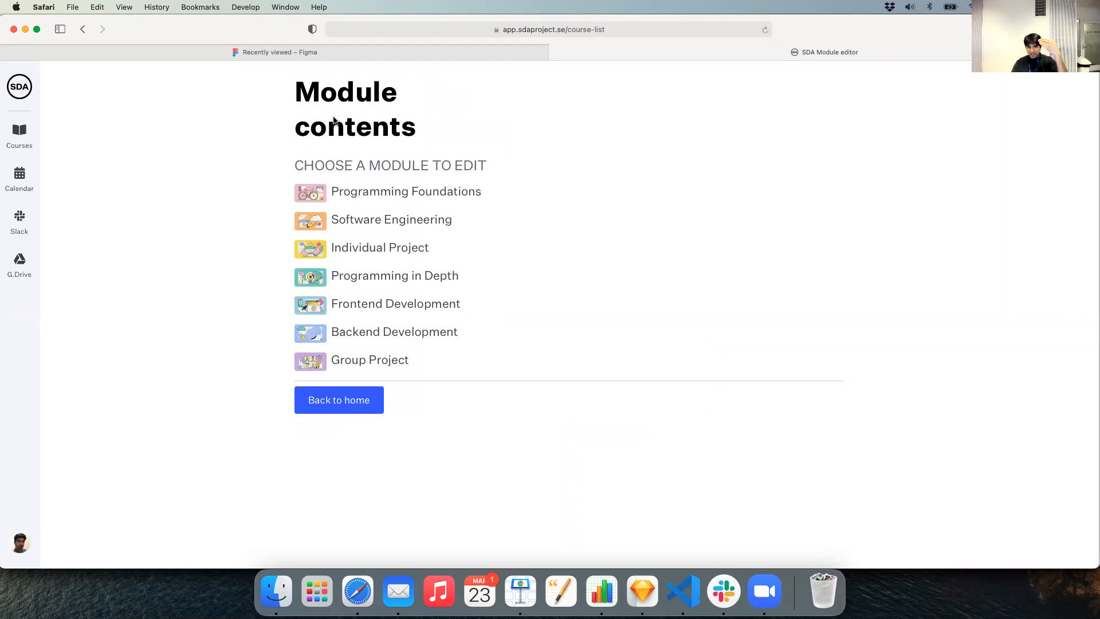
{"action": "left_click", "coordinate": [380, 303]}
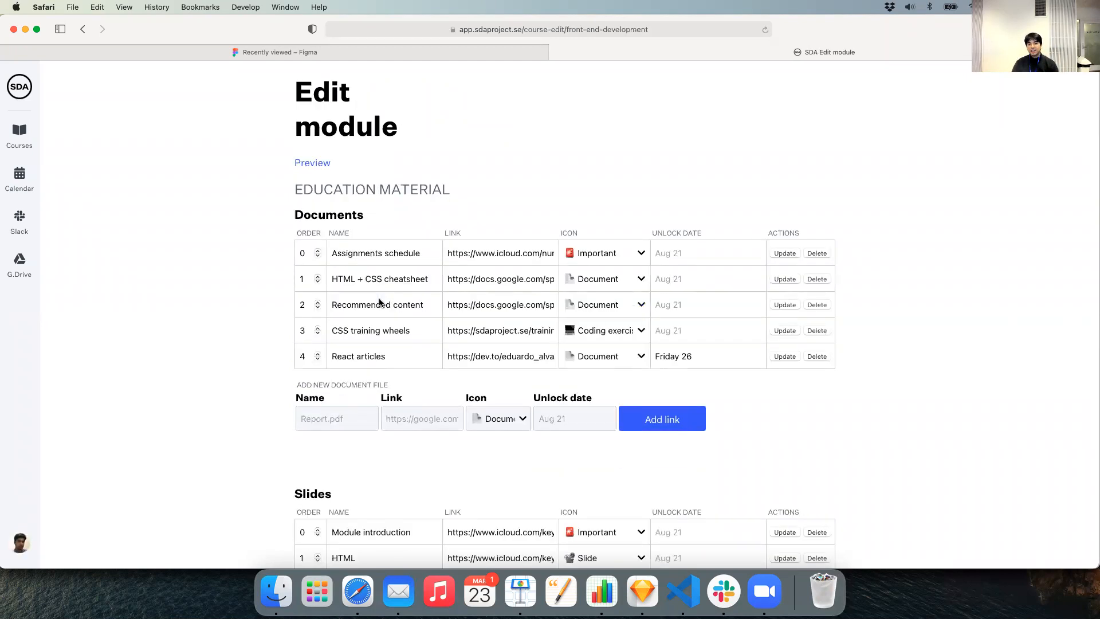
Step: Switch to Keynote, open the recent presentation CSS to view its title slide, and close it again
{"action": "left_click", "coordinate": [520, 591]}
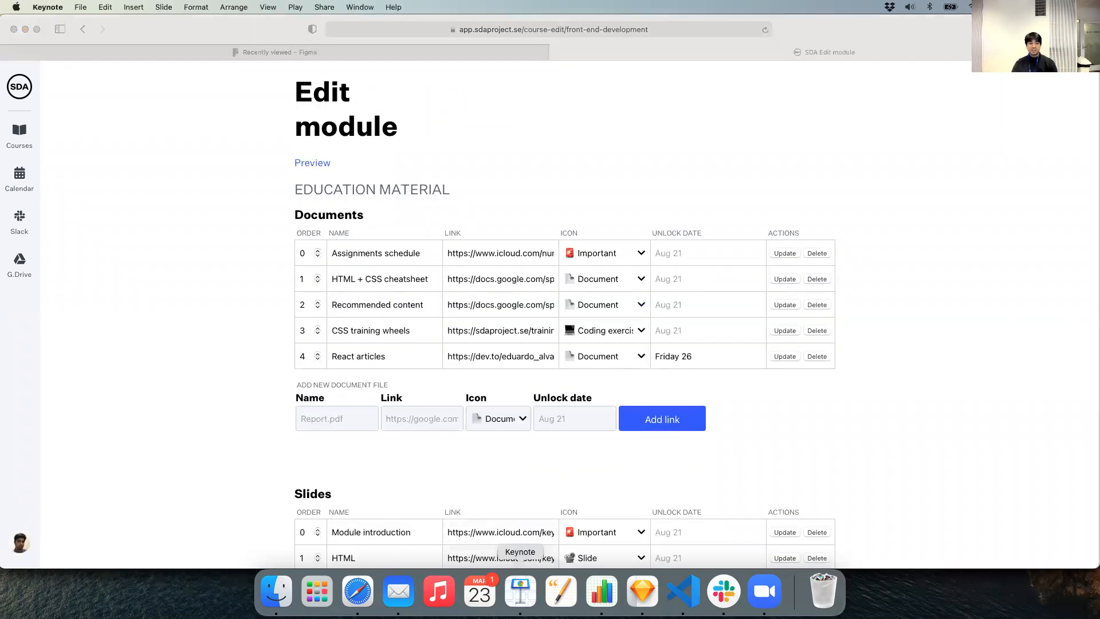
{"action": "left_click", "coordinate": [81, 7]}
{"action": "mouse_move", "coordinate": [98, 49]}
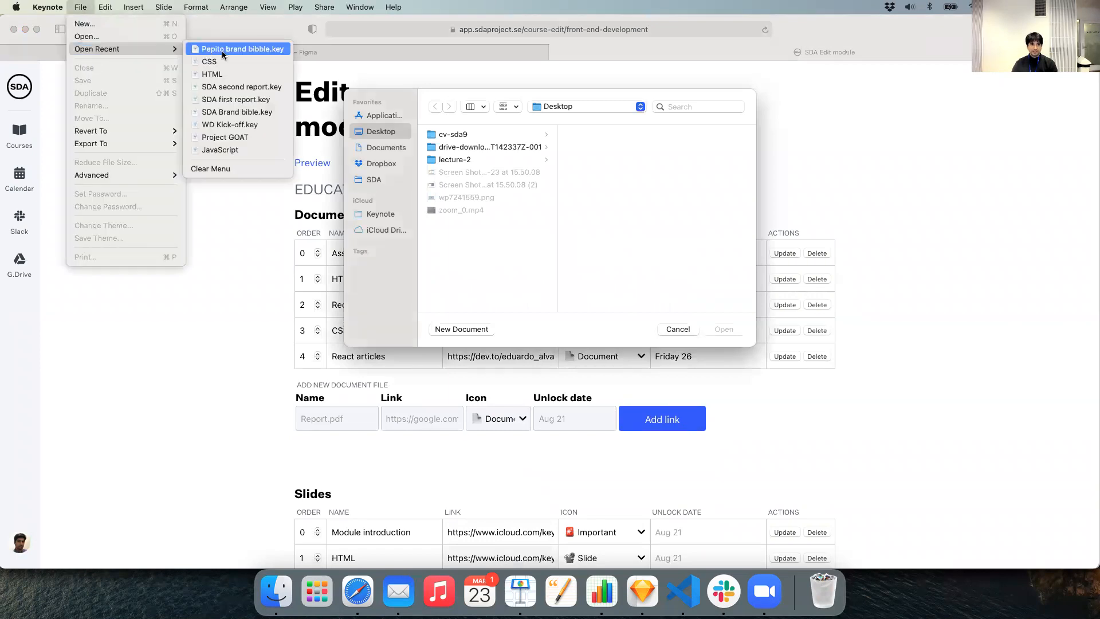
{"action": "left_click", "coordinate": [231, 62]}
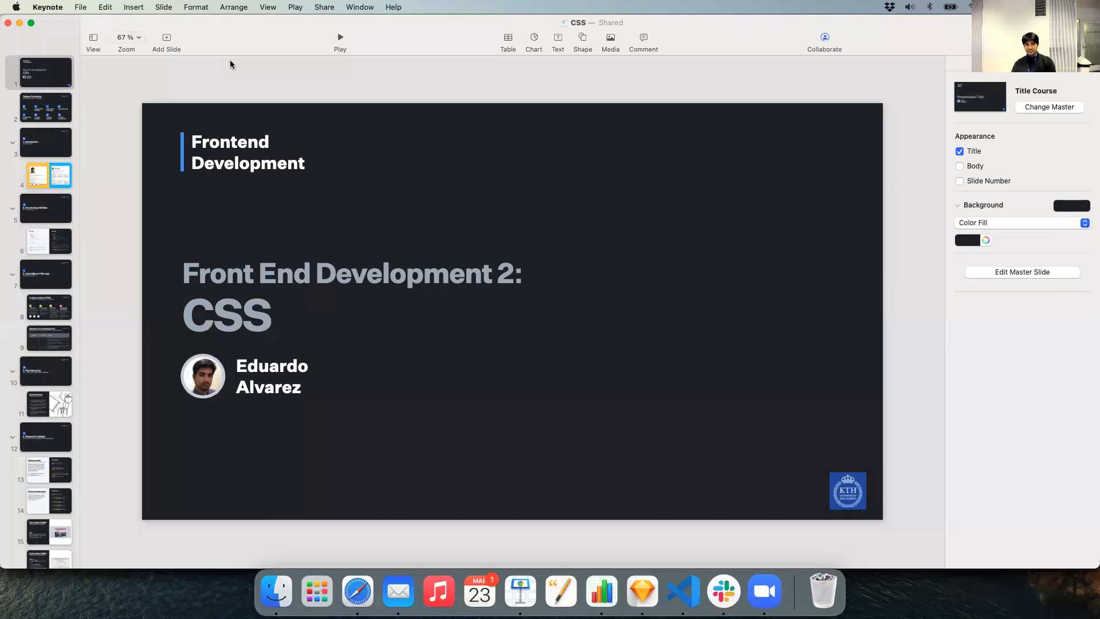
{"action": "left_click", "coordinate": [8, 23]}
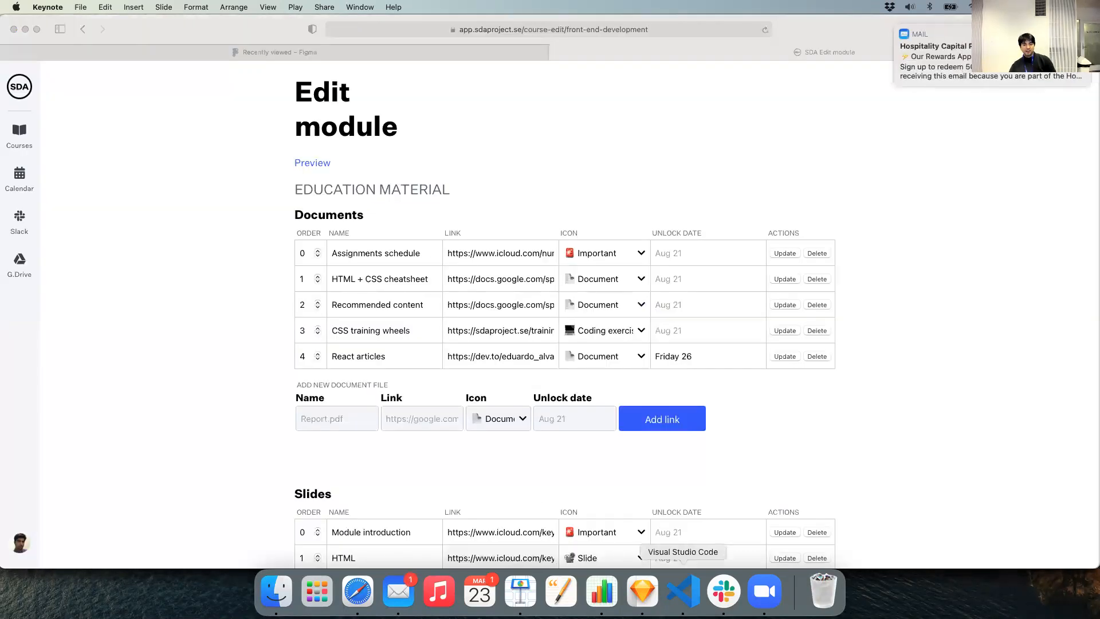
Step: Quit Mail and switch back to Safari
{"action": "right_click", "coordinate": [394, 603]}
{"action": "left_click", "coordinate": [397, 548]}
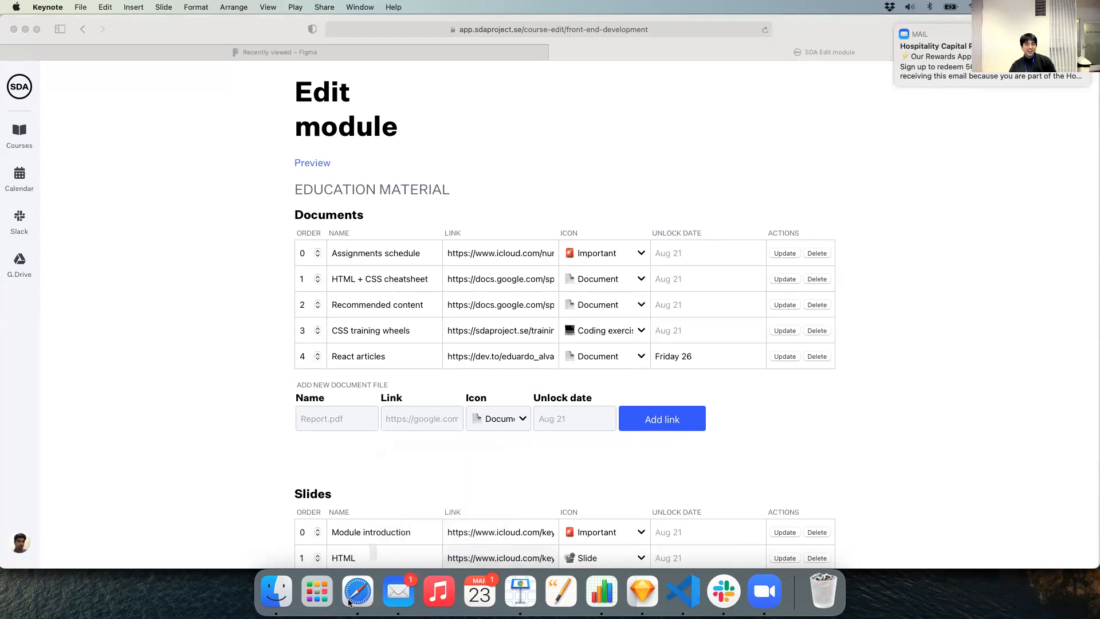
{"action": "left_click", "coordinate": [358, 602]}
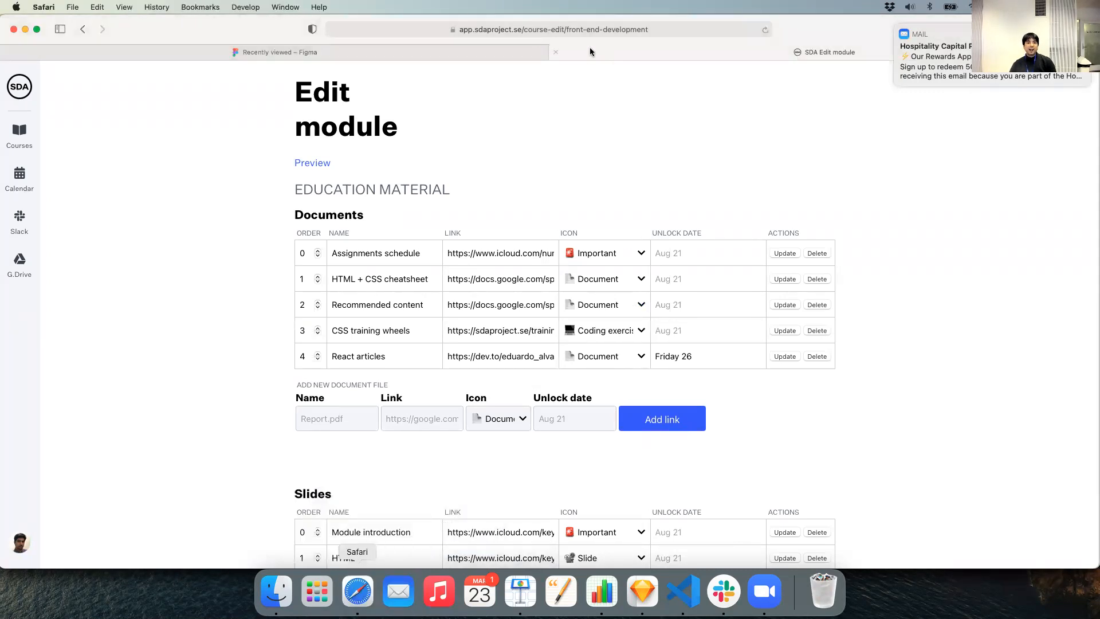
Step: Close the SDA module editor page and create a new blank design file in Figma
{"action": "left_click", "coordinate": [556, 52]}
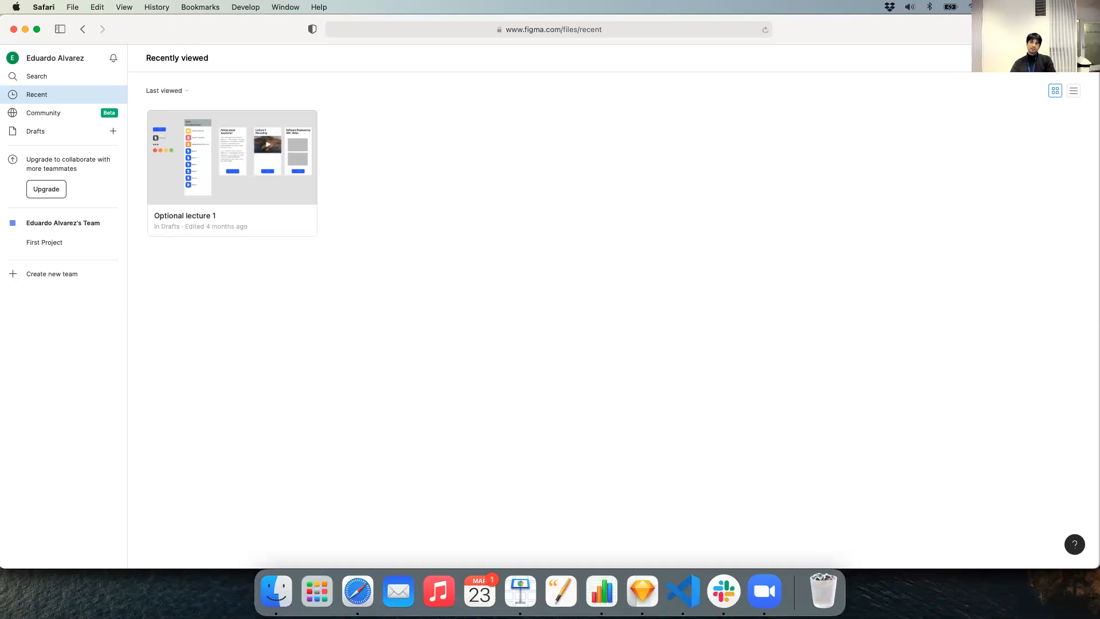
{"action": "left_click", "coordinate": [1073, 58]}
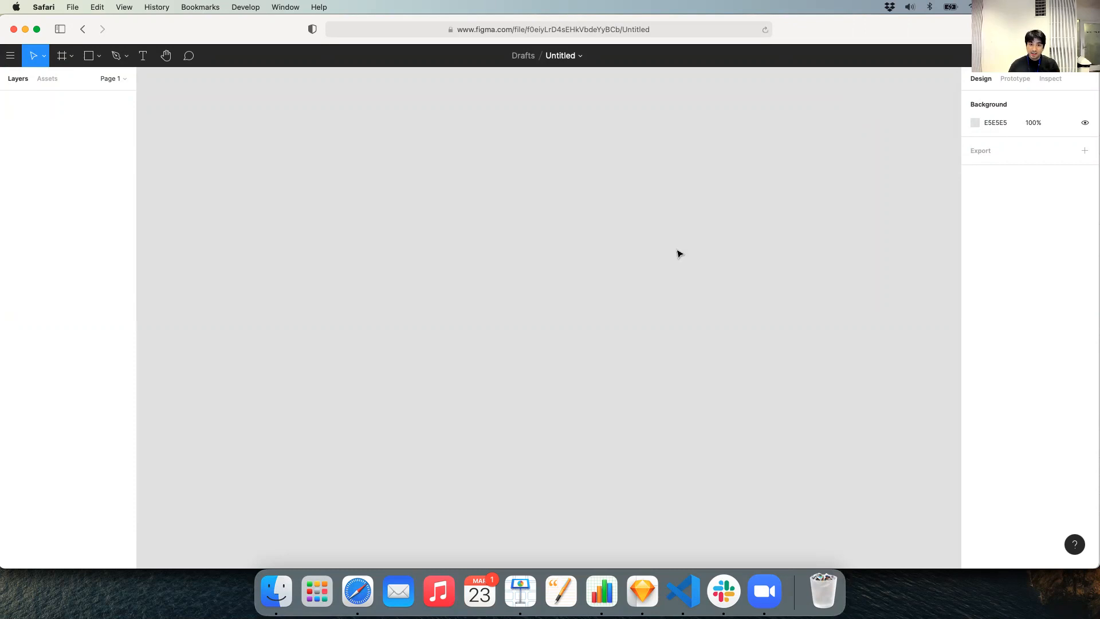
Step: Switch to Sketch and view the Home and Module page artboards in the Learning Management System document
{"action": "left_click", "coordinate": [638, 591]}
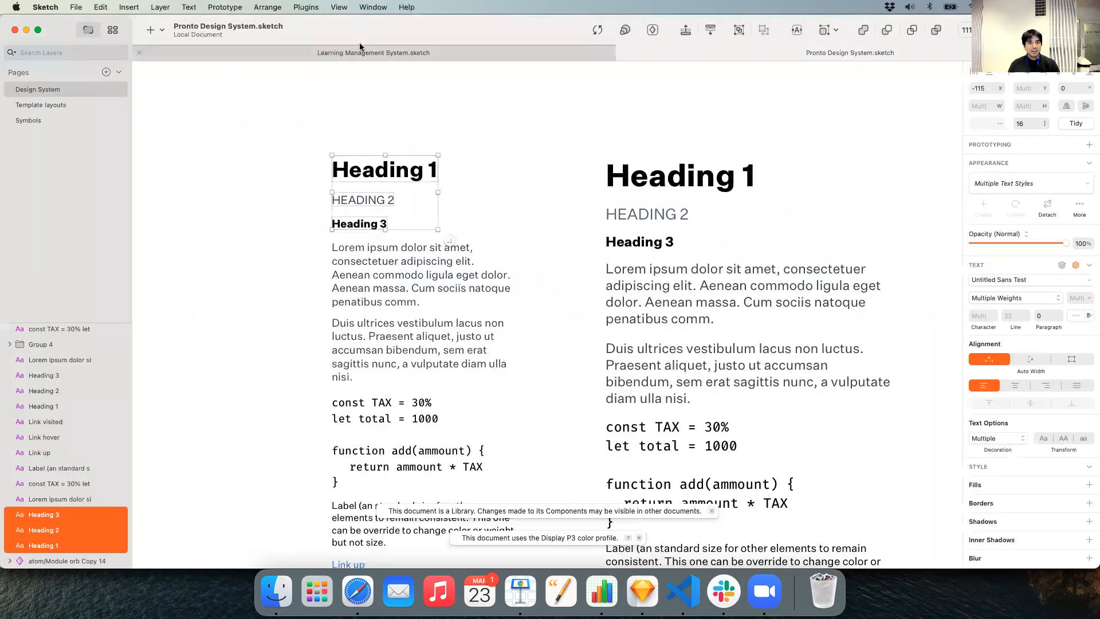
{"action": "left_click", "coordinate": [360, 51]}
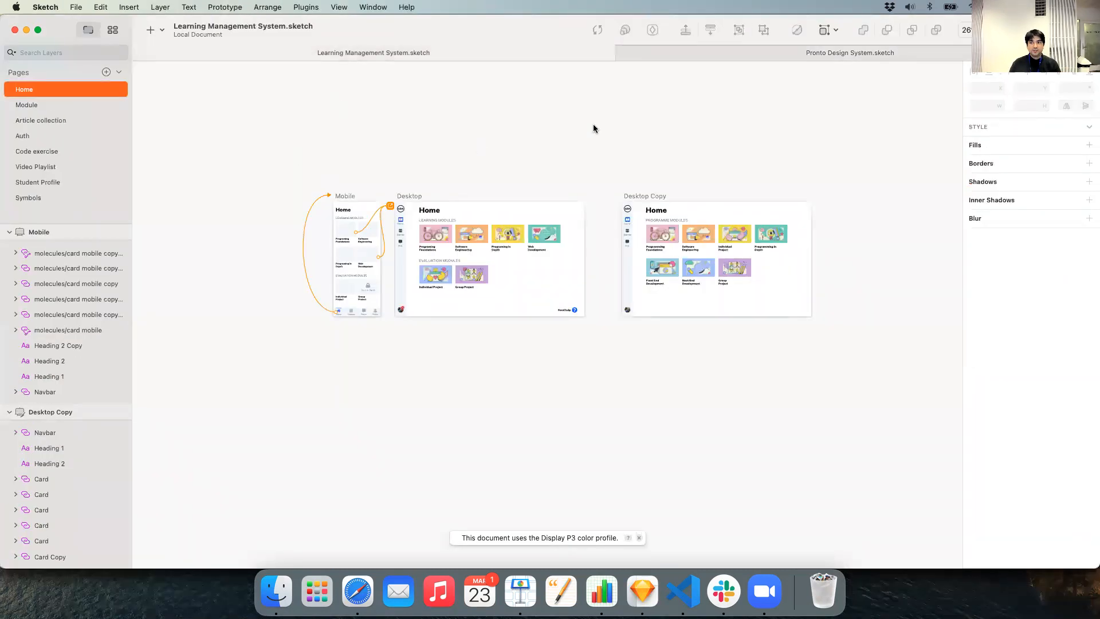
{"action": "left_click", "coordinate": [408, 192]}
{"action": "left_click", "coordinate": [334, 196]}
{"action": "left_click", "coordinate": [91, 107]}
{"action": "scroll", "coordinate": [281, 172], "scroll_direction": "up", "scroll_amount": 5}
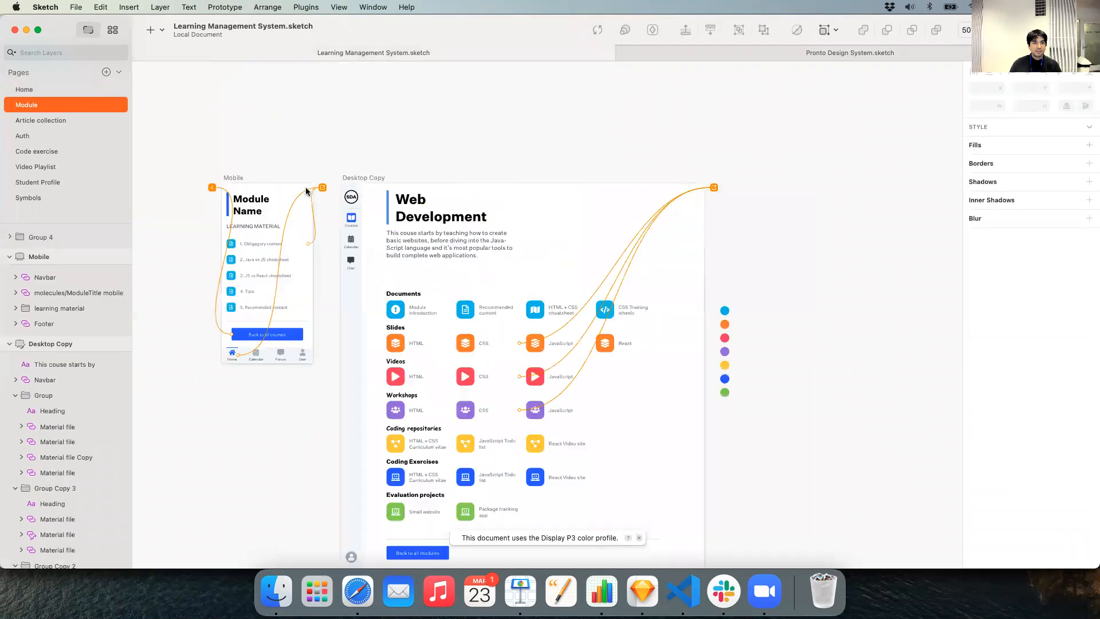
Step: Preview the Desktop Copy artboard as a prototype, follow the CSS slides link to the video page, and close the preview
{"action": "left_click", "coordinate": [366, 178]}
{"action": "key", "text": "super+p"}
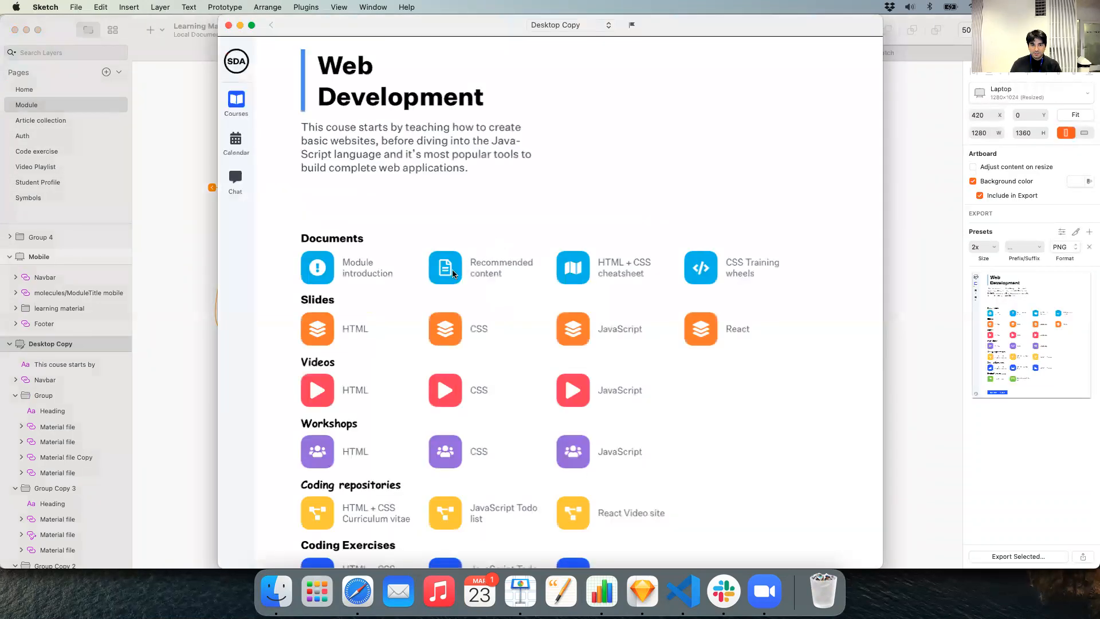
{"action": "left_click", "coordinate": [324, 276]}
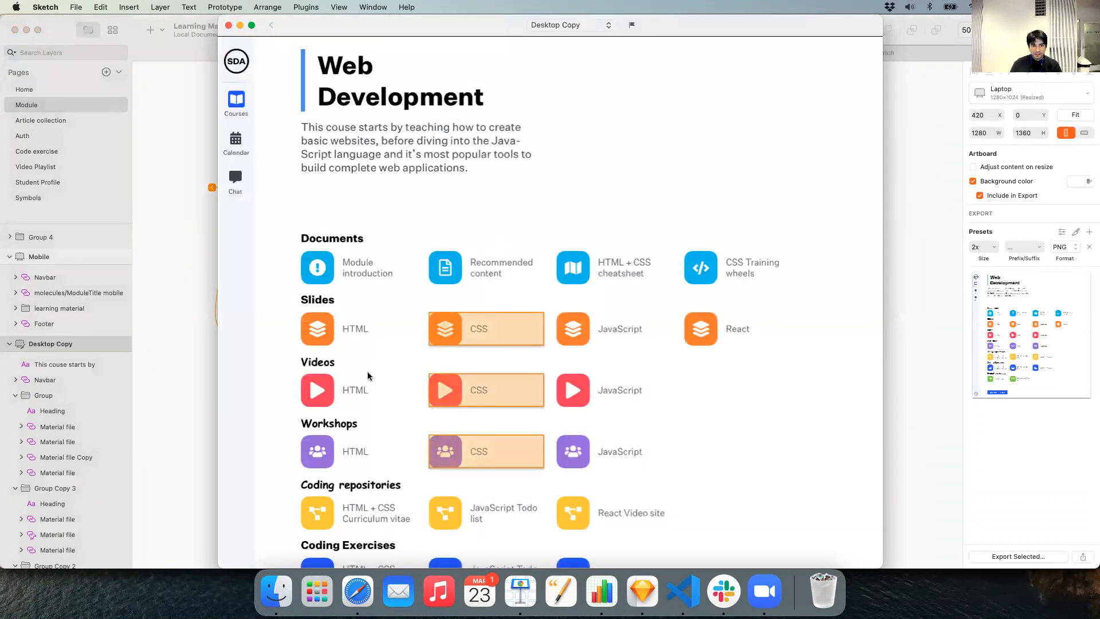
{"action": "left_click", "coordinate": [475, 333]}
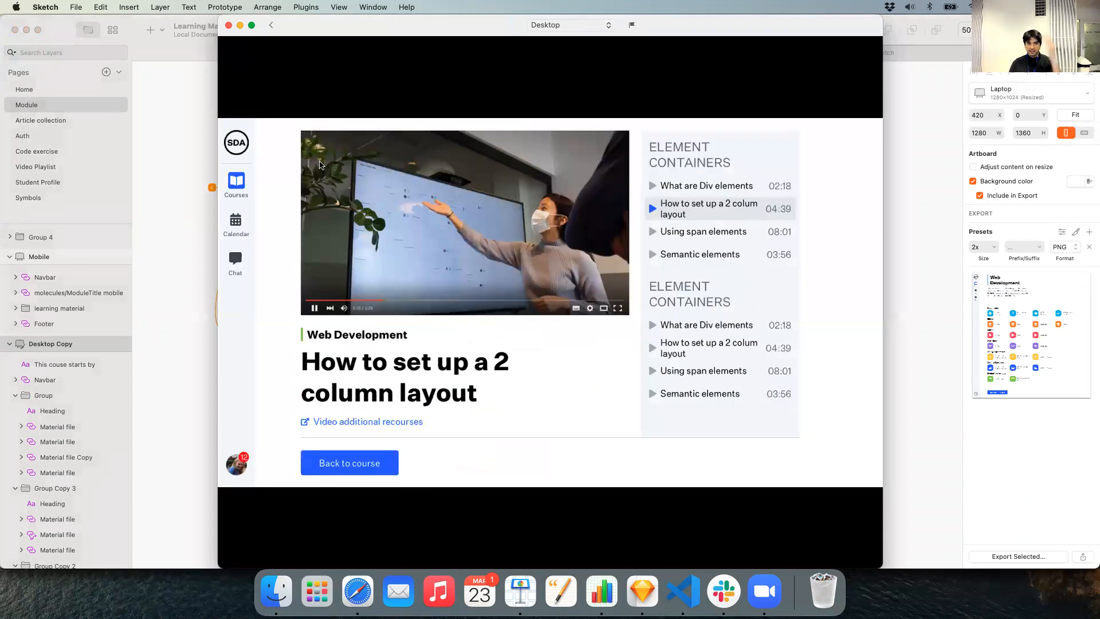
{"action": "left_click", "coordinate": [228, 26]}
{"action": "left_click", "coordinate": [423, 151]}
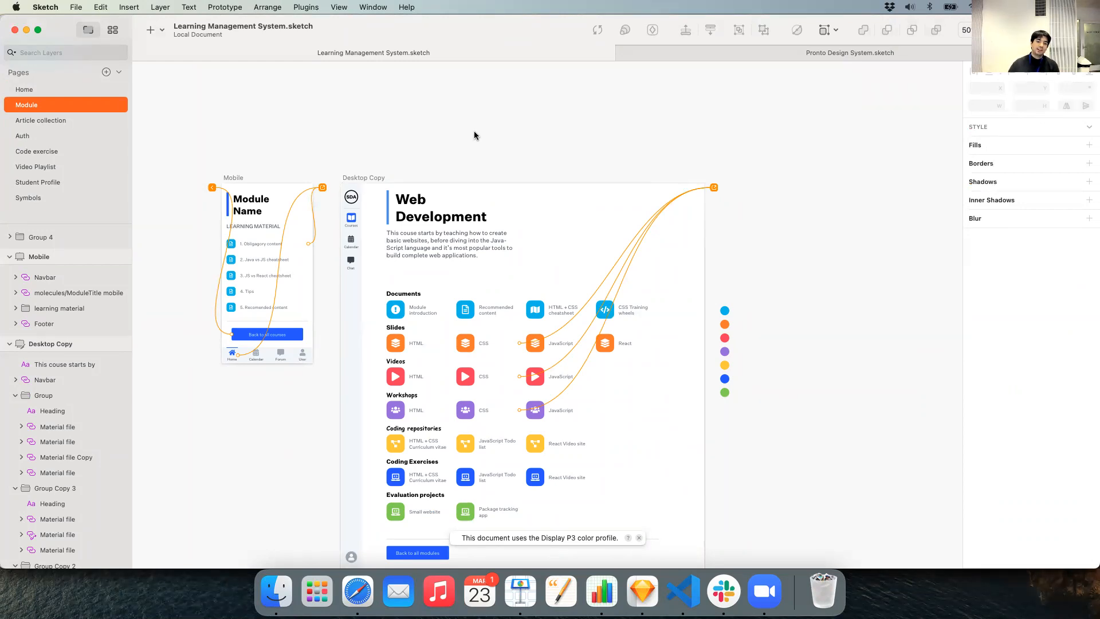
Step: Close the Learning Management System document and quit Sketch to return to the blank Figma file
{"action": "scroll", "coordinate": [474, 135], "scroll_direction": "down", "scroll_amount": 5}
{"action": "scroll", "coordinate": [474, 135], "scroll_direction": "up", "scroll_amount": 1}
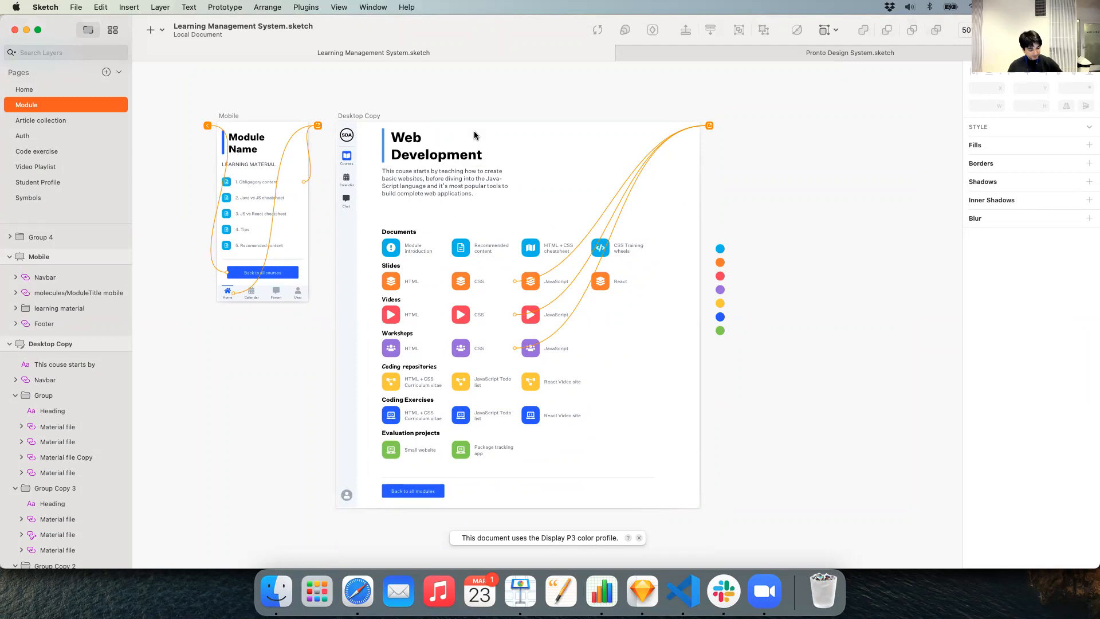
{"action": "key", "text": "super+w"}
{"action": "key", "text": "super+q"}
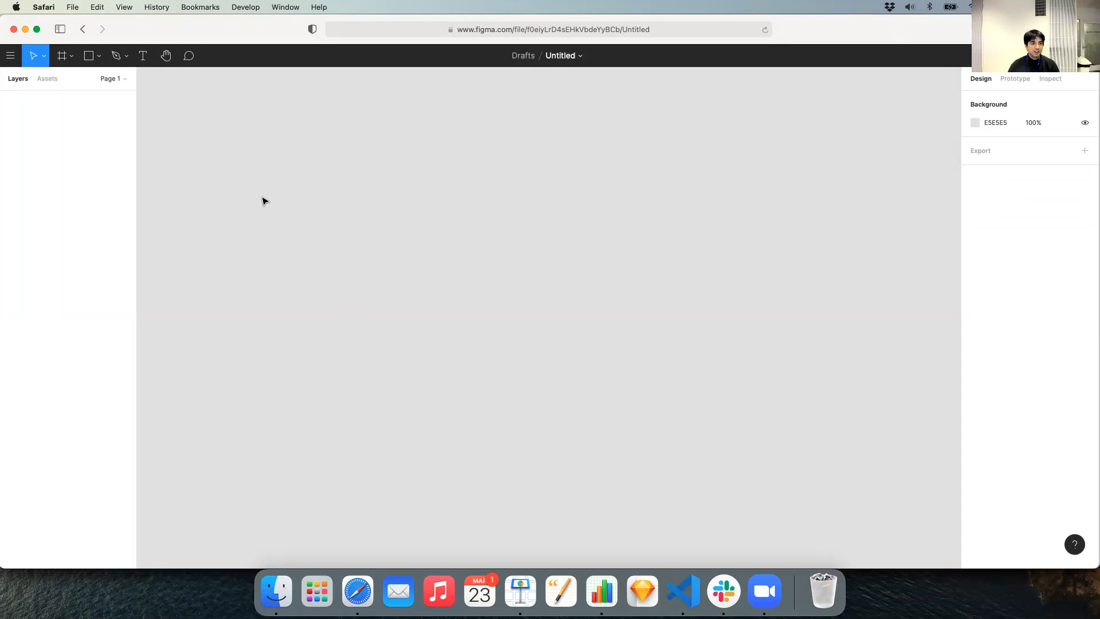
Step: Draw a rectangle of about 273 × 207 on the blank canvas and fill it with the solid coral red EB7575
{"action": "key", "text": "r"}
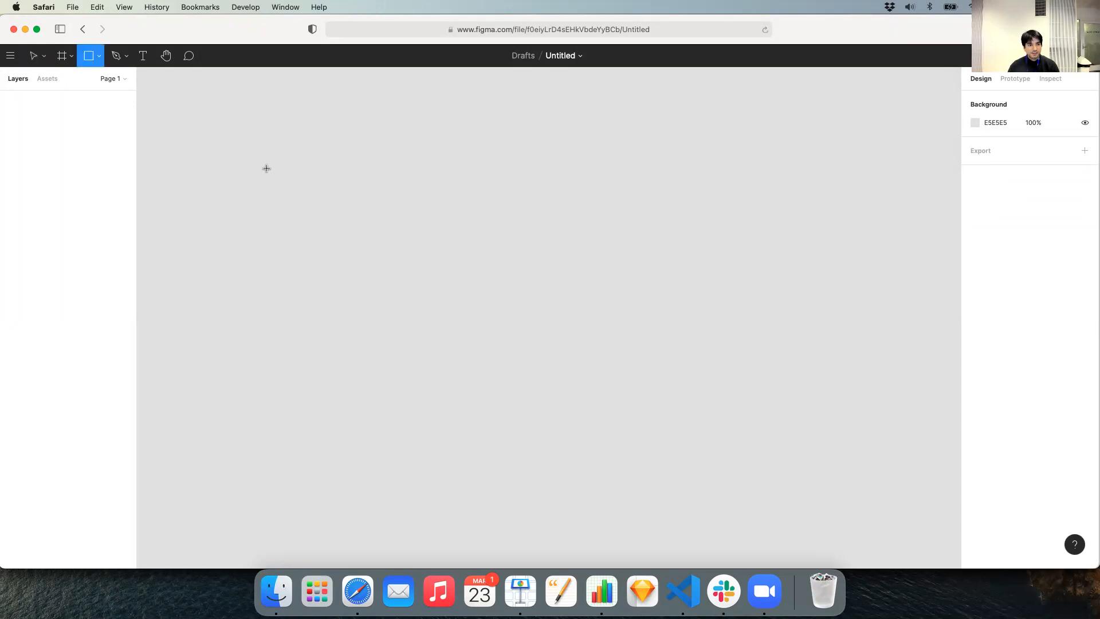
{"action": "left_click_drag", "start_coordinate": [258, 144], "coordinate": [260, 148]}
{"action": "left_click_drag", "start_coordinate": [377, 280], "coordinate": [415, 263]}
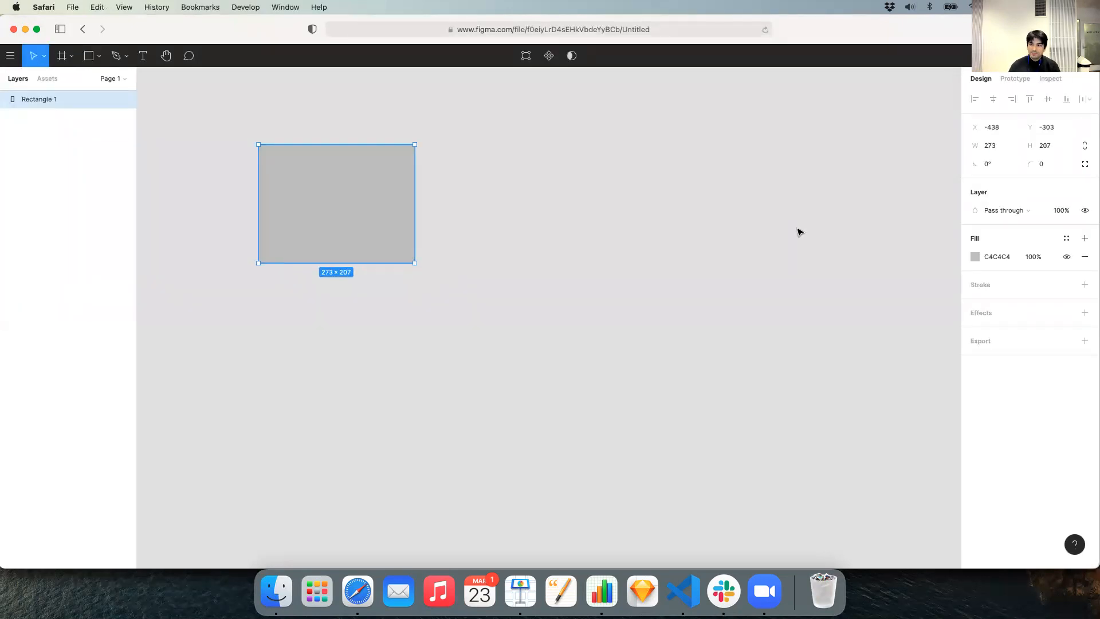
{"action": "left_click", "coordinate": [975, 256]}
{"action": "left_click", "coordinate": [892, 318]}
{"action": "mouse_move", "coordinate": [905, 314]}
{"action": "left_mouse_down"}
{"action": "mouse_move", "coordinate": [818, 373]}
{"action": "mouse_move", "coordinate": [836, 321]}
{"action": "mouse_move", "coordinate": [879, 328]}
{"action": "mouse_move", "coordinate": [903, 307]}
{"action": "mouse_move", "coordinate": [892, 288]}
{"action": "left_mouse_up"}
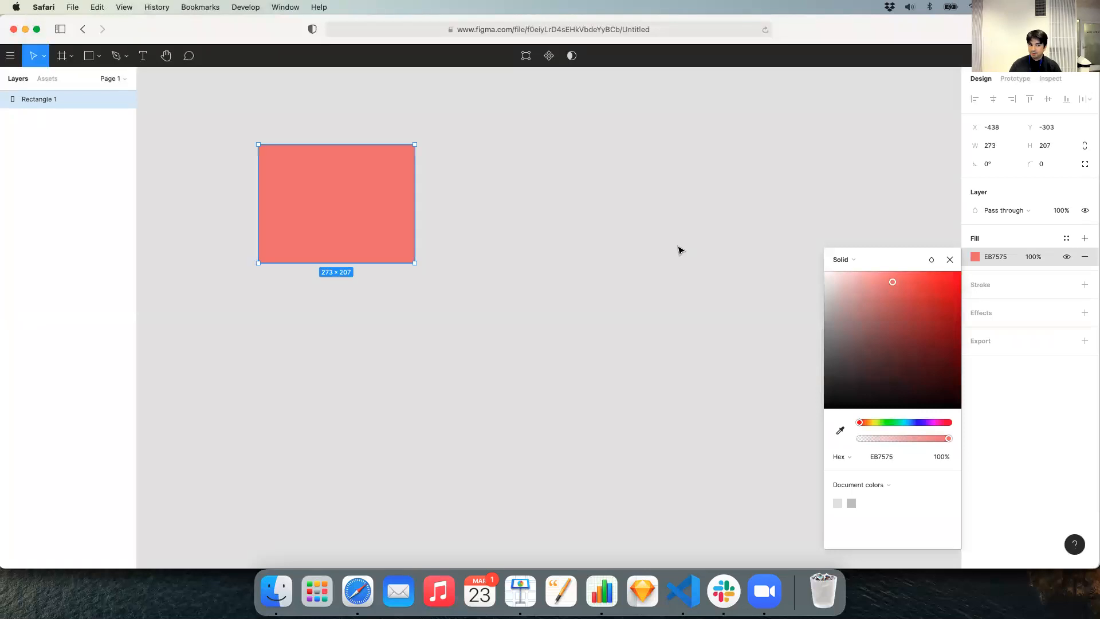
{"action": "left_click", "coordinate": [651, 237]}
Step: Move the rectangle to about X -65, Y -318 and give it a black inside stroke with a width of 10
{"action": "left_click", "coordinate": [346, 224]}
{"action": "left_click_drag", "start_coordinate": [346, 222], "coordinate": [559, 214]}
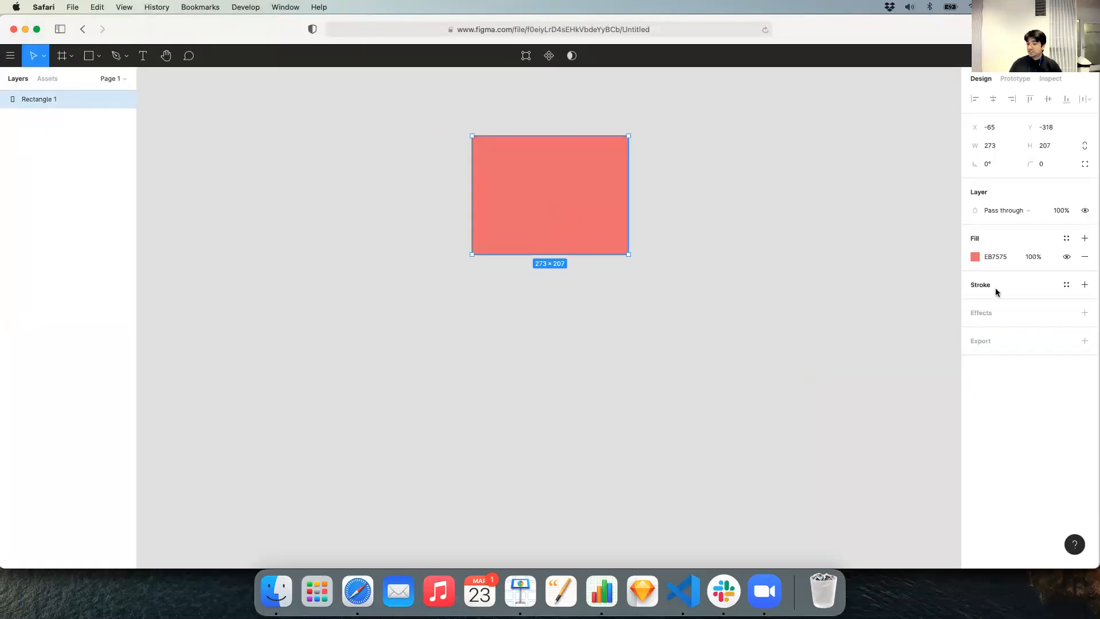
{"action": "left_click", "coordinate": [1085, 286]}
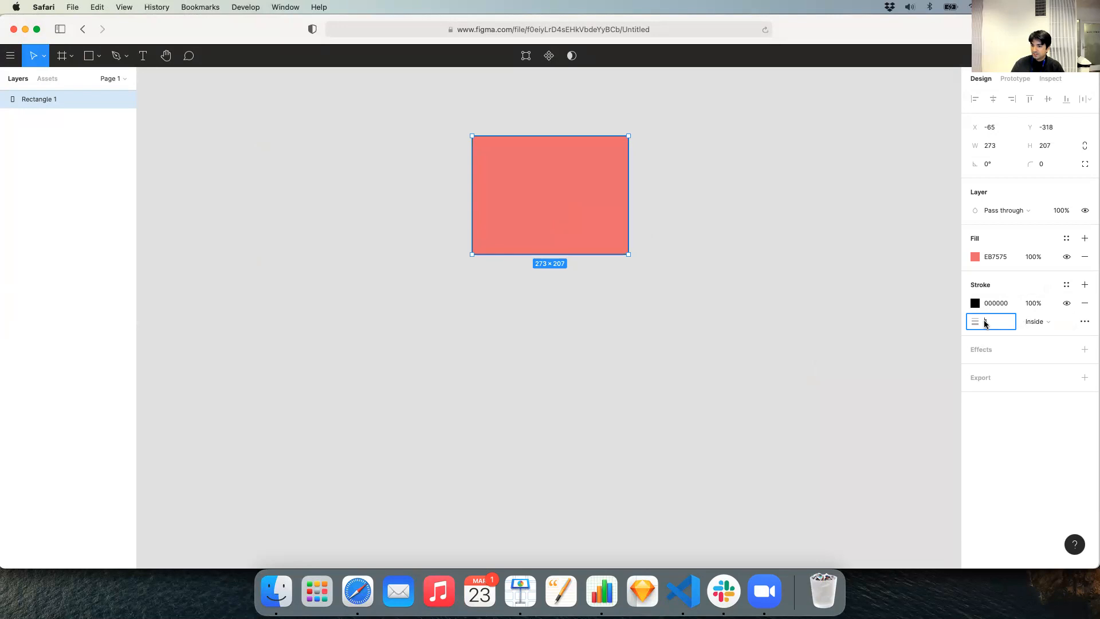
{"action": "type", "text": "1"}
{"action": "key", "text": "Return"}
{"action": "left_click", "coordinate": [779, 321]}
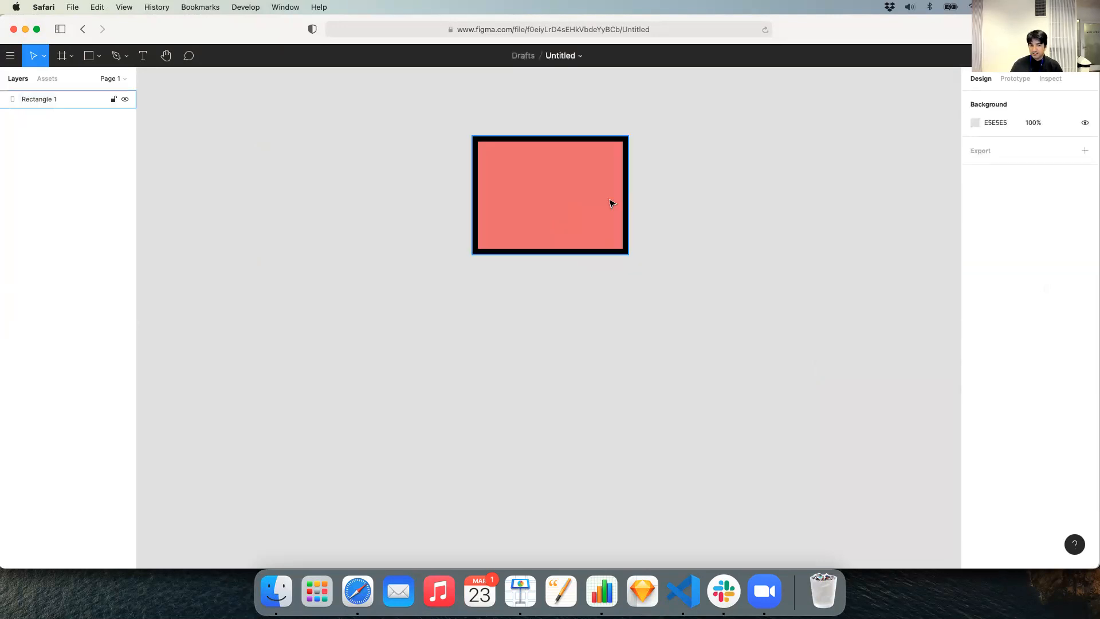
Step: Move the rectangle to about X -304, Y -221 and recolor its stroke to the dark navy 0F2649
{"action": "left_click_drag", "start_coordinate": [612, 203], "coordinate": [475, 258]}
{"action": "left_click", "coordinate": [994, 304]}
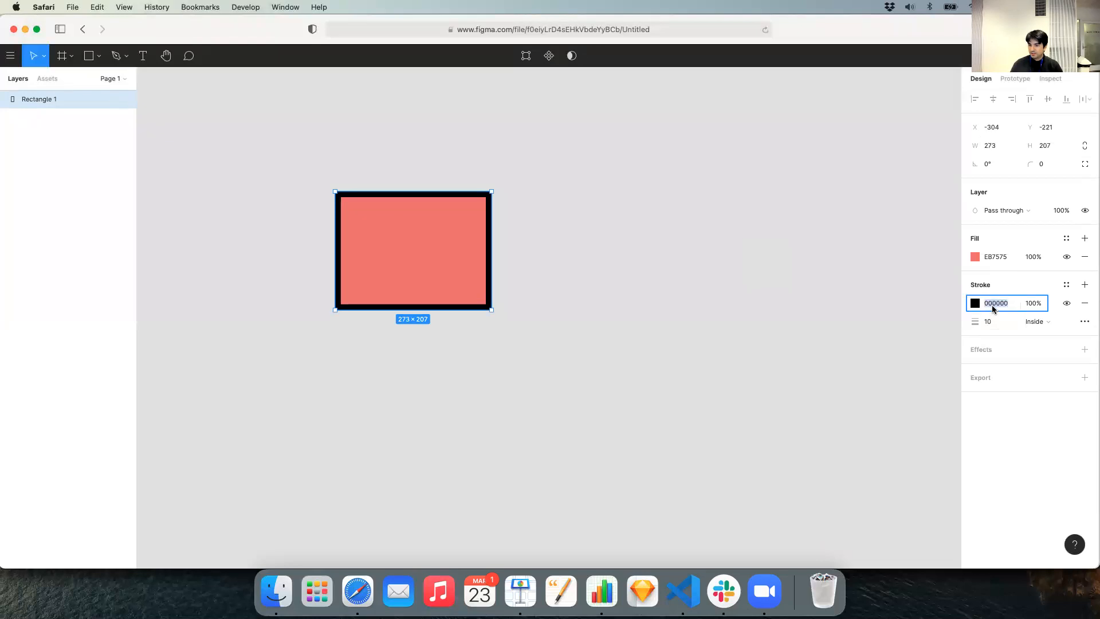
{"action": "left_click", "coordinate": [975, 303]}
{"action": "mouse_move", "coordinate": [896, 373]}
{"action": "left_mouse_down"}
{"action": "mouse_move", "coordinate": [902, 352]}
{"action": "mouse_move", "coordinate": [932, 378]}
{"action": "left_mouse_up"}
{"action": "left_click", "coordinate": [914, 433]}
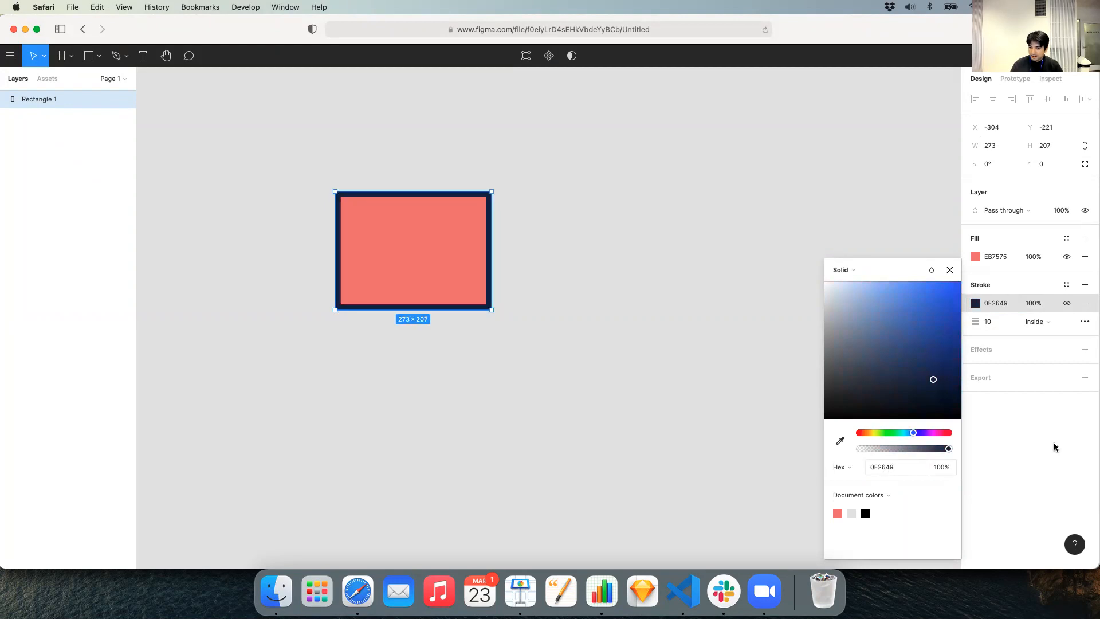
Step: Lighten the rectangle's stroke color to the blue 2D69C3 and set the stroke opacity to 50%
{"action": "left_click", "coordinate": [910, 466]}
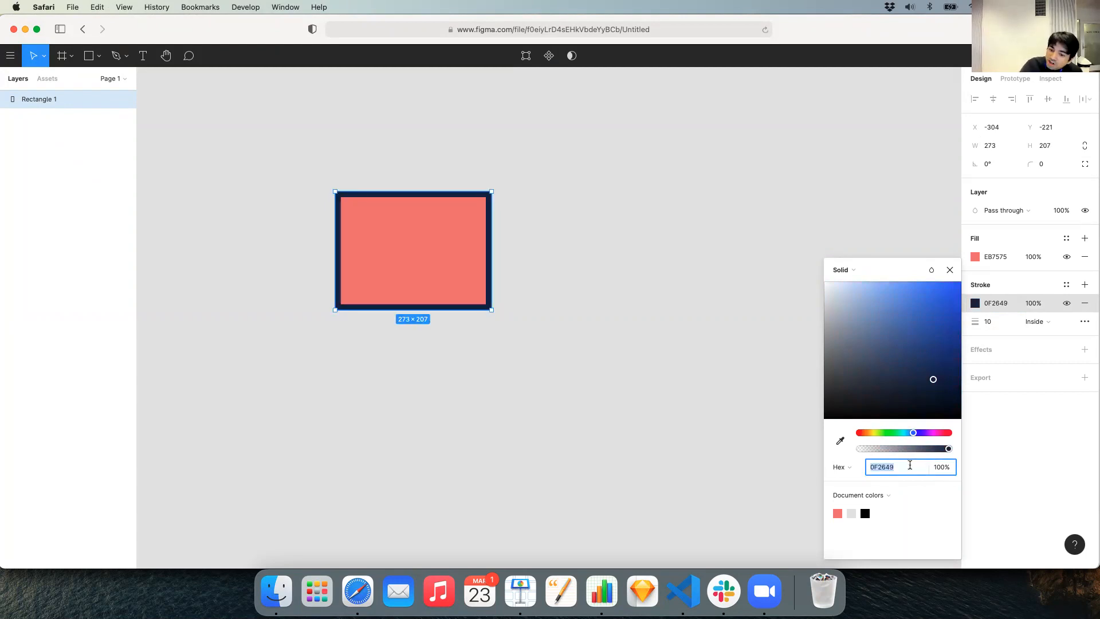
{"action": "left_click", "coordinate": [852, 468]}
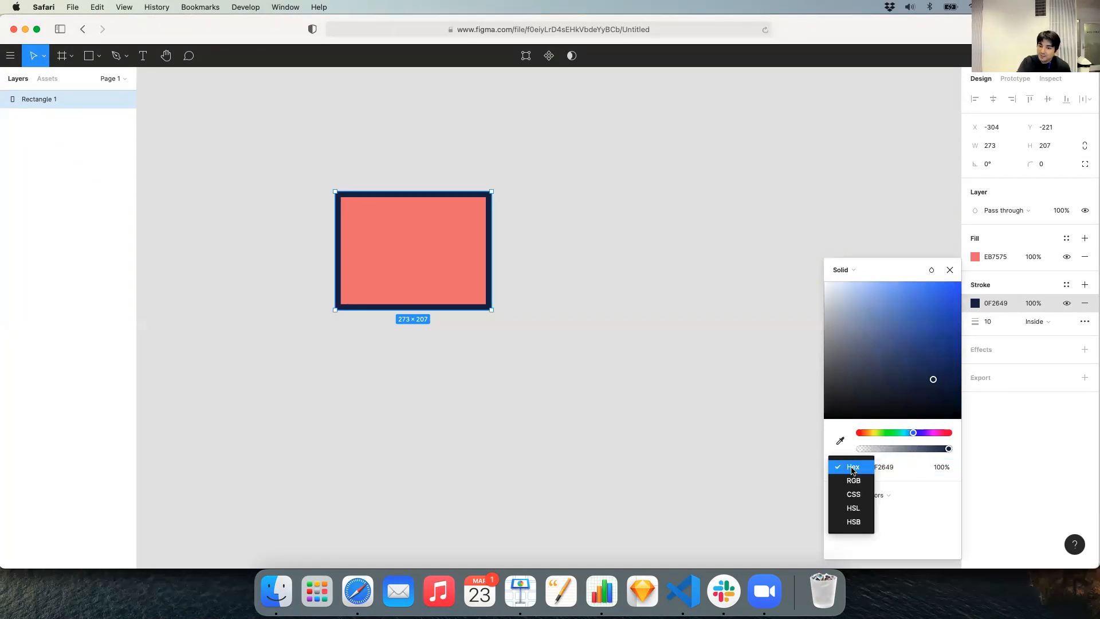
{"action": "left_click", "coordinate": [902, 465]}
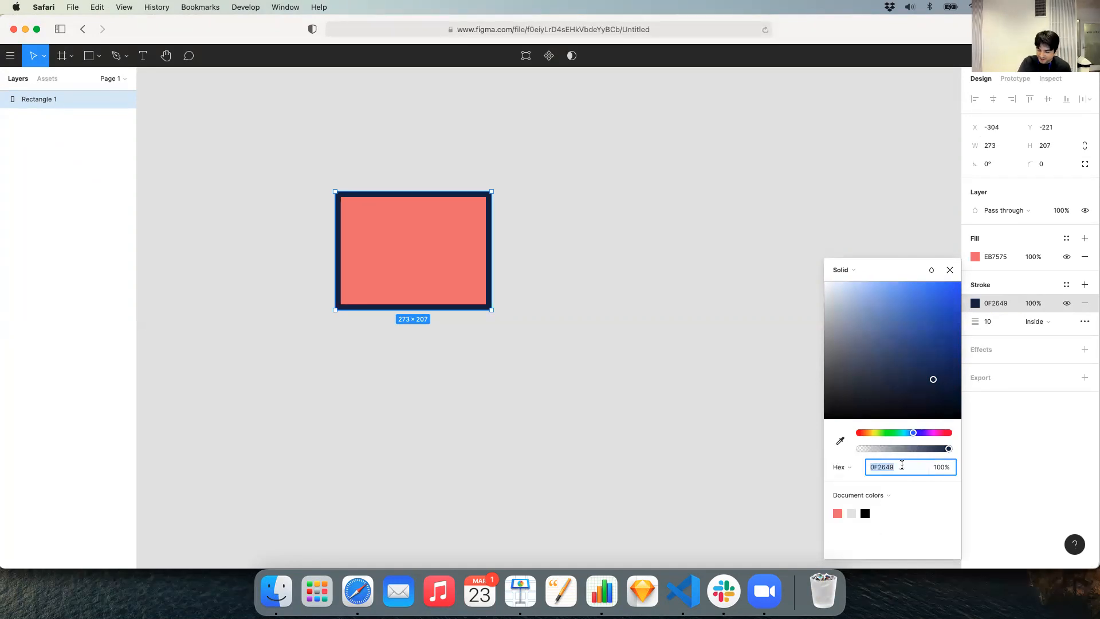
{"action": "left_click_drag", "start_coordinate": [932, 381], "coordinate": [930, 323]}
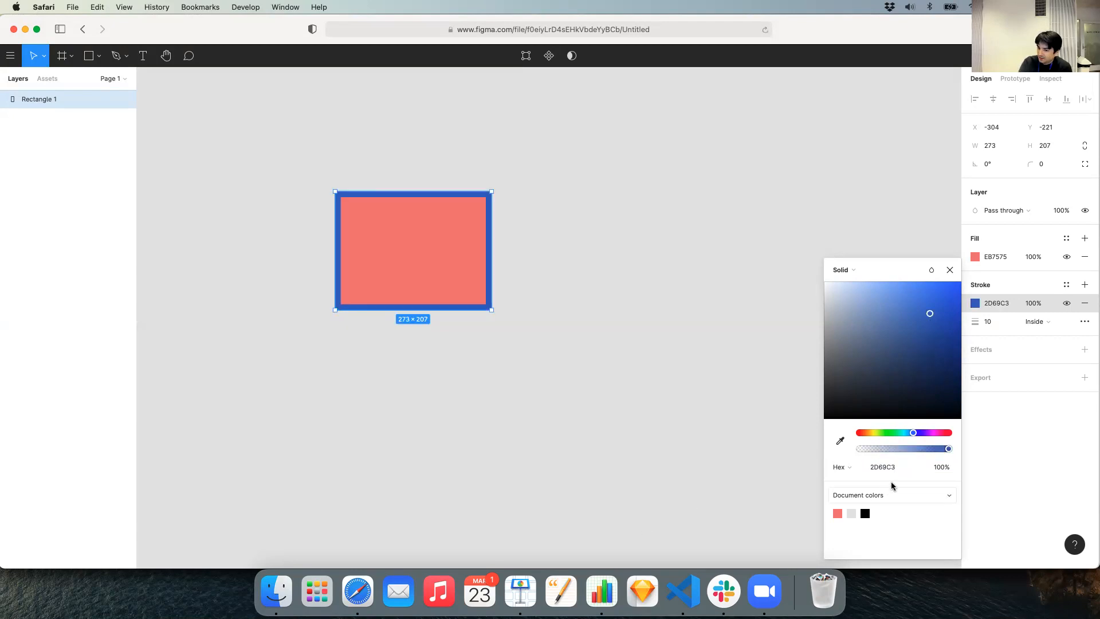
{"action": "left_click", "coordinate": [872, 468]}
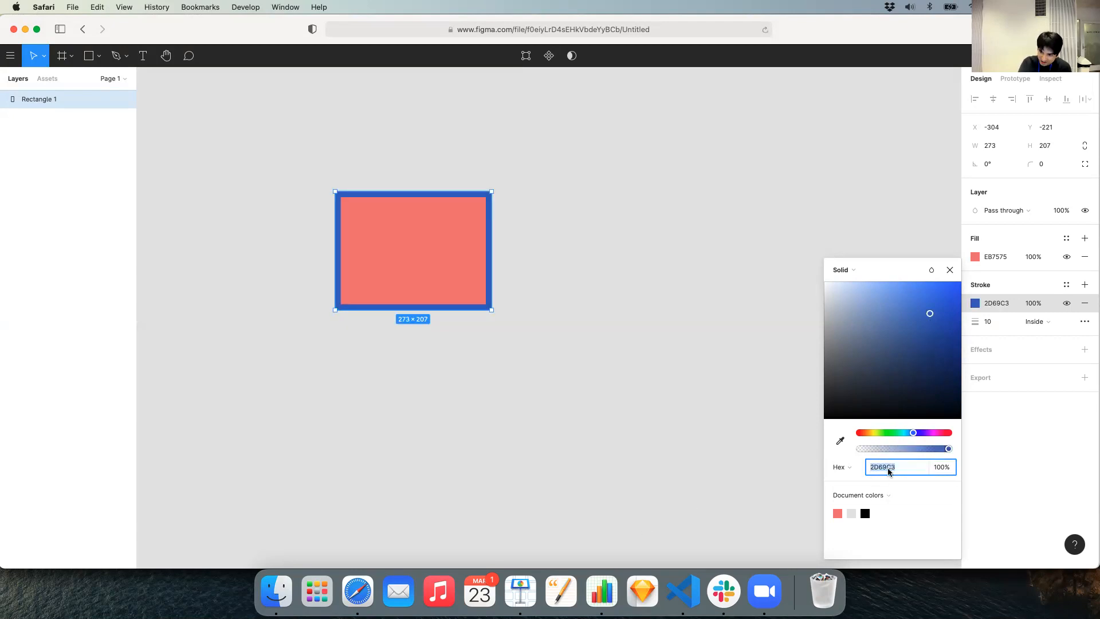
{"action": "left_click", "coordinate": [938, 467]}
{"action": "type", "text": "50"}
{"action": "key", "text": "Return"}
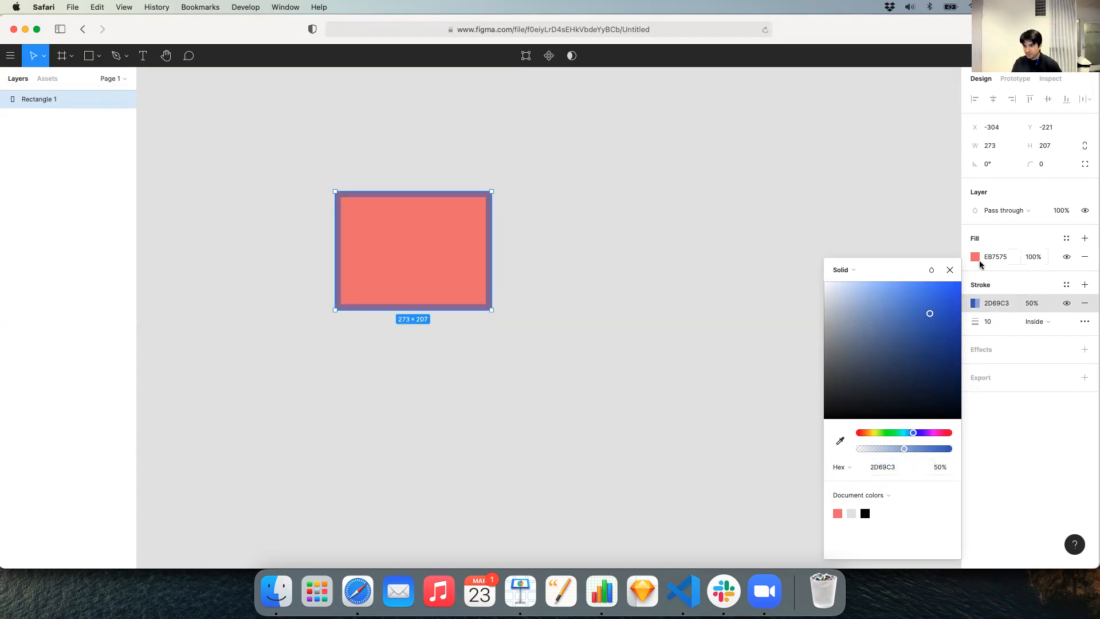
Step: Set the opacity of the rectangle's coral fill to 50%
{"action": "left_click", "coordinate": [975, 309]}
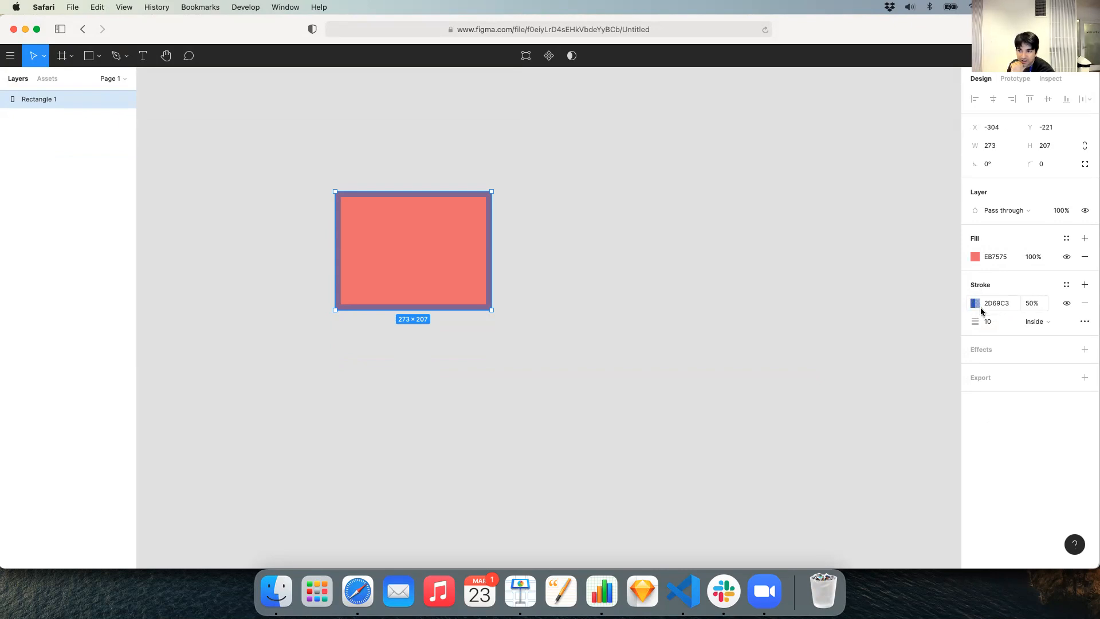
{"action": "left_click", "coordinate": [975, 257]}
{"action": "left_click", "coordinate": [940, 456]}
{"action": "type", "text": "50"}
{"action": "key", "text": "Return"}
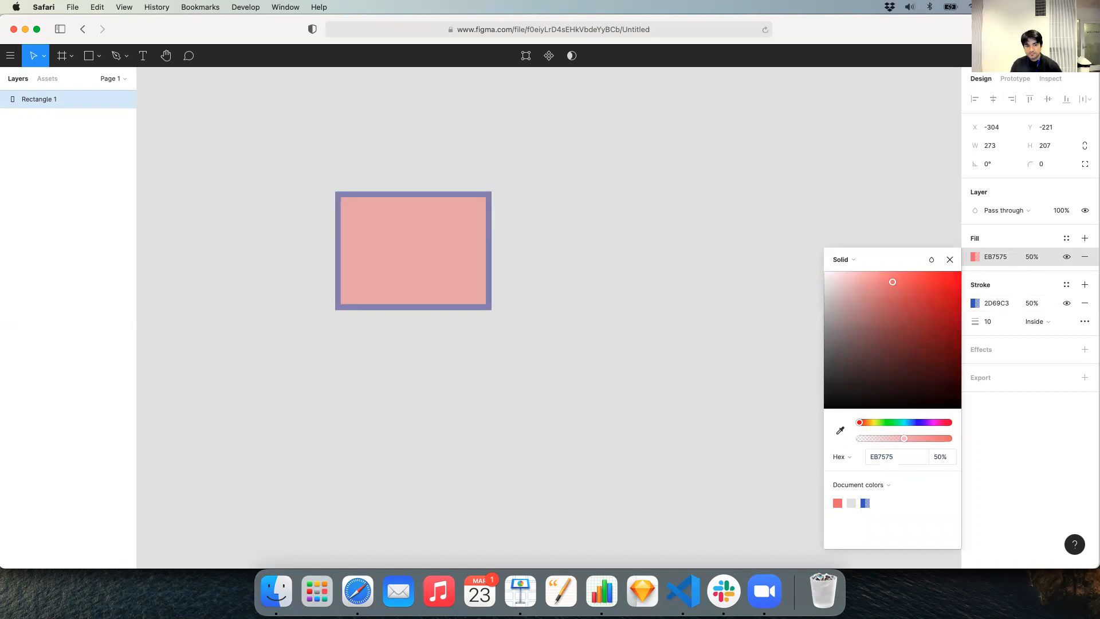
Step: Delete the coral rectangle from the canvas
{"action": "left_click", "coordinate": [584, 246]}
{"action": "left_click", "coordinate": [464, 258]}
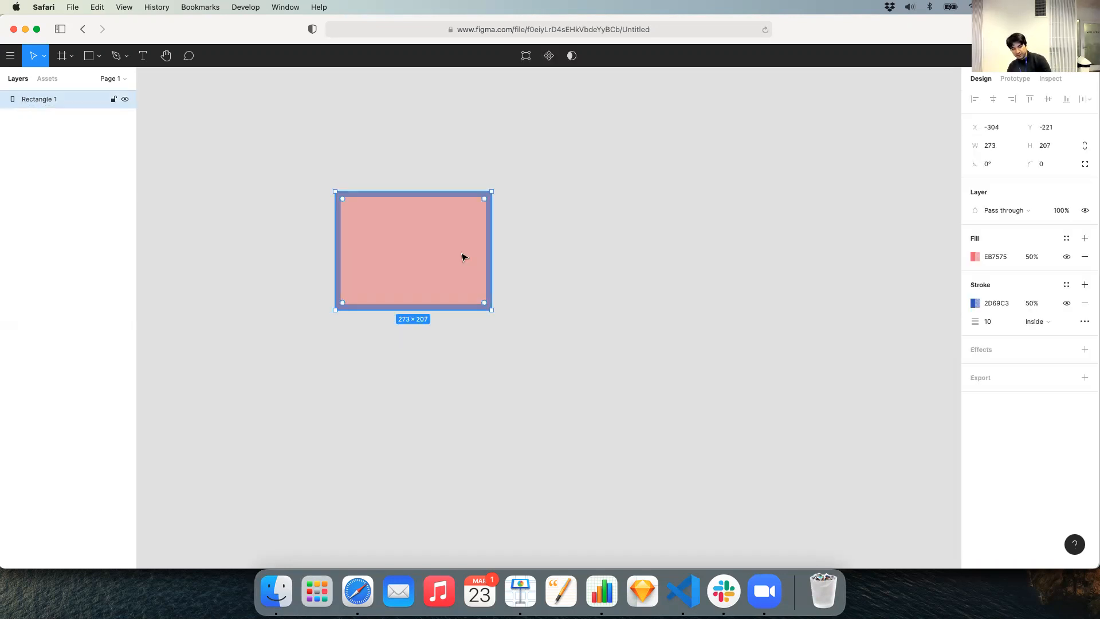
{"action": "key", "text": "BackSpace"}
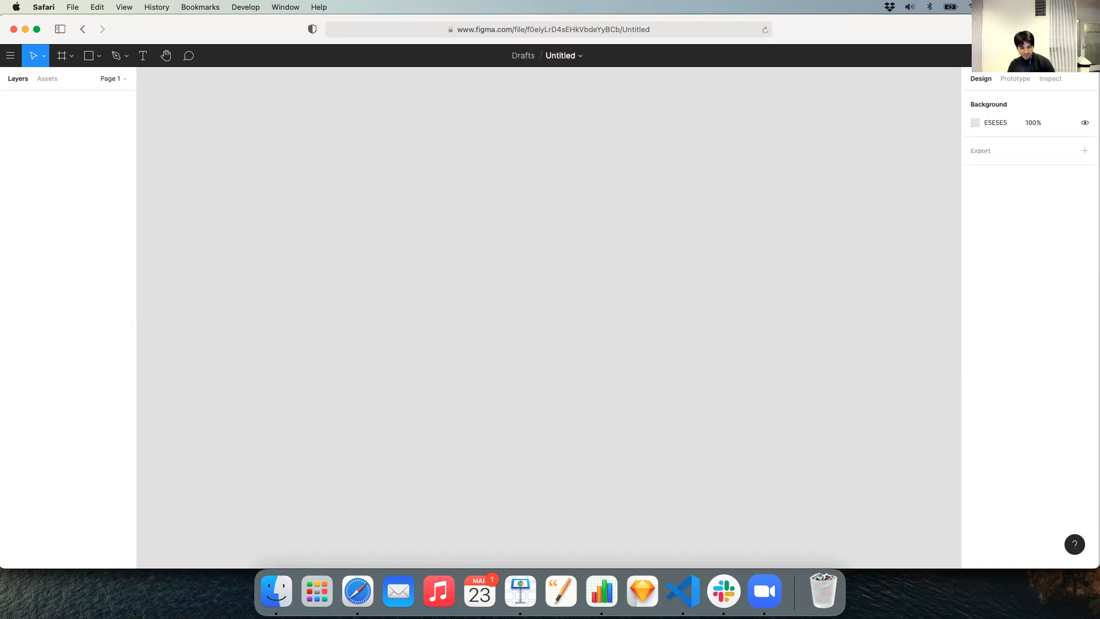
Step: Draw a near-square rectangle of about 264 × 265 and a circle of similar size beside it
{"action": "key", "text": "r"}
{"action": "left_click_drag", "start_coordinate": [335, 174], "coordinate": [487, 326]}
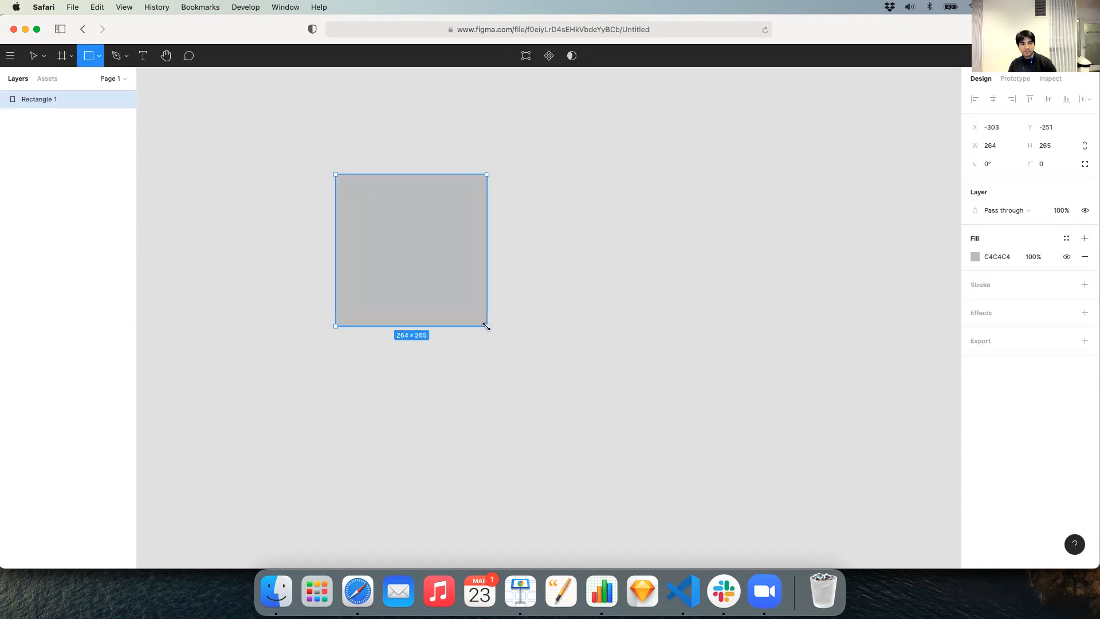
{"action": "left_click", "coordinate": [595, 273]}
{"action": "key", "text": "o"}
{"action": "mouse_move", "coordinate": [537, 174]}
{"action": "left_mouse_down"}
{"action": "mouse_move", "coordinate": [650, 287]}
{"action": "mouse_move", "coordinate": [699, 299]}
{"action": "mouse_move", "coordinate": [685, 287]}
{"action": "mouse_move", "coordinate": [684, 321]}
{"action": "left_mouse_up"}
{"action": "left_click", "coordinate": [567, 404]}
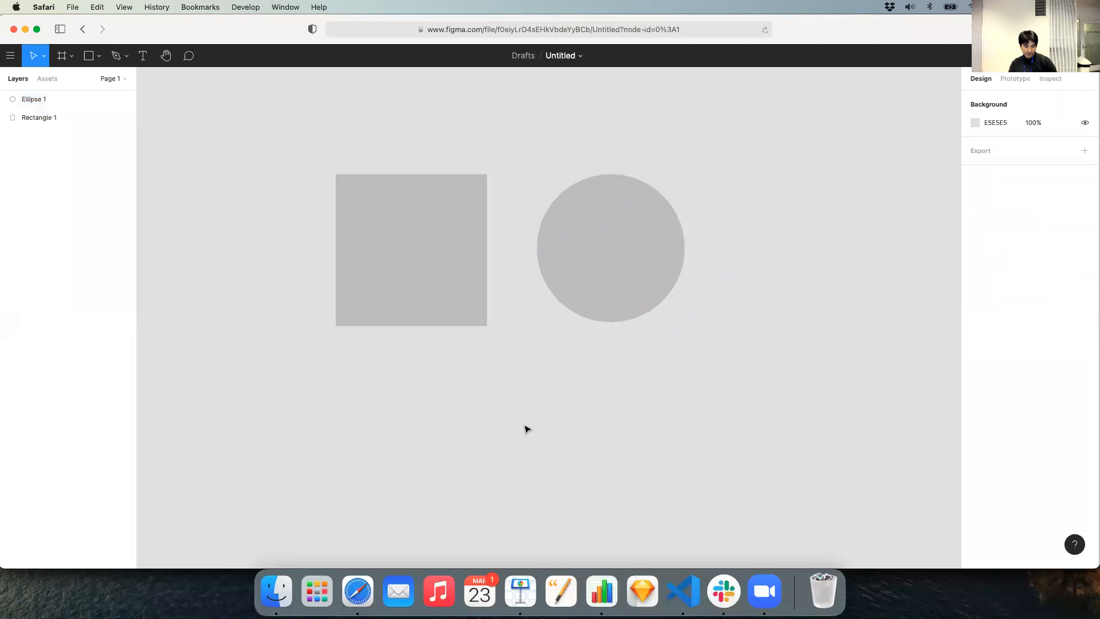
Step: Add the text "gewrgergergergergerg" below the shapes and move it to about X -195, Y 90
{"action": "key", "text": "t"}
{"action": "left_click", "coordinate": [461, 394]}
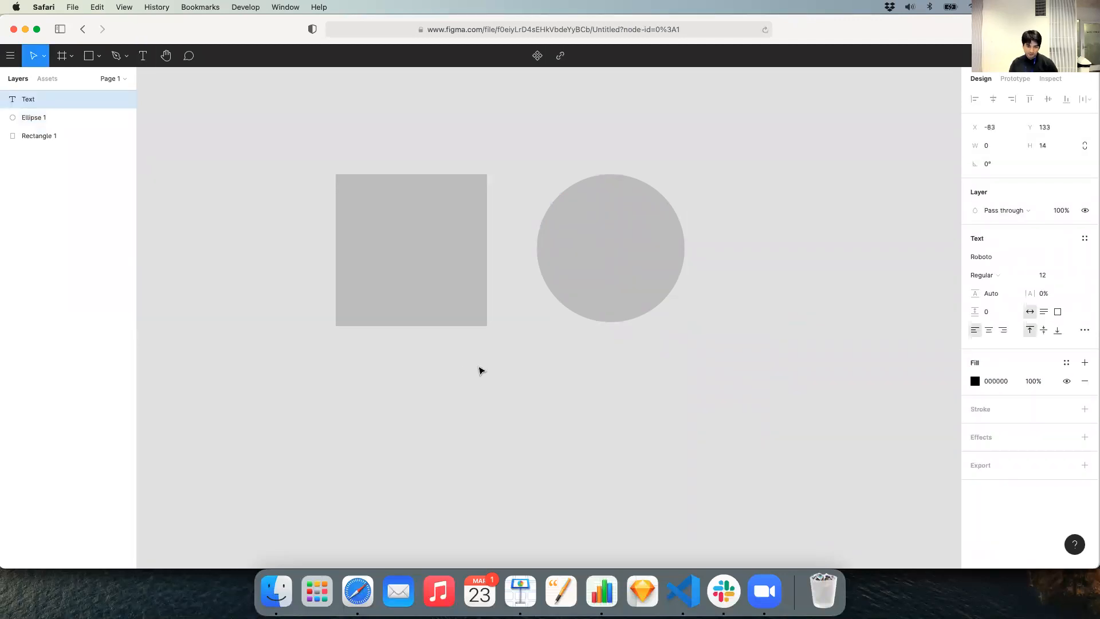
{"action": "type", "text": "gewrgergergergergerg"}
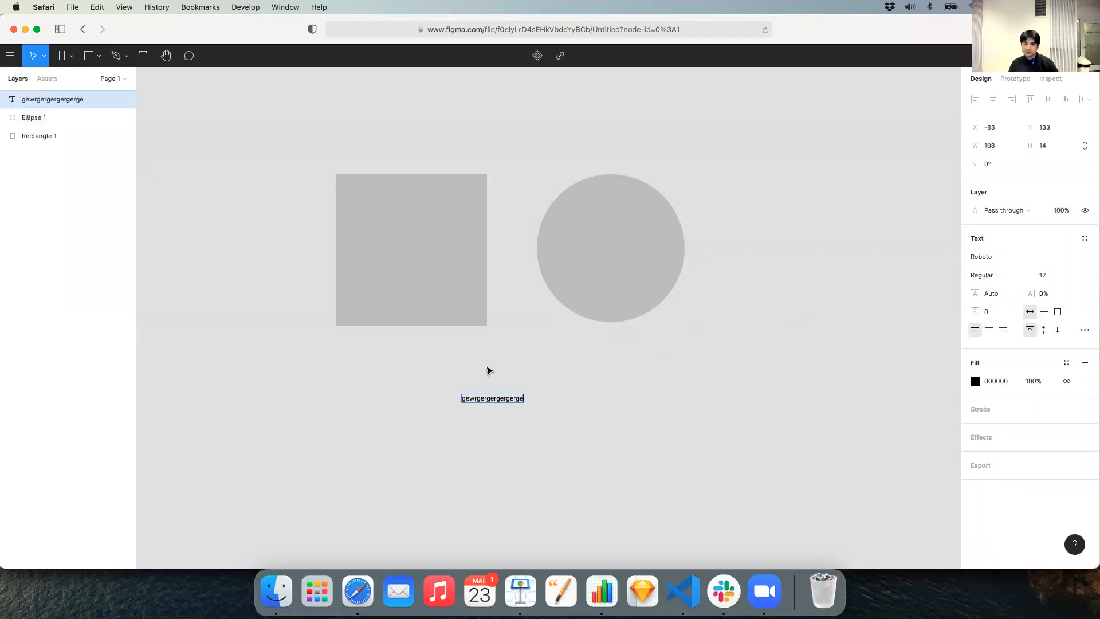
{"action": "key", "text": "Escape"}
{"action": "left_click_drag", "start_coordinate": [514, 397], "coordinate": [450, 373]}
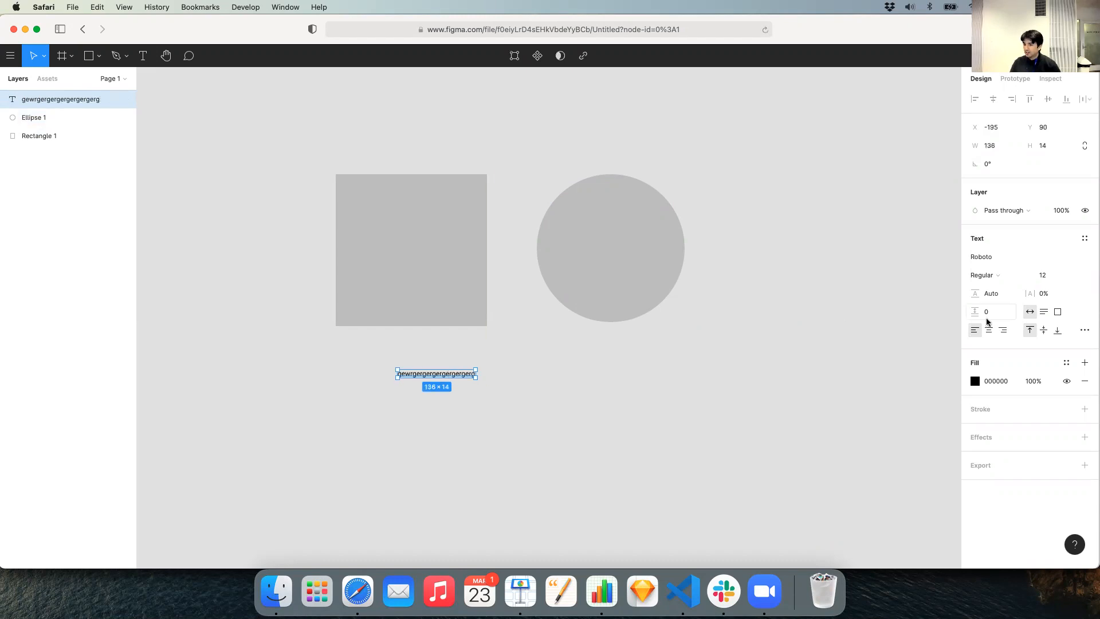
Step: Right-align the text and enlarge its text box to about 252 × 166
{"action": "left_click", "coordinate": [988, 332]}
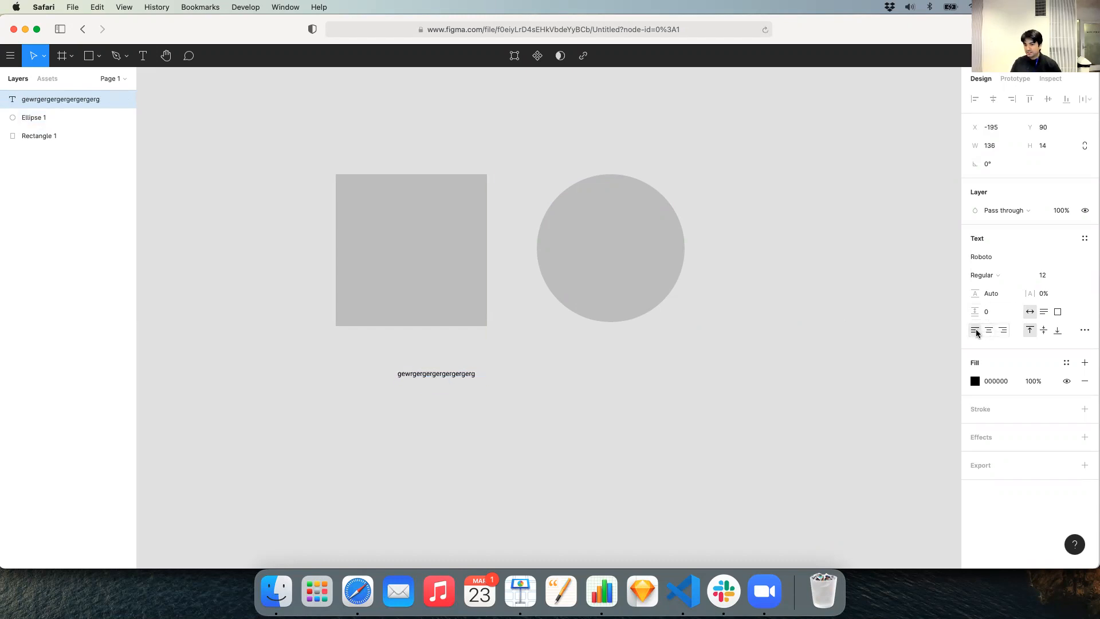
{"action": "left_click", "coordinate": [1000, 334]}
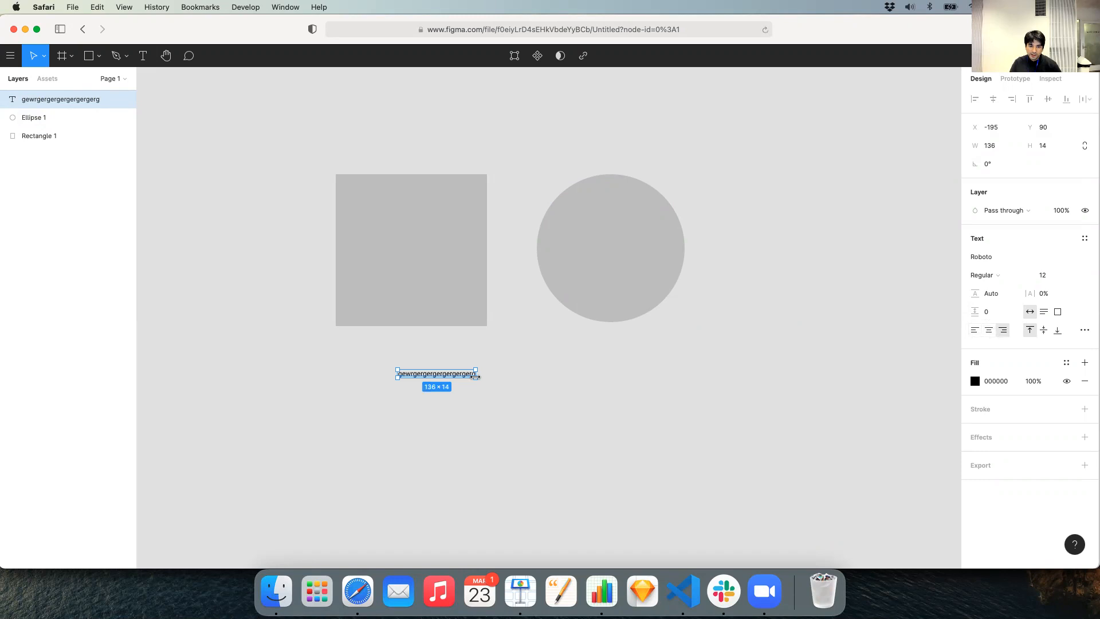
{"action": "left_click_drag", "start_coordinate": [475, 376], "coordinate": [542, 464]}
Step: Try left, top and bottom alignment for the text, and finish by centering it horizontally and vertically in its box
{"action": "left_click", "coordinate": [974, 329]}
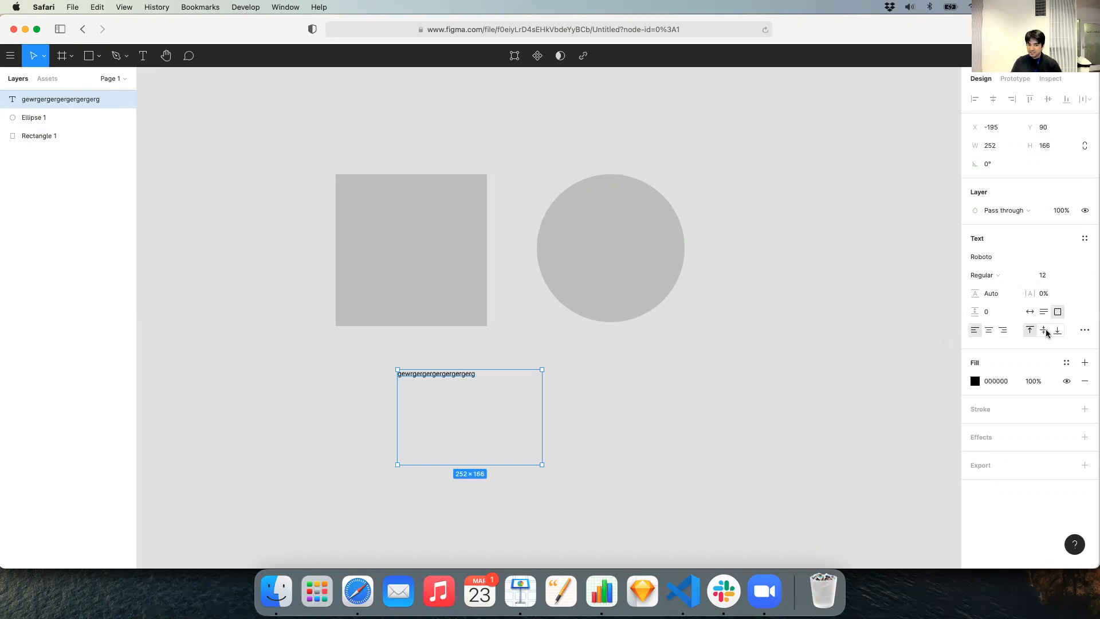
{"action": "left_click", "coordinate": [1044, 331]}
{"action": "left_click", "coordinate": [1031, 332]}
{"action": "left_click", "coordinate": [1057, 331]}
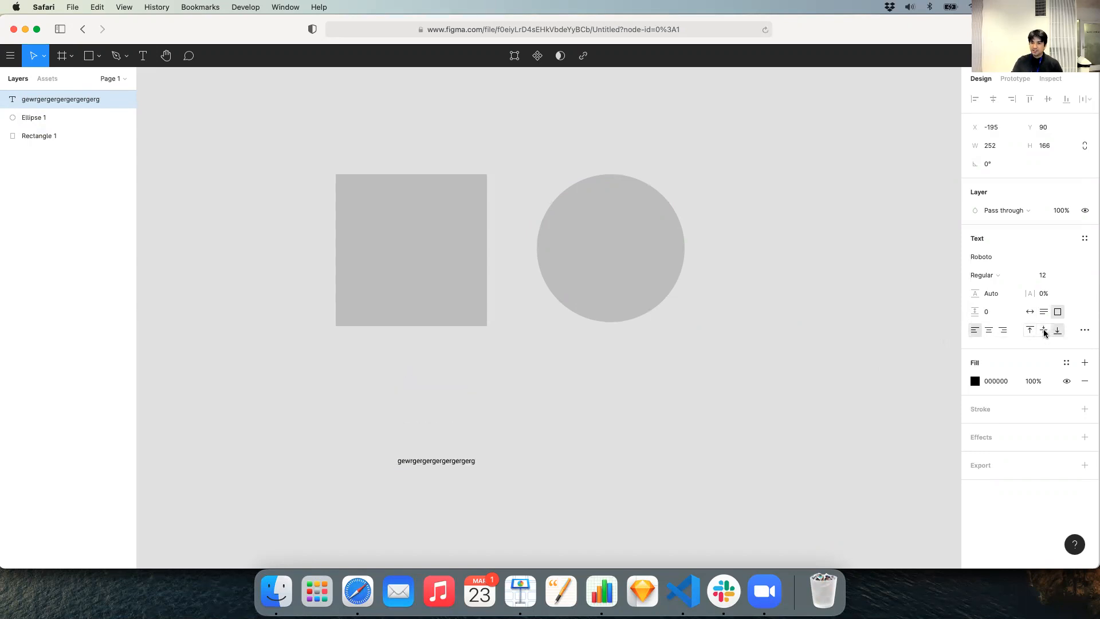
{"action": "left_click", "coordinate": [1045, 331]}
{"action": "left_click", "coordinate": [989, 331]}
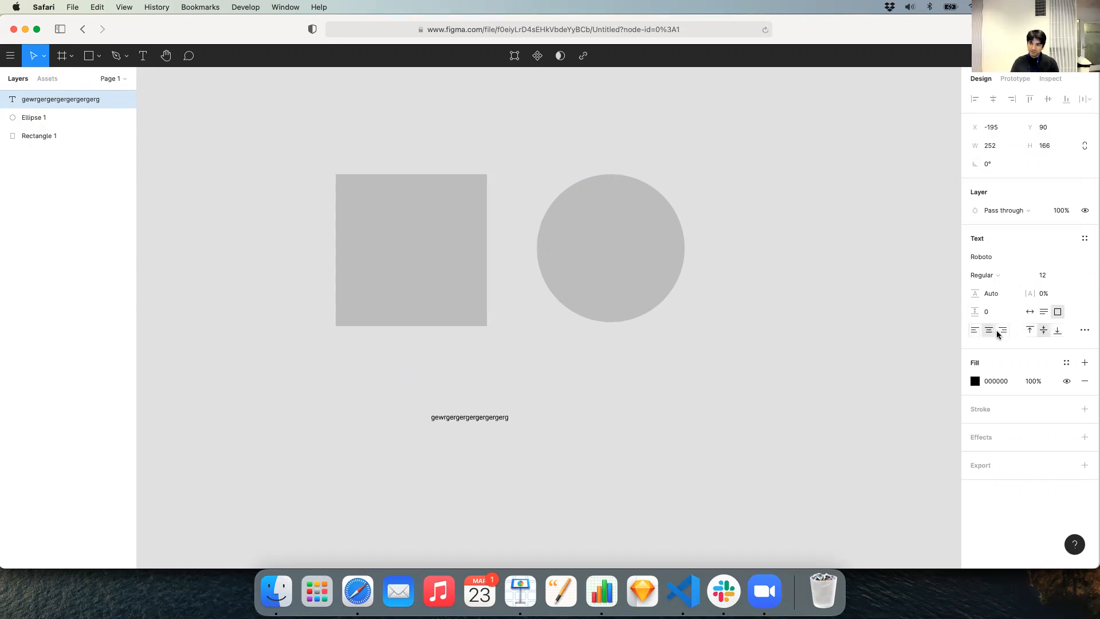
Step: Delete the square, the circle and the text together to clear the canvas
{"action": "left_click", "coordinate": [768, 358]}
{"action": "left_click", "coordinate": [473, 425]}
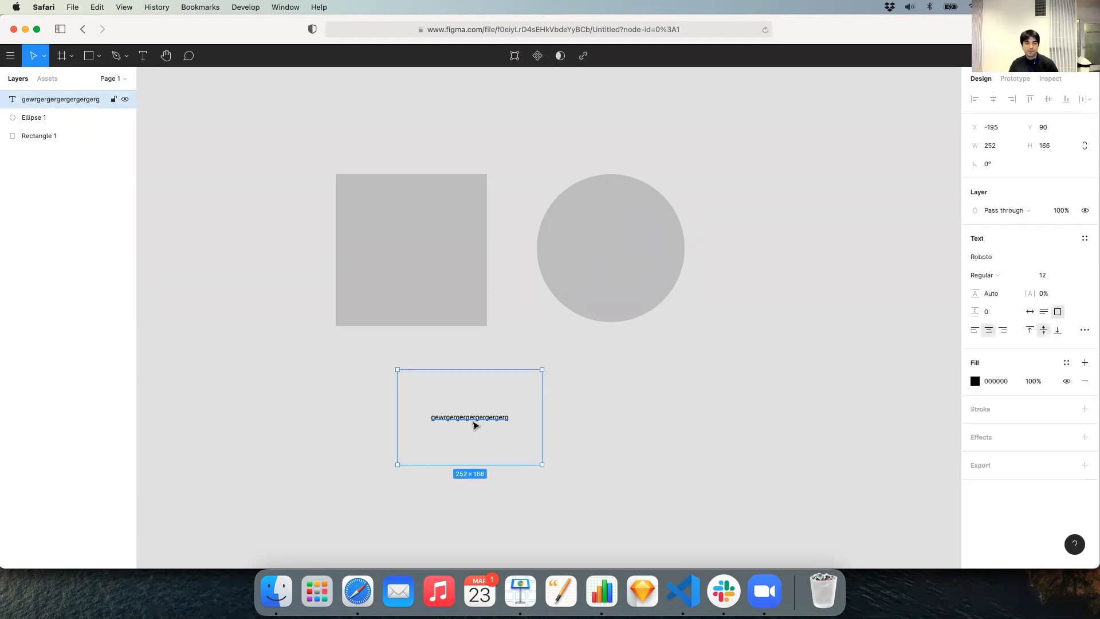
{"action": "left_click_drag", "start_coordinate": [687, 467], "coordinate": [265, 144]}
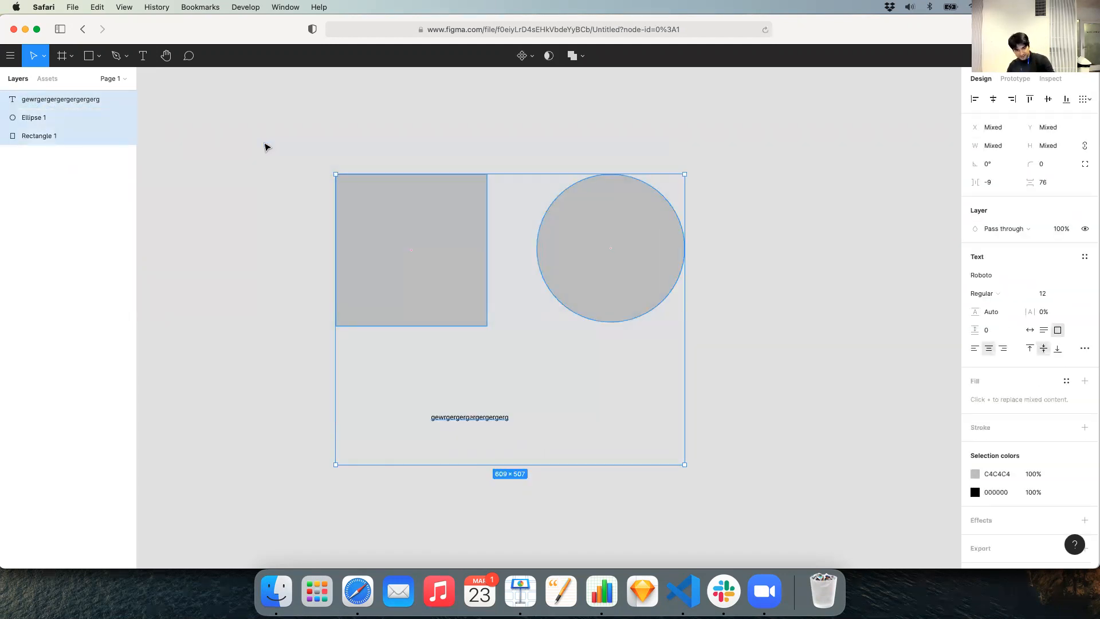
{"action": "key", "text": "BackSpace"}
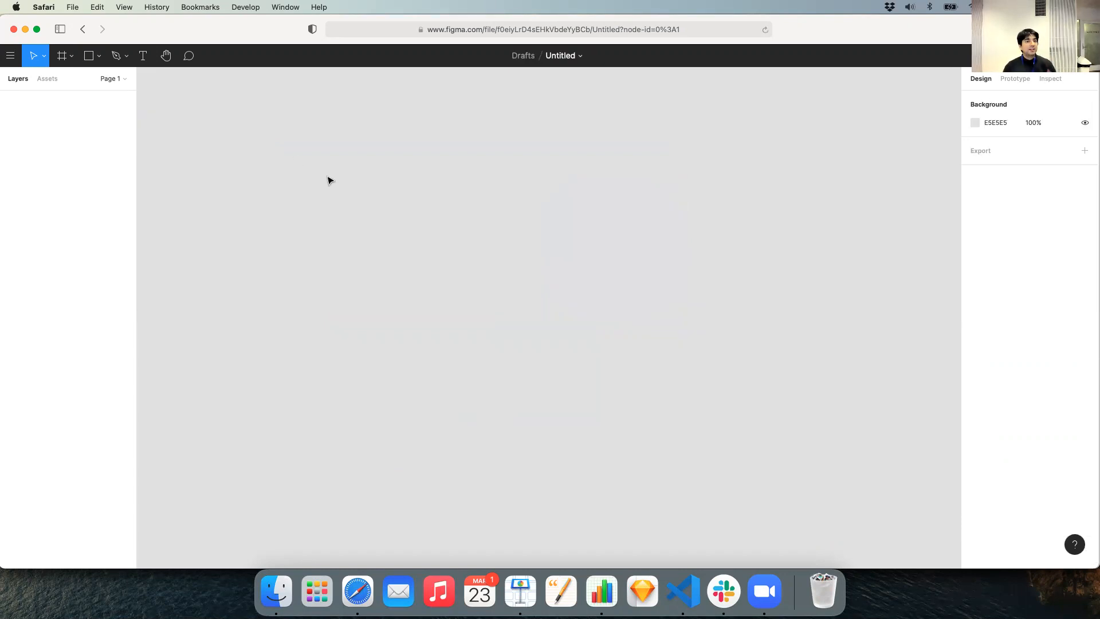
Step: Start the Frame tool and examine the preset sizes for tablet, desktop, presentation, watch, paper, social media and Figma Community
{"action": "left_click", "coordinate": [70, 57]}
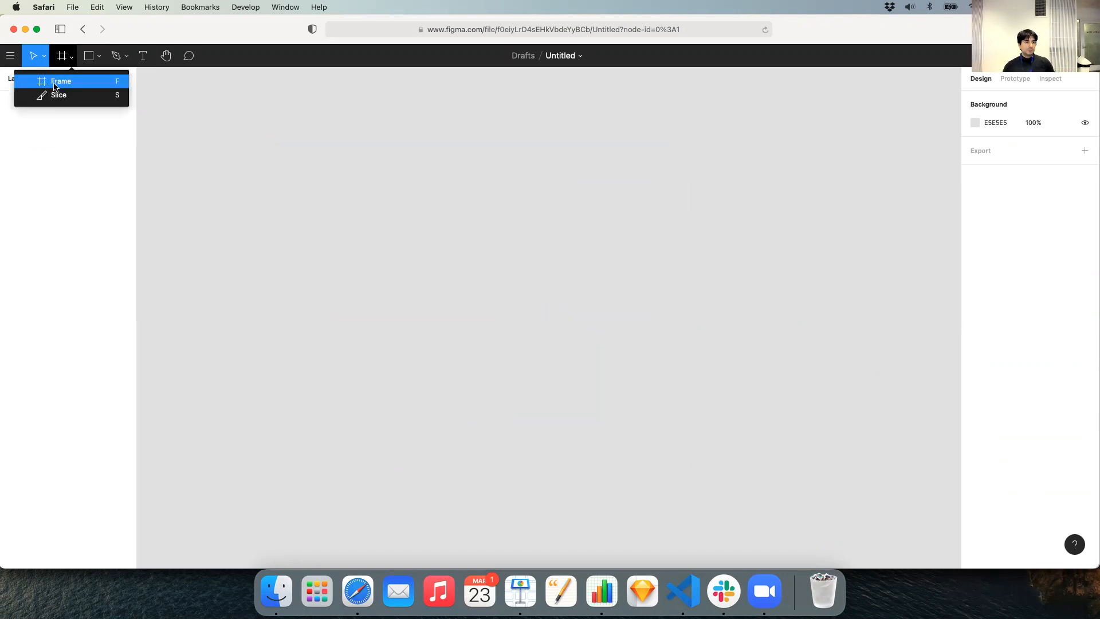
{"action": "left_click", "coordinate": [54, 83]}
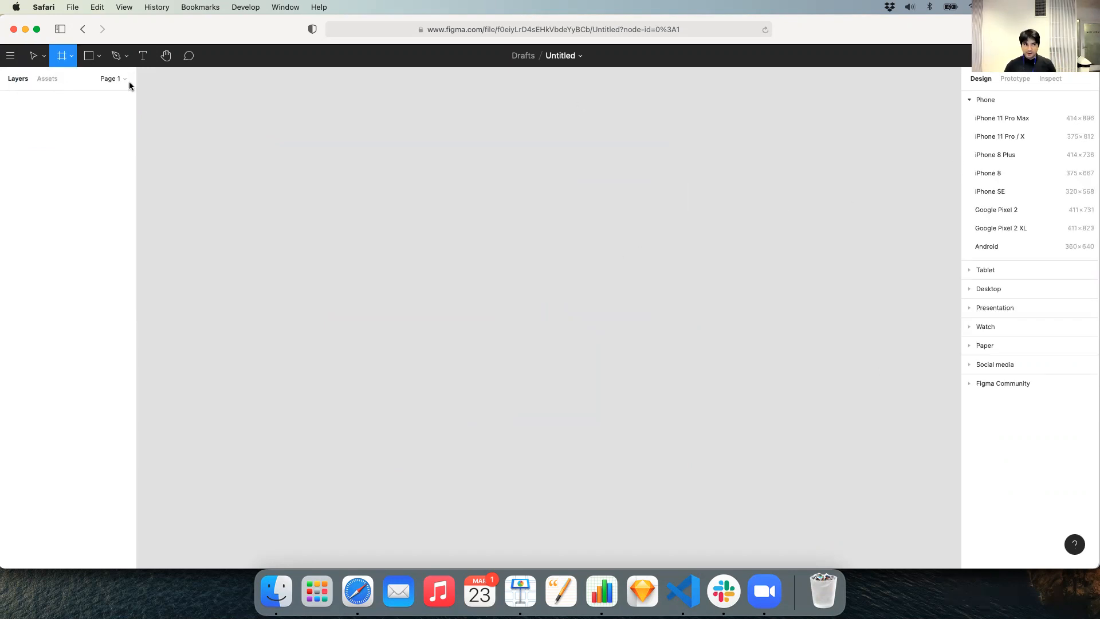
{"action": "left_click", "coordinate": [70, 57]}
{"action": "left_click", "coordinate": [59, 83]}
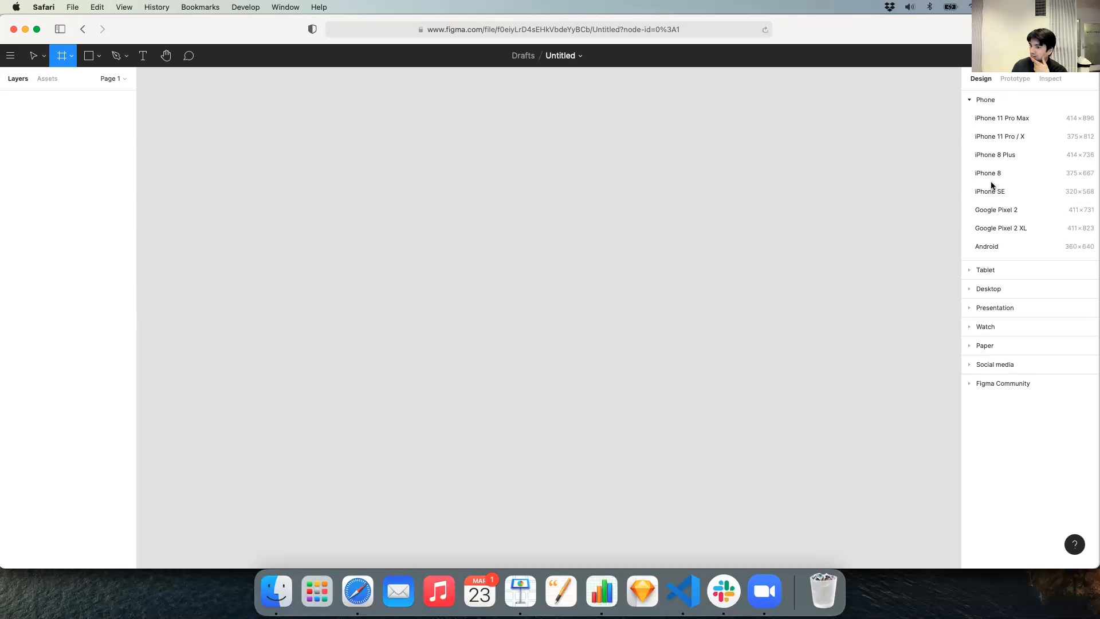
{"action": "left_click", "coordinate": [970, 271]}
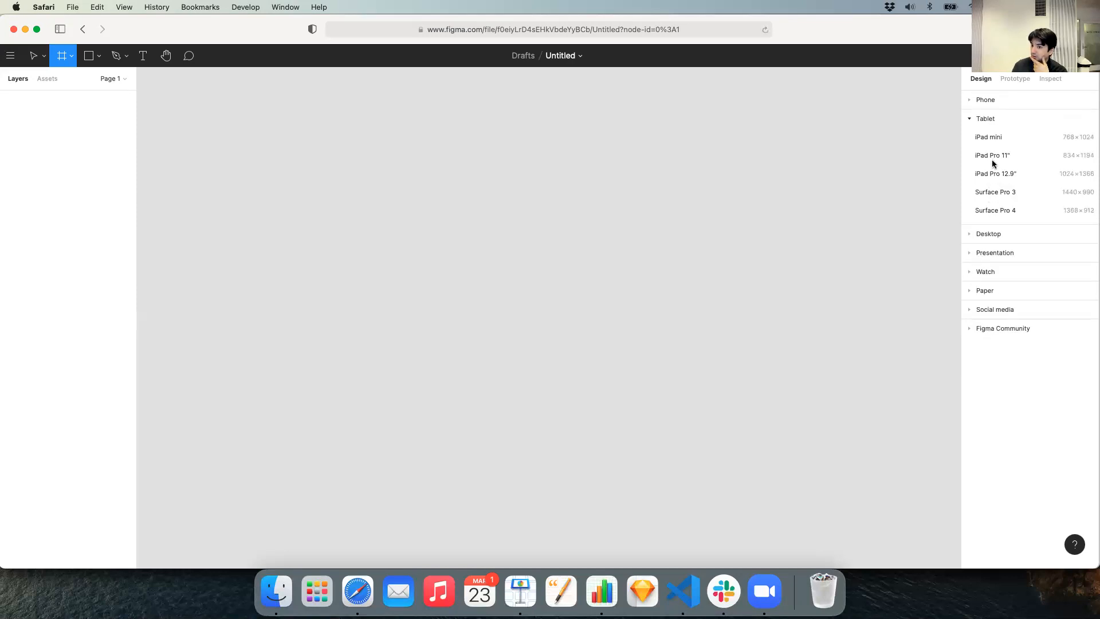
{"action": "left_click", "coordinate": [970, 235]}
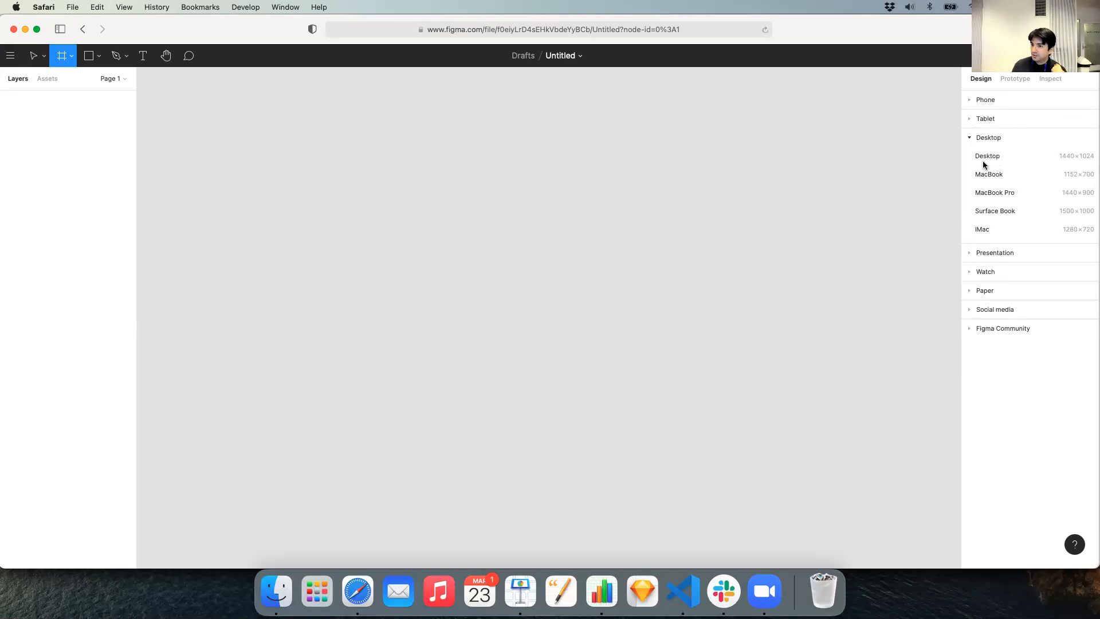
{"action": "left_click", "coordinate": [968, 252]}
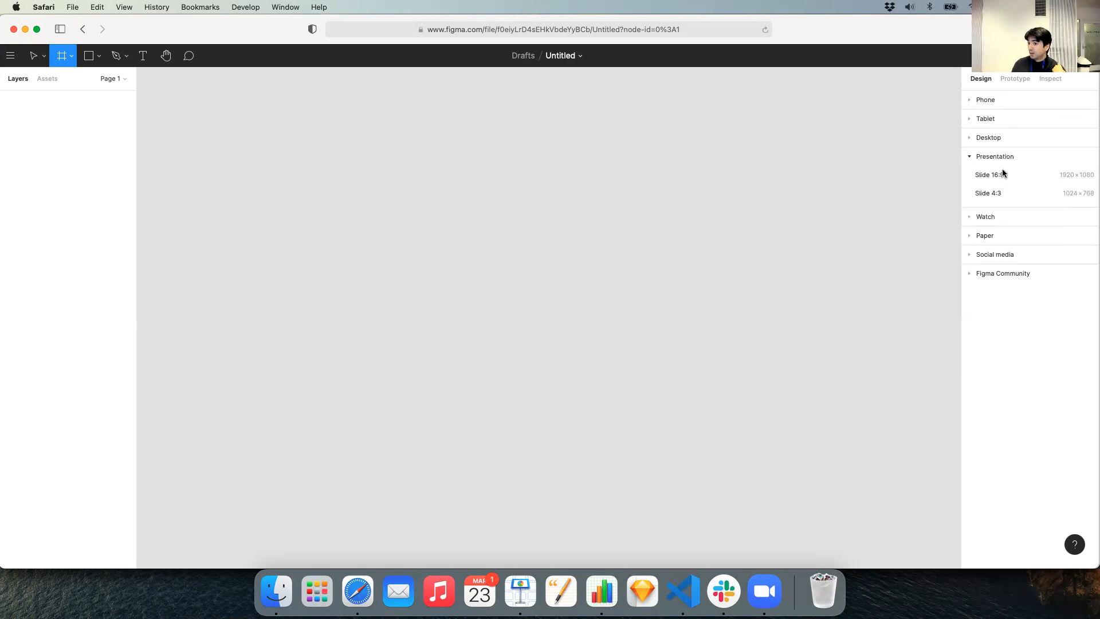
{"action": "left_click", "coordinate": [974, 216]}
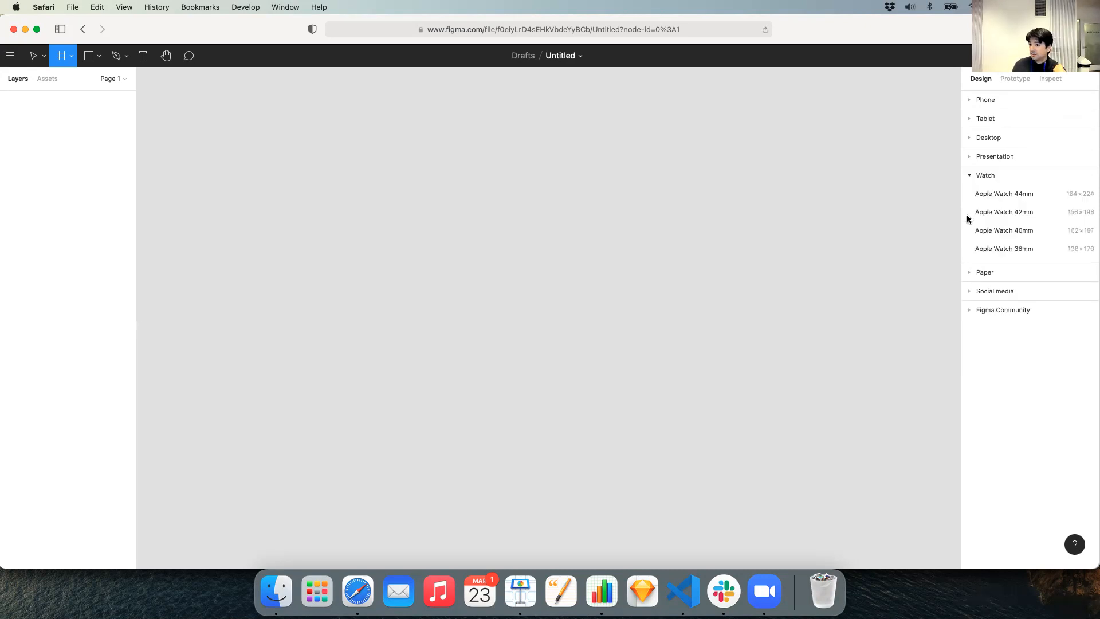
{"action": "left_click", "coordinate": [971, 176]}
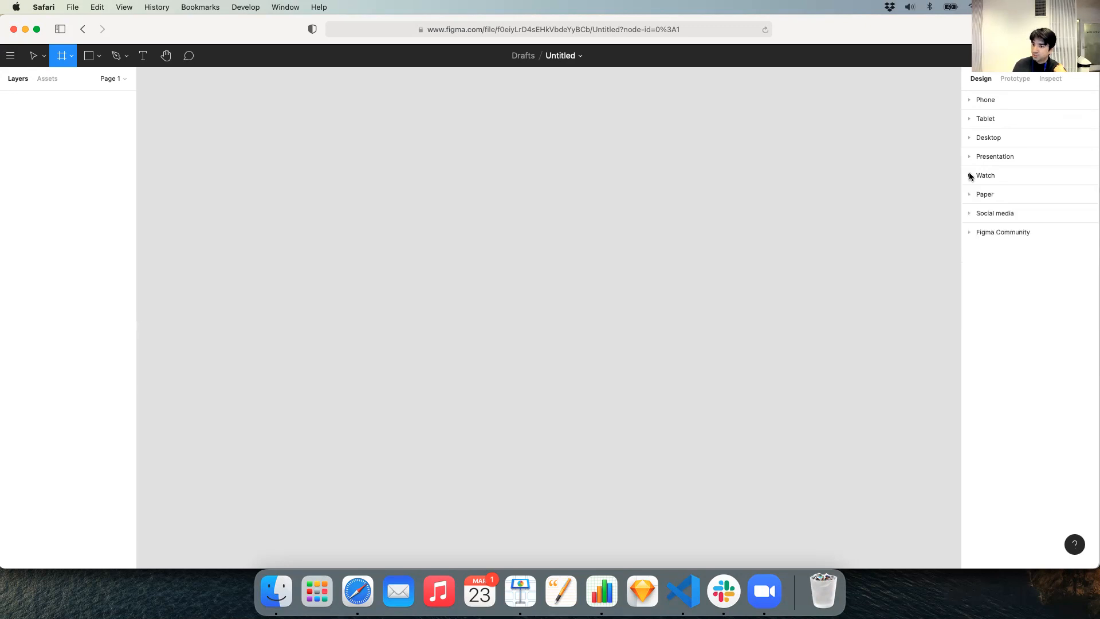
{"action": "left_click", "coordinate": [969, 194]}
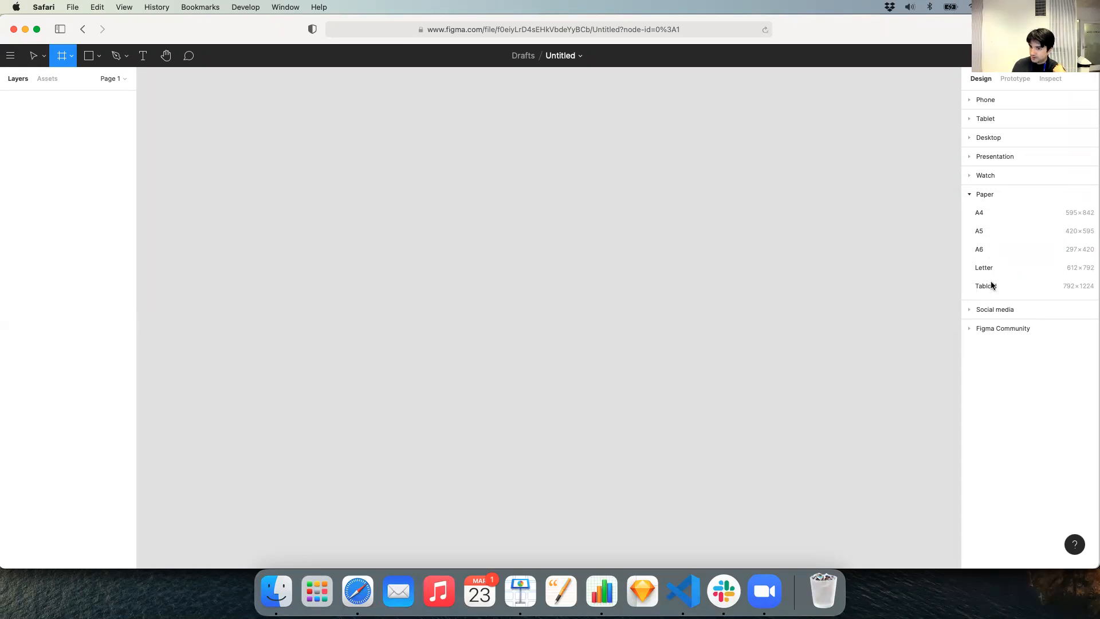
{"action": "left_click", "coordinate": [969, 195]}
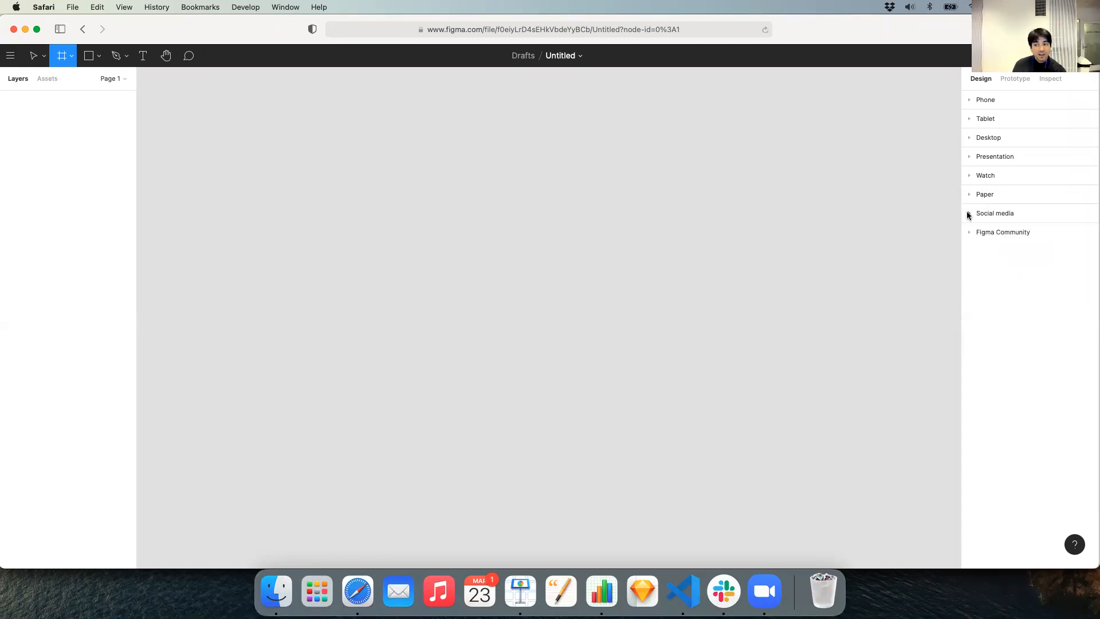
{"action": "left_click", "coordinate": [968, 213]}
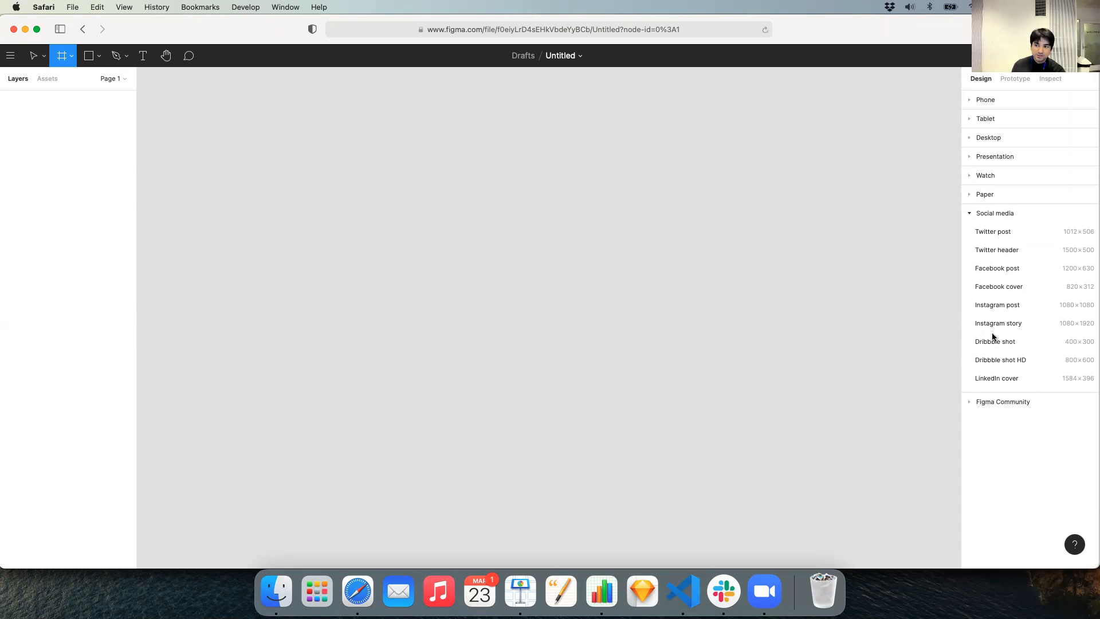
{"action": "left_click", "coordinate": [971, 213]}
{"action": "left_click", "coordinate": [969, 232]}
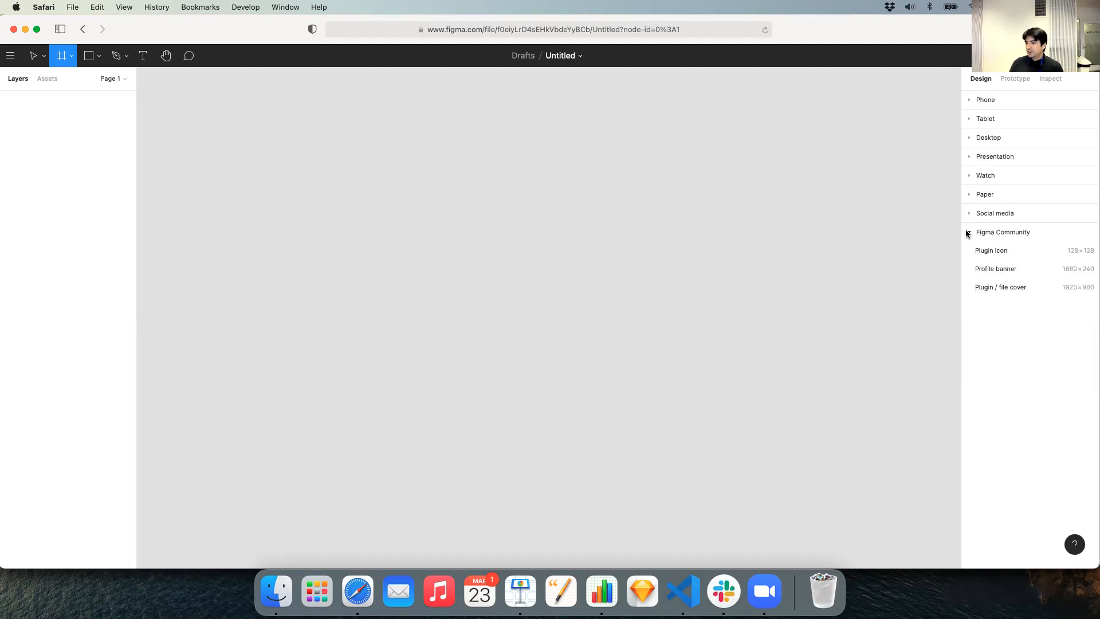
{"action": "left_click", "coordinate": [967, 232]}
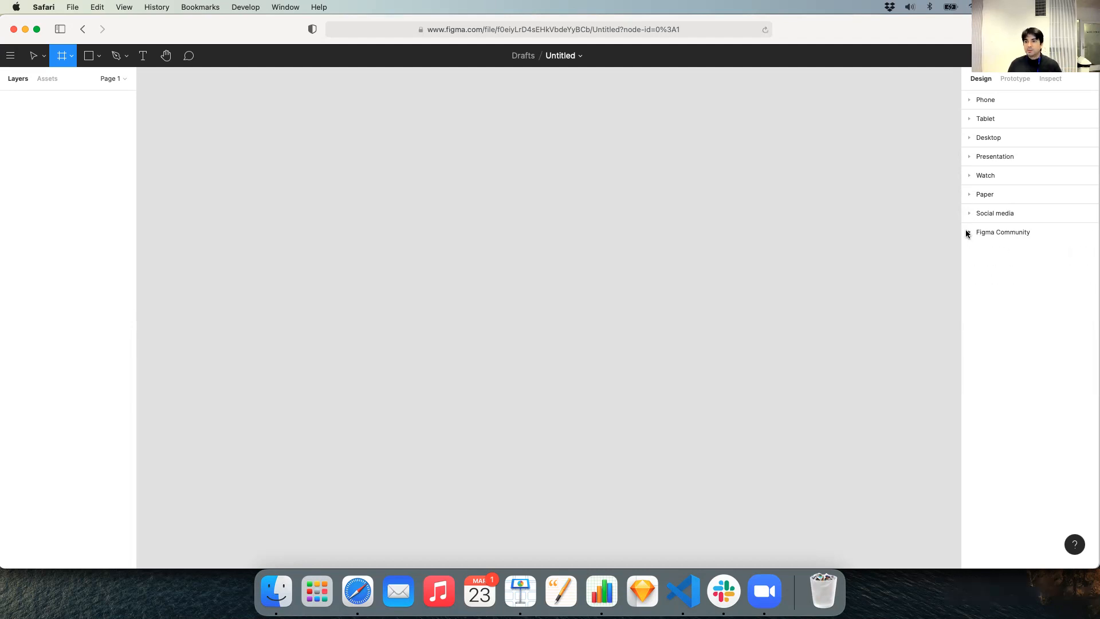
Step: Create a 375 × 667 frame on the canvas from the iPhone 8 phone preset
{"action": "left_click", "coordinate": [970, 100]}
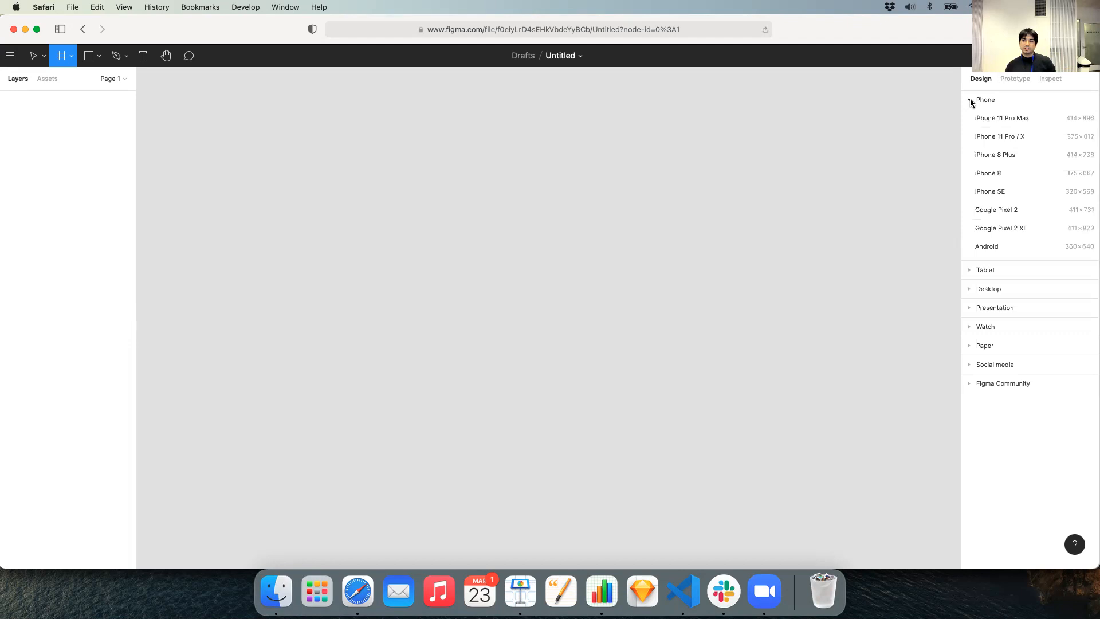
{"action": "left_click", "coordinate": [1003, 173]}
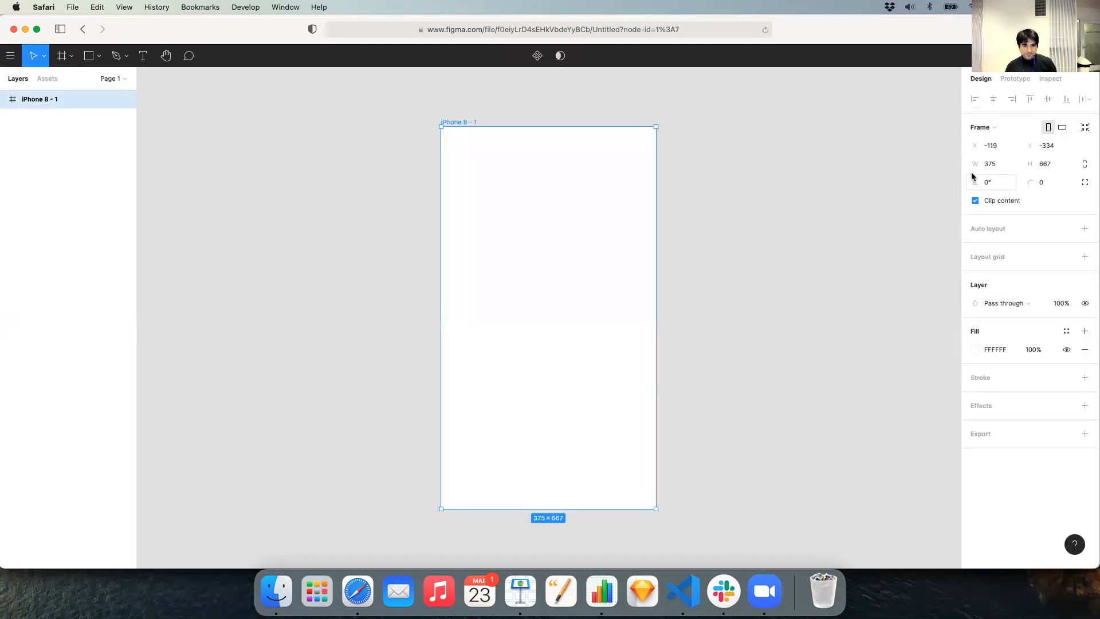
{"action": "left_click", "coordinate": [775, 174]}
{"action": "left_click", "coordinate": [458, 121]}
{"action": "scroll", "coordinate": [458, 121], "scroll_direction": "right", "scroll_amount": 1}
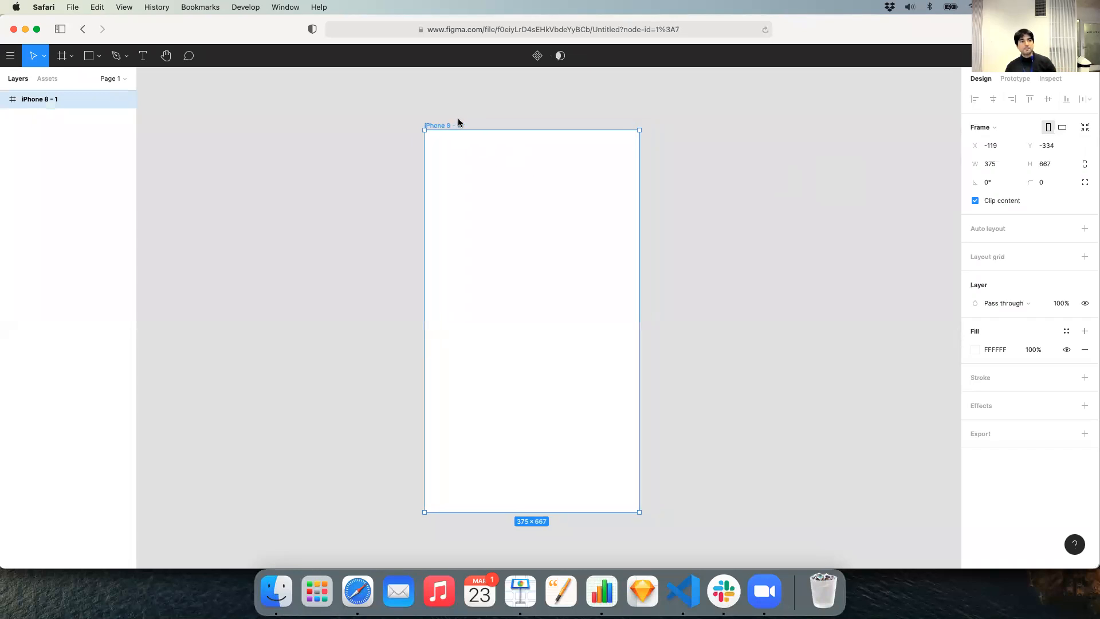
Step: Add the text "SDA Platform" inside the iPhone 8 frame, move it to about X 26, Y 29, and left-align it
{"action": "key", "text": "t"}
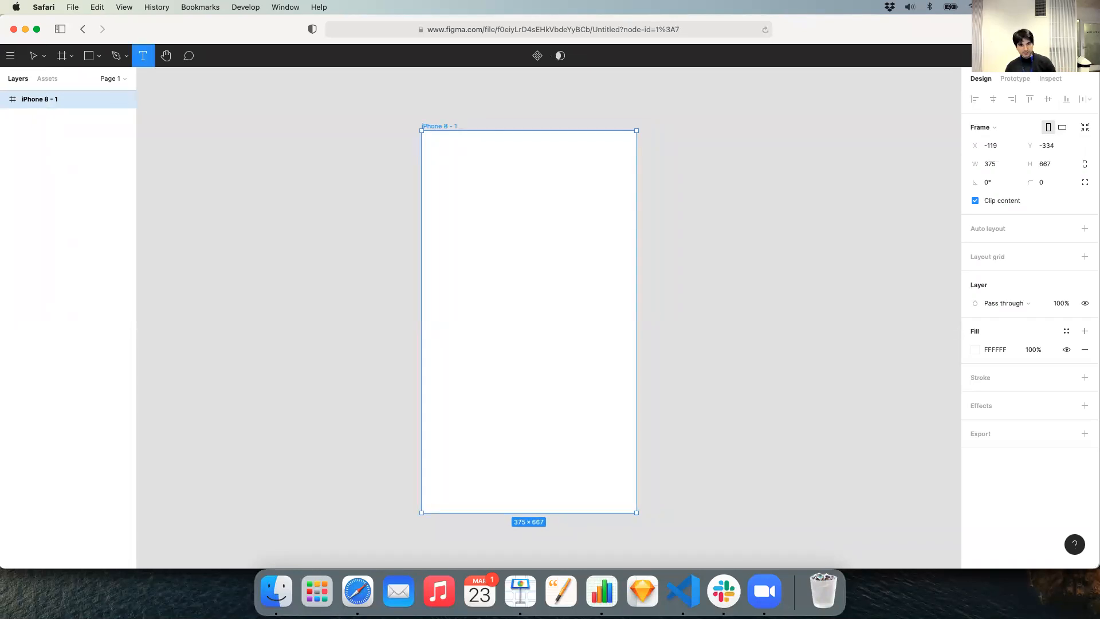
{"action": "left_click", "coordinate": [449, 171]}
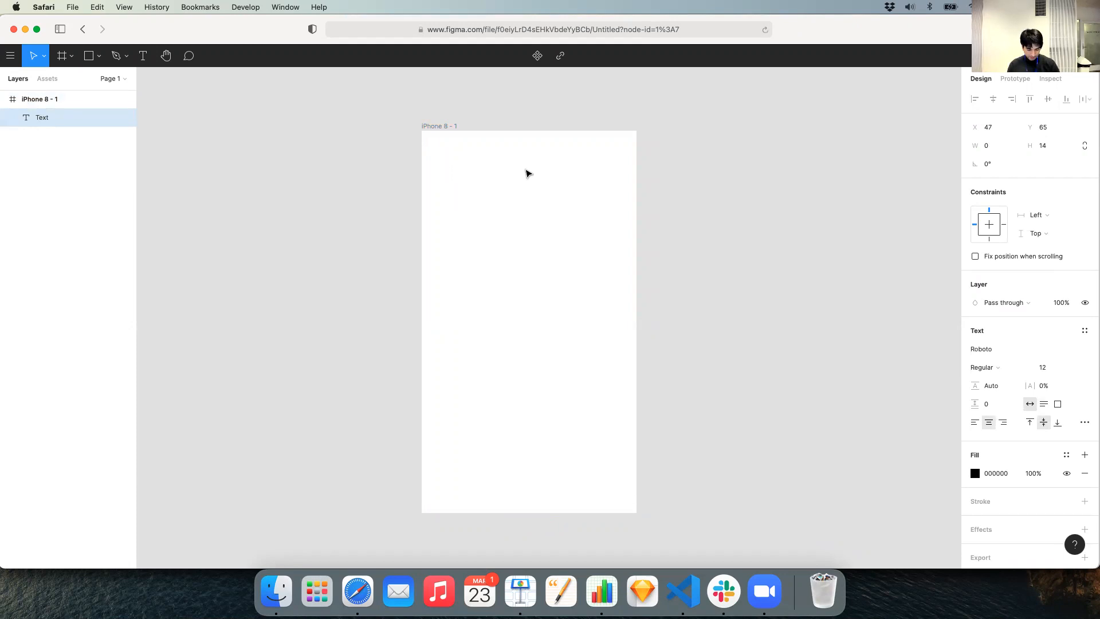
{"action": "type", "text": "SDA Plat"}
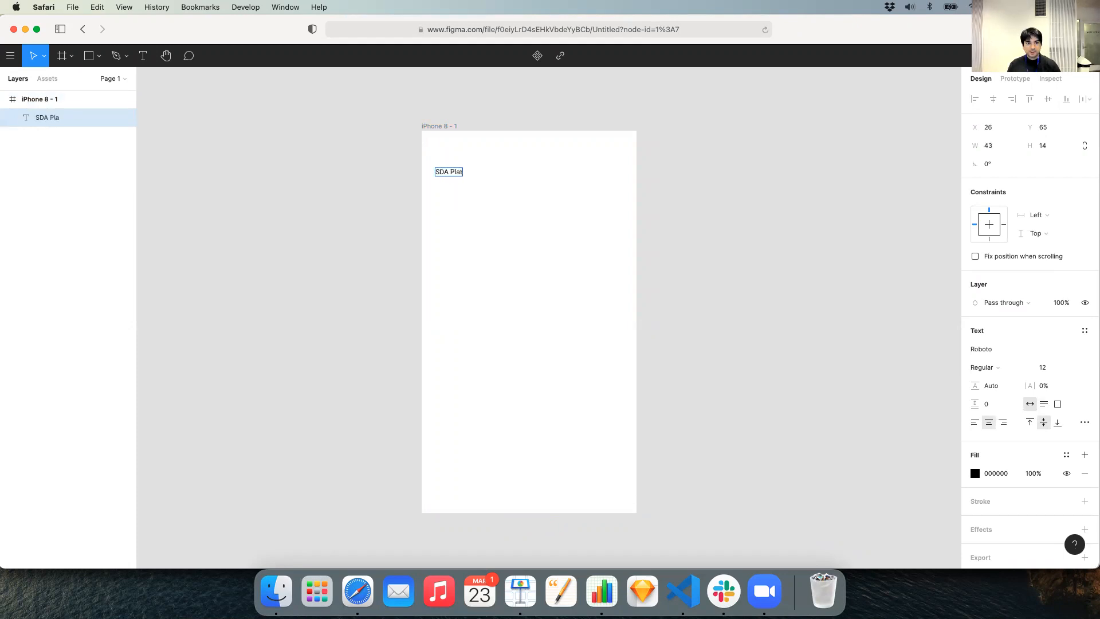
{"action": "type", "text": "form"}
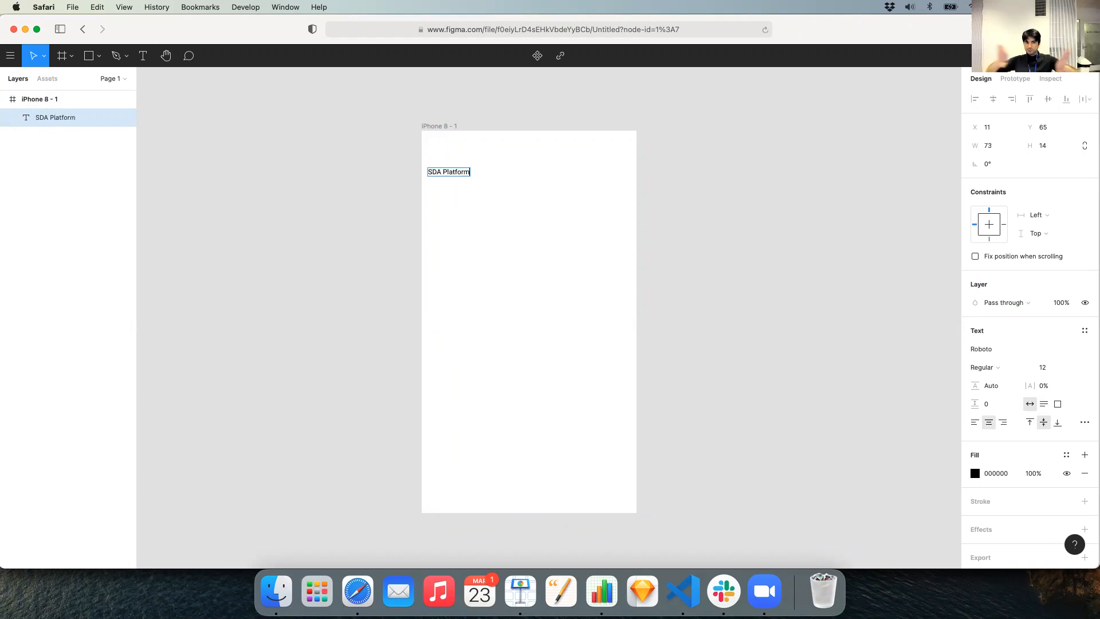
{"action": "key", "text": "Escape"}
{"action": "left_click_drag", "start_coordinate": [453, 170], "coordinate": [462, 150]}
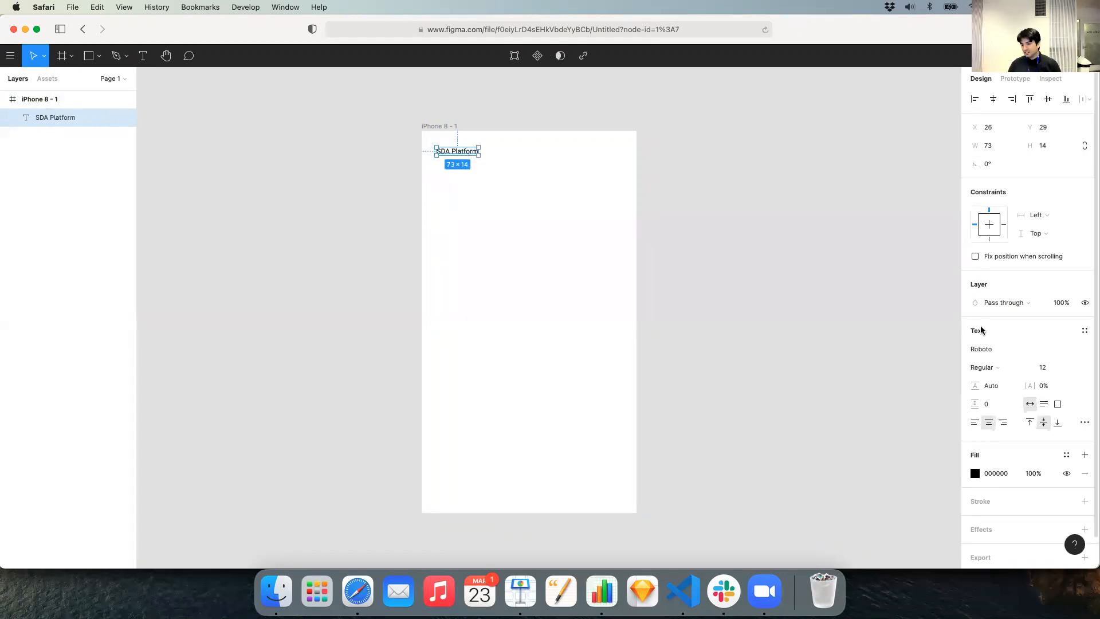
{"action": "left_click", "coordinate": [974, 426]}
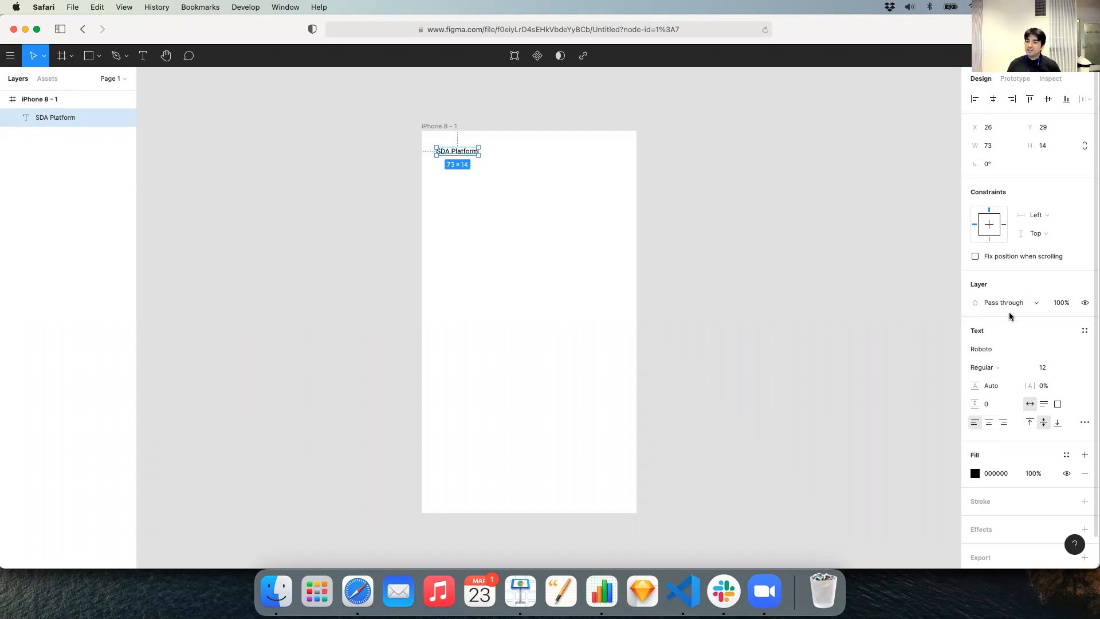
Step: Browse the available fonts and set the "SDA Platform" text to Iceberg
{"action": "left_click", "coordinate": [993, 349]}
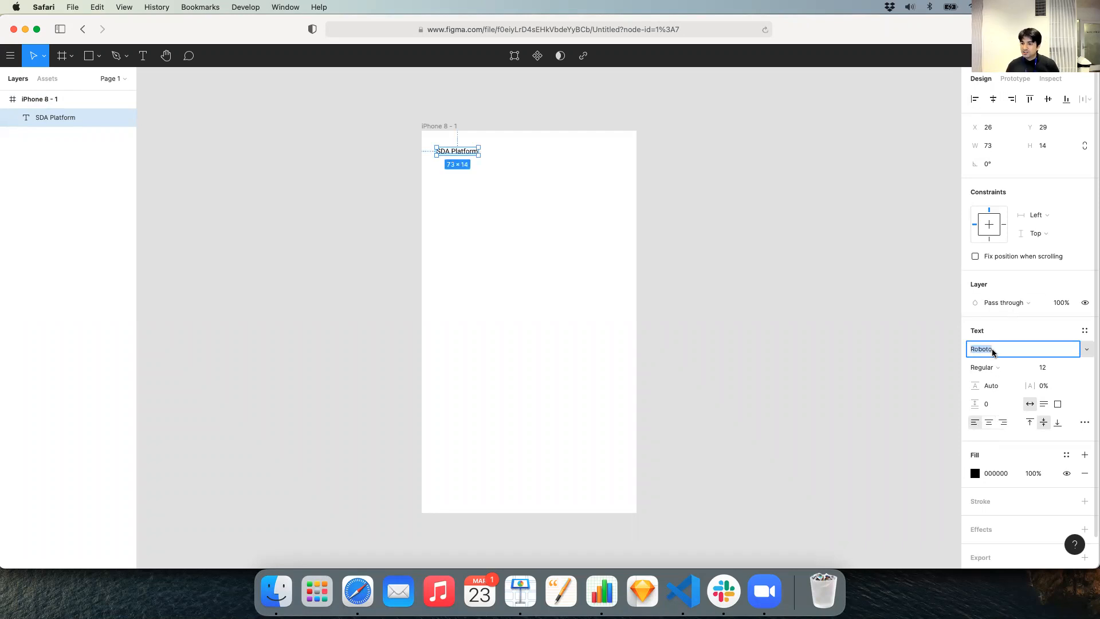
{"action": "left_click", "coordinate": [1087, 349]}
{"action": "scroll", "coordinate": [1074, 359], "scroll_direction": "down", "scroll_amount": 3}
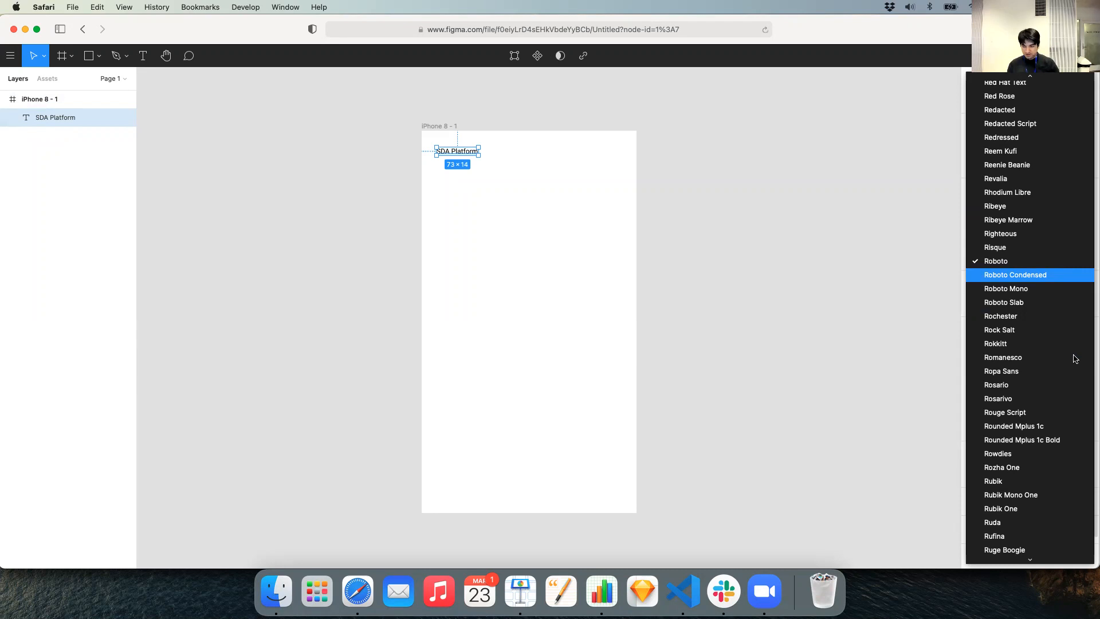
{"action": "scroll", "coordinate": [1075, 358], "scroll_direction": "up", "scroll_amount": 15}
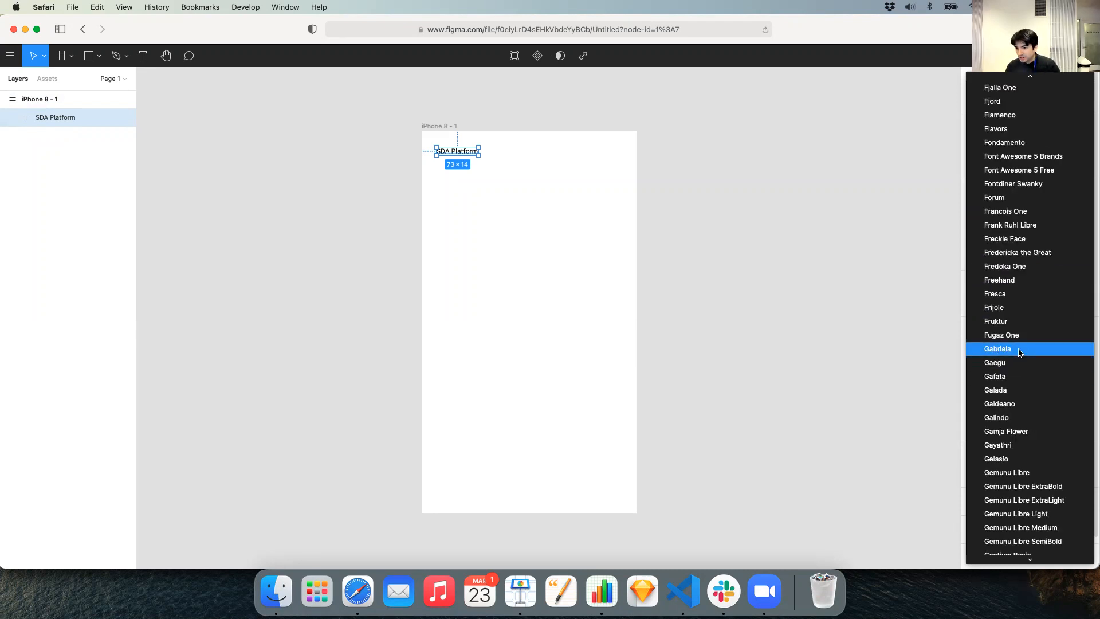
{"action": "scroll", "coordinate": [1020, 352], "scroll_direction": "down", "scroll_amount": 15}
{"action": "scroll", "coordinate": [1019, 353], "scroll_direction": "down", "scroll_amount": 5}
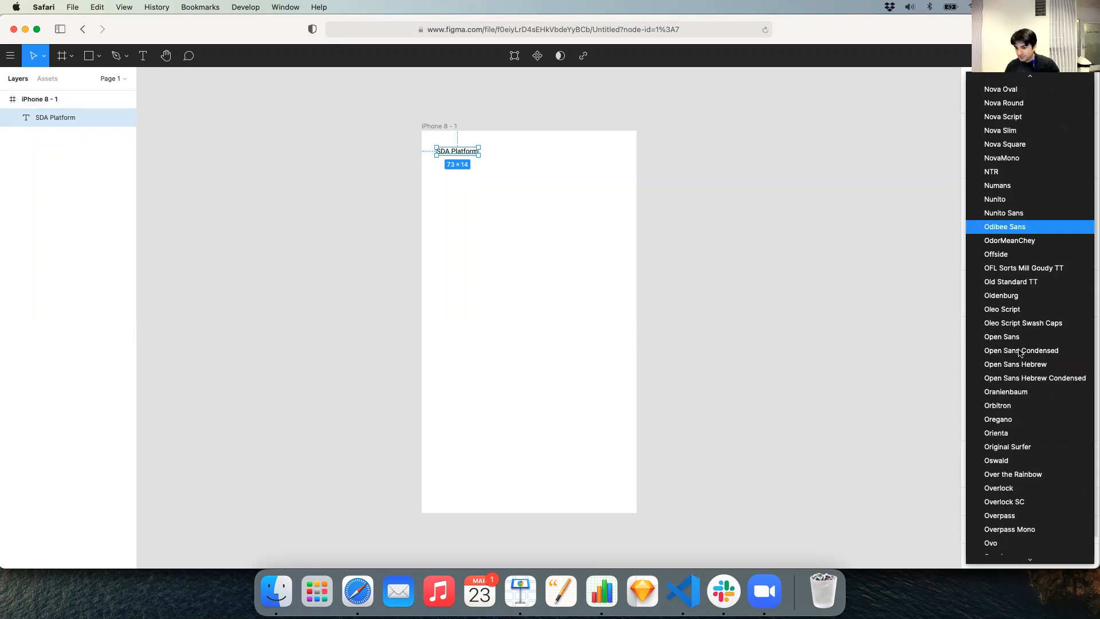
{"action": "scroll", "coordinate": [1019, 352], "scroll_direction": "up", "scroll_amount": 20}
{"action": "scroll", "coordinate": [1019, 287], "scroll_direction": "up", "scroll_amount": 10}
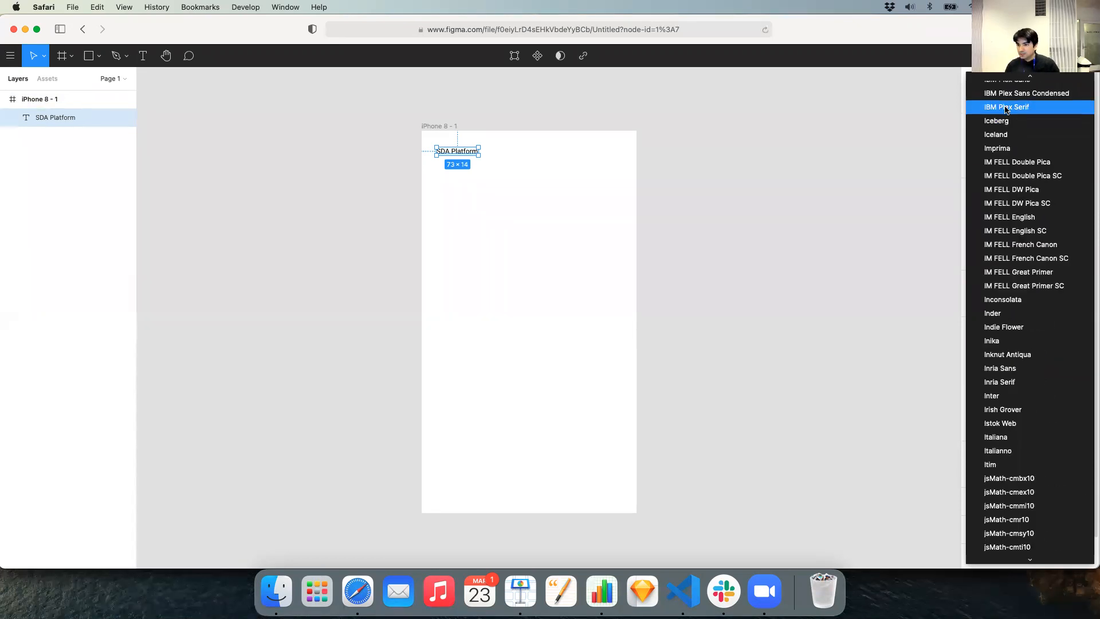
{"action": "left_click", "coordinate": [1007, 121]}
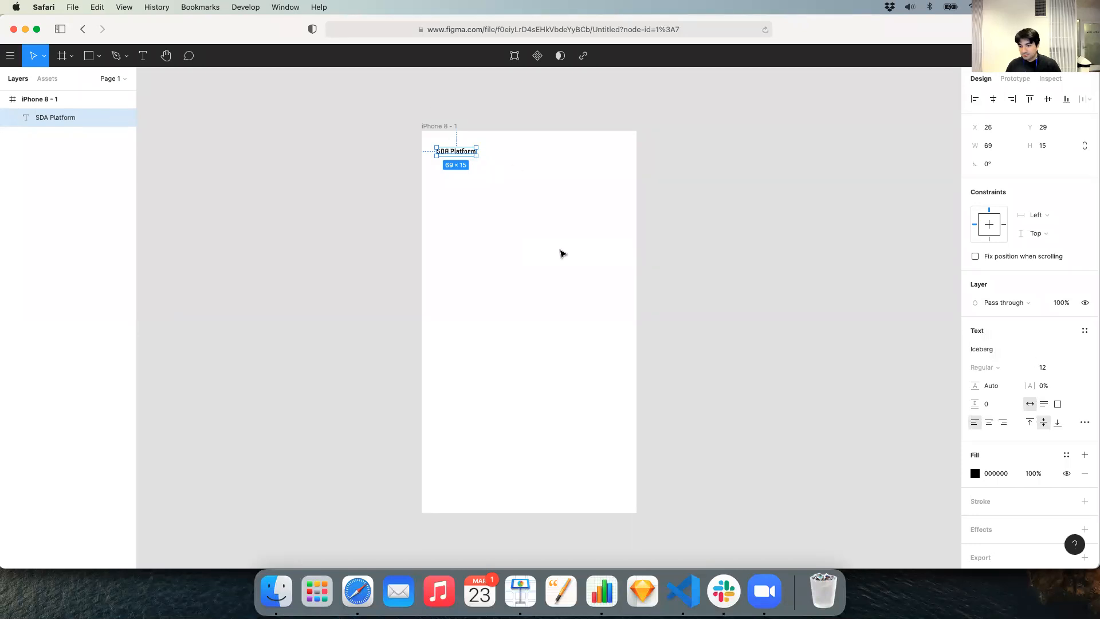
Step: Try enlarging the text box to about 209 × 131, undo that, and set the "SDA Platform" font size to 36
{"action": "left_click_drag", "start_coordinate": [476, 156], "coordinate": [556, 223]}
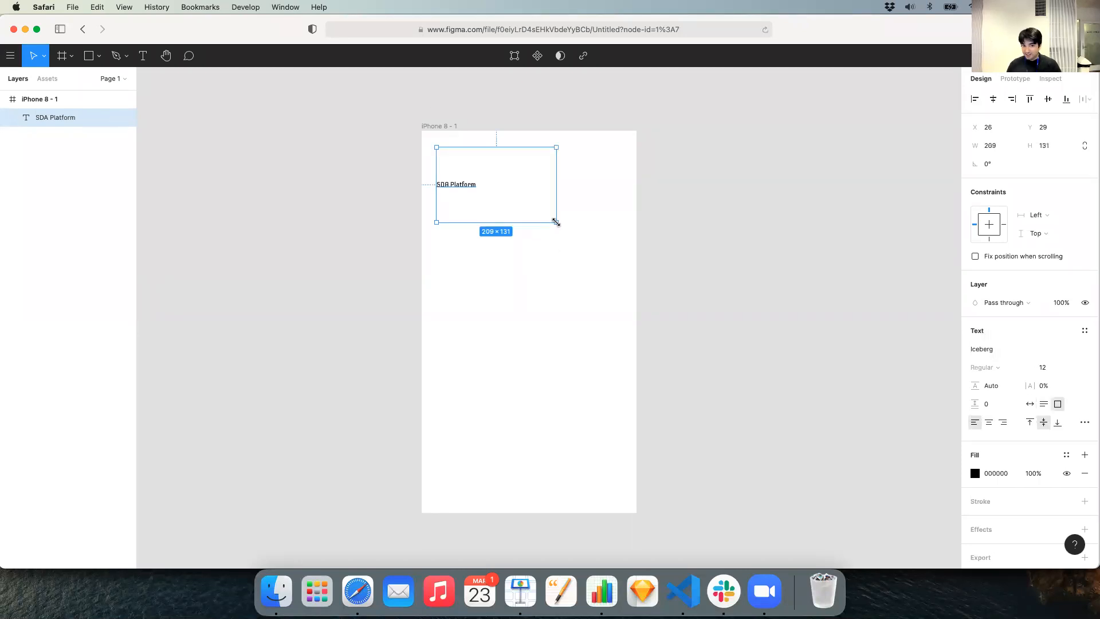
{"action": "key", "text": "super+z"}
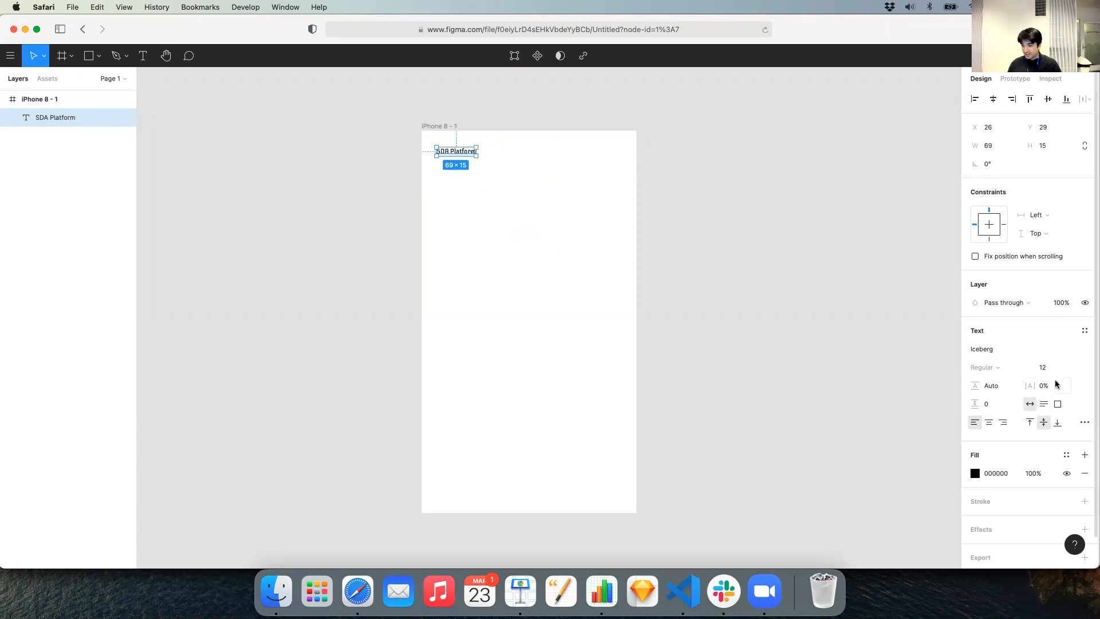
{"action": "left_click", "coordinate": [1042, 370]}
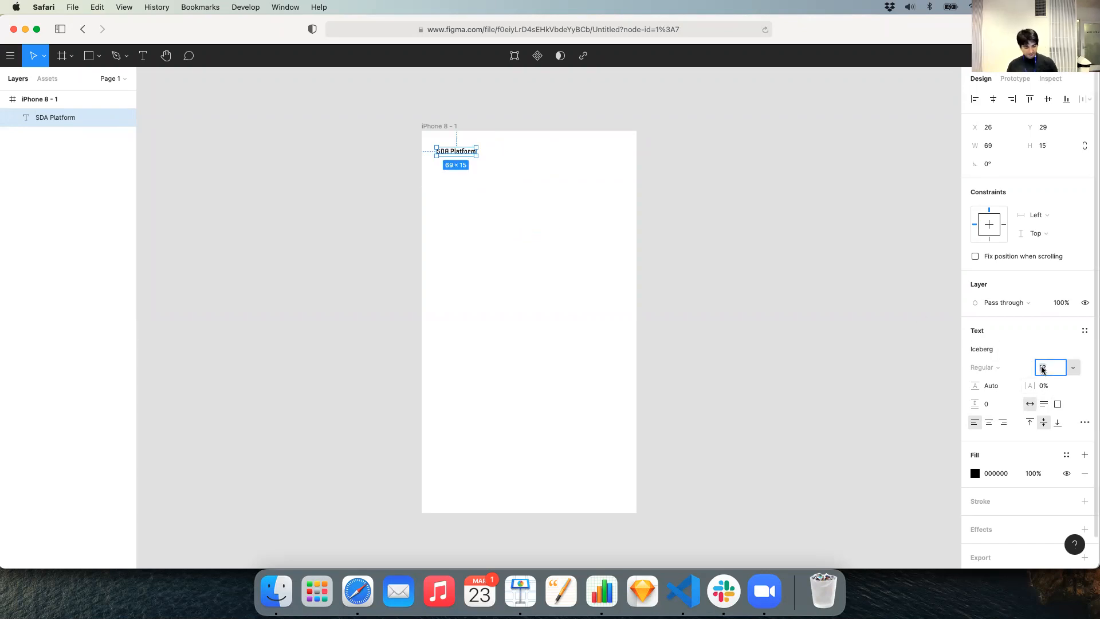
{"action": "type", "text": "36"}
{"action": "key", "text": "Return"}
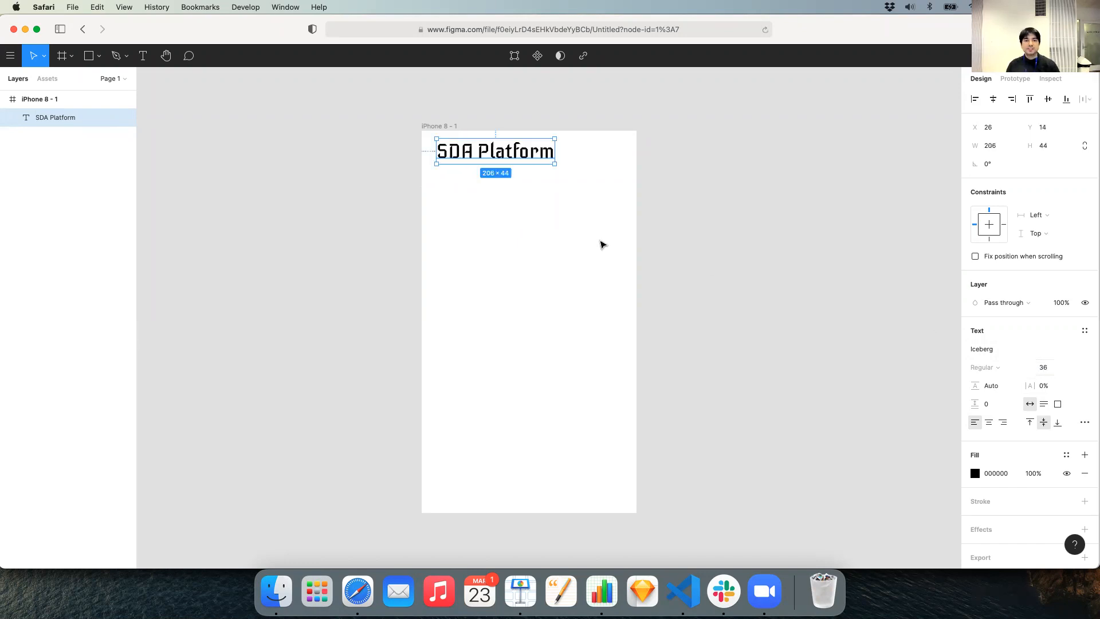
{"action": "left_click", "coordinate": [582, 234]}
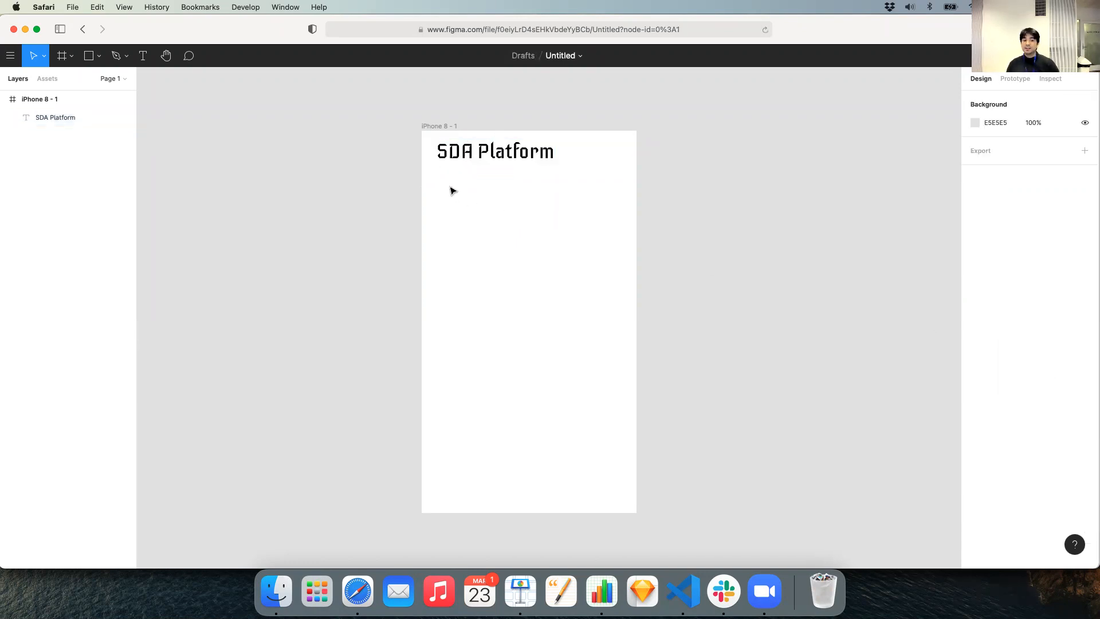
{"action": "left_click", "coordinate": [462, 153]}
{"action": "left_click", "coordinate": [442, 199]}
{"action": "key", "text": "t"}
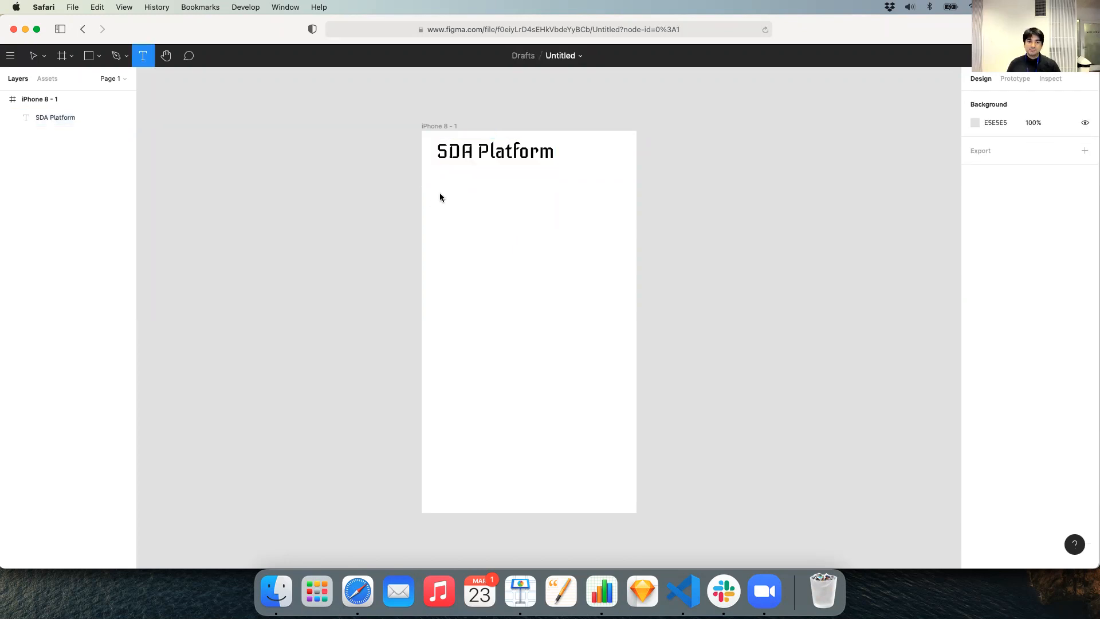
{"action": "left_click", "coordinate": [440, 193]}
{"action": "key", "text": "Escape"}
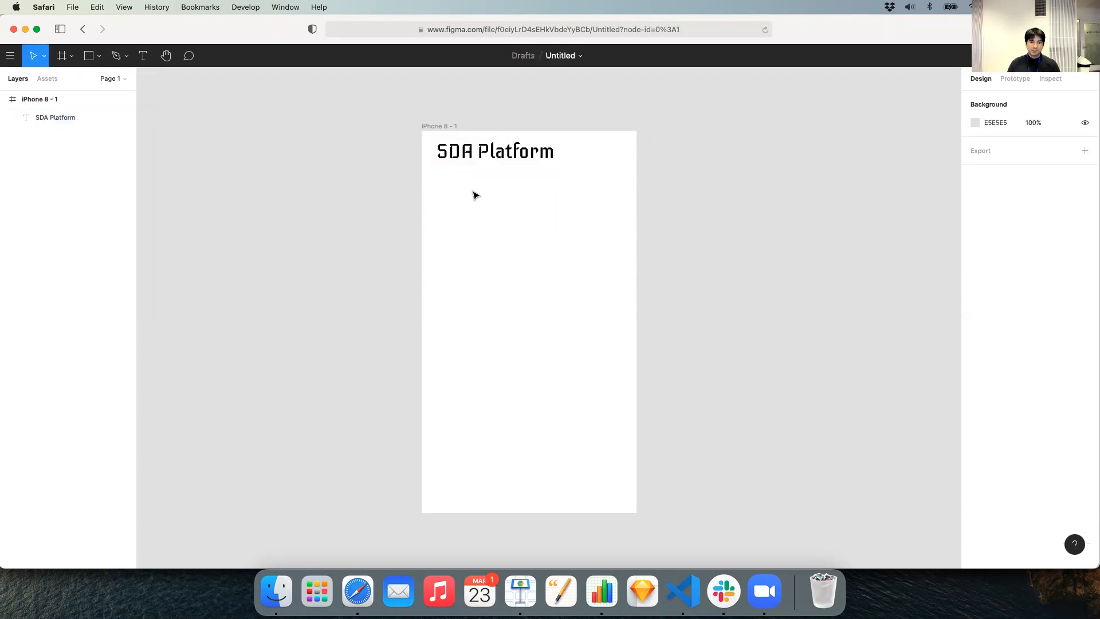
Step: Add the text "Eduacational content" below the "SDA Platform" title and move it to X 26, Y 73
{"action": "key", "text": "t"}
{"action": "left_click", "coordinate": [445, 182]}
{"action": "type", "text": "Eduacational content"}
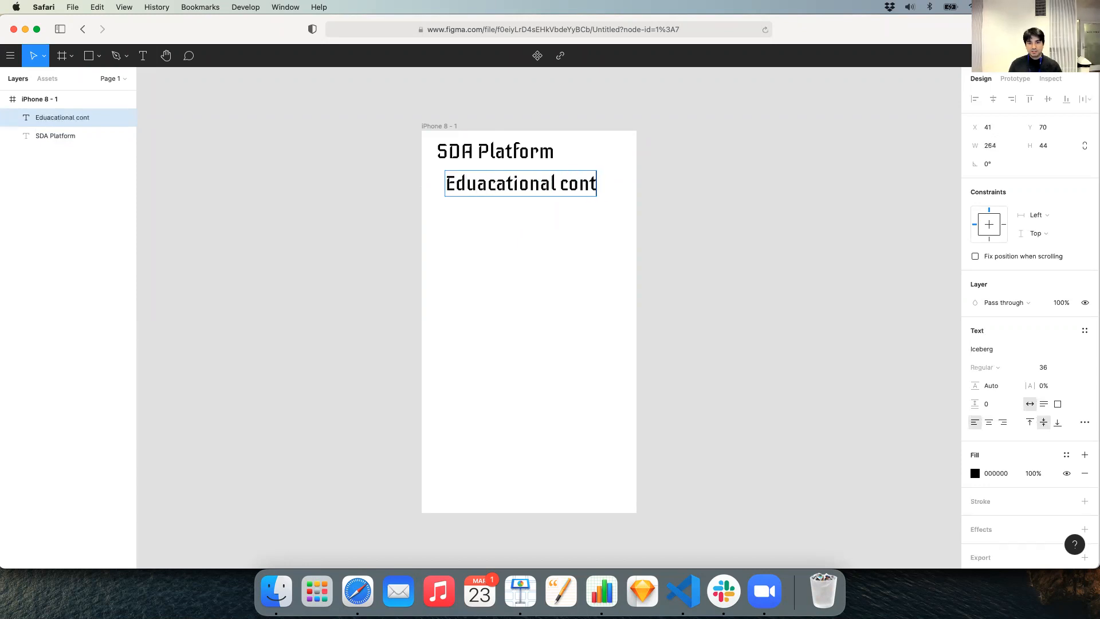
{"action": "key", "text": "Escape"}
{"action": "mouse_move", "coordinate": [471, 183]}
{"action": "left_mouse_down"}
{"action": "mouse_move", "coordinate": [455, 187]}
{"action": "mouse_move", "coordinate": [464, 190]}
{"action": "left_mouse_up"}
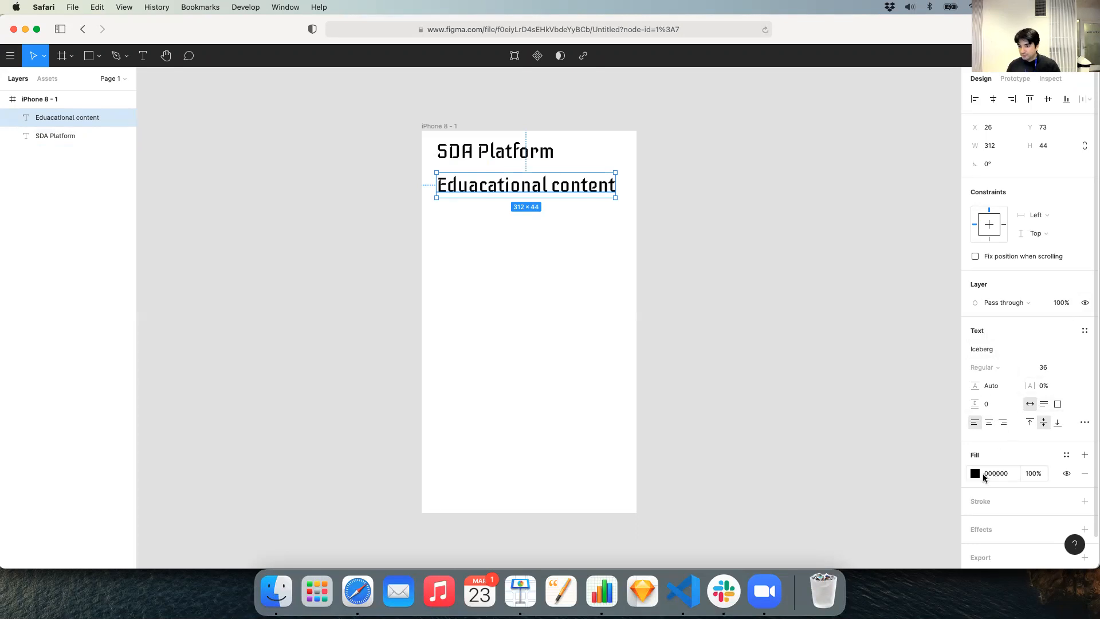
Step: Set the "Eduacational content" text's fill to grey 828282 and its font to Open Sans
{"action": "left_click", "coordinate": [974, 473]}
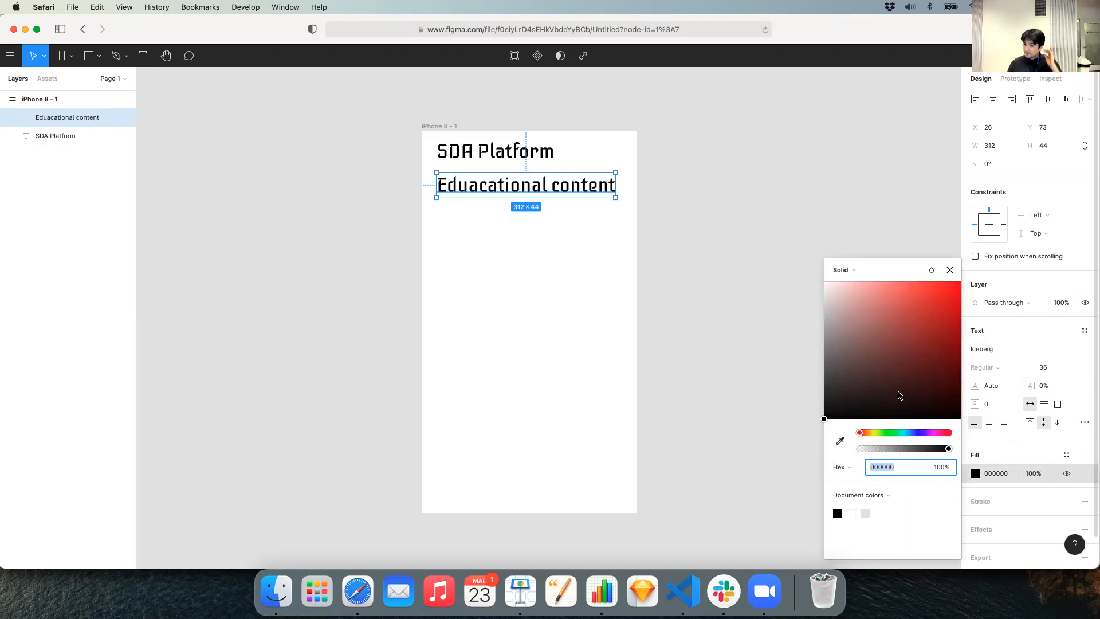
{"action": "left_click_drag", "start_coordinate": [862, 360], "coordinate": [793, 361]}
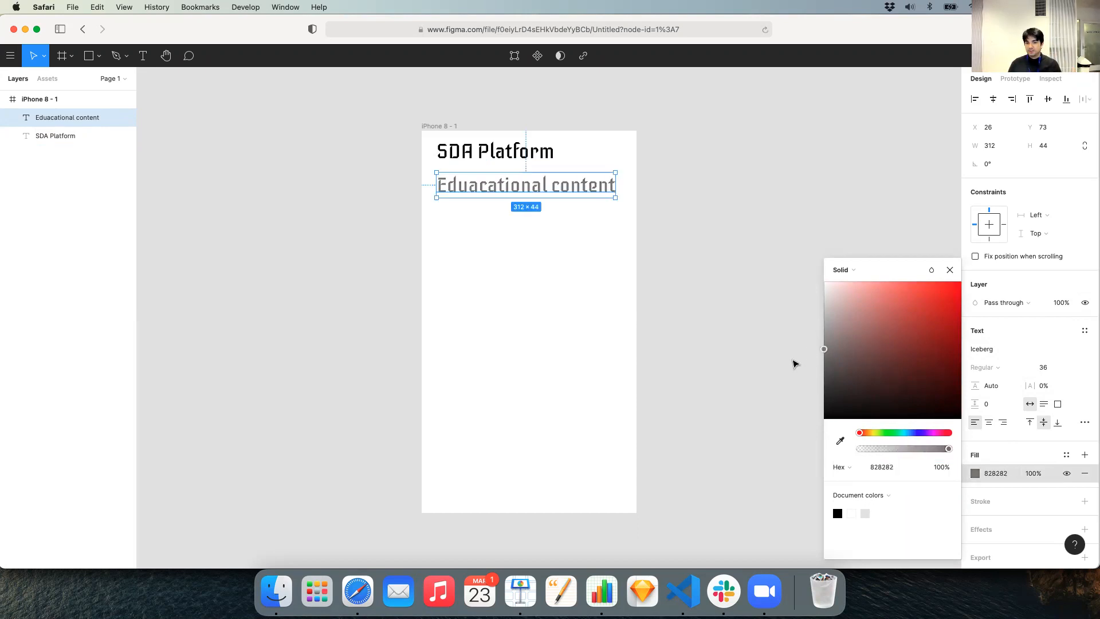
{"action": "key", "text": "Escape"}
{"action": "left_click", "coordinate": [992, 351]}
{"action": "type", "text": "Open Sans"}
{"action": "key", "text": "Return"}
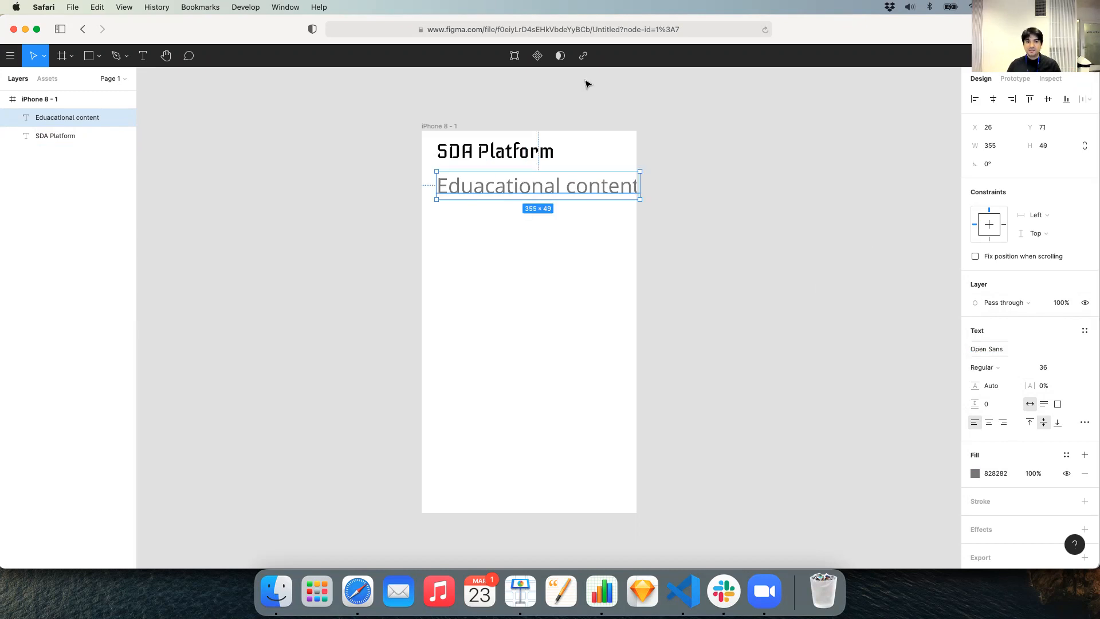
Step: Set the "SDA Platform" title's font to Open Sans and its weight to Bold
{"action": "left_click", "coordinate": [513, 148]}
{"action": "left_click", "coordinate": [985, 351]}
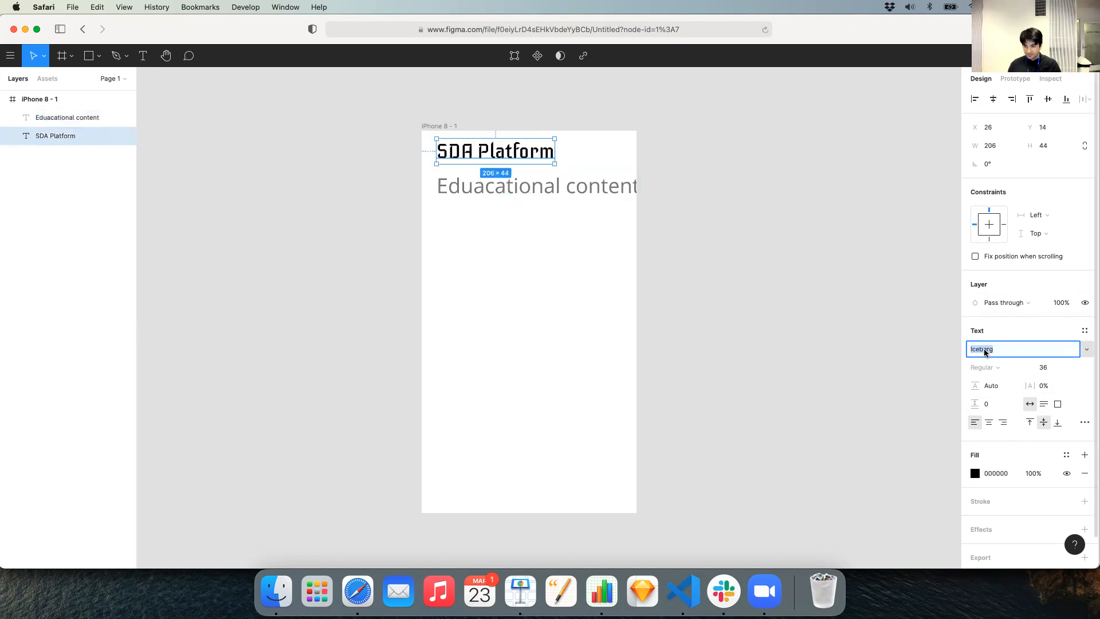
{"action": "type", "text": "Open Sans"}
{"action": "key", "text": "Return"}
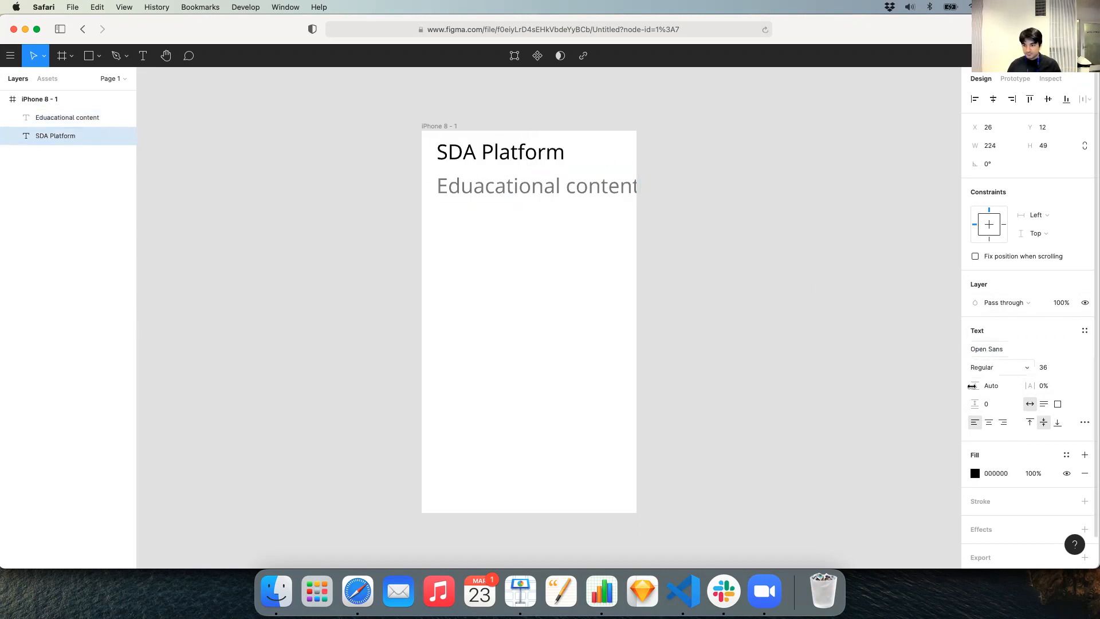
{"action": "left_click", "coordinate": [982, 367]}
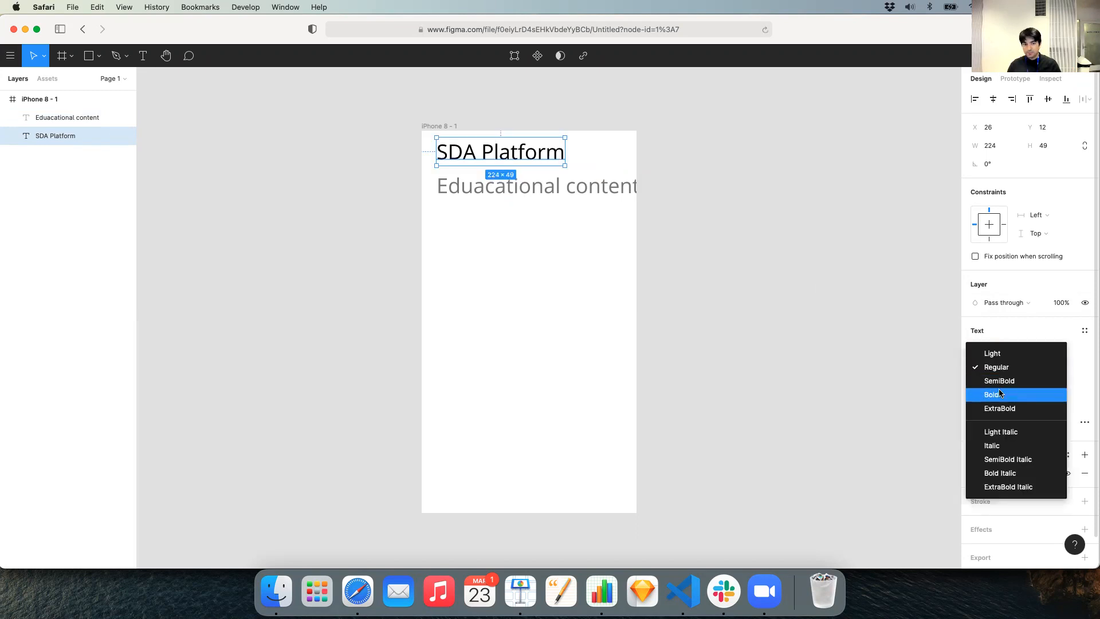
{"action": "left_click", "coordinate": [1000, 391]}
Step: Set the "Eduacational content" text's weight to Light
{"action": "left_click", "coordinate": [552, 194]}
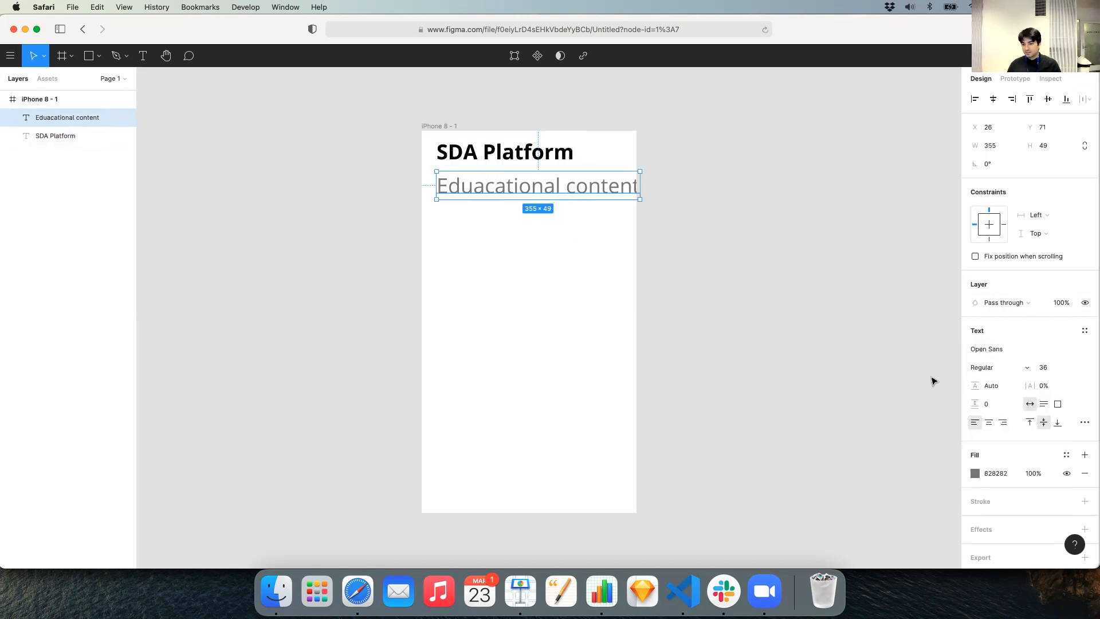
{"action": "left_click", "coordinate": [993, 368]}
{"action": "left_click", "coordinate": [993, 353]}
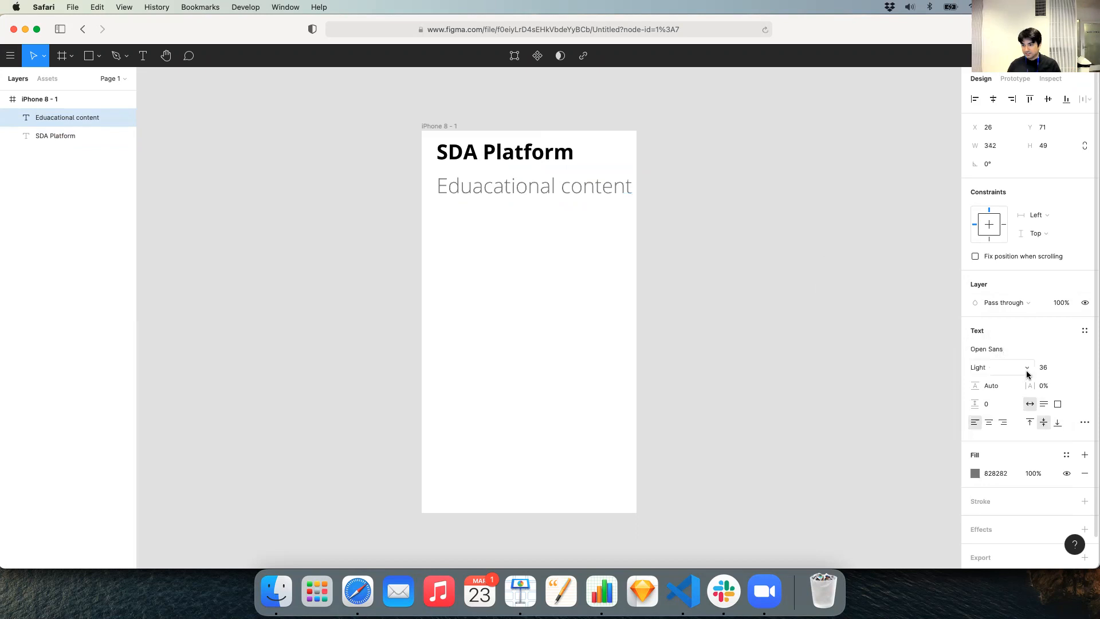
{"action": "scroll", "coordinate": [1030, 395], "scroll_direction": "down", "scroll_amount": 2}
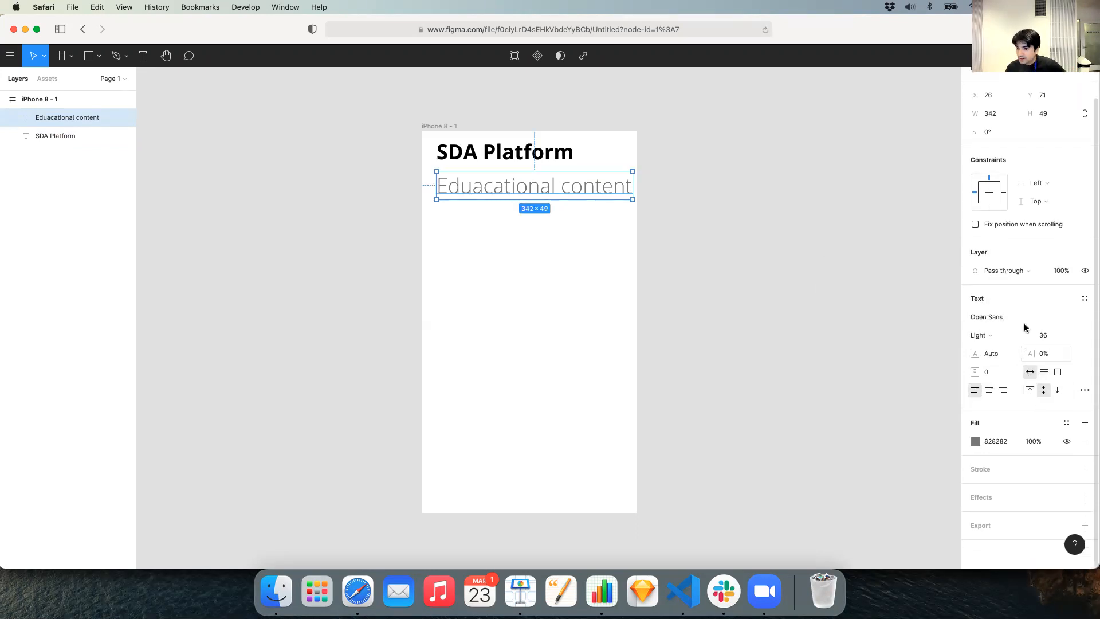
{"action": "left_click", "coordinate": [1086, 299]}
{"action": "left_click", "coordinate": [1085, 299]}
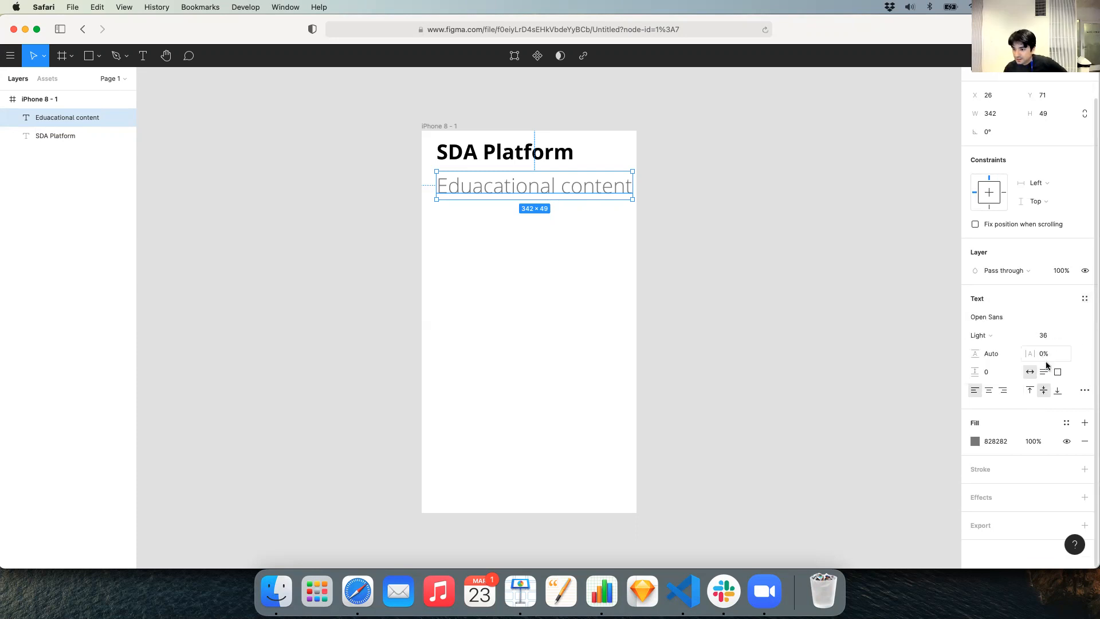
{"action": "left_click", "coordinate": [1084, 391]}
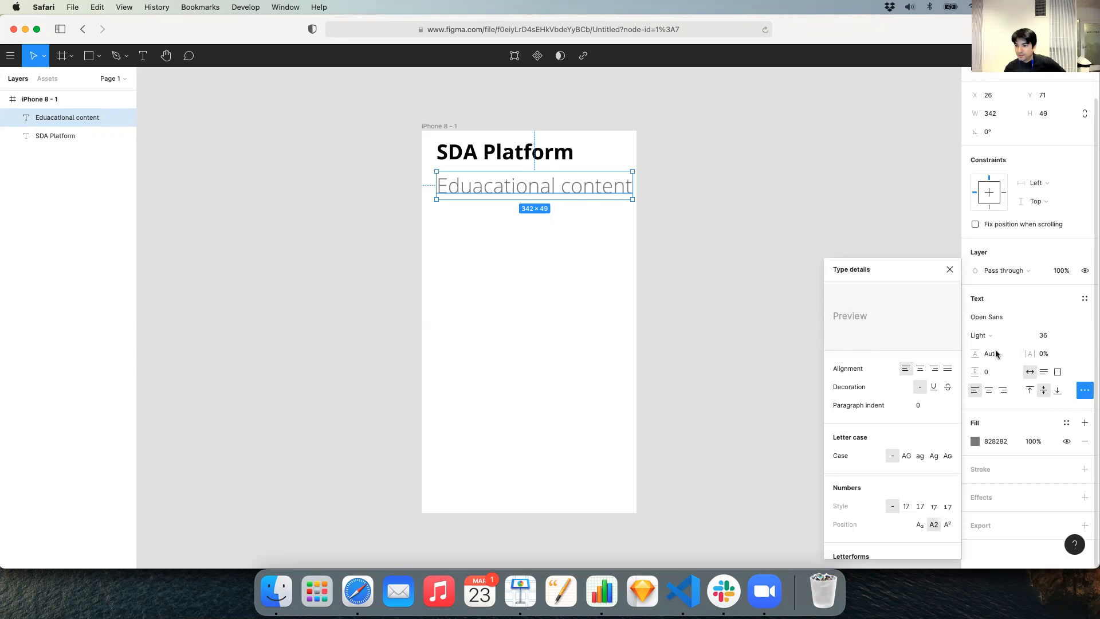
{"action": "left_click", "coordinate": [949, 270]}
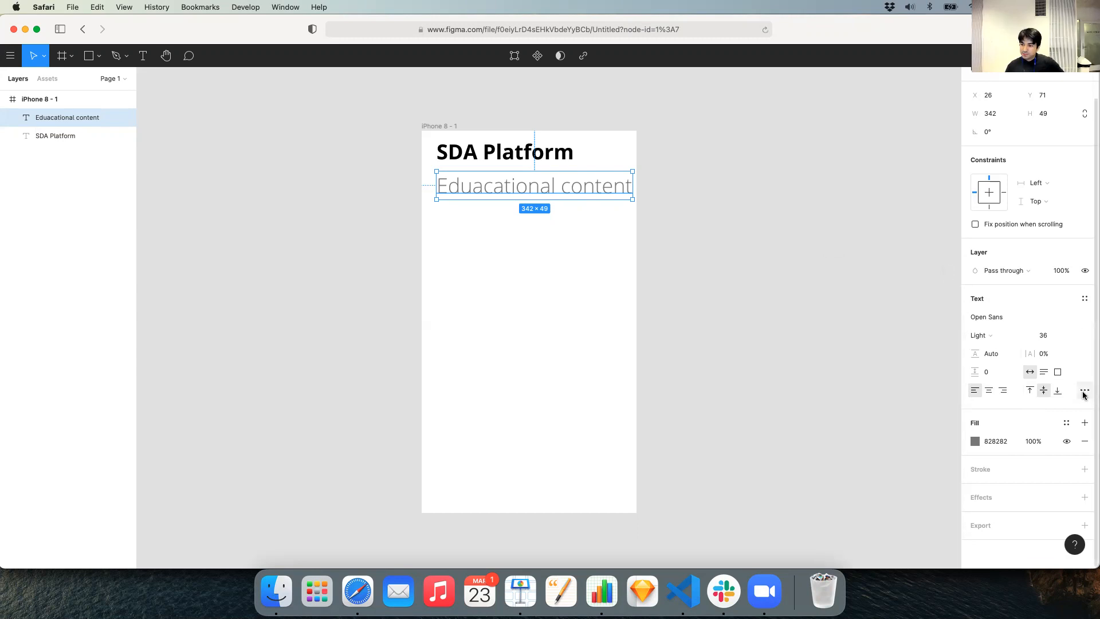
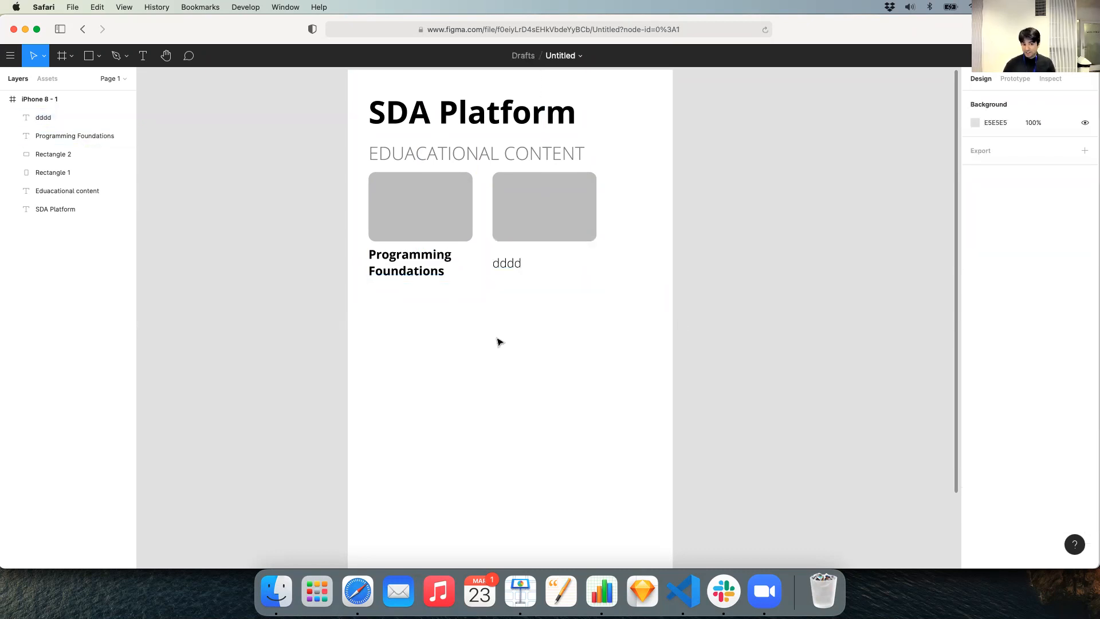
Step: Try bolding the "dddd" text and undo back through its edits and the duplicated card, keeping only the first "Programming Foundations" card
{"action": "left_click", "coordinate": [507, 263]}
{"action": "key", "text": "super+b"}
{"action": "key", "text": "super+z"}
{"action": "key", "text": "super+z"}
{"action": "key", "text": "super+z"}
{"action": "key", "text": "super+z"}
{"action": "key", "text": "super+z"}
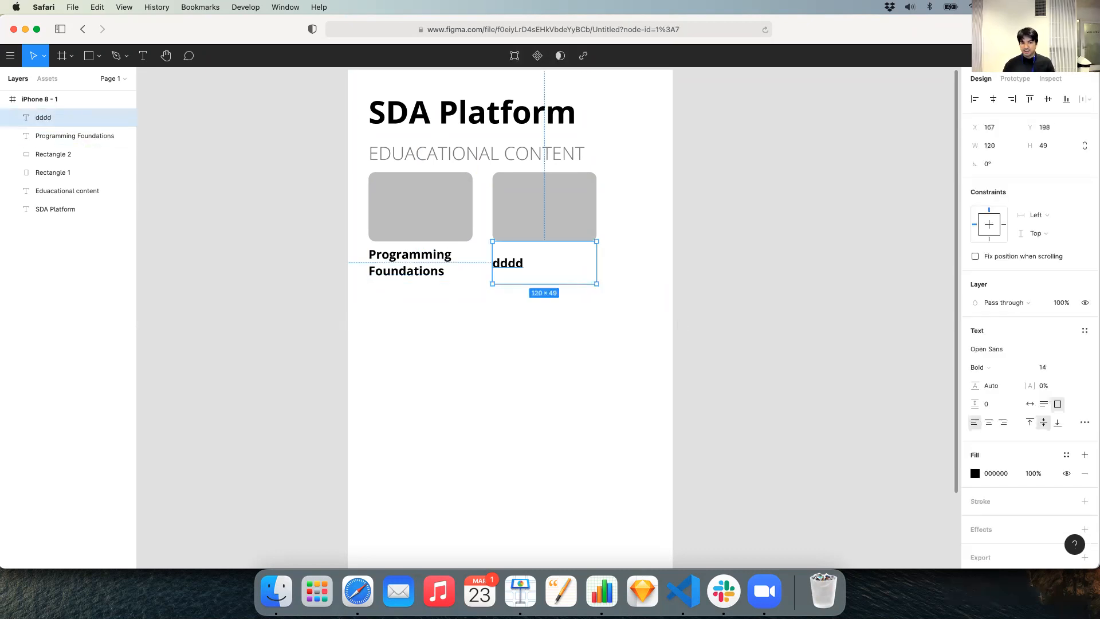
{"action": "key", "text": "super+z"}
{"action": "key", "text": "super+z"}
{"action": "key", "text": "super+z"}
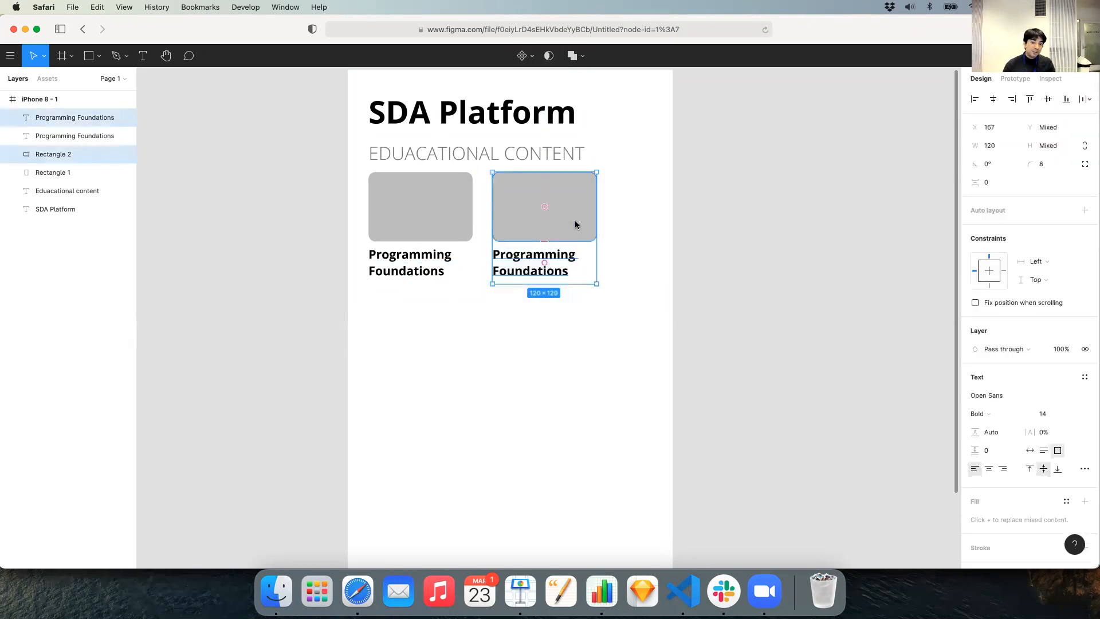
{"action": "key", "text": "super+z"}
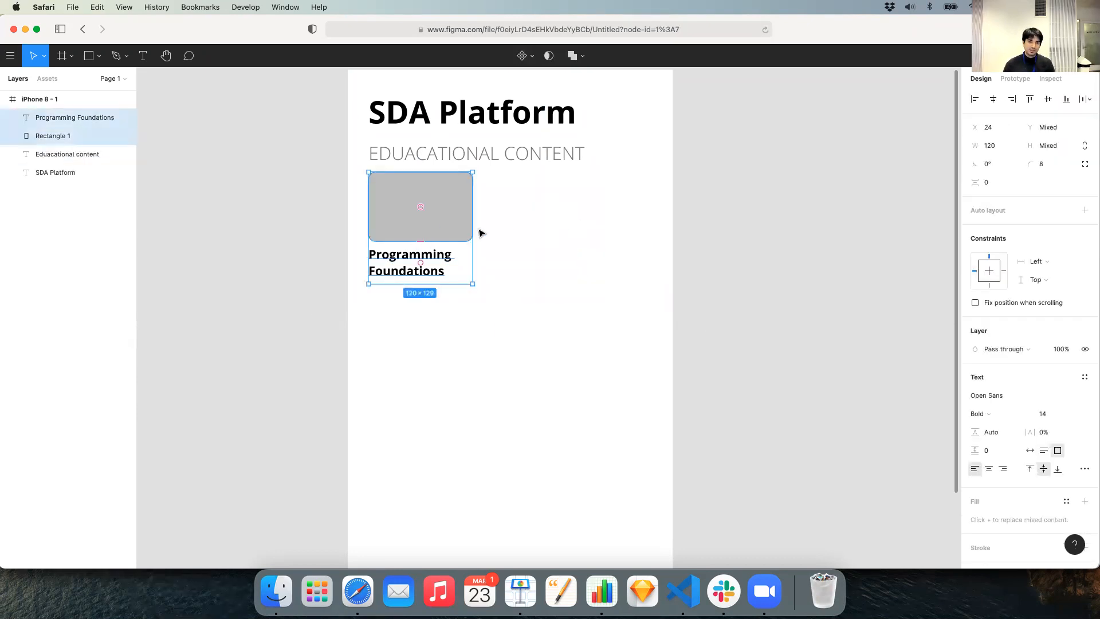
{"action": "left_click", "coordinate": [534, 243]}
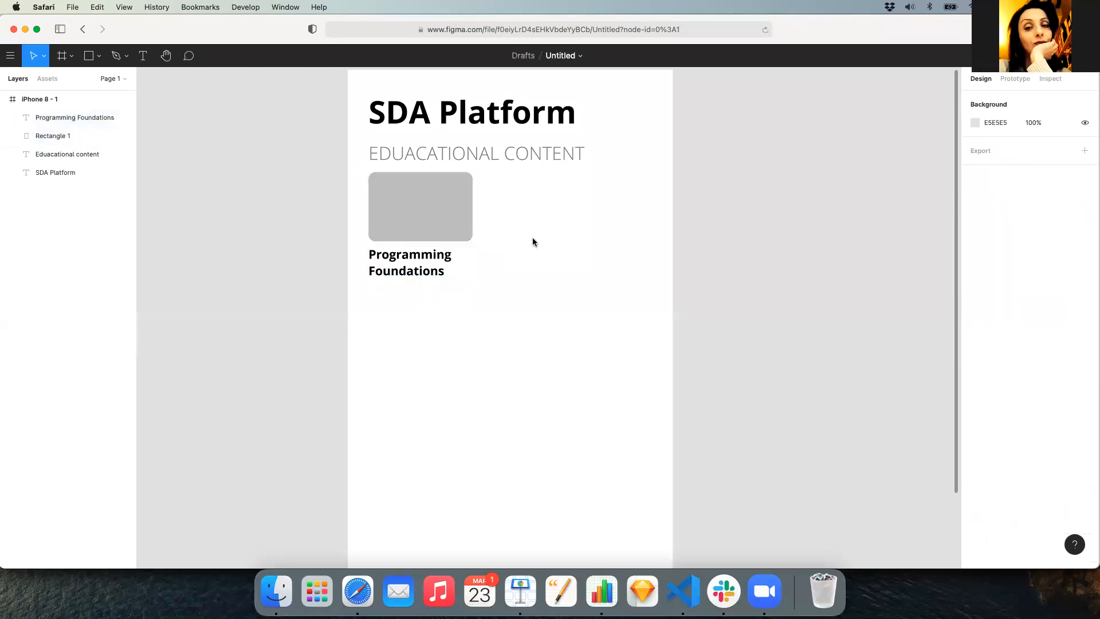
{"action": "left_click_drag", "start_coordinate": [527, 202], "coordinate": [342, 309]}
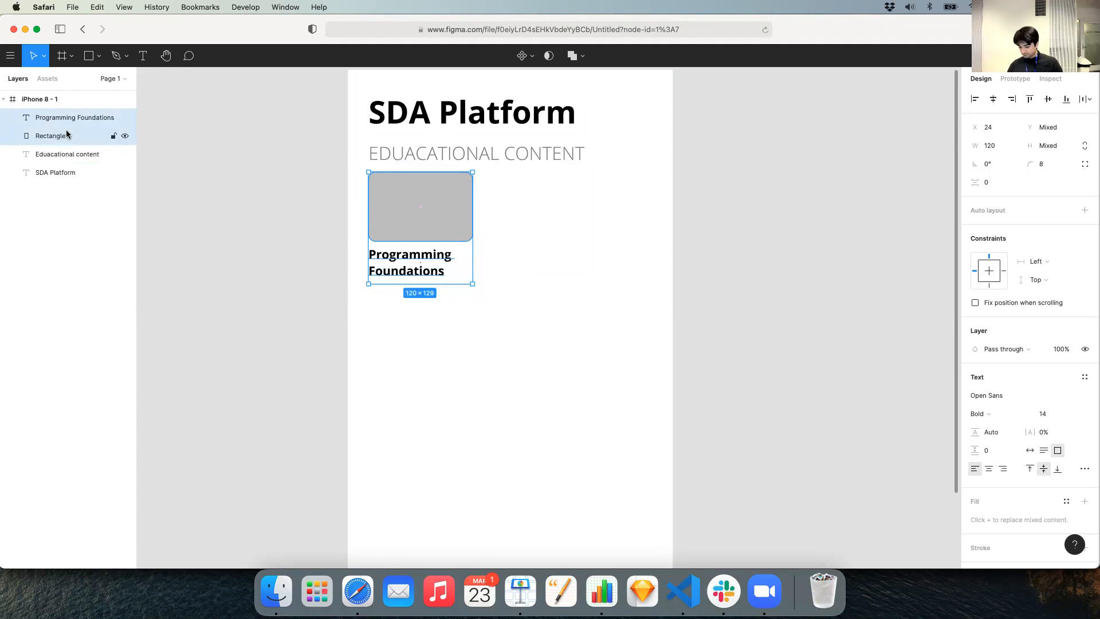
{"action": "key", "text": "XF86AudioLowerVolume"}
{"action": "key", "text": "XF86AudioRaiseVolume"}
{"action": "key", "text": "XF86AudioRaiseVolume"}
{"action": "key", "text": "XF86AudioRaiseVolume"}
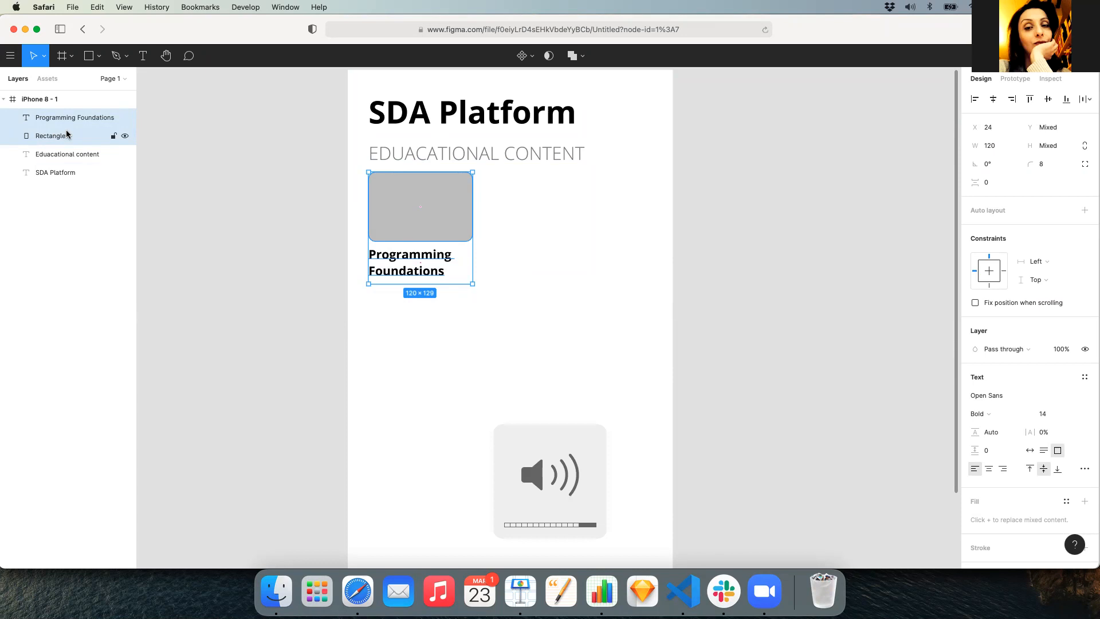
{"action": "key", "text": "XF86AudioRaiseVolume"}
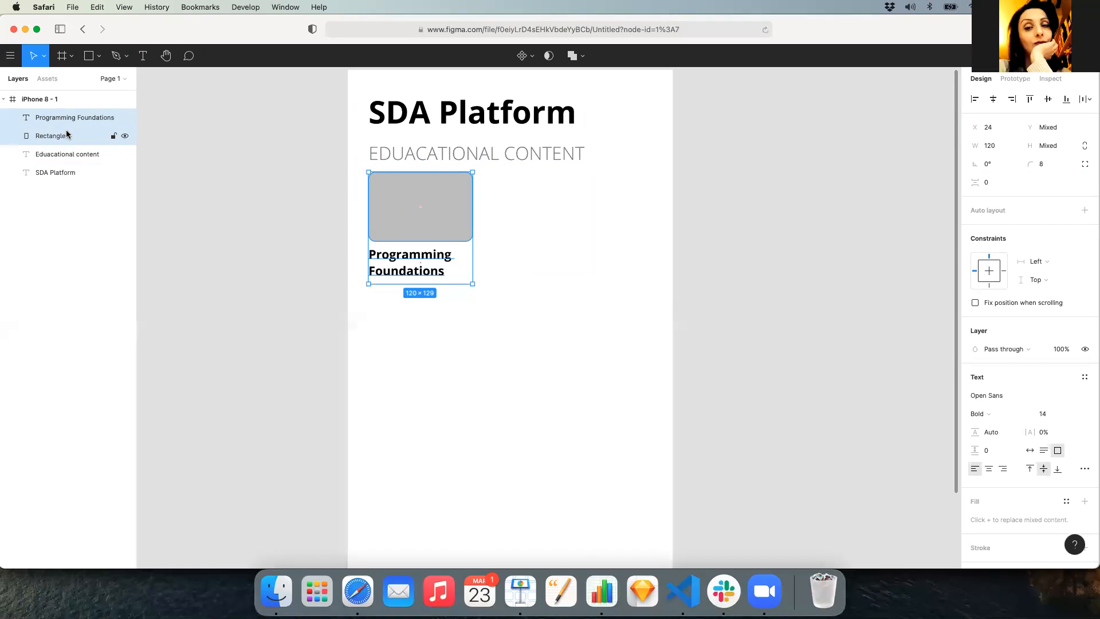
{"action": "left_click", "coordinate": [208, 165]}
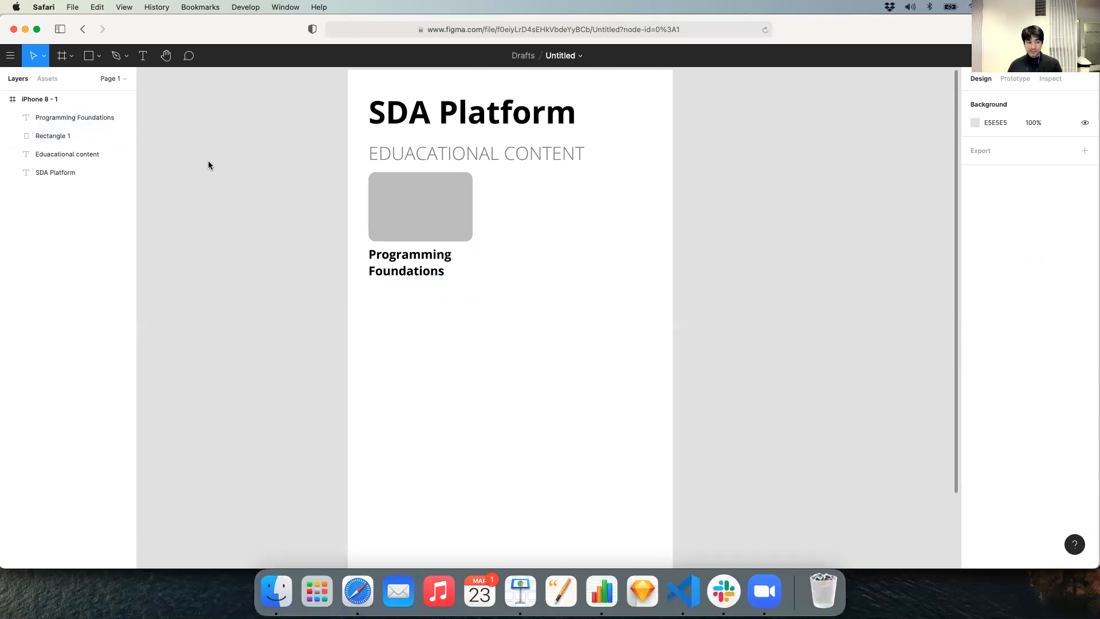
{"action": "scroll", "coordinate": [261, 158], "scroll_direction": "up", "scroll_amount": 2}
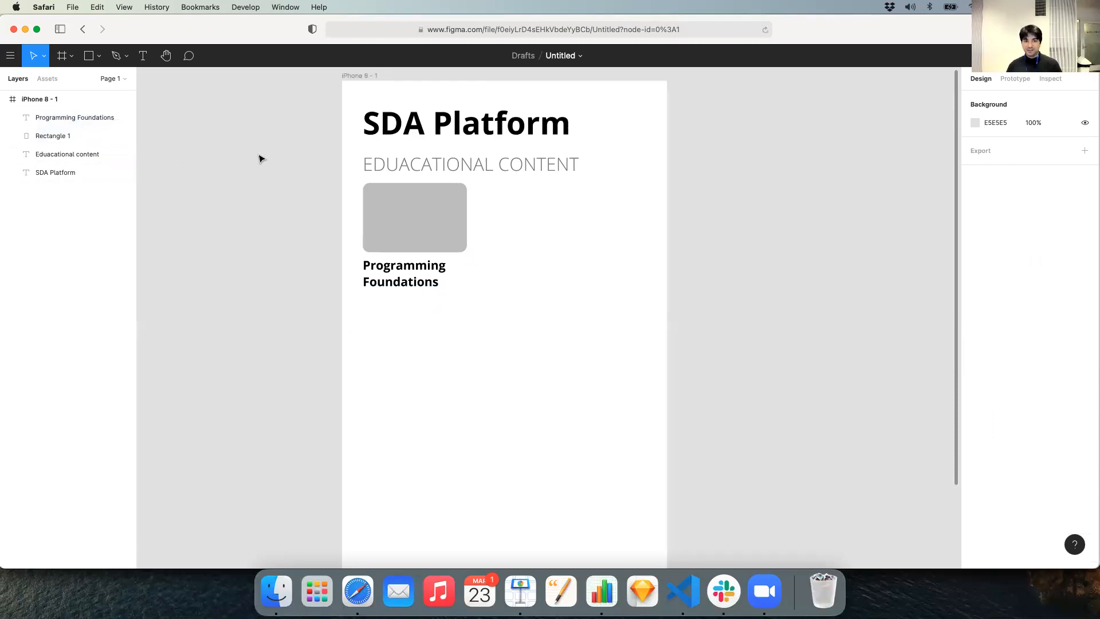
{"action": "scroll", "coordinate": [261, 158], "scroll_direction": "down", "scroll_amount": 2}
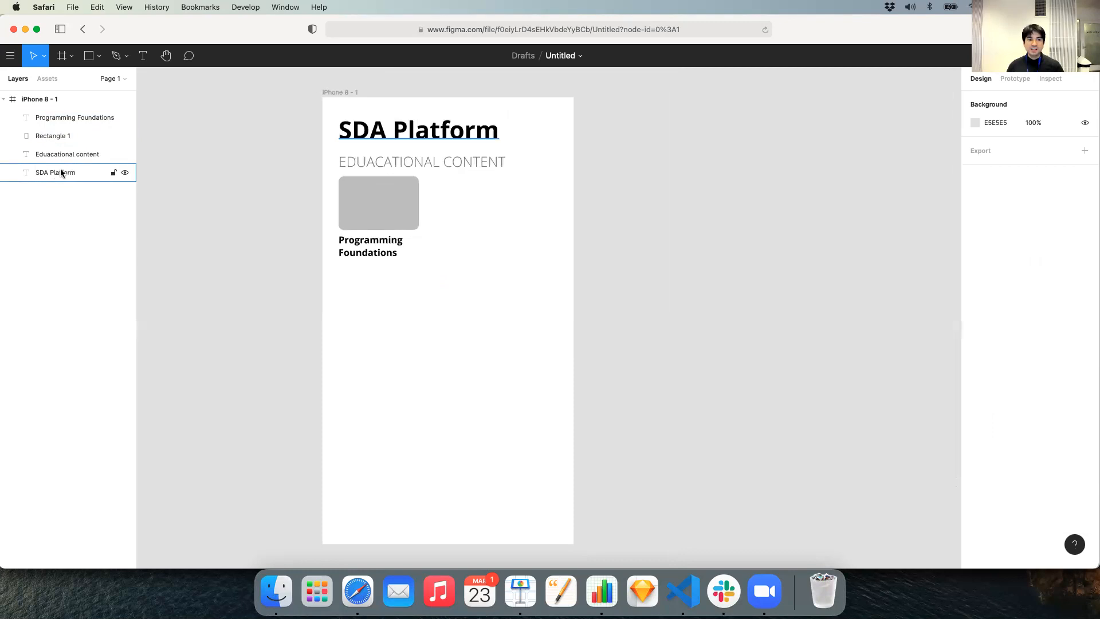
Step: Select the iPhone 8 frame and cycle through its text and rectangle layers to examine their order
{"action": "left_click", "coordinate": [342, 93]}
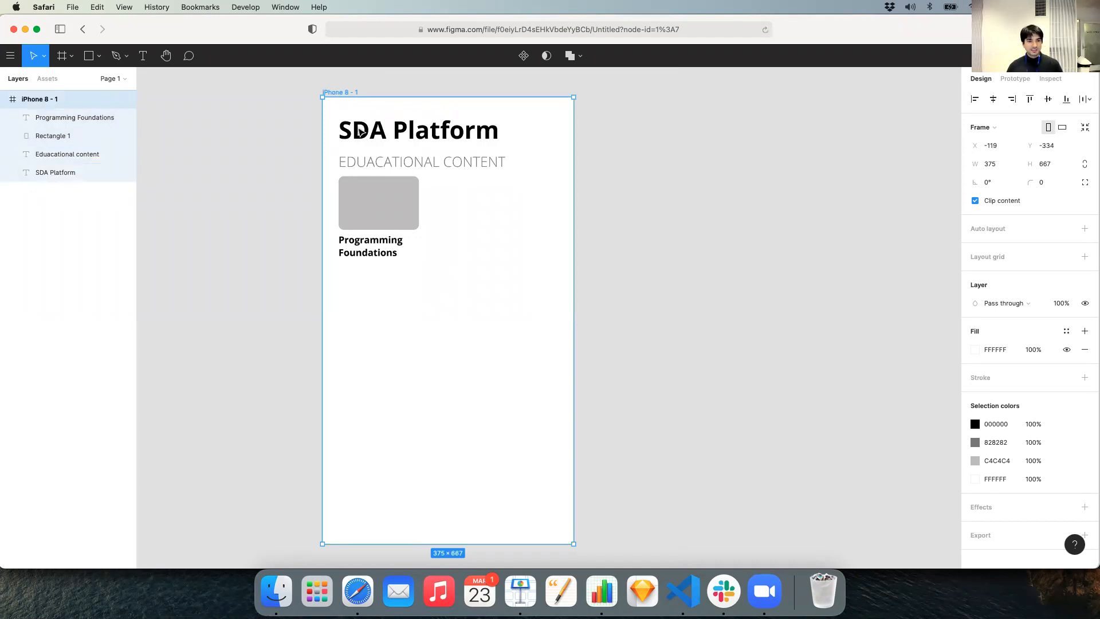
{"action": "left_click", "coordinate": [360, 132]}
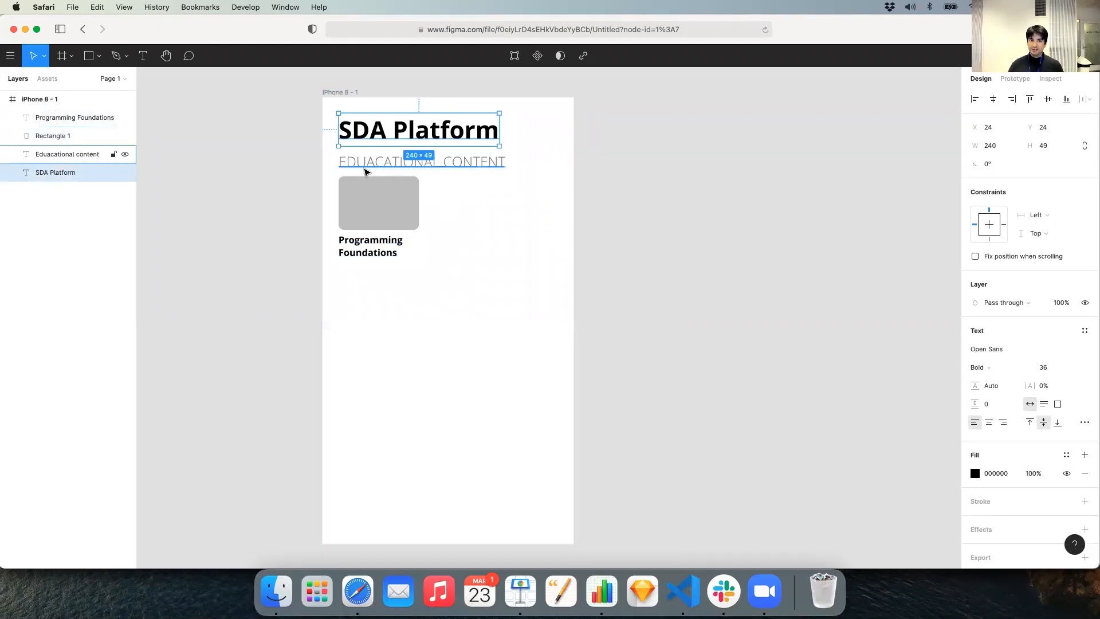
{"action": "key", "text": "Tab"}
{"action": "key", "text": "Tab"}
{"action": "key", "text": "Tab"}
{"action": "key", "text": "shift+Tab"}
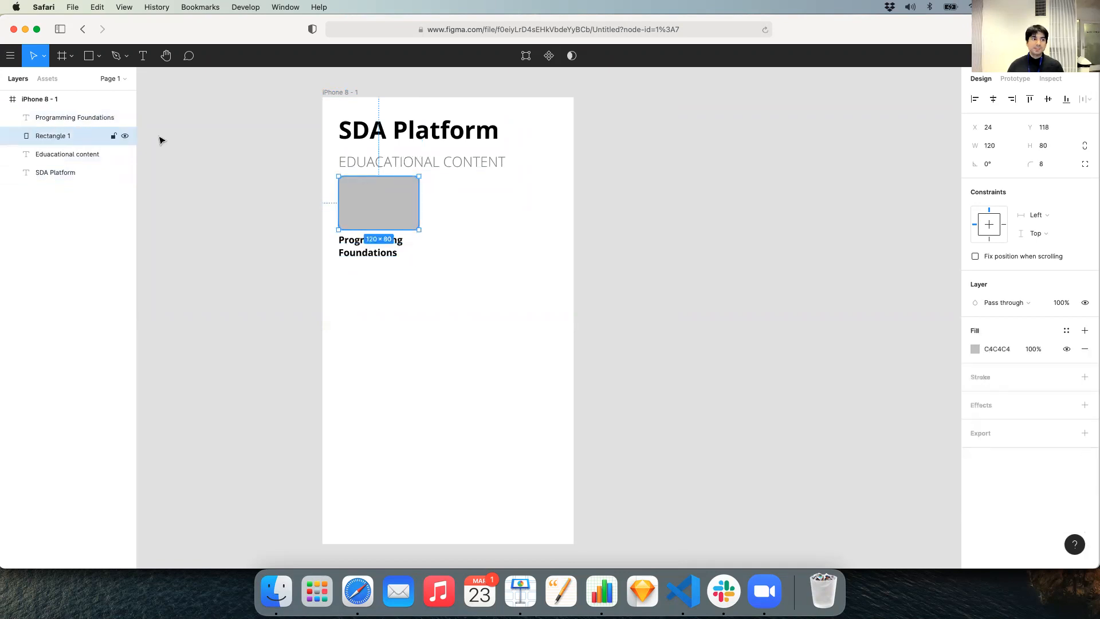
Step: Move the "SDA Platform" layer to the top of the iPhone 8 frame's layers and rename it "Main title (H1)"
{"action": "left_click", "coordinate": [59, 173]}
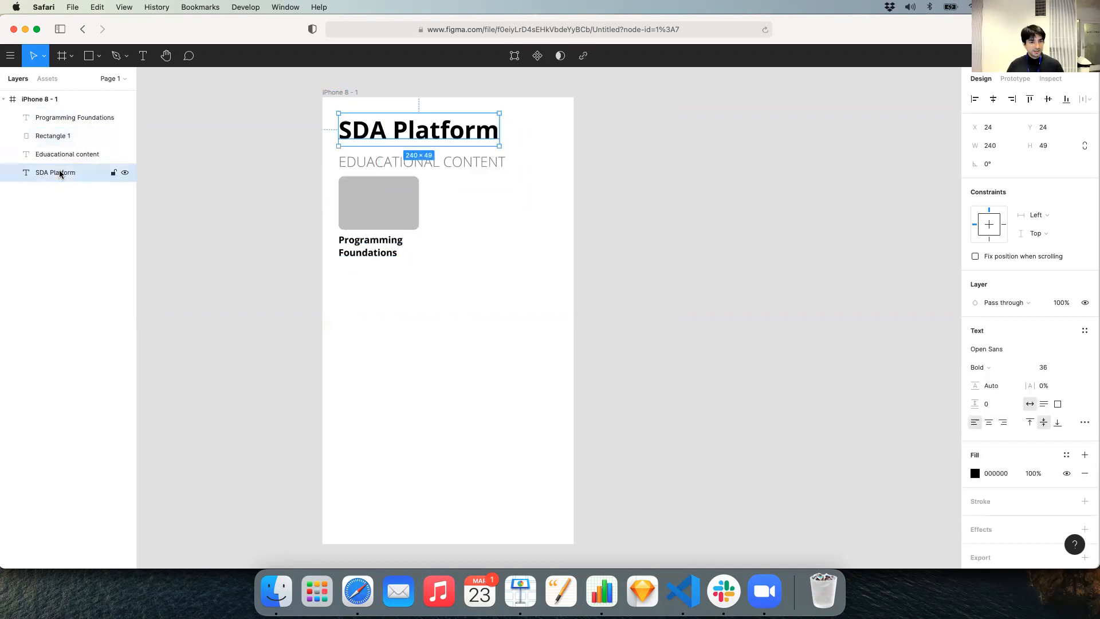
{"action": "left_click_drag", "start_coordinate": [49, 175], "coordinate": [69, 114]}
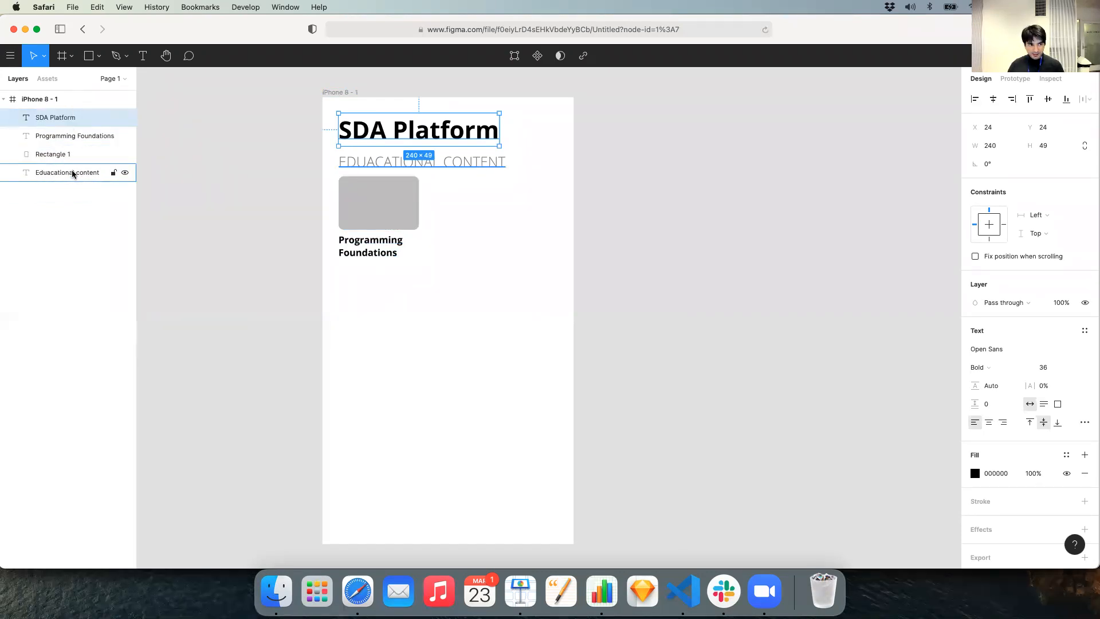
{"action": "double_click", "coordinate": [75, 123]}
{"action": "type", "text": "Main title (H1"}
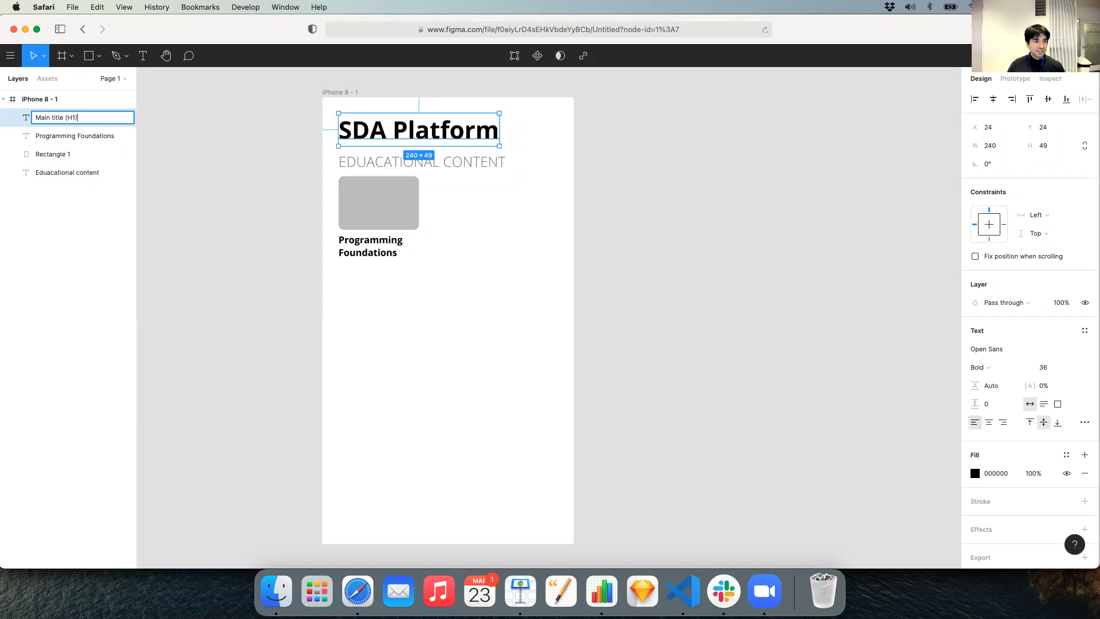
{"action": "key", "text": "Return"}
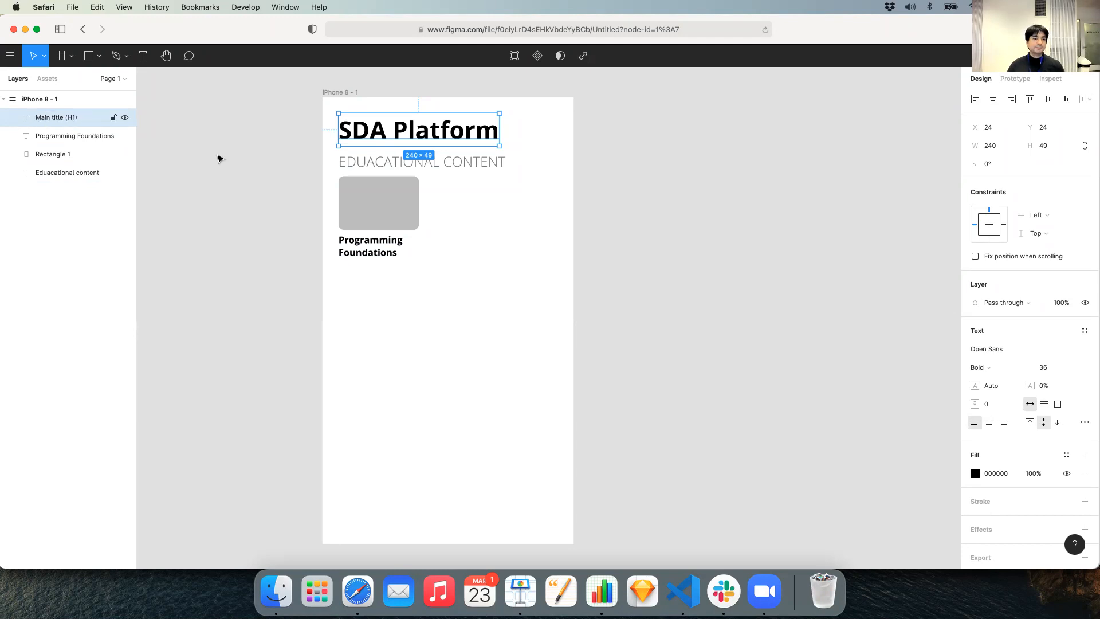
Step: Move the "Eduacational content" layer directly below "Main title (H1)" in the layer order and rename it "Sub title (H2)"
{"action": "left_click", "coordinate": [367, 167]}
{"action": "left_click_drag", "start_coordinate": [59, 175], "coordinate": [60, 139]}
{"action": "double_click", "coordinate": [59, 139]}
{"action": "type", "text": "Sub title ("}
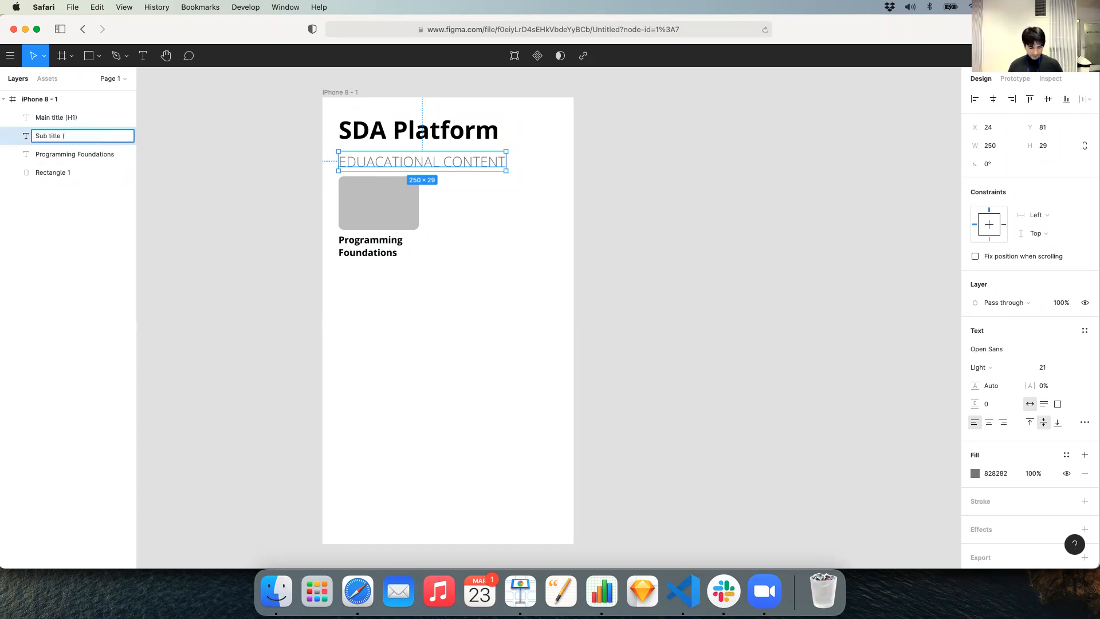
{"action": "type", "text": "H2)"}
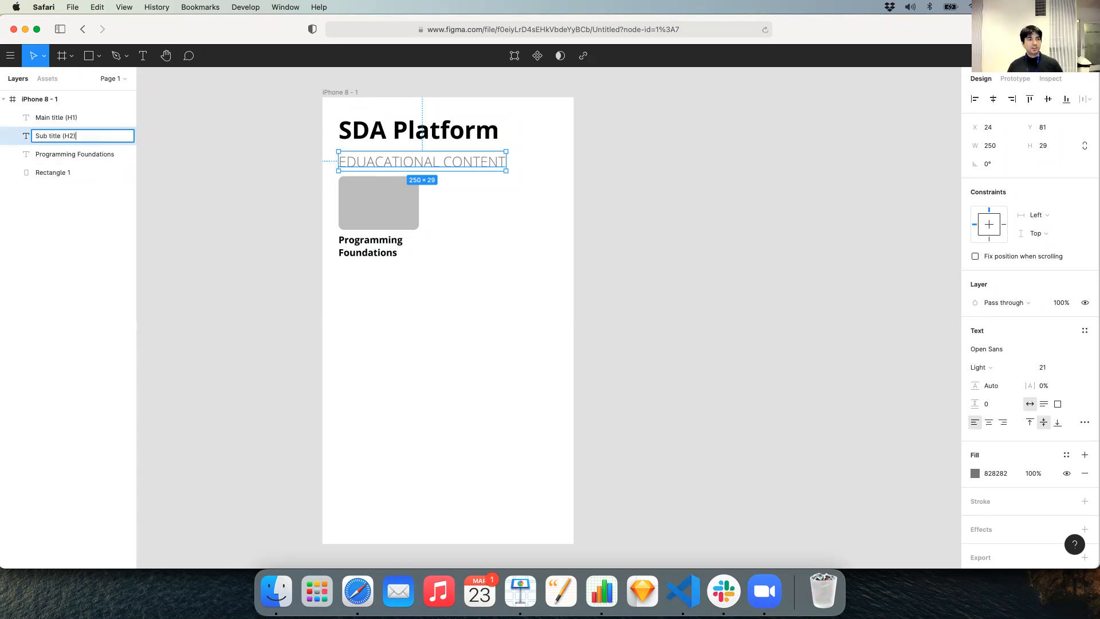
{"action": "key", "text": "Return"}
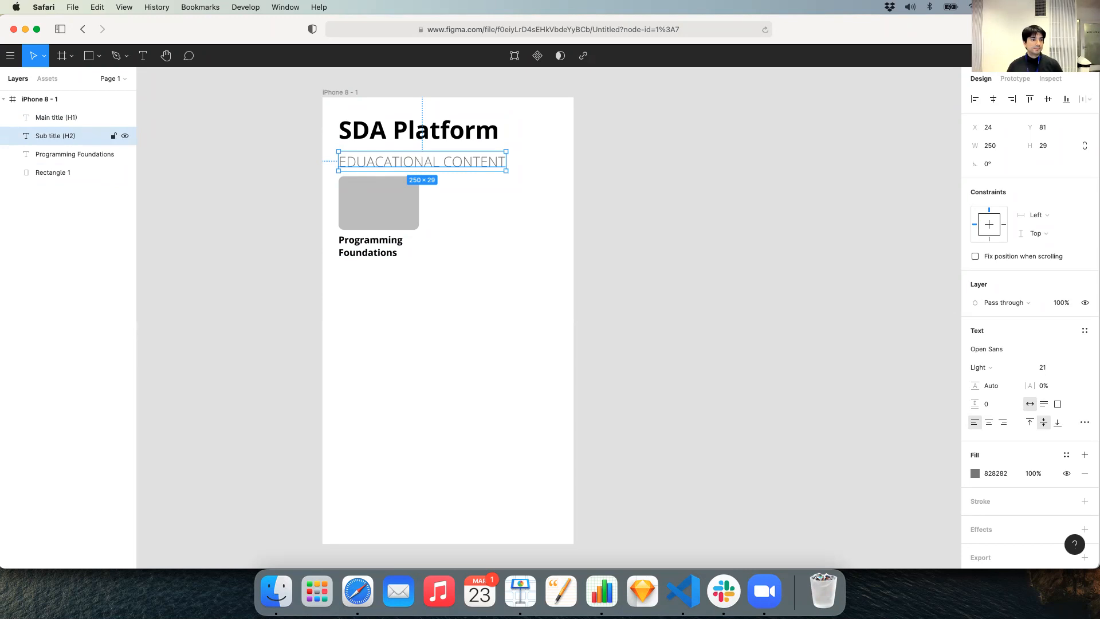
Step: Rename the "Programming Foundations" text layer as "button label"
{"action": "left_click", "coordinate": [45, 153]}
{"action": "double_click", "coordinate": [45, 155]}
{"action": "type", "text": "button label"}
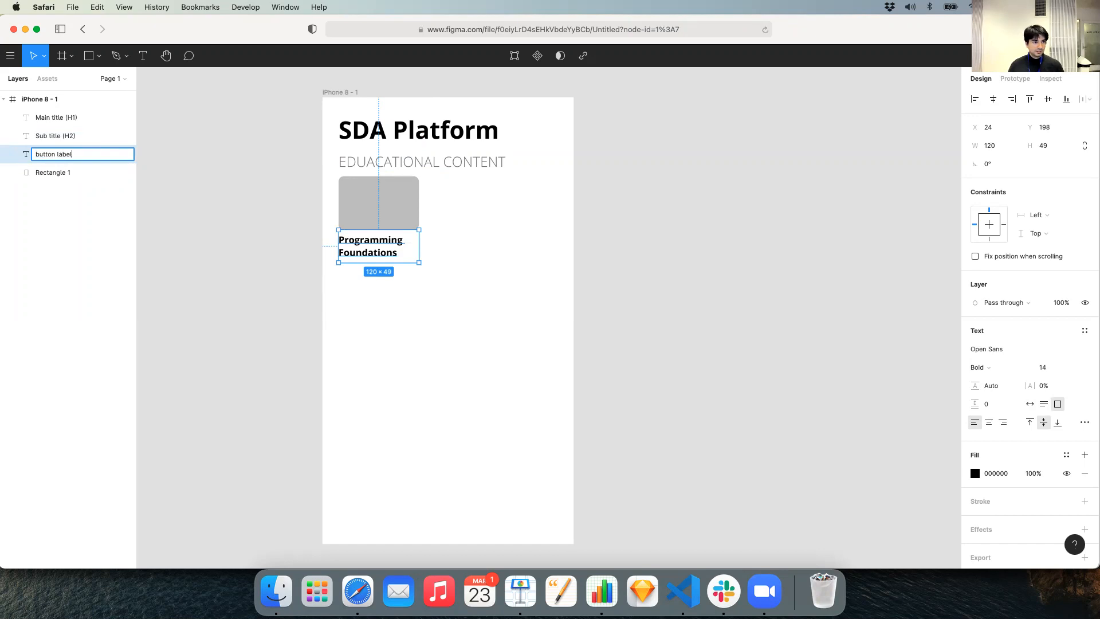
{"action": "key", "text": "Return"}
Step: Move the "Rectangle 1" layer directly above "button label" in the layer order and rename it "button image"
{"action": "left_click_drag", "start_coordinate": [46, 172], "coordinate": [61, 152]}
{"action": "double_click", "coordinate": [62, 153]}
{"action": "type", "text": "button image"}
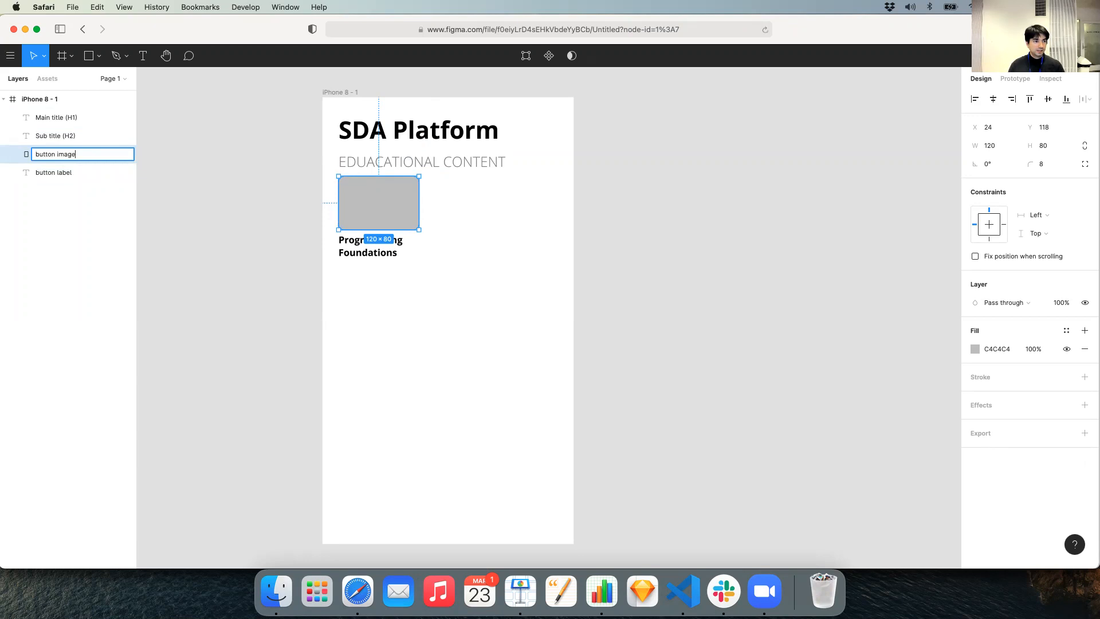
{"action": "key", "text": "Return"}
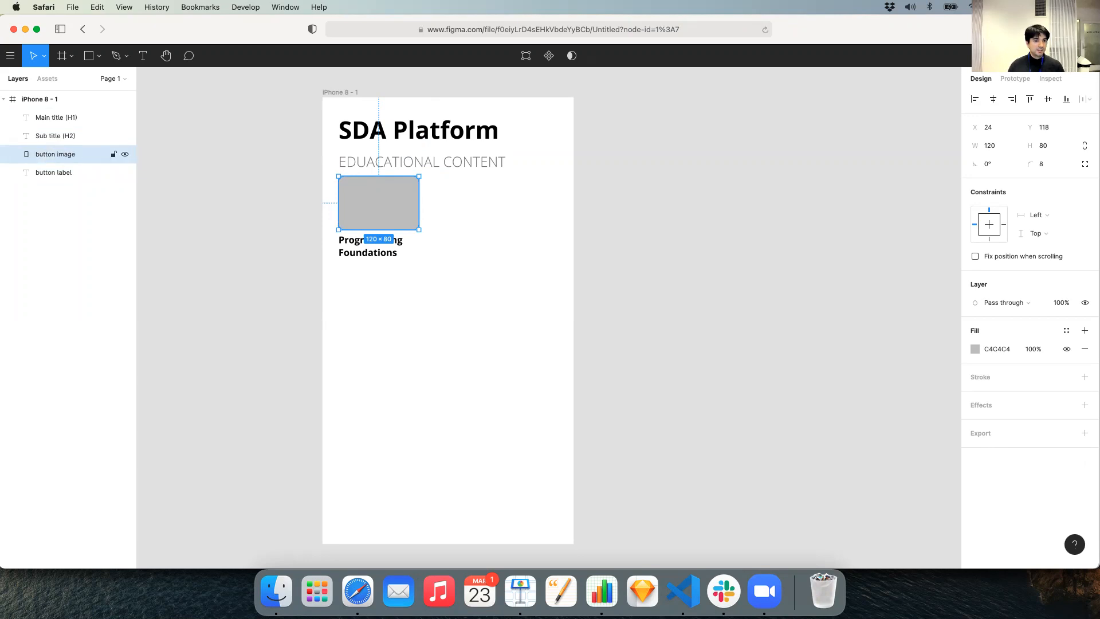
Step: Create a component from the "button image" and "button label" layers and check which layers it contains
{"action": "left_click", "coordinate": [82, 175]}
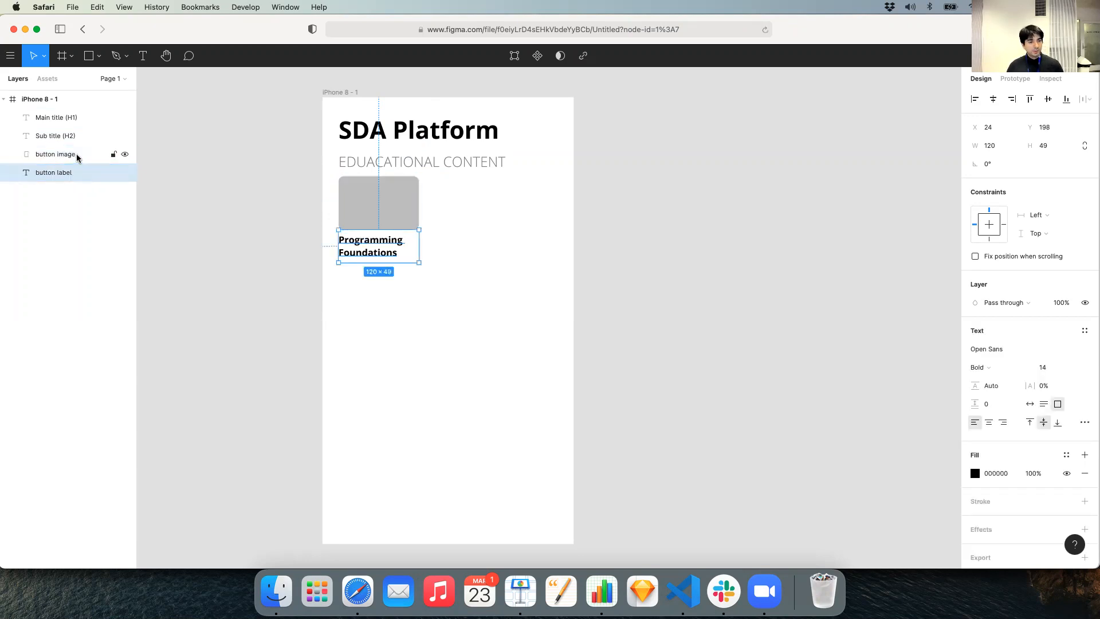
{"action": "left_click", "coordinate": [79, 154], "text": "shift"}
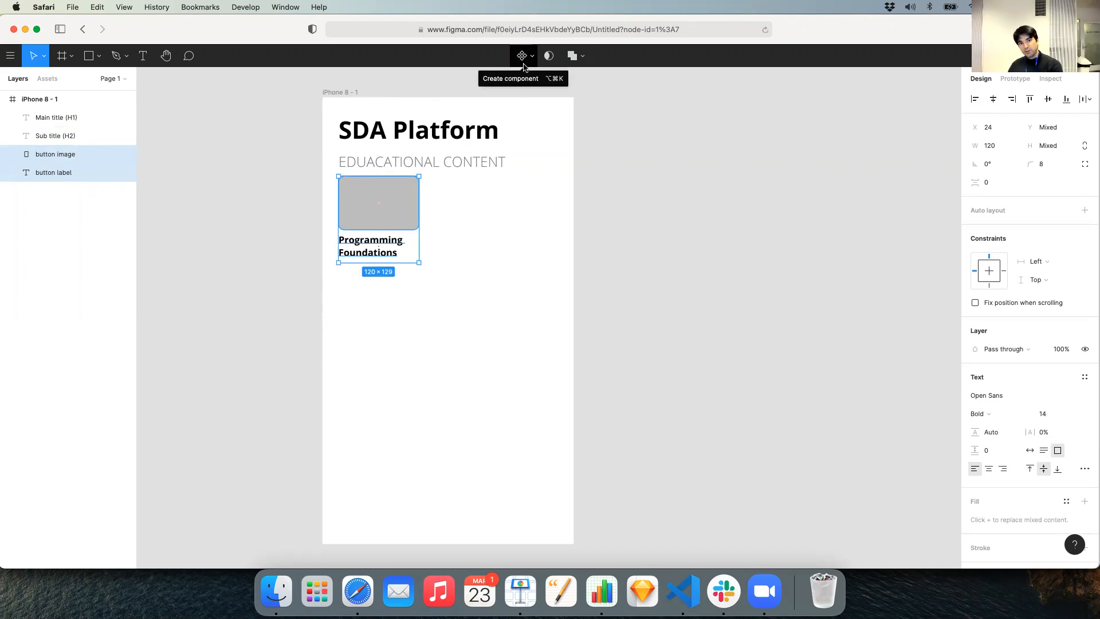
{"action": "left_click", "coordinate": [525, 59]}
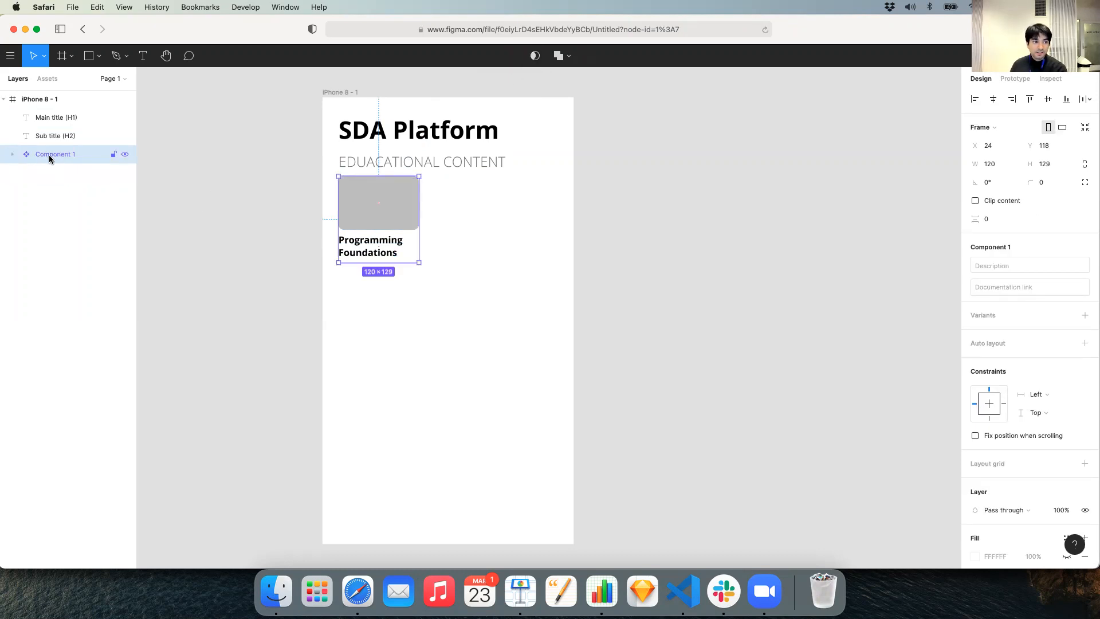
{"action": "left_click", "coordinate": [12, 155]}
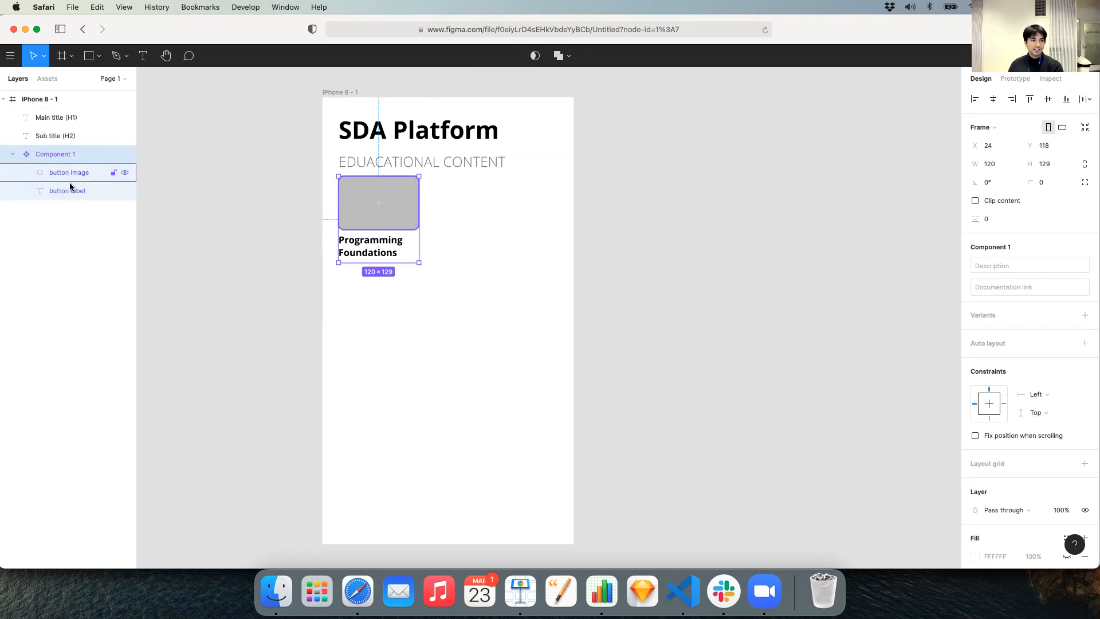
{"action": "left_click", "coordinate": [12, 155]}
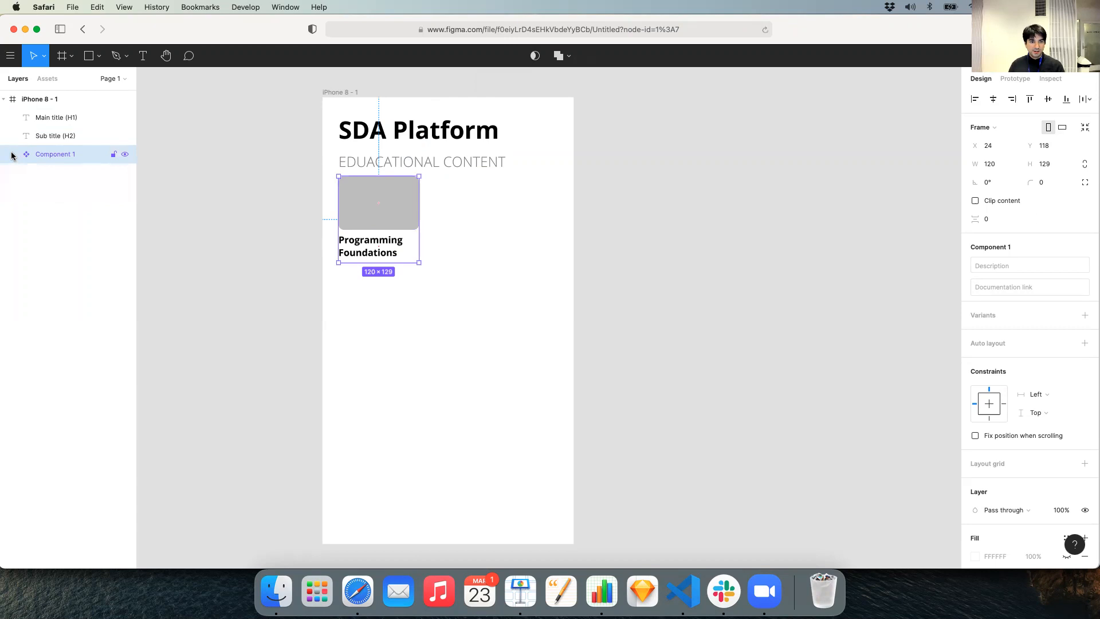
{"action": "left_click", "coordinate": [241, 264]}
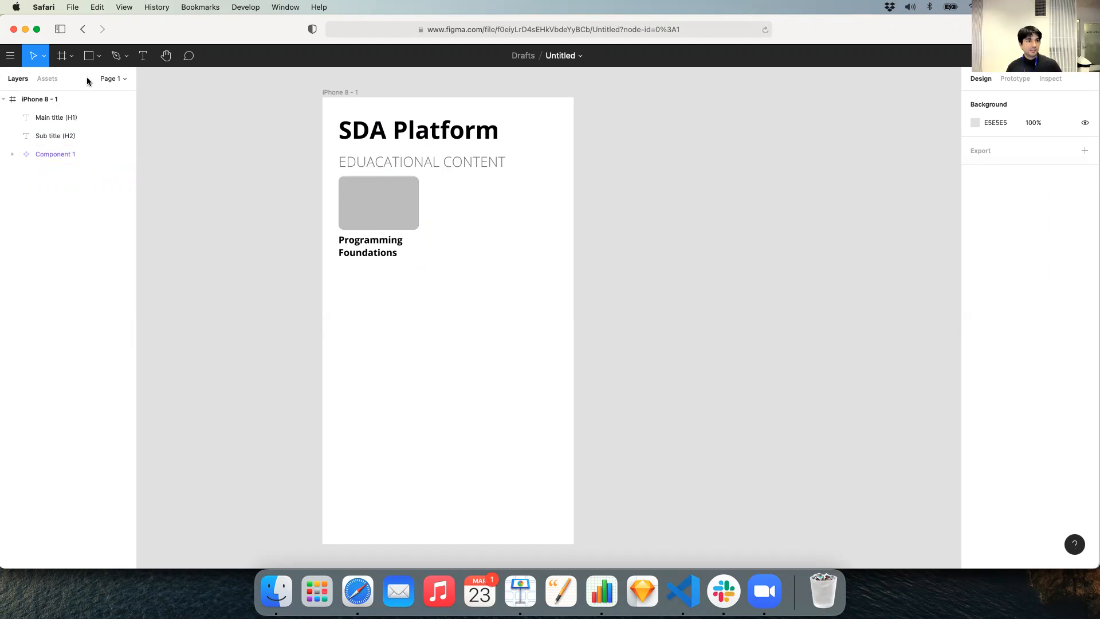
{"action": "left_click", "coordinate": [45, 58]}
{"action": "left_click", "coordinate": [45, 58]}
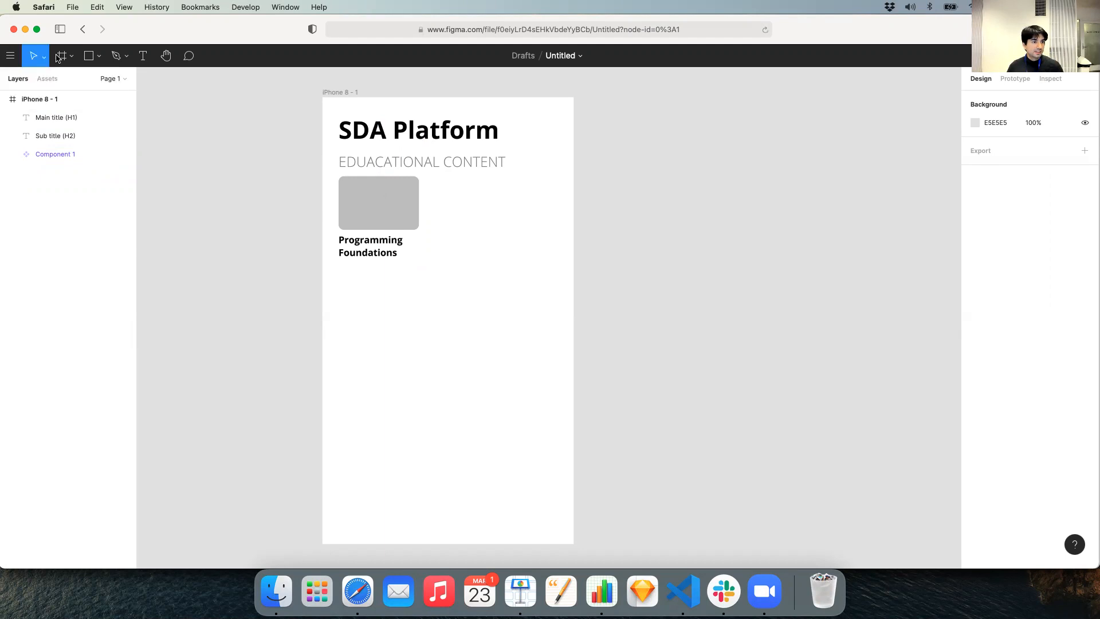
{"action": "left_click", "coordinate": [89, 55]}
{"action": "left_click", "coordinate": [99, 58]}
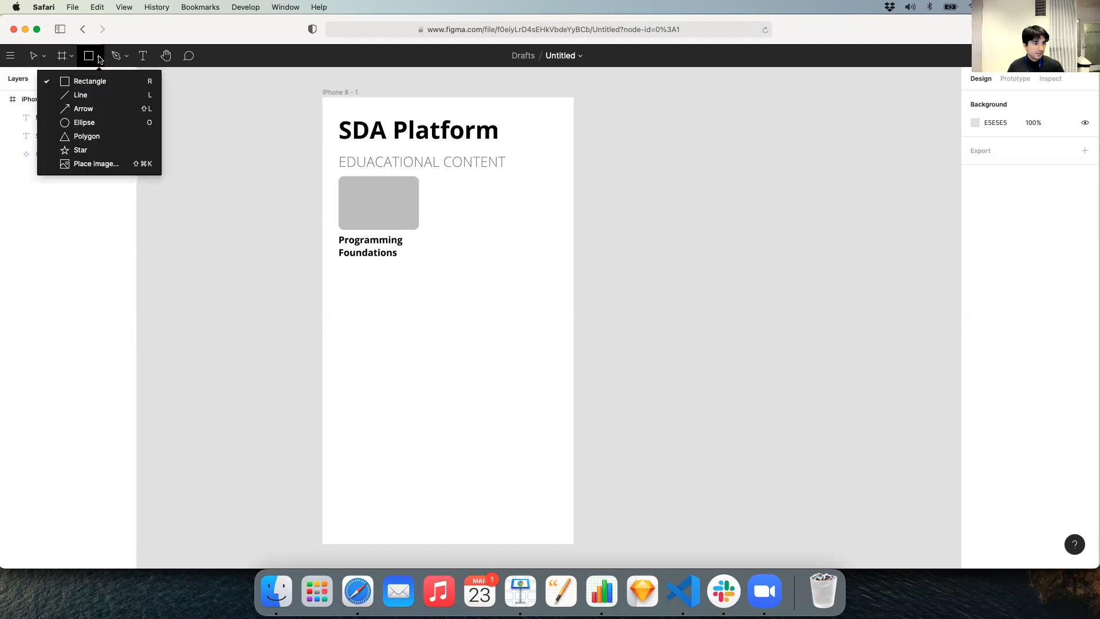
{"action": "left_click", "coordinate": [100, 57]}
{"action": "left_click", "coordinate": [45, 58]}
{"action": "left_click", "coordinate": [45, 57]}
{"action": "left_click", "coordinate": [16, 58]}
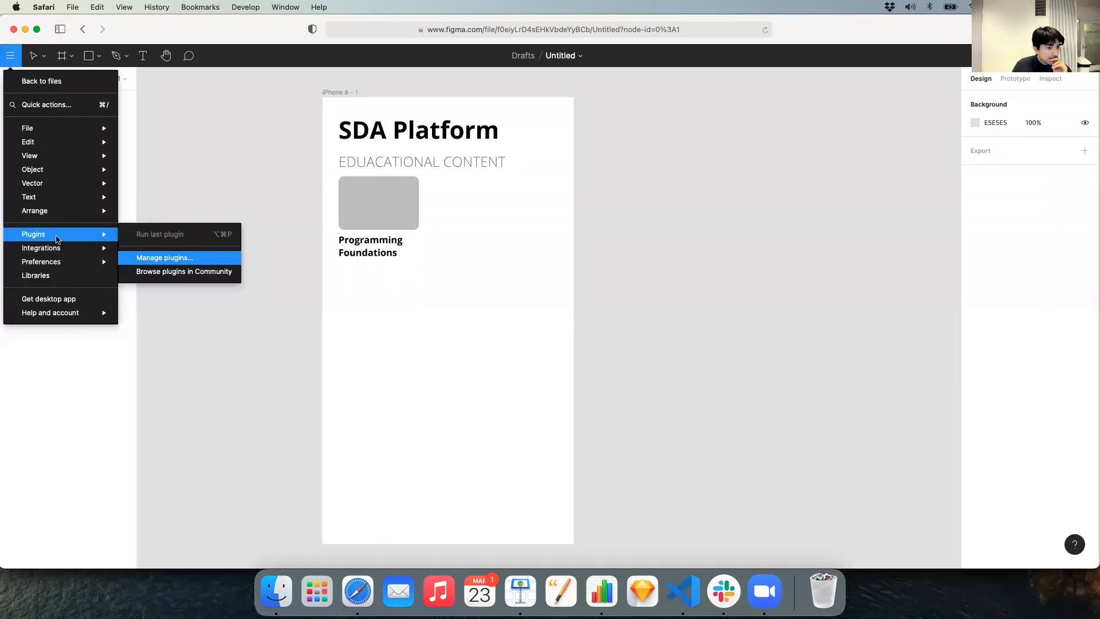
{"action": "key", "text": "Escape"}
Step: Paste an instance of the card component into the iPhone 8 frame and place it to the right of the original
{"action": "left_click", "coordinate": [54, 153]}
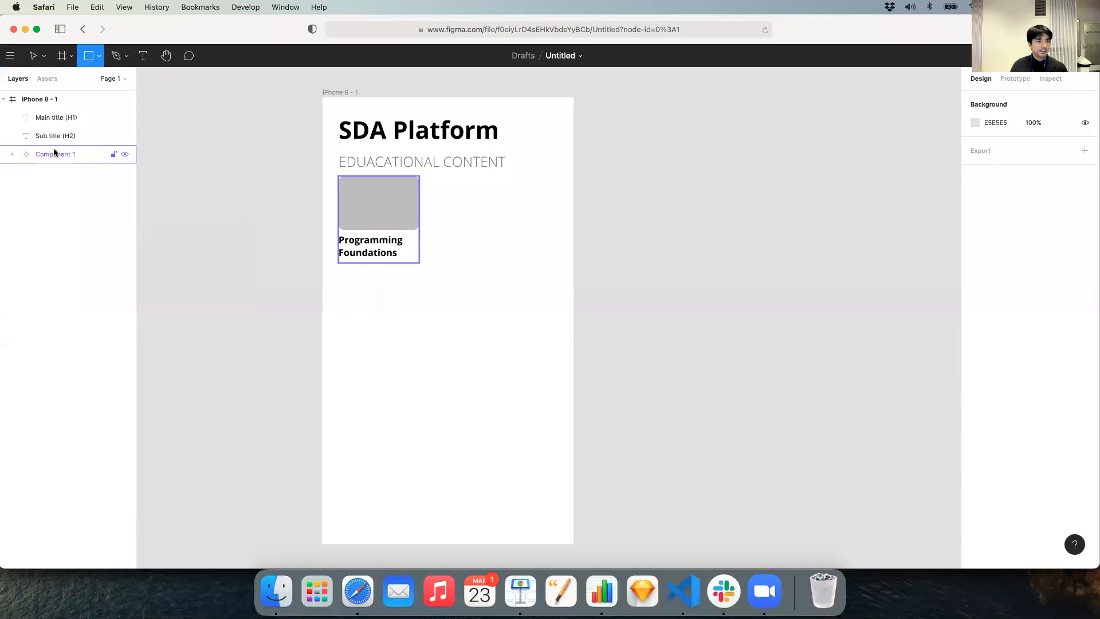
{"action": "key", "text": "super+v"}
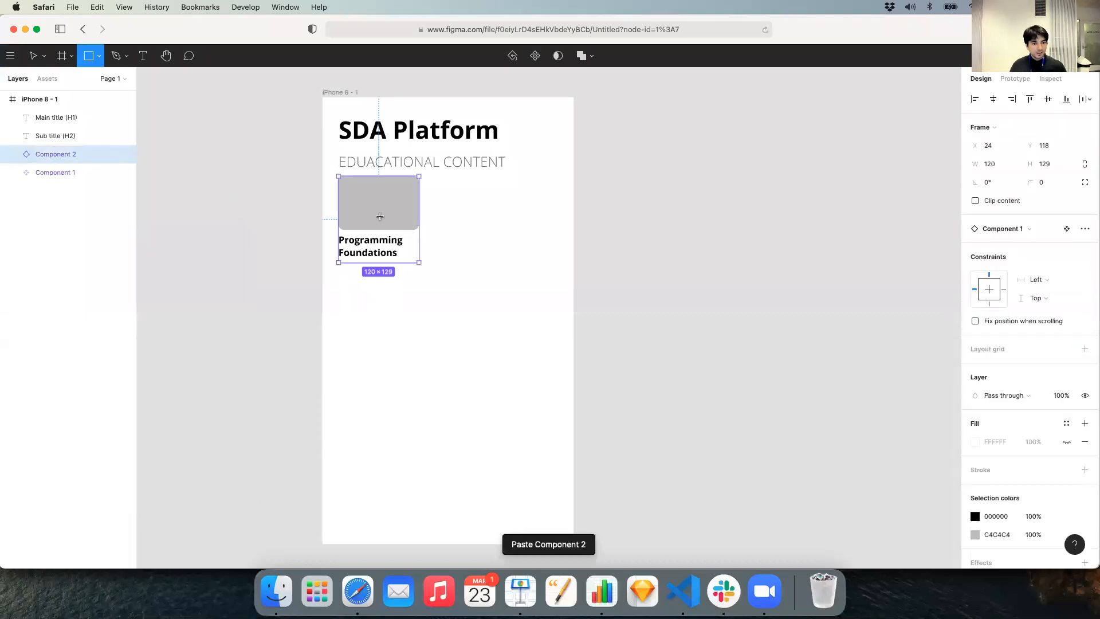
{"action": "key", "text": "v"}
{"action": "left_click_drag", "start_coordinate": [408, 221], "coordinate": [523, 221]}
{"action": "left_click", "coordinate": [462, 307]}
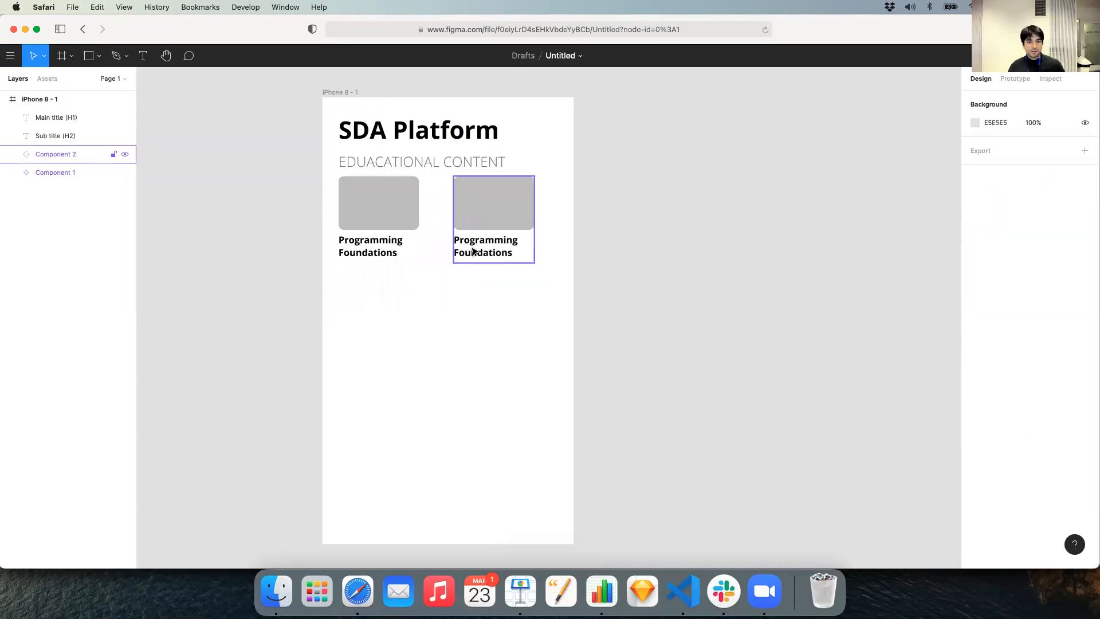
Step: Paste another instance over the original card and move the main component out of the frame onto the canvas at its left
{"action": "left_click", "coordinate": [383, 223]}
{"action": "key", "text": "super+v"}
{"action": "left_click", "coordinate": [49, 190]}
{"action": "left_click_drag", "start_coordinate": [359, 221], "coordinate": [179, 147]}
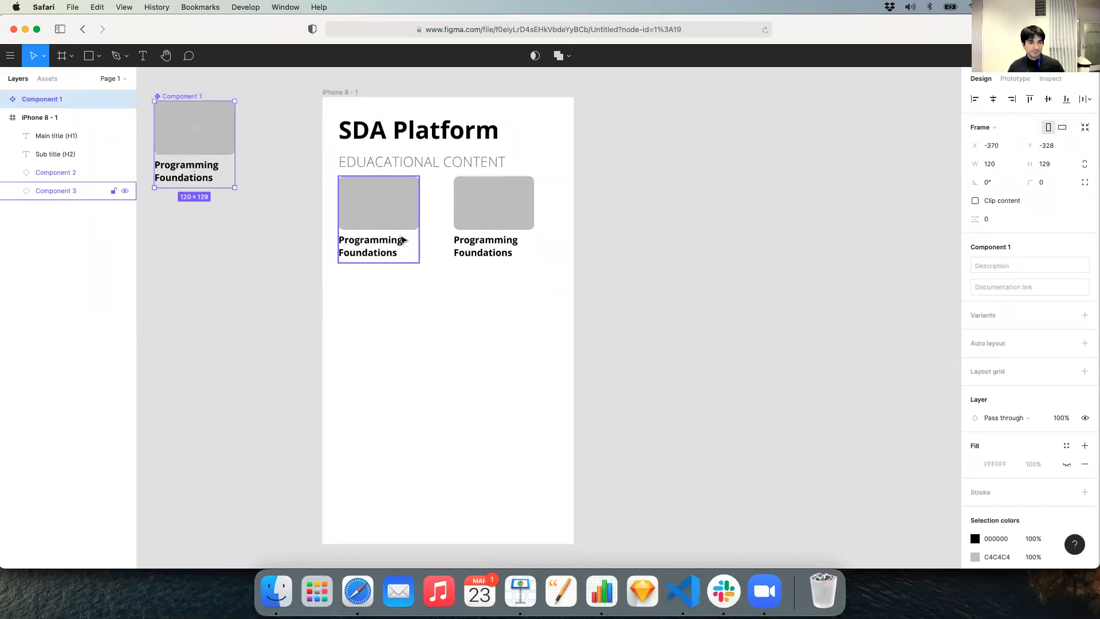
Step: Delete both card instances from the iPhone 8 frame
{"action": "left_click", "coordinate": [398, 225]}
{"action": "key", "text": "Delete"}
{"action": "key", "text": "Delete"}
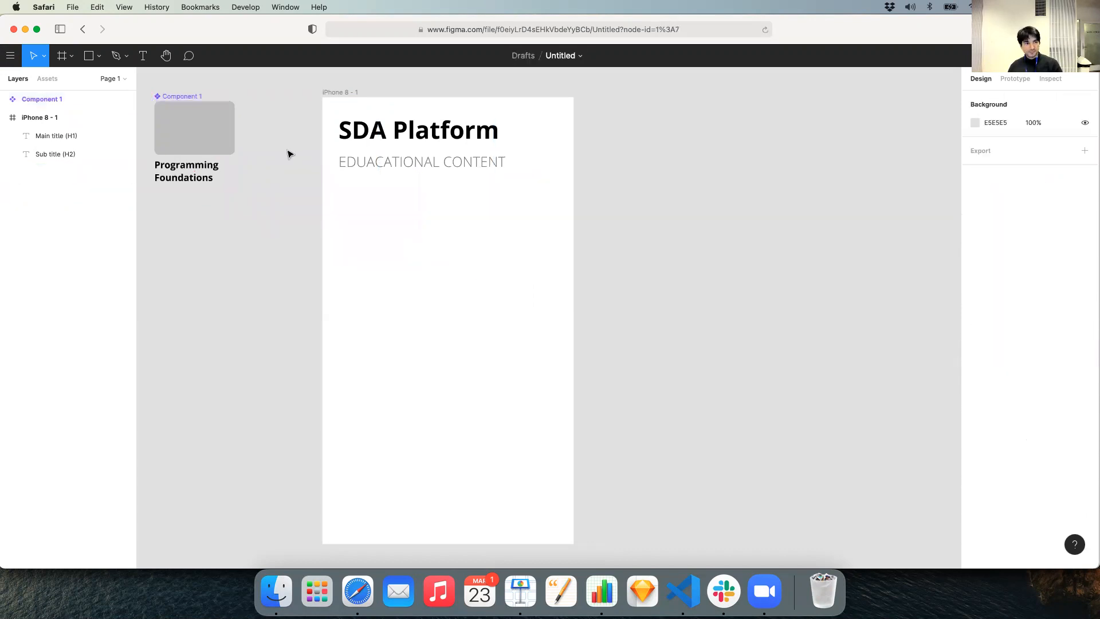
Step: Move the main component farther left of the frame to about X -415 and rename it "Module Card"
{"action": "left_click", "coordinate": [199, 122]}
{"action": "scroll", "coordinate": [198, 123], "scroll_direction": "left", "scroll_amount": 5}
{"action": "left_click_drag", "start_coordinate": [319, 150], "coordinate": [289, 150]}
{"action": "double_click", "coordinate": [52, 99]}
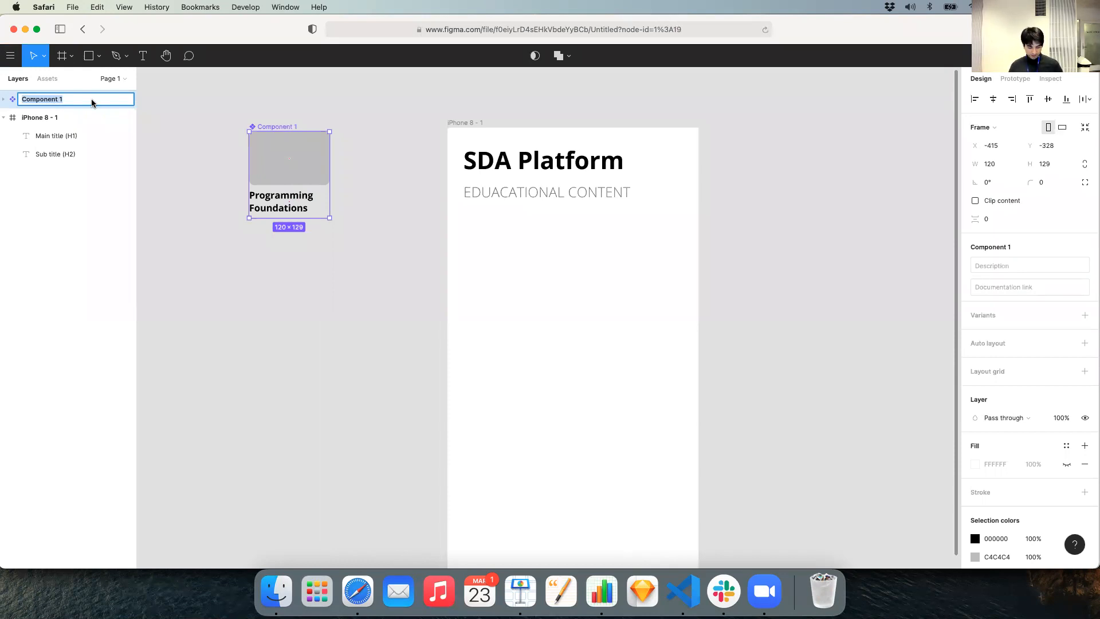
{"action": "type", "text": "Module Card"}
{"action": "key", "text": "Return"}
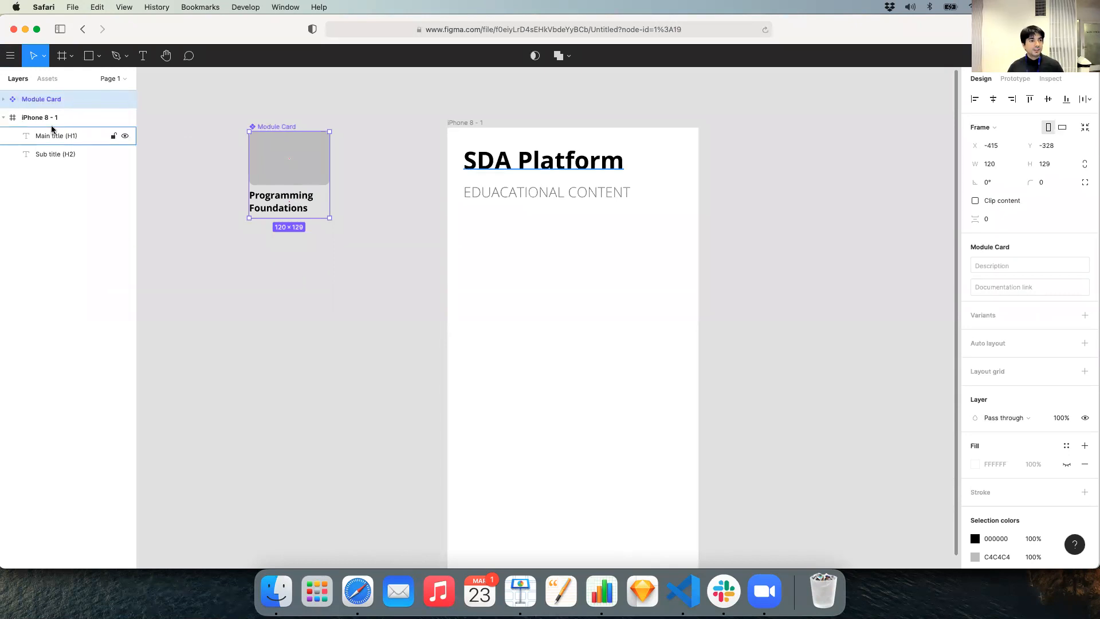
Step: Rename the "button image" layer inside the Module Card component as "image"
{"action": "left_click", "coordinate": [5, 99]}
{"action": "left_click", "coordinate": [49, 117]}
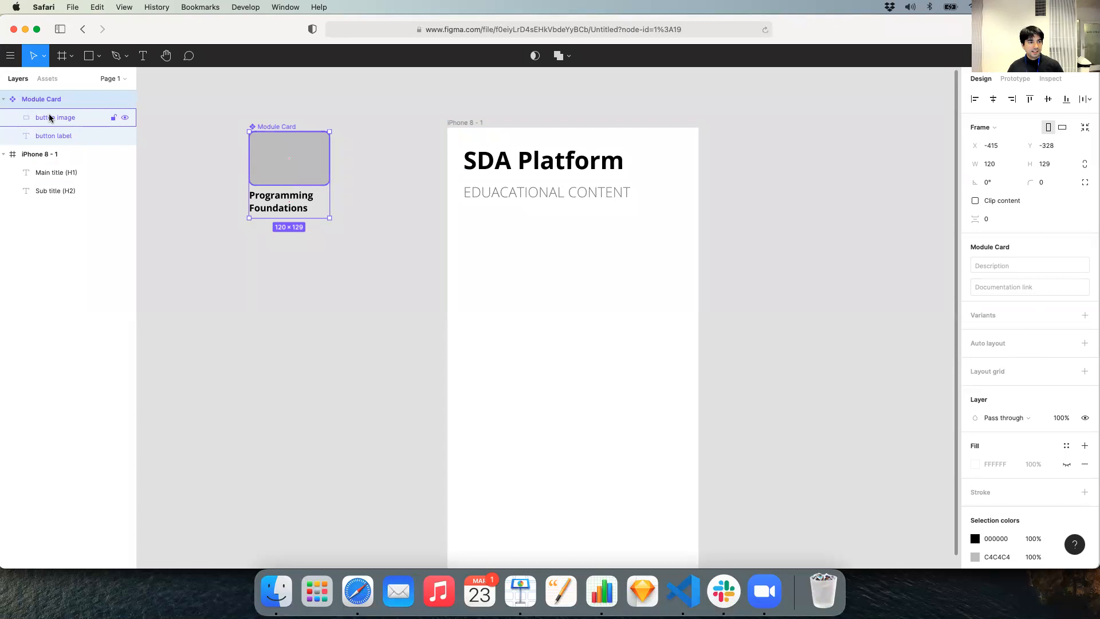
{"action": "double_click", "coordinate": [49, 117]}
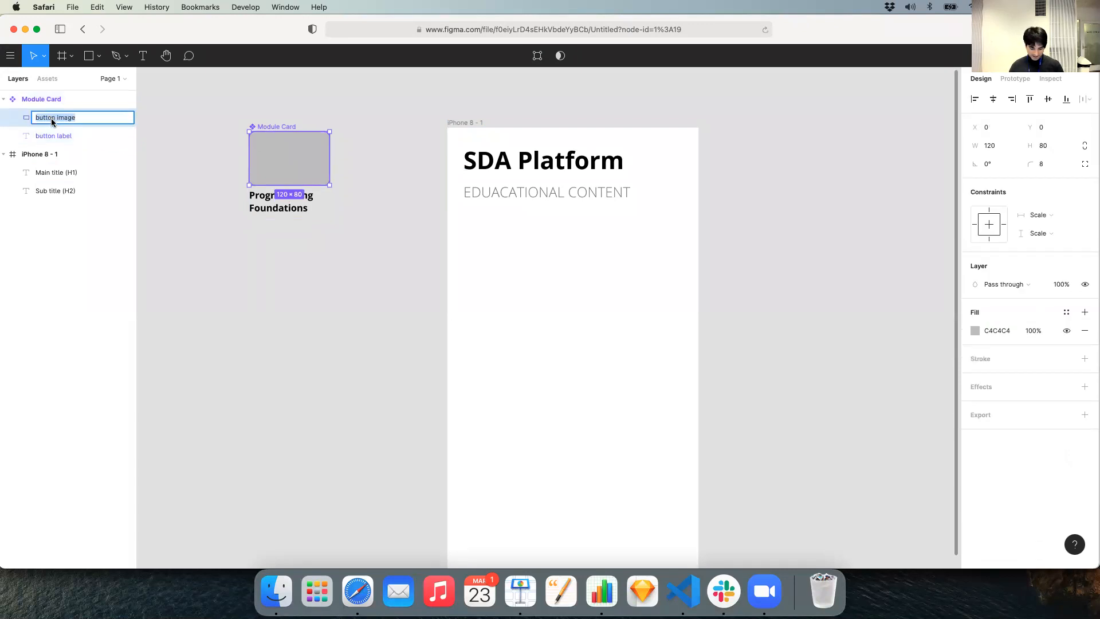
{"action": "type", "text": "image"}
{"action": "key", "text": "Return"}
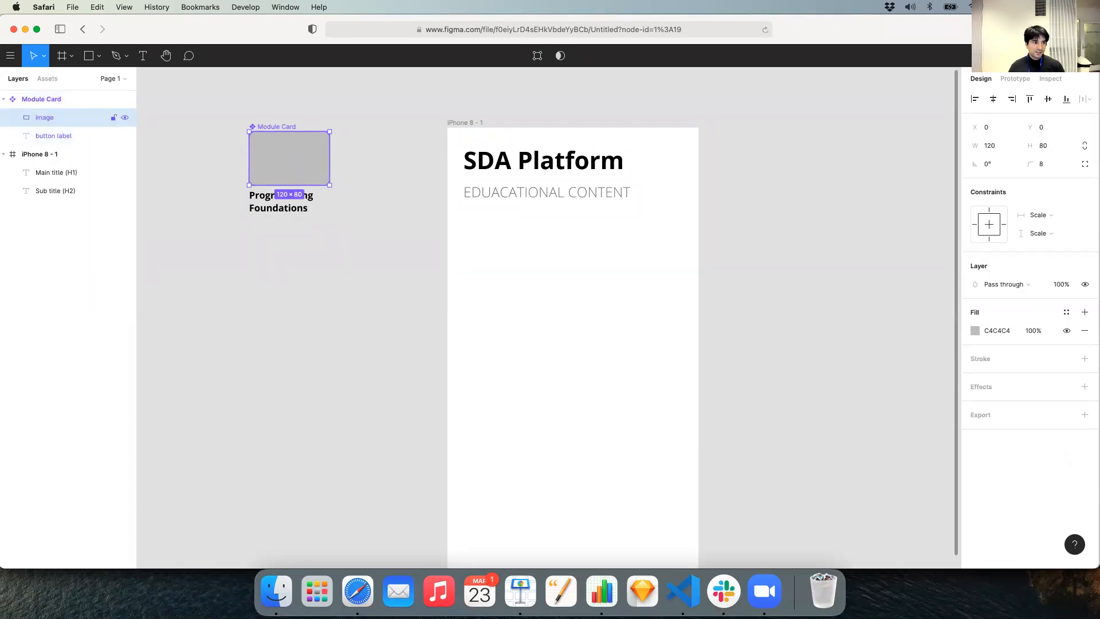
Step: Rename the "button label" layer inside Module Card as "label" and collapse the component's layers
{"action": "left_click", "coordinate": [52, 137]}
{"action": "double_click", "coordinate": [53, 138]}
{"action": "type", "text": "label"}
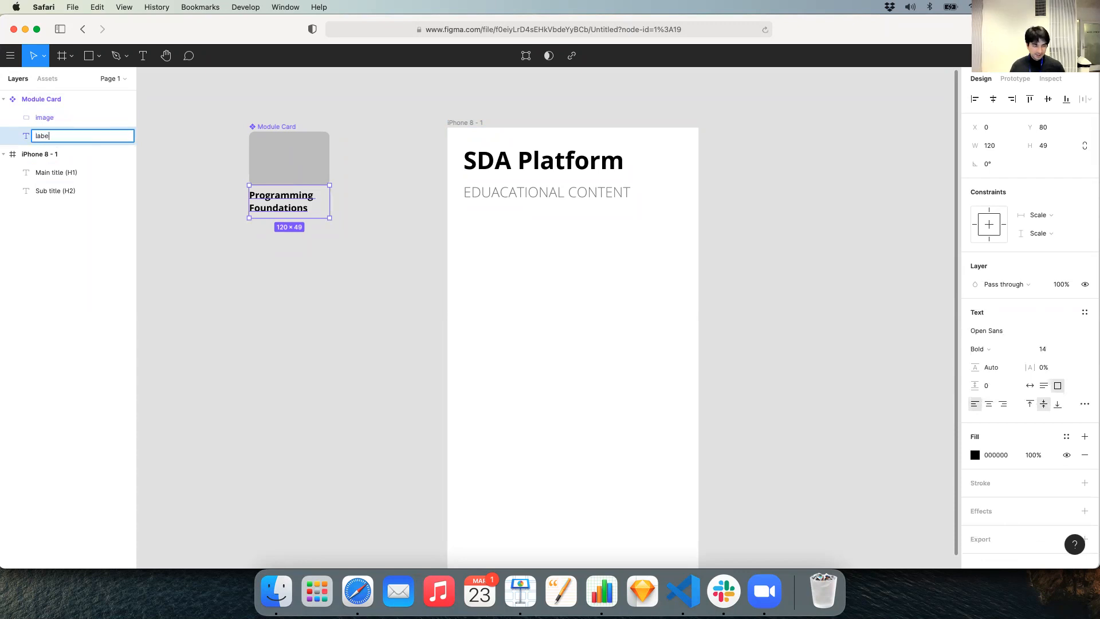
{"action": "key", "text": "Return"}
{"action": "left_click", "coordinate": [11, 99]}
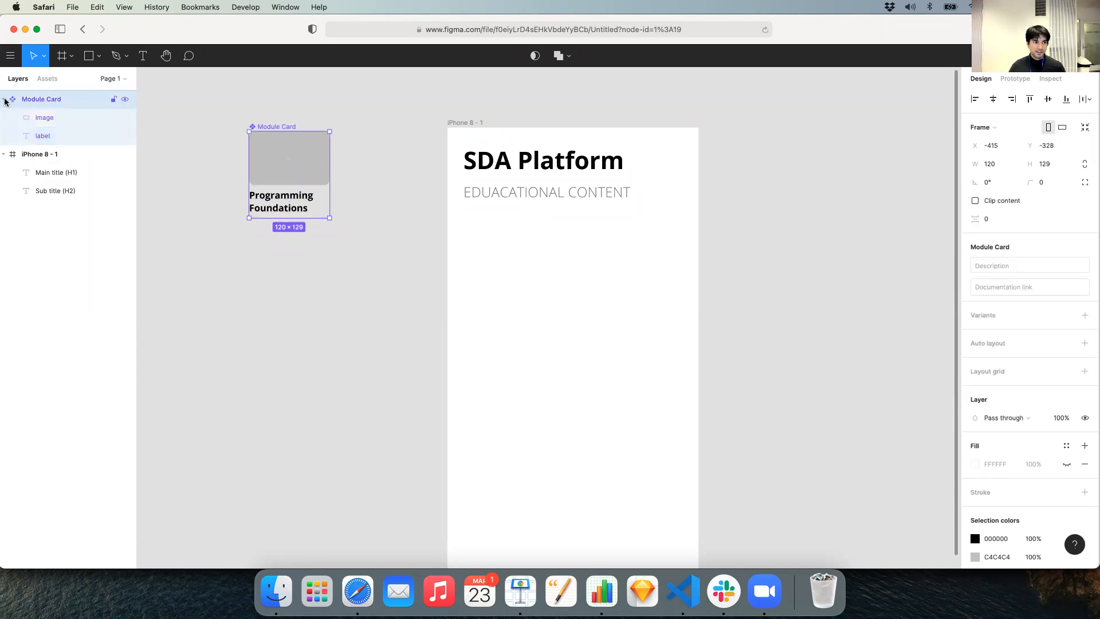
{"action": "left_click", "coordinate": [5, 100]}
{"action": "left_click", "coordinate": [224, 238]}
Step: Paste an instance of Module Card and place it in the iPhone 8 frame below the subtitle at X 24, Y 118
{"action": "left_click", "coordinate": [281, 172]}
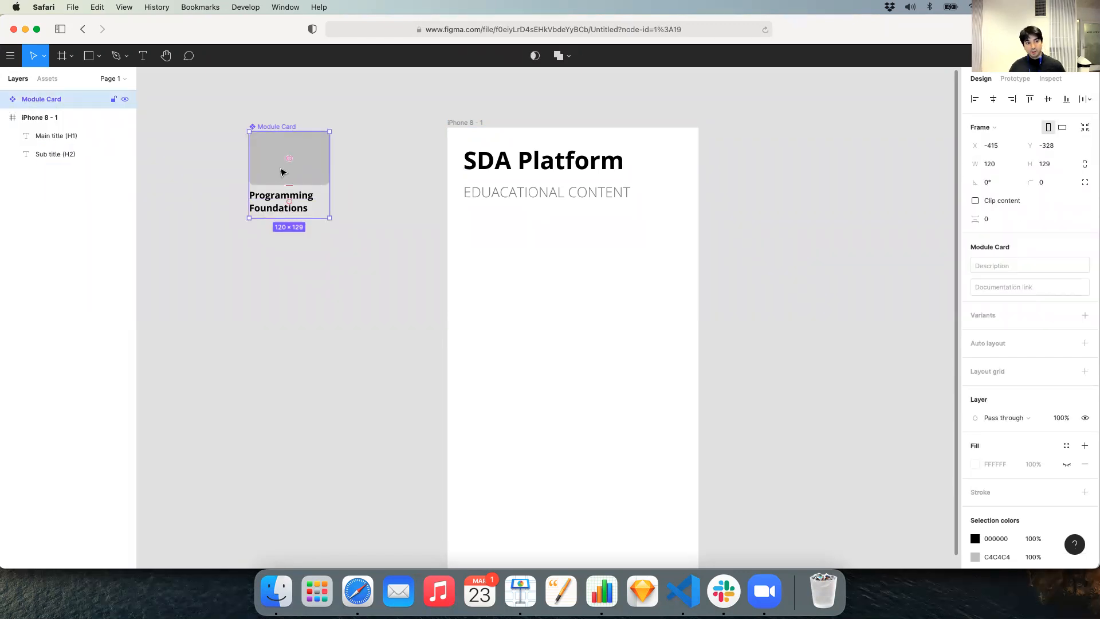
{"action": "key", "text": "super+v"}
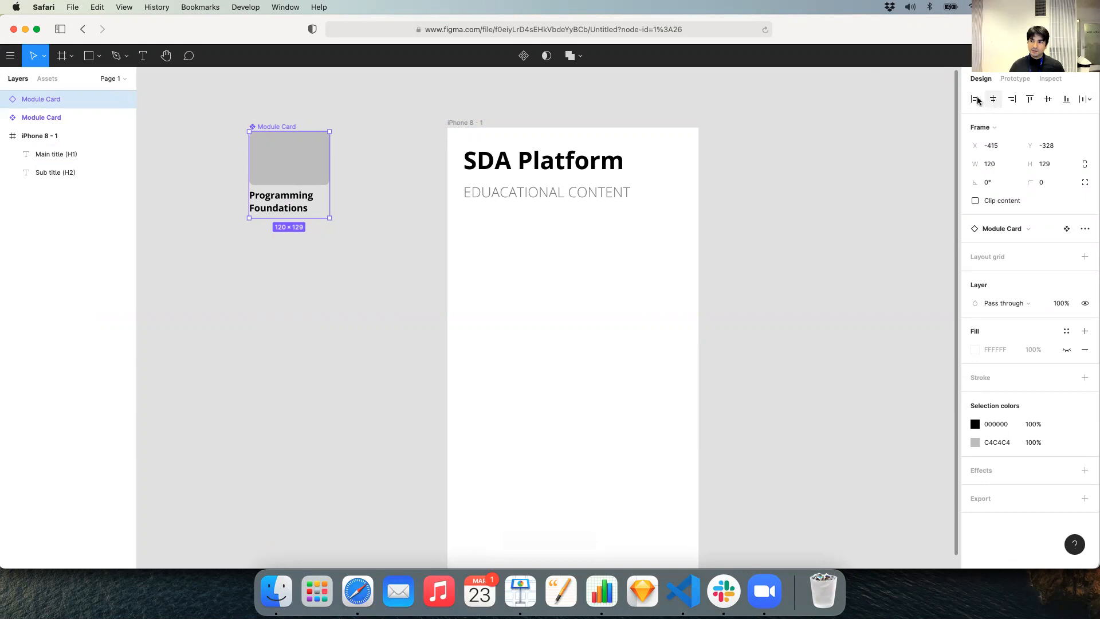
{"action": "left_click_drag", "start_coordinate": [295, 152], "coordinate": [507, 231]}
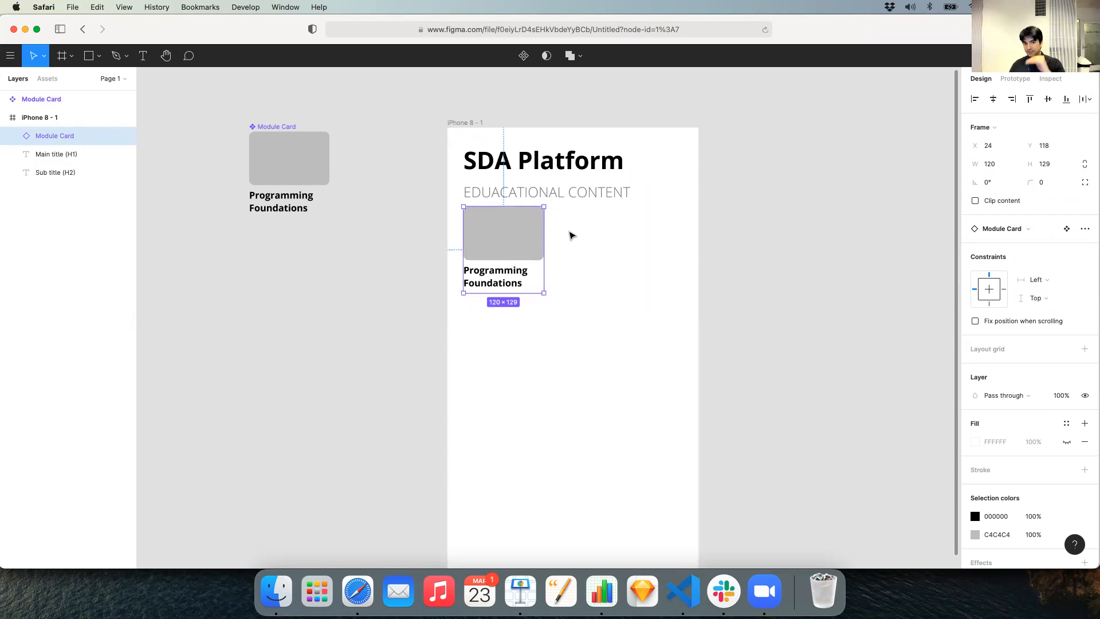
{"action": "left_click", "coordinate": [573, 235]}
{"action": "left_click", "coordinate": [498, 277]}
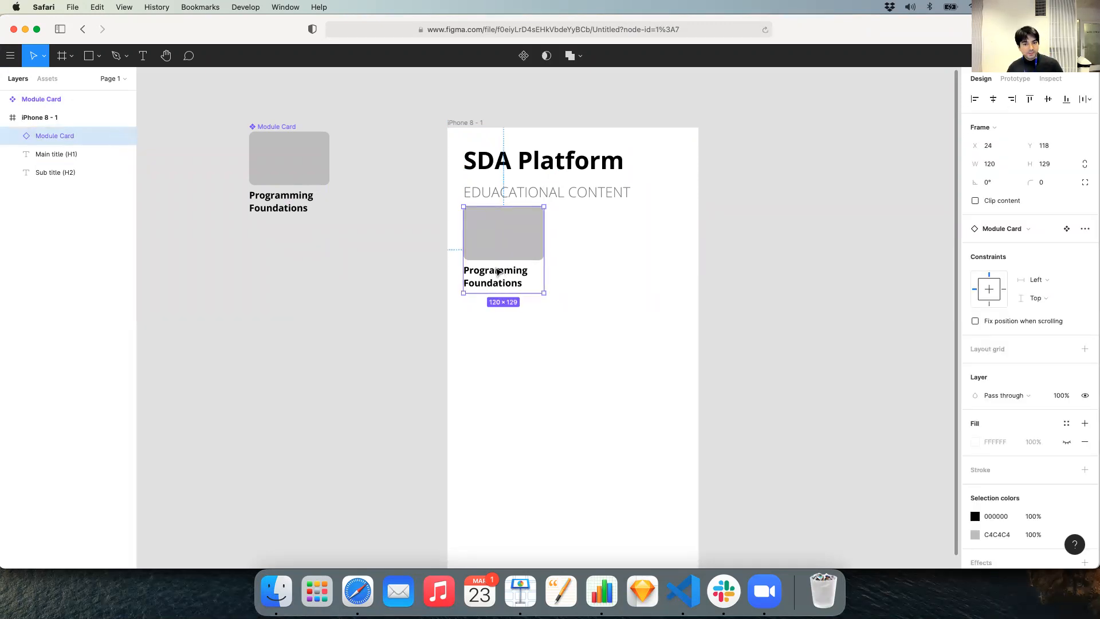
{"action": "double_click", "coordinate": [497, 270]}
{"action": "double_click", "coordinate": [495, 268]}
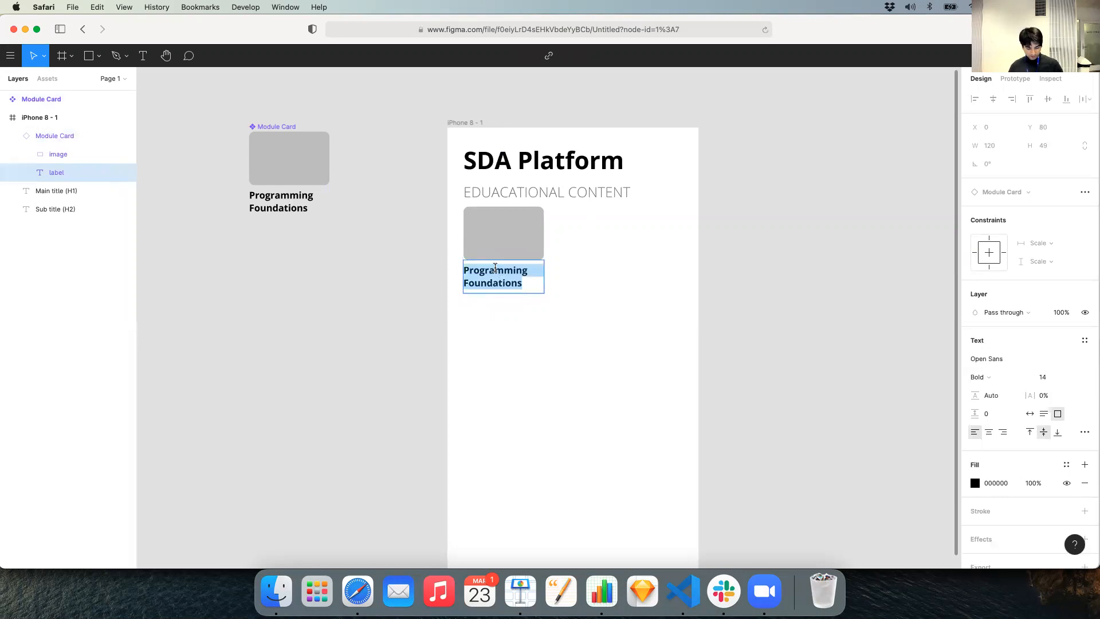
{"action": "key", "text": "Escape"}
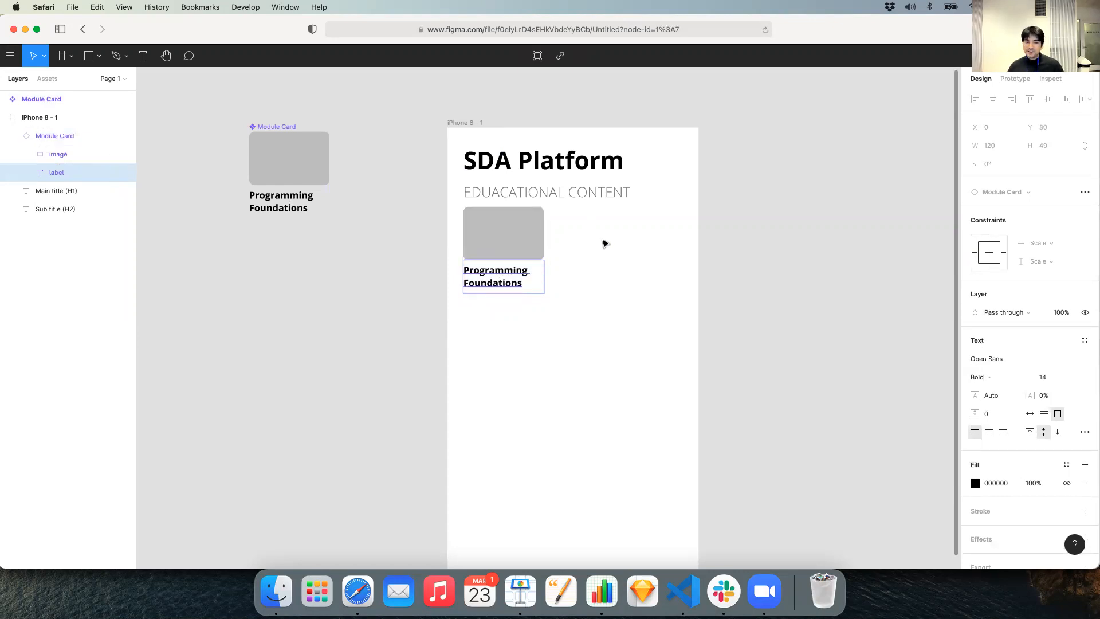
{"action": "left_click", "coordinate": [596, 241]}
Step: Copy the Module Card component and place a second instance to the right of the first card, at about X 161, Y 118
{"action": "left_click", "coordinate": [293, 146]}
{"action": "key", "text": "super+c"}
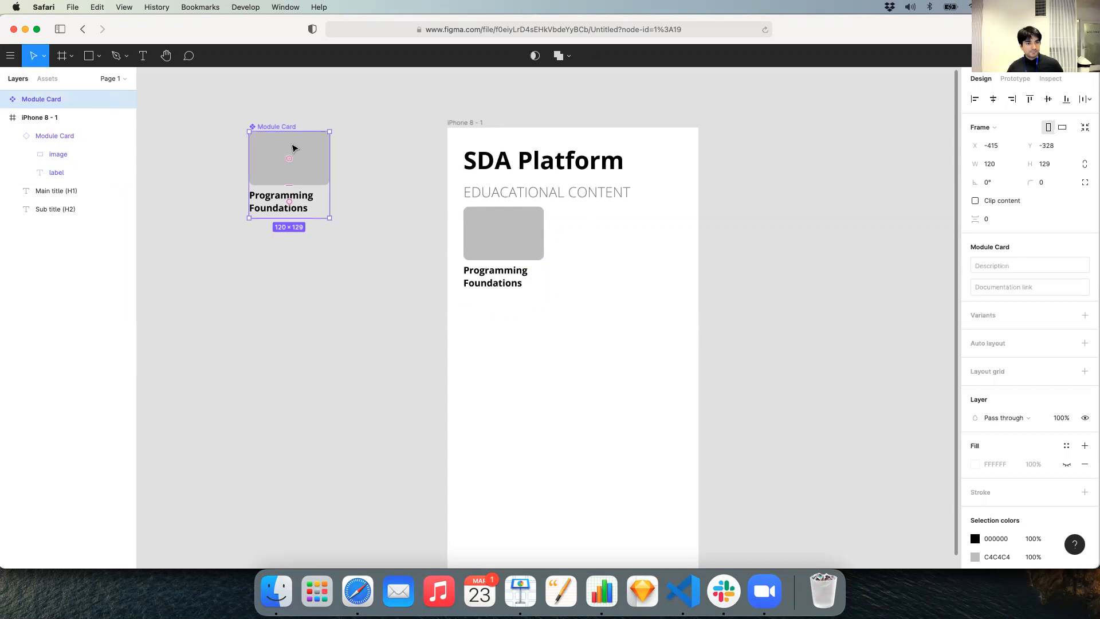
{"action": "key", "text": "super+v"}
{"action": "left_click_drag", "start_coordinate": [293, 146], "coordinate": [593, 221]}
Step: Check the spacing between the two cards and nudge the second card right to X 168
{"action": "key", "text": "alt"}
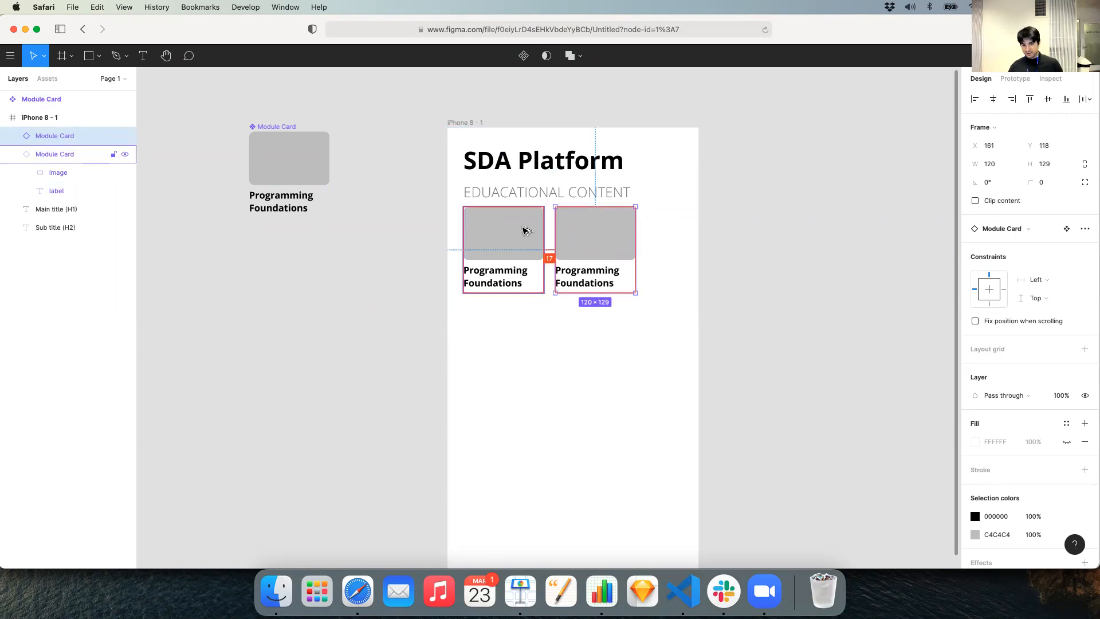
{"action": "key", "text": "Right"}
{"action": "key", "text": "Right"}
{"action": "key", "text": "Right"}
{"action": "key", "text": "Right"}
{"action": "key", "text": "Right"}
{"action": "key", "text": "Right"}
{"action": "key", "text": "Right"}
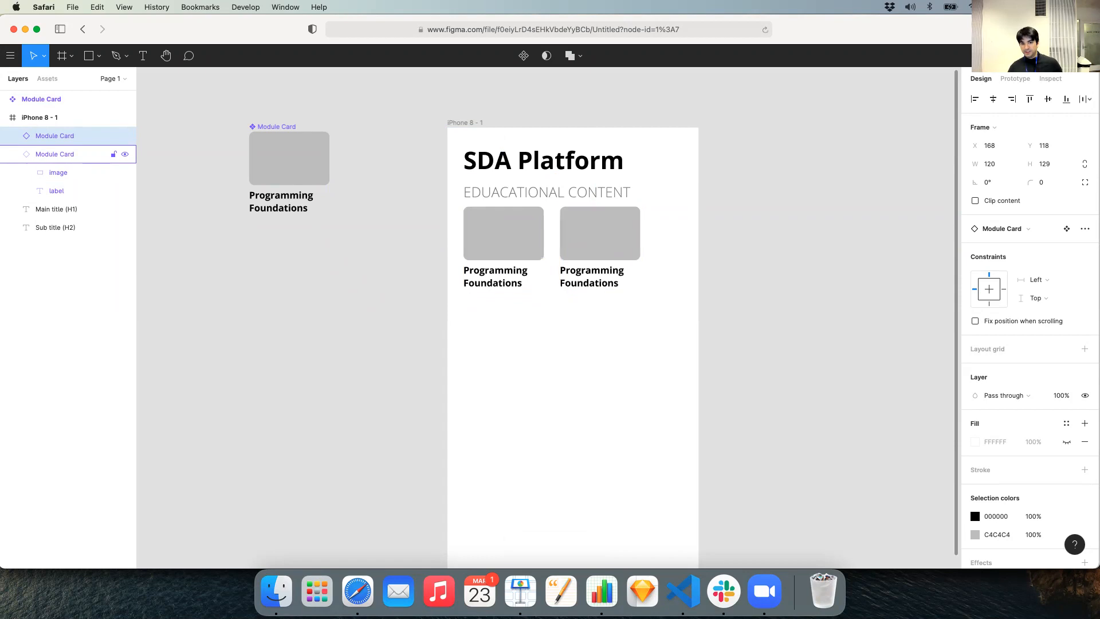
Step: Change the second card's label text to "Software Engineering"
{"action": "double_click", "coordinate": [602, 282]}
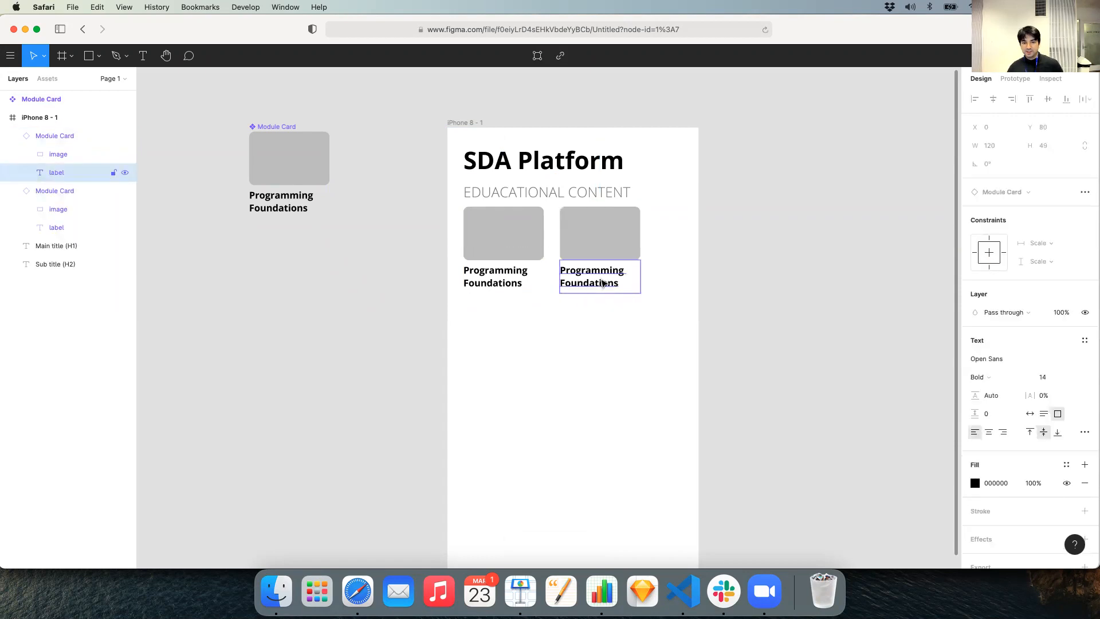
{"action": "double_click", "coordinate": [601, 280]}
{"action": "type", "text": "Soft"}
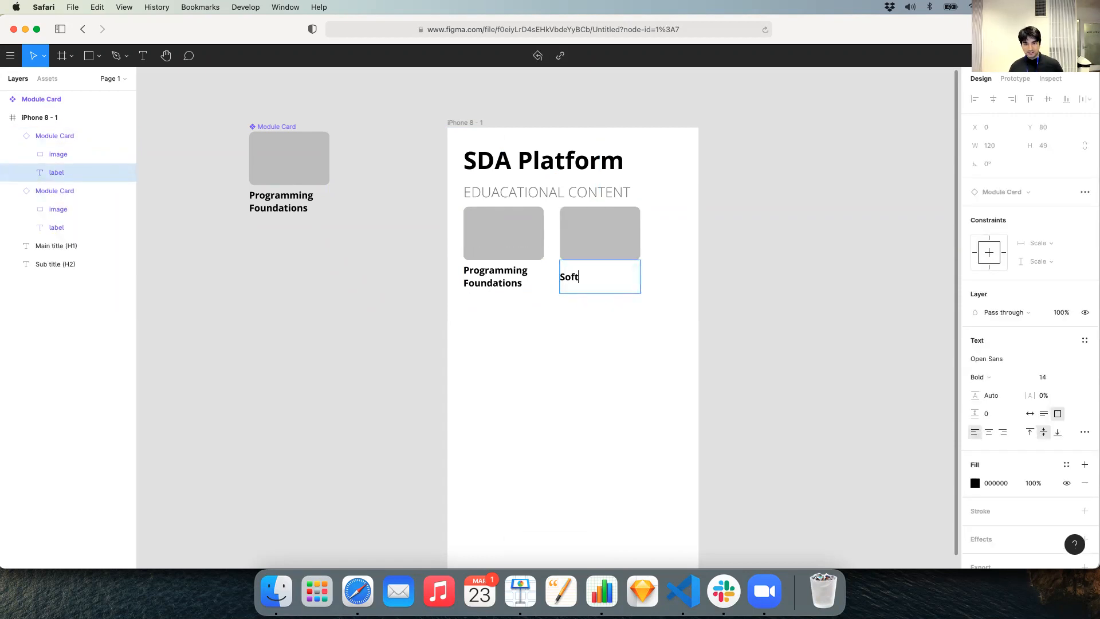
{"action": "type", "text": "ewa"}
{"action": "key", "text": "BackSpace"}
{"action": "key", "text": "BackSpace"}
{"action": "type", "text": "are Engineering"}
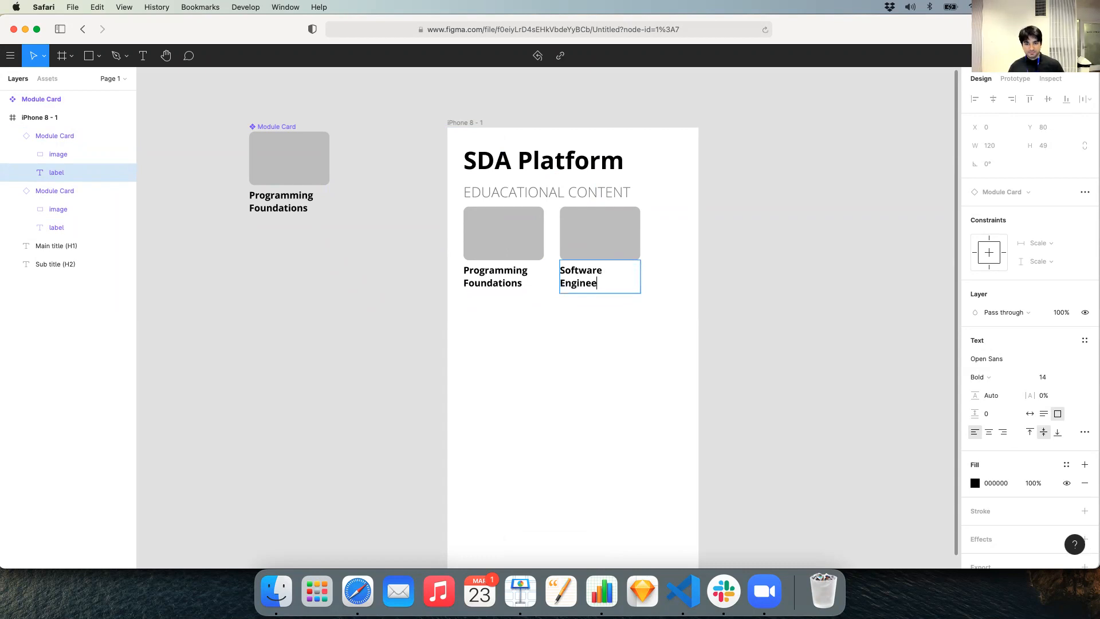
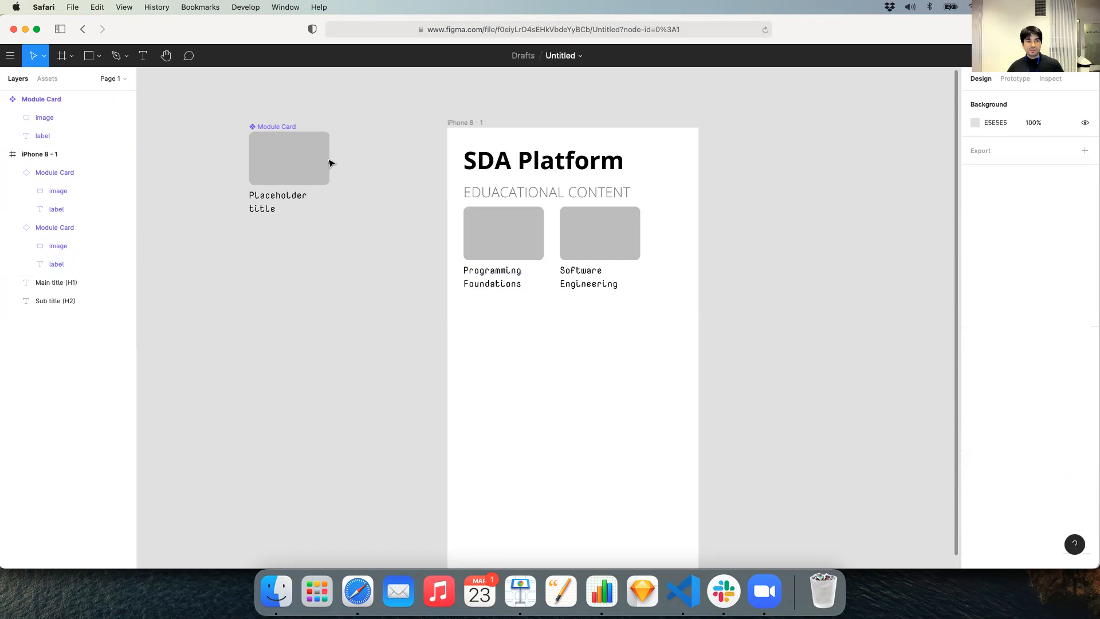
{"action": "key", "text": "super+v"}
{"action": "left_click_drag", "start_coordinate": [311, 160], "coordinate": [502, 309]}
{"action": "key", "text": "super+z"}
{"action": "left_click", "coordinate": [299, 261]}
{"action": "left_click", "coordinate": [303, 171]}
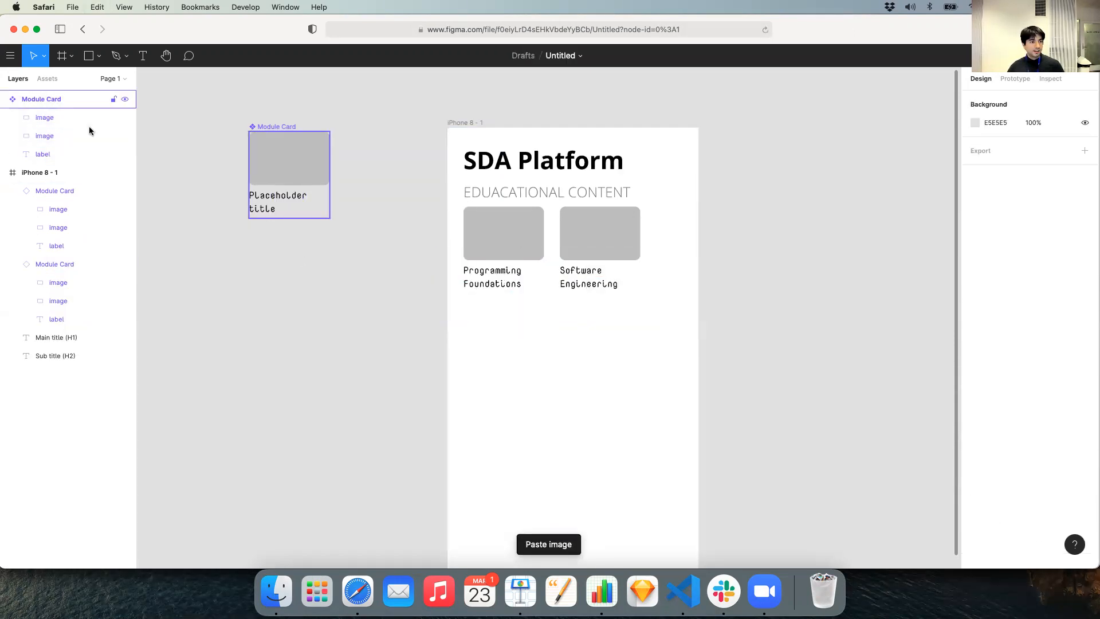
{"action": "left_click", "coordinate": [4, 99]}
{"action": "left_click", "coordinate": [20, 99]}
{"action": "left_click", "coordinate": [4, 99]}
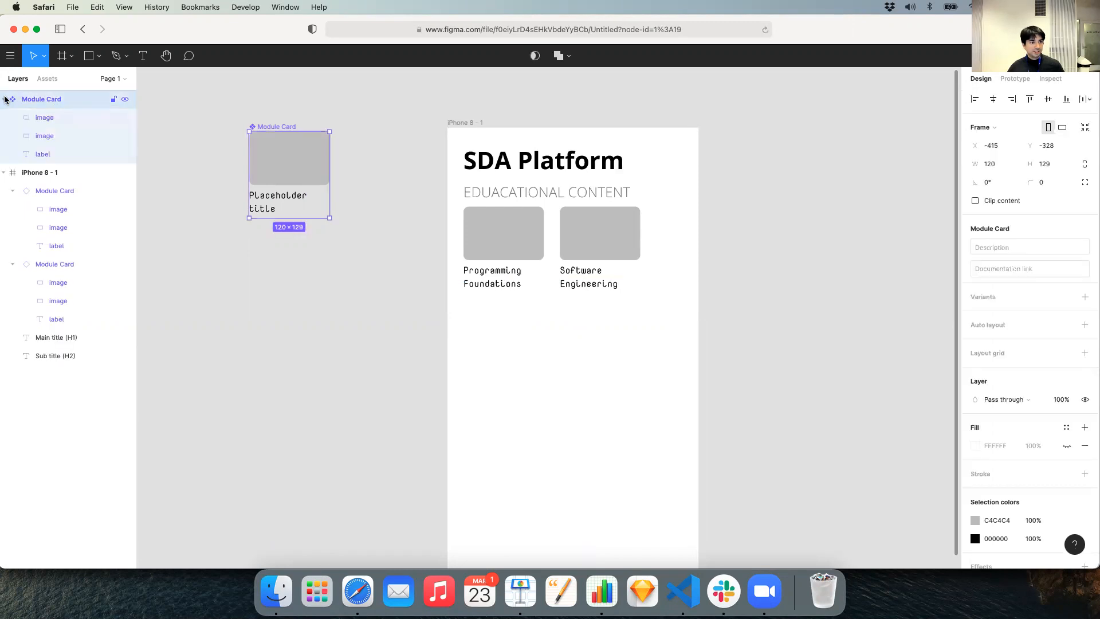
{"action": "left_click", "coordinate": [87, 122]}
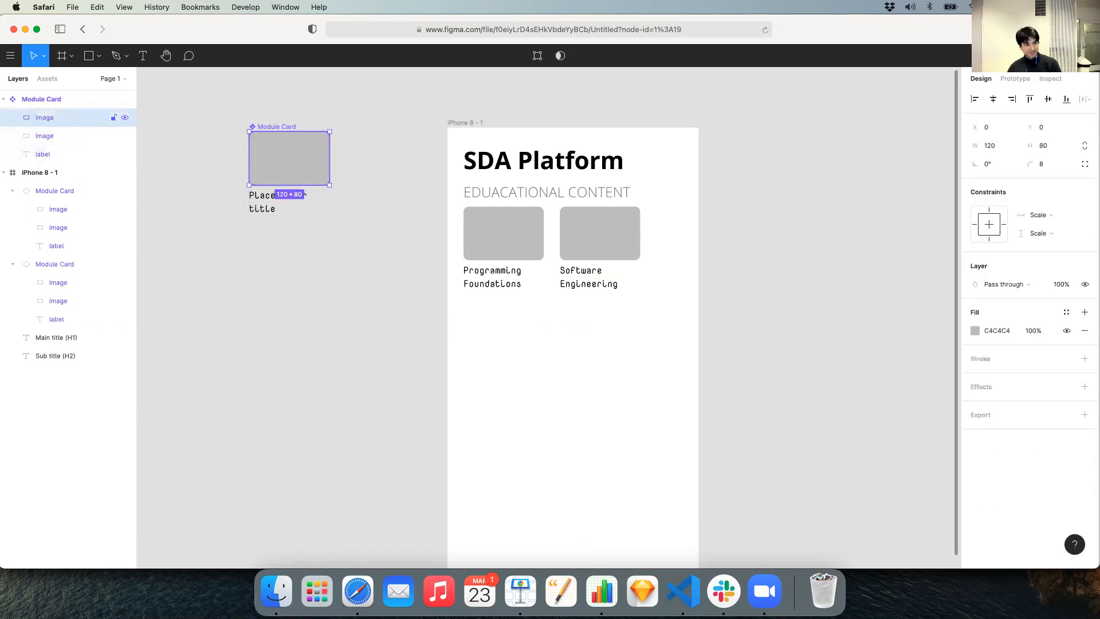
{"action": "key", "text": "BackSpace"}
{"action": "left_click", "coordinate": [4, 99]}
Step: Copy the Module Card component and place a new instance in the iPhone 8 frame below the Programming Foundations card
{"action": "left_click", "coordinate": [43, 100]}
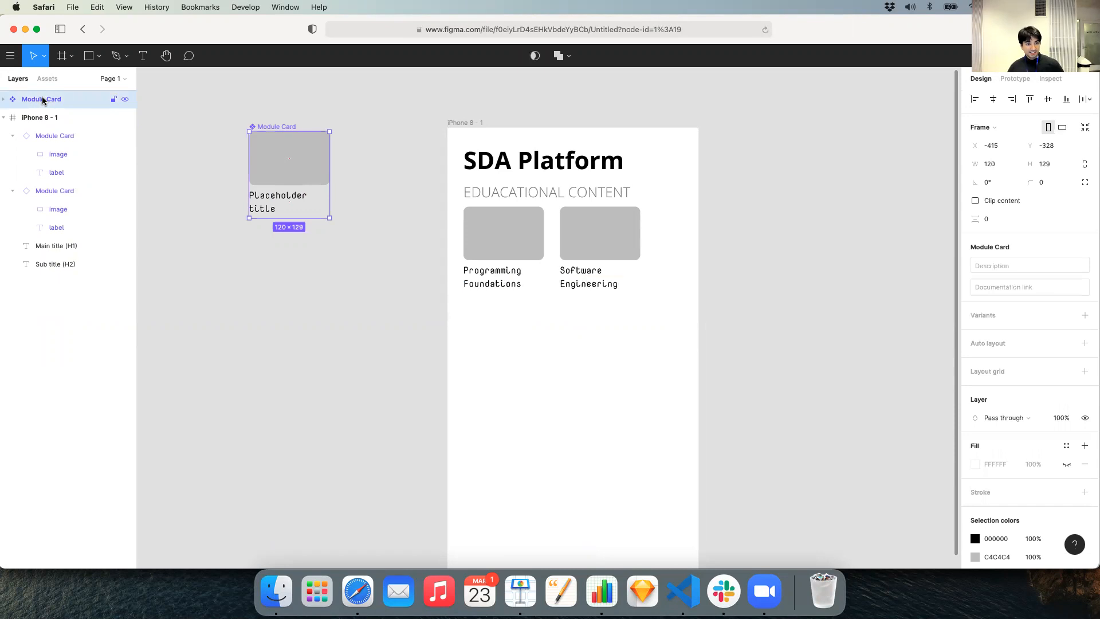
{"action": "key", "text": "ctrl+c"}
{"action": "key", "text": "ctrl+v"}
{"action": "left_click_drag", "start_coordinate": [294, 166], "coordinate": [507, 341]}
Step: Change the third card's label text to "Individual Project" and deselect it
{"action": "double_click", "coordinate": [485, 379]}
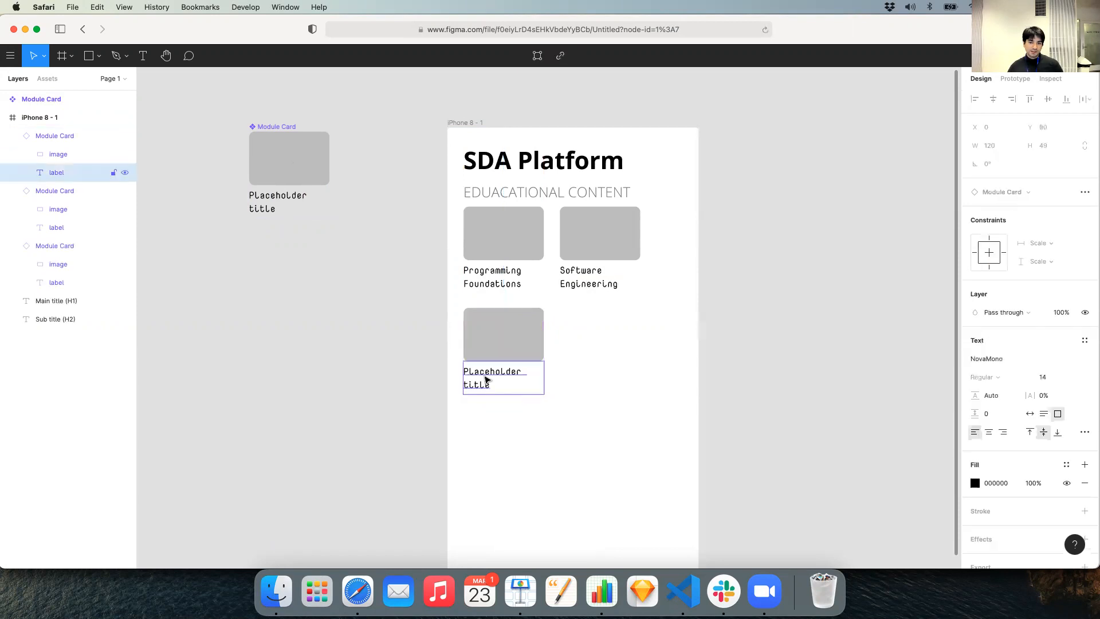
{"action": "double_click", "coordinate": [490, 374]}
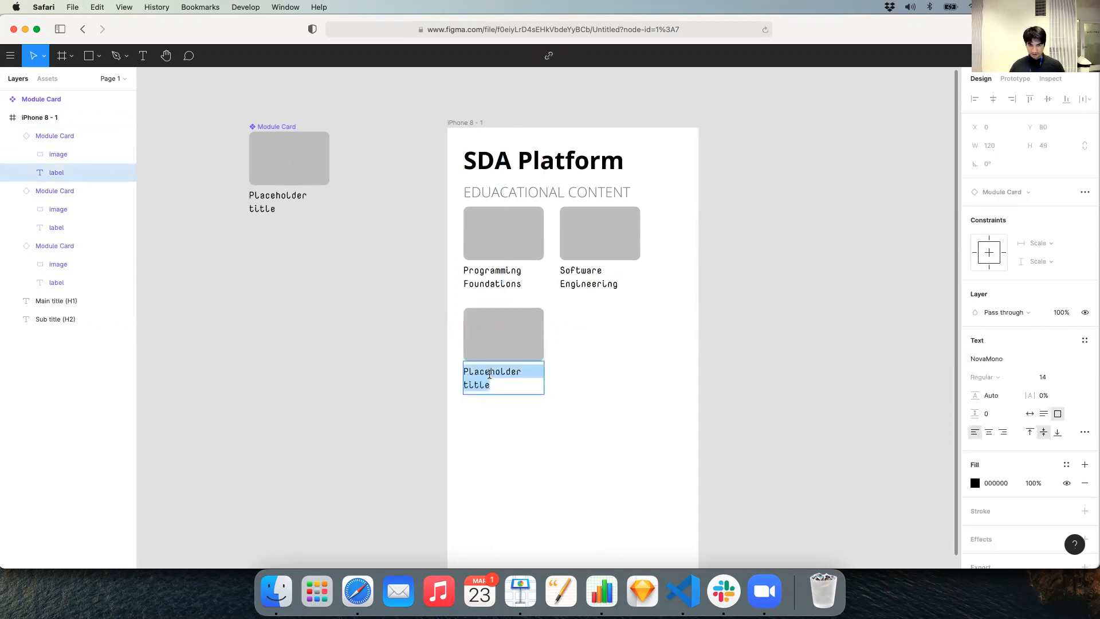
{"action": "type", "text": "Indi"}
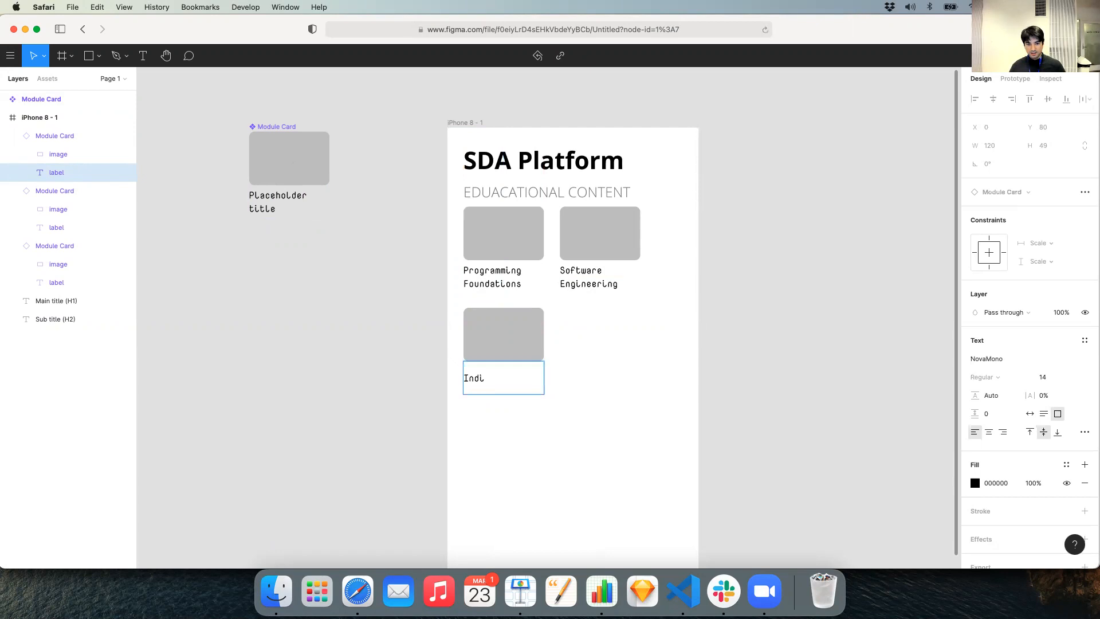
{"action": "type", "text": "vidual Project"}
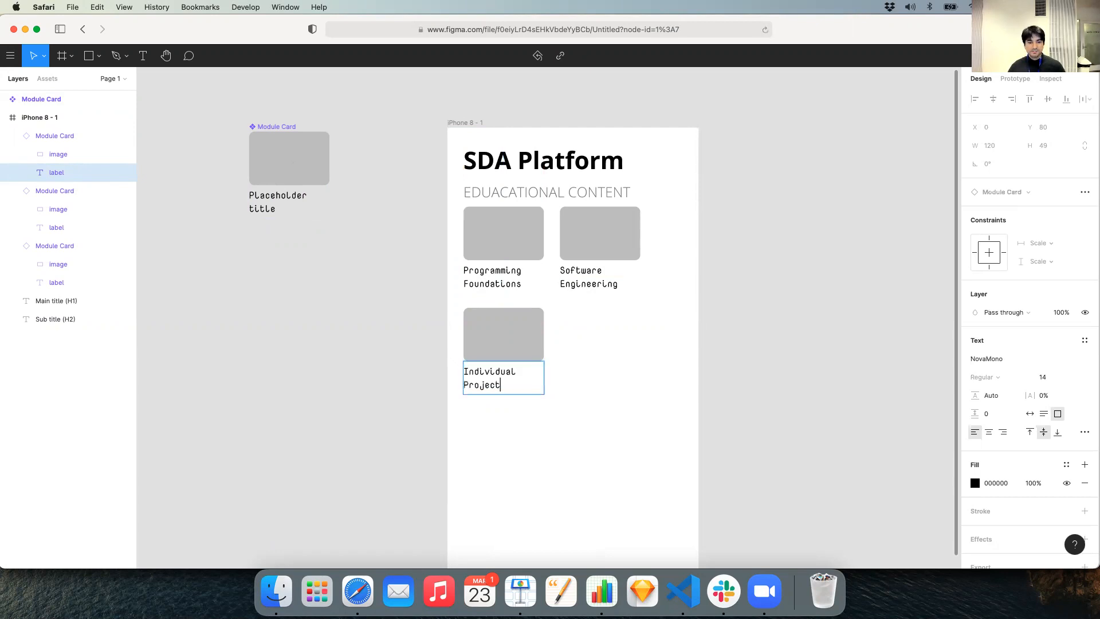
{"action": "key", "text": "Escape"}
{"action": "left_click", "coordinate": [484, 454]}
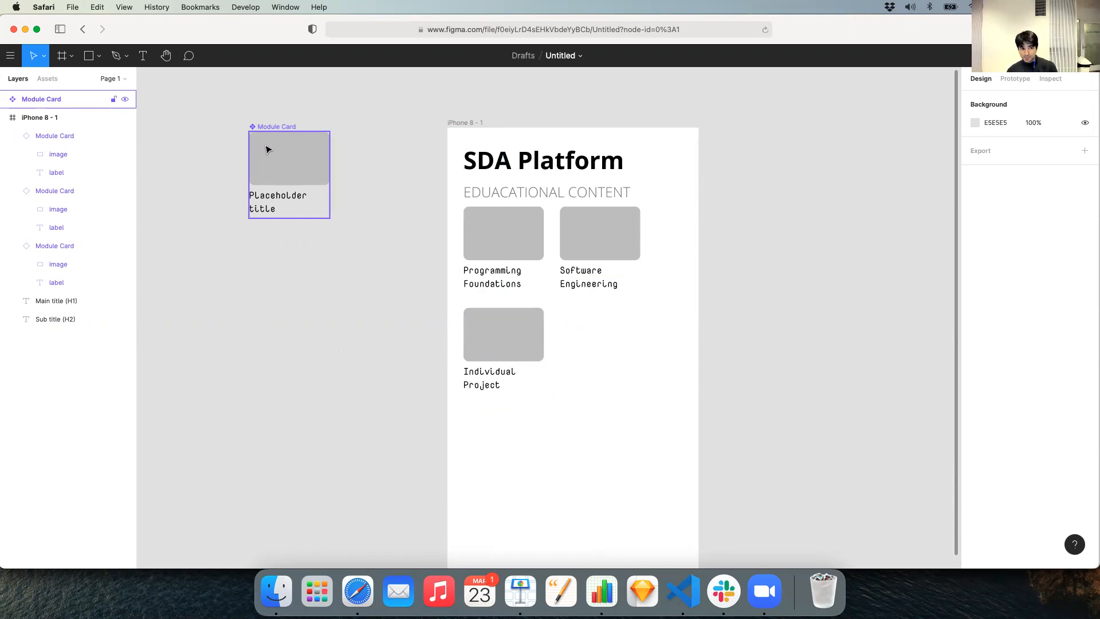
Step: Expand the Module Card component, select its image layer and start placing an image from a file
{"action": "left_click", "coordinate": [4, 99]}
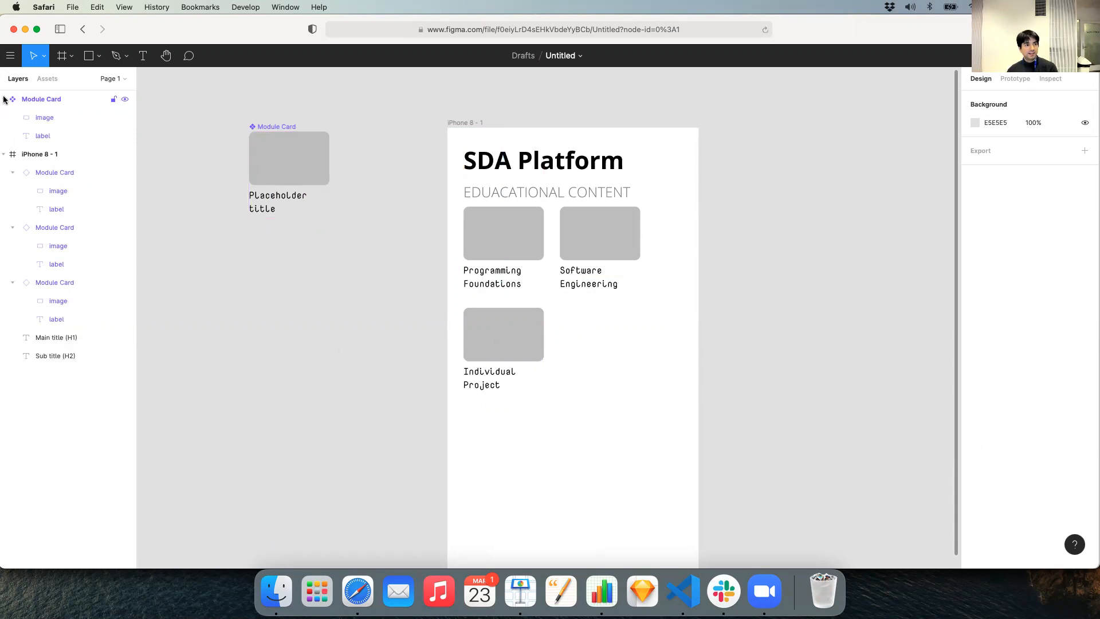
{"action": "left_click", "coordinate": [56, 117]}
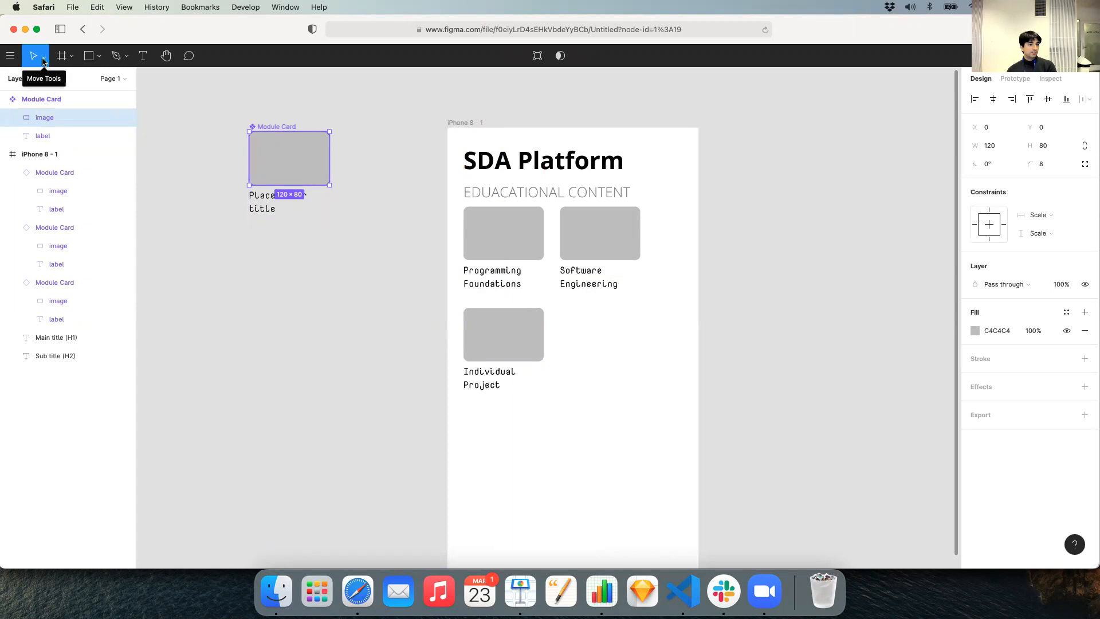
{"action": "left_click", "coordinate": [98, 60]}
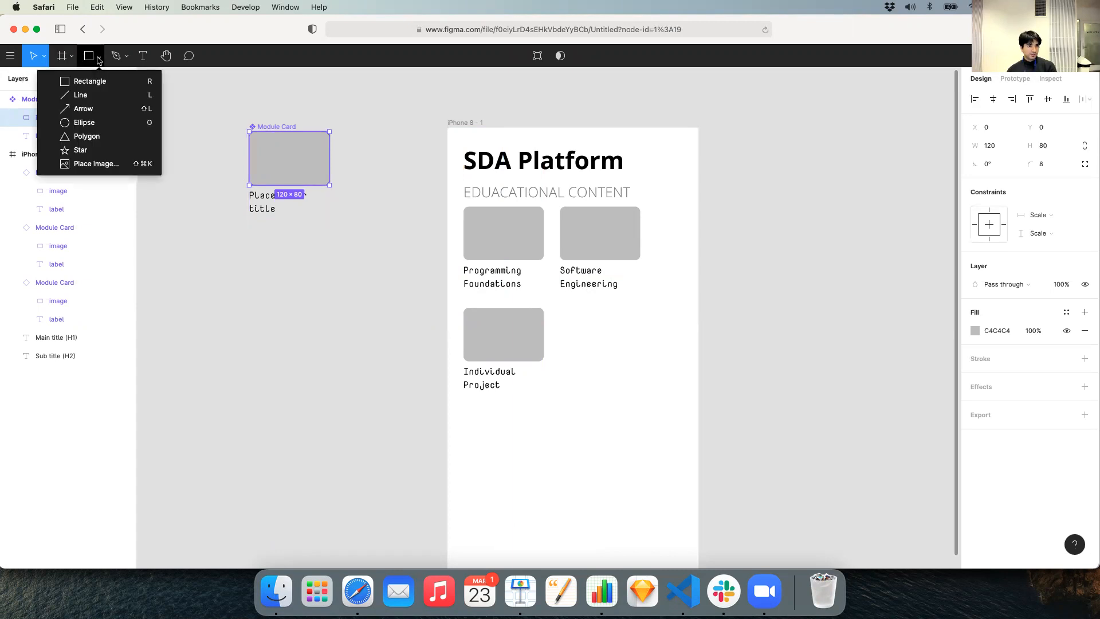
{"action": "left_click", "coordinate": [98, 164]}
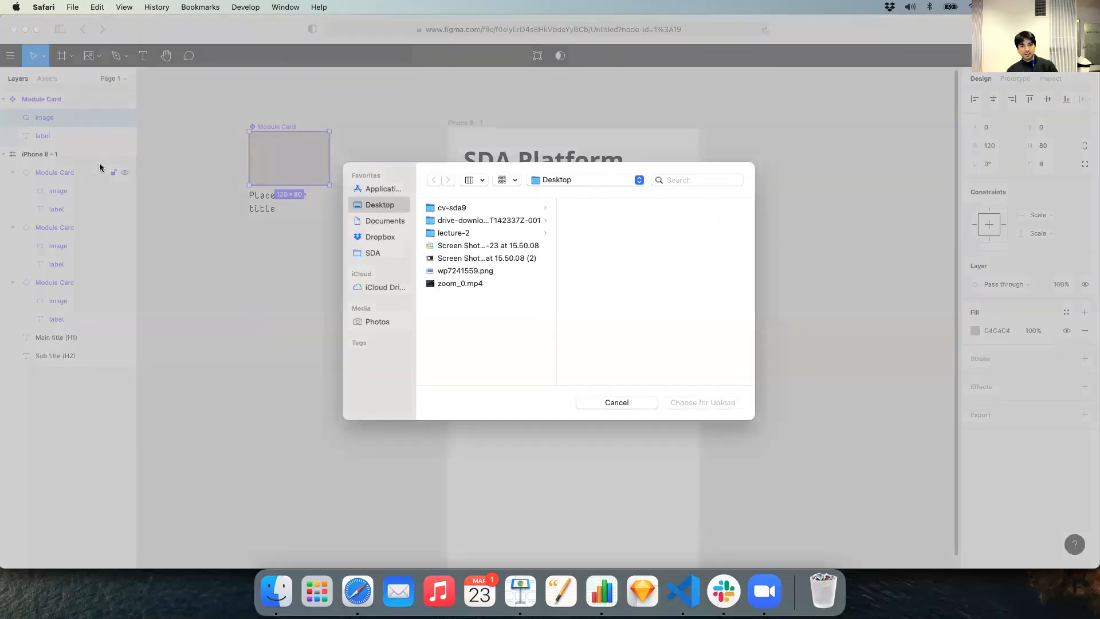
Step: Browse the SDA folder to 2 design, assets, illustrations and open the SDA 9 illustrations folder
{"action": "left_click", "coordinate": [382, 255]}
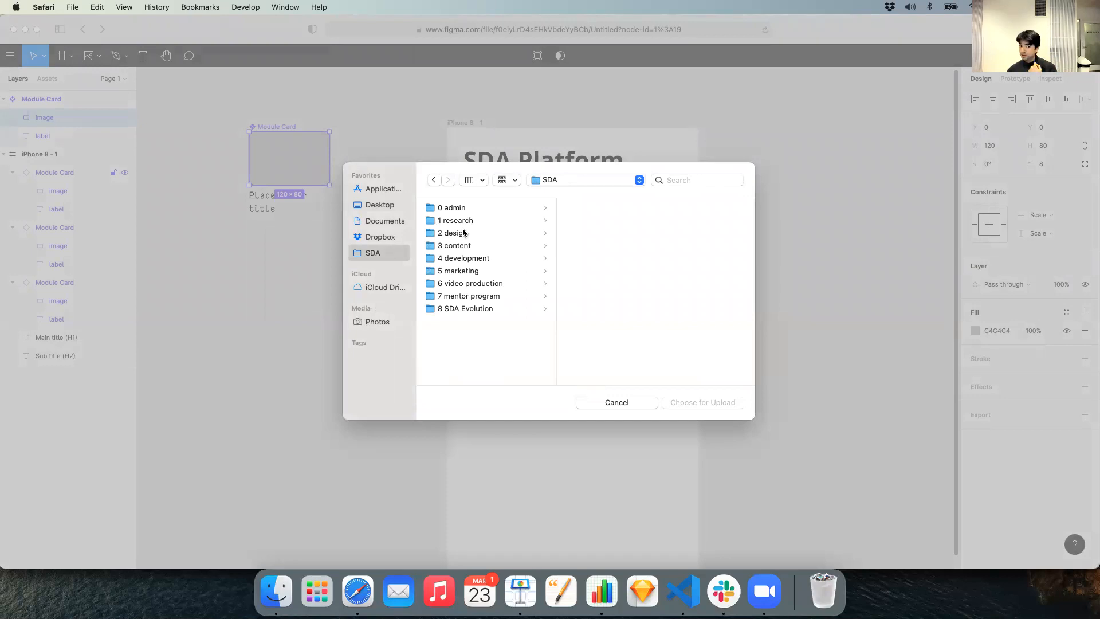
{"action": "left_click", "coordinate": [370, 237]}
{"action": "left_click", "coordinate": [372, 250]}
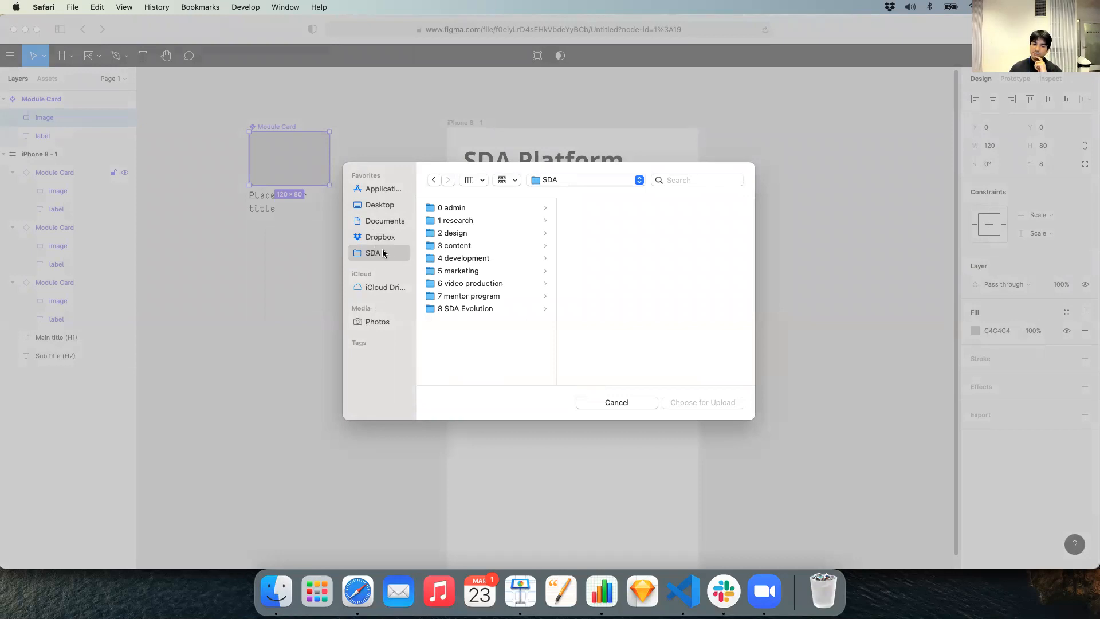
{"action": "left_click", "coordinate": [472, 247]}
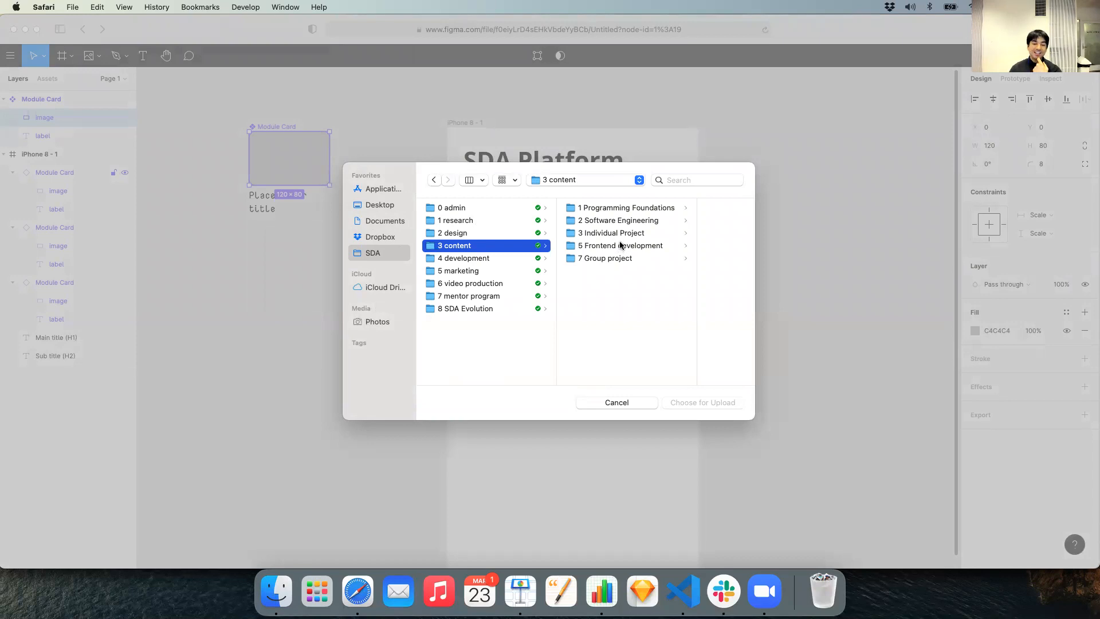
{"action": "left_click", "coordinate": [485, 233]}
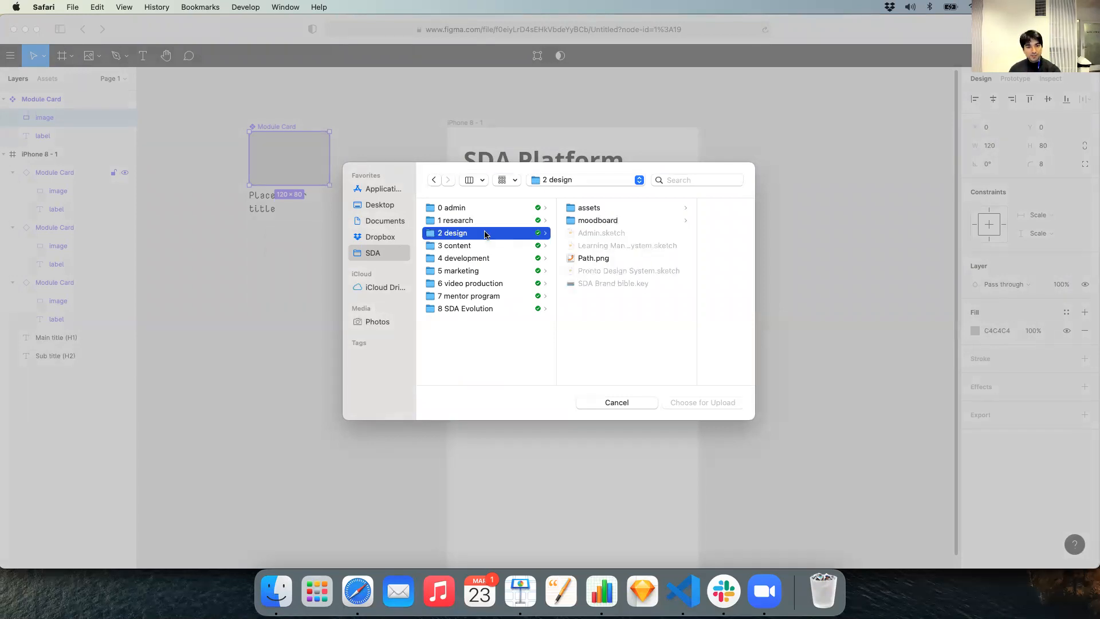
{"action": "left_click", "coordinate": [608, 210]}
{"action": "left_click", "coordinate": [651, 220]}
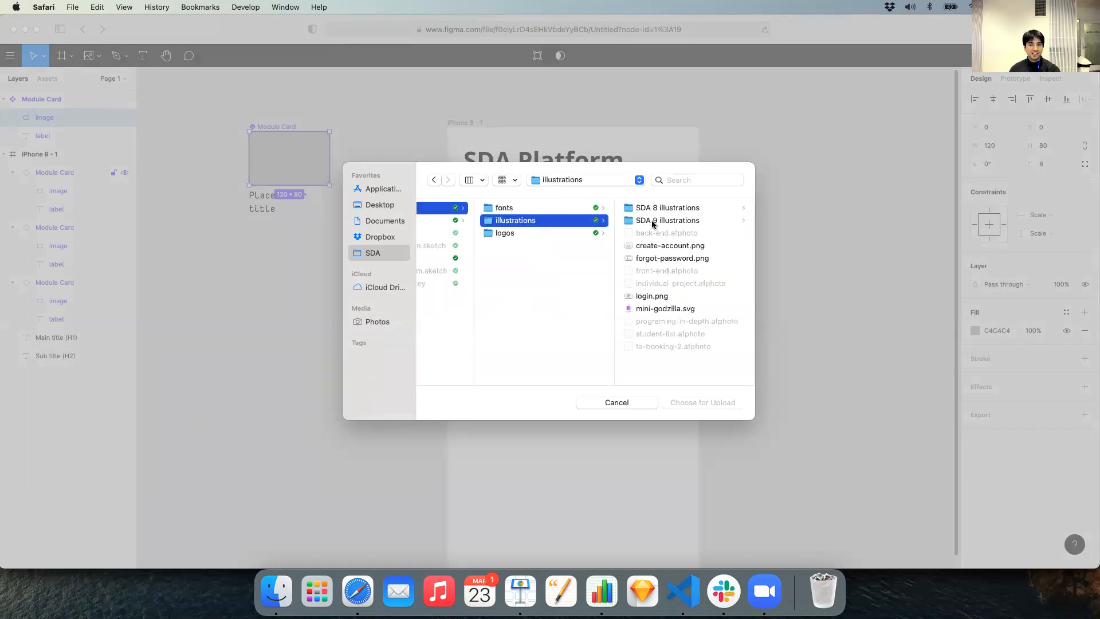
{"action": "left_click", "coordinate": [650, 220]}
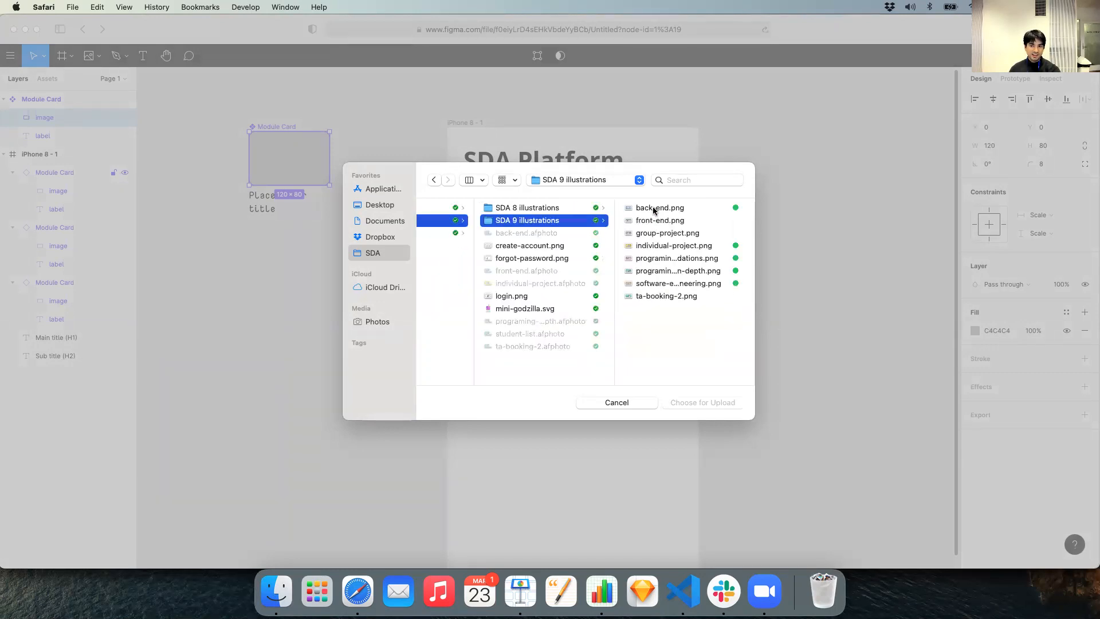
Step: Preview the illustrations, choose ta-booking-2.png for upload and place it on the canvas below the Module Card component
{"action": "left_click", "coordinate": [651, 206]}
{"action": "key", "text": "Down"}
{"action": "key", "text": "Down"}
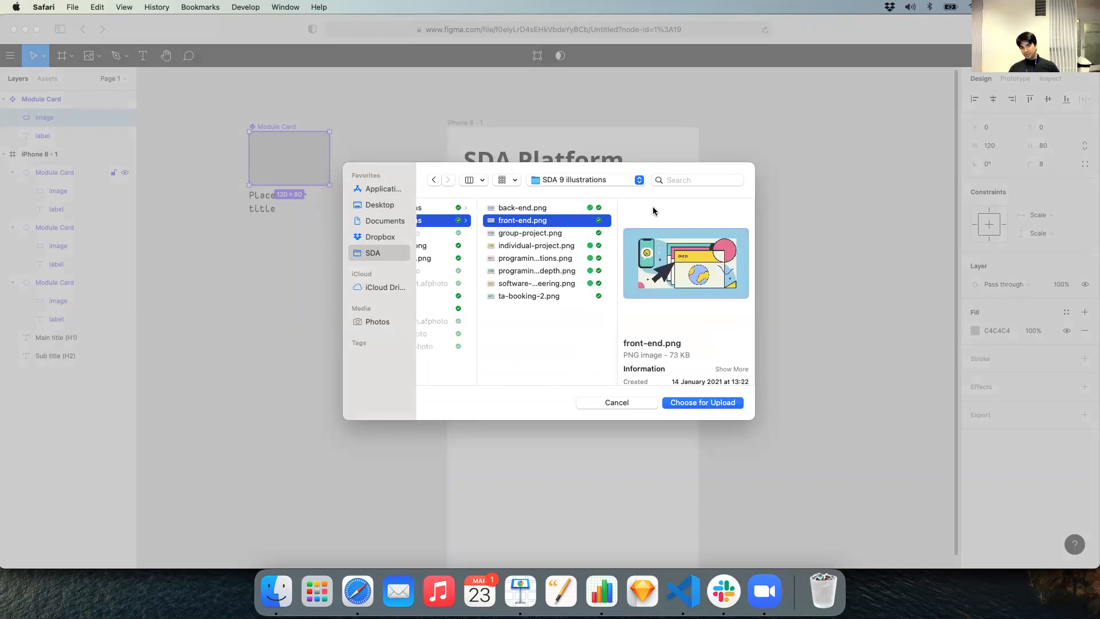
{"action": "key", "text": "Up"}
{"action": "left_click", "coordinate": [534, 234]}
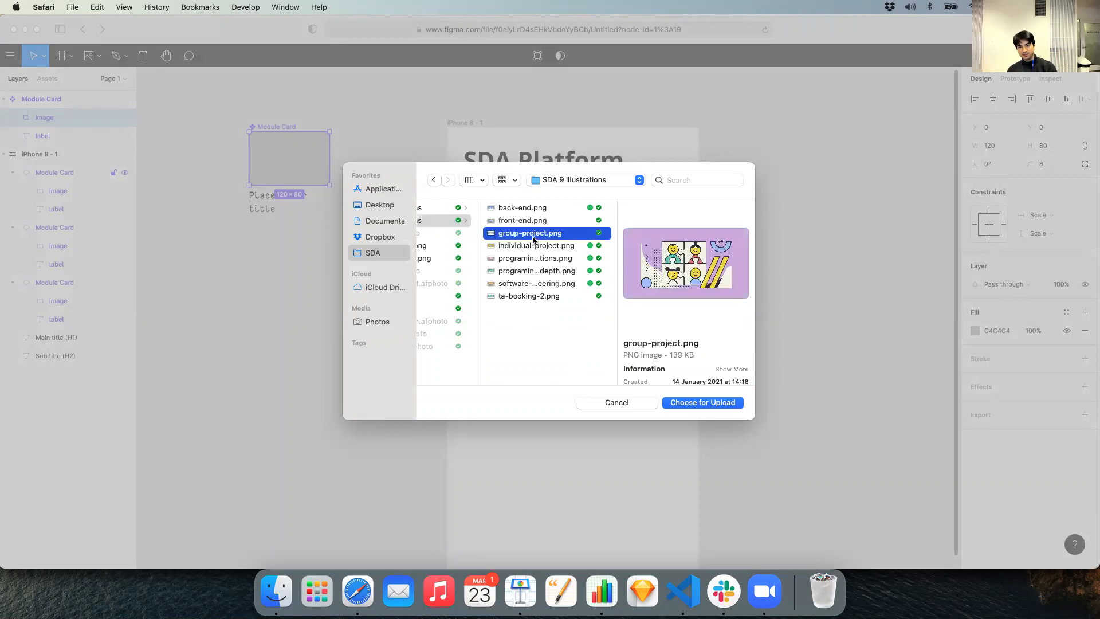
{"action": "left_click", "coordinate": [531, 248]}
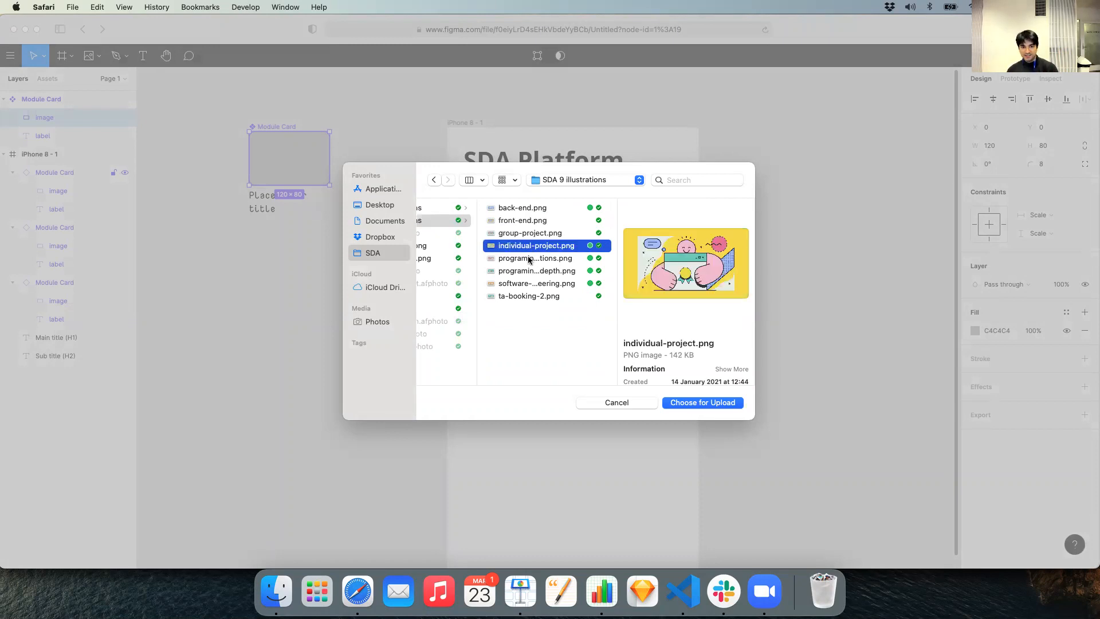
{"action": "left_click", "coordinate": [517, 298]}
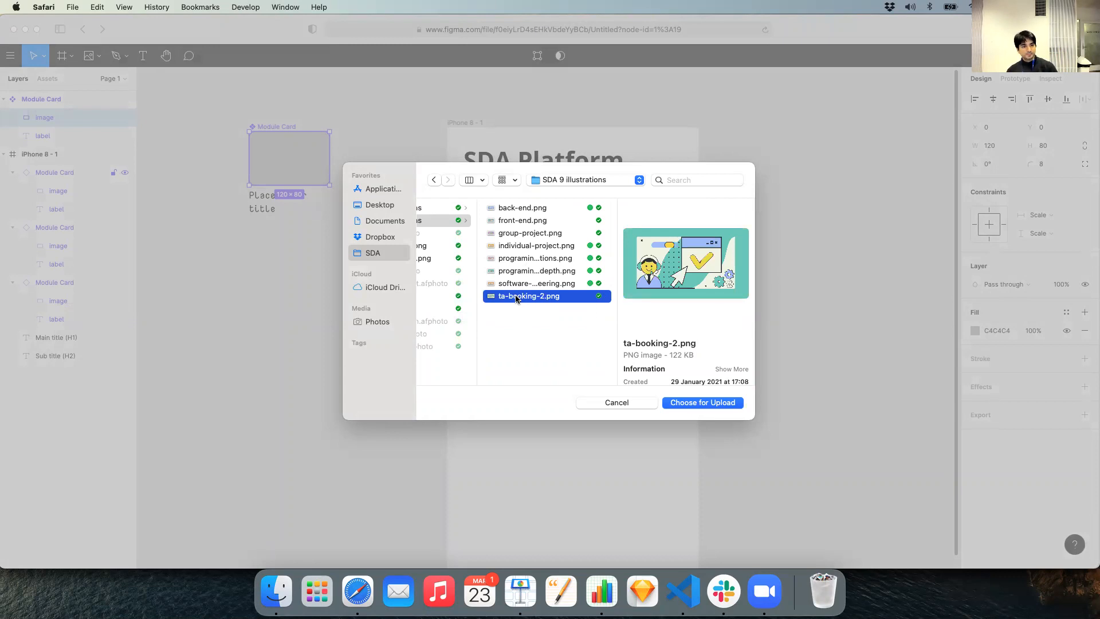
{"action": "double_click", "coordinate": [517, 298]}
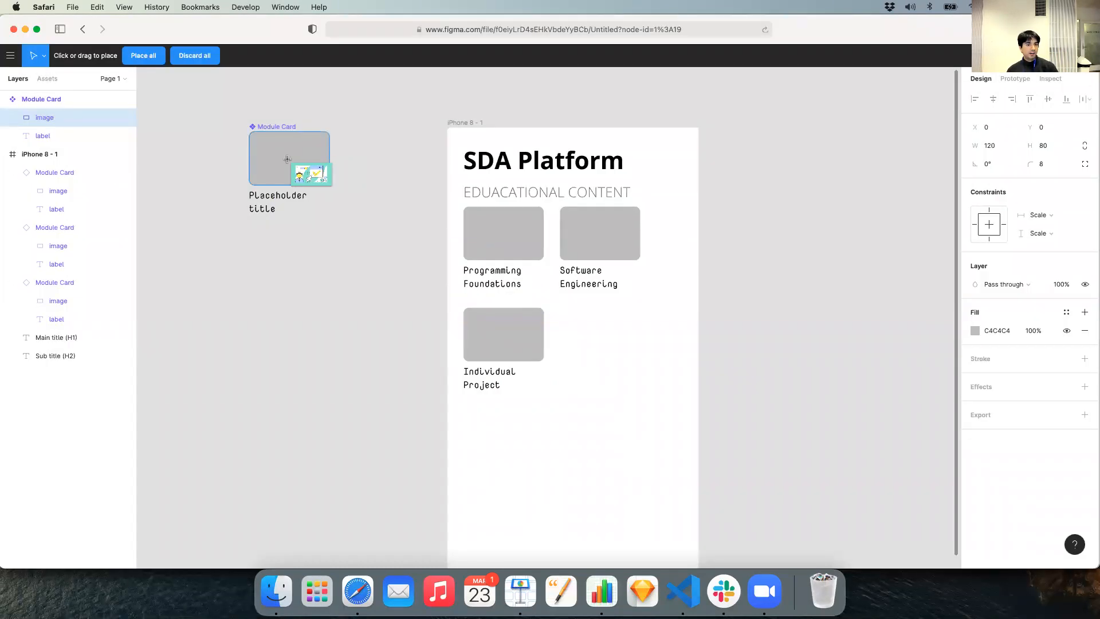
{"action": "left_click", "coordinate": [293, 236]}
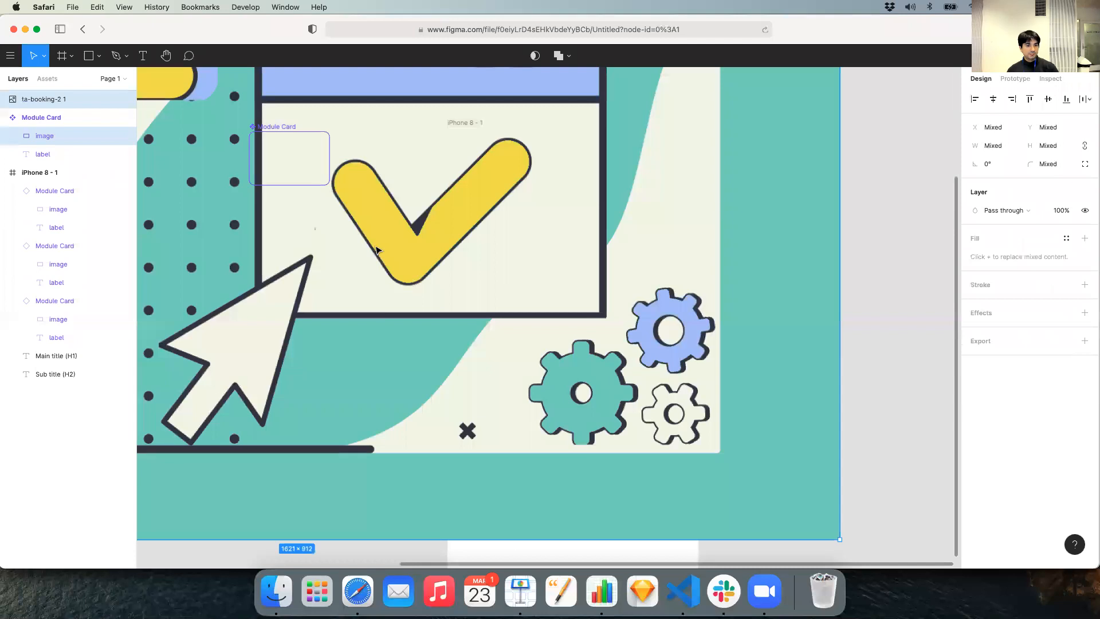
{"action": "scroll", "coordinate": [377, 250], "scroll_direction": "down", "scroll_amount": 5}
{"action": "left_click_drag", "start_coordinate": [297, 270], "coordinate": [498, 379]}
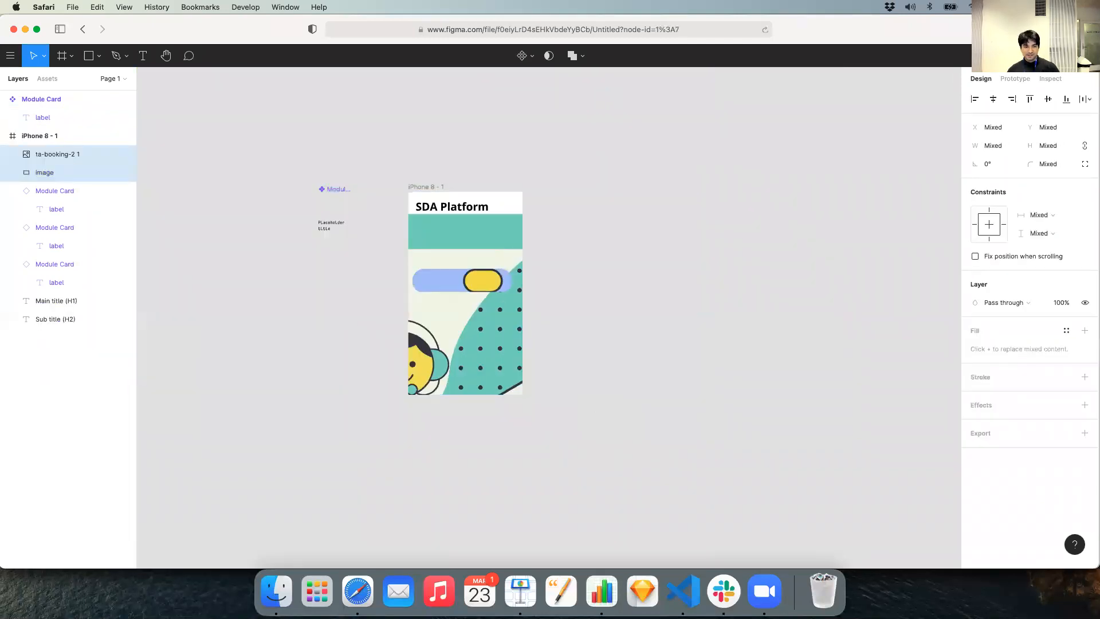
{"action": "key", "text": "super+z"}
Step: Scale the placed illustration and the selected image layer down together to about 608 × 341, then deselect them
{"action": "left_click_drag", "start_coordinate": [581, 375], "coordinate": [253, 204]}
{"action": "scroll", "coordinate": [237, 175], "scroll_direction": "left", "scroll_amount": 5}
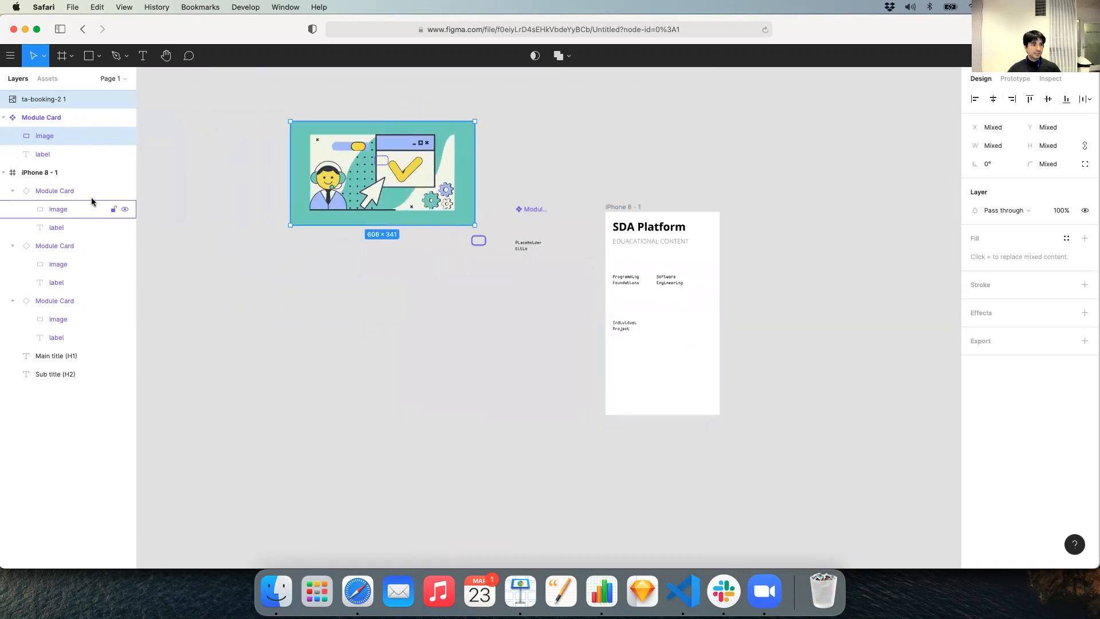
{"action": "left_click", "coordinate": [45, 99]}
{"action": "left_click", "coordinate": [189, 177]}
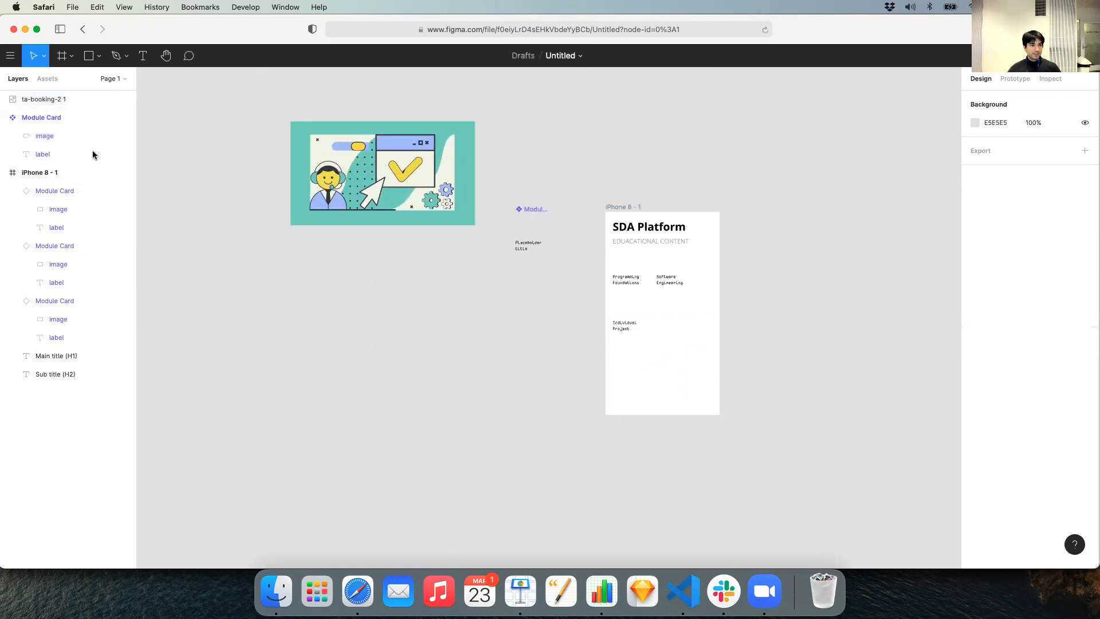
Step: Move the ta-booking-2 1 layer into Module Card above the image layer and position it over the component at about X -430, Y -138
{"action": "left_click", "coordinate": [66, 102]}
{"action": "left_click_drag", "start_coordinate": [61, 103], "coordinate": [97, 127]}
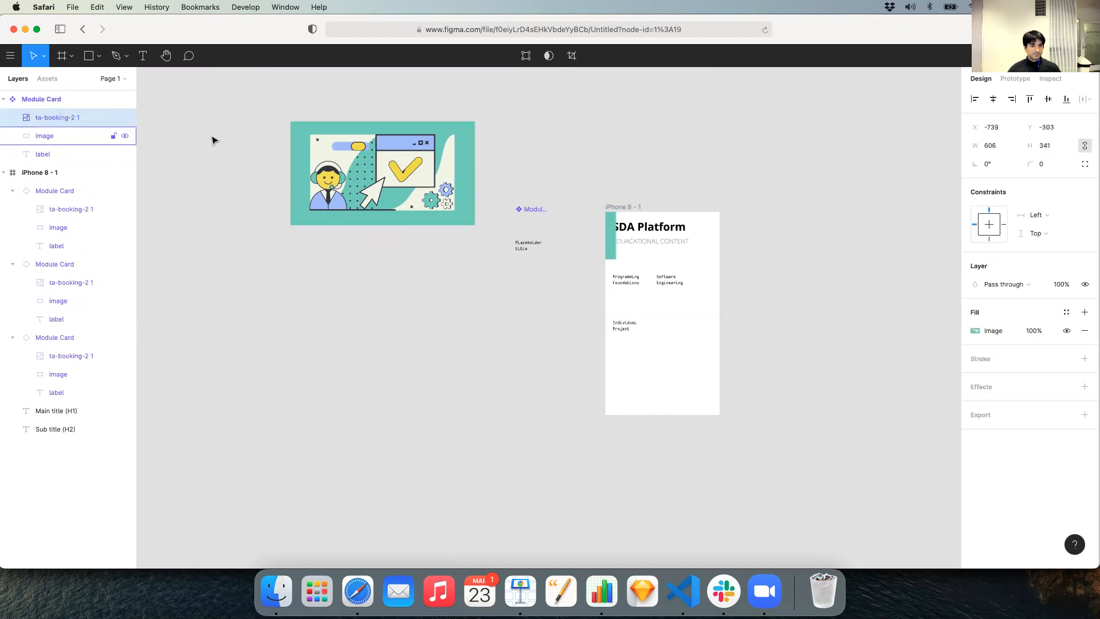
{"action": "scroll", "coordinate": [393, 146], "scroll_direction": "up", "scroll_amount": 5}
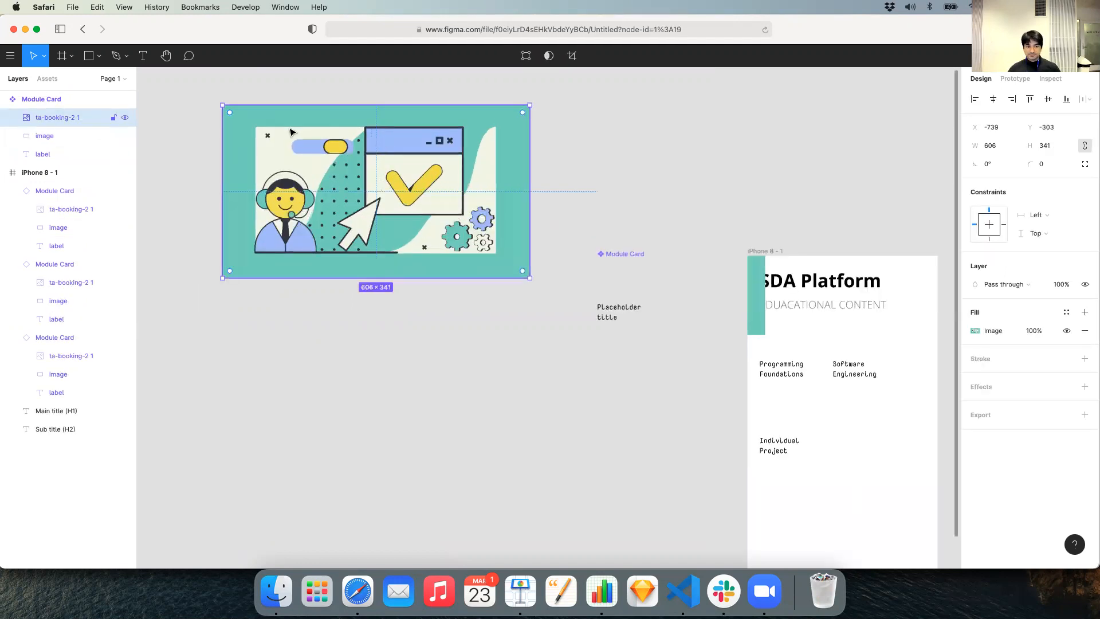
{"action": "left_click_drag", "start_coordinate": [291, 132], "coordinate": [446, 212]}
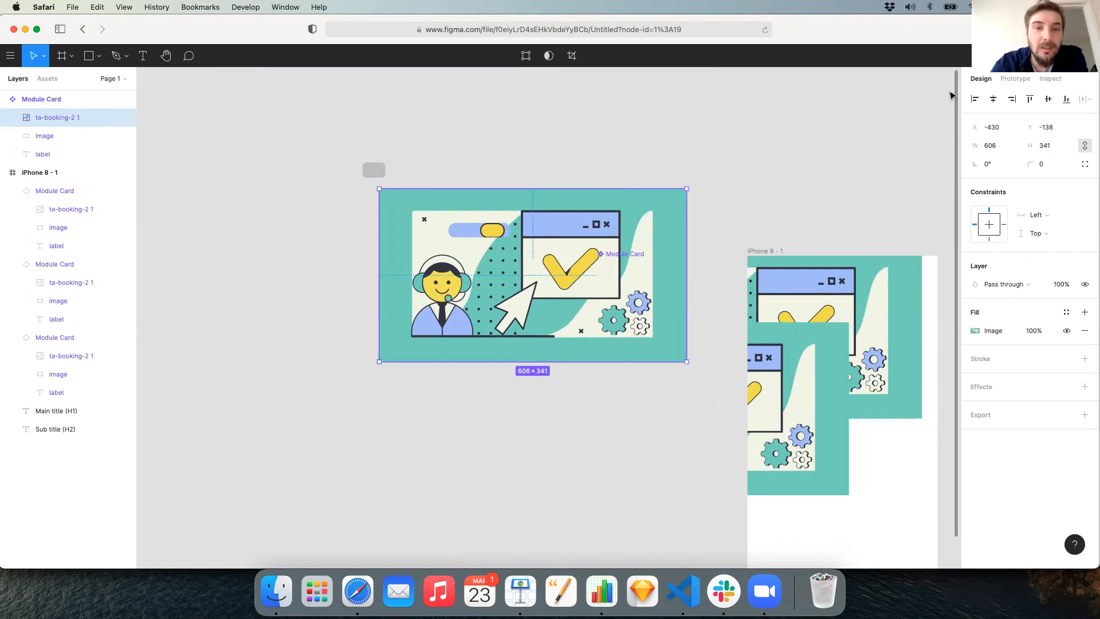
Step: Open the icons8.com website in a new browser tab
{"action": "key", "text": "super+t"}
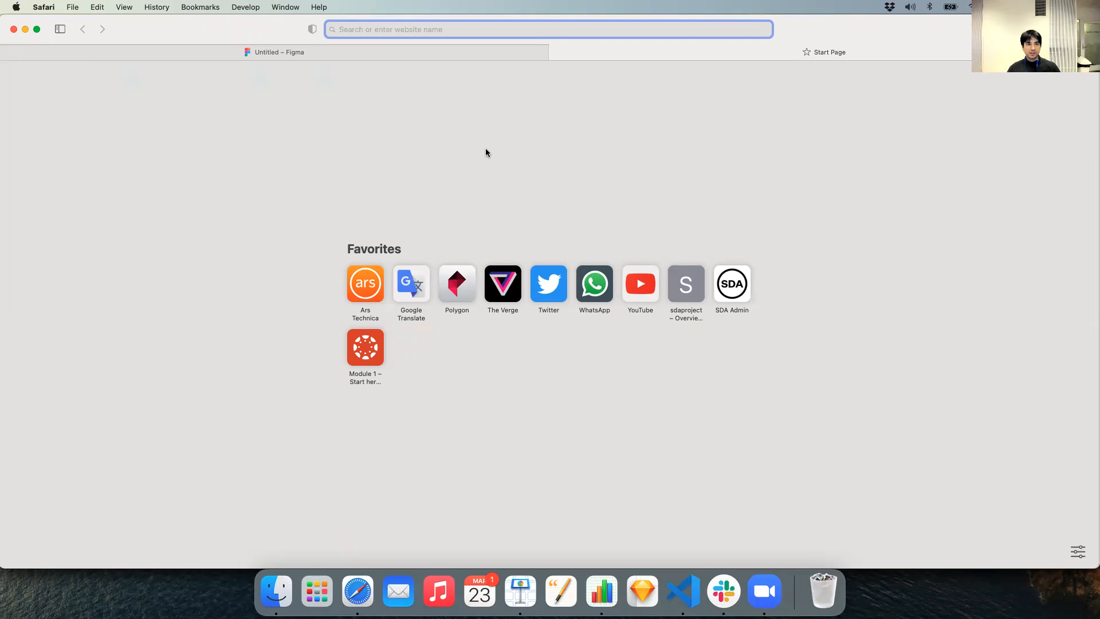
{"action": "type", "text": "icons8"}
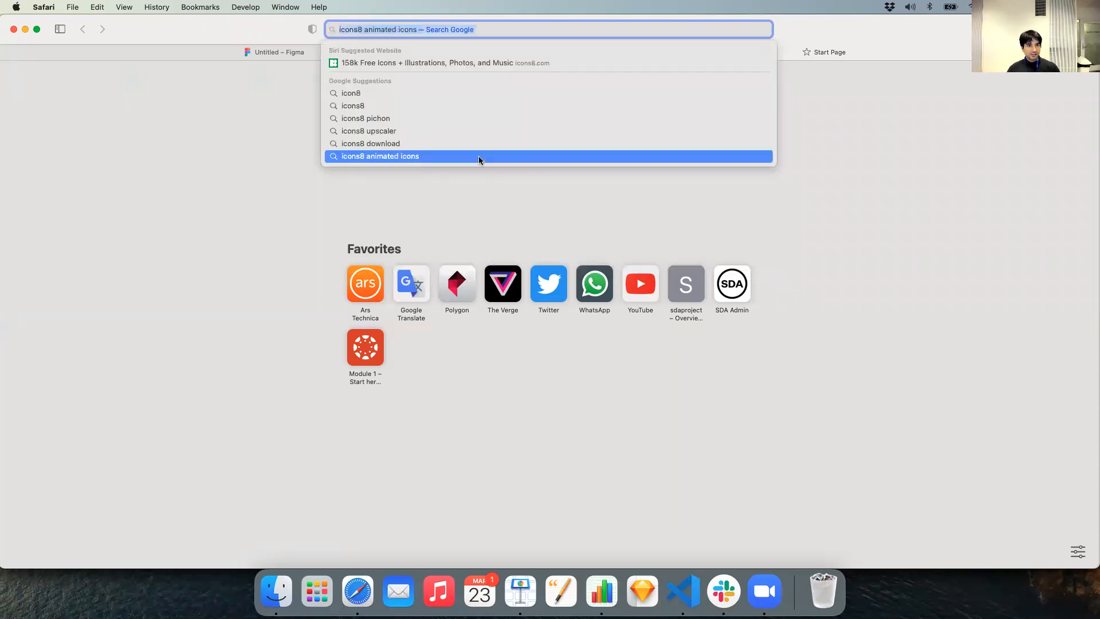
{"action": "key", "text": "BackSpace"}
{"action": "key", "text": "BackSpace"}
{"action": "key", "text": "BackSpace"}
{"action": "key", "text": "BackSpace"}
{"action": "key", "text": "BackSpace"}
{"action": "key", "text": "BackSpace"}
{"action": "key", "text": "BackSpace"}
{"action": "key", "text": "BackSpace"}
{"action": "key", "text": "BackSpace"}
{"action": "key", "text": "BackSpace"}
{"action": "key", "text": "BackSpace"}
{"action": "key", "text": "BackSpace"}
{"action": "key", "text": "BackSpace"}
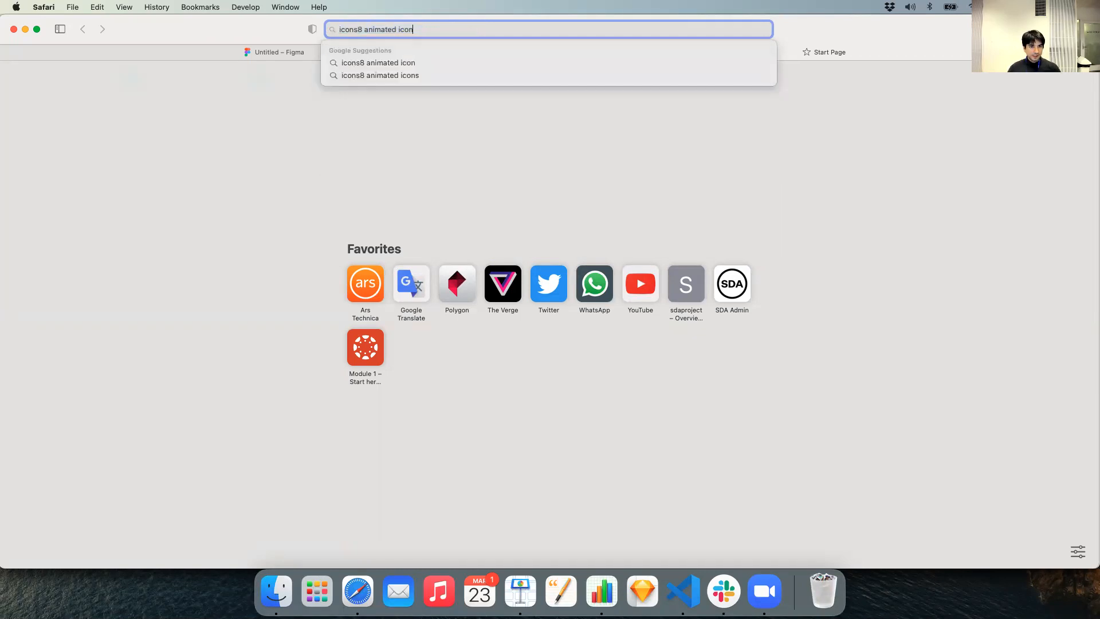
{"action": "key", "text": "BackSpace"}
{"action": "key", "text": "BackSpace"}
{"action": "type", "text": ".com"}
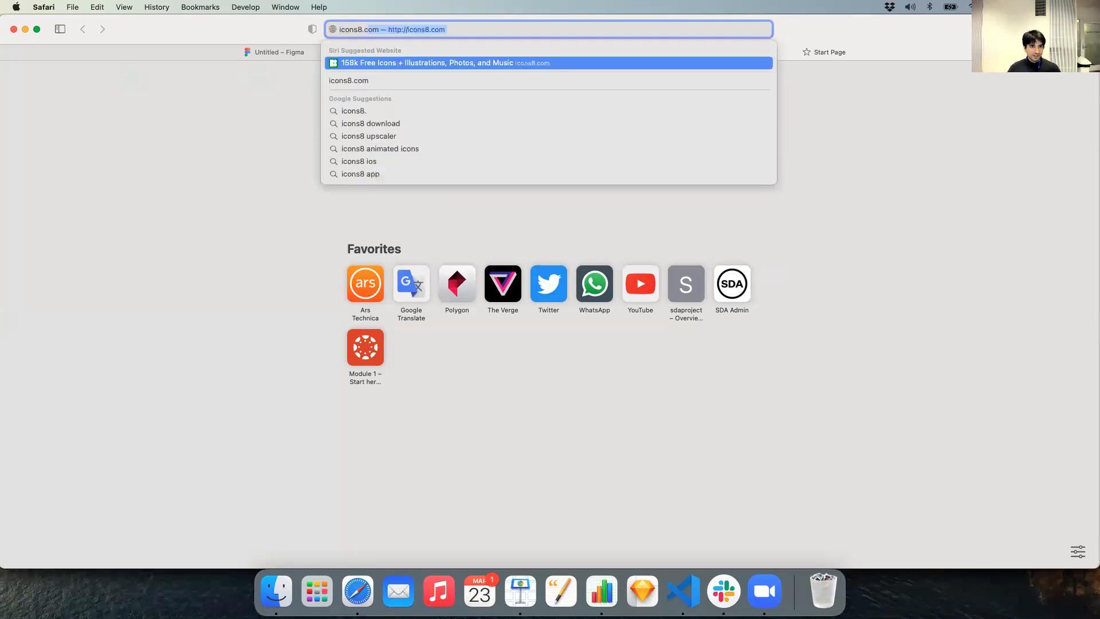
{"action": "key", "text": "Return"}
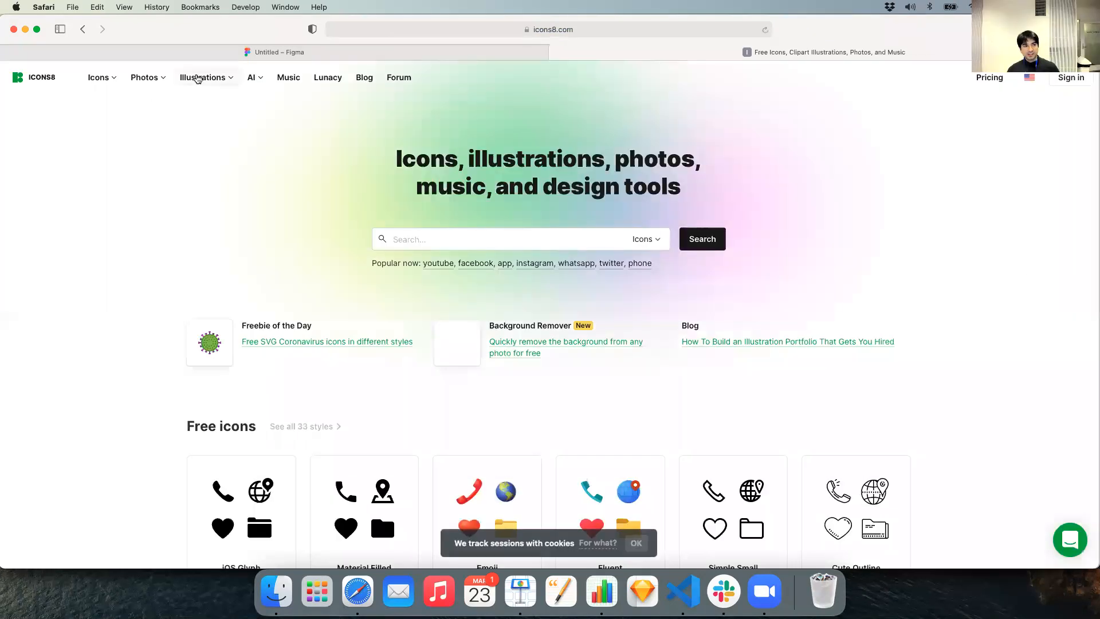
Step: Go to the Ouch! vector illustrations on Icons8 and show all available illustration styles
{"action": "mouse_move", "coordinate": [198, 78]}
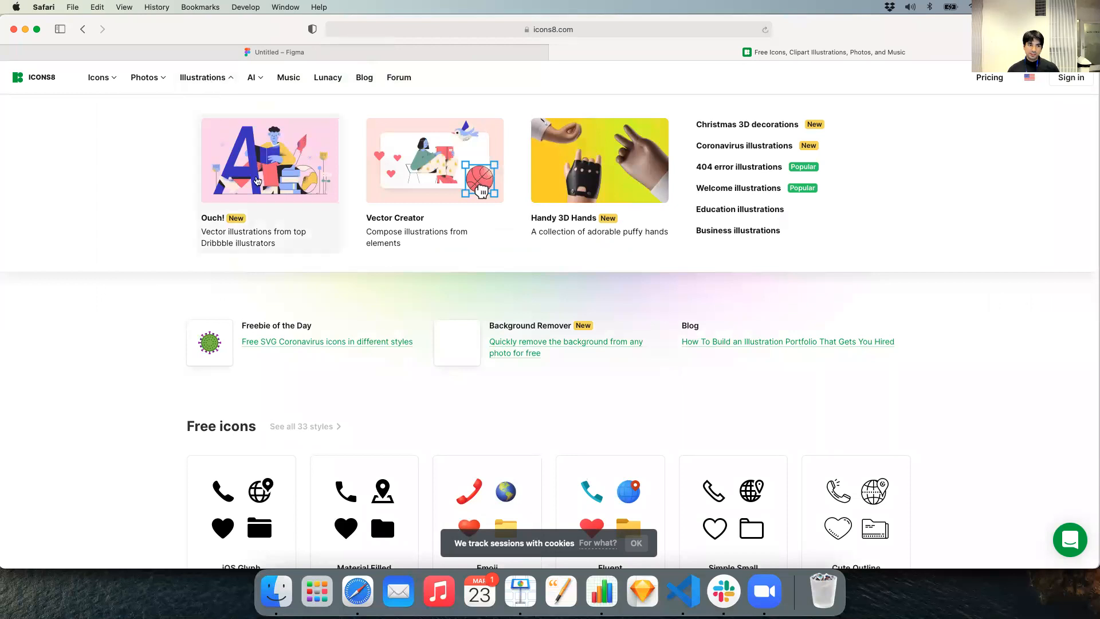
{"action": "left_click", "coordinate": [256, 173]}
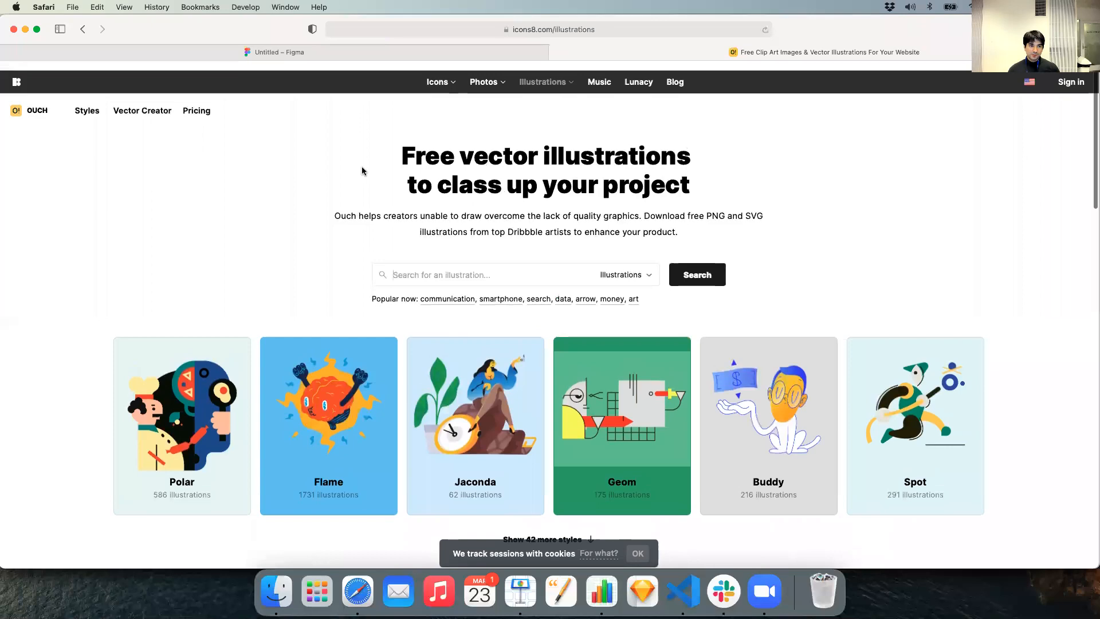
{"action": "scroll", "coordinate": [273, 282], "scroll_direction": "down", "scroll_amount": 10}
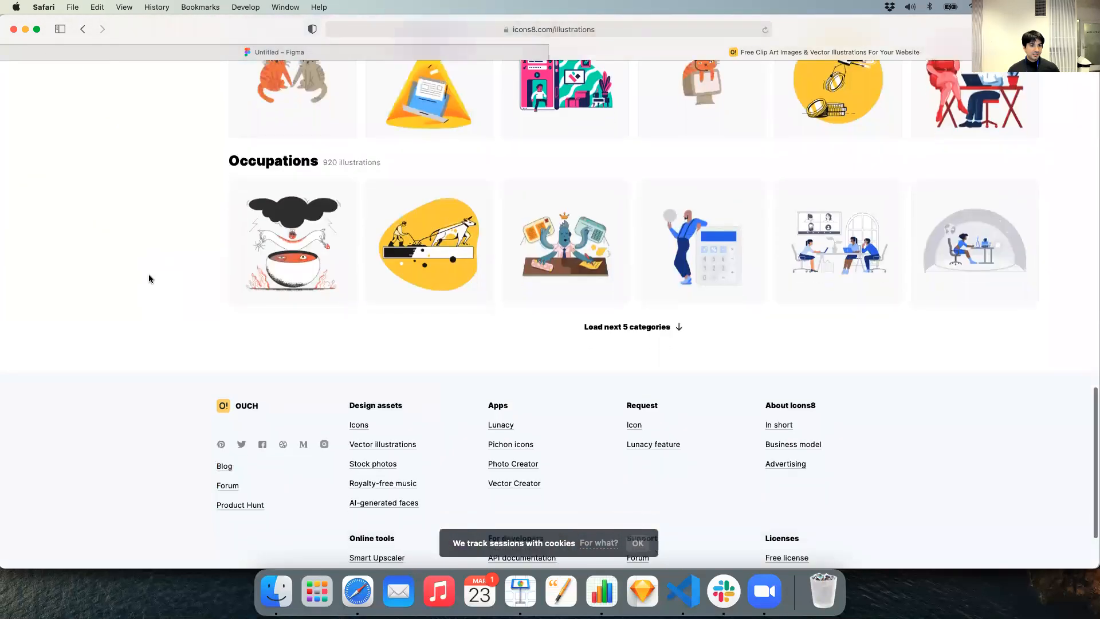
{"action": "scroll", "coordinate": [150, 278], "scroll_direction": "up", "scroll_amount": 10}
{"action": "scroll", "coordinate": [178, 275], "scroll_direction": "down", "scroll_amount": 1}
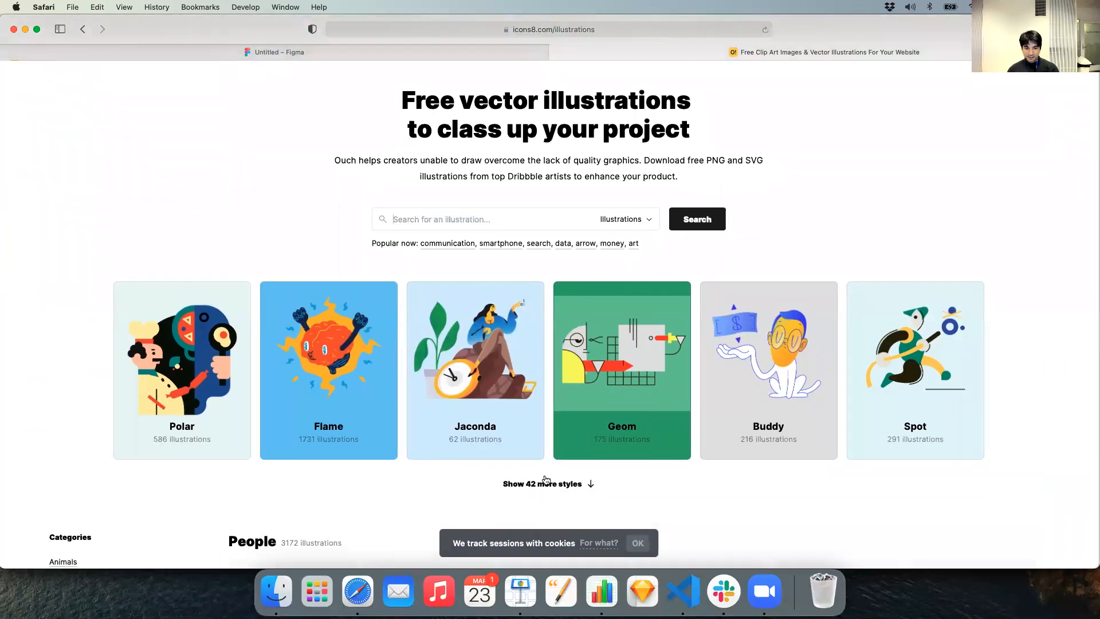
{"action": "left_click", "coordinate": [560, 485]}
{"action": "scroll", "coordinate": [373, 224], "scroll_direction": "down", "scroll_amount": 5}
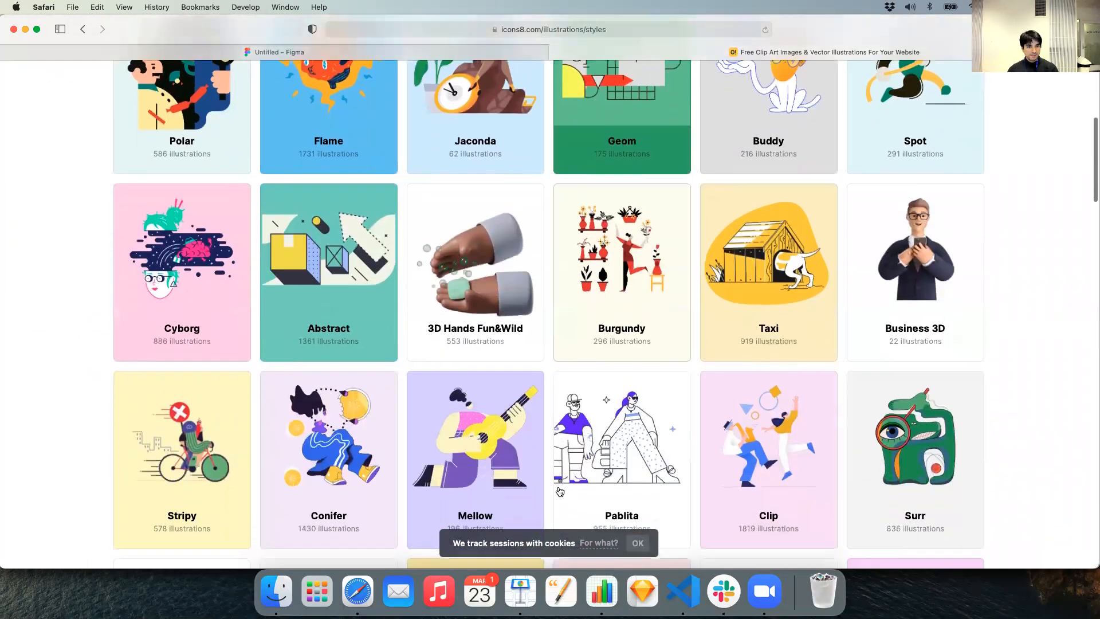
Step: Browse the Abstract style illustrations, view the Family illustration's details and close them again
{"action": "left_click", "coordinate": [373, 224]}
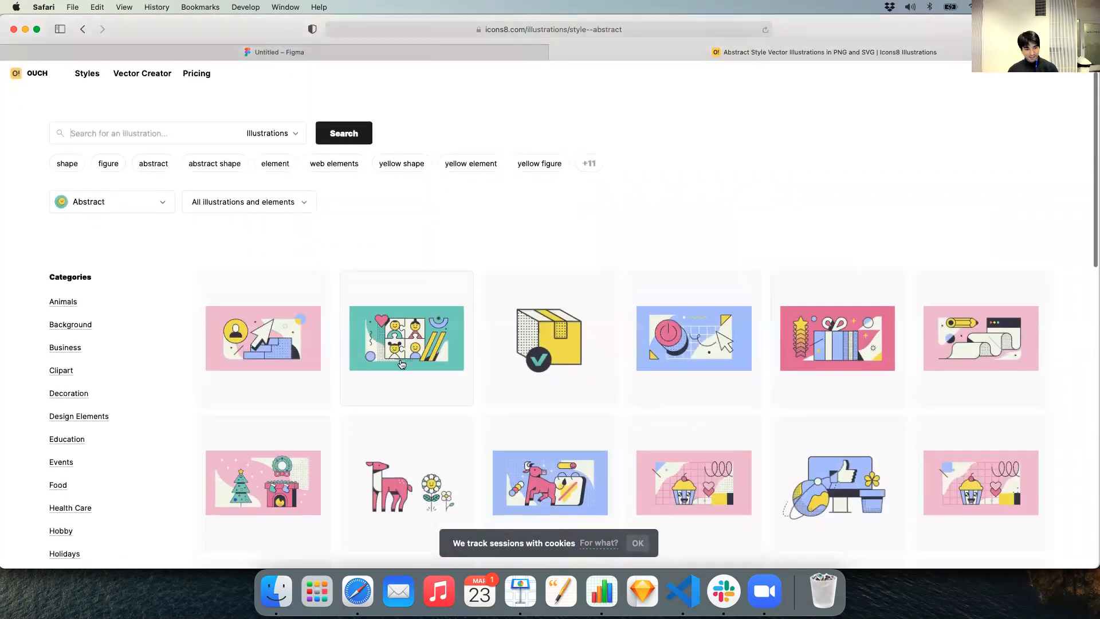
{"action": "scroll", "coordinate": [425, 385], "scroll_direction": "down", "scroll_amount": 3}
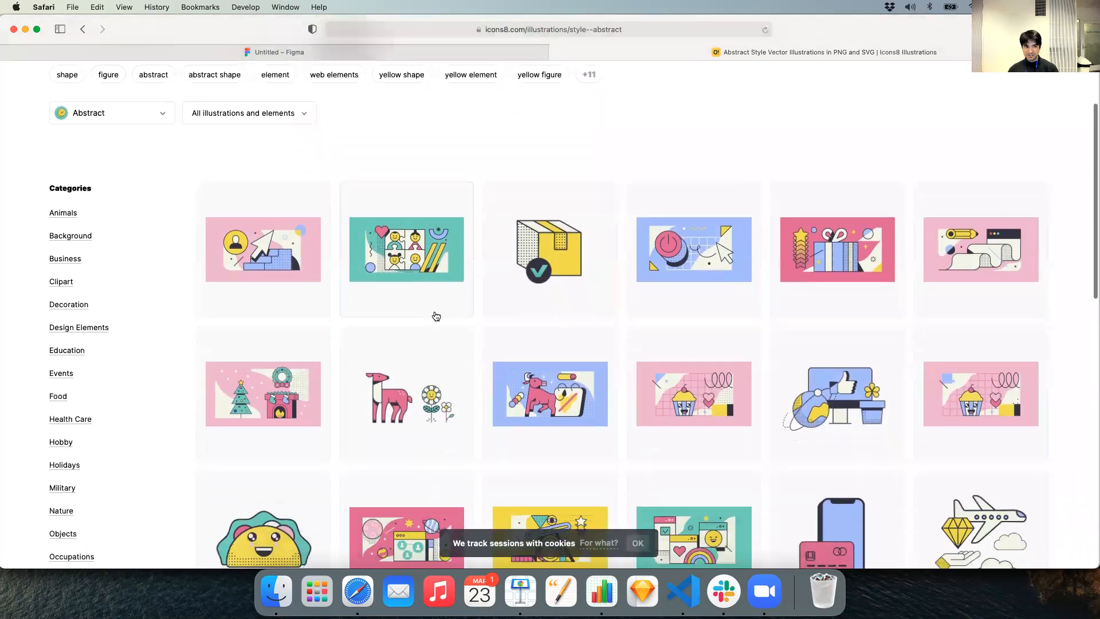
{"action": "scroll", "coordinate": [444, 317], "scroll_direction": "down", "scroll_amount": 2}
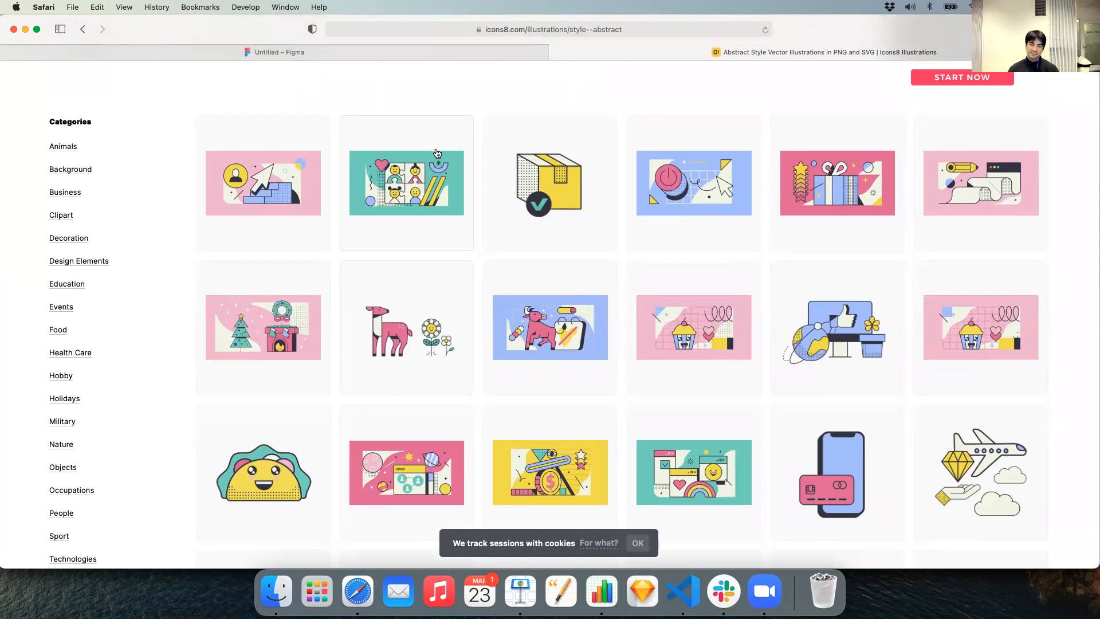
{"action": "scroll", "coordinate": [437, 166], "scroll_direction": "down", "scroll_amount": 10}
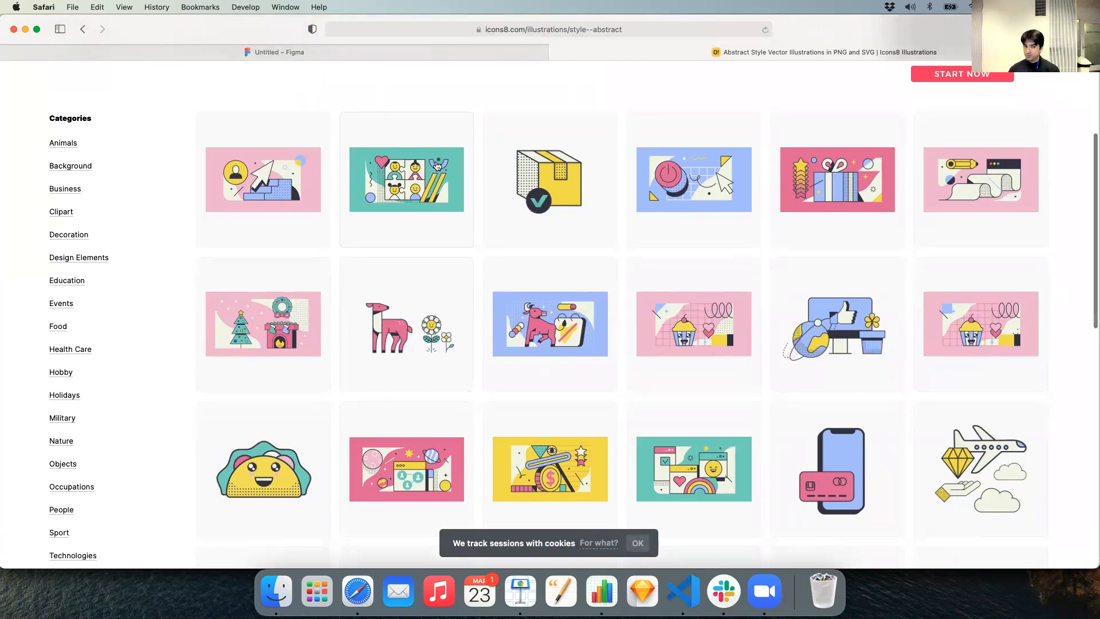
{"action": "scroll", "coordinate": [437, 166], "scroll_direction": "up", "scroll_amount": 10}
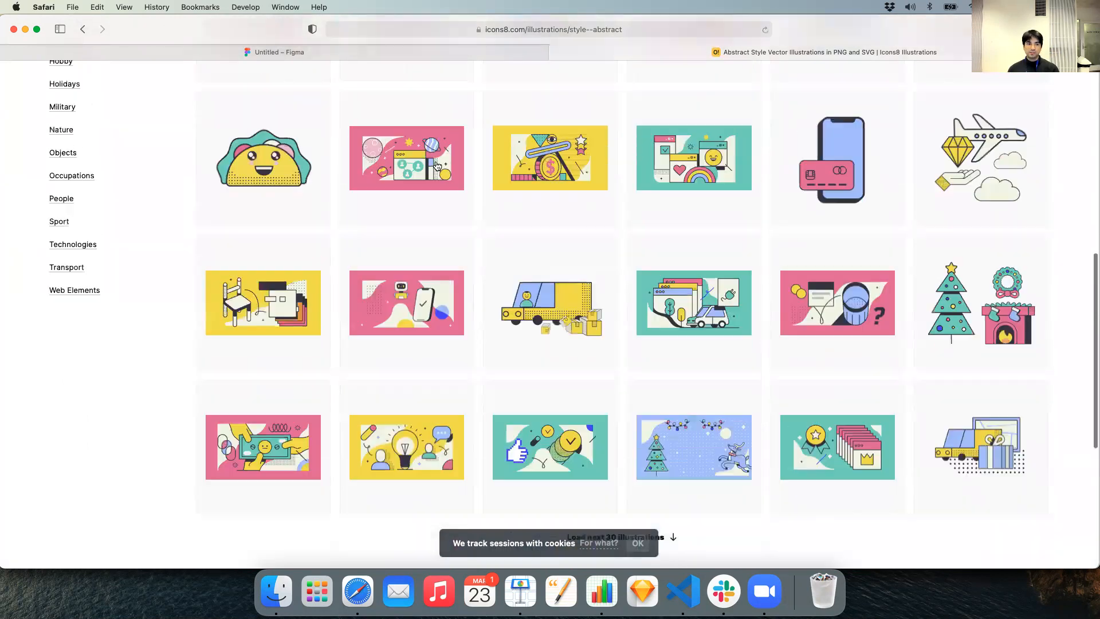
{"action": "left_click", "coordinate": [416, 199]}
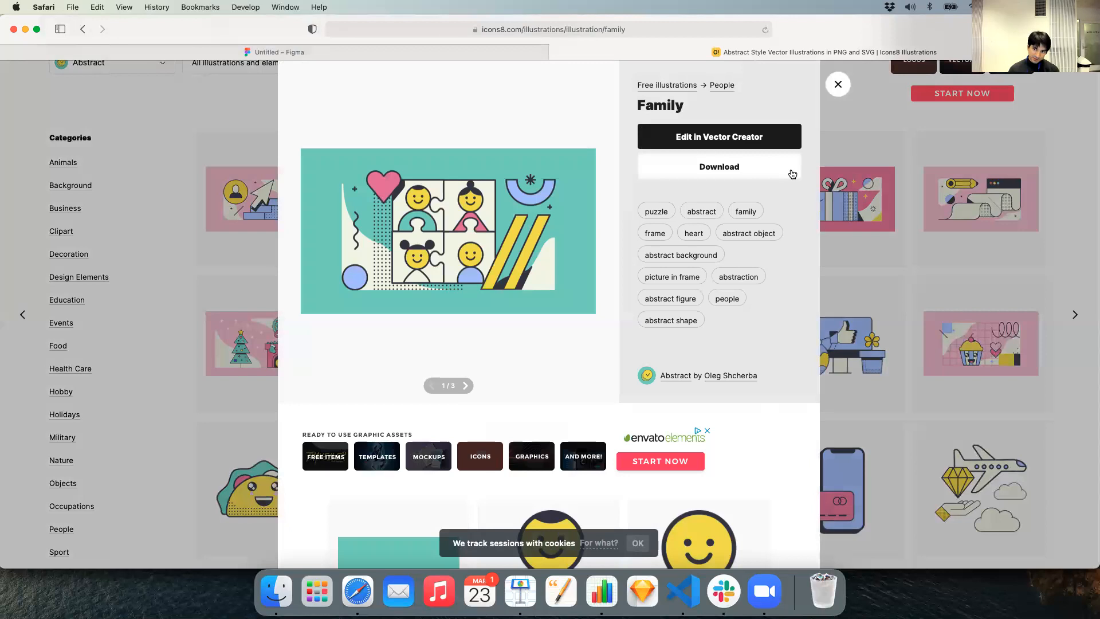
{"action": "left_click", "coordinate": [837, 84]}
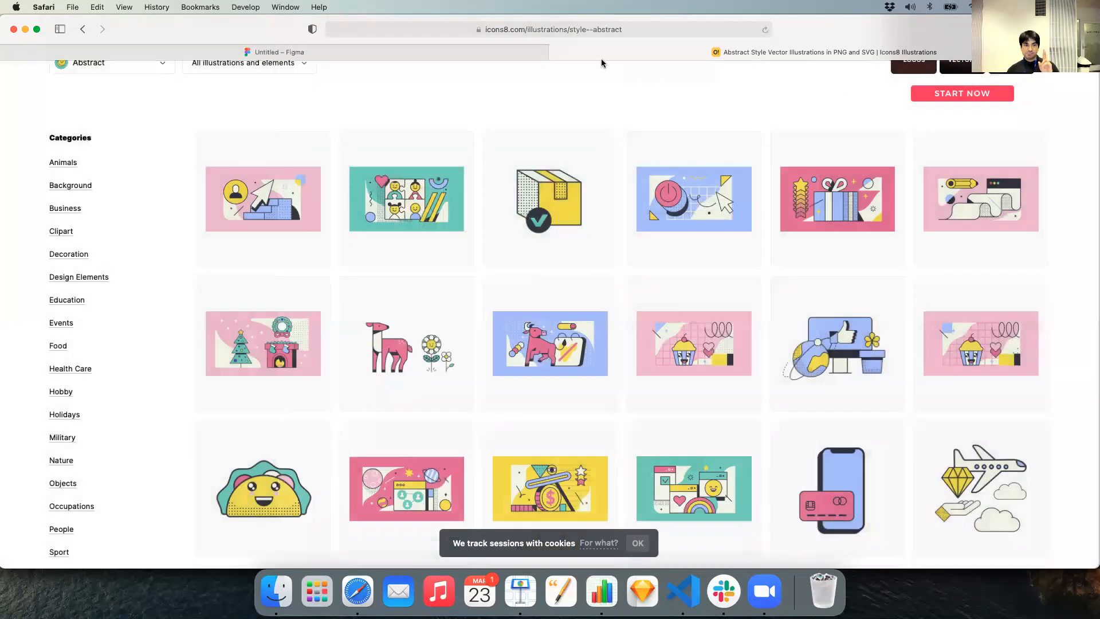
Step: Switch back to the Figma file and delete the gray image layer from the Module Card component
{"action": "left_click", "coordinate": [522, 52]}
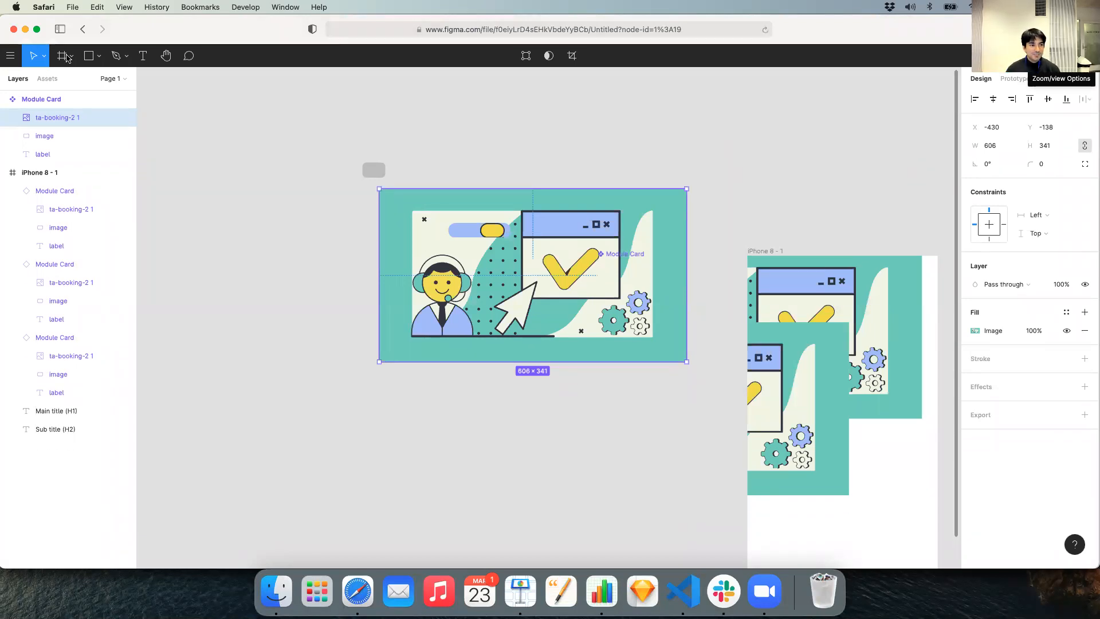
{"action": "left_click", "coordinate": [46, 136]}
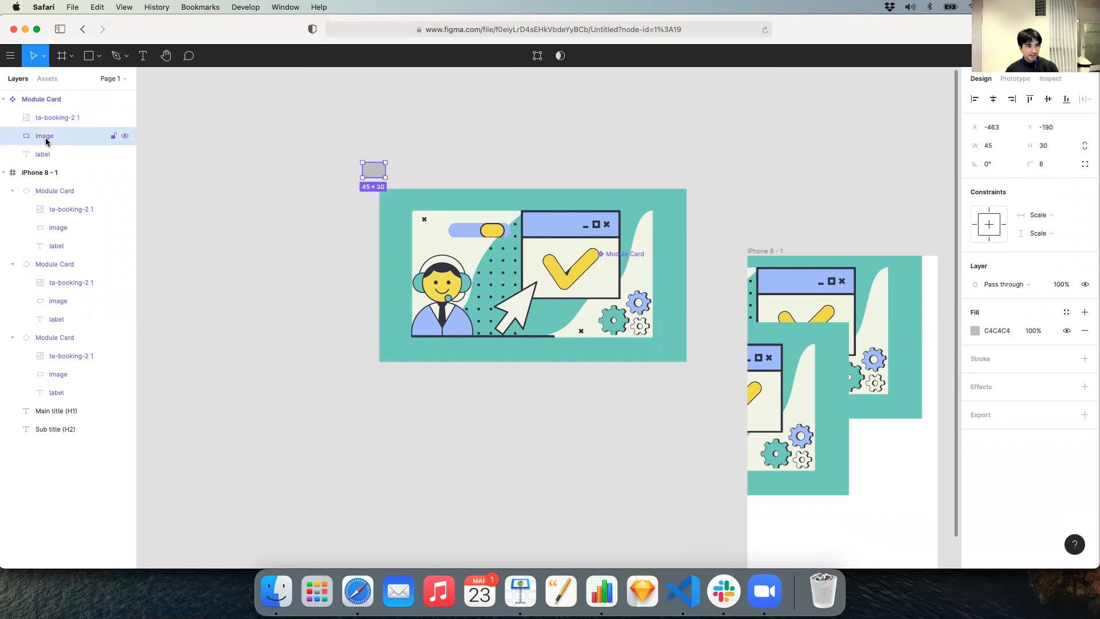
{"action": "key", "text": "Delete"}
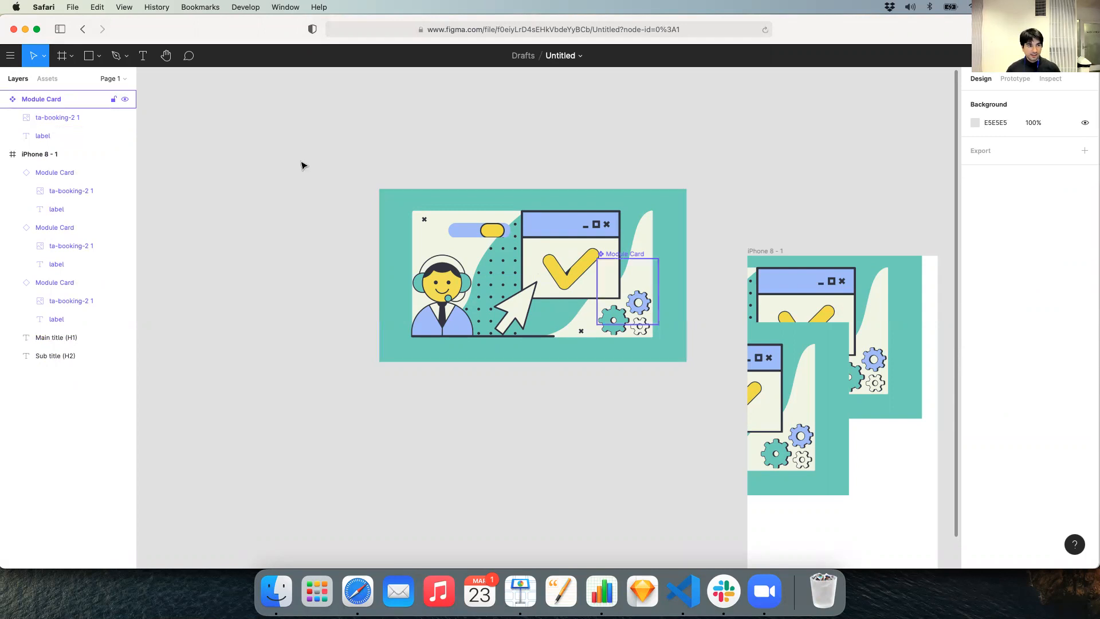
Step: Scale the ta-booking-2 1 illustration to about 103 × 55 and place it above the Module Card label at X 0, Y 27
{"action": "left_click", "coordinate": [66, 119]}
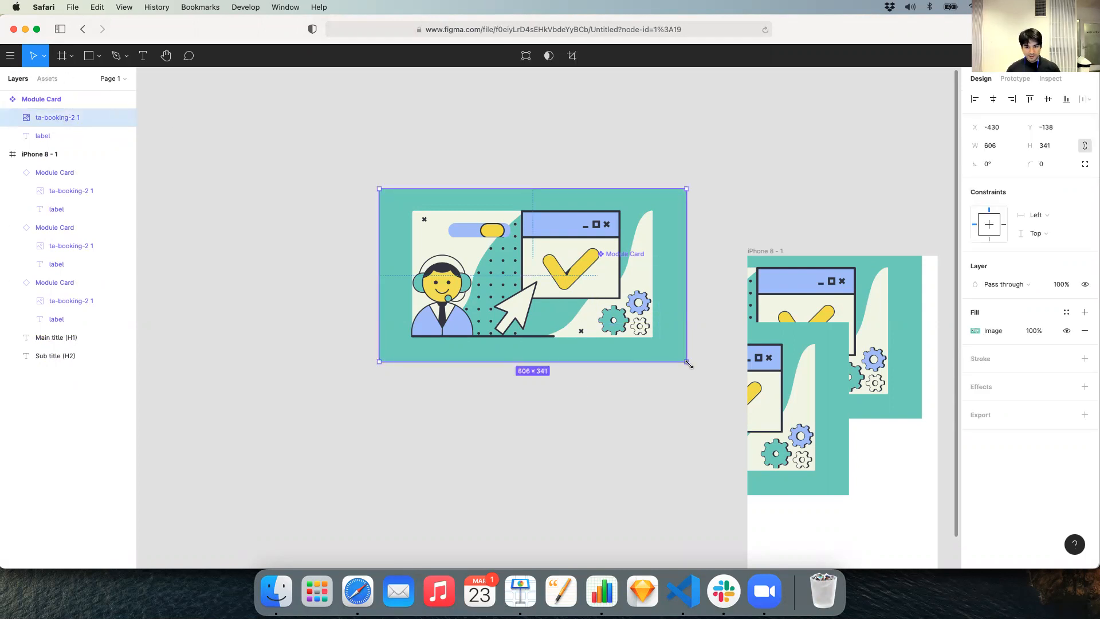
{"action": "left_click_drag", "start_coordinate": [656, 351], "coordinate": [414, 207]}
{"action": "left_click_drag", "start_coordinate": [580, 275], "coordinate": [617, 289]}
{"action": "scroll", "coordinate": [617, 290], "scroll_direction": "up", "scroll_amount": 10}
{"action": "scroll", "coordinate": [617, 289], "scroll_direction": "down", "scroll_amount": 5}
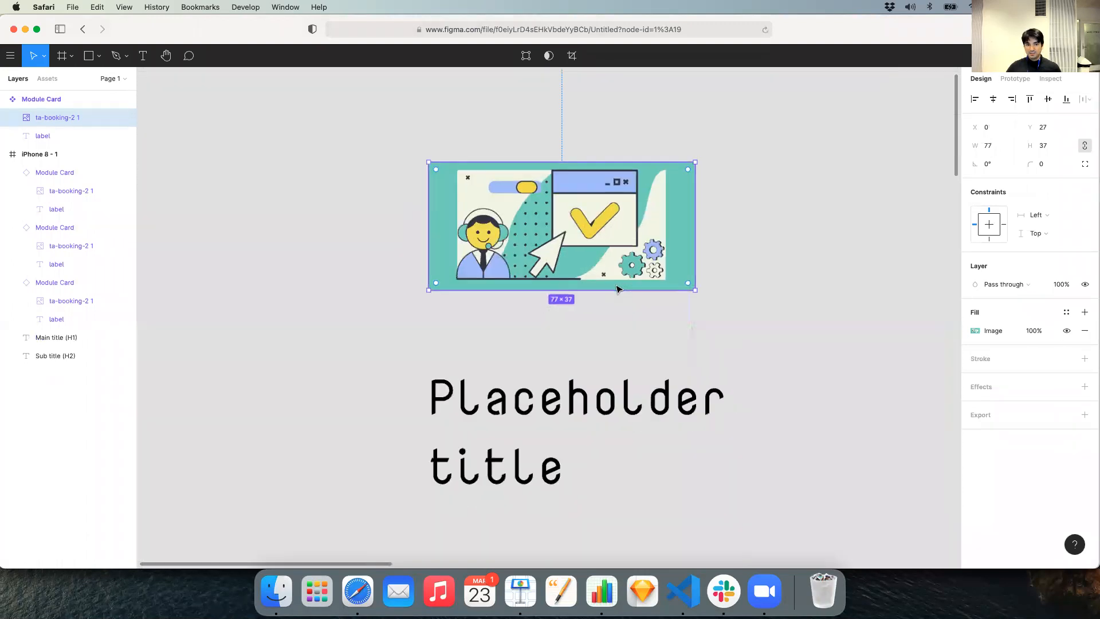
{"action": "left_click_drag", "start_coordinate": [656, 294], "coordinate": [736, 346]}
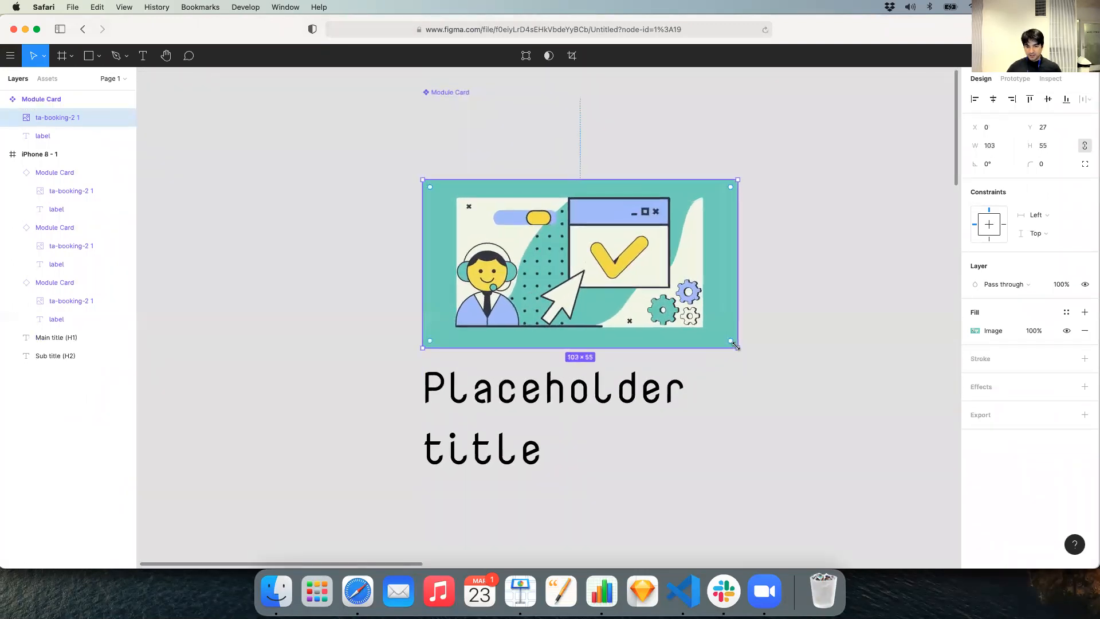
Step: Check the label's width and set the illustration's width to the same 120, keeping its proportions
{"action": "left_click", "coordinate": [664, 390]}
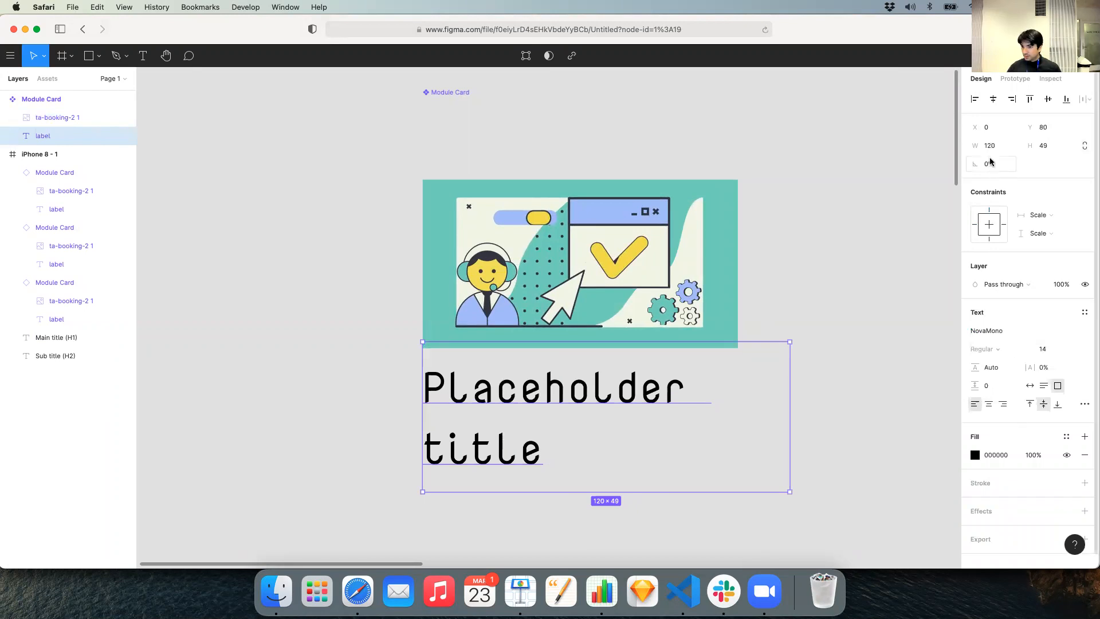
{"action": "left_click", "coordinate": [702, 243]}
{"action": "left_click", "coordinate": [1001, 145]}
{"action": "key", "text": "Return"}
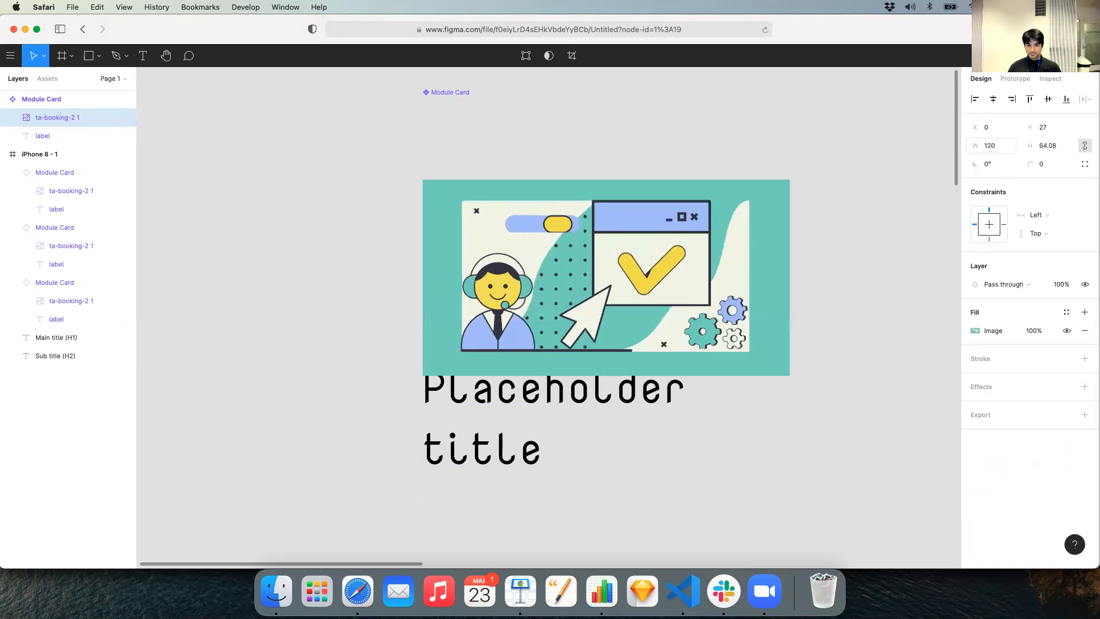
Step: Move the illustration up to Y 16 so it clears the label, and round its corners with radius 4
{"action": "mouse_move", "coordinate": [619, 261]}
{"action": "left_mouse_down"}
{"action": "mouse_move", "coordinate": [619, 235]}
{"action": "mouse_move", "coordinate": [622, 260]}
{"action": "left_mouse_up"}
{"action": "left_click", "coordinate": [537, 409]}
{"action": "left_click_drag", "start_coordinate": [568, 286], "coordinate": [569, 271]}
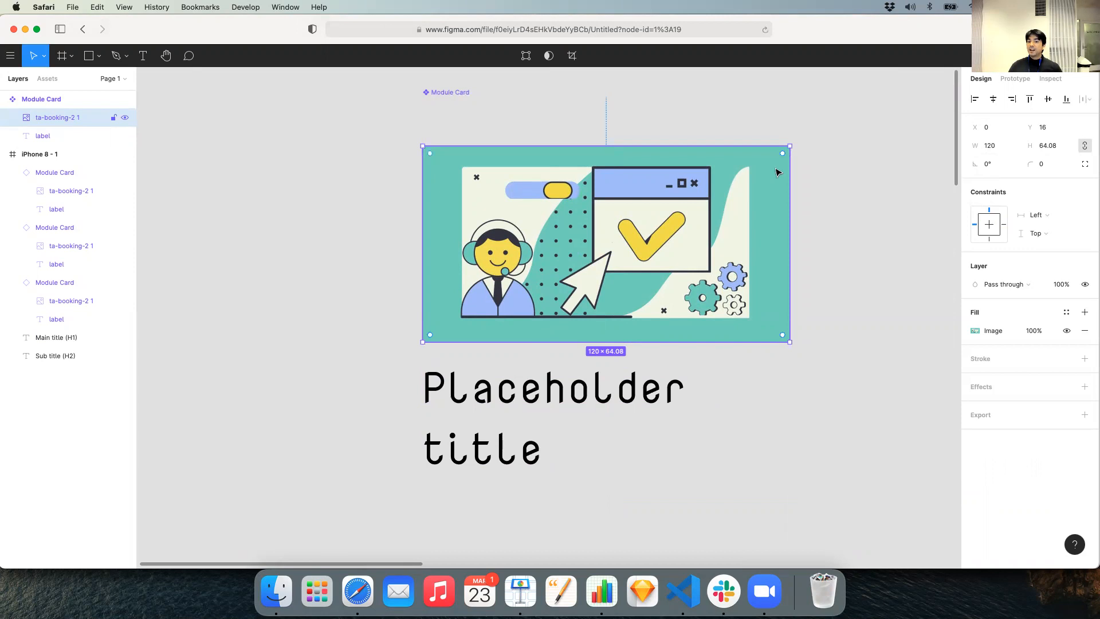
{"action": "left_click_drag", "start_coordinate": [783, 155], "coordinate": [784, 155]}
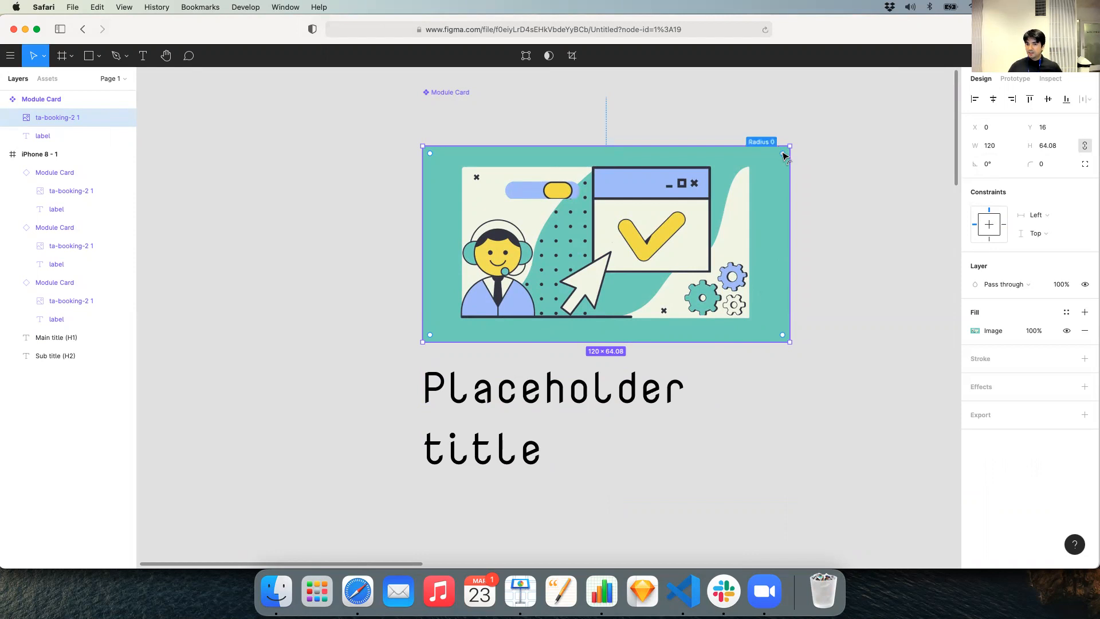
{"action": "left_click_drag", "start_coordinate": [784, 159], "coordinate": [785, 166]}
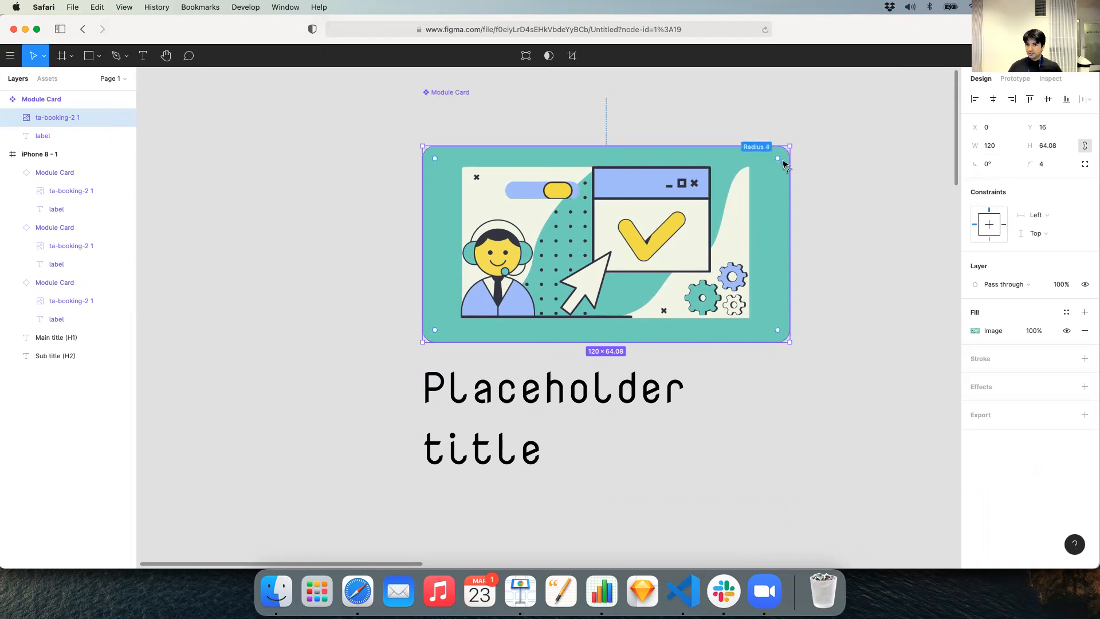
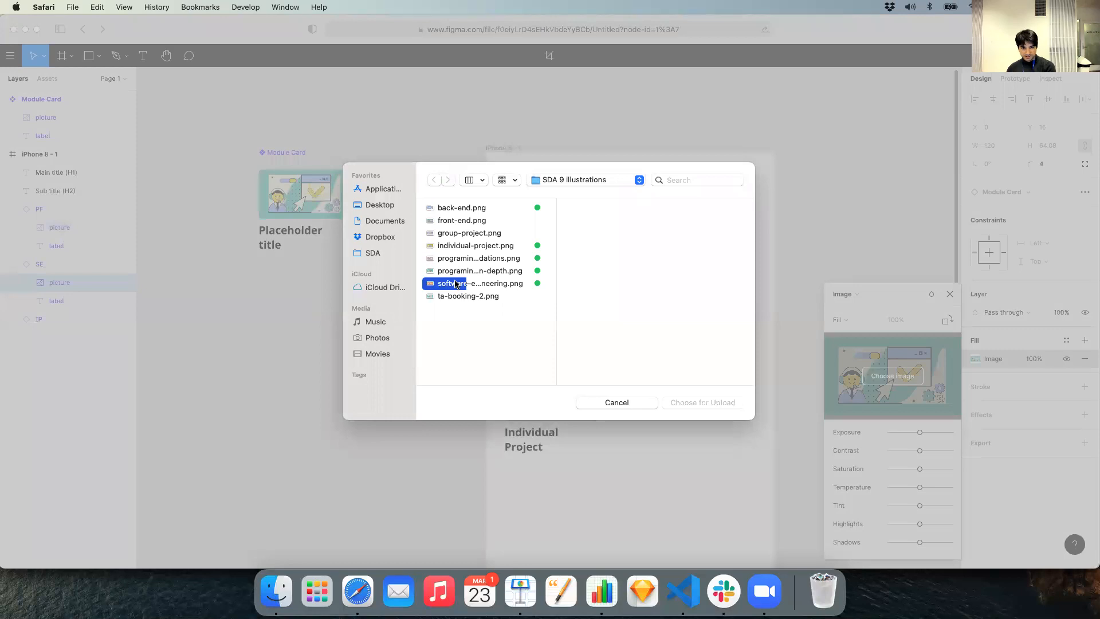
Step: Replace the SE card's picture fill with the software engineering illustration and close the image settings
{"action": "double_click", "coordinate": [455, 283]}
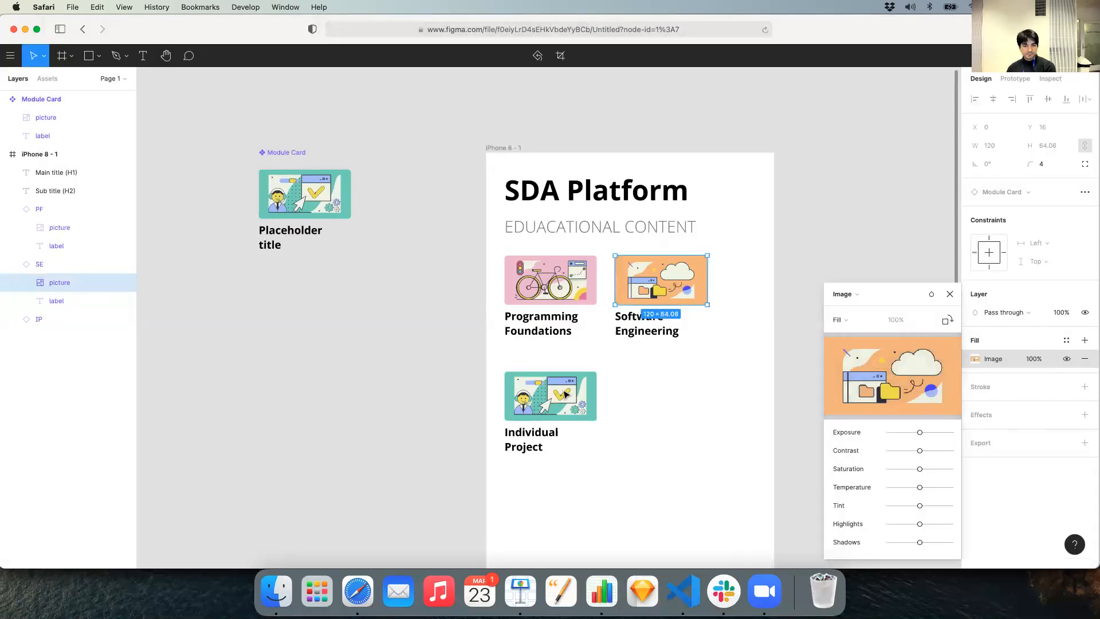
{"action": "left_click", "coordinate": [949, 295]}
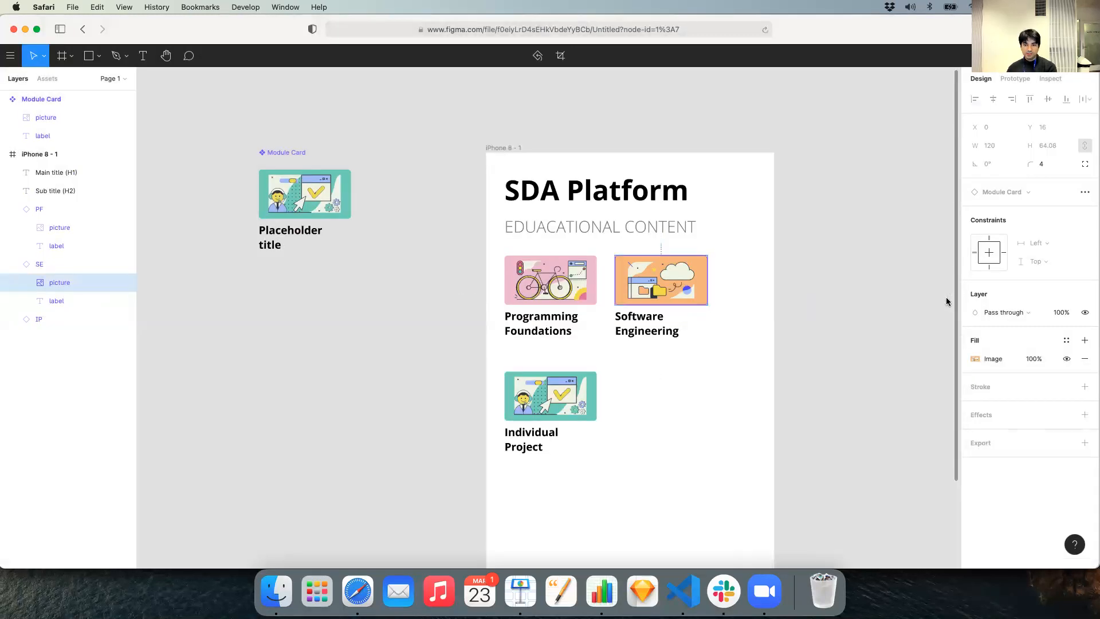
Step: Replace the IP card's picture fill with individual-project.png, close the image settings and deselect the picture
{"action": "left_click", "coordinate": [78, 312]}
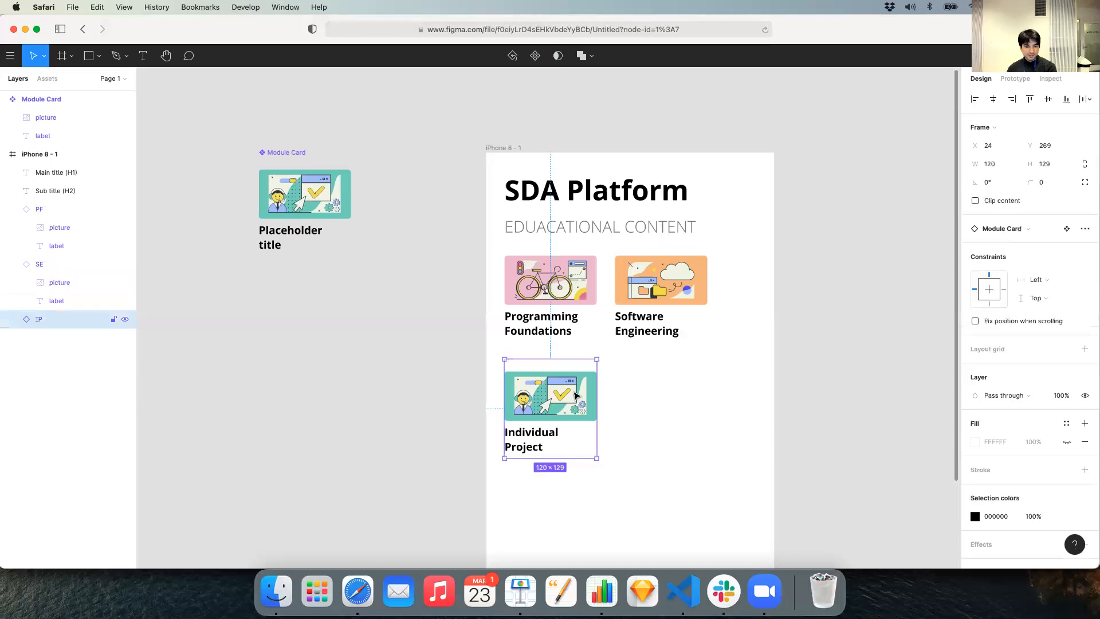
{"action": "left_click", "coordinate": [16, 319]}
{"action": "left_click", "coordinate": [59, 337]}
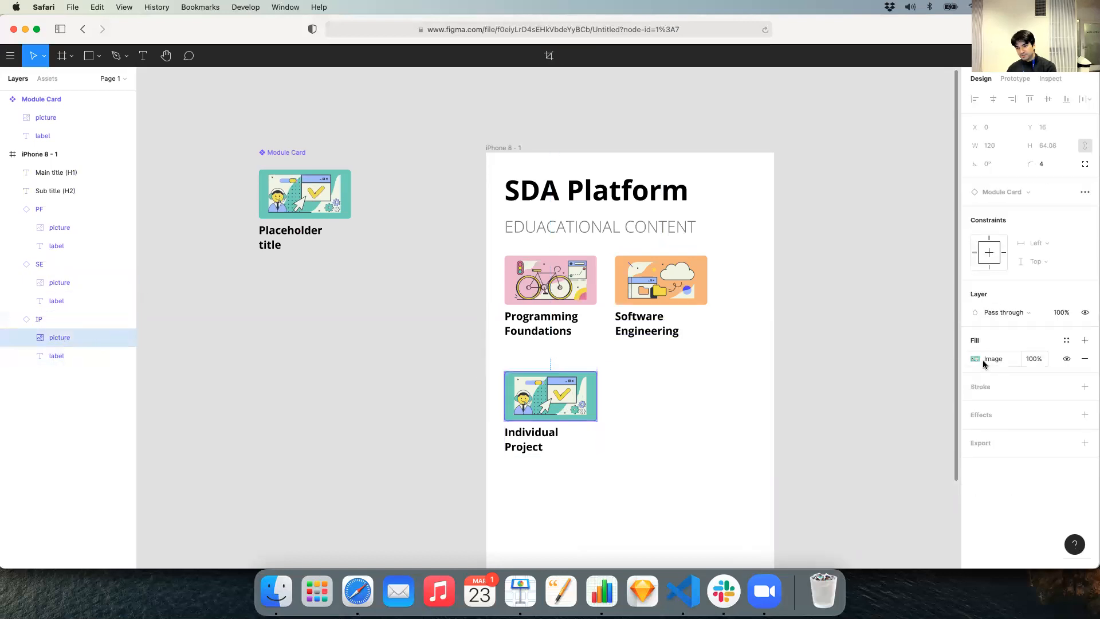
{"action": "left_click", "coordinate": [975, 359]}
{"action": "left_click", "coordinate": [891, 376]}
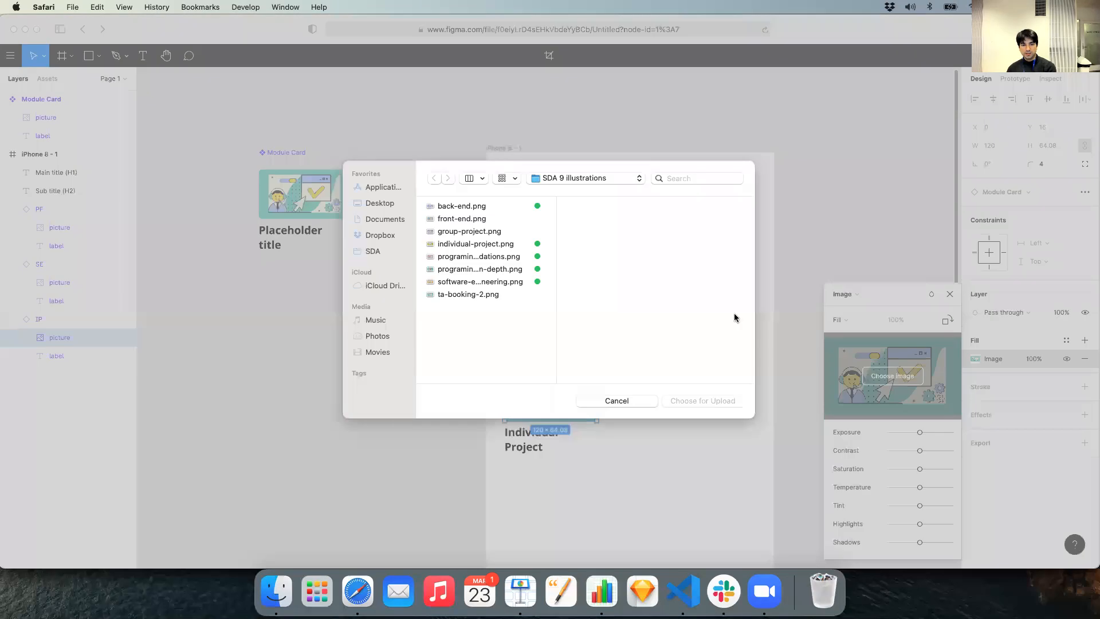
{"action": "left_click", "coordinate": [483, 246]}
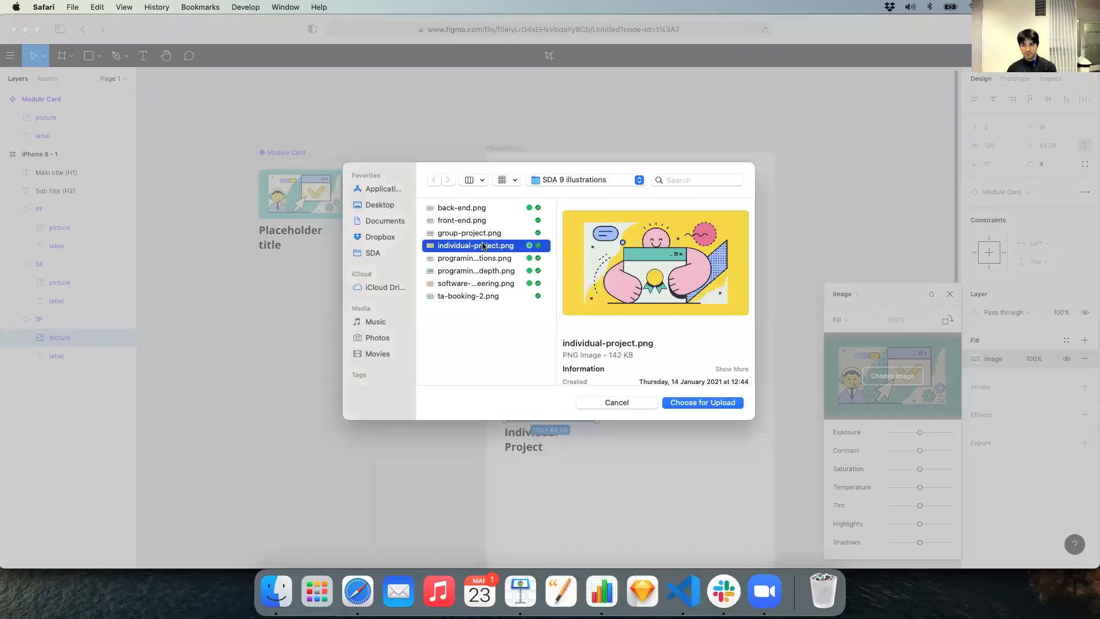
{"action": "double_click", "coordinate": [483, 247]}
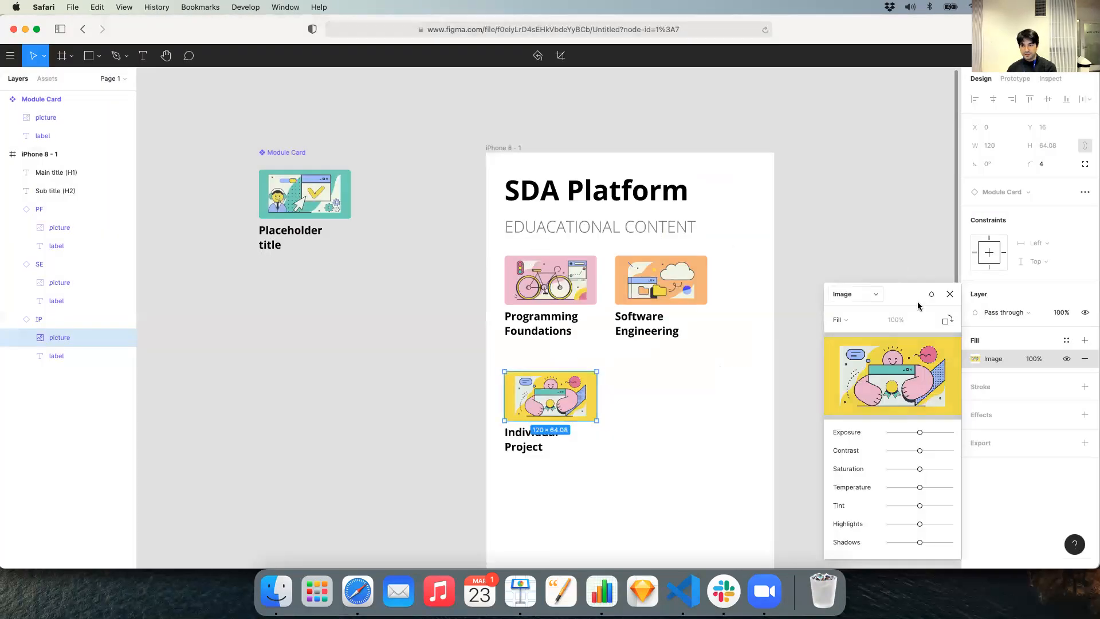
{"action": "left_click", "coordinate": [949, 293]}
{"action": "left_click", "coordinate": [803, 266]}
{"action": "scroll", "coordinate": [803, 265], "scroll_direction": "right", "scroll_amount": 5}
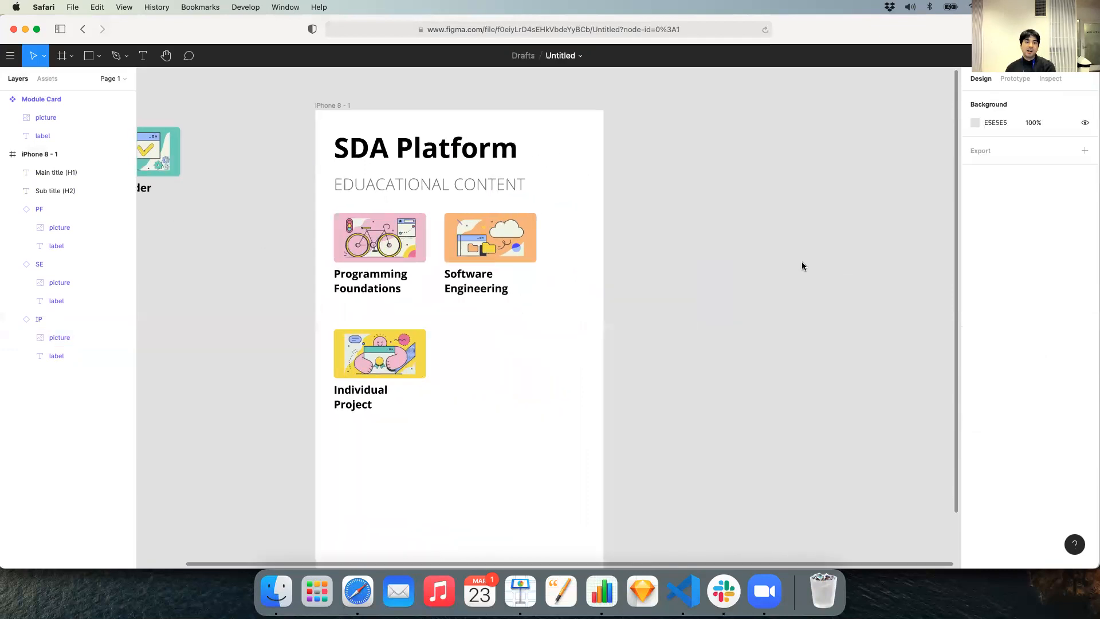
Step: Switch to Sketch, open the Learning Management System document and view the whole Module page
{"action": "left_click", "coordinate": [627, 583]}
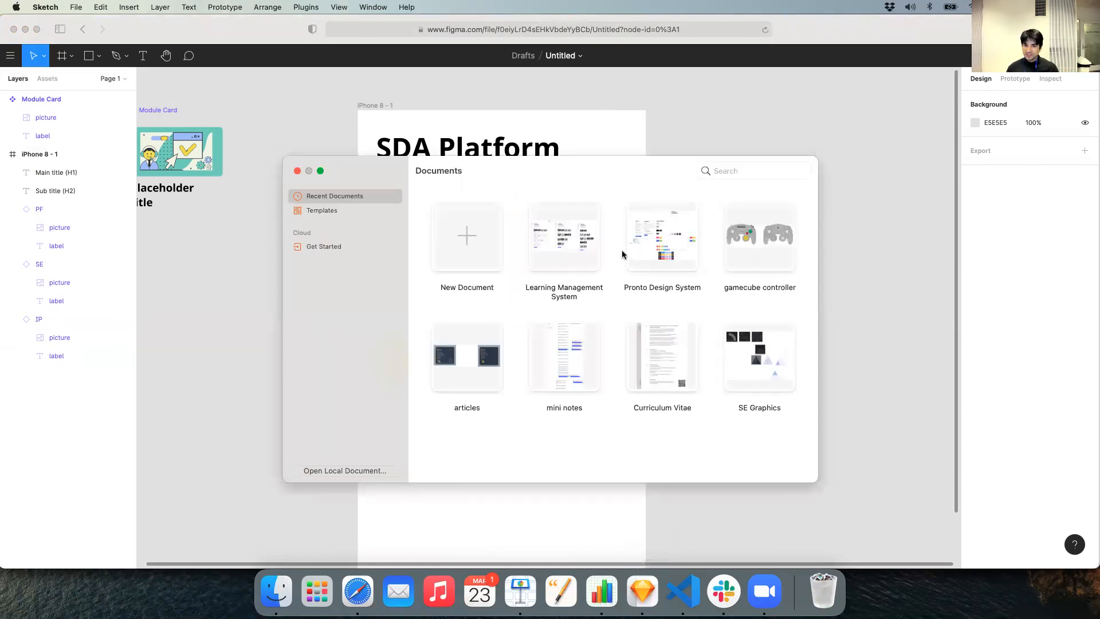
{"action": "left_click", "coordinate": [568, 251]}
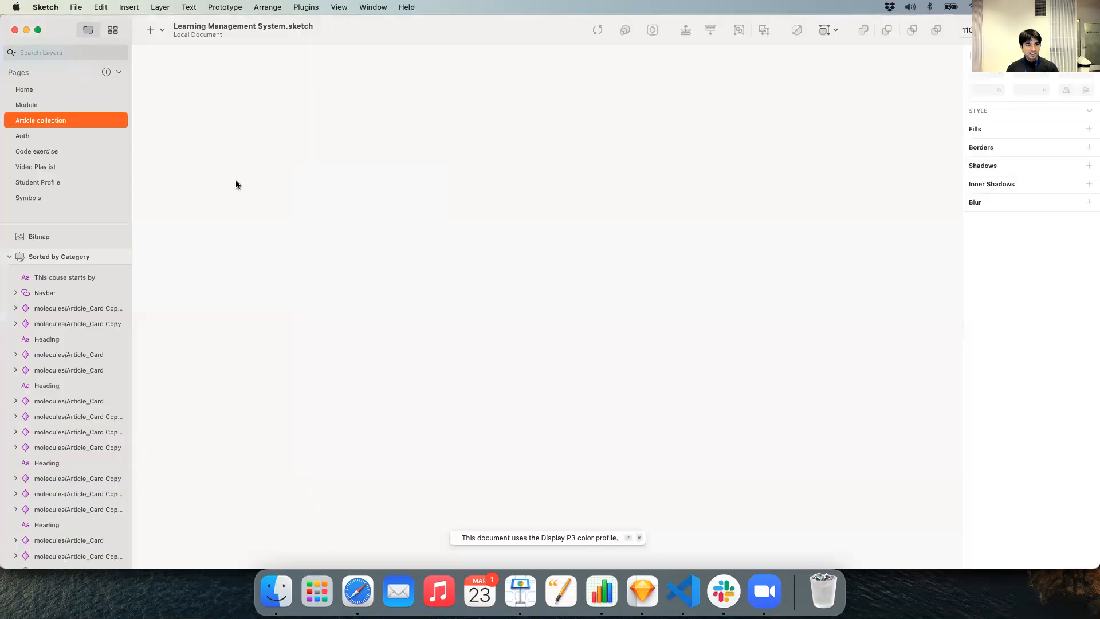
{"action": "left_click", "coordinate": [75, 107]}
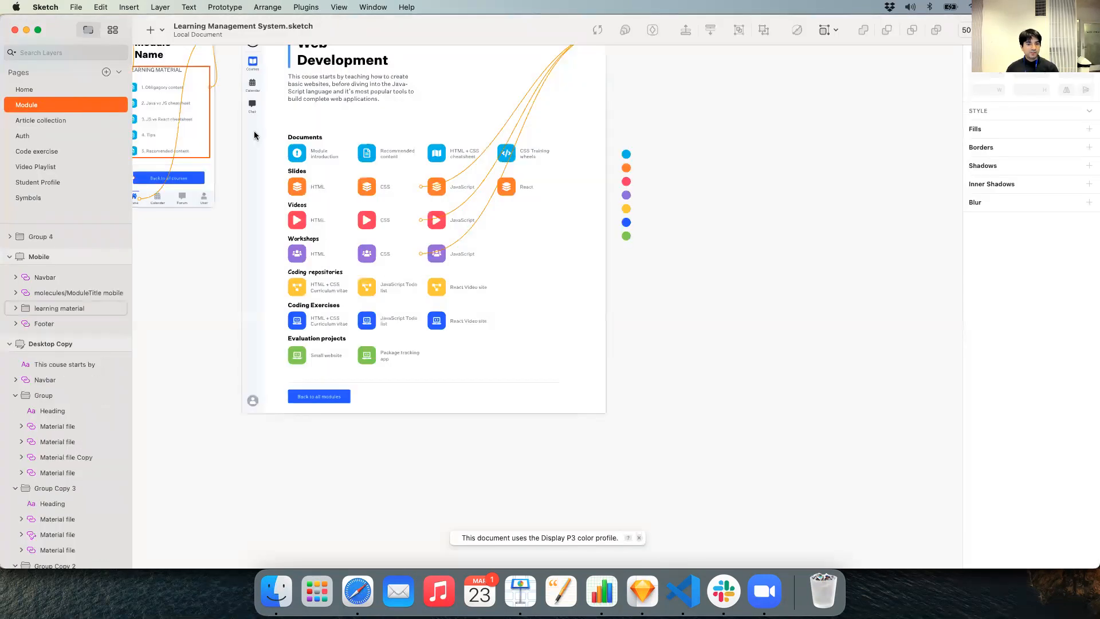
{"action": "key", "text": "super+1"}
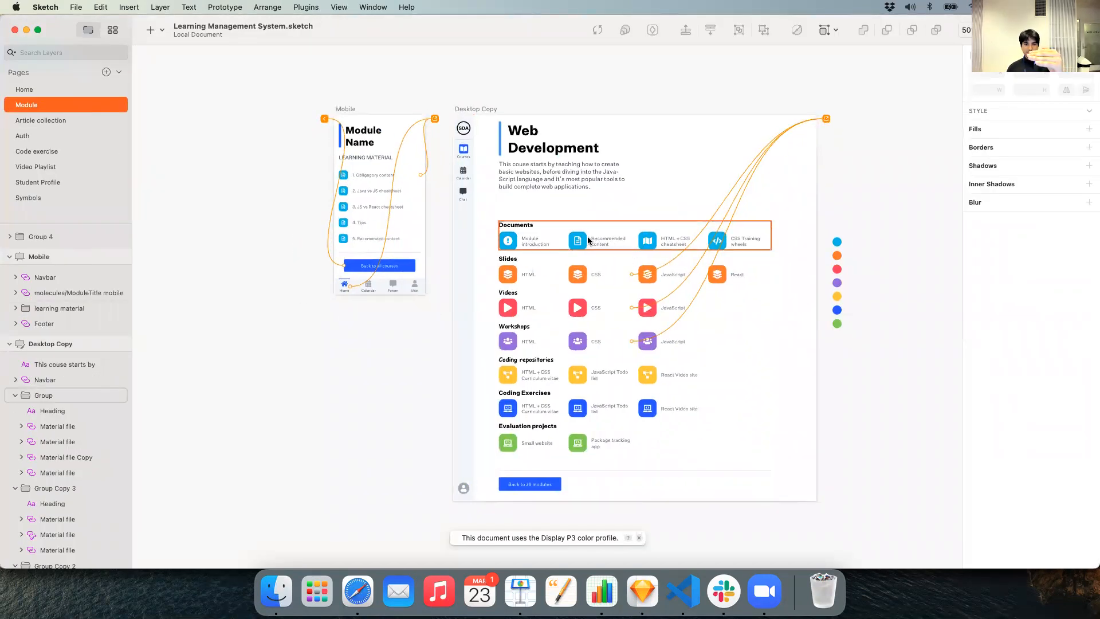
Step: Go to the Home page and examine the programme module cards on the desktop artboard
{"action": "left_click", "coordinate": [98, 90]}
{"action": "scroll", "coordinate": [403, 128], "scroll_direction": "up", "scroll_amount": 2}
{"action": "scroll", "coordinate": [403, 128], "scroll_direction": "down", "scroll_amount": 2}
{"action": "scroll", "coordinate": [404, 128], "scroll_direction": "left", "scroll_amount": 1}
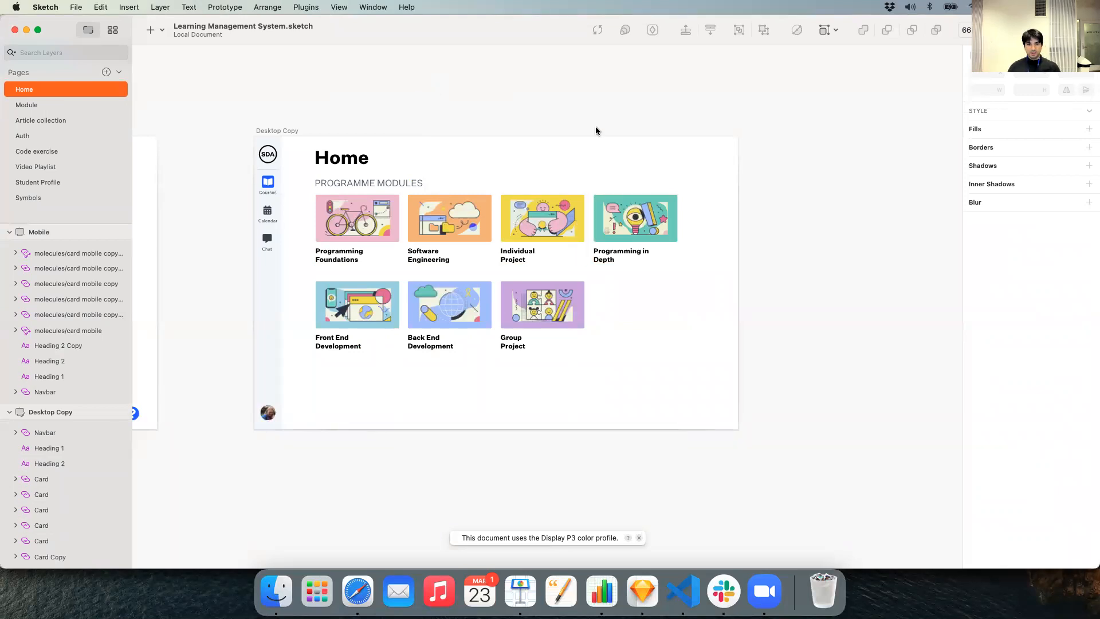
Step: Draw a rectangle about 186 × 81 above the Home desktop artboard and step its fill picker's hue through orange, yellow, green and cyan
{"action": "left_click_drag", "start_coordinate": [408, 80], "coordinate": [479, 110]}
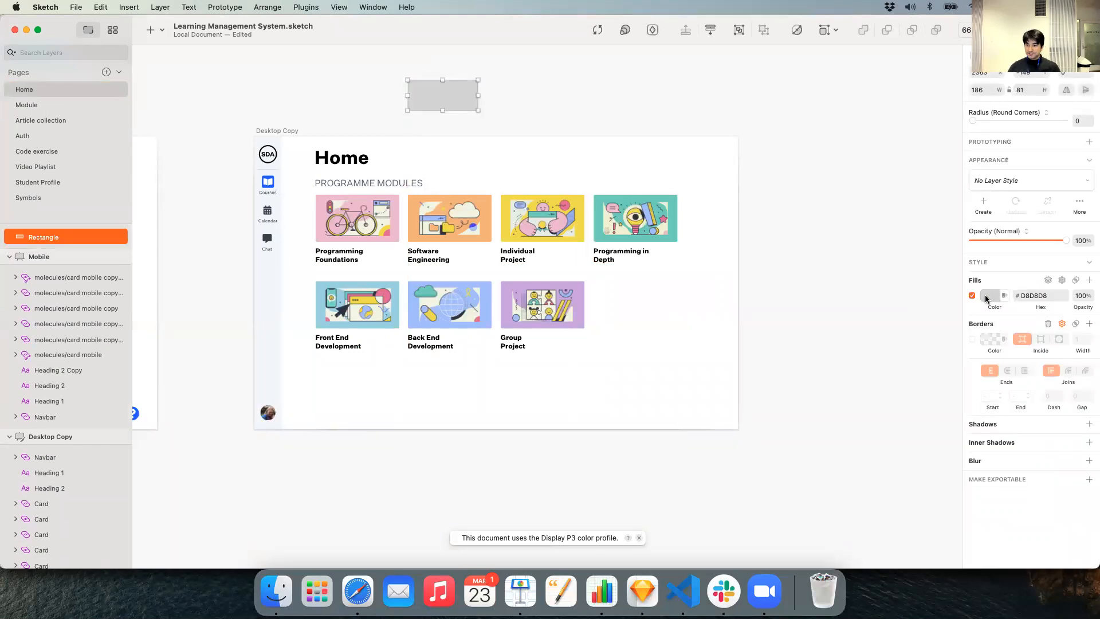
{"action": "left_click", "coordinate": [993, 297]}
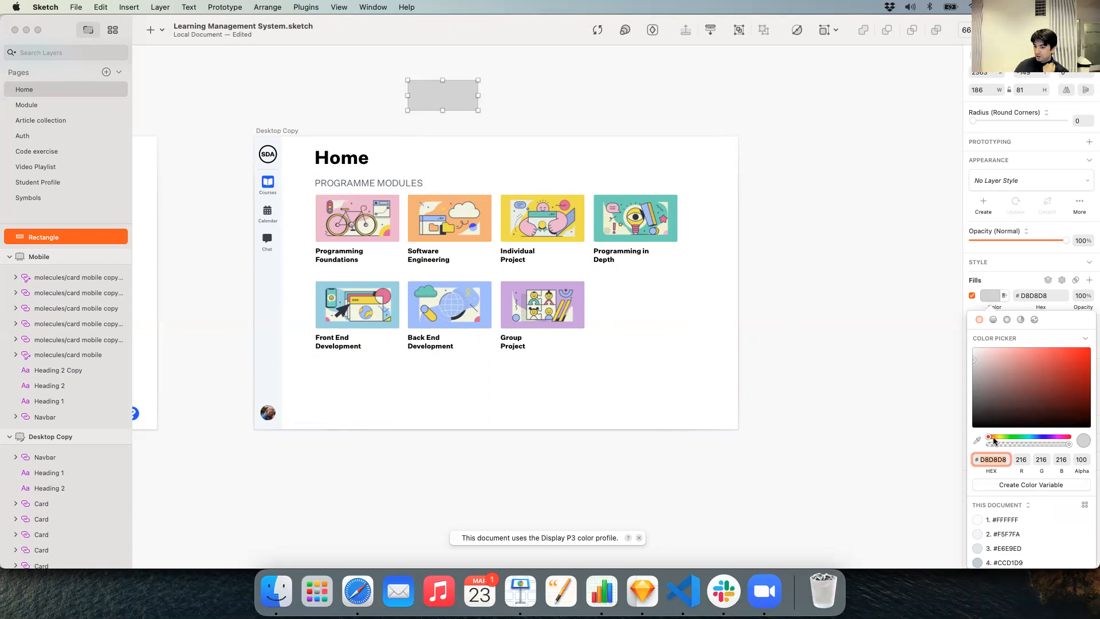
{"action": "left_click_drag", "start_coordinate": [994, 439], "coordinate": [995, 440]}
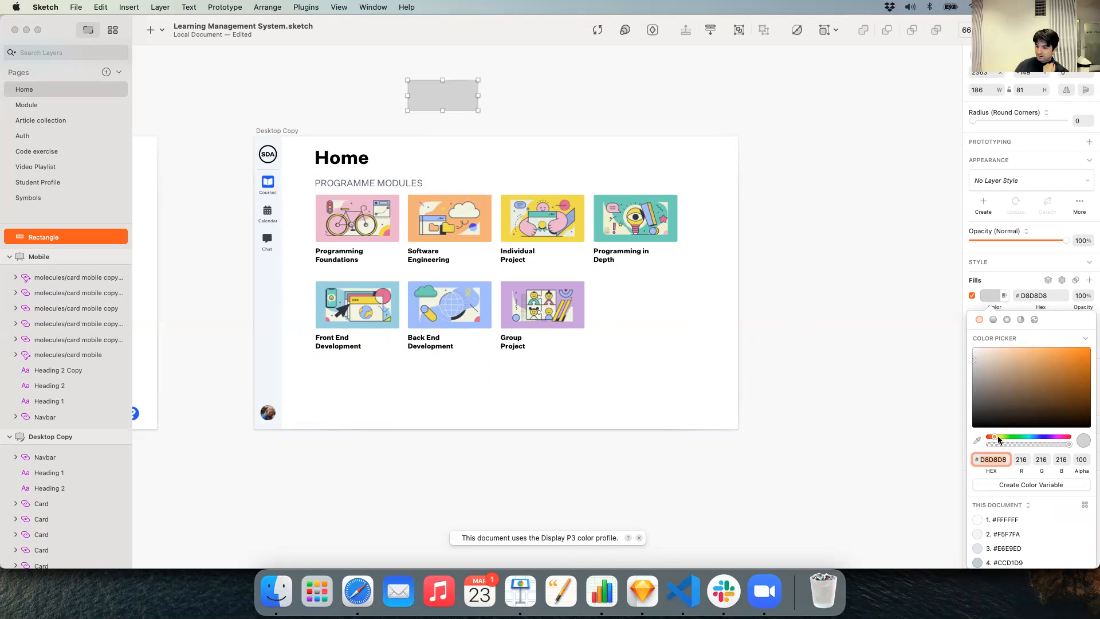
{"action": "left_click_drag", "start_coordinate": [994, 437], "coordinate": [999, 437]}
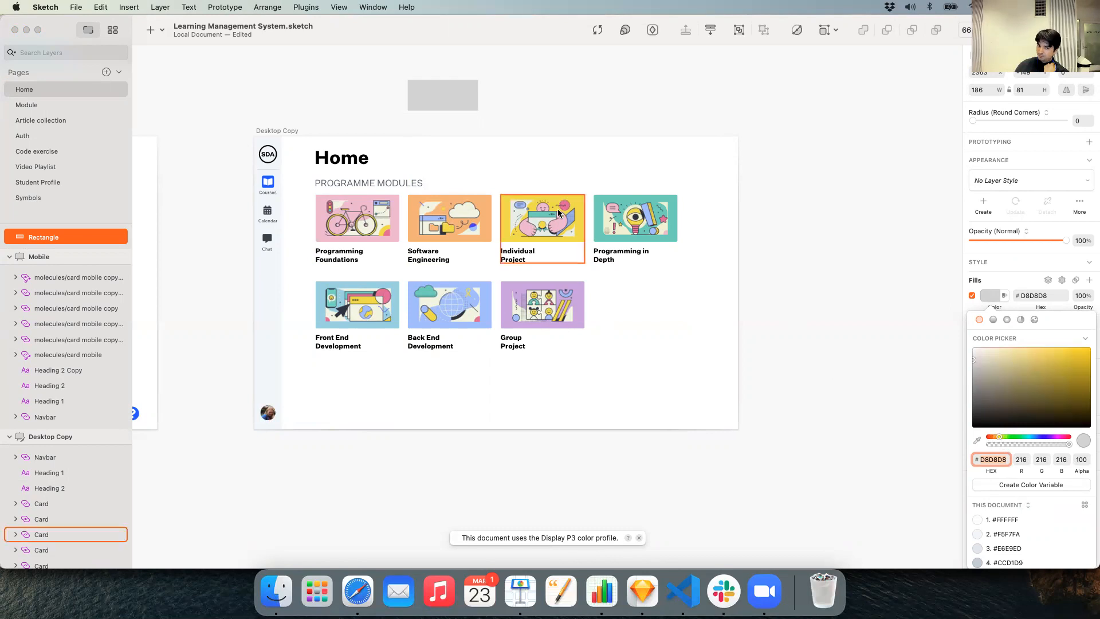
{"action": "left_click", "coordinate": [1009, 437]}
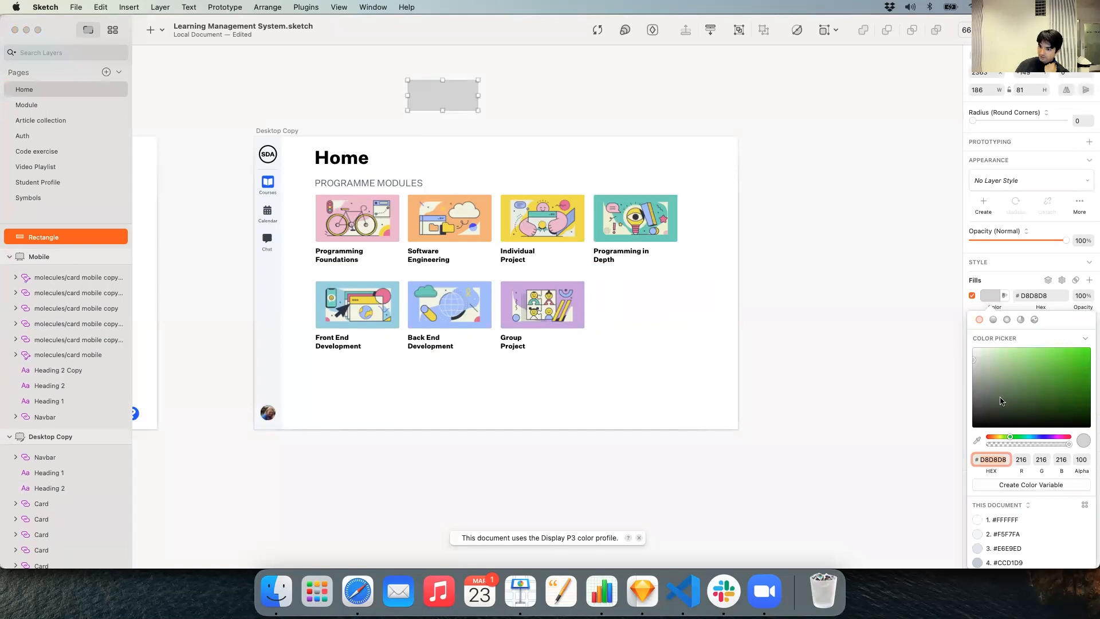
{"action": "left_click", "coordinate": [1027, 437]}
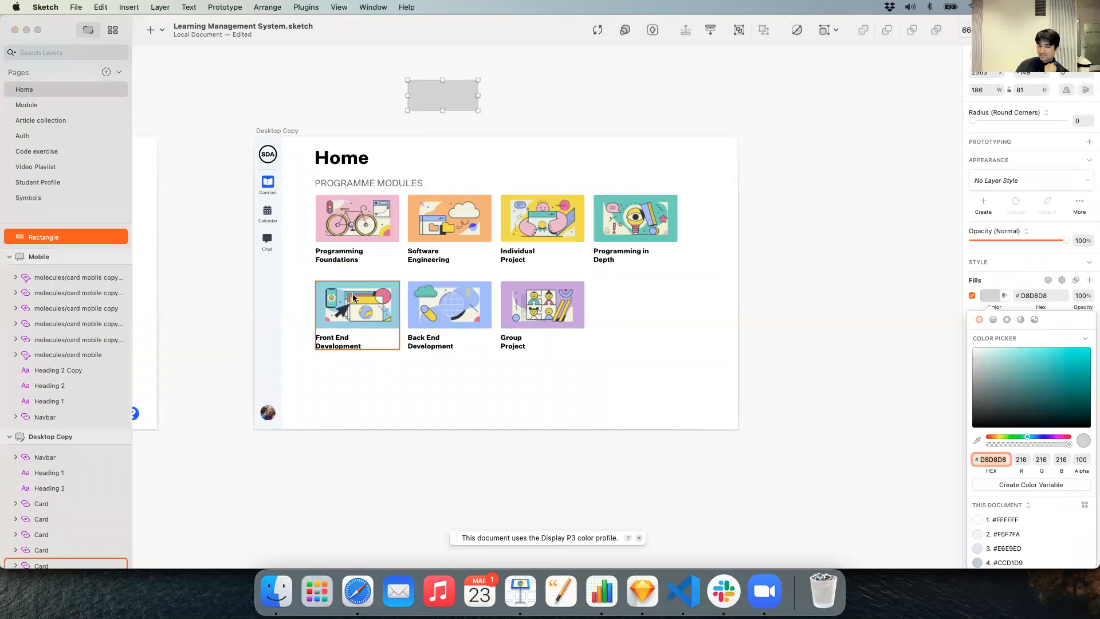
Step: Try blue and purple hues in the fill colour picker of the grey rectangle above the Desktop Copy artboard
{"action": "left_click", "coordinate": [1036, 437]}
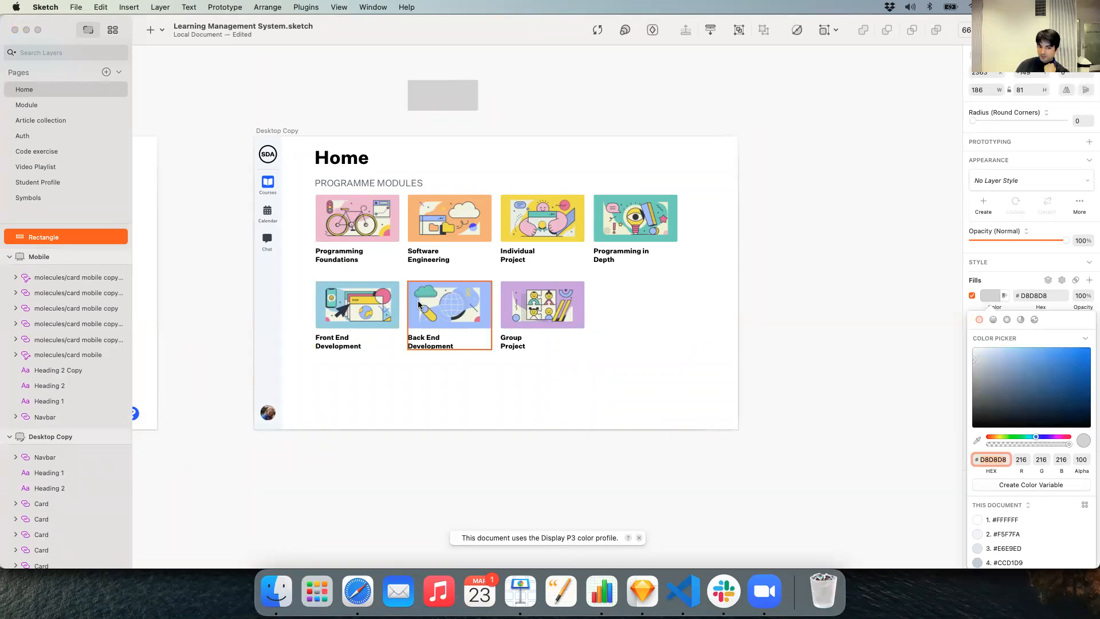
{"action": "left_click", "coordinate": [1052, 438]}
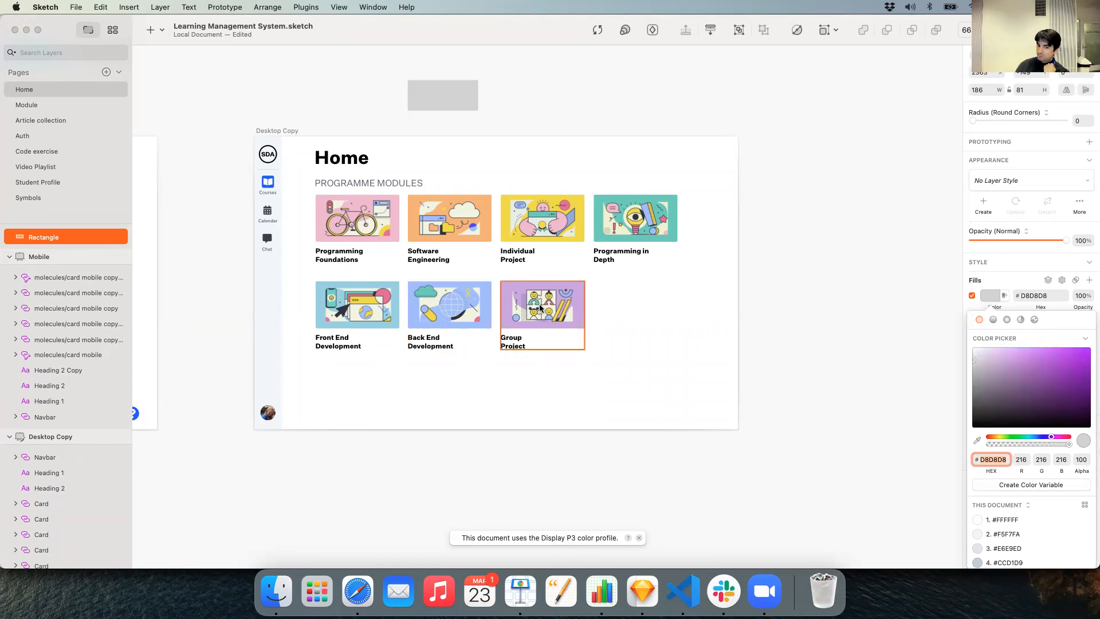
{"action": "left_click", "coordinate": [886, 218]}
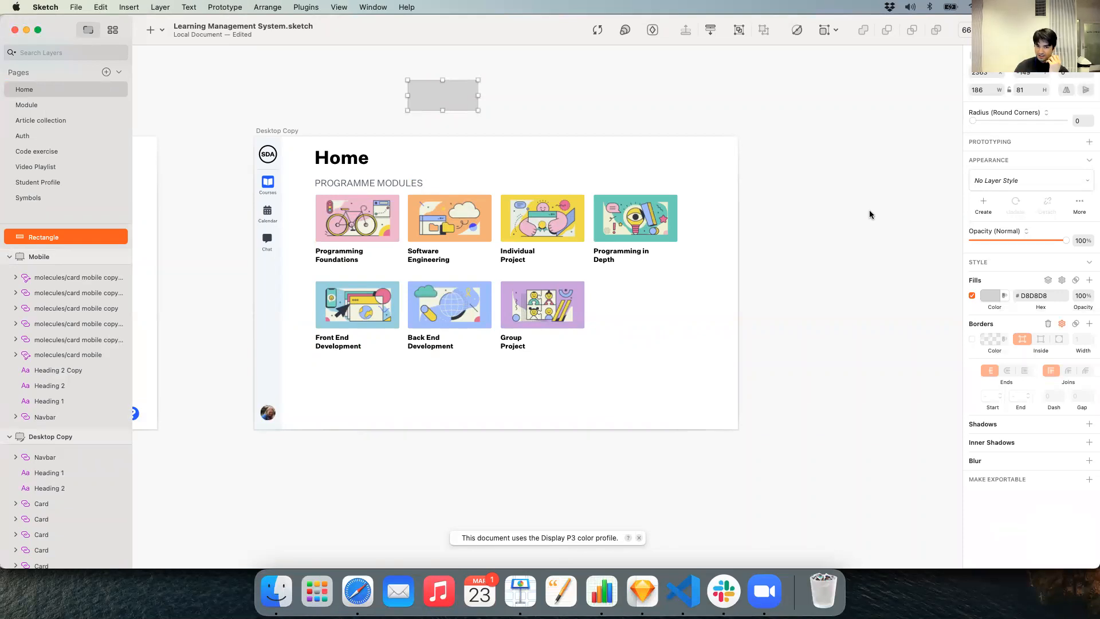
Step: Delete the grey rectangle above the Desktop Copy artboard
{"action": "scroll", "coordinate": [869, 211], "scroll_direction": "left", "scroll_amount": 2}
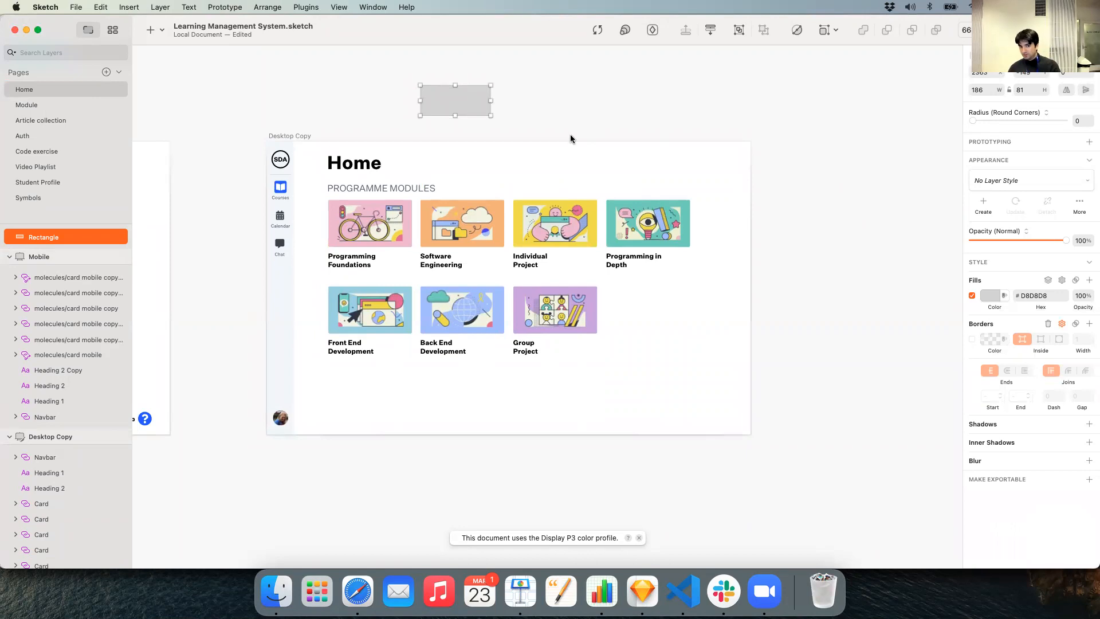
{"action": "left_click", "coordinate": [551, 125]}
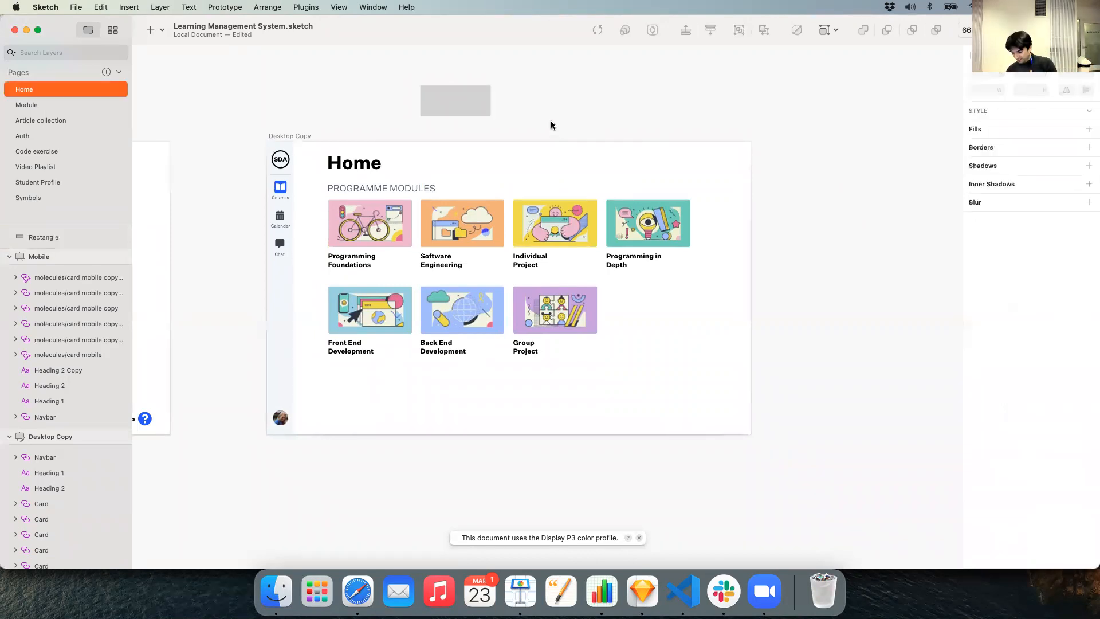
{"action": "left_click", "coordinate": [453, 105]}
{"action": "key", "text": "Delete"}
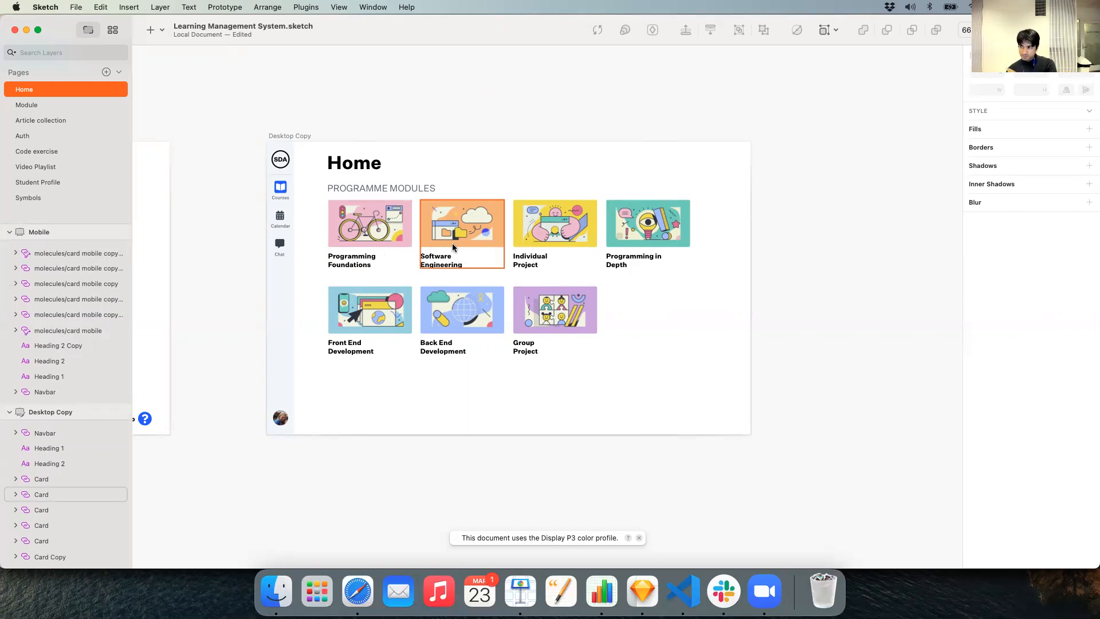
Step: Switch to the Figma design in Safari and move the Individual Project card up to Y 255 in the phone frame
{"action": "left_click", "coordinate": [357, 591]}
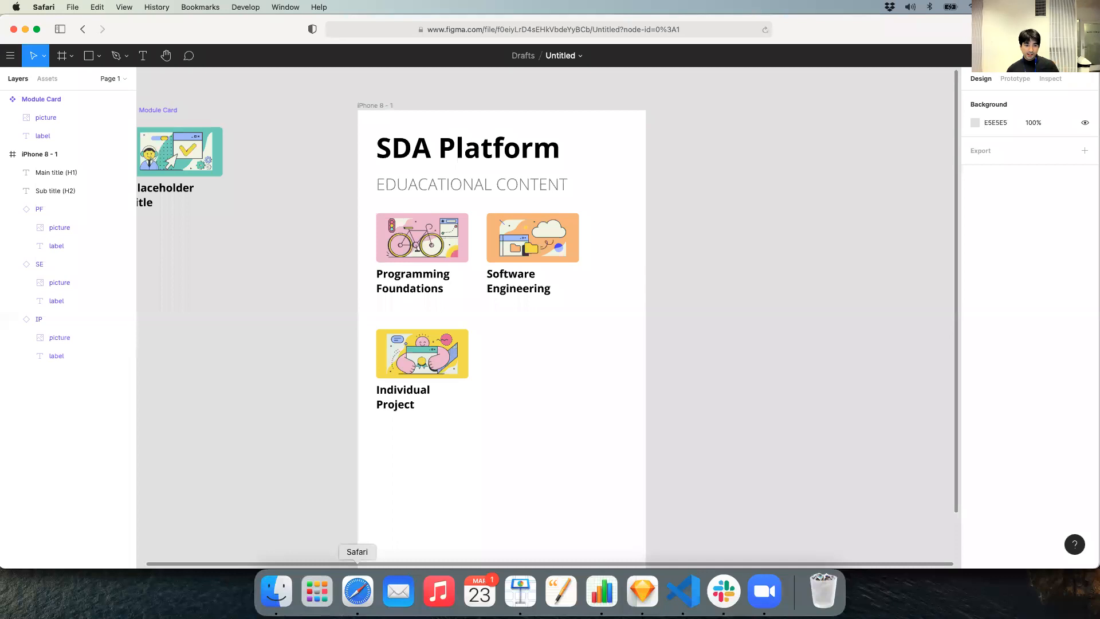
{"action": "scroll", "coordinate": [309, 262], "scroll_direction": "left", "scroll_amount": 1}
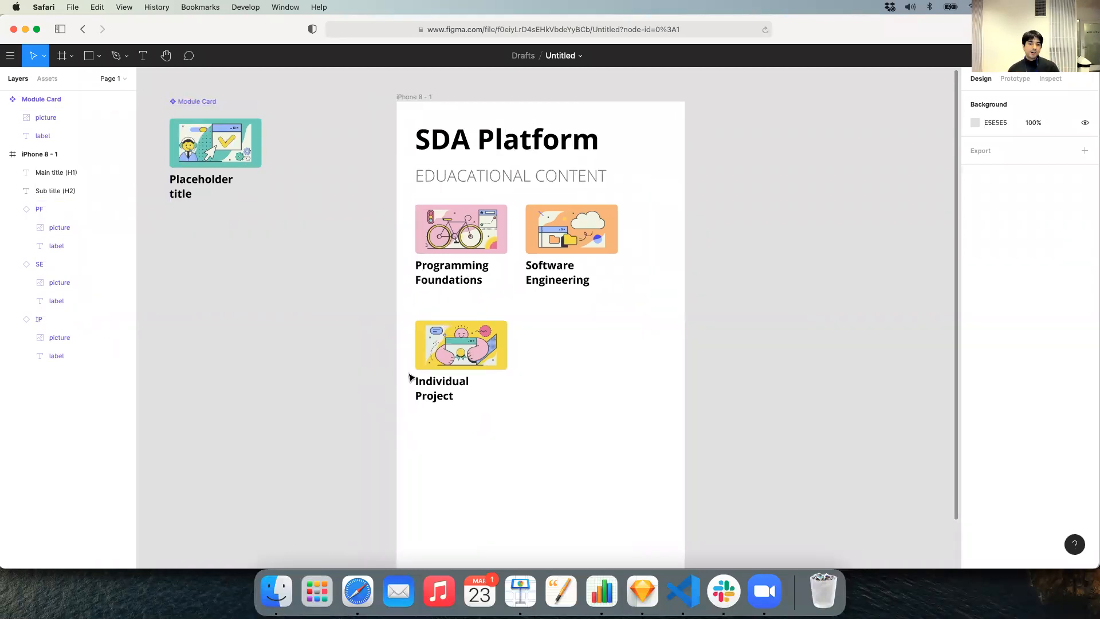
{"action": "left_click_drag", "start_coordinate": [457, 362], "coordinate": [455, 350]}
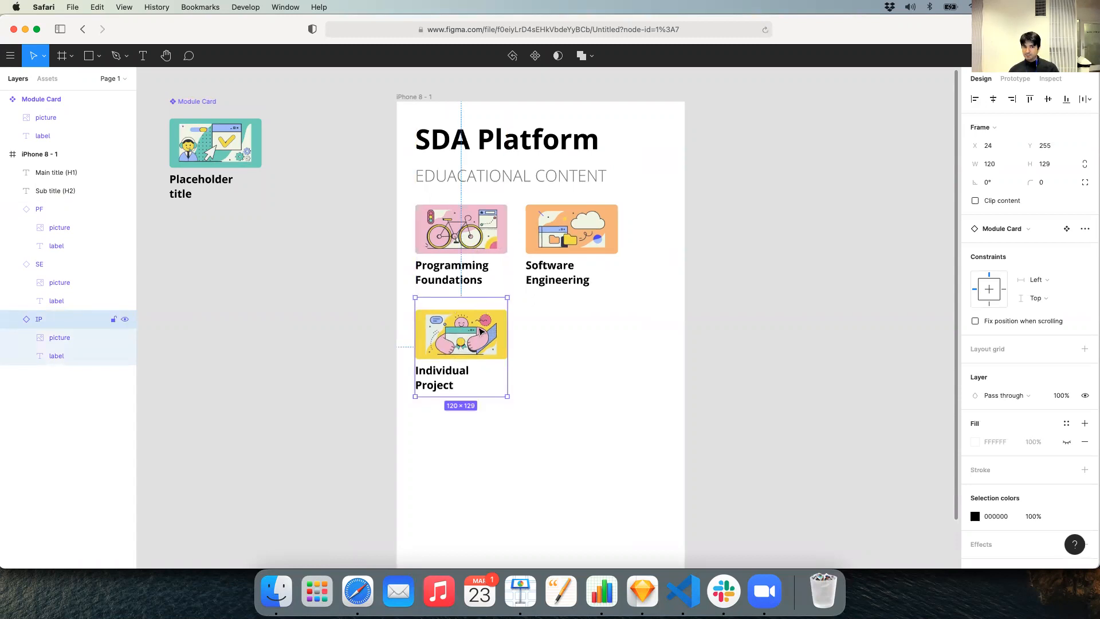
{"action": "left_click", "coordinate": [352, 319]}
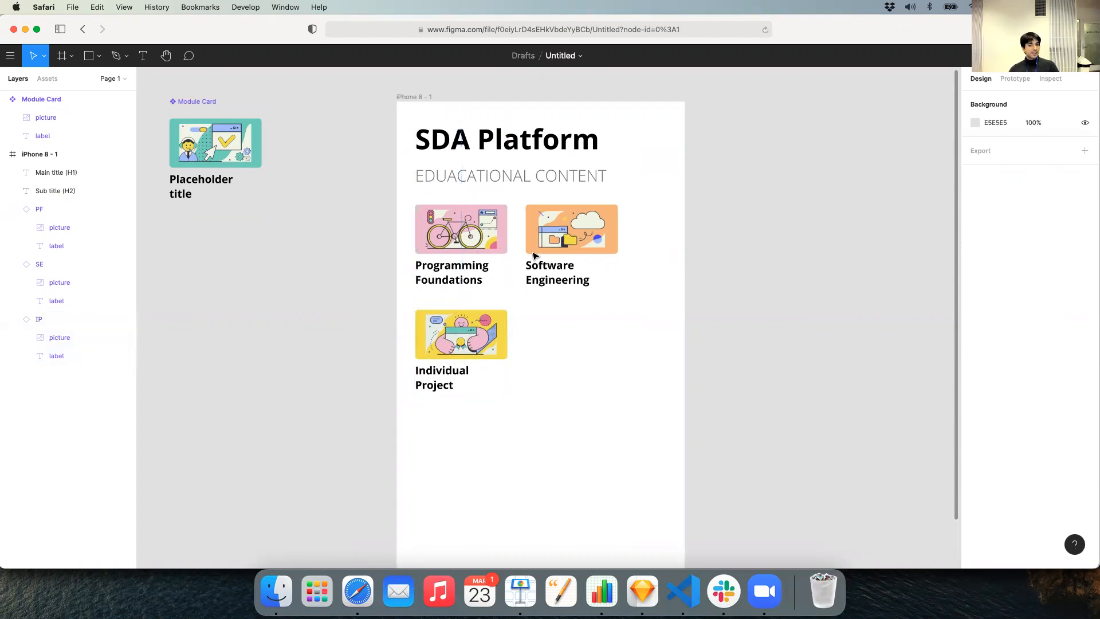
Step: Rename the iPhone 8 - 1 frame as "SDA Home Page"
{"action": "scroll", "coordinate": [314, 344], "scroll_direction": "down", "scroll_amount": 5}
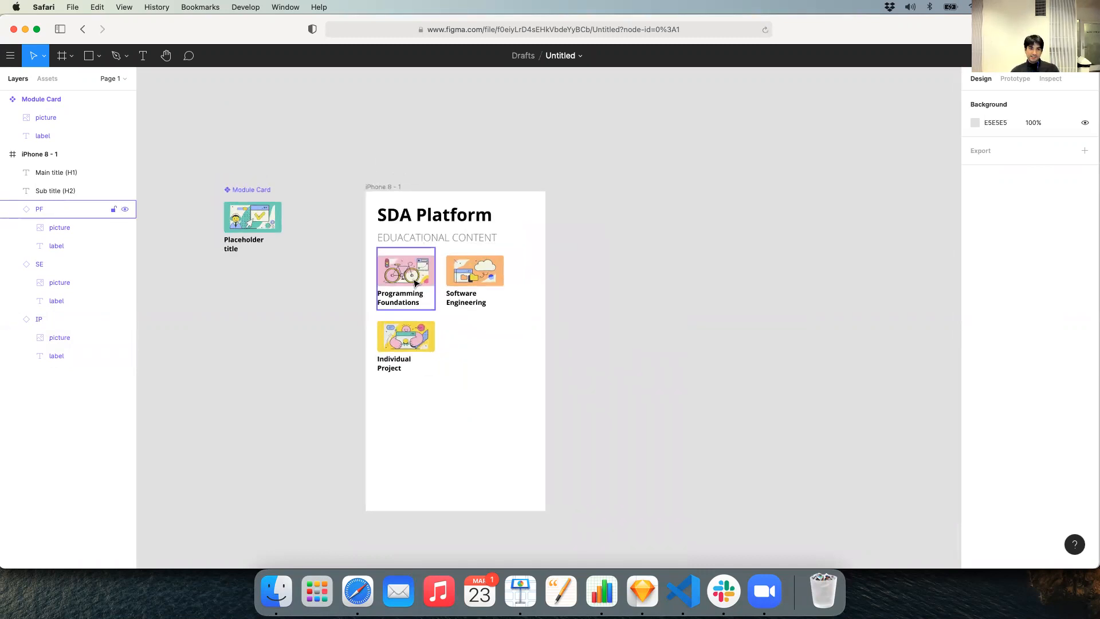
{"action": "left_click", "coordinate": [3, 154]}
{"action": "left_click", "coordinate": [39, 155]}
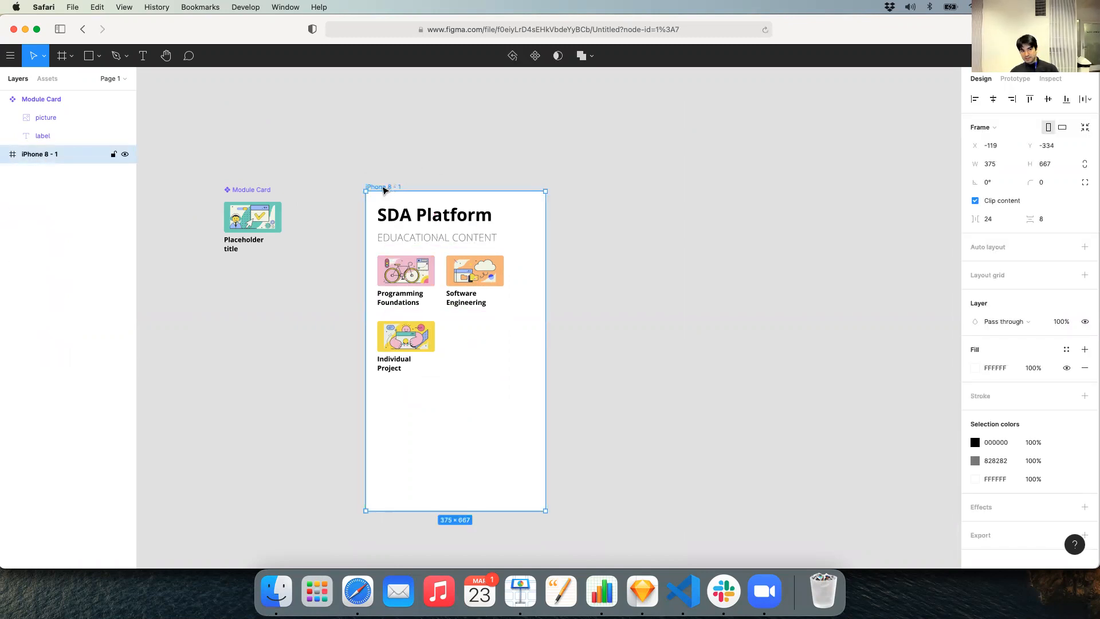
{"action": "double_click", "coordinate": [57, 159]}
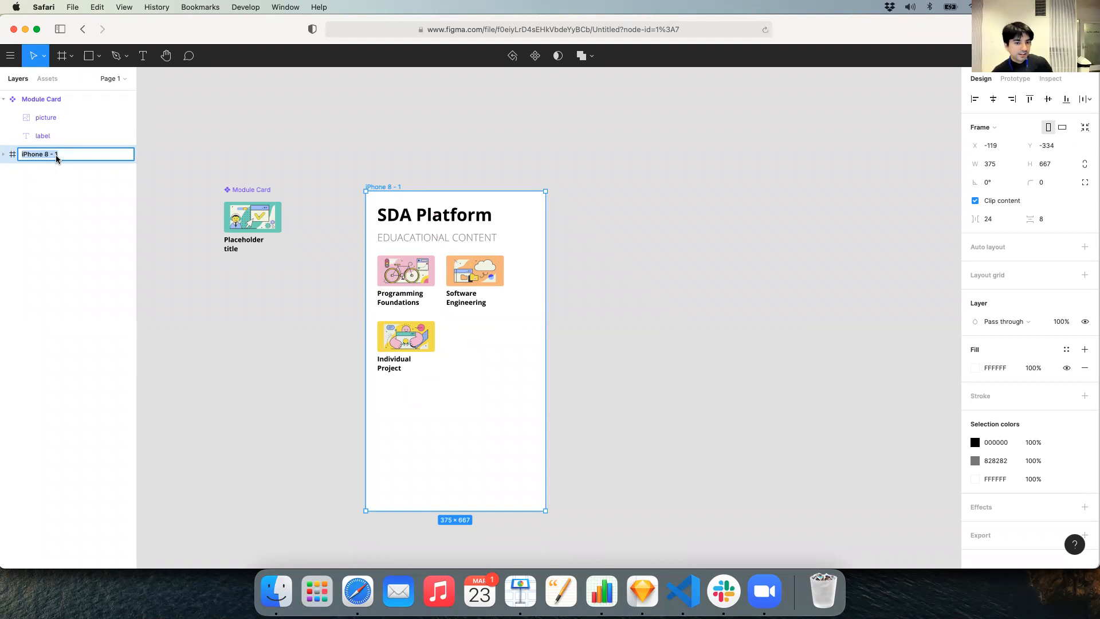
{"action": "type", "text": "H"}
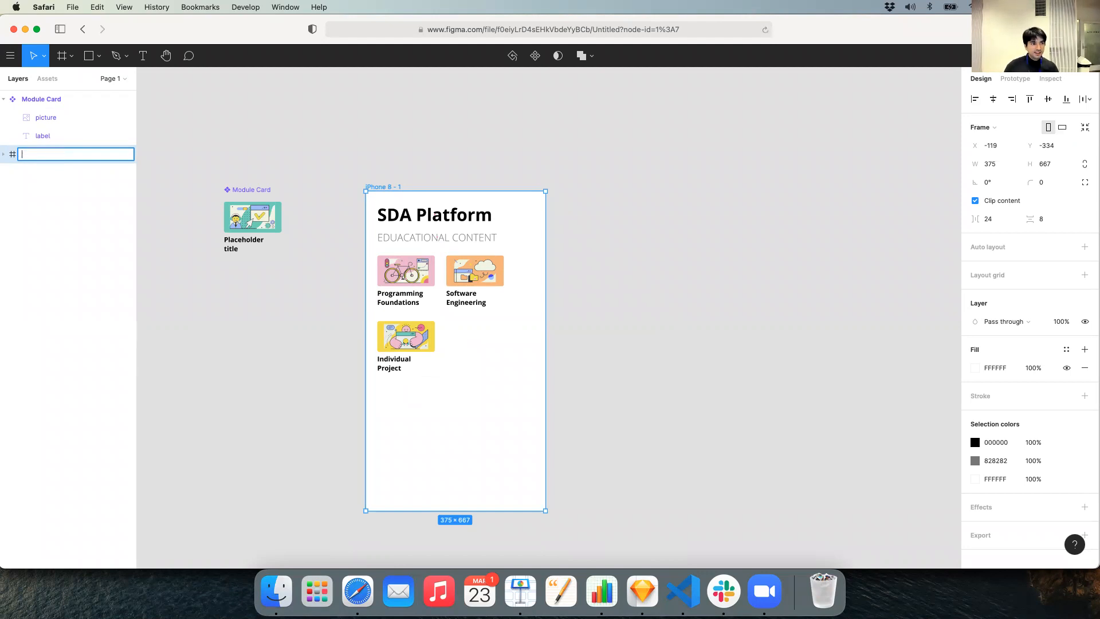
{"action": "type", "text": "DA Home Page"}
{"action": "key", "text": "Return"}
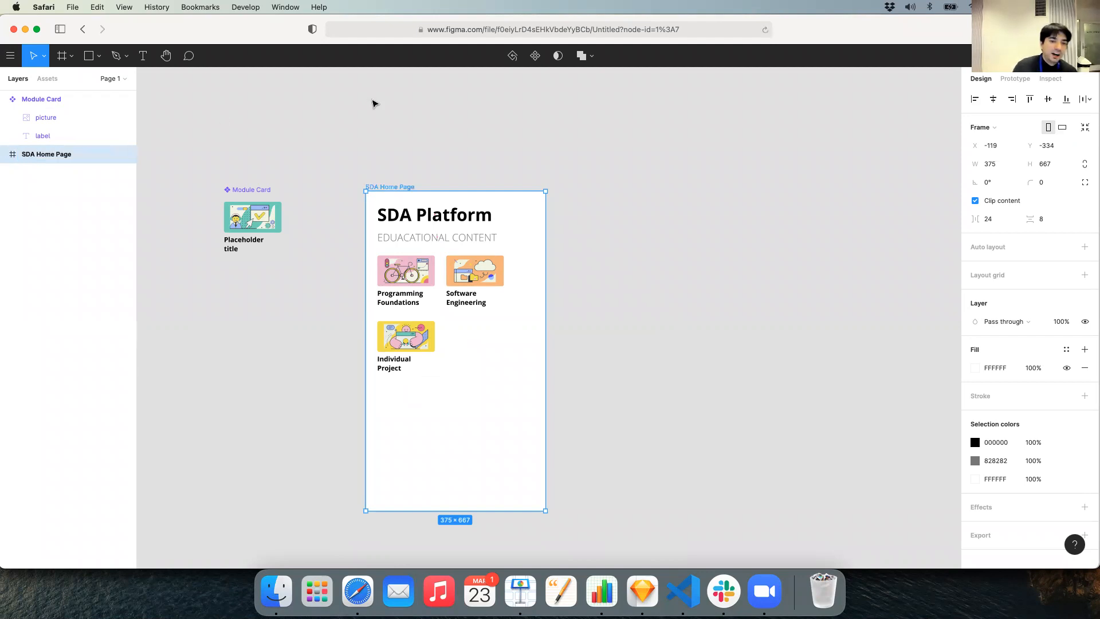
{"action": "left_click", "coordinate": [388, 103]}
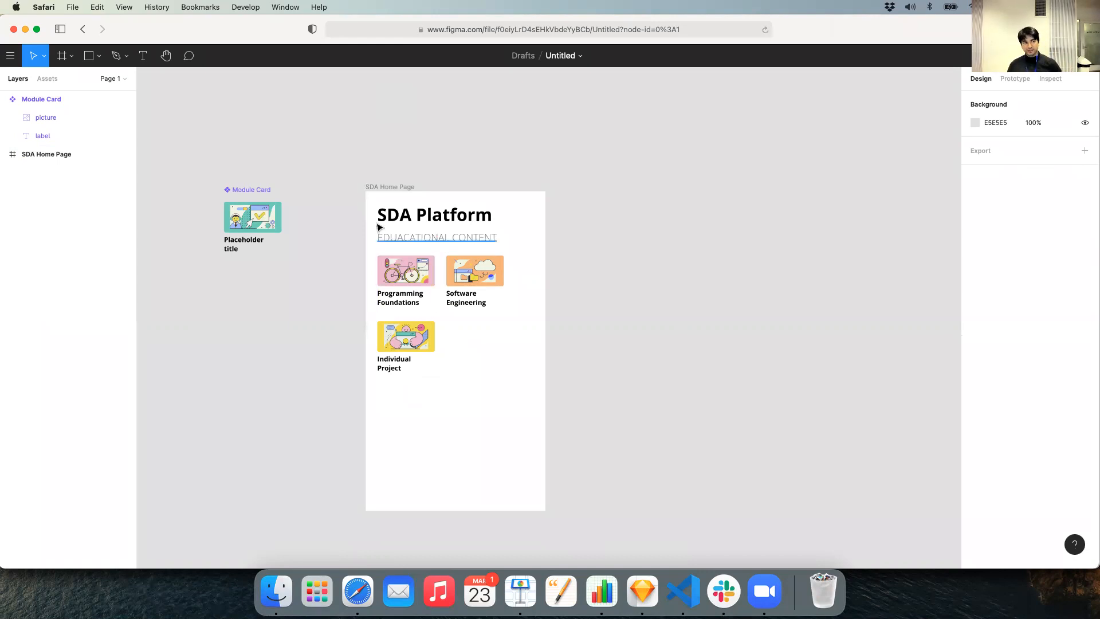
Step: Add an empty iPhone 8 frame to the right of SDA Home Page and order its layer below that frame
{"action": "left_click", "coordinate": [63, 59]}
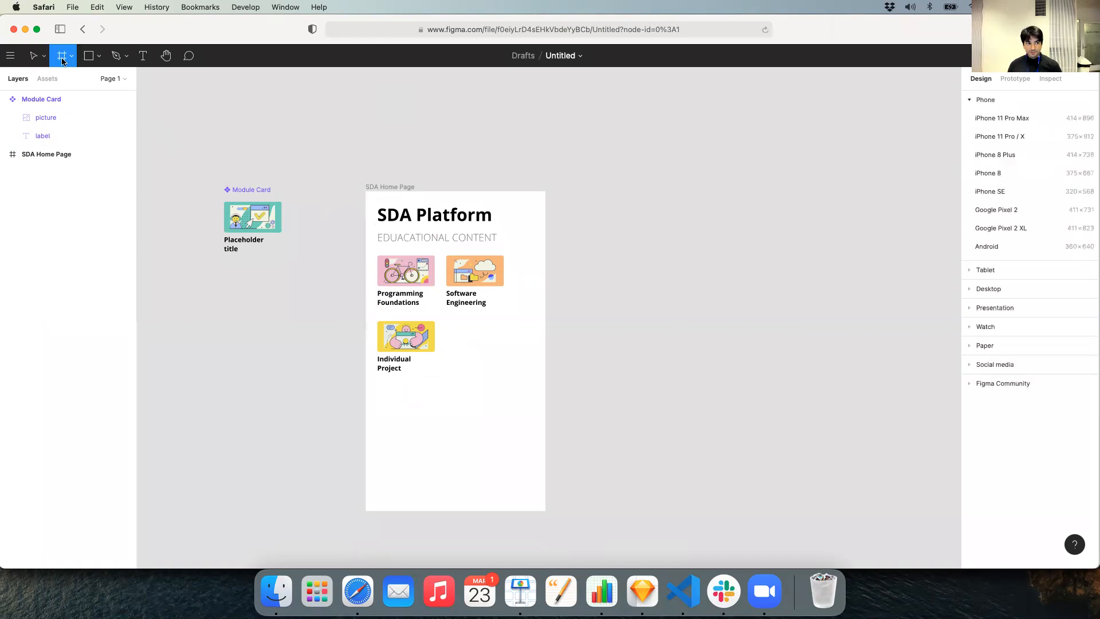
{"action": "left_click", "coordinate": [989, 175]}
{"action": "left_click_drag", "start_coordinate": [590, 154], "coordinate": [663, 189]}
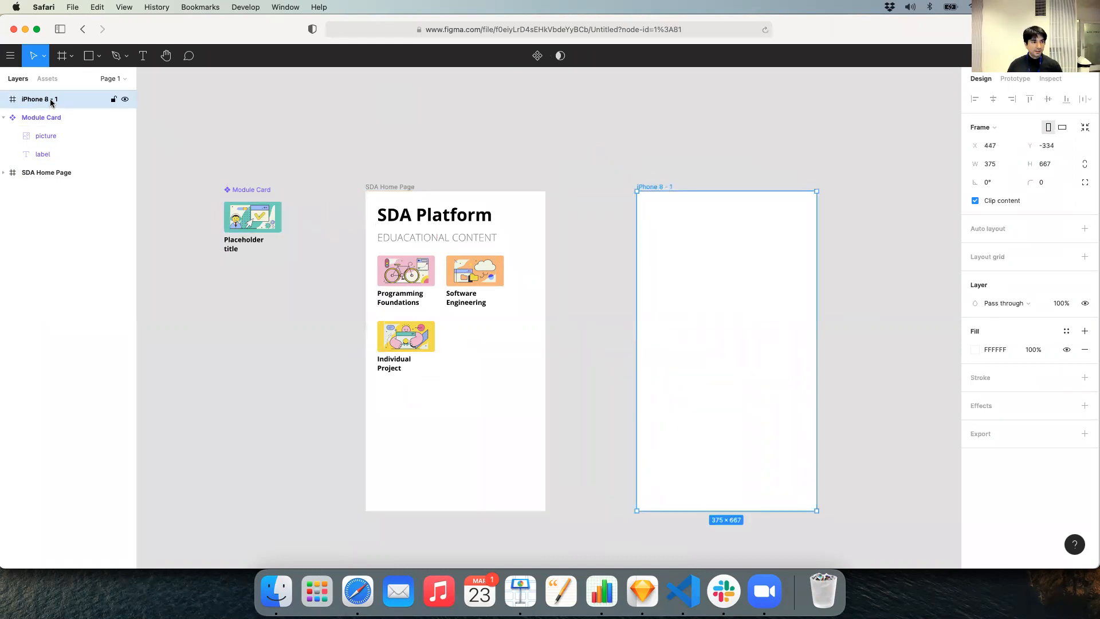
{"action": "left_click_drag", "start_coordinate": [50, 100], "coordinate": [45, 175]}
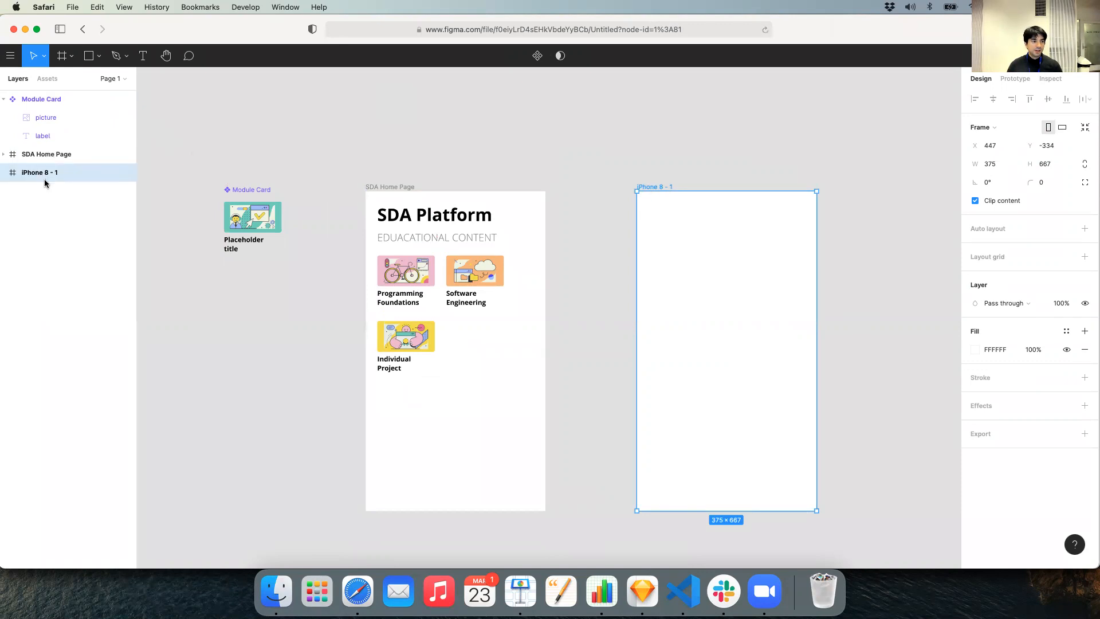
Step: Rename the new empty frame as "SDA Course Page"
{"action": "double_click", "coordinate": [44, 174]}
{"action": "type", "text": "SDA Course Mat"}
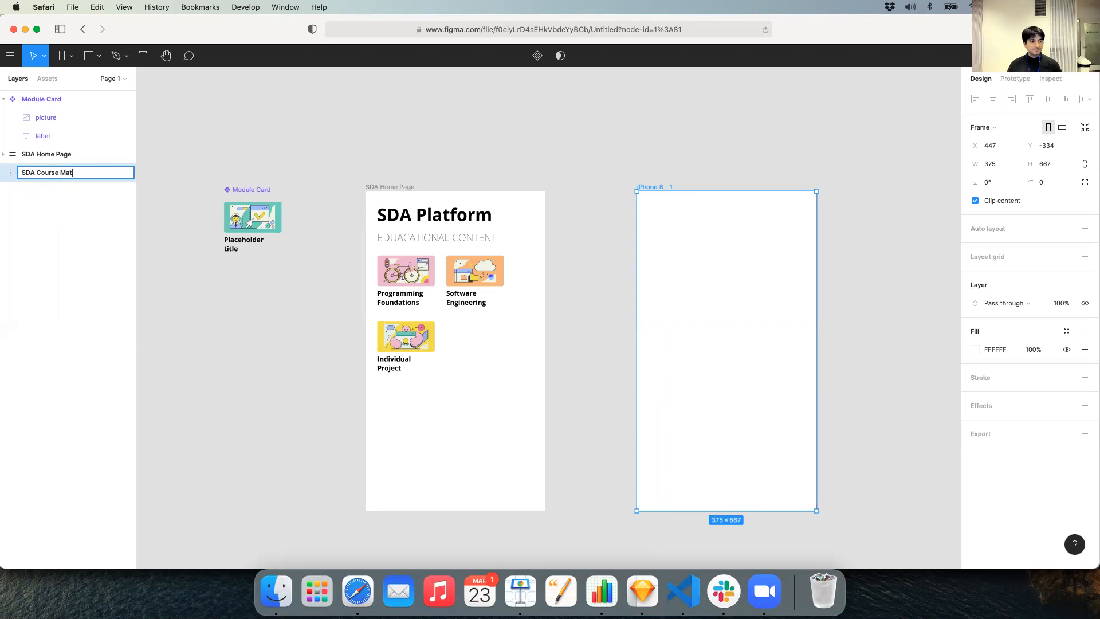
{"action": "key", "text": "BackSpace"}
{"action": "key", "text": "BackSpace"}
{"action": "key", "text": "BackSpace"}
{"action": "key", "text": "BackSpace"}
{"action": "key", "text": "BackSpace"}
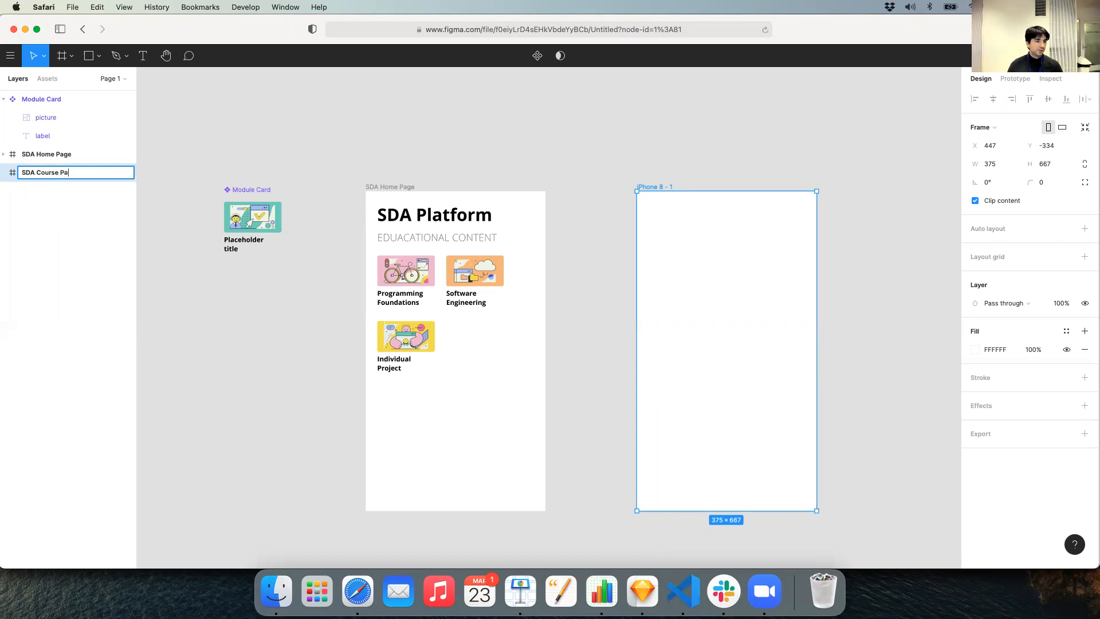
{"action": "key", "text": "Return"}
{"action": "left_click", "coordinate": [541, 123]}
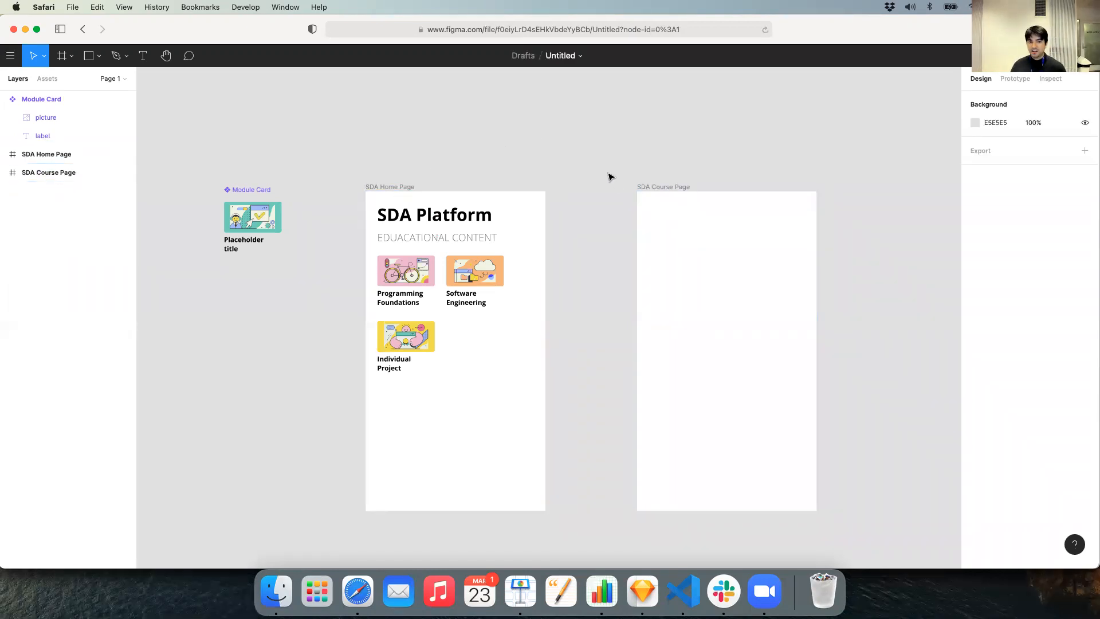
Step: Copy the "SDA Platform" main title from the home page into the SDA Course Page frame
{"action": "left_click", "coordinate": [462, 219]}
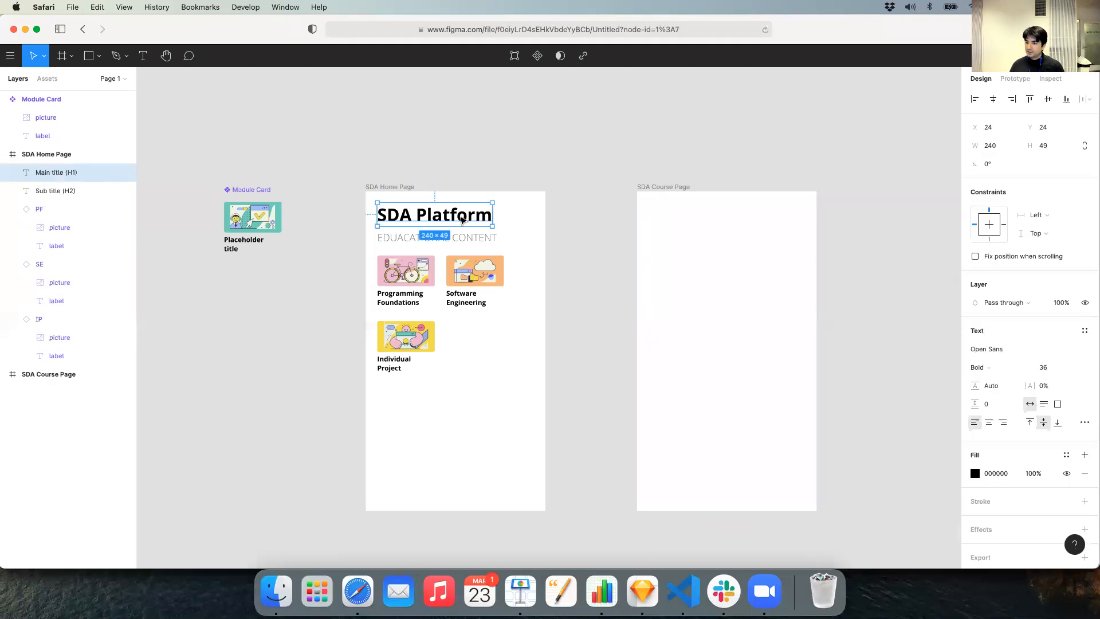
{"action": "scroll", "coordinate": [1033, 302], "scroll_direction": "up", "scroll_amount": 1}
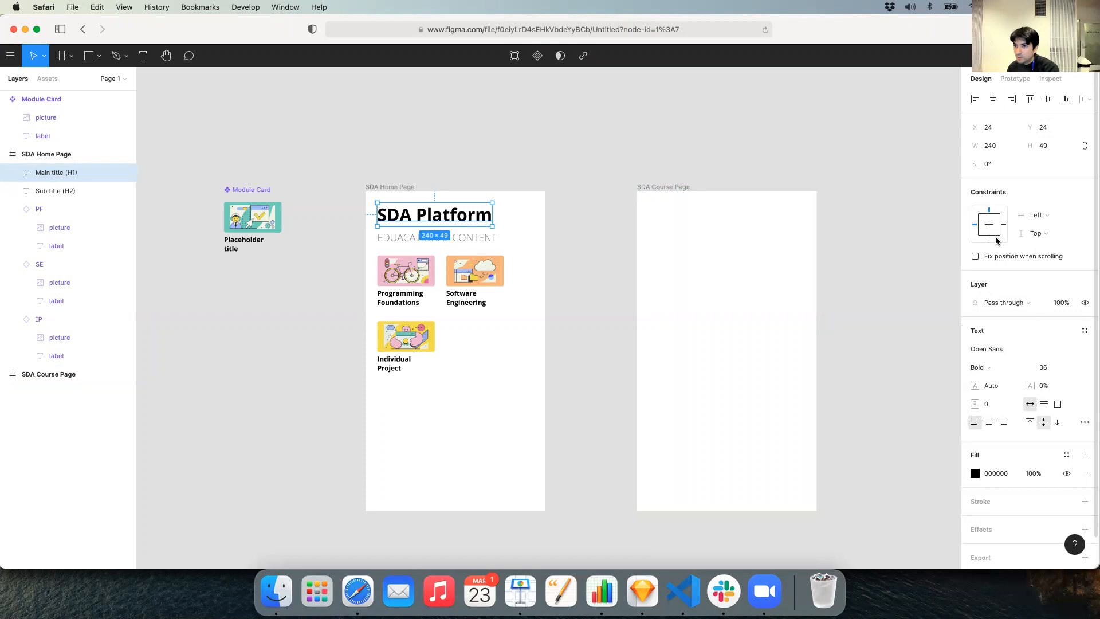
{"action": "scroll", "coordinate": [1000, 401], "scroll_direction": "down", "scroll_amount": 2}
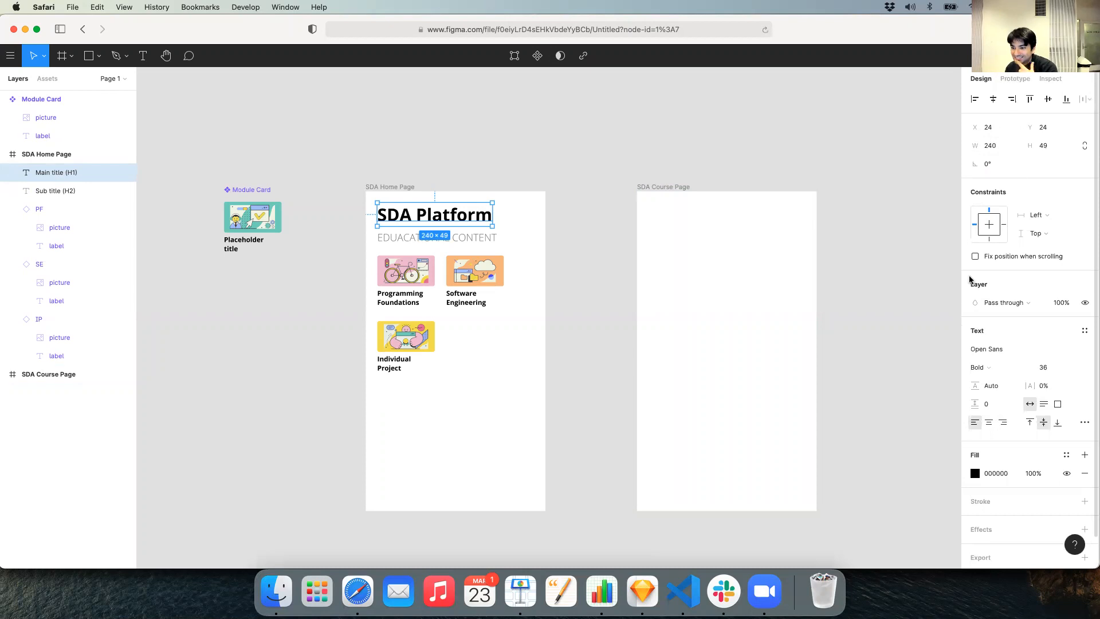
{"action": "scroll", "coordinate": [1008, 186], "scroll_direction": "down", "scroll_amount": 2}
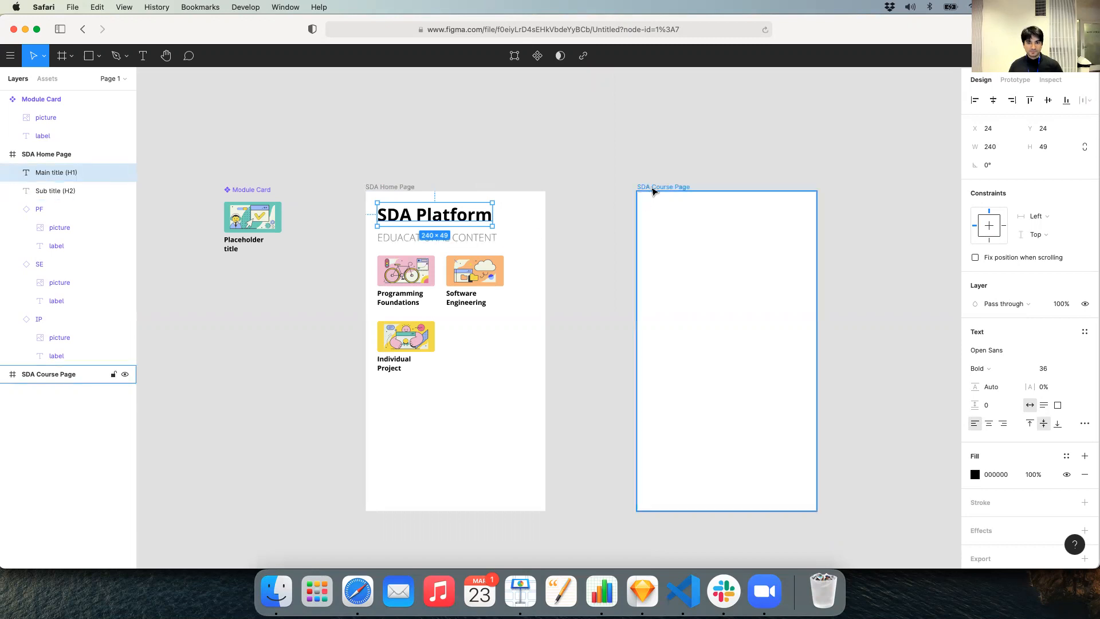
{"action": "left_click", "coordinate": [678, 209]}
{"action": "key", "text": "super+v"}
Step: Change the course page's main title to "Software Engineering", broken into two lines
{"action": "double_click", "coordinate": [679, 209]}
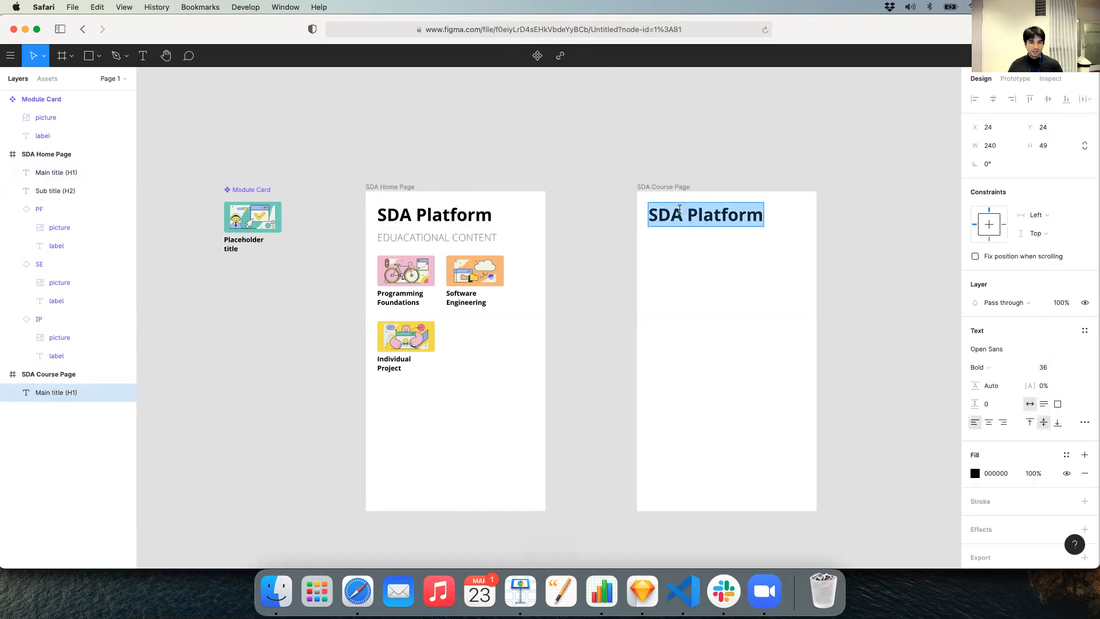
{"action": "type", "text": "Soft"}
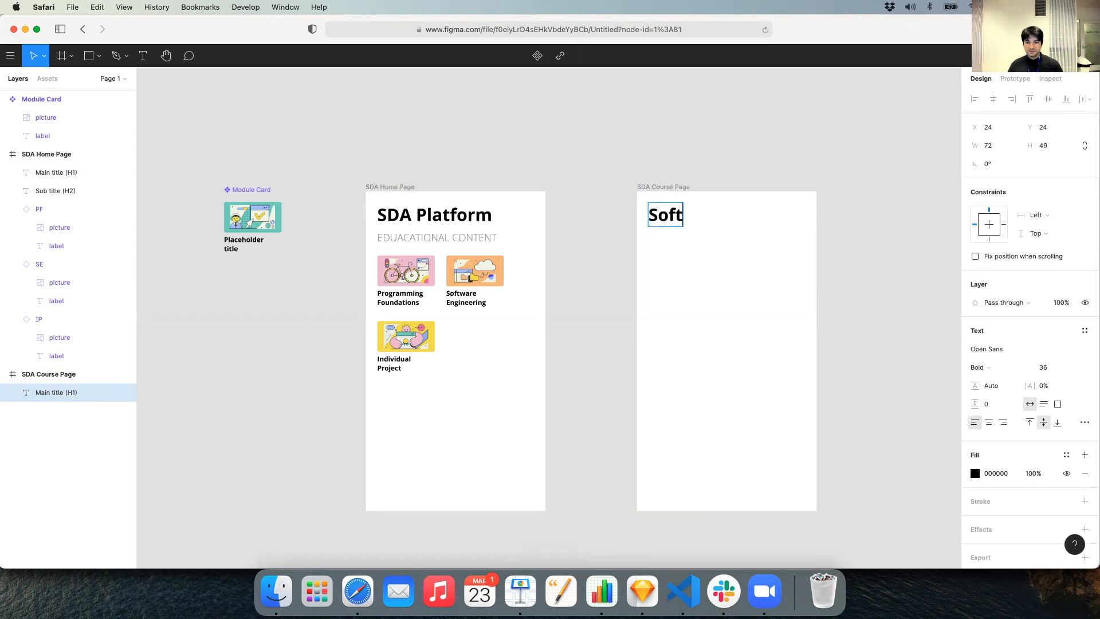
{"action": "type", "text": "ware Engineerin"}
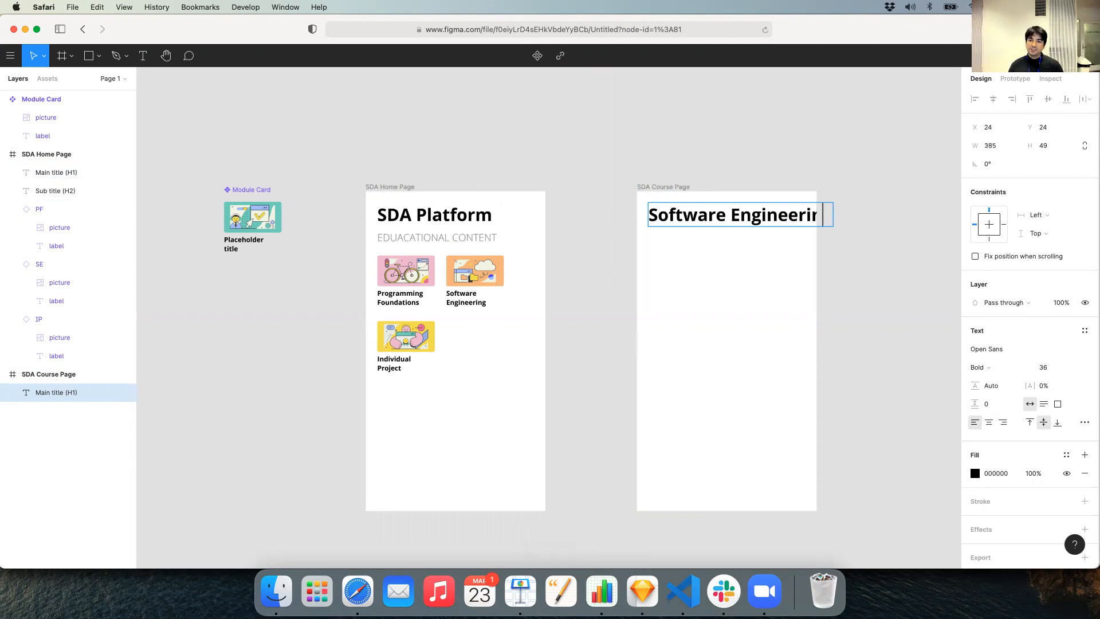
{"action": "key", "text": "Return"}
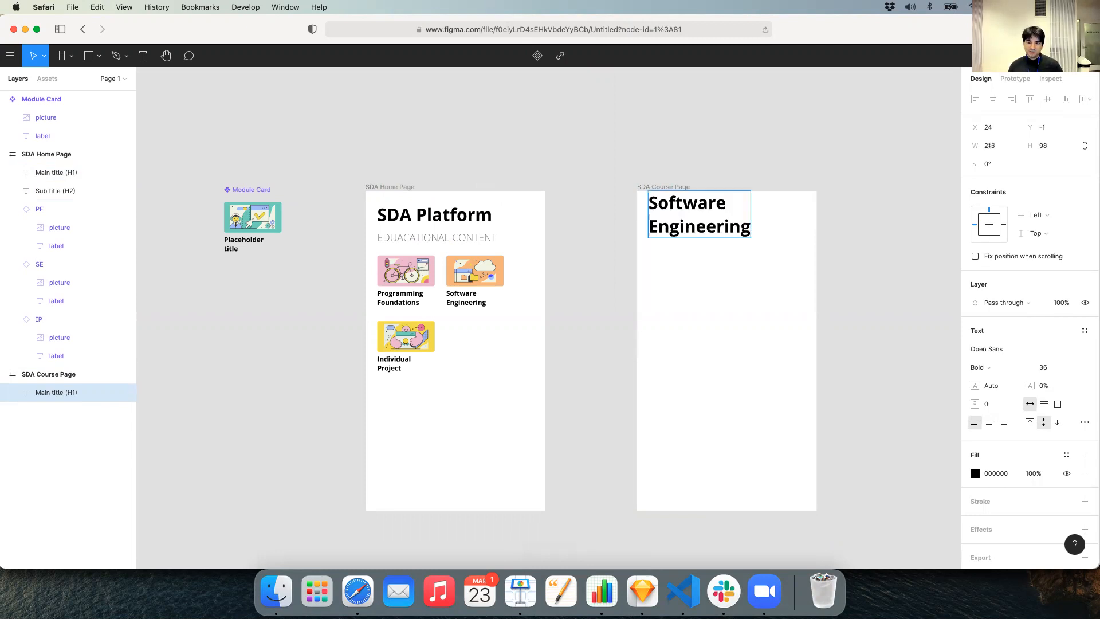
{"action": "key", "text": "Escape"}
Step: Move the two-line title down within the SDA Course Page frame while checking its distances to the frame edges
{"action": "left_click_drag", "start_coordinate": [689, 201], "coordinate": [690, 207]}
{"action": "key", "text": "alt"}
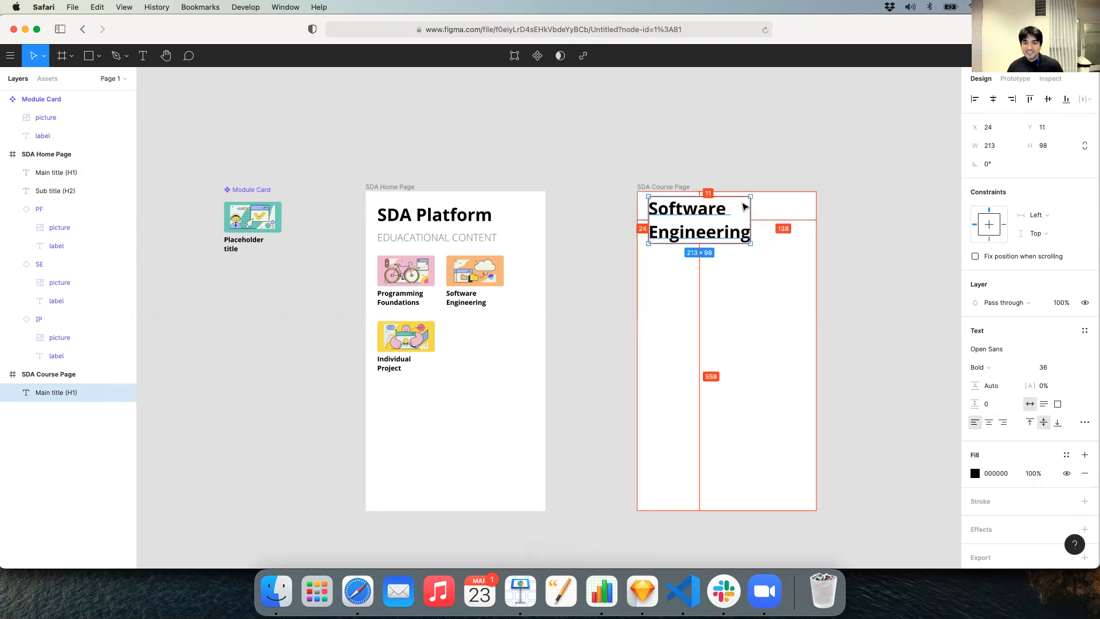
{"action": "key", "text": "Down"}
{"action": "key", "text": "Down"}
{"action": "key", "text": "Down"}
{"action": "key", "text": "Down"}
{"action": "key", "text": "Down"}
{"action": "key", "text": "Down"}
{"action": "key", "text": "Down"}
{"action": "key", "text": "Down"}
{"action": "key", "text": "Down"}
{"action": "key", "text": "Down"}
{"action": "key", "text": "Down"}
{"action": "key", "text": "Down"}
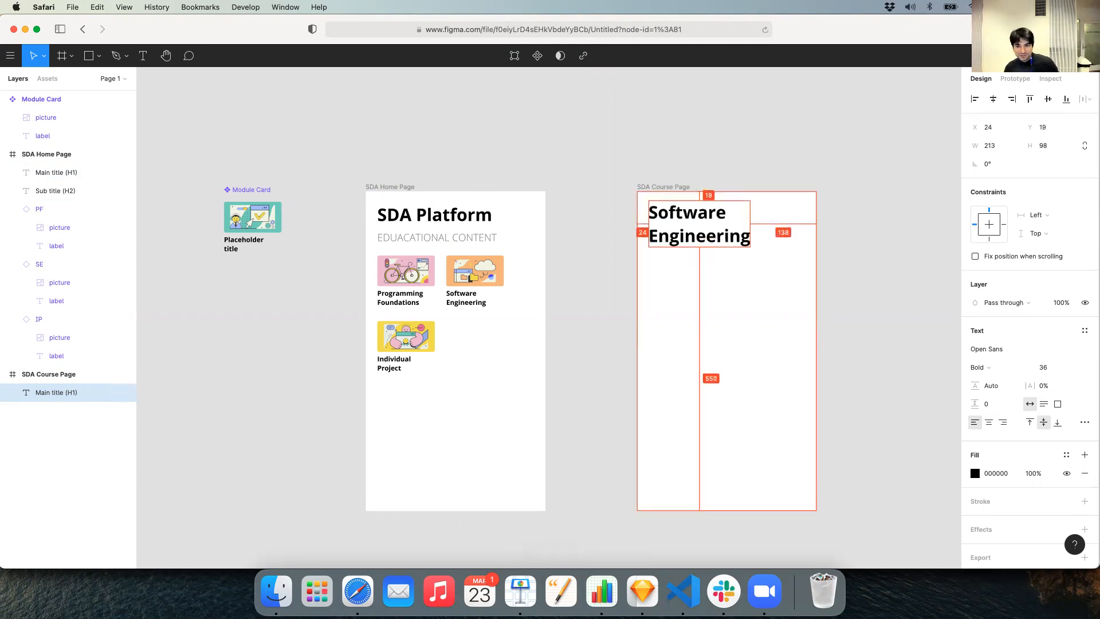
Step: Undo the downward moves of the course page's two-line title
{"action": "key", "text": "super+z"}
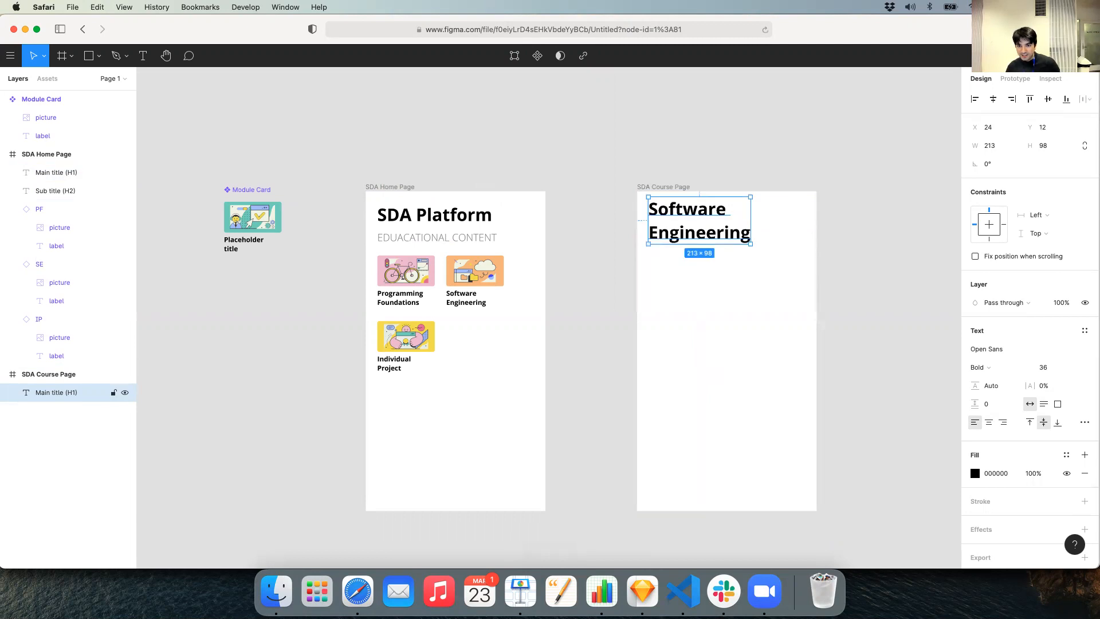
{"action": "key", "text": "super+z"}
{"action": "key", "text": "super+z"}
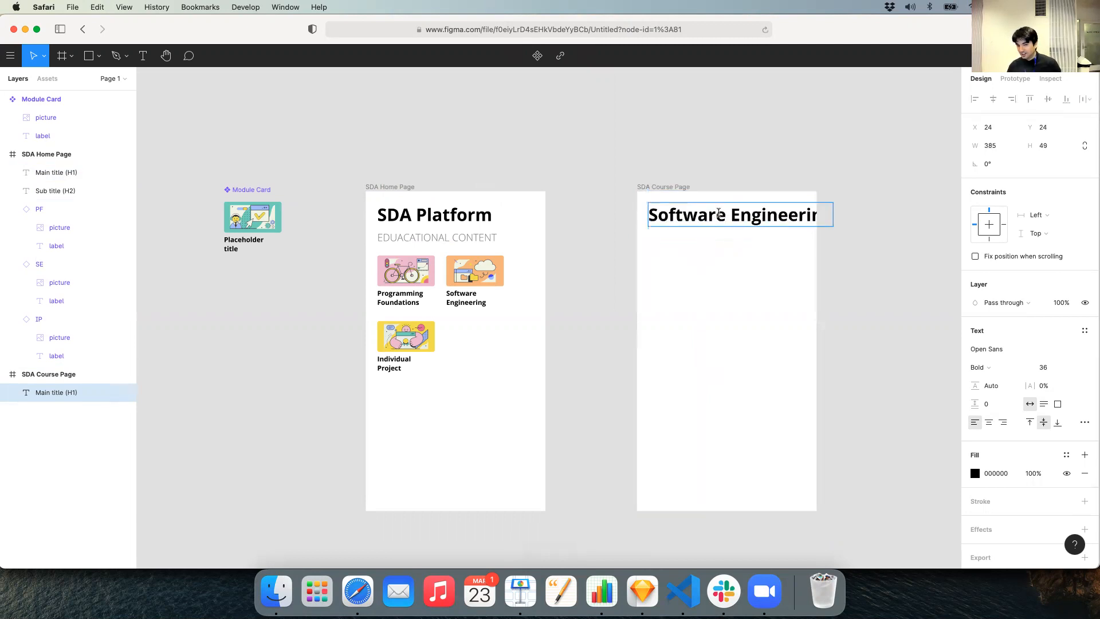
{"action": "key", "text": "super+z"}
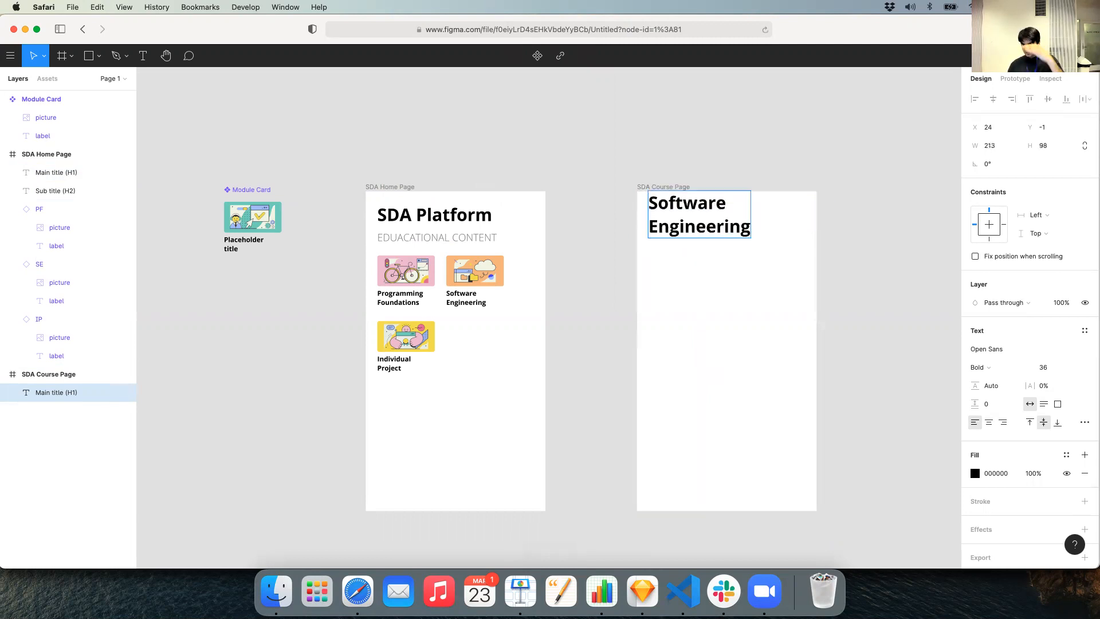
Step: Undo the line break and move in the course page's title, restoring "Software Engineering" to a single line
{"action": "key", "text": "super+z"}
{"action": "key", "text": "super+shift+z"}
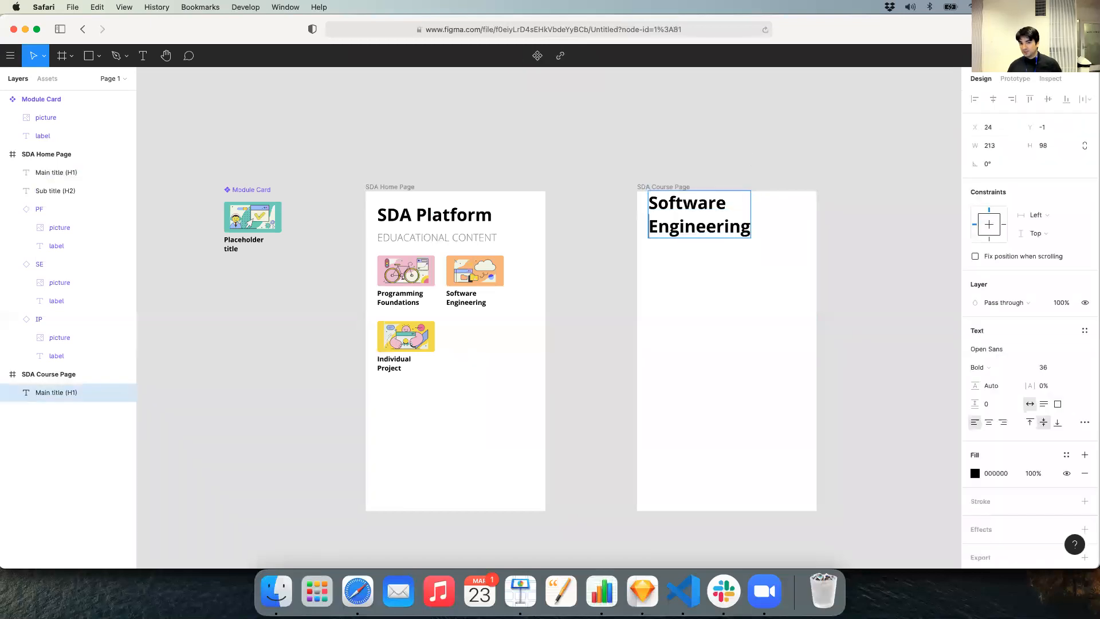
{"action": "key", "text": "super+shift+z"}
Step: Set the vertical text alignment of the home page's main title and subtitle to top
{"action": "double_click", "coordinate": [396, 219]}
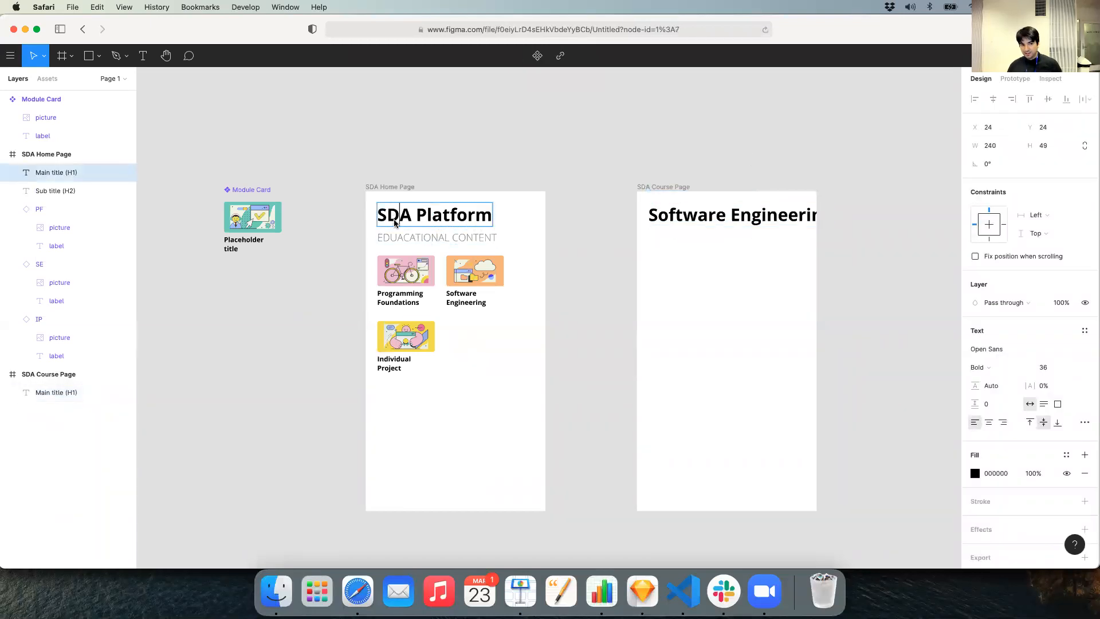
{"action": "left_click", "coordinate": [507, 144]}
{"action": "left_click", "coordinate": [118, 172]}
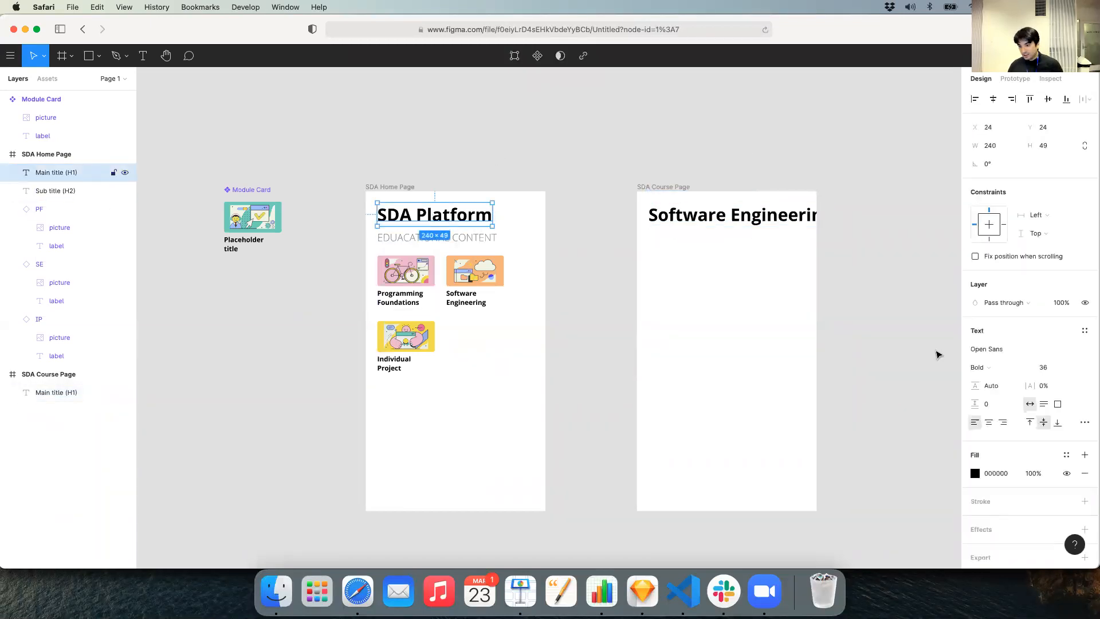
{"action": "left_click", "coordinate": [1029, 424]}
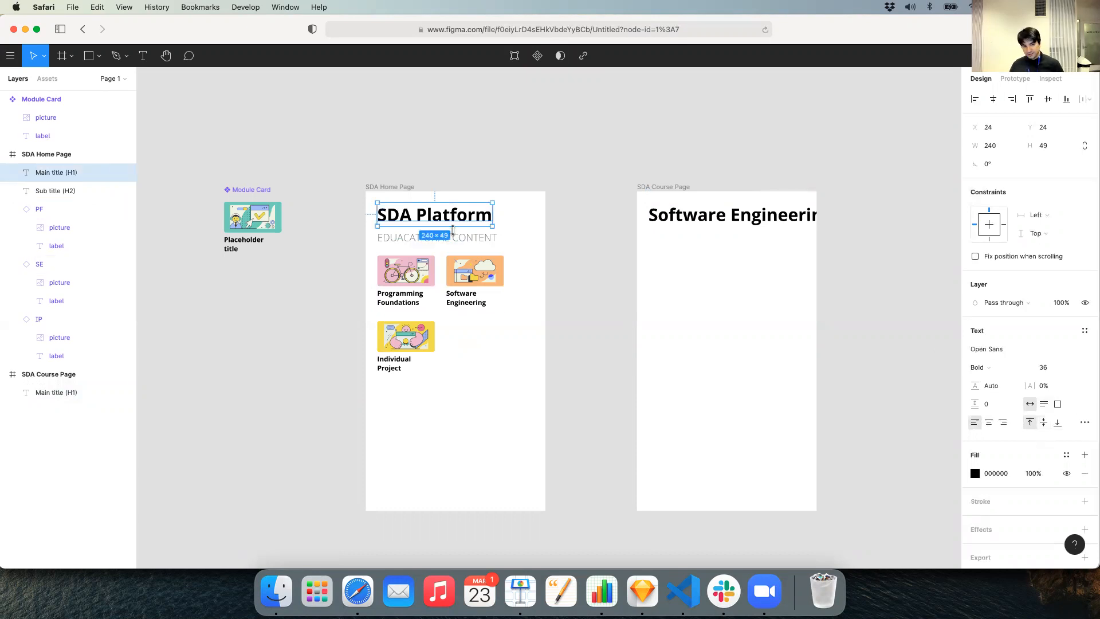
{"action": "left_click", "coordinate": [472, 240]}
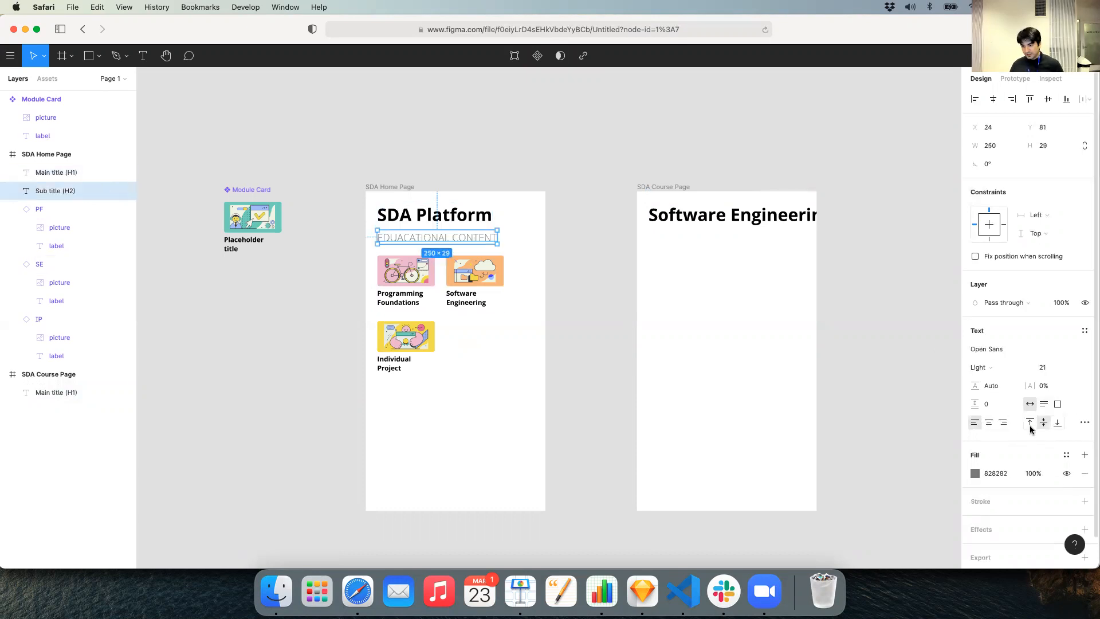
Step: Align the course page title's text to top and break "Software Engineering" into two lines
{"action": "left_click", "coordinate": [735, 208]}
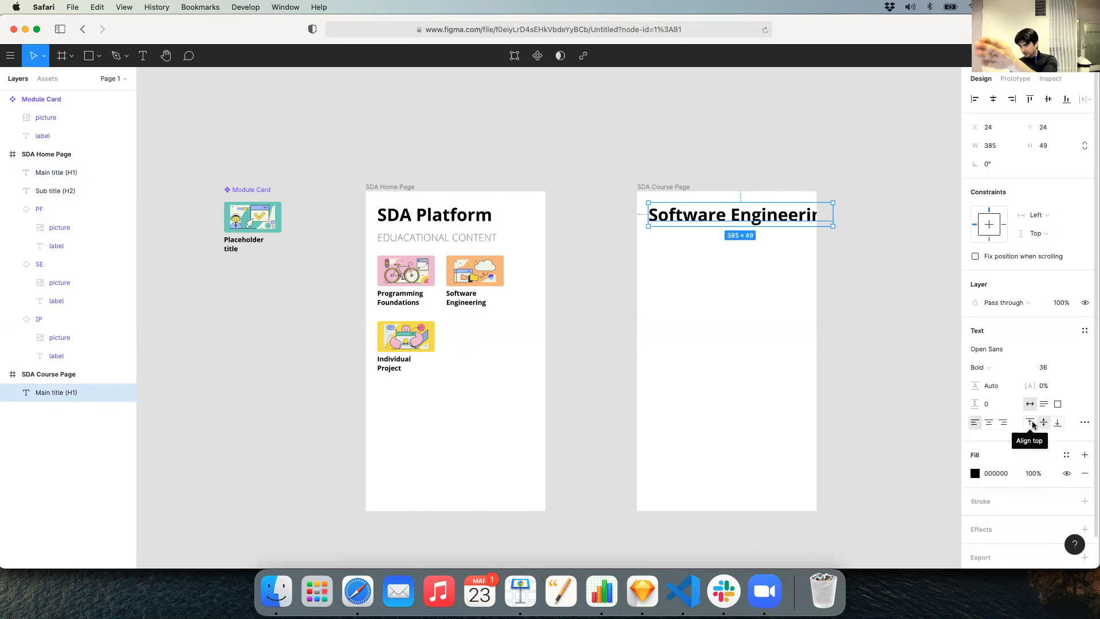
{"action": "left_click", "coordinate": [1030, 423]}
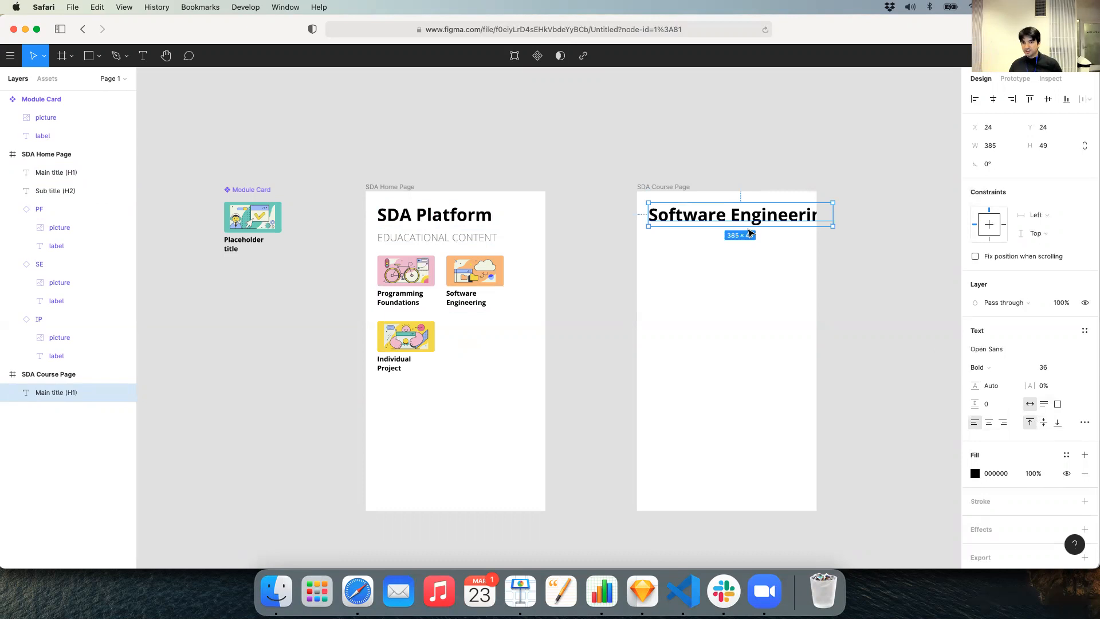
{"action": "double_click", "coordinate": [737, 216]}
{"action": "left_click", "coordinate": [733, 212]}
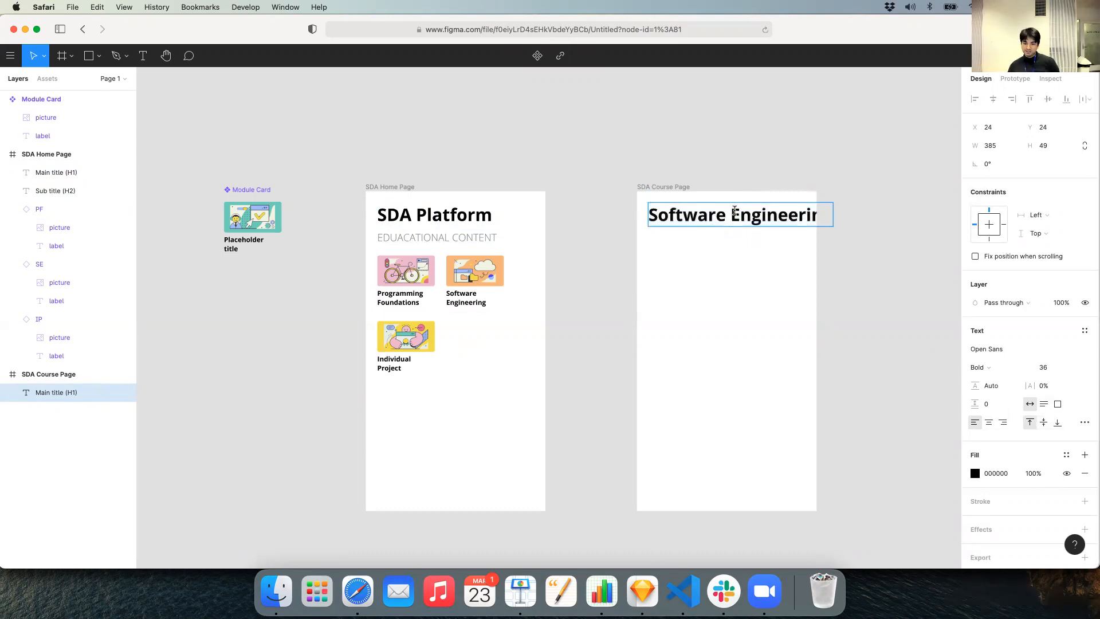
{"action": "key", "text": "Return"}
{"action": "key", "text": "Escape"}
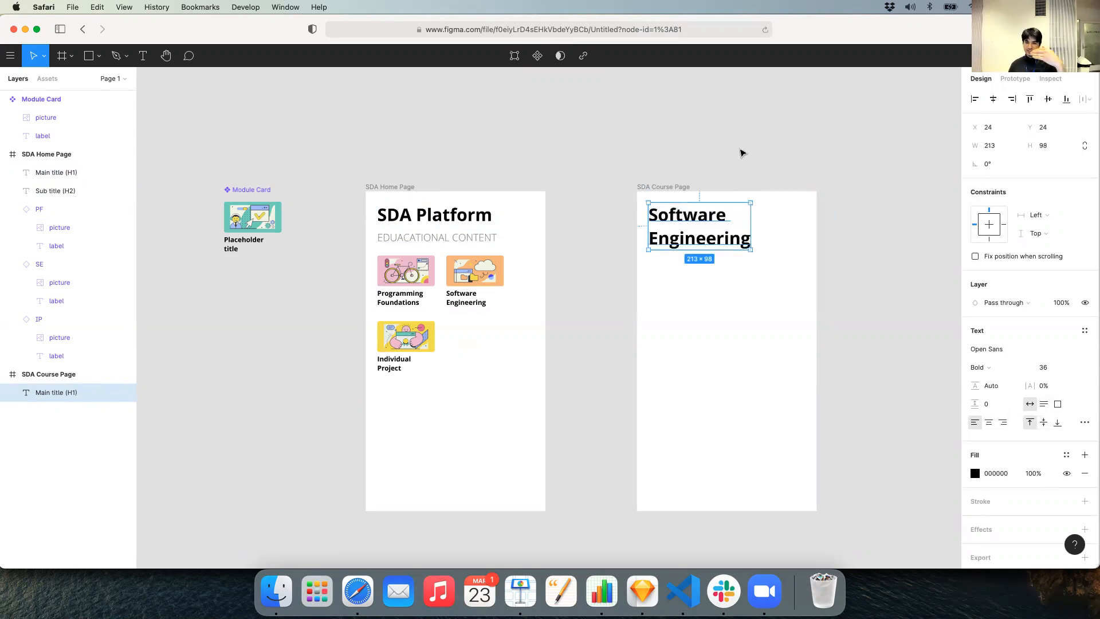
Step: Check the two-line title's distances to the edges of the SDA Course Page frame
{"action": "left_click", "coordinate": [742, 153]}
{"action": "left_click", "coordinate": [679, 220]}
{"action": "key", "text": "alt"}
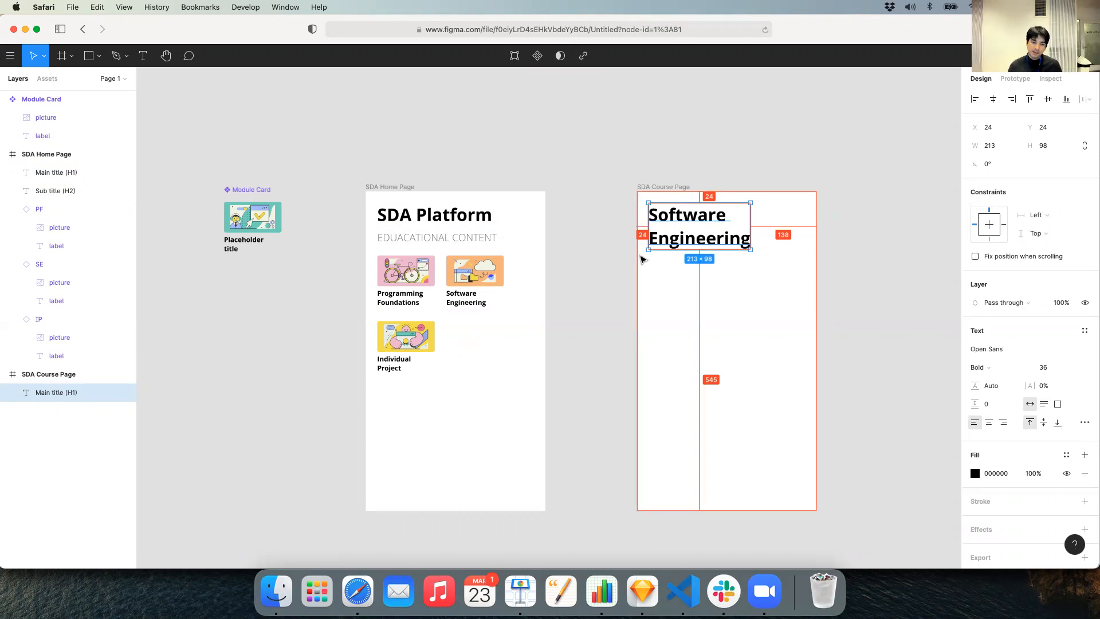
{"action": "key", "text": "alt"}
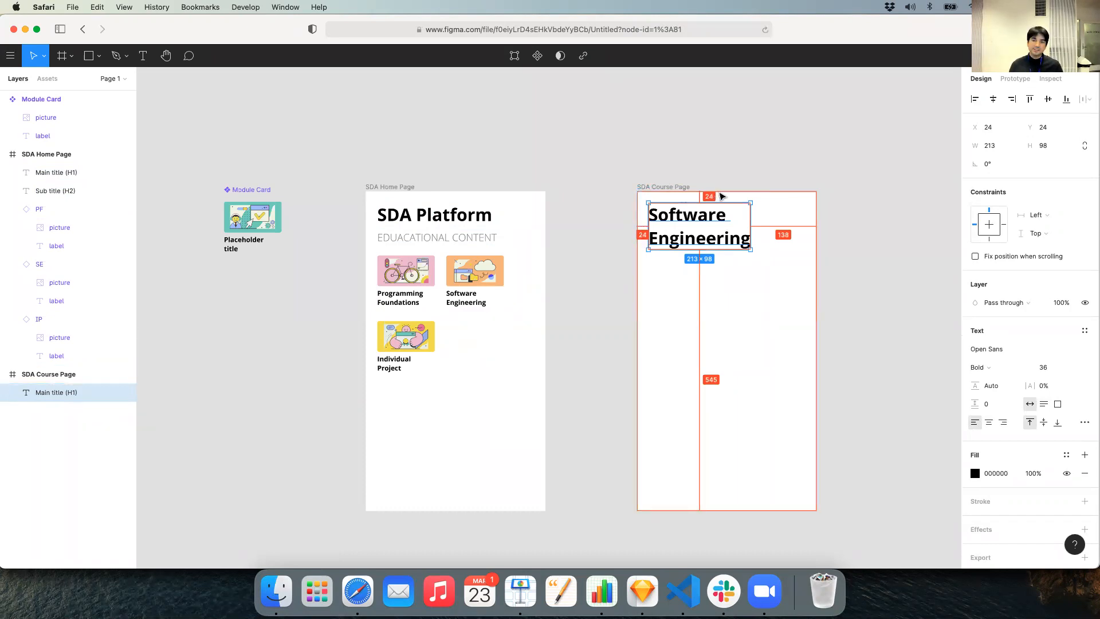
{"action": "left_click", "coordinate": [743, 146]}
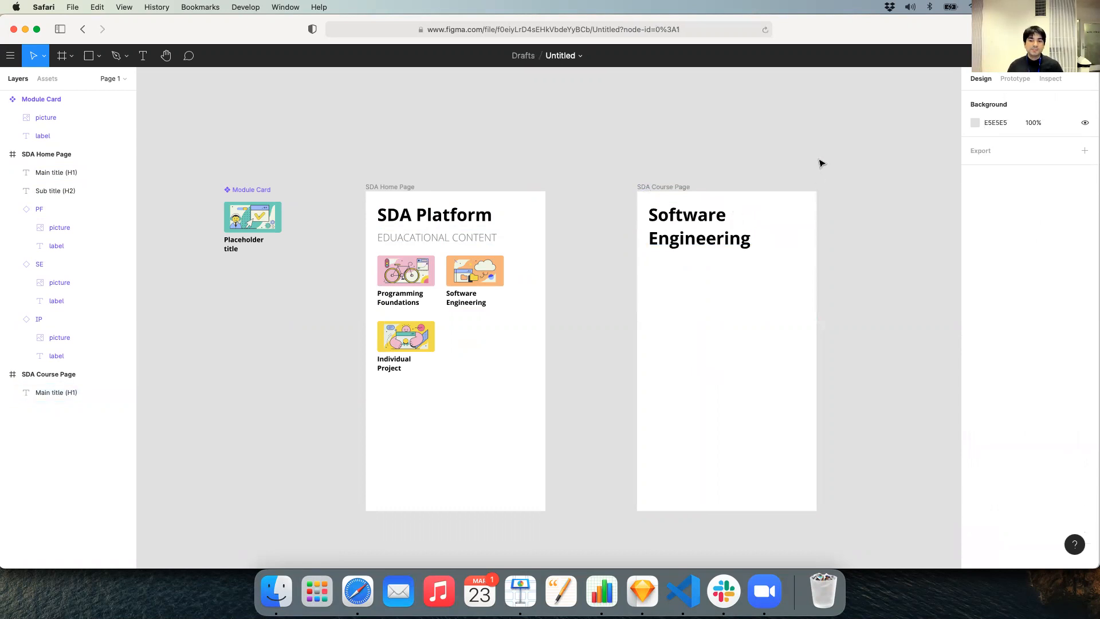
{"action": "scroll", "coordinate": [821, 164], "scroll_direction": "right", "scroll_amount": 1}
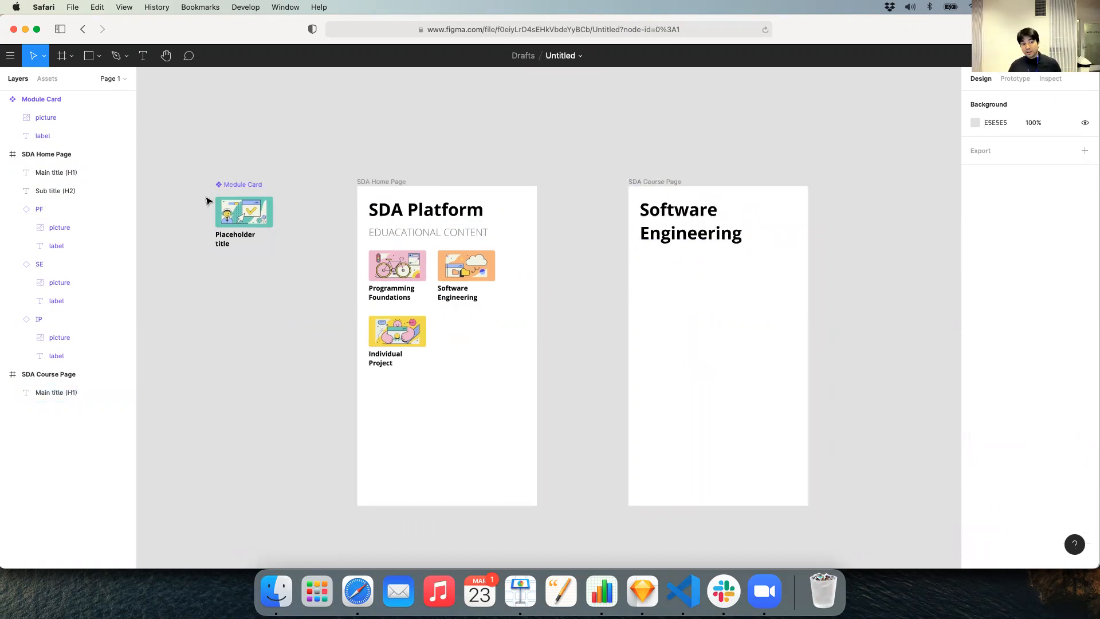
{"action": "scroll", "coordinate": [207, 201], "scroll_direction": "up", "scroll_amount": 3}
{"action": "left_click", "coordinate": [287, 235]}
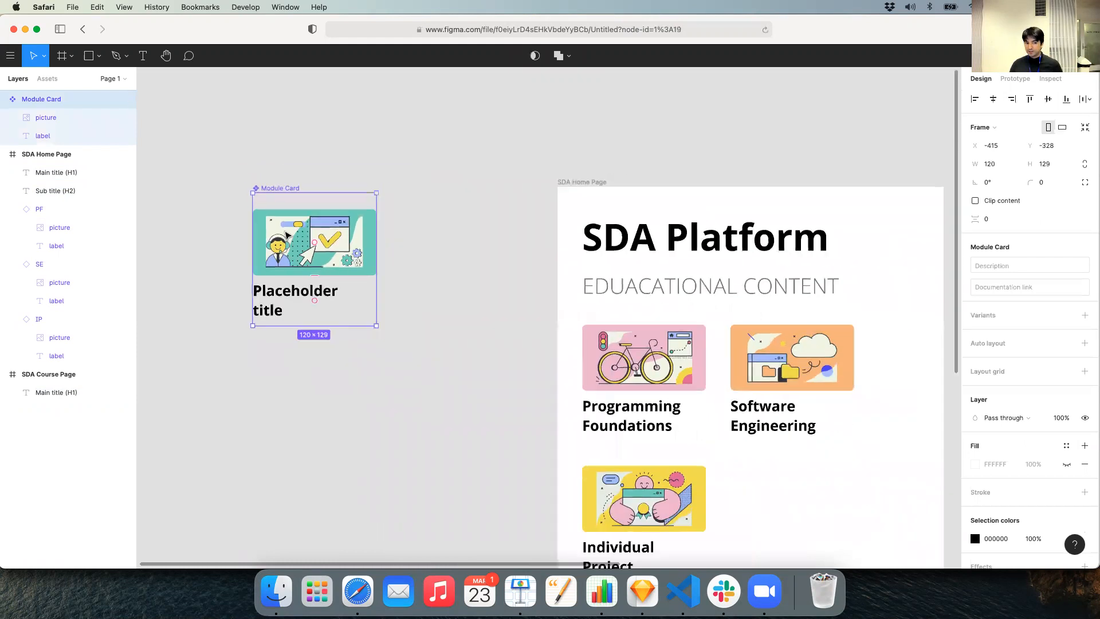
{"action": "scroll", "coordinate": [287, 235], "scroll_direction": "down", "scroll_amount": 3}
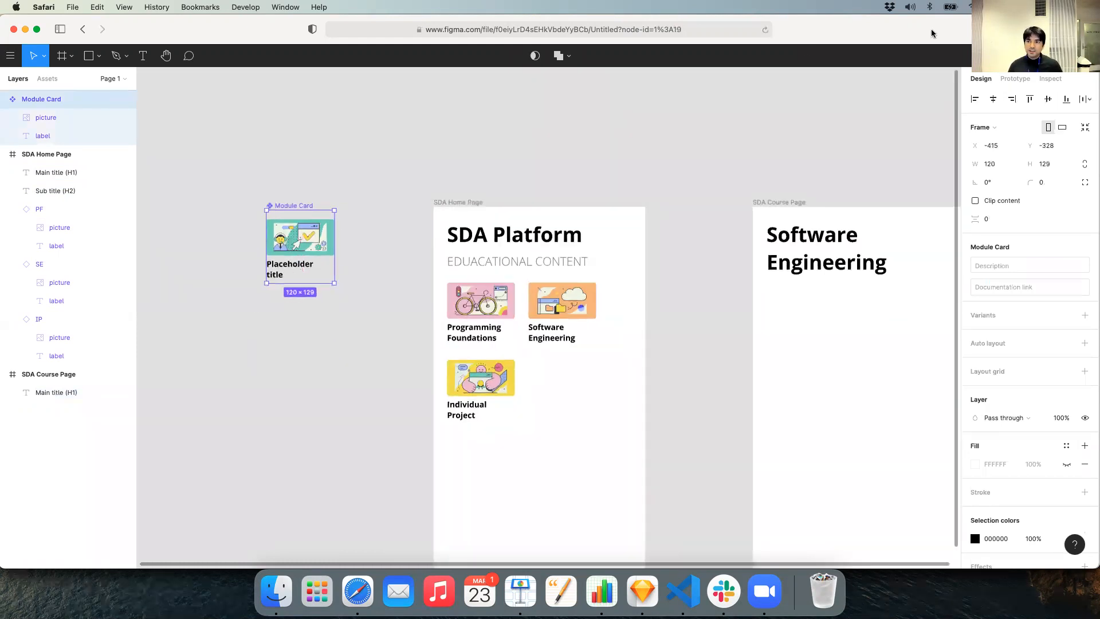
Step: Open the Software Development Academy site in a new browser tab and log in to the SDA platform
{"action": "key", "text": "super+t"}
{"action": "type", "text": "sda"}
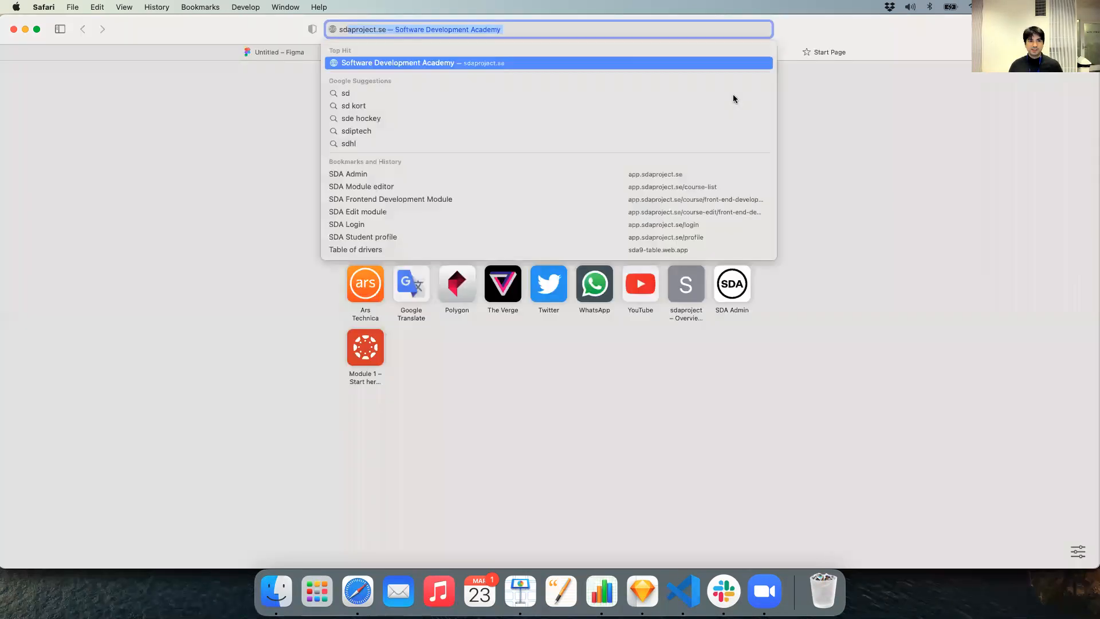
{"action": "key", "text": "Return"}
{"action": "left_click", "coordinate": [848, 87]}
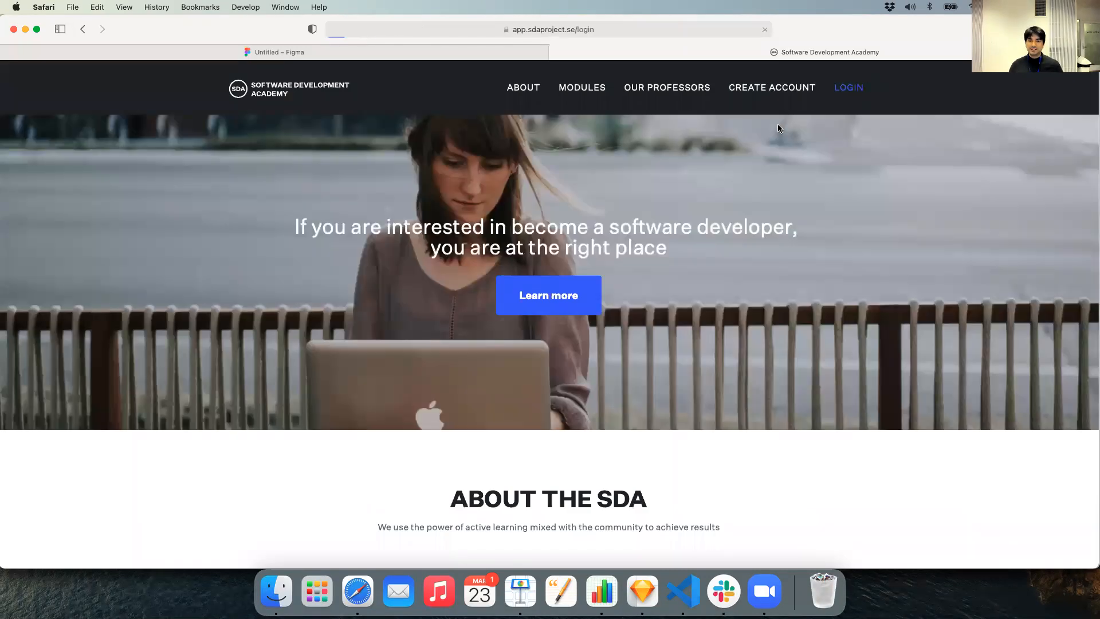
{"action": "left_click", "coordinate": [745, 331]}
{"action": "left_click", "coordinate": [755, 393]}
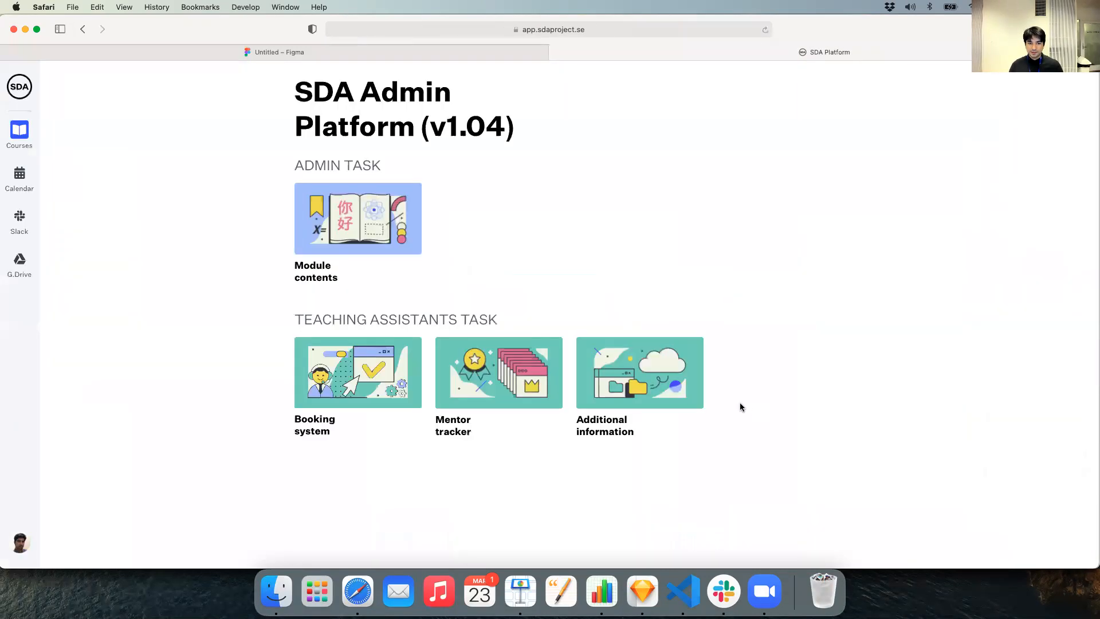
{"action": "left_click", "coordinate": [408, 206]}
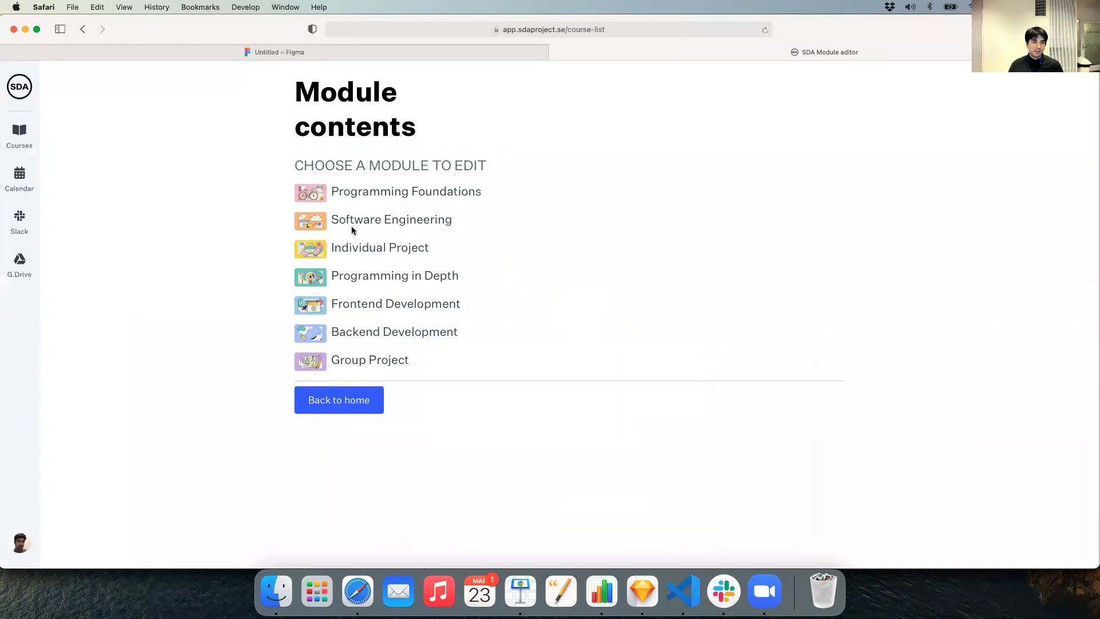
{"action": "left_click", "coordinate": [345, 310]}
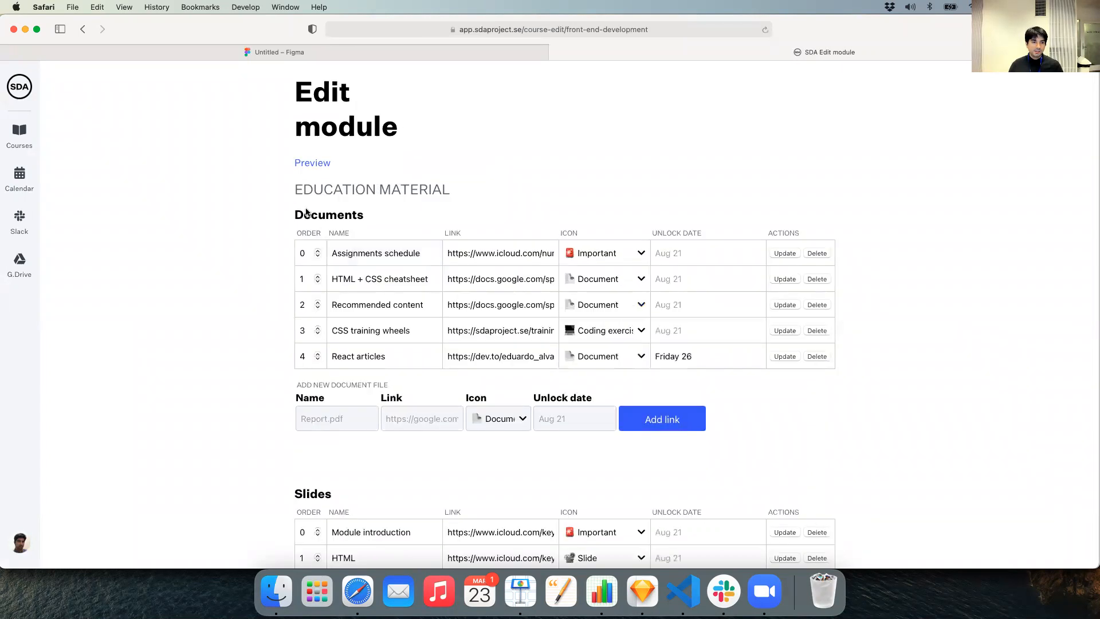
{"action": "left_click", "coordinate": [18, 98]}
Step: Open the preview of the Software Engineering module from the module contents and examine its icon-and-label links down to the Evaluation section
{"action": "left_click", "coordinate": [385, 193]}
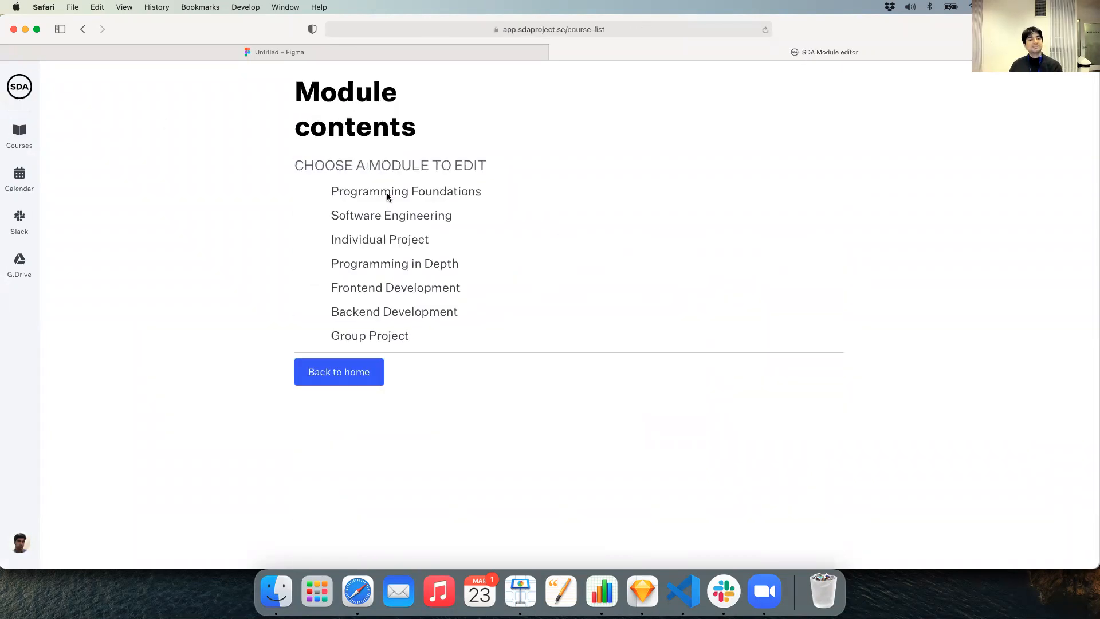
{"action": "left_click", "coordinate": [375, 225]}
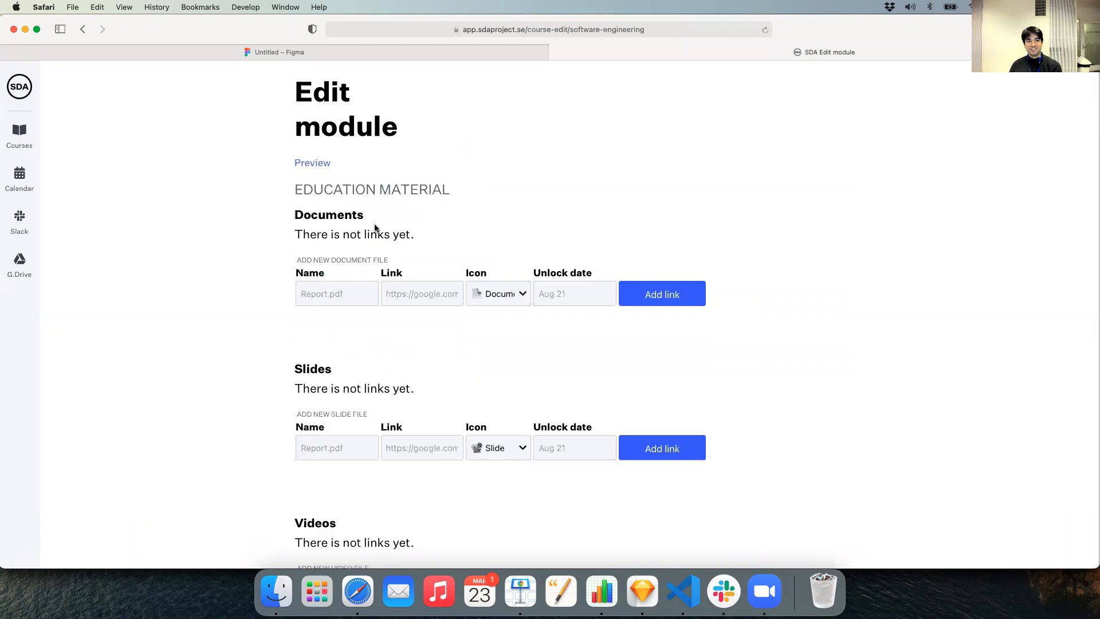
{"action": "left_click", "coordinate": [312, 162]}
{"action": "scroll", "coordinate": [267, 280], "scroll_direction": "down", "scroll_amount": 5}
{"action": "left_click_drag", "start_coordinate": [421, 493], "coordinate": [267, 482]}
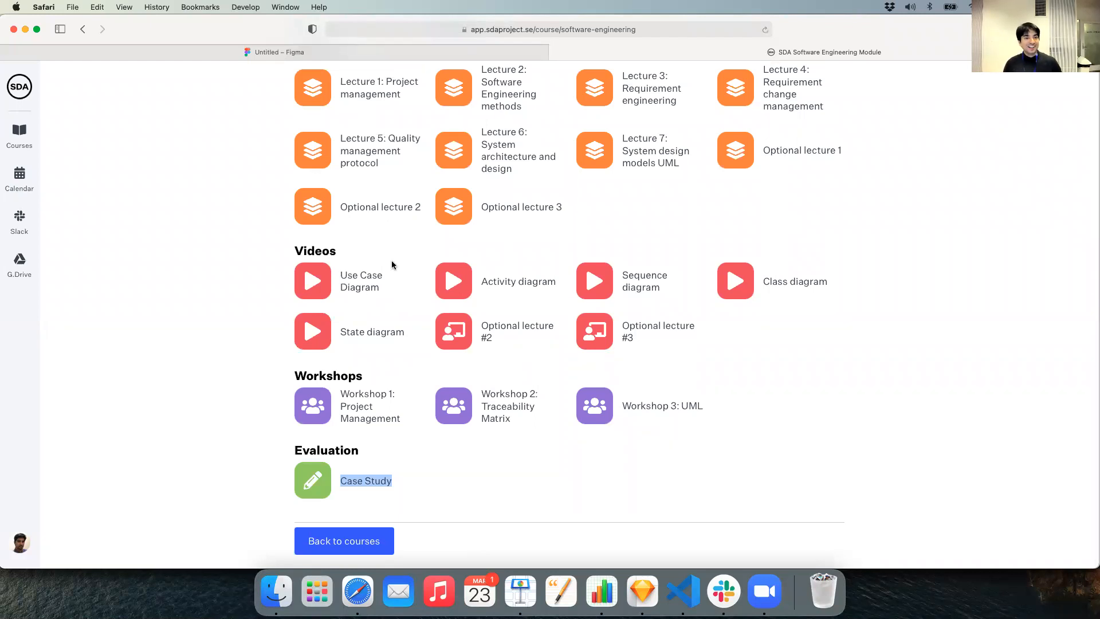
Step: Return to the Figma file and draw a rectangle of about 41 × 39 on the canvas below the Module Card
{"action": "left_click", "coordinate": [492, 53]}
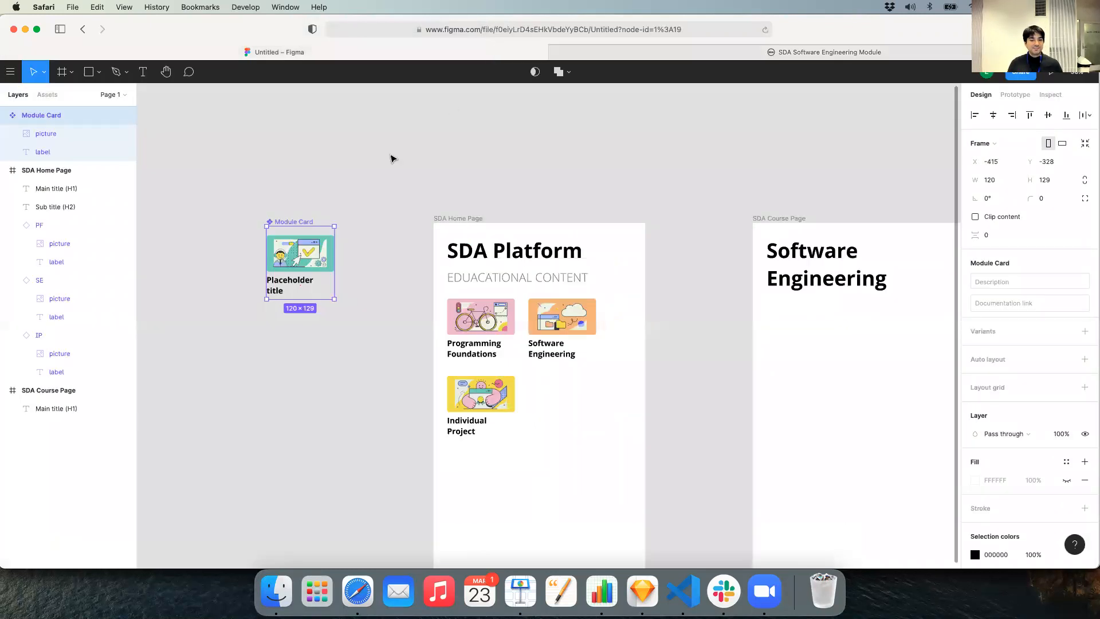
{"action": "left_click", "coordinate": [247, 286]}
{"action": "key", "text": "r"}
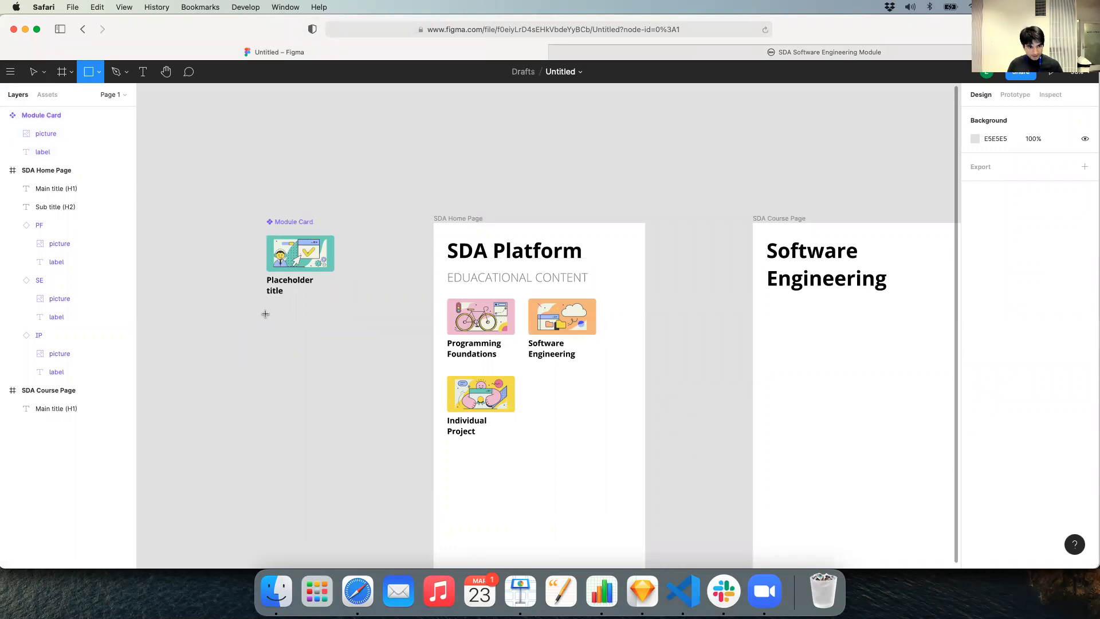
{"action": "left_click_drag", "start_coordinate": [266, 314], "coordinate": [290, 335]}
{"action": "scroll", "coordinate": [289, 335], "scroll_direction": "up", "scroll_amount": 5}
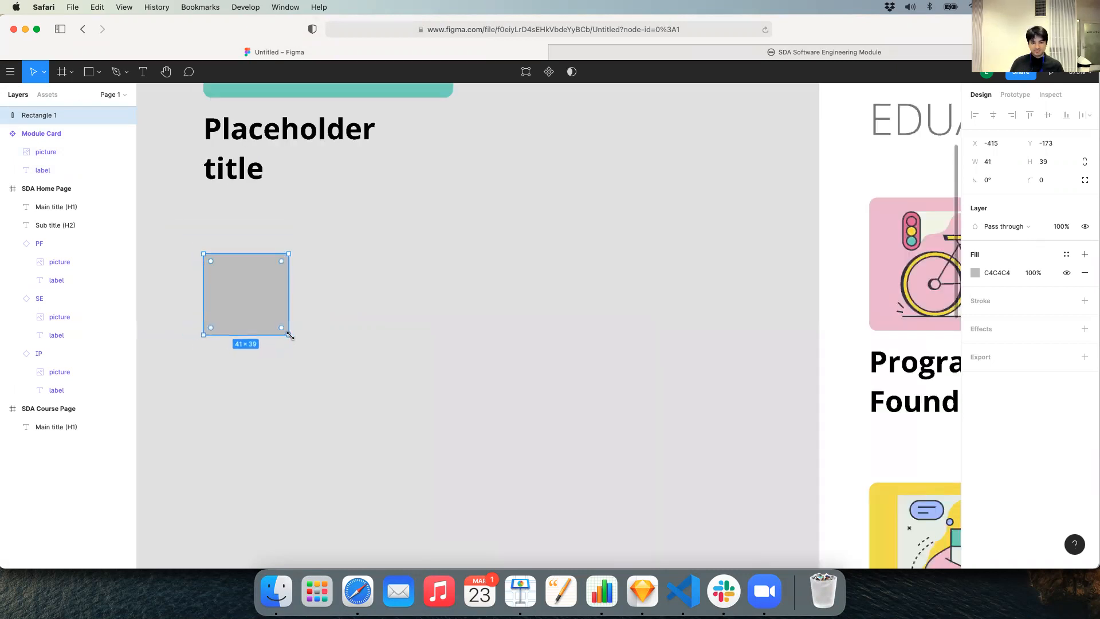
{"action": "scroll", "coordinate": [290, 338], "scroll_direction": "left", "scroll_amount": 3}
{"action": "scroll", "coordinate": [290, 338], "scroll_direction": "up", "scroll_amount": 1}
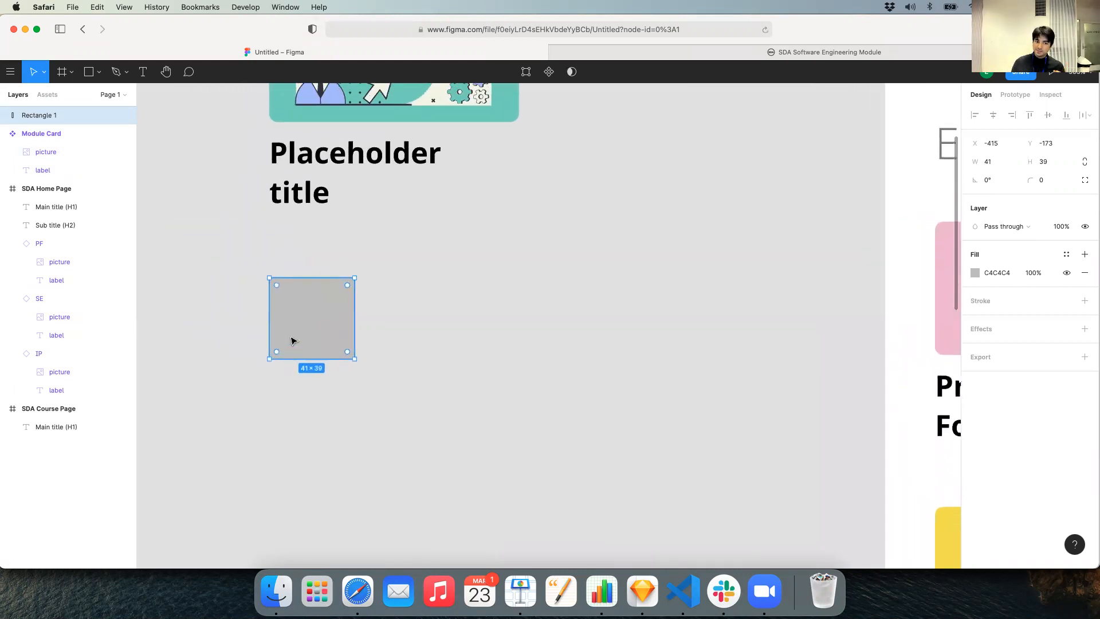
{"action": "scroll", "coordinate": [291, 341], "scroll_direction": "up", "scroll_amount": 2}
{"action": "scroll", "coordinate": [291, 341], "scroll_direction": "down", "scroll_amount": 3}
{"action": "scroll", "coordinate": [291, 341], "scroll_direction": "up", "scroll_amount": 1}
{"action": "scroll", "coordinate": [291, 341], "scroll_direction": "up", "scroll_amount": 2}
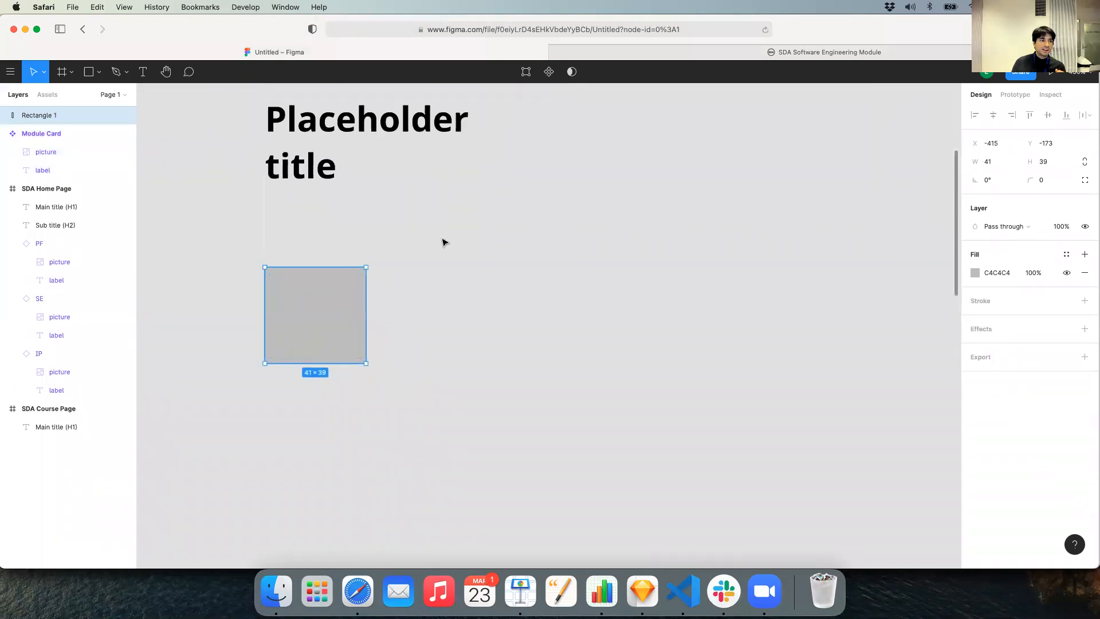
{"action": "scroll", "coordinate": [477, 250], "scroll_direction": "down", "scroll_amount": 3}
{"action": "scroll", "coordinate": [477, 250], "scroll_direction": "up", "scroll_amount": 3}
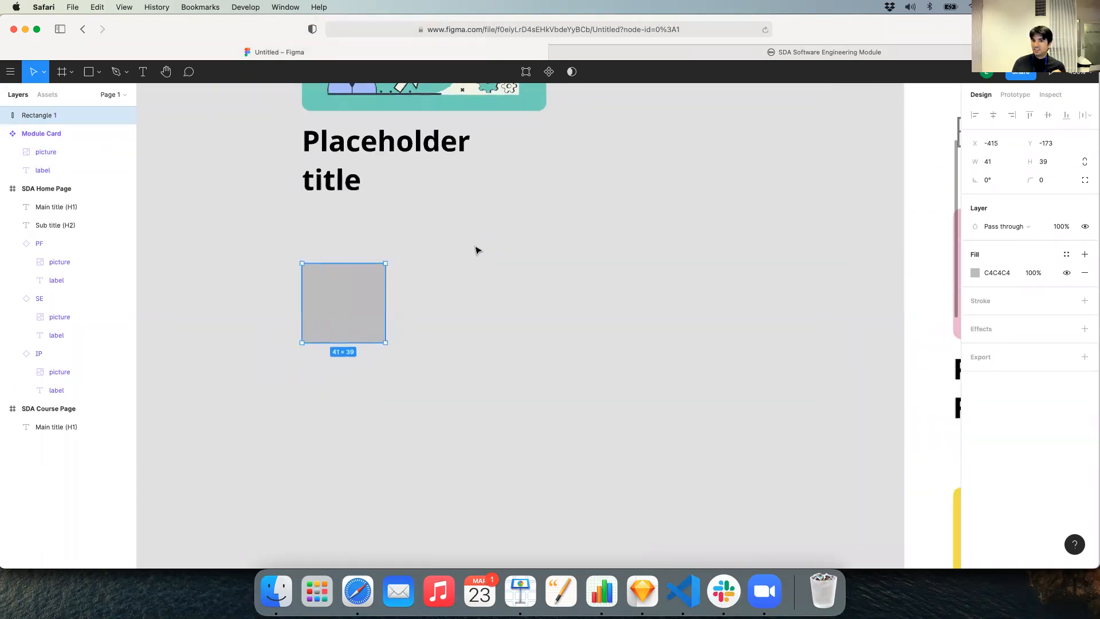
{"action": "scroll", "coordinate": [478, 250], "scroll_direction": "down", "scroll_amount": 1}
{"action": "scroll", "coordinate": [478, 250], "scroll_direction": "down", "scroll_amount": 1}
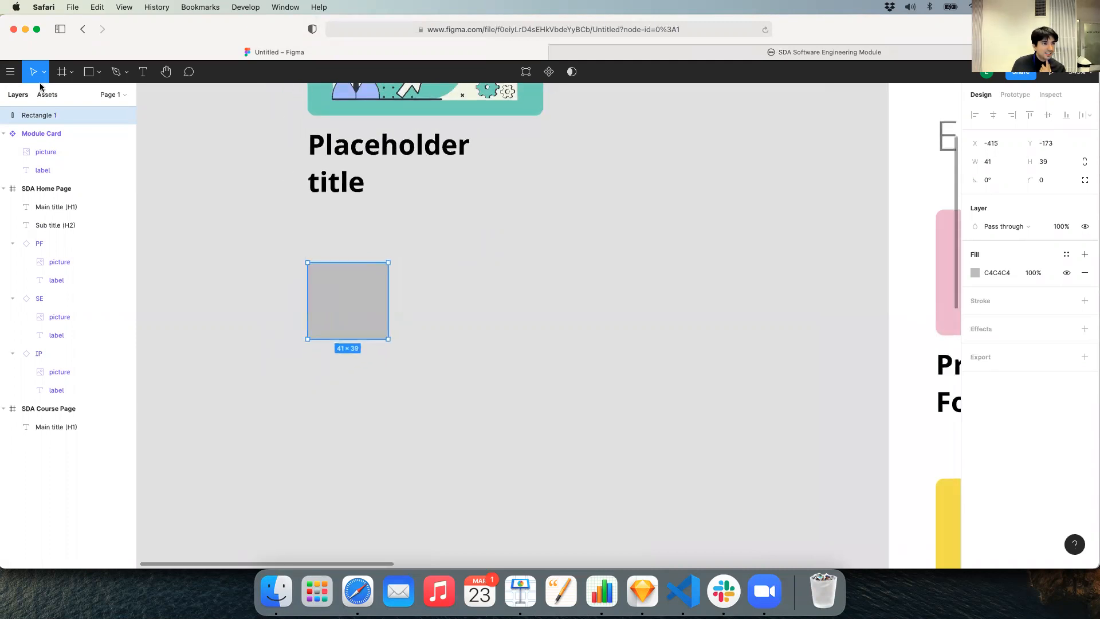
{"action": "scroll", "coordinate": [327, 282], "scroll_direction": "up", "scroll_amount": 3}
{"action": "scroll", "coordinate": [327, 282], "scroll_direction": "down", "scroll_amount": 2}
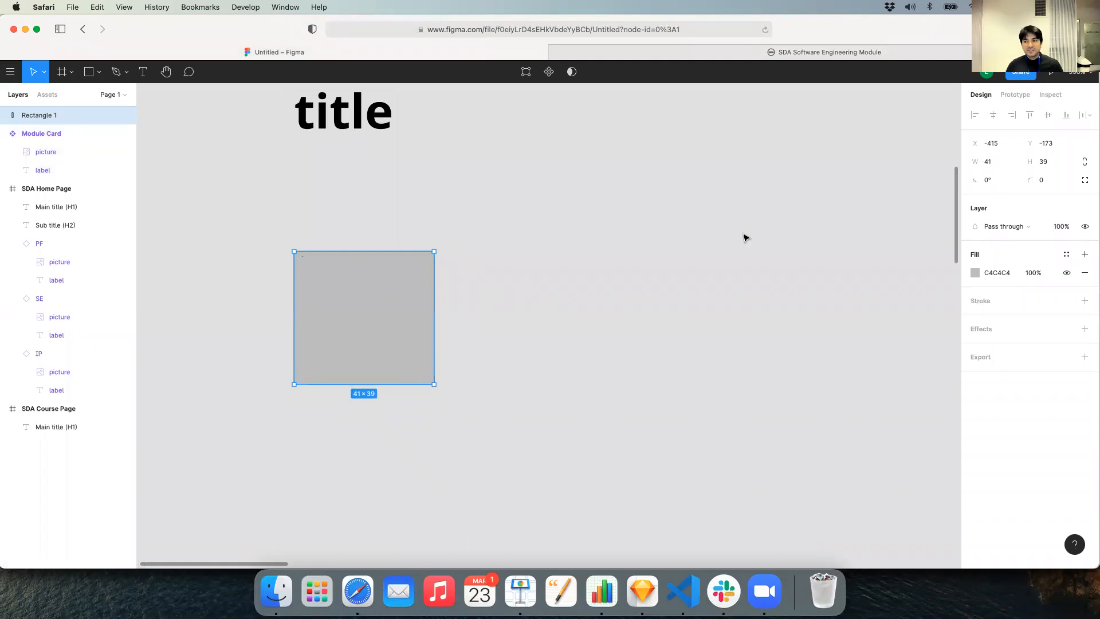
Step: Set the rectangle's width and height to 44
{"action": "left_click", "coordinate": [990, 162]}
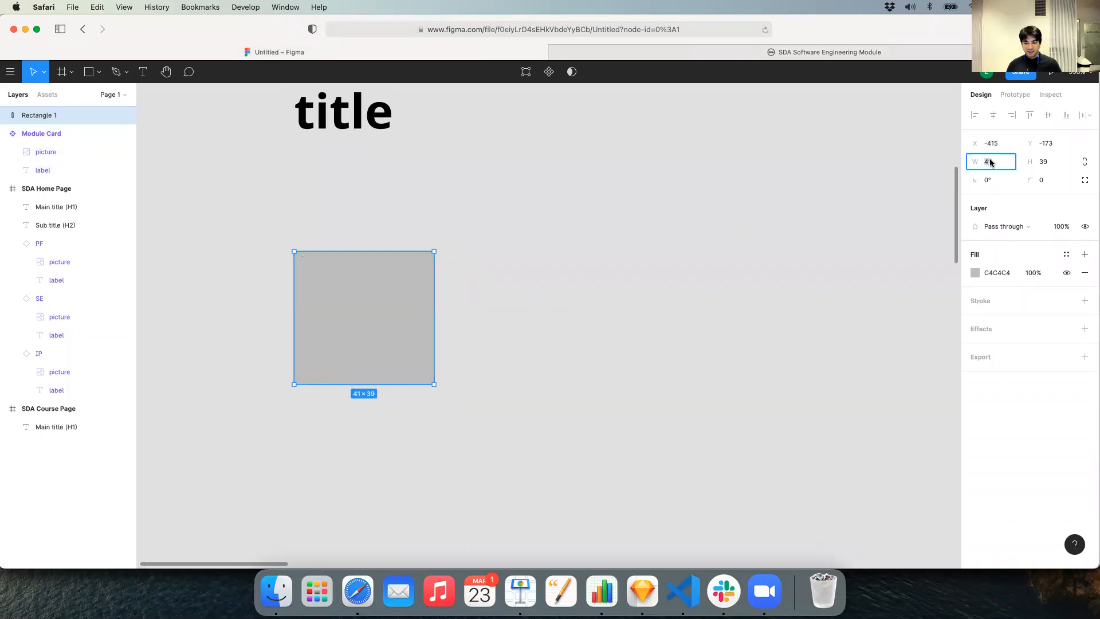
{"action": "type", "text": "44"}
{"action": "key", "text": "Tab"}
{"action": "key", "text": "Return"}
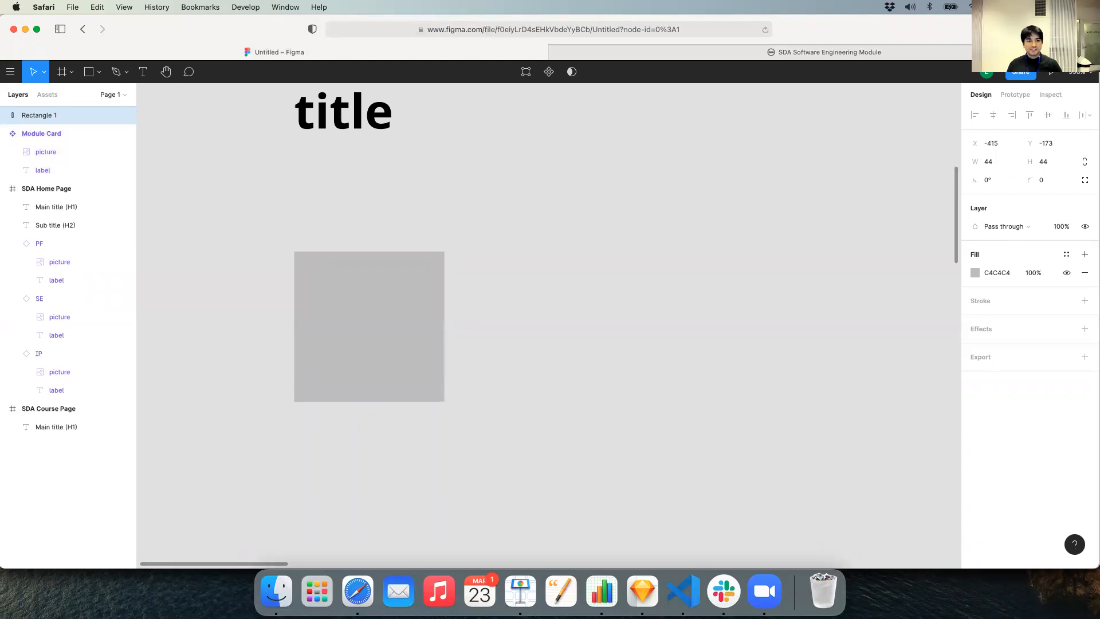
Step: Round all corners of the grey square below the Module Card
{"action": "left_click_drag", "start_coordinate": [435, 259], "coordinate": [442, 303]}
{"action": "left_click", "coordinate": [511, 295]}
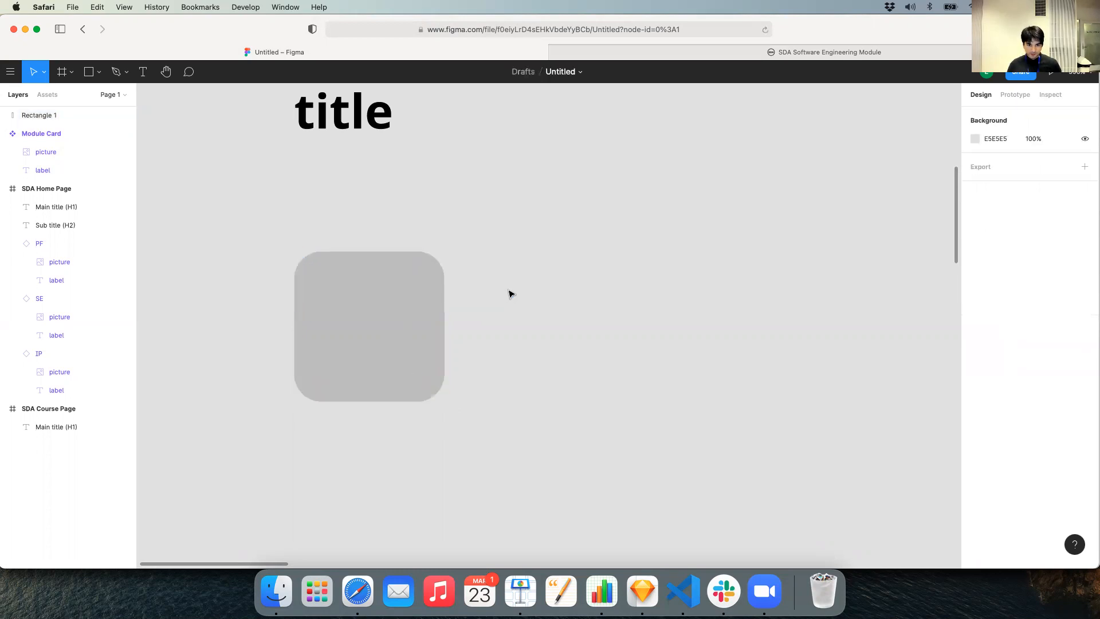
{"action": "scroll", "coordinate": [511, 294], "scroll_direction": "down", "scroll_amount": 5}
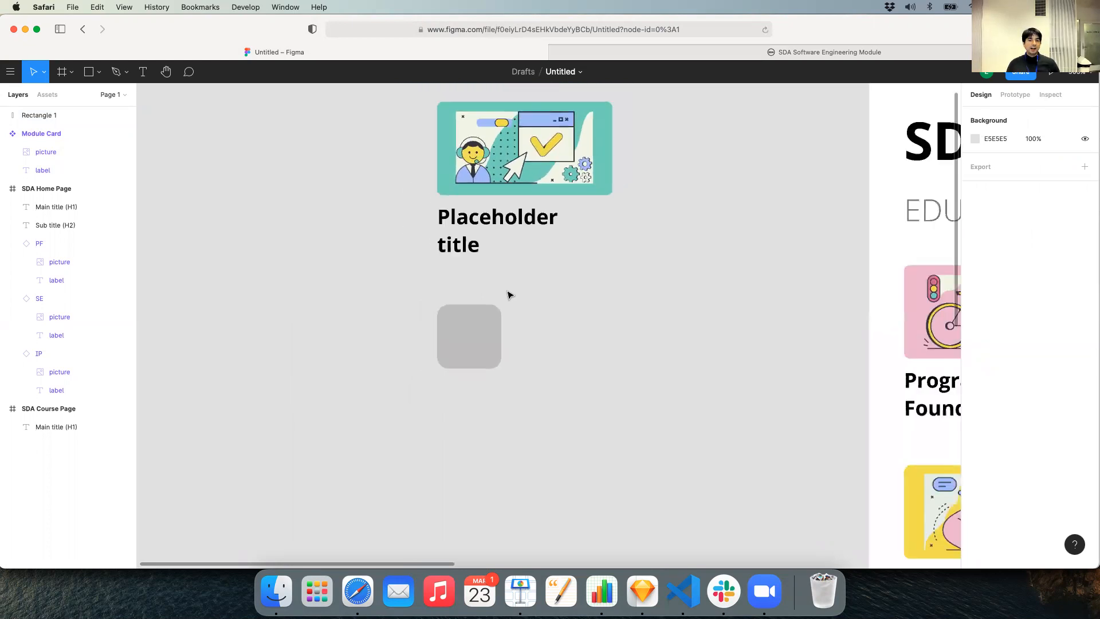
Step: Draw a small rectangle of about 27 × 27 on the empty canvas above and to the left of the Module Card
{"action": "scroll", "coordinate": [510, 295], "scroll_direction": "down", "scroll_amount": 6}
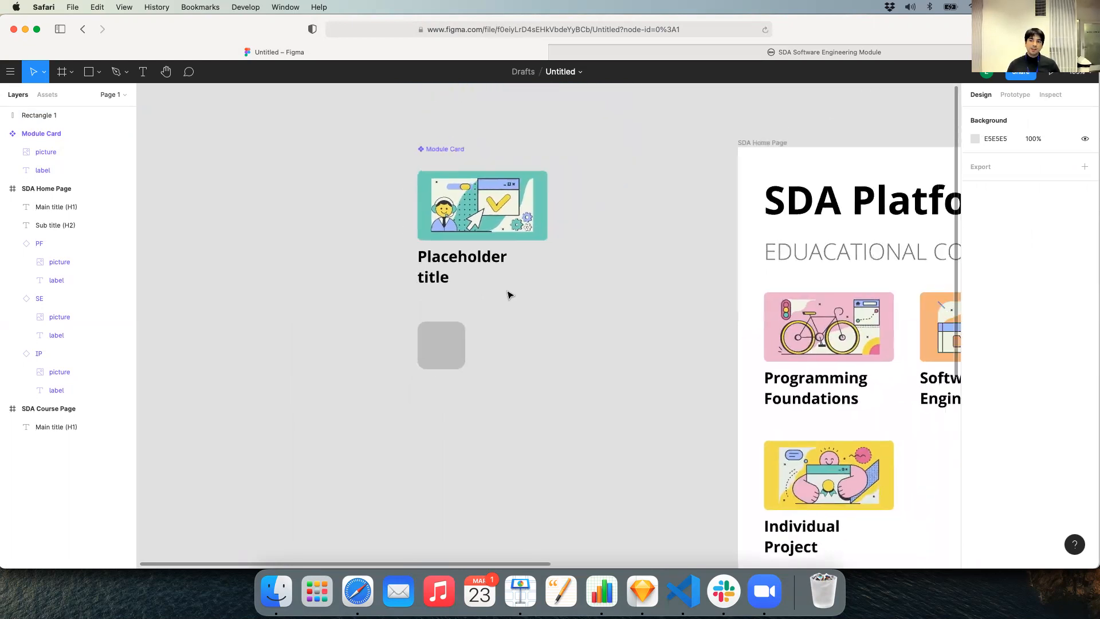
{"action": "scroll", "coordinate": [510, 295], "scroll_direction": "right", "scroll_amount": 3}
{"action": "scroll", "coordinate": [511, 295], "scroll_direction": "up", "scroll_amount": 2}
{"action": "key", "text": "r"}
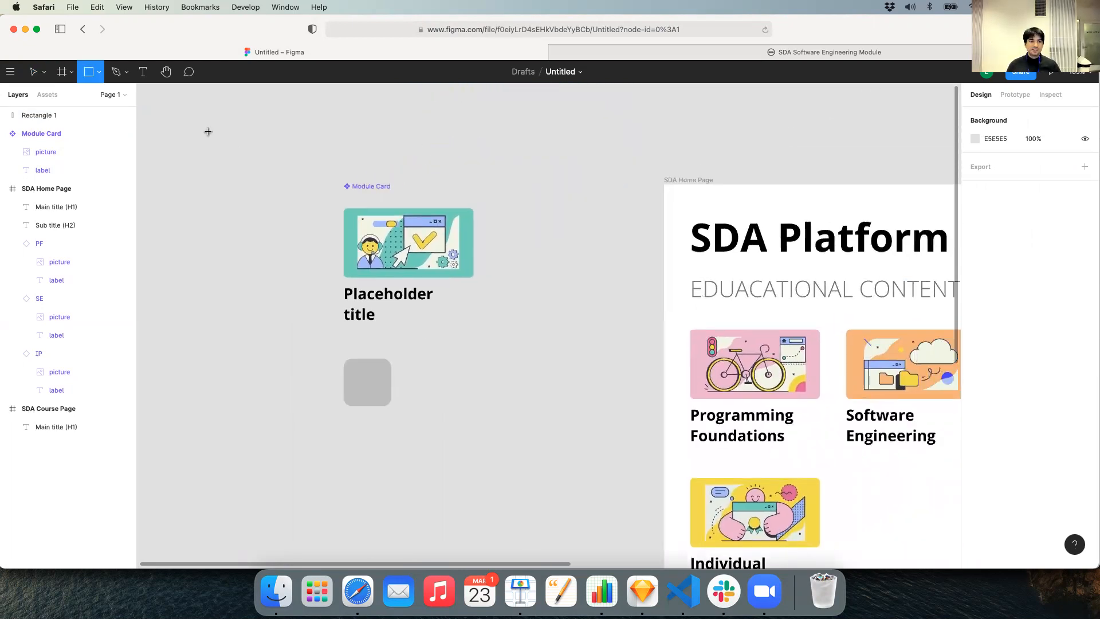
{"action": "left_click_drag", "start_coordinate": [196, 106], "coordinate": [226, 136]}
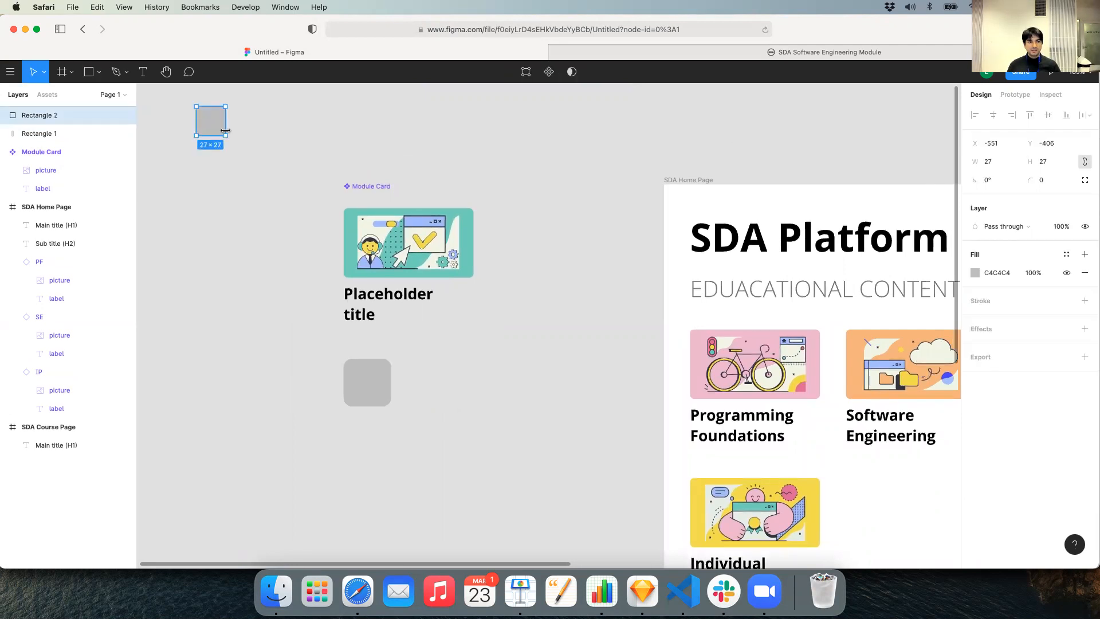
{"action": "left_click", "coordinate": [269, 135]}
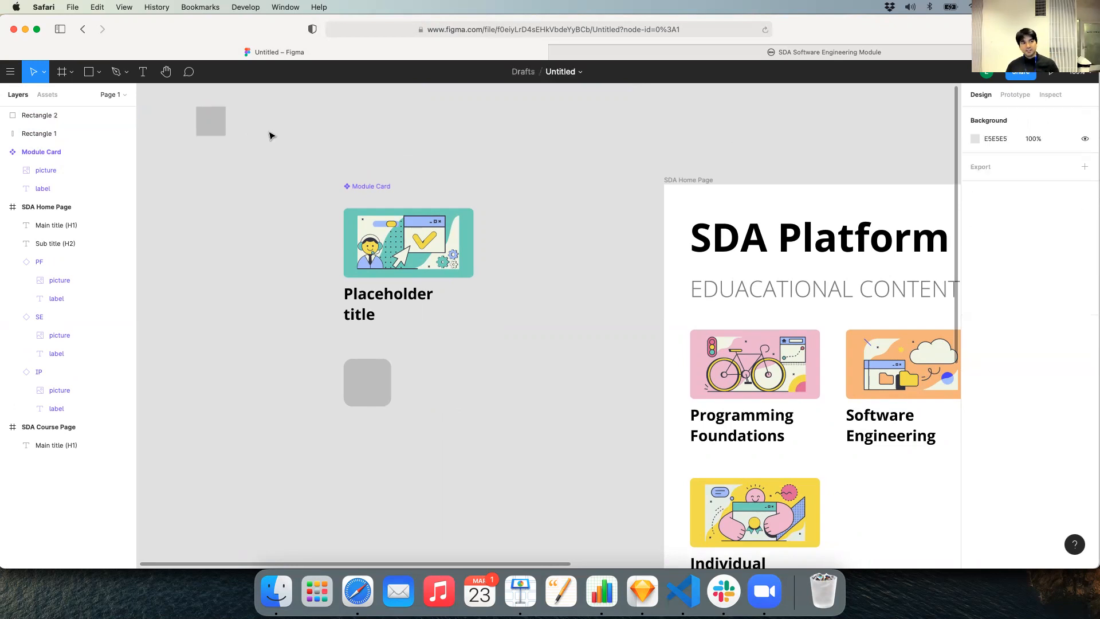
Step: Set the small square's width and height to 20
{"action": "left_click", "coordinate": [206, 124]}
{"action": "left_click", "coordinate": [990, 162]}
{"action": "type", "text": "20"}
{"action": "key", "text": "Tab"}
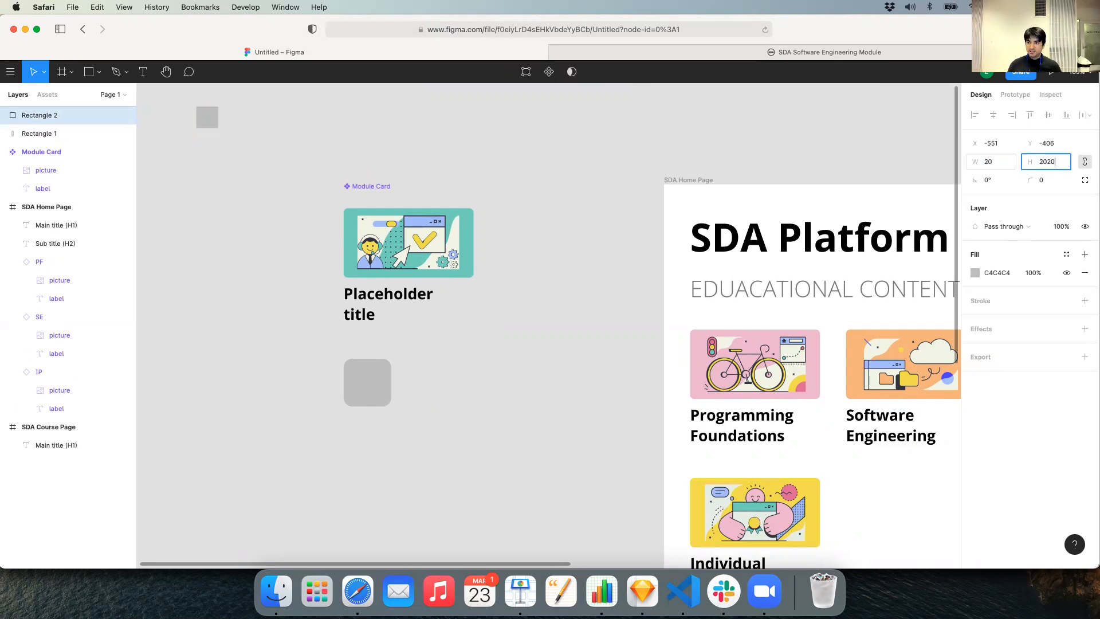
{"action": "type", "text": "20"}
{"action": "key", "text": "Return"}
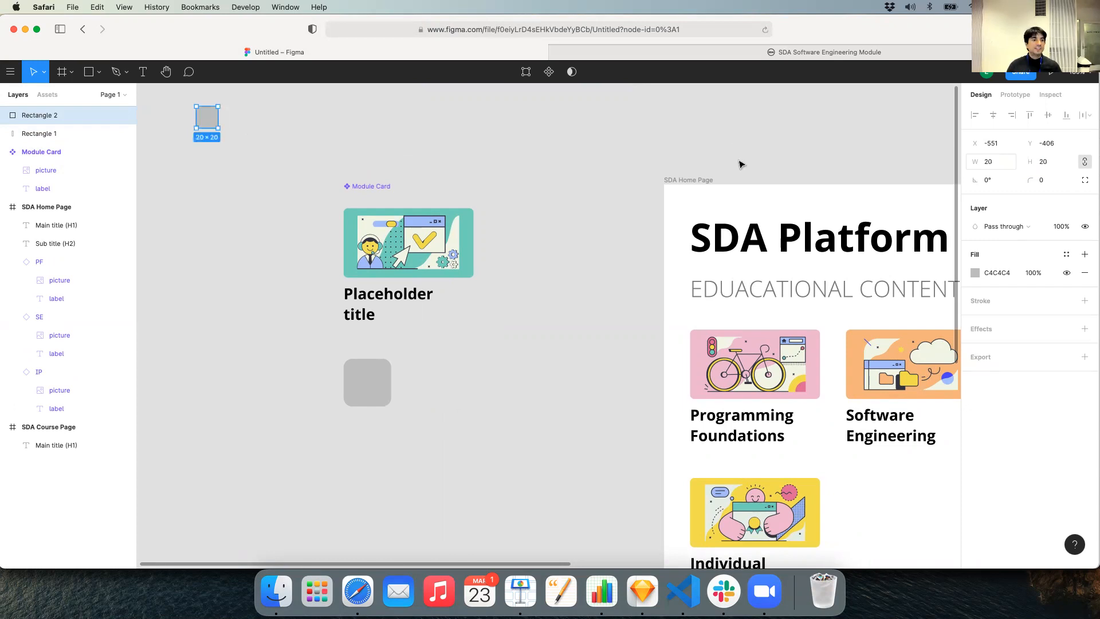
Step: Reposition and duplicate the 20 × 20 square to make an evenly spaced row of five squares above the Module Card
{"action": "left_click", "coordinate": [331, 128]}
{"action": "left_click_drag", "start_coordinate": [209, 124], "coordinate": [363, 134]}
{"action": "left_click", "coordinate": [376, 135]}
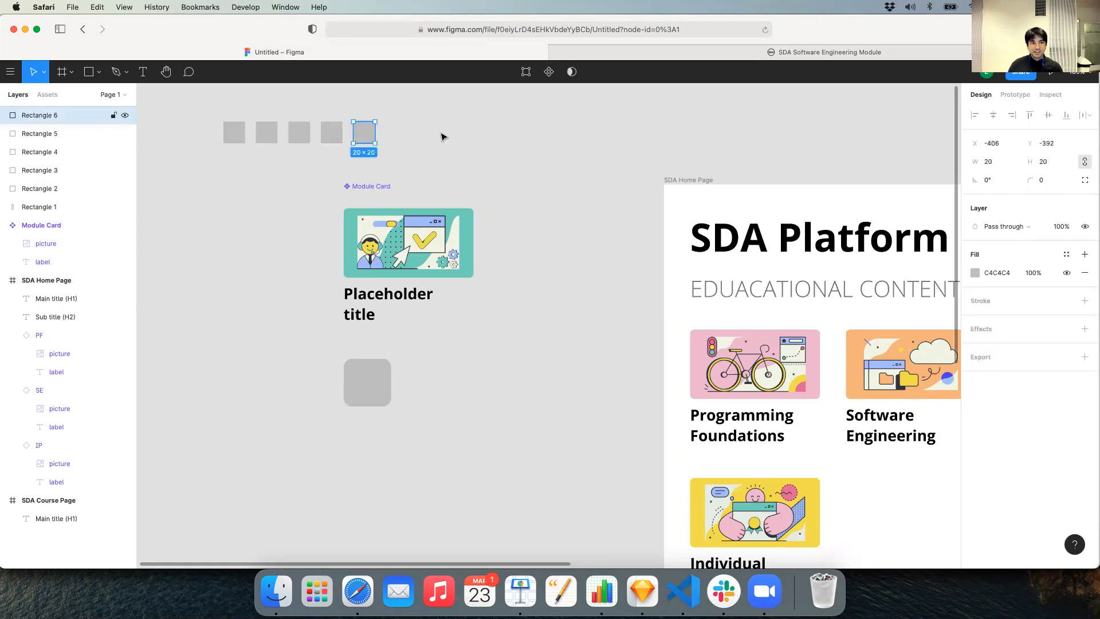
{"action": "left_click", "coordinate": [441, 137]}
Step: Switch to Sketch, close the Learning Management System document and open the recent Pronto Design System.sketch file
{"action": "key", "text": "super+Tab"}
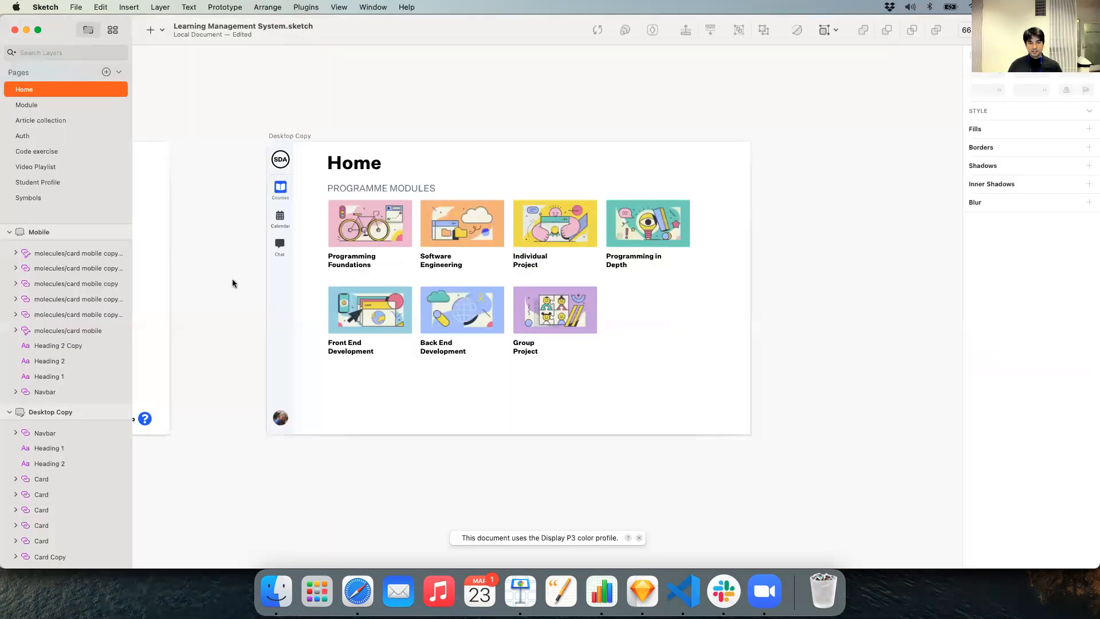
{"action": "left_click", "coordinate": [15, 30]}
{"action": "left_click", "coordinate": [77, 8]}
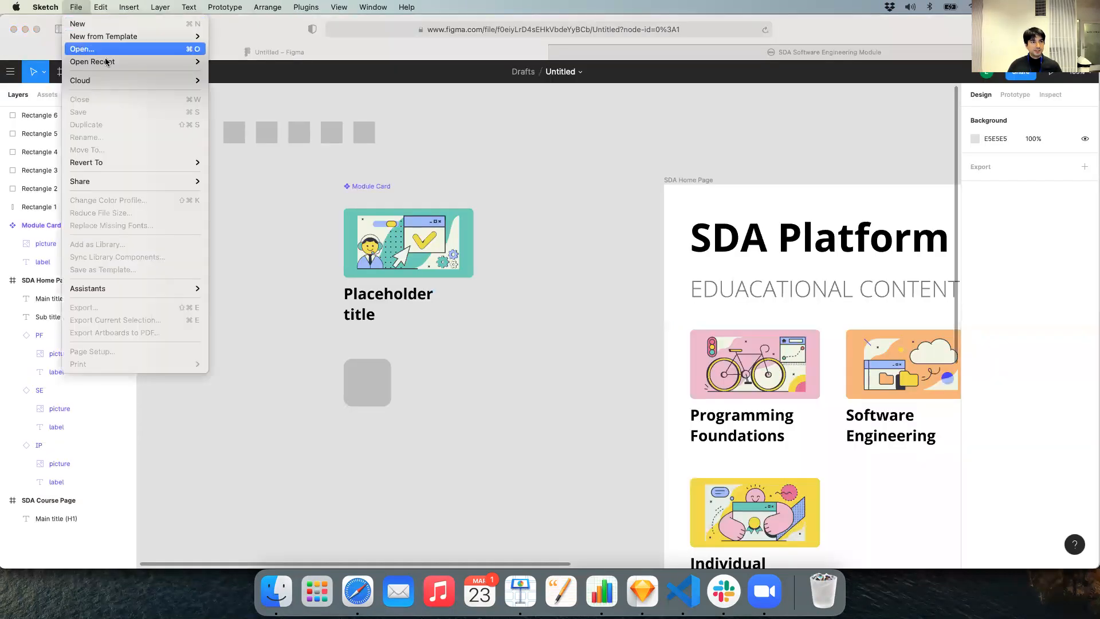
{"action": "mouse_move", "coordinate": [123, 62]}
{"action": "left_click", "coordinate": [331, 74]}
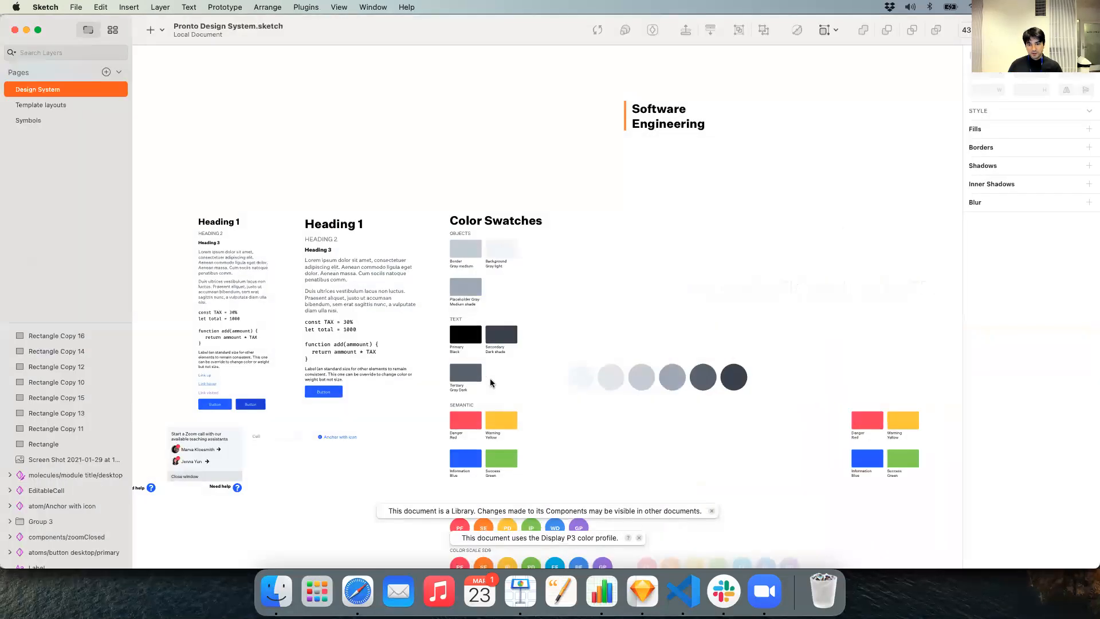
Step: Capture a screenshot of the COLOR SCALE SD9 heading and its seven circles, PF to GP, in the design system
{"action": "scroll", "coordinate": [489, 378], "scroll_direction": "down", "scroll_amount": 5}
{"action": "scroll", "coordinate": [575, 393], "scroll_direction": "up", "scroll_amount": 5}
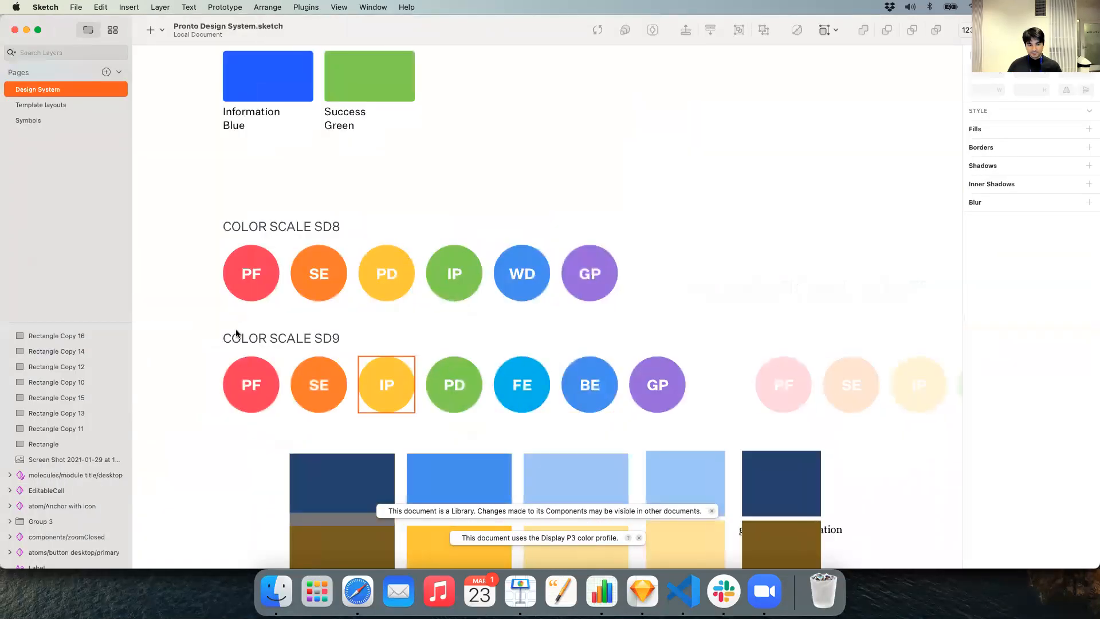
{"action": "left_click_drag", "start_coordinate": [190, 328], "coordinate": [699, 404]}
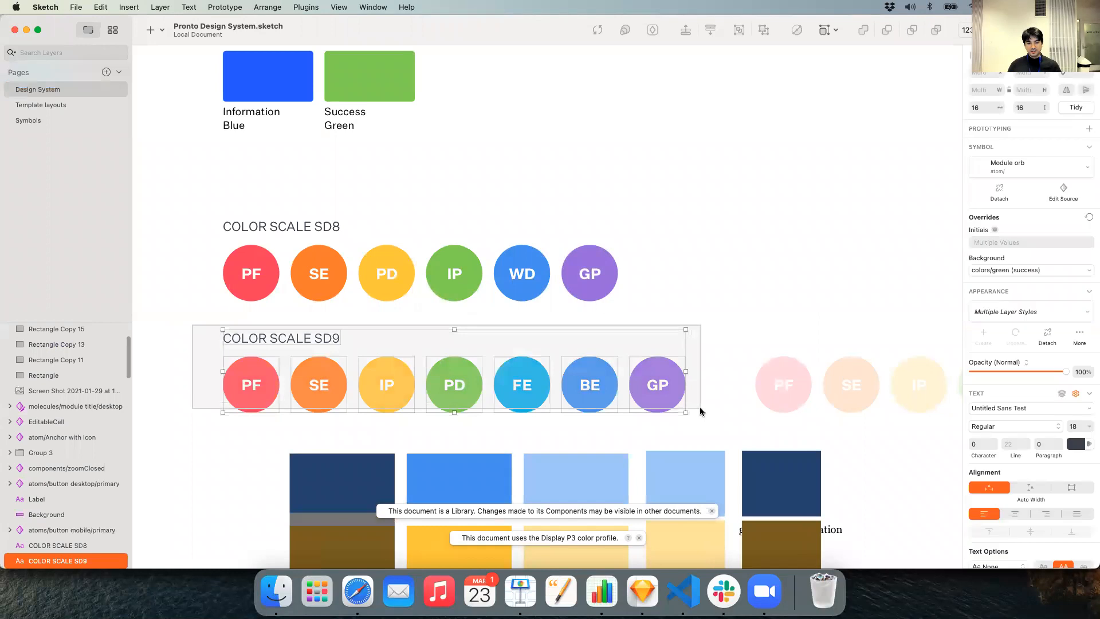
{"action": "left_click", "coordinate": [704, 384]}
{"action": "key", "text": "shift+super+4"}
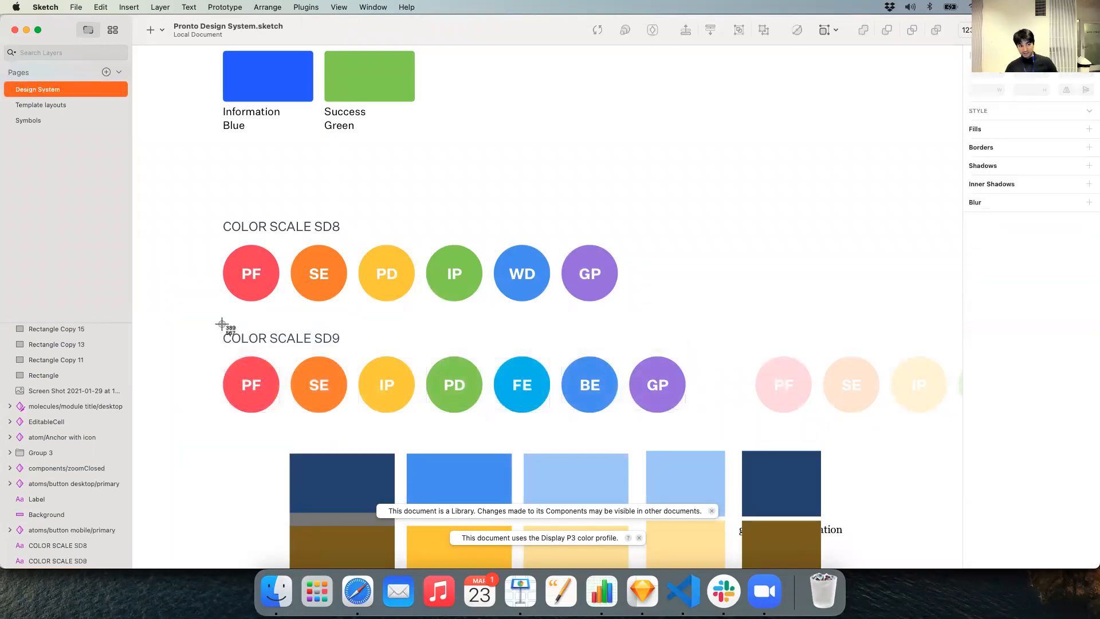
{"action": "key", "text": "Escape"}
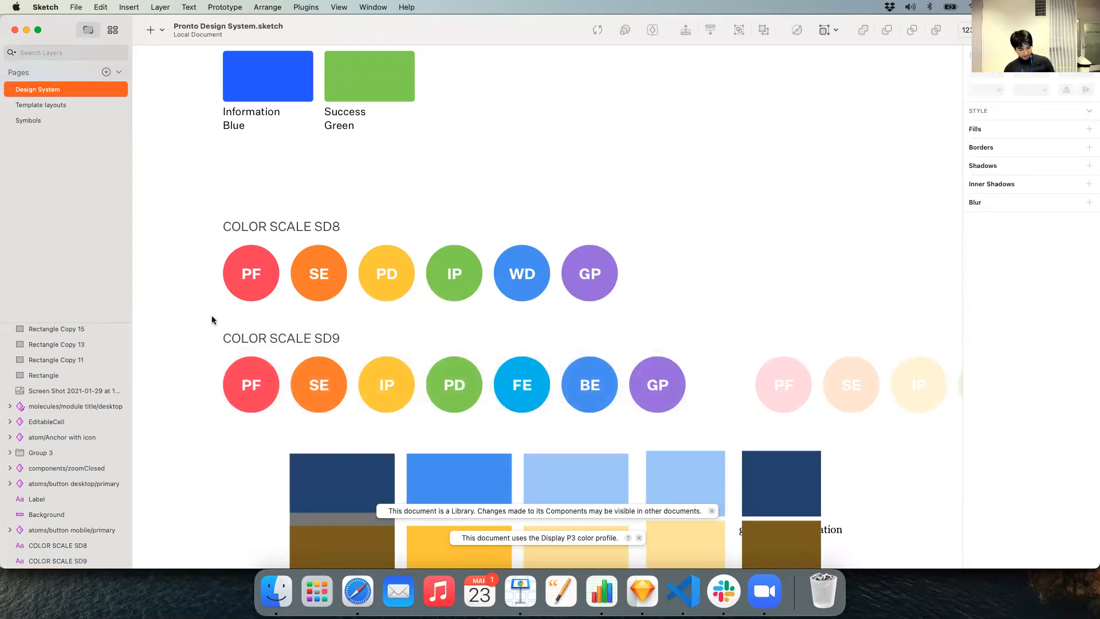
{"action": "key", "text": "shift+super+4"}
{"action": "left_click_drag", "start_coordinate": [210, 312], "coordinate": [703, 429]}
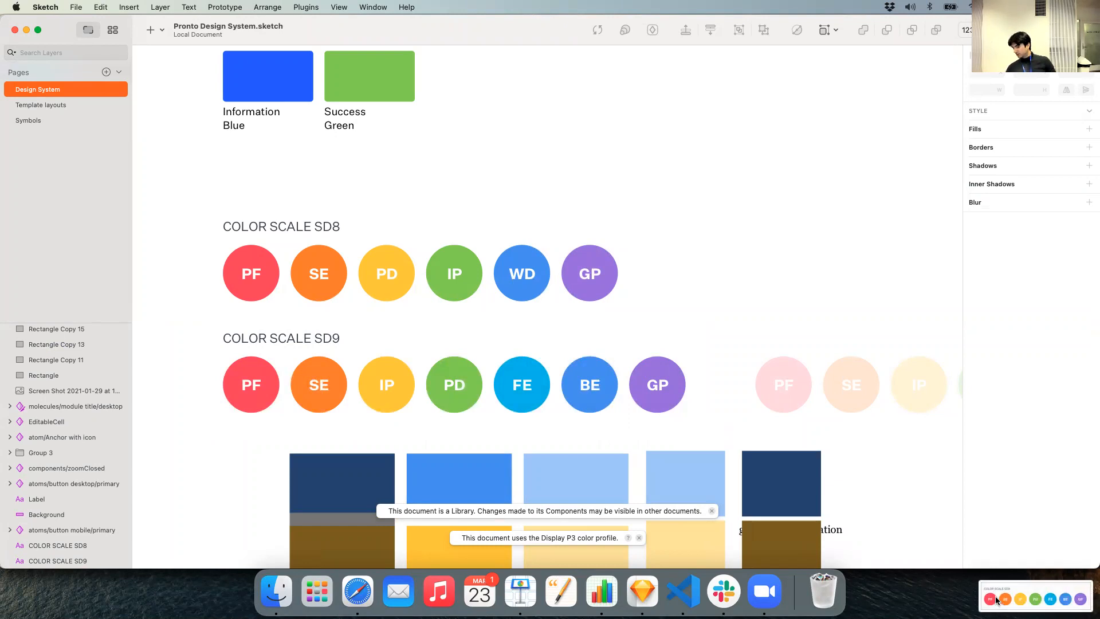
{"action": "left_click_drag", "start_coordinate": [996, 601], "coordinate": [1084, 596]}
Step: Show the desktop and rename the new color scale screenshot as color-pallete
{"action": "key", "text": "F11"}
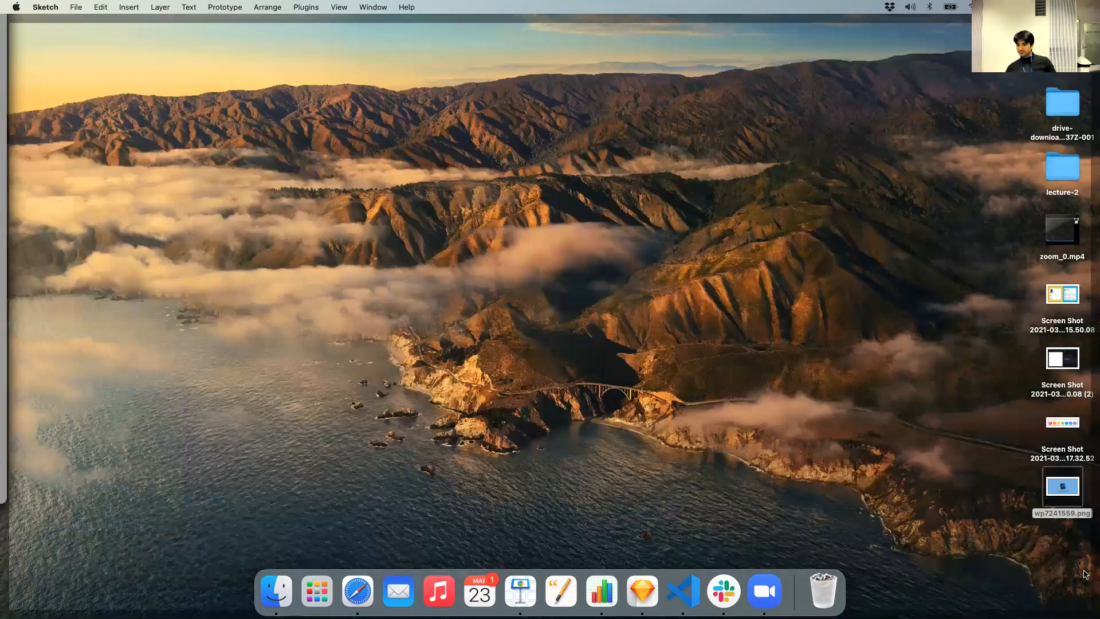
{"action": "left_click", "coordinate": [1064, 430]}
{"action": "key", "text": "Return"}
{"action": "type", "text": "color-pallete"}
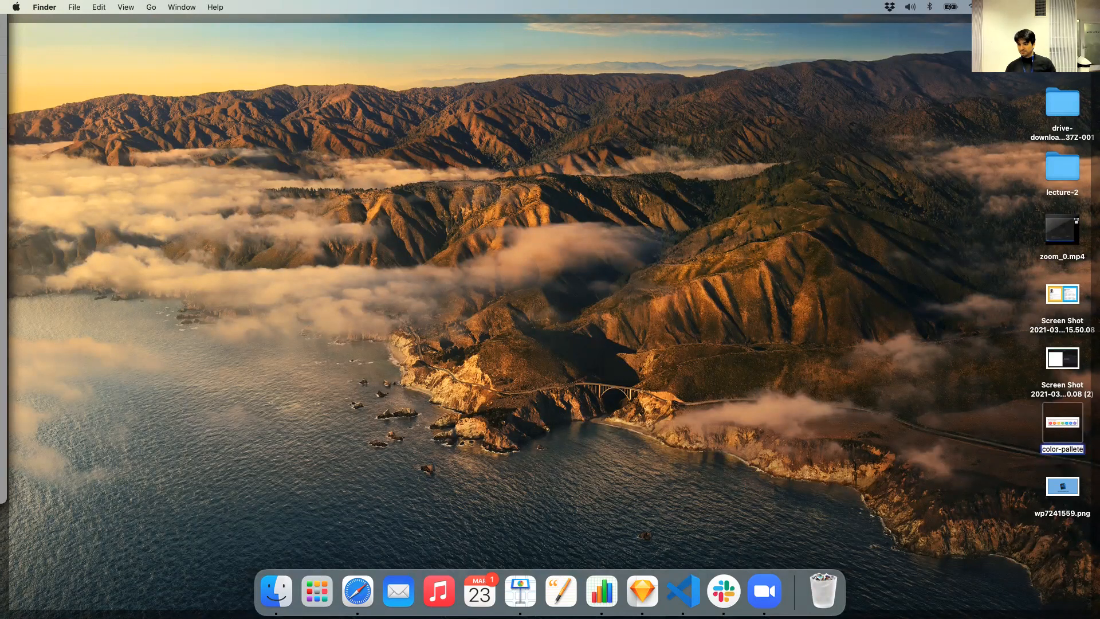
{"action": "key", "text": "Return"}
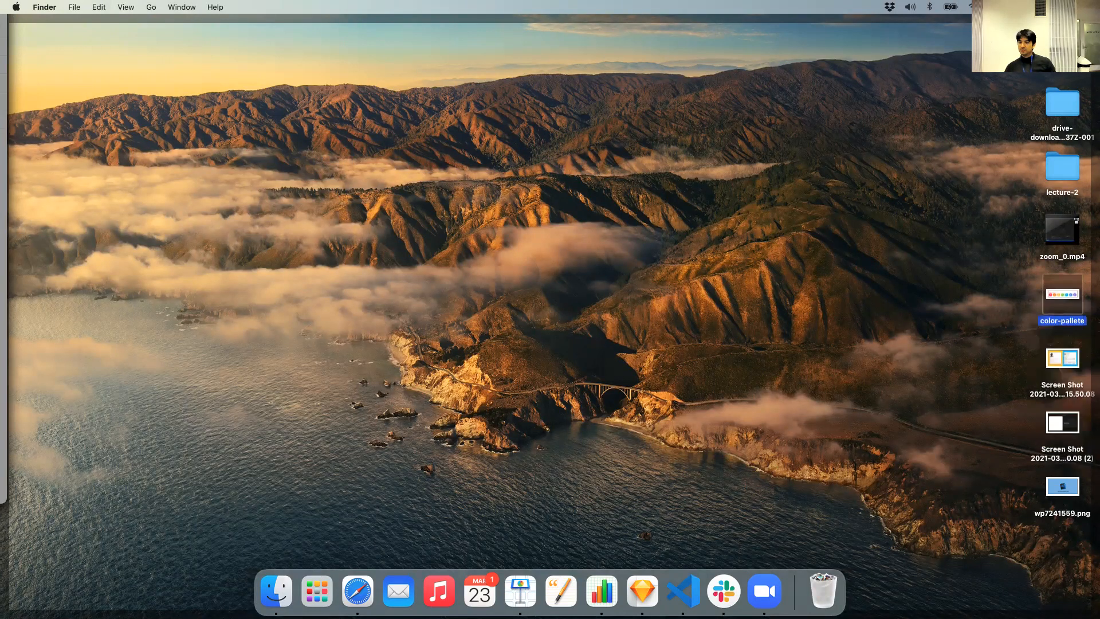
Step: Move the two older screenshots, wp7241559.png and zoom_0.mp4 from the desktop to the trash
{"action": "left_click_drag", "start_coordinate": [971, 374], "coordinate": [1093, 581]}
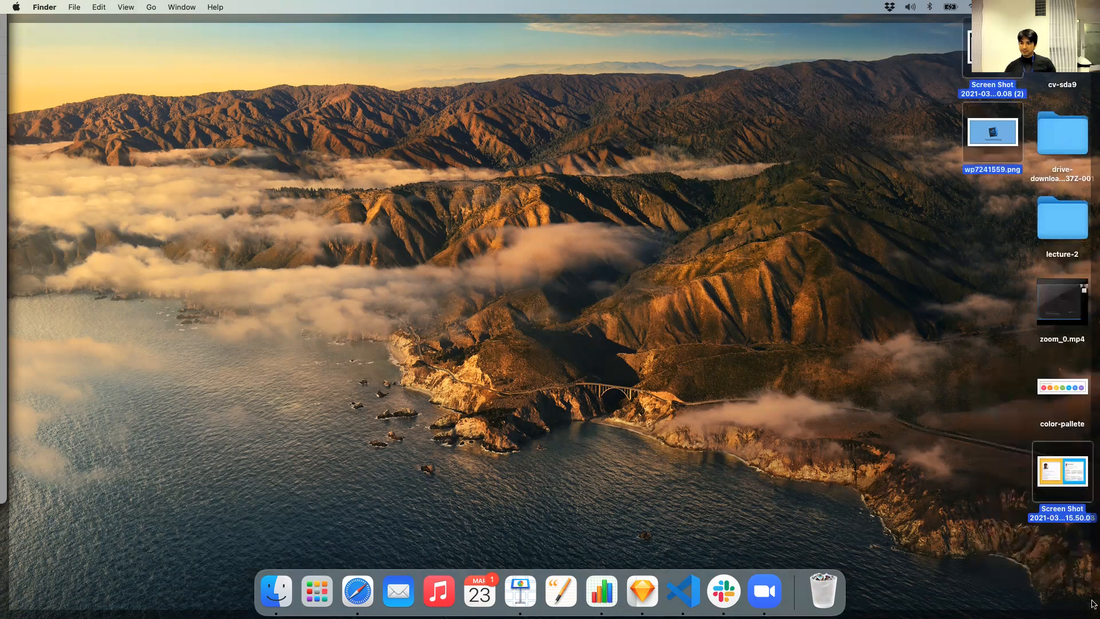
{"action": "key", "text": "super+BackSpace"}
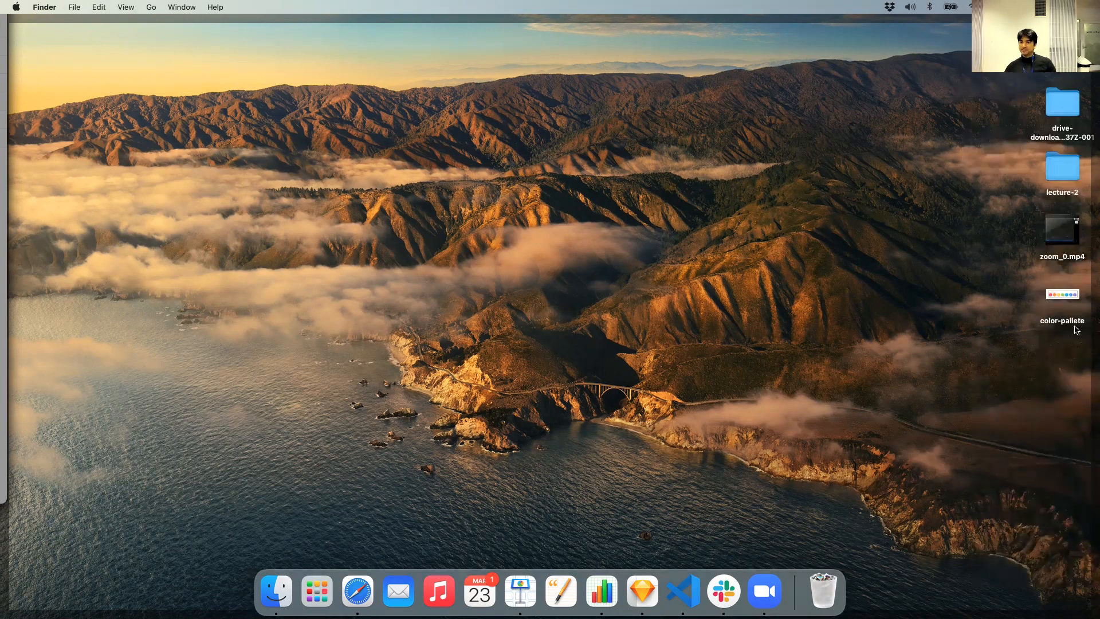
{"action": "left_click", "coordinate": [1057, 257]}
{"action": "key", "text": "super+plus"}
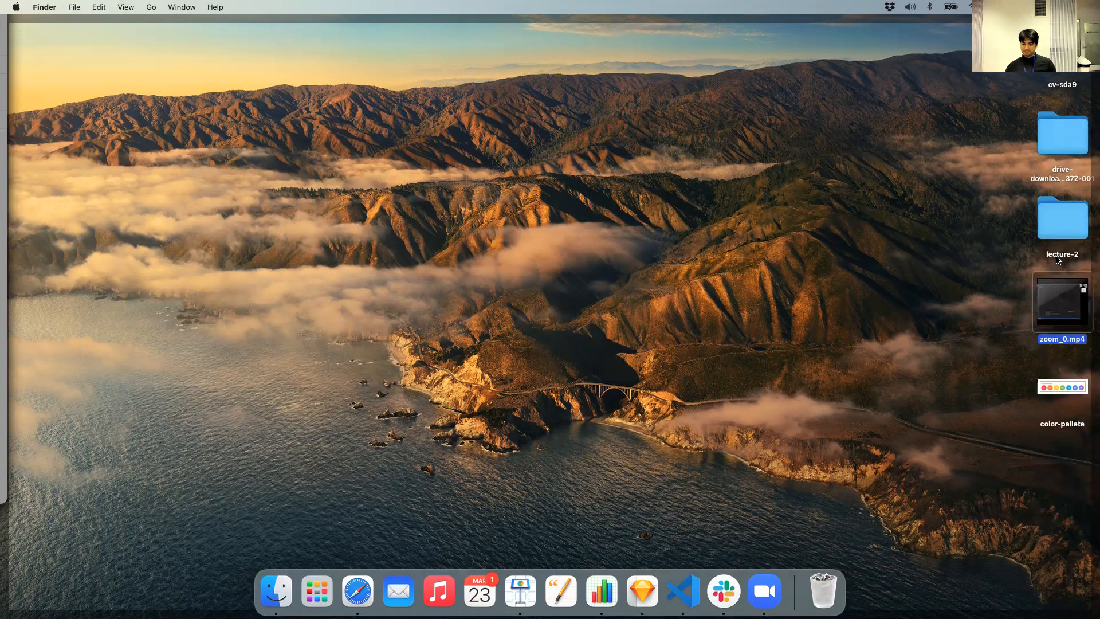
{"action": "key", "text": "super+minus"}
{"action": "key", "text": "super+BackSpace"}
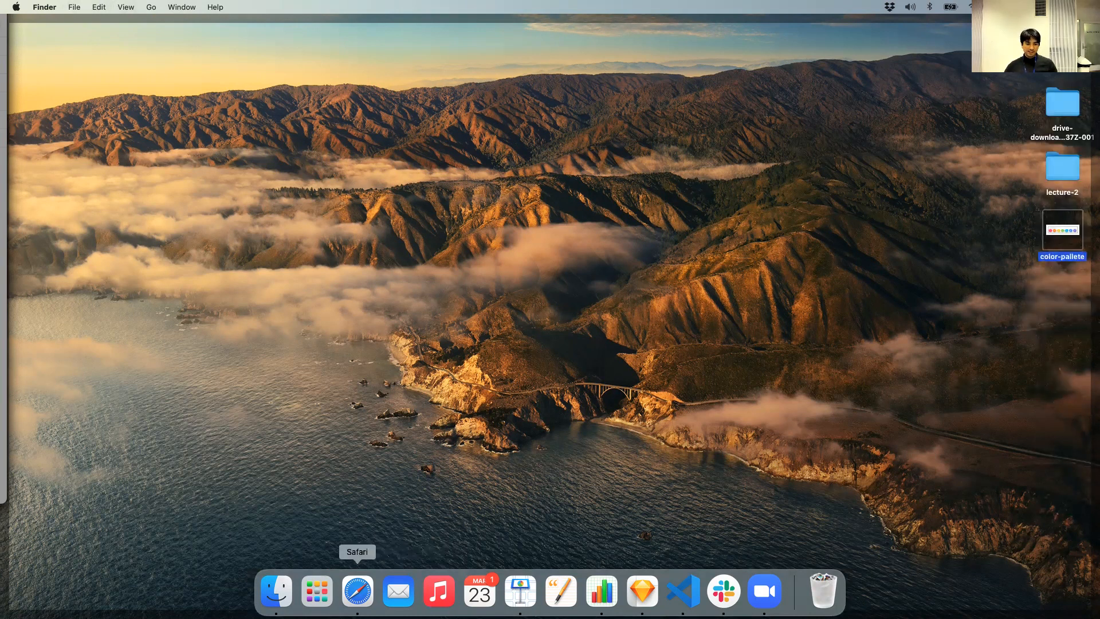
Step: Return to the Figma file in Safari, paste the color-pallete image and place it above the row of small squares
{"action": "left_click", "coordinate": [357, 590]}
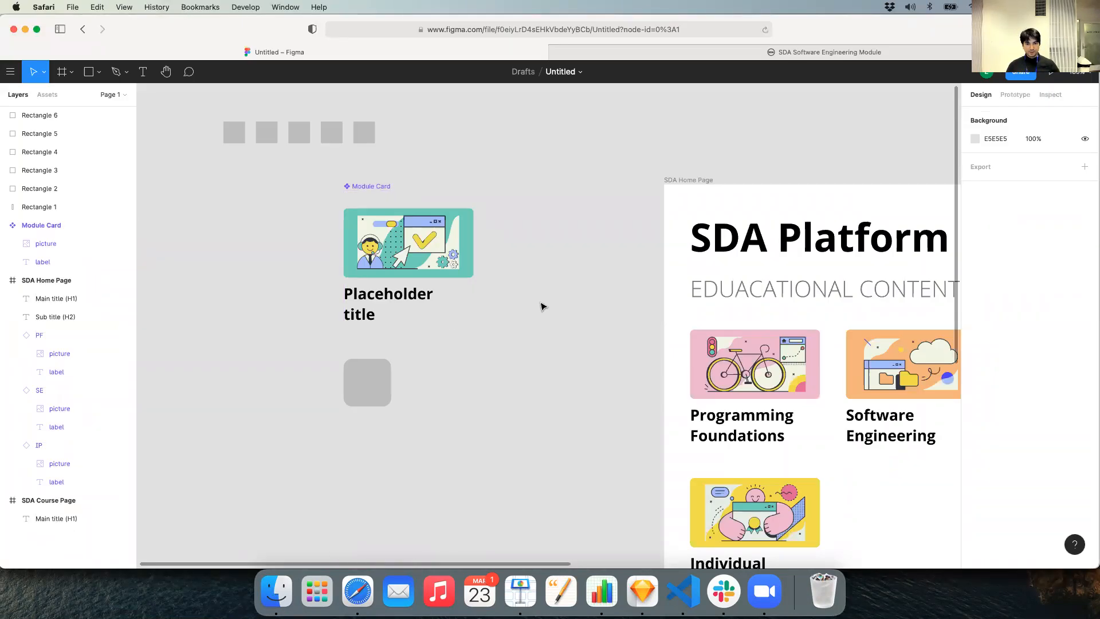
{"action": "key", "text": "super+v"}
{"action": "scroll", "coordinate": [540, 307], "scroll_direction": "down", "scroll_amount": 5}
{"action": "left_click_drag", "start_coordinate": [528, 331], "coordinate": [528, 161]}
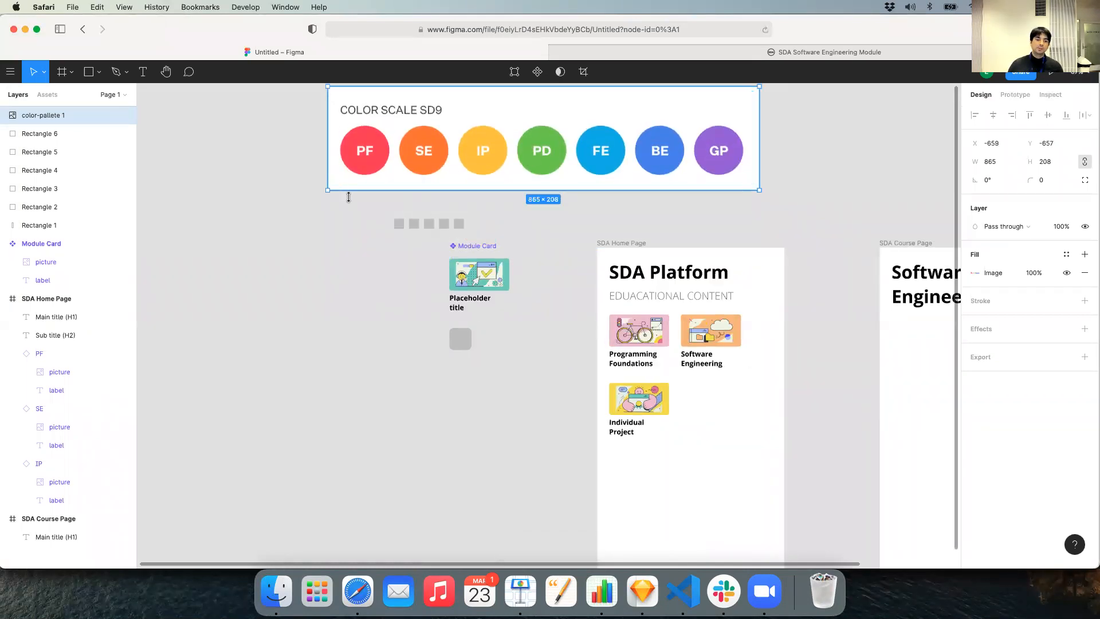
Step: Fill the first small square with the red FF3A5B sampled from the PF circle
{"action": "left_click", "coordinate": [399, 225]}
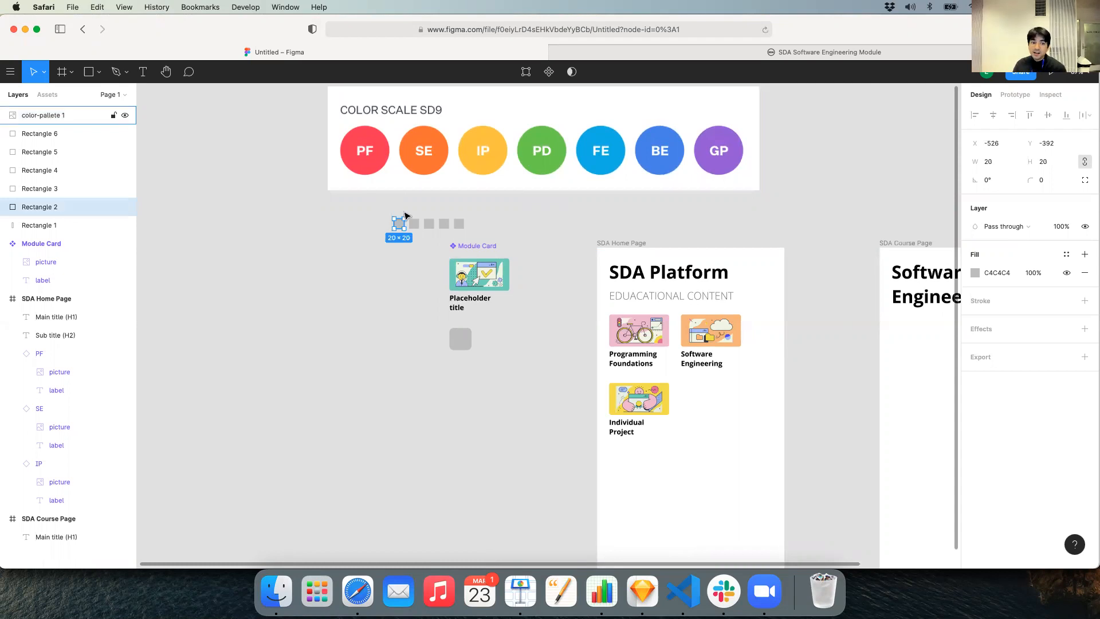
{"action": "left_click", "coordinate": [976, 274]}
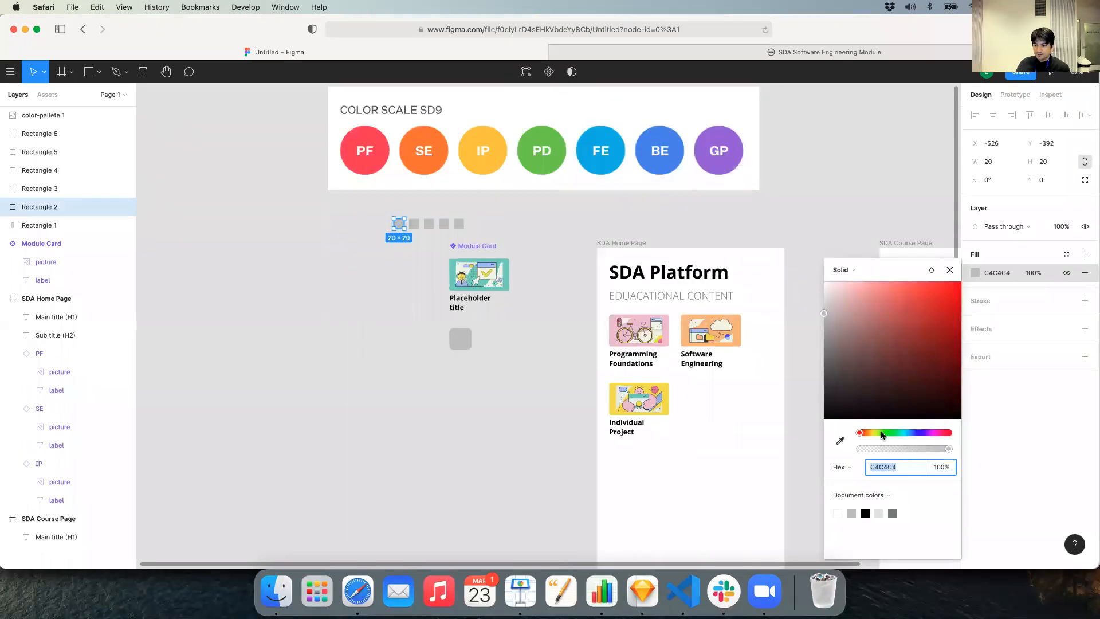
{"action": "left_click", "coordinate": [841, 443]}
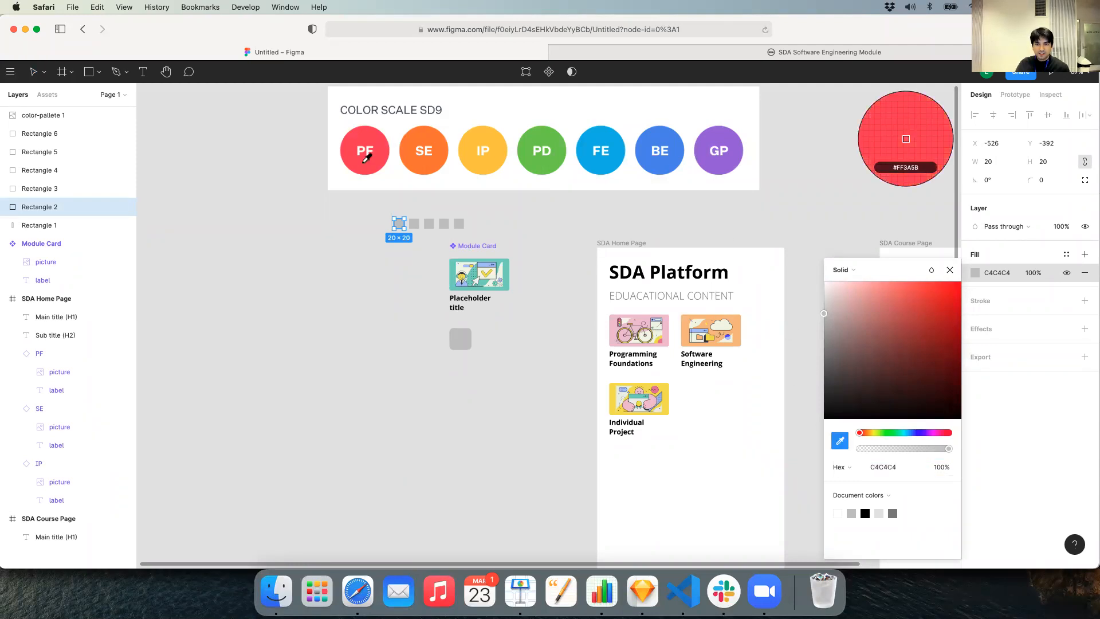
{"action": "left_click", "coordinate": [365, 157]}
Step: Fill the second small square with the orange FF782C sampled from the SE circle
{"action": "left_click", "coordinate": [415, 224]}
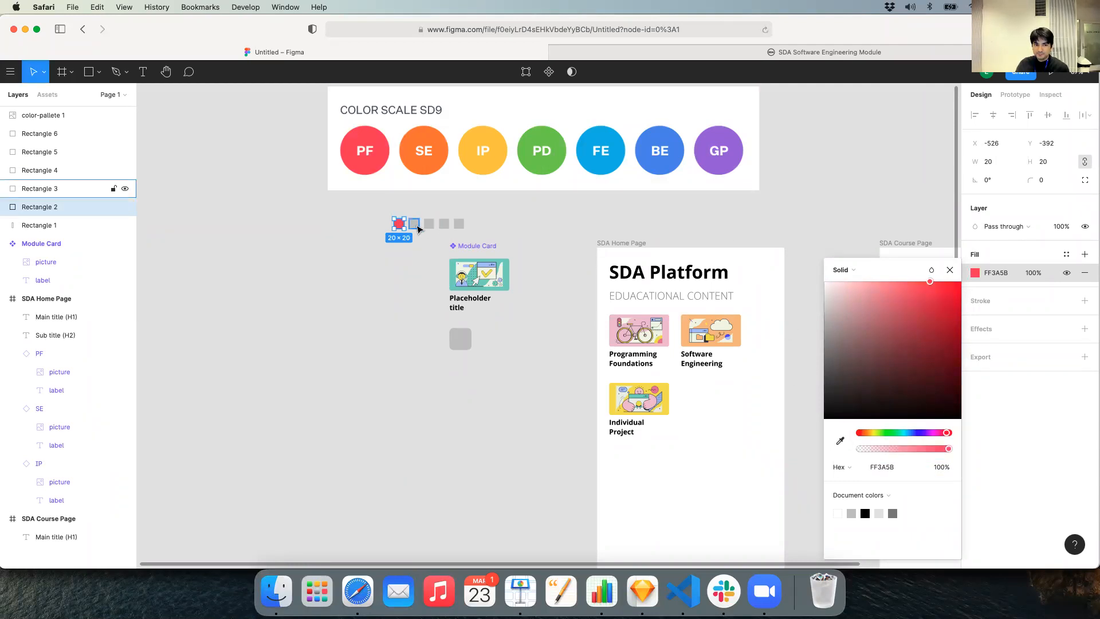
{"action": "left_click", "coordinate": [975, 272]}
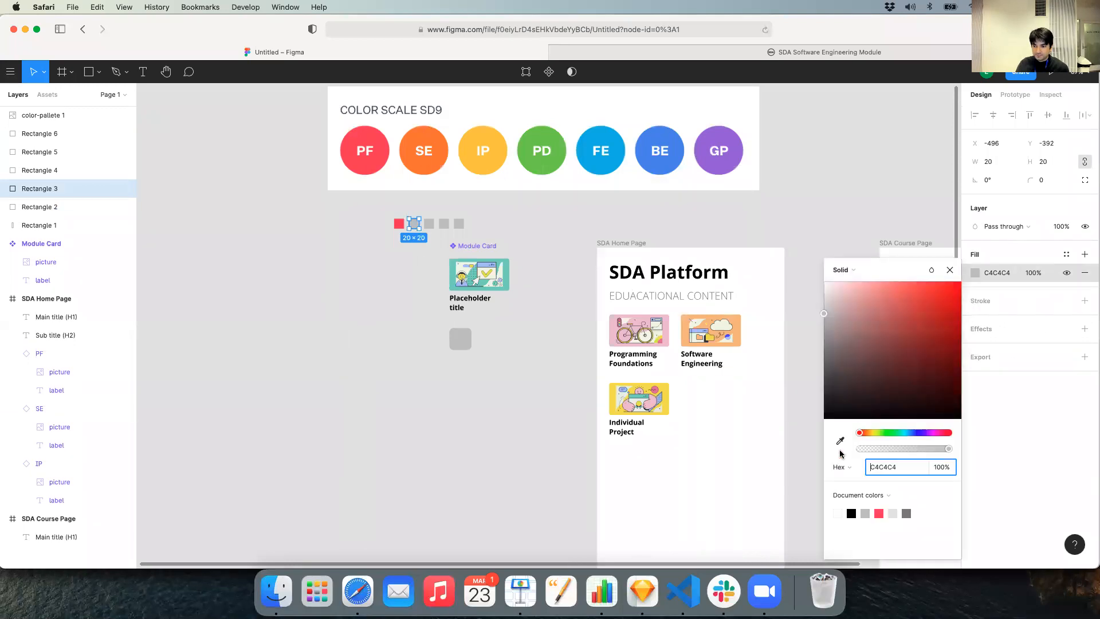
{"action": "left_click", "coordinate": [841, 441]}
{"action": "left_click", "coordinate": [423, 150]}
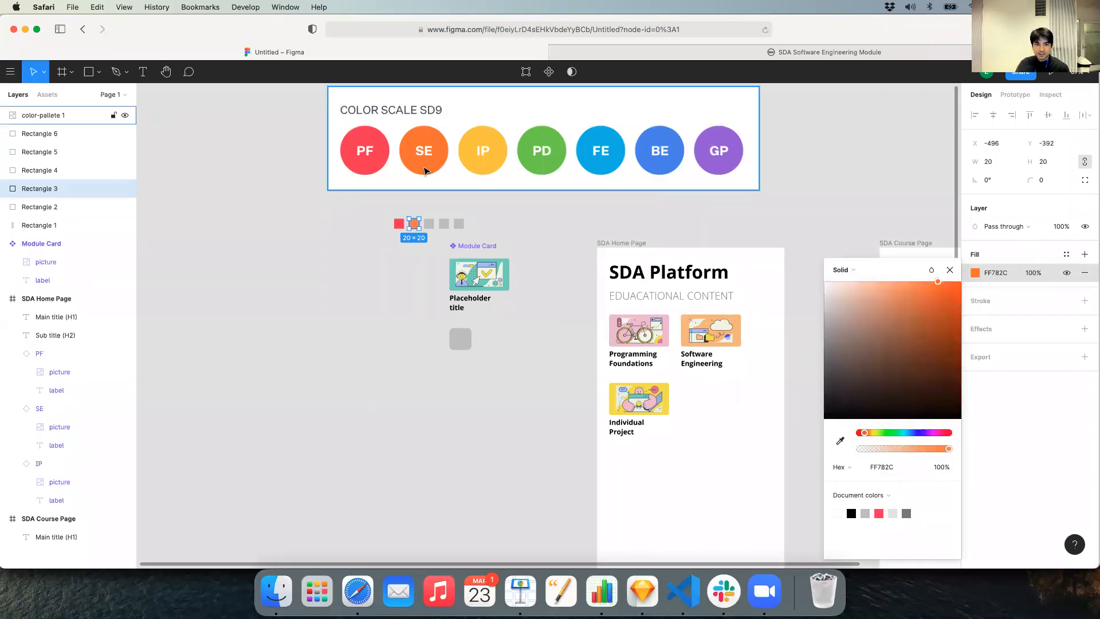
Step: Fill the third small square with the yellow sampled from the IP circle
{"action": "left_click", "coordinate": [432, 227]}
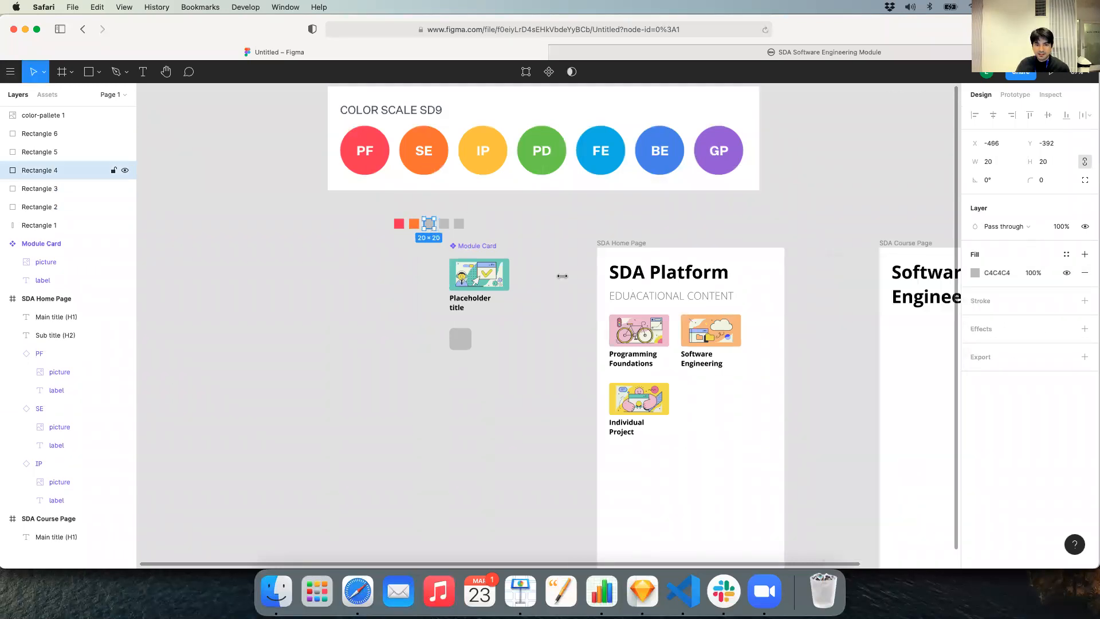
{"action": "left_click", "coordinate": [975, 272]}
{"action": "left_click", "coordinate": [841, 440]}
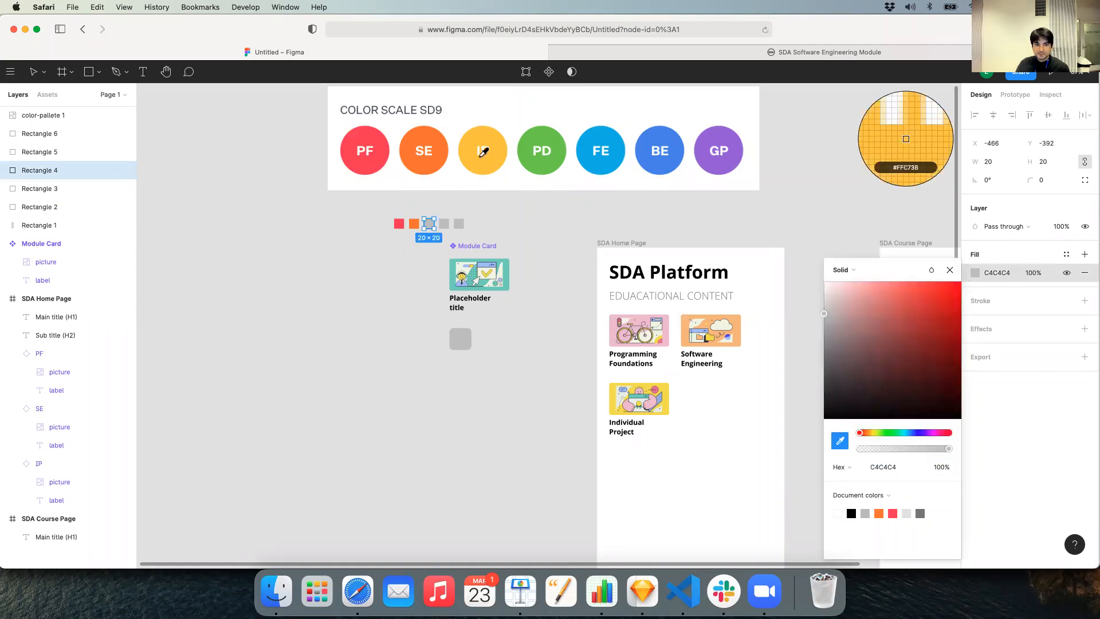
{"action": "left_click", "coordinate": [483, 166]}
Step: Fill the fourth small square with the green 7ED152 sampled from the PD circle
{"action": "left_click", "coordinate": [446, 224]}
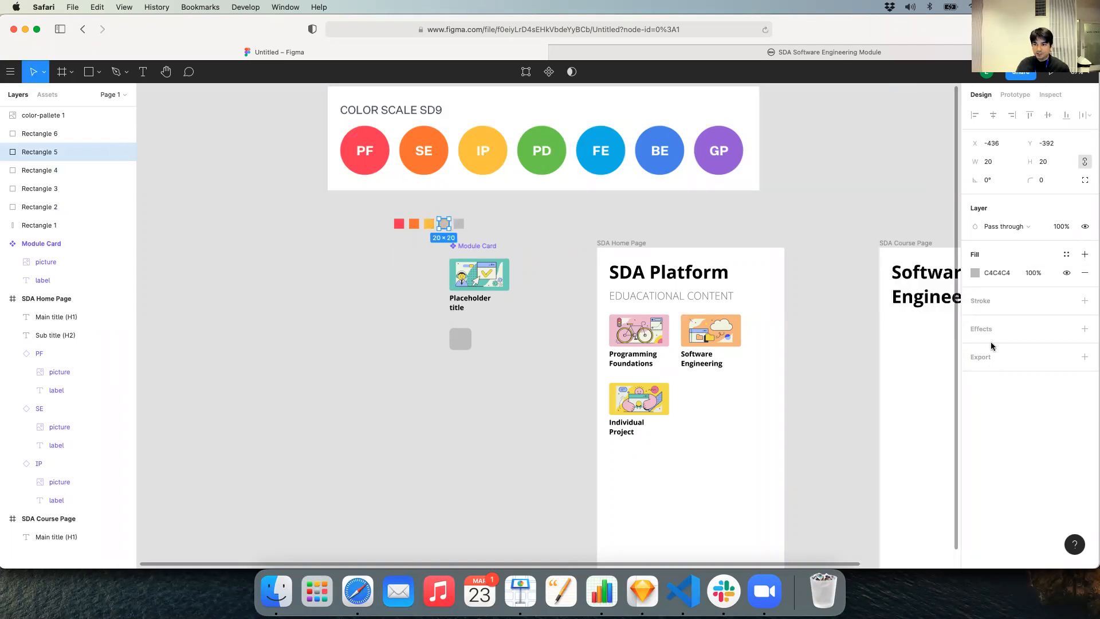
{"action": "left_click", "coordinate": [974, 273]}
{"action": "left_click", "coordinate": [840, 441]}
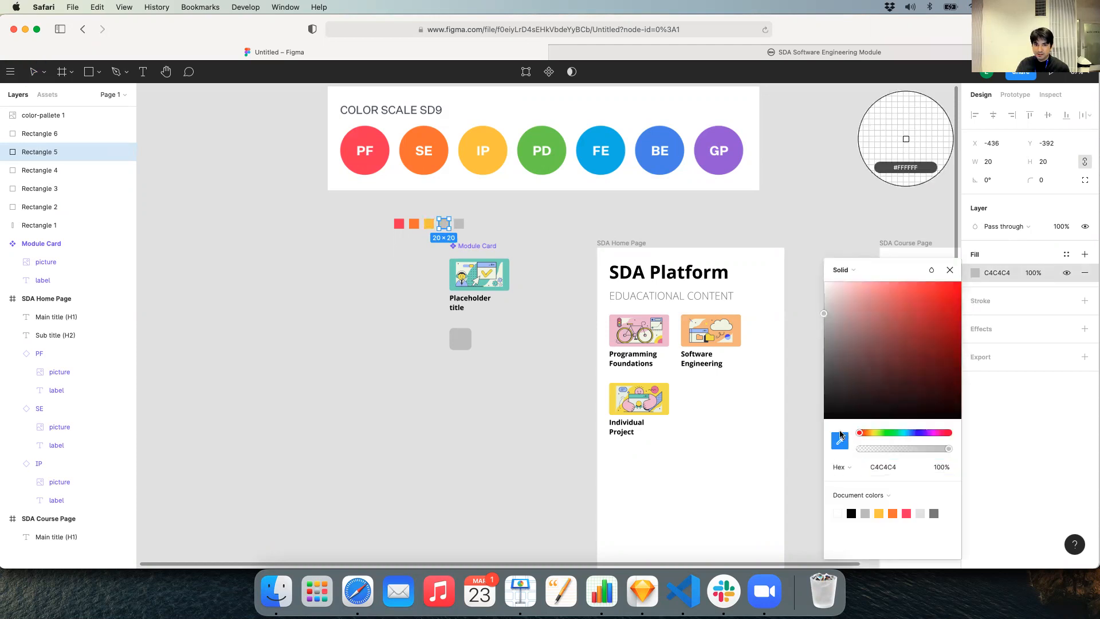
{"action": "left_click", "coordinate": [549, 165]}
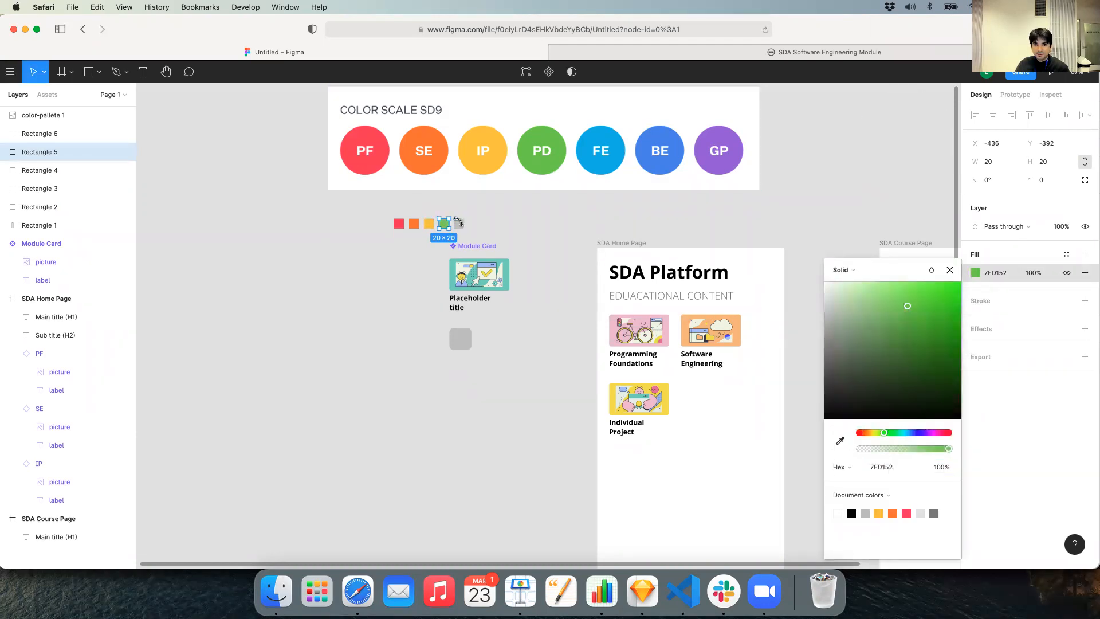
Step: Fill the fifth small square with the blue 00BAE8 sampled from the FE circle
{"action": "left_click", "coordinate": [460, 224]}
{"action": "left_click", "coordinate": [975, 273]}
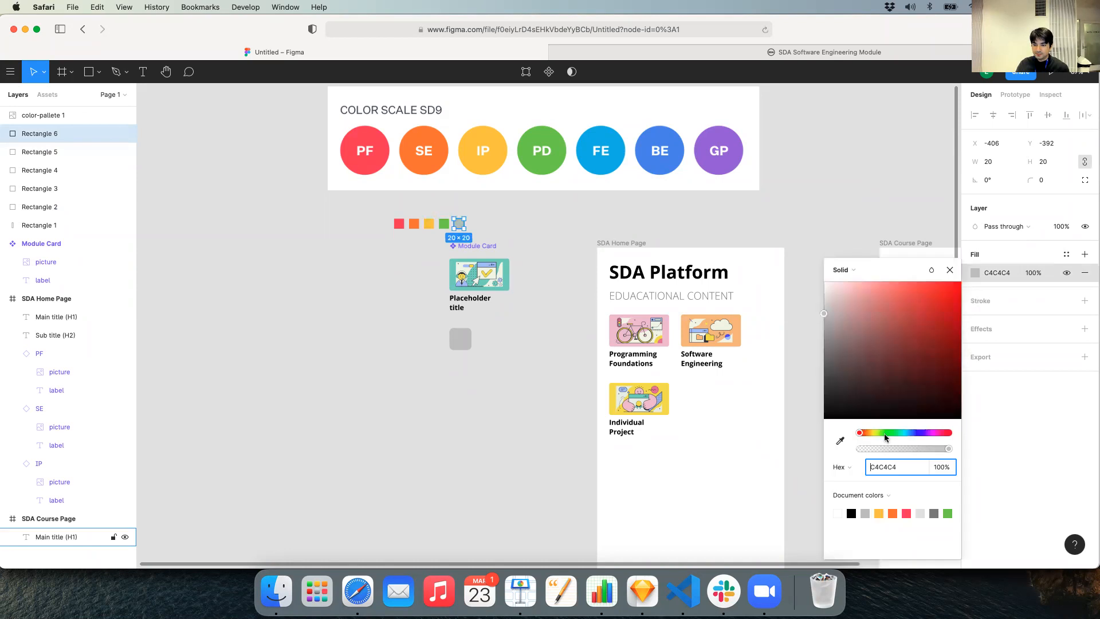
{"action": "left_click", "coordinate": [840, 440]}
{"action": "left_click", "coordinate": [601, 153]}
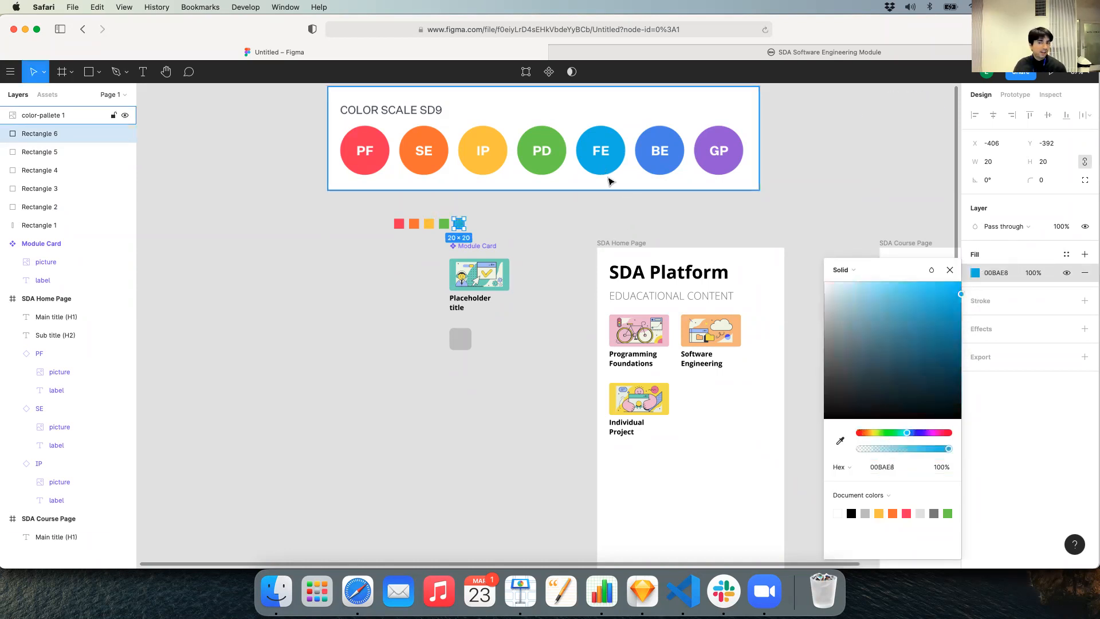
Step: Delete the COLOR SCALE SD9 palette image above the small squares
{"action": "left_click", "coordinate": [634, 199]}
{"action": "left_click", "coordinate": [475, 187]}
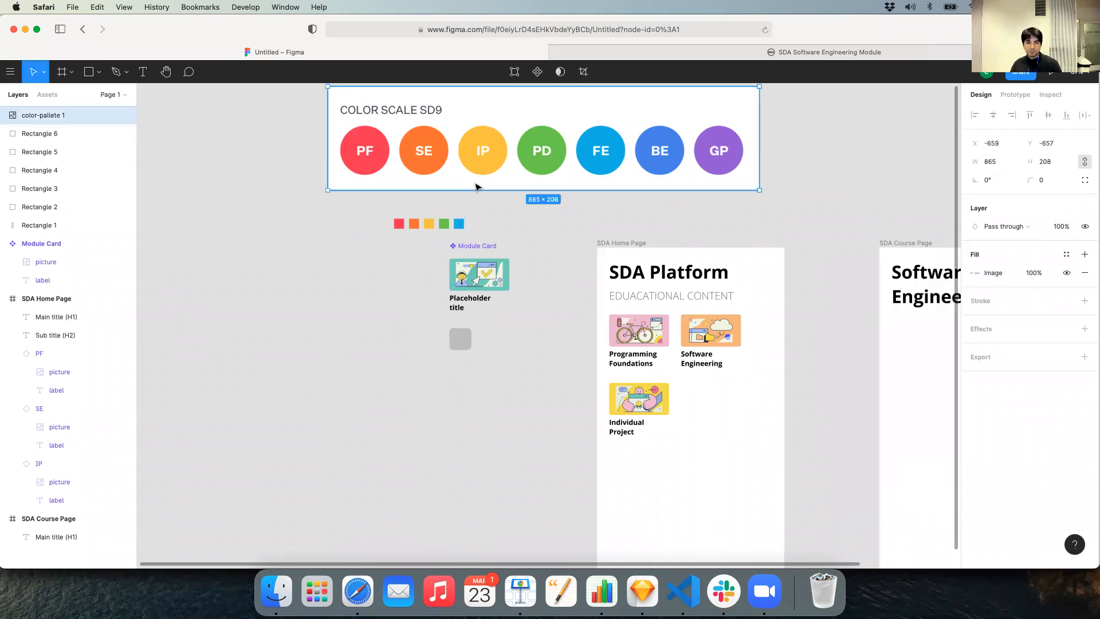
{"action": "key", "text": "Delete"}
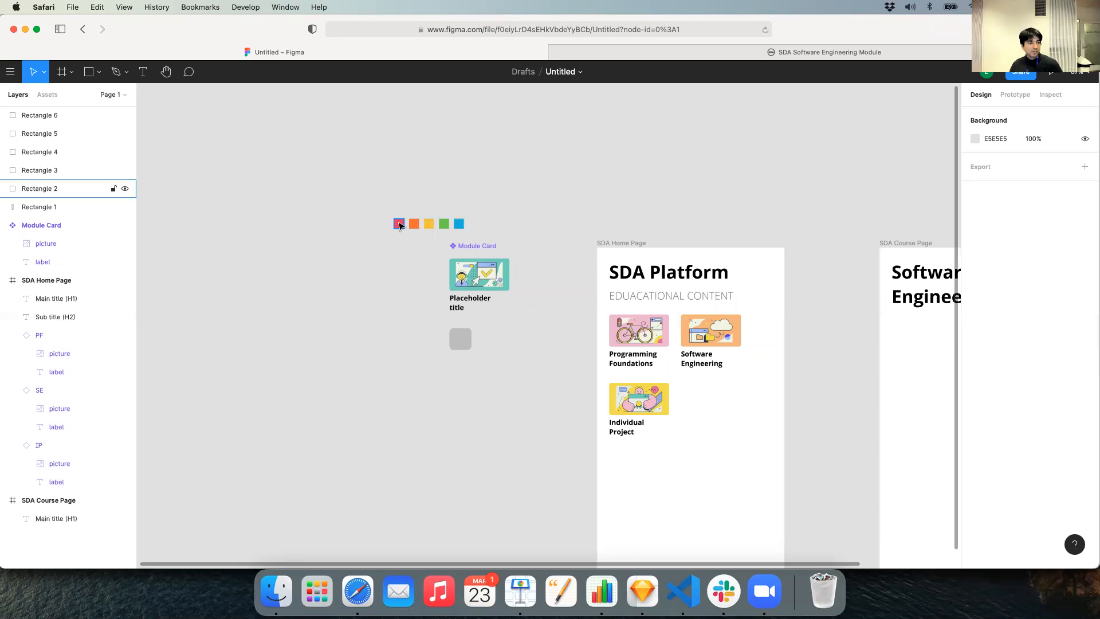
Step: Rename the first small square's layer to "red"
{"action": "left_click", "coordinate": [400, 224]}
{"action": "double_click", "coordinate": [65, 188]}
{"action": "type", "text": "color"}
{"action": "key", "text": "super+a"}
{"action": "type", "text": "red"}
{"action": "key", "text": "Return"}
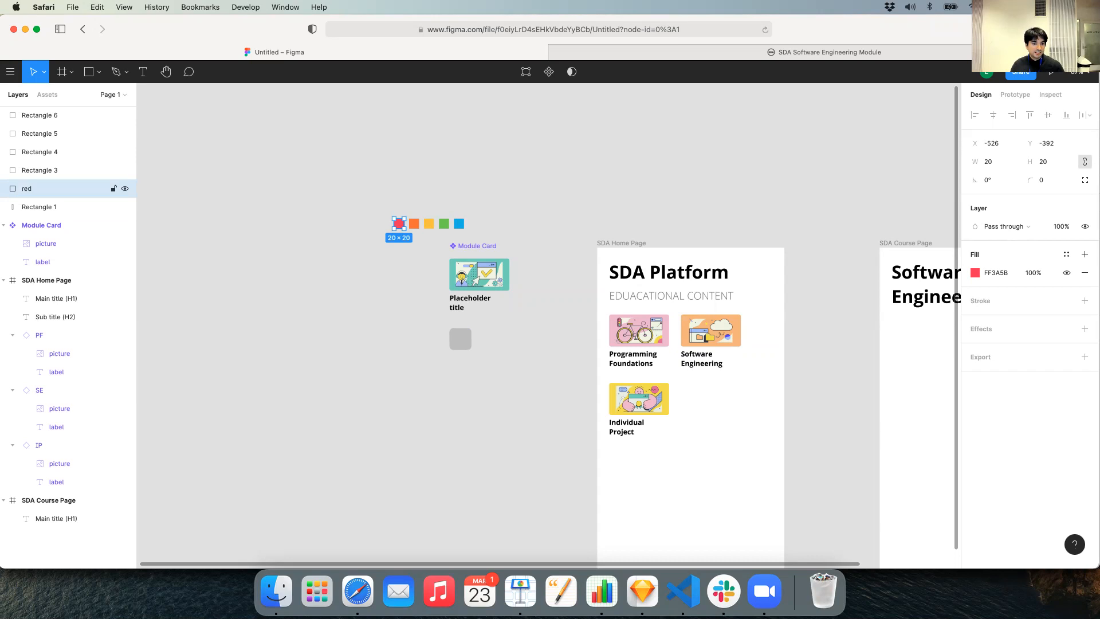
Step: Rename the second small square's layer to "orange"
{"action": "scroll", "coordinate": [425, 204], "scroll_direction": "up", "scroll_amount": 5}
{"action": "left_click", "coordinate": [387, 282]}
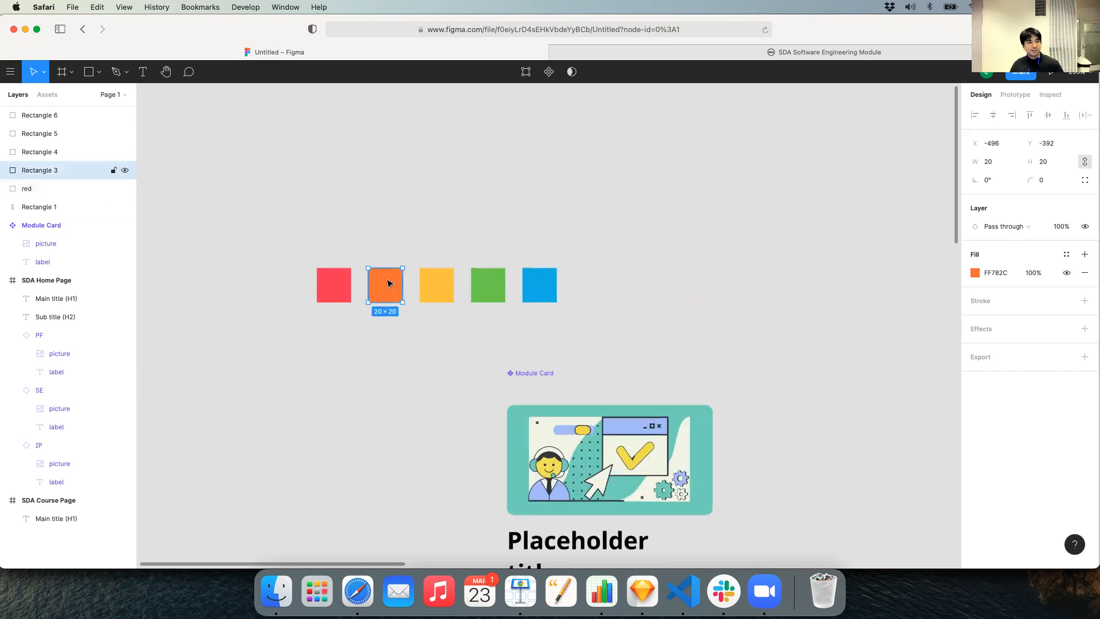
{"action": "double_click", "coordinate": [66, 175]}
{"action": "type", "text": "orange"}
{"action": "key", "text": "Return"}
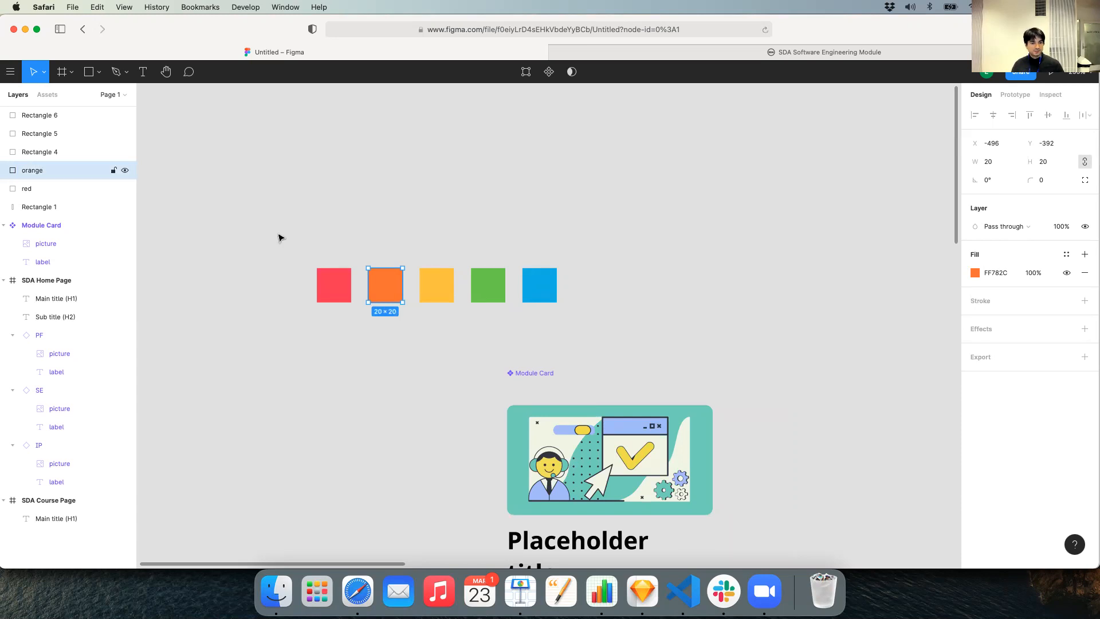
Step: Rename the third small square's layer to "yellow" and the fourth one's to "green"
{"action": "left_click", "coordinate": [451, 295]}
{"action": "double_click", "coordinate": [73, 154]}
{"action": "type", "text": "yellow"}
{"action": "left_click", "coordinate": [487, 285]}
{"action": "double_click", "coordinate": [55, 134]}
{"action": "type", "text": "green"}
{"action": "key", "text": "Return"}
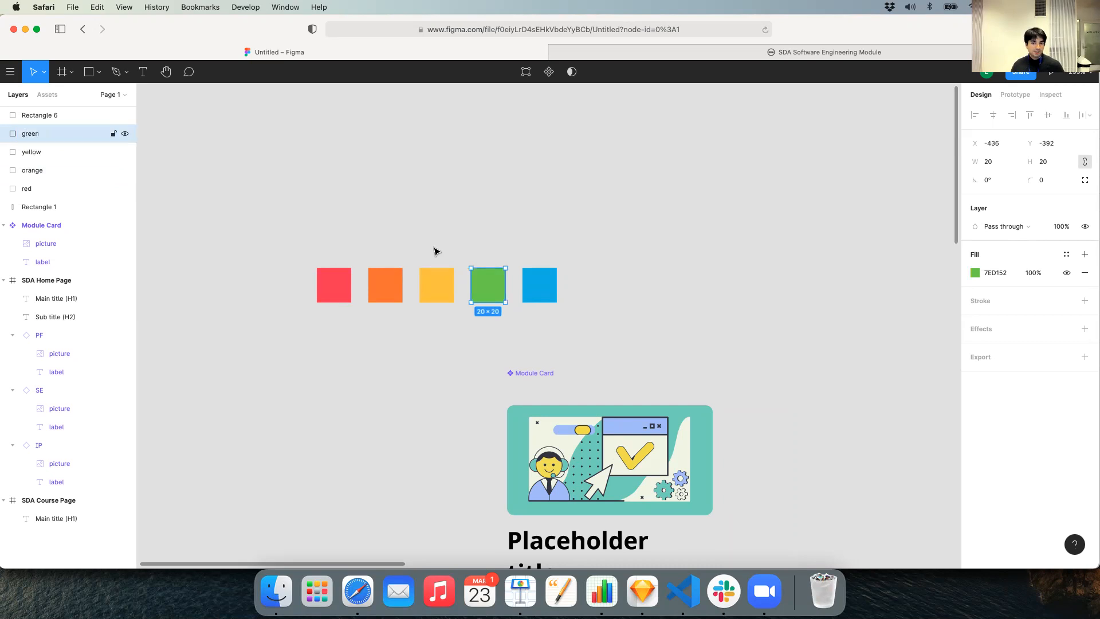
Step: Rename the fifth small square's layer to "cyan"
{"action": "left_click", "coordinate": [530, 284]}
{"action": "double_click", "coordinate": [39, 117]}
{"action": "type", "text": "c"}
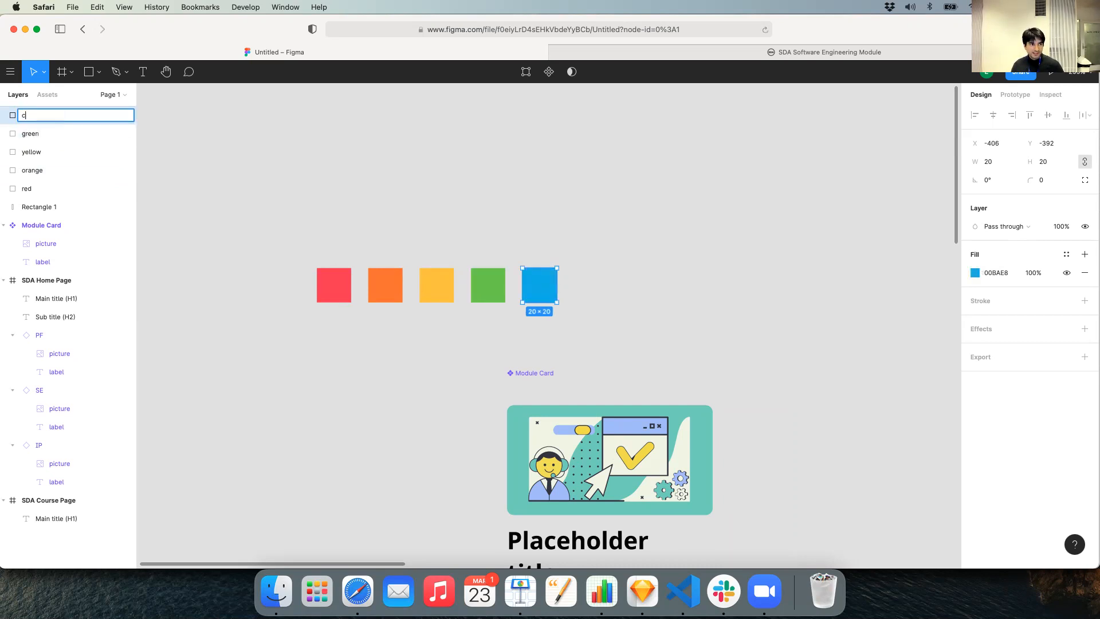
{"action": "type", "text": "yan"}
{"action": "key", "text": "Return"}
Step: Group the five colored squares and name the group "colors"
{"action": "left_click_drag", "start_coordinate": [264, 195], "coordinate": [648, 332]}
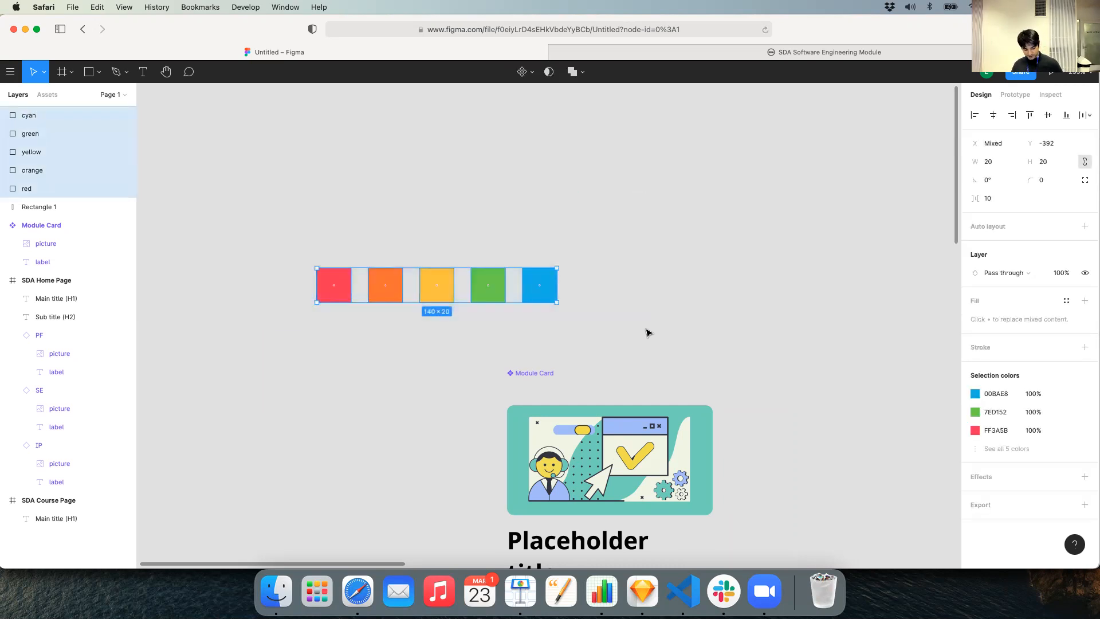
{"action": "key", "text": "super+g"}
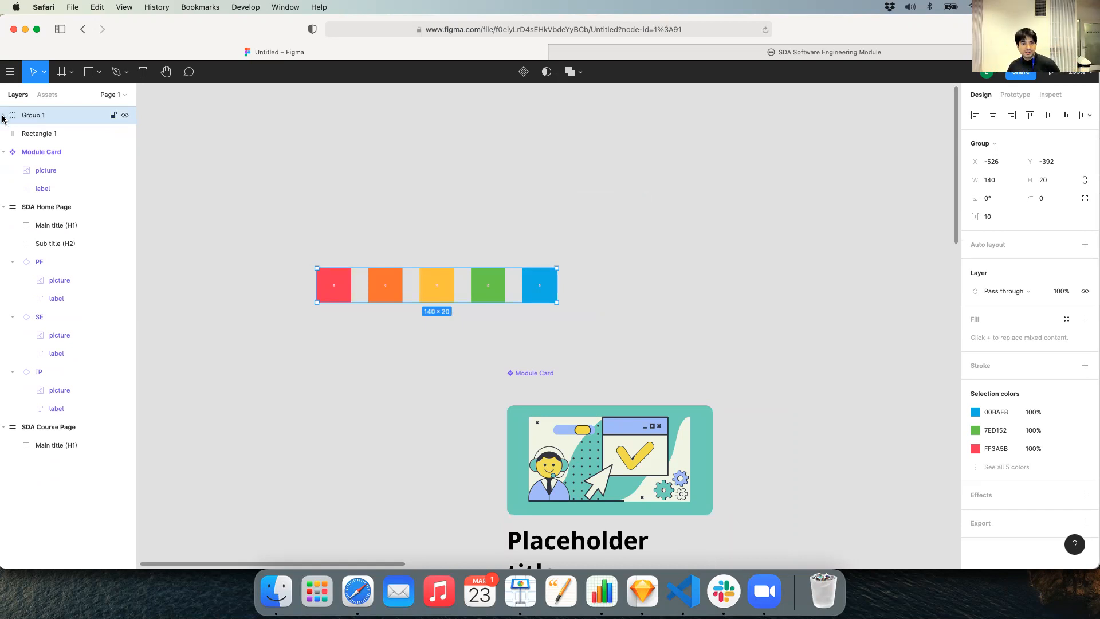
{"action": "double_click", "coordinate": [33, 116]}
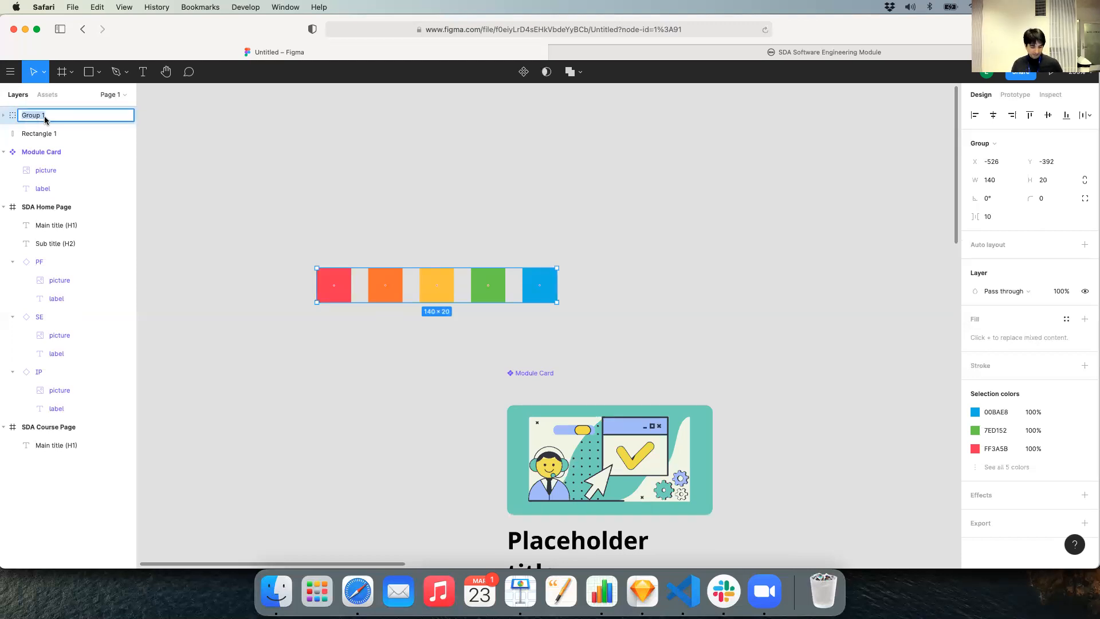
{"action": "type", "text": "col"}
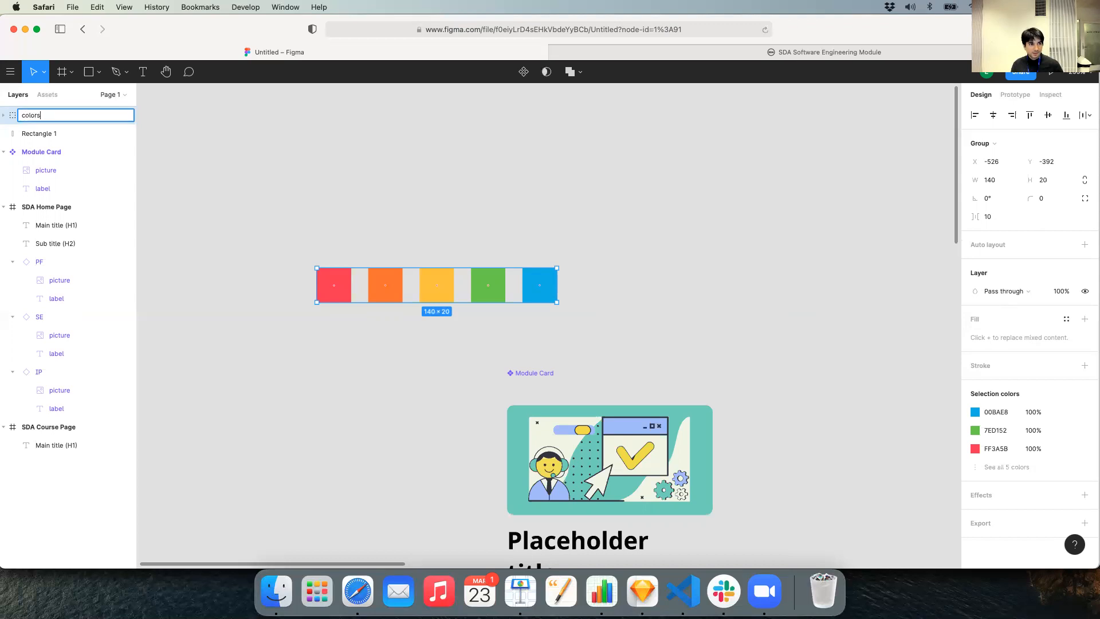
{"action": "type", "text": "ors"}
{"action": "key", "text": "Return"}
{"action": "scroll", "coordinate": [373, 236], "scroll_direction": "down", "scroll_amount": 3}
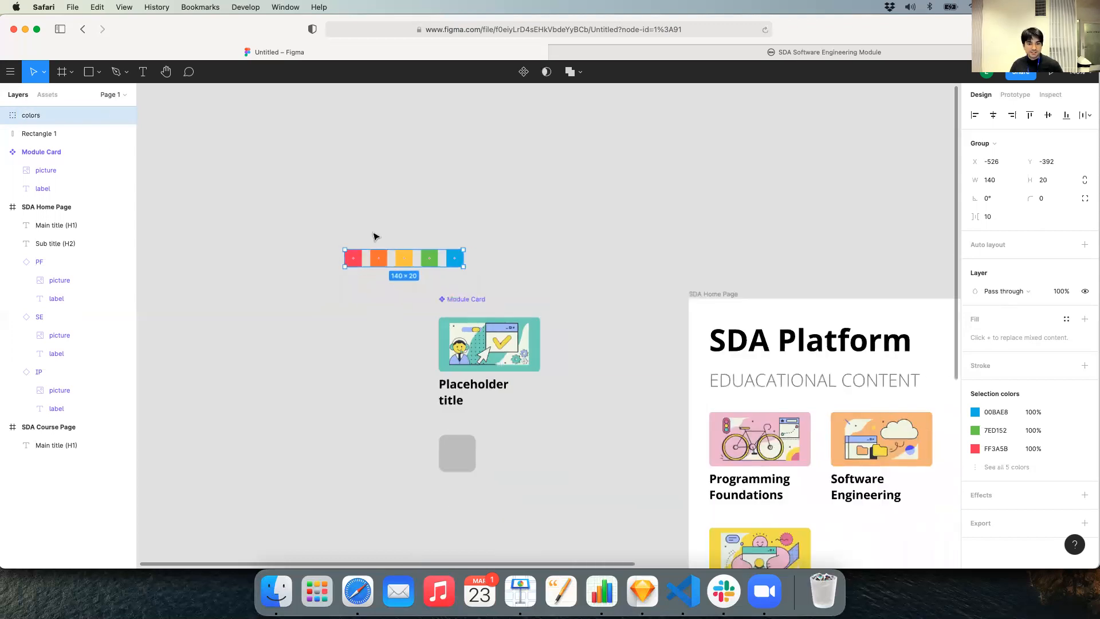
{"action": "left_click", "coordinate": [599, 469]}
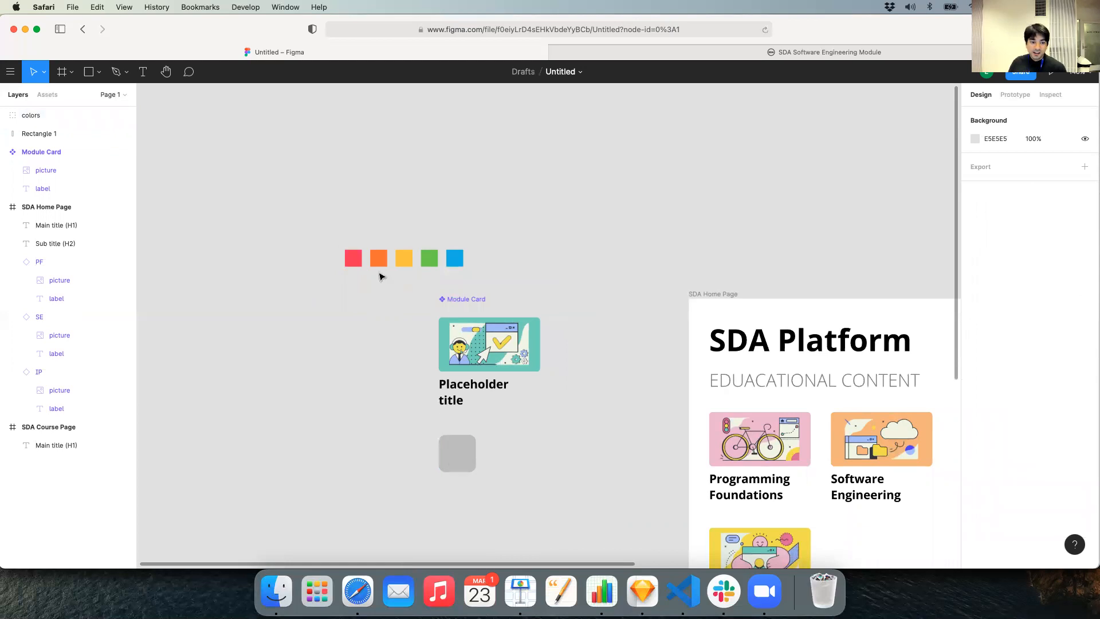
Step: Fill the gray rounded square below the module card with the cyan 00BAE8 from the document colors
{"action": "left_click", "coordinate": [461, 456]}
{"action": "left_click", "coordinate": [973, 273]}
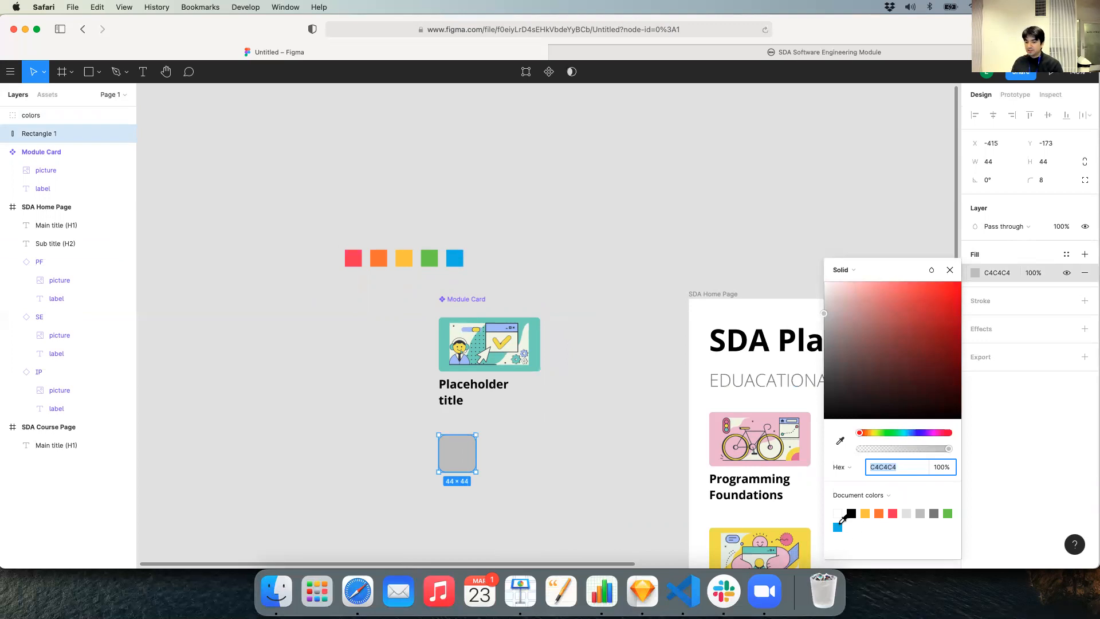
{"action": "left_click", "coordinate": [837, 526]}
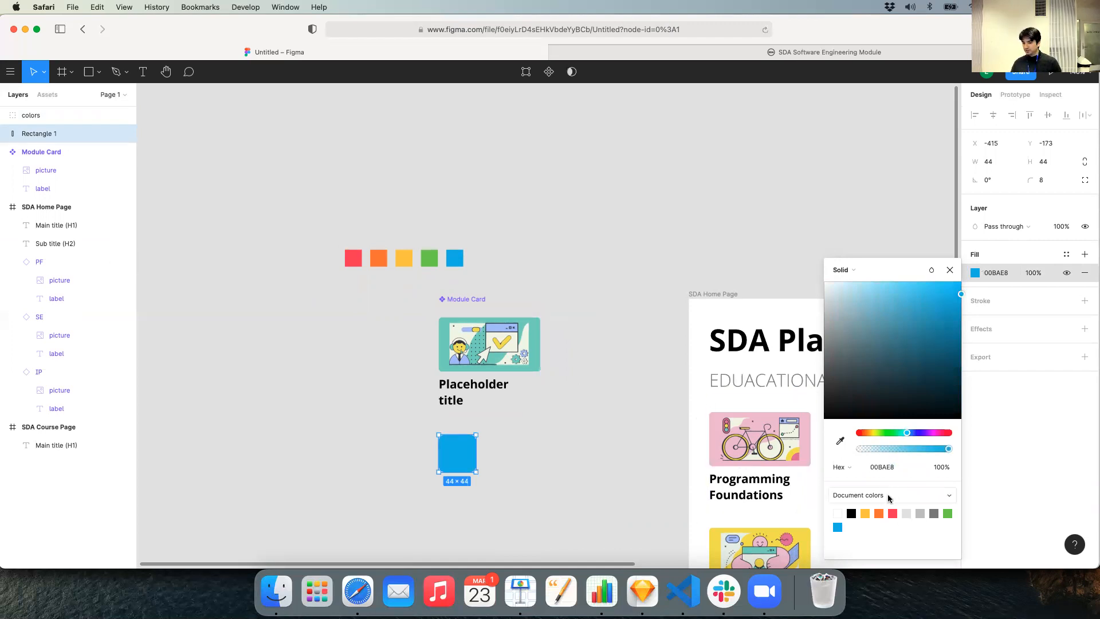
{"action": "left_click", "coordinate": [888, 498]}
{"action": "left_click", "coordinate": [887, 496]}
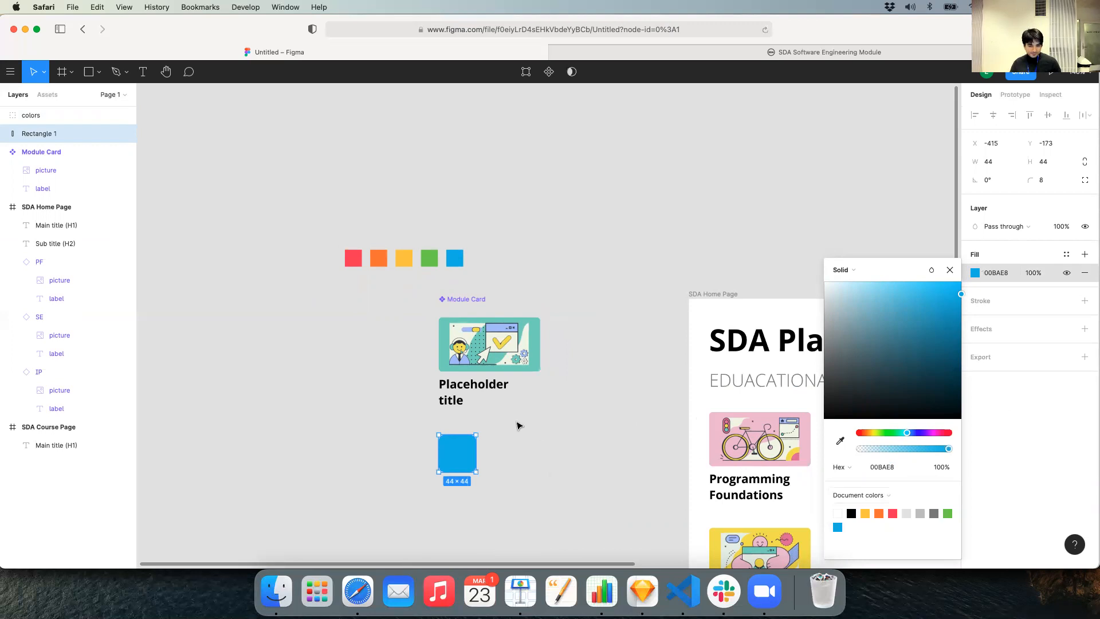
{"action": "left_click", "coordinate": [922, 500]}
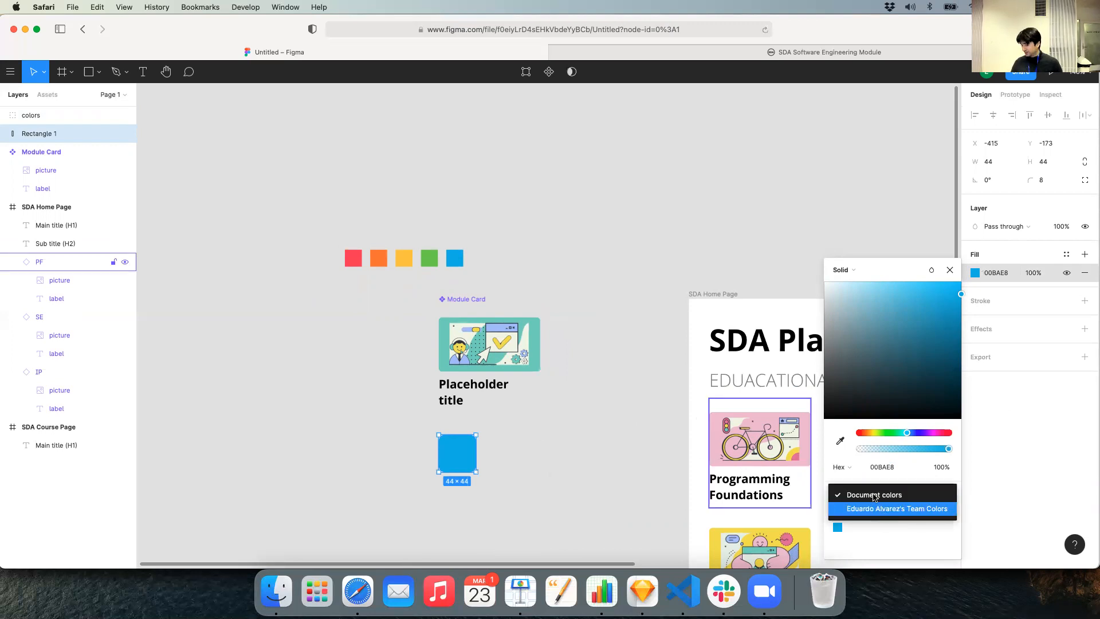
{"action": "left_click", "coordinate": [544, 490]}
{"action": "left_click", "coordinate": [544, 490]}
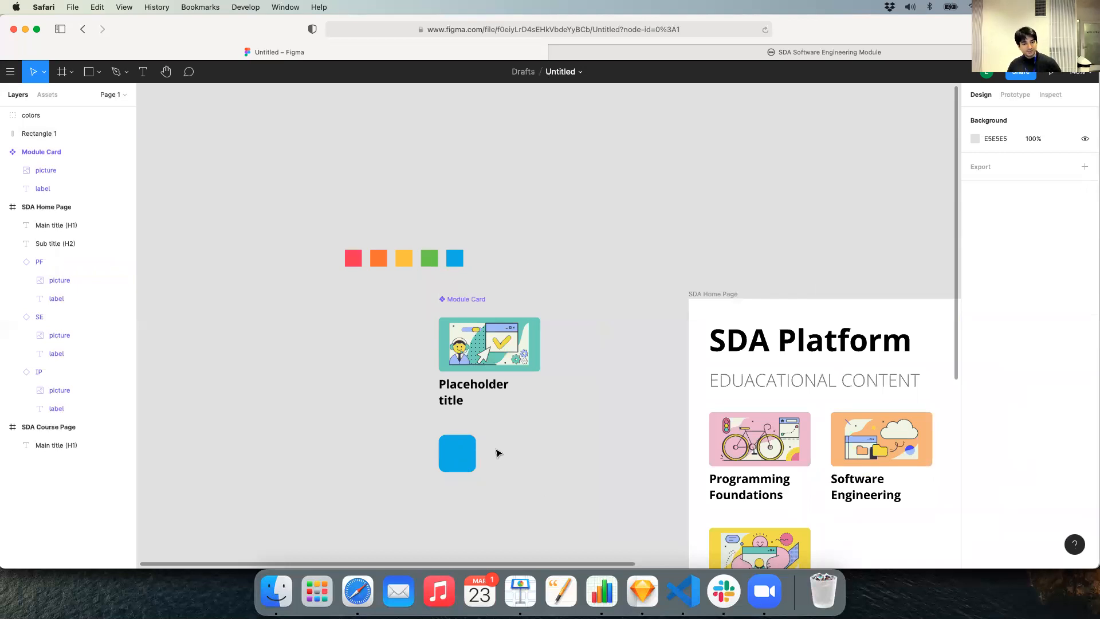
Step: Add the text "Module Description" beside the blue rounded square
{"action": "key", "text": "t"}
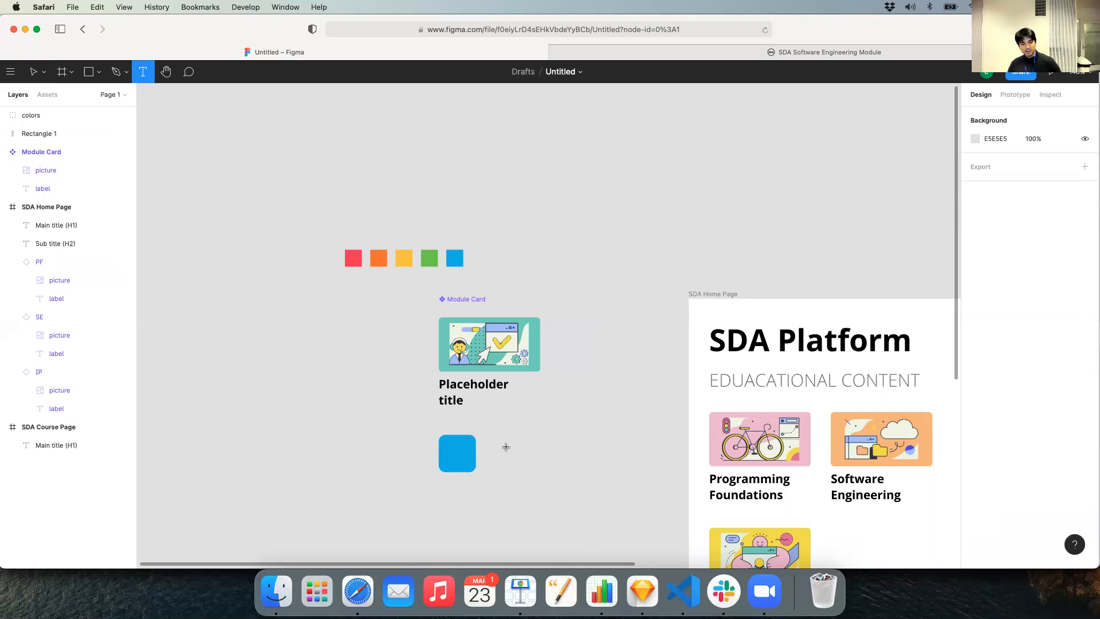
{"action": "left_click", "coordinate": [496, 450]}
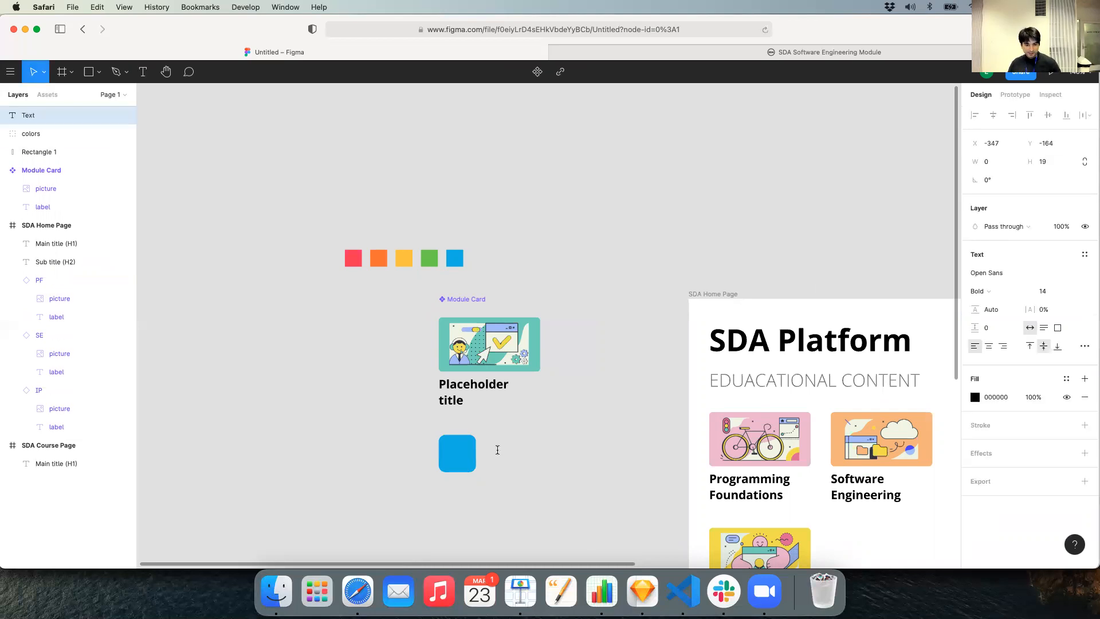
{"action": "scroll", "coordinate": [503, 455], "scroll_direction": "up", "scroll_amount": 5}
{"action": "type", "text": "t"}
{"action": "scroll", "coordinate": [503, 454], "scroll_direction": "down", "scroll_amount": 2}
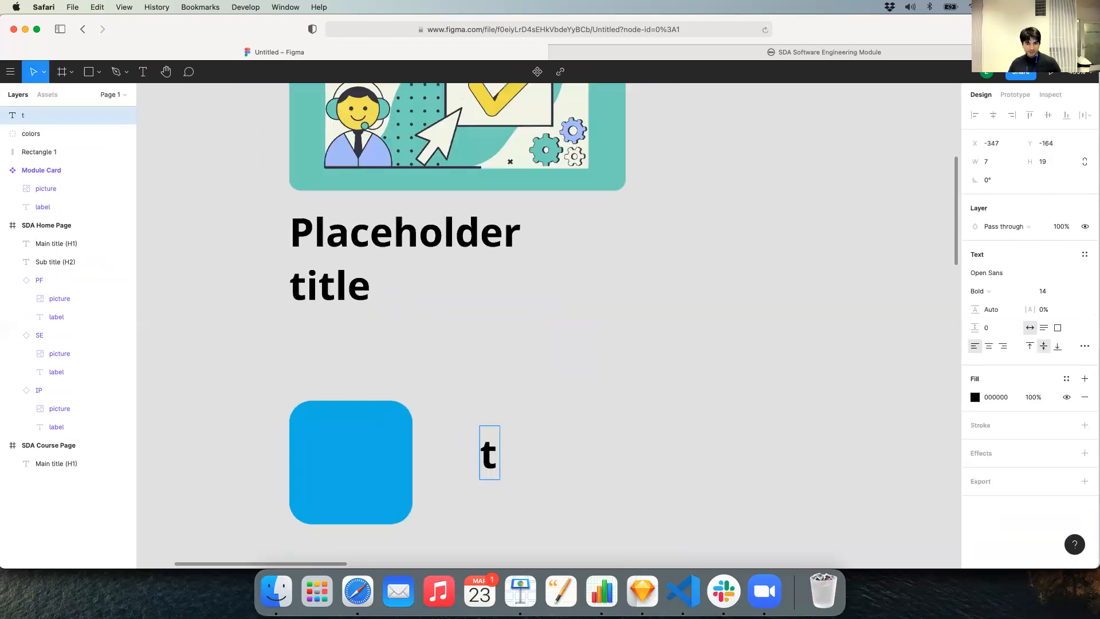
{"action": "key", "text": "BackSpace"}
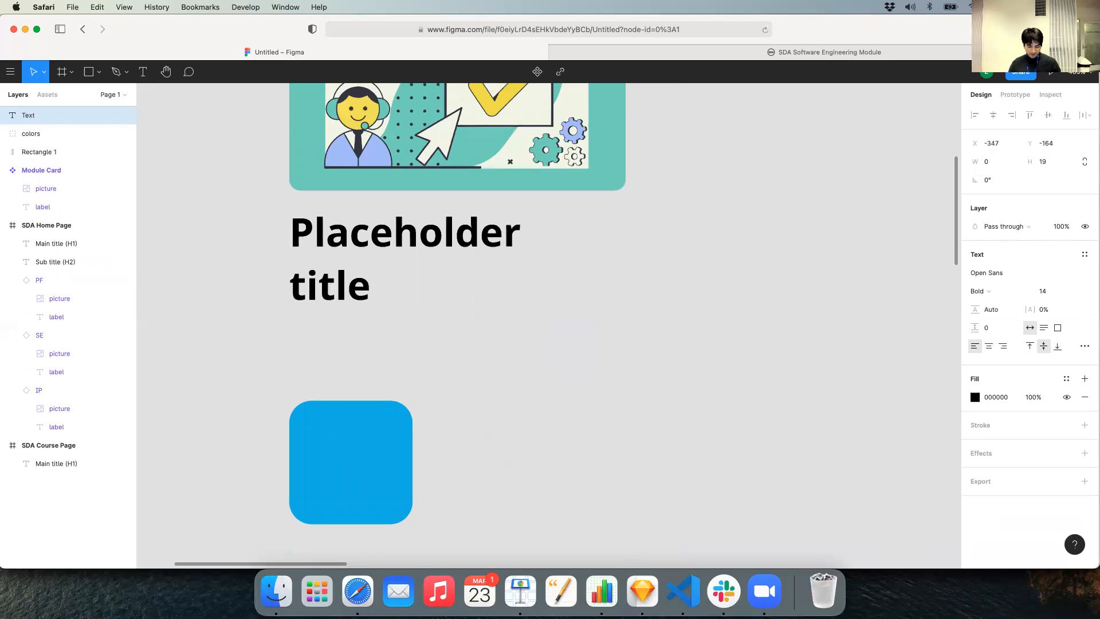
{"action": "type", "text": "Module D"}
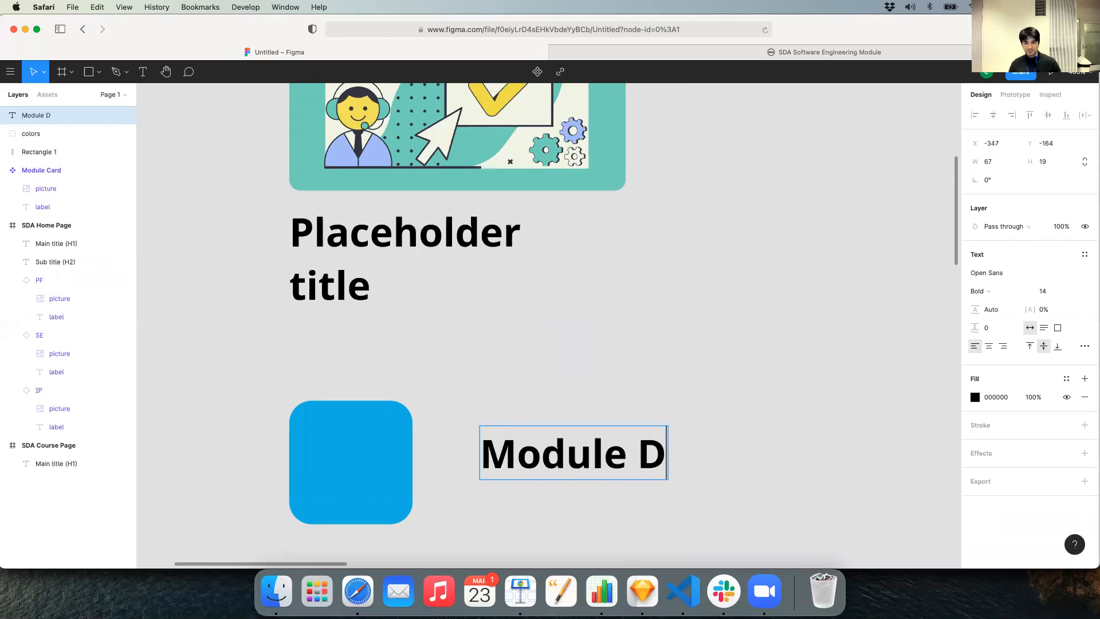
{"action": "type", "text": "escription"}
{"action": "key", "text": "Escape"}
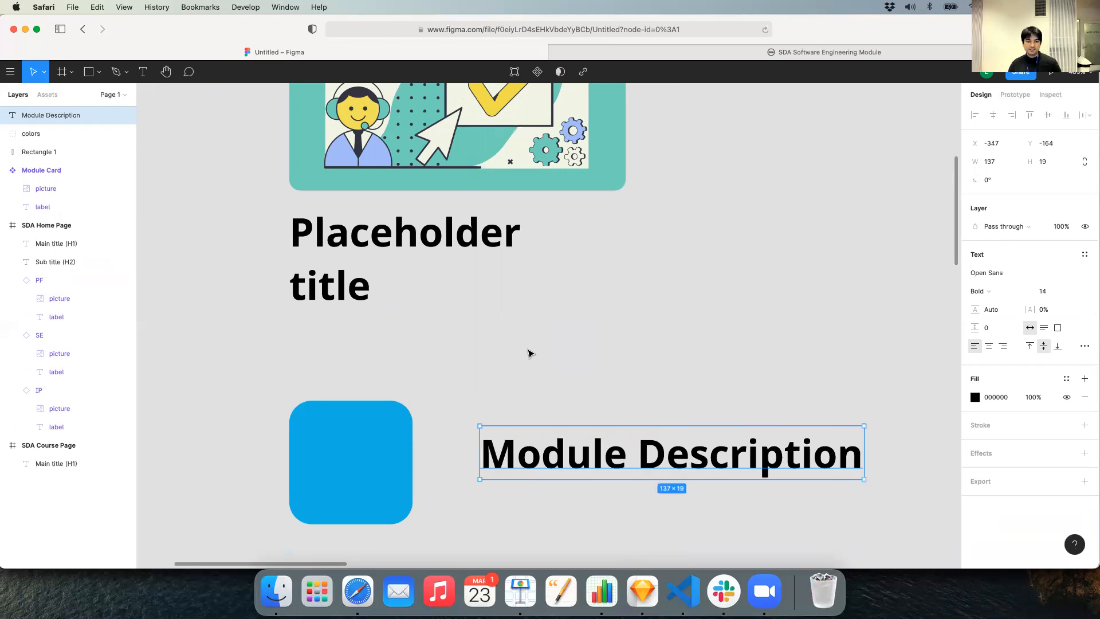
Step: Move the Module Description text closer to the blue square and set its font weight to Regular
{"action": "scroll", "coordinate": [527, 354], "scroll_direction": "down", "scroll_amount": 5}
{"action": "left_click_drag", "start_coordinate": [555, 407], "coordinate": [534, 397]}
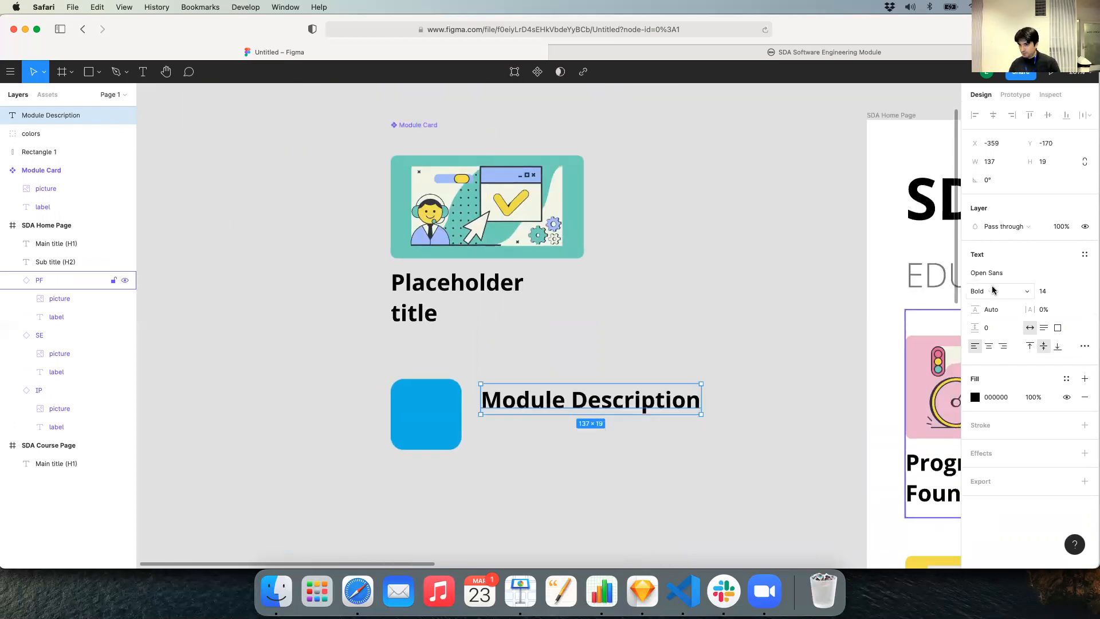
{"action": "left_click", "coordinate": [1027, 292]}
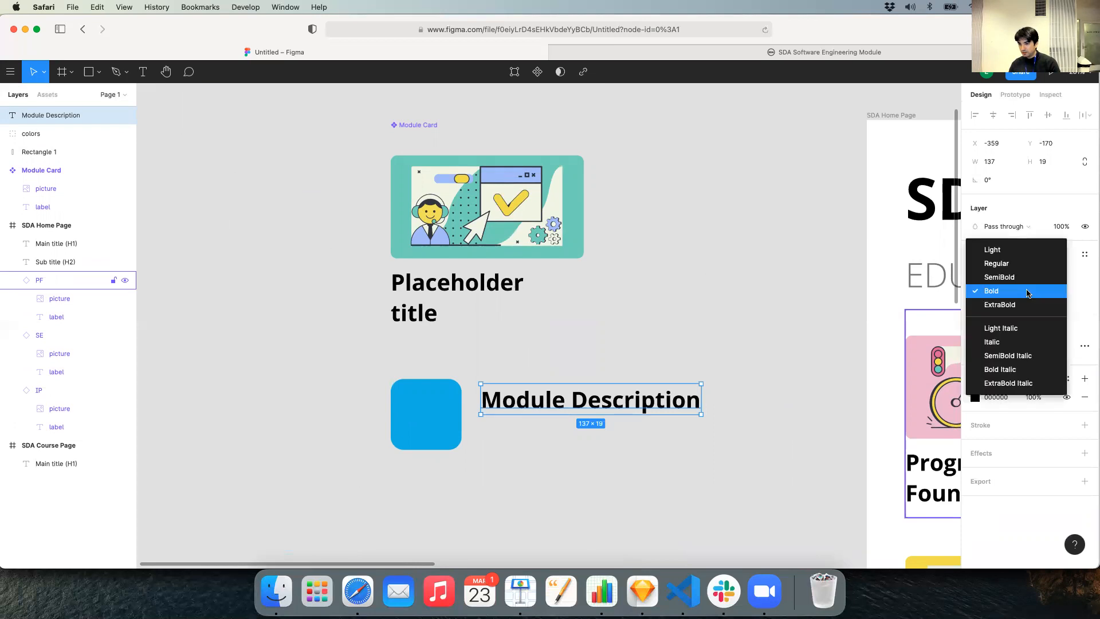
{"action": "left_click", "coordinate": [1000, 263]}
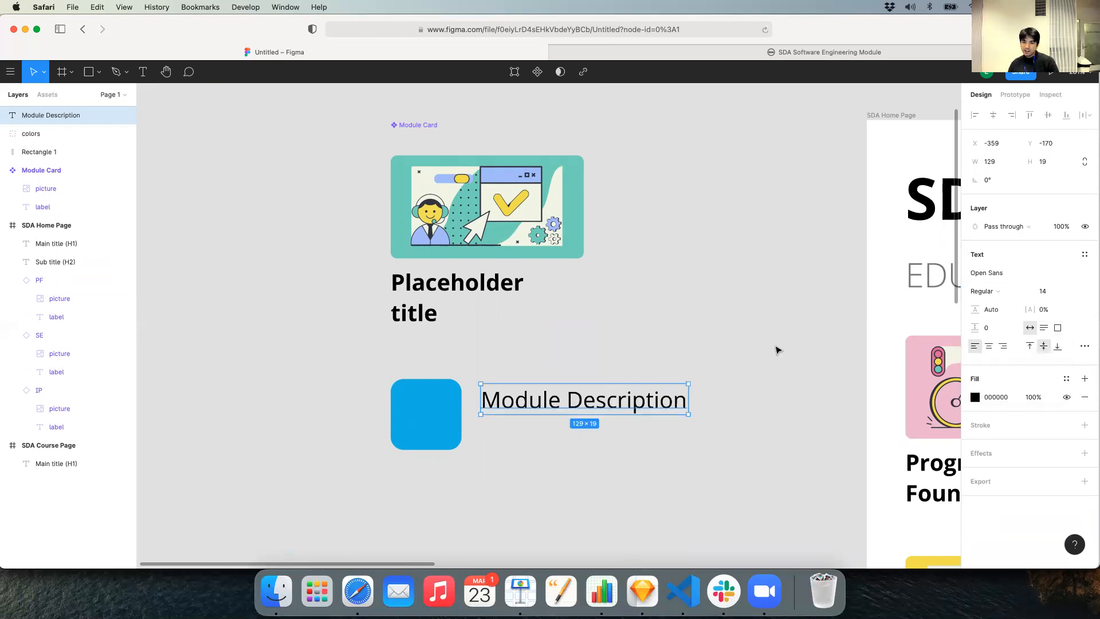
Step: Set the Module Description font size to 18 and center the text vertically on the blue square
{"action": "scroll", "coordinate": [777, 349], "scroll_direction": "down", "scroll_amount": 3}
{"action": "scroll", "coordinate": [776, 349], "scroll_direction": "right", "scroll_amount": 3}
{"action": "left_click", "coordinate": [1043, 293]}
{"action": "type", "text": "18"}
{"action": "key", "text": "Return"}
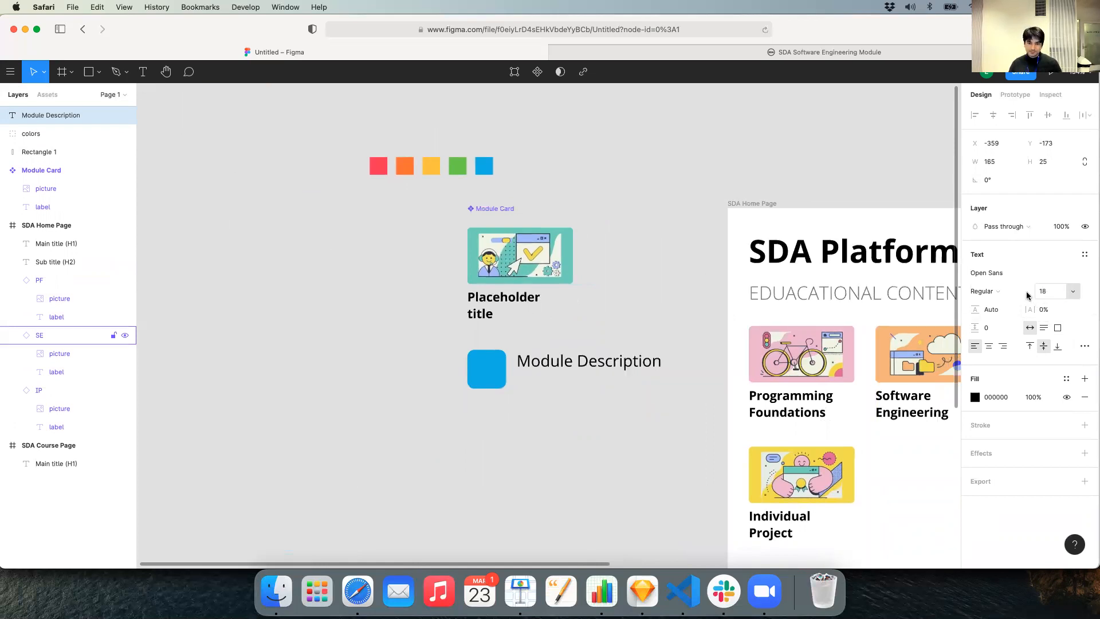
{"action": "left_click_drag", "start_coordinate": [586, 361], "coordinate": [590, 370]}
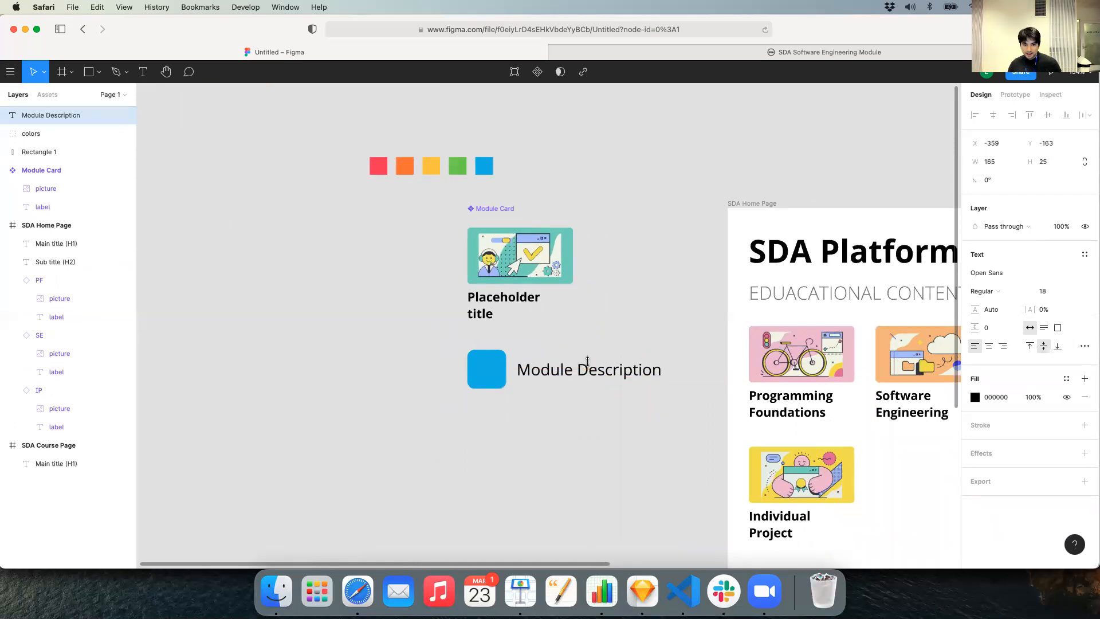
Step: Resize the Module Description text box to 164 × 44, level with the blue square's top and bottom edges
{"action": "left_click", "coordinate": [569, 428]}
{"action": "left_click", "coordinate": [586, 369]}
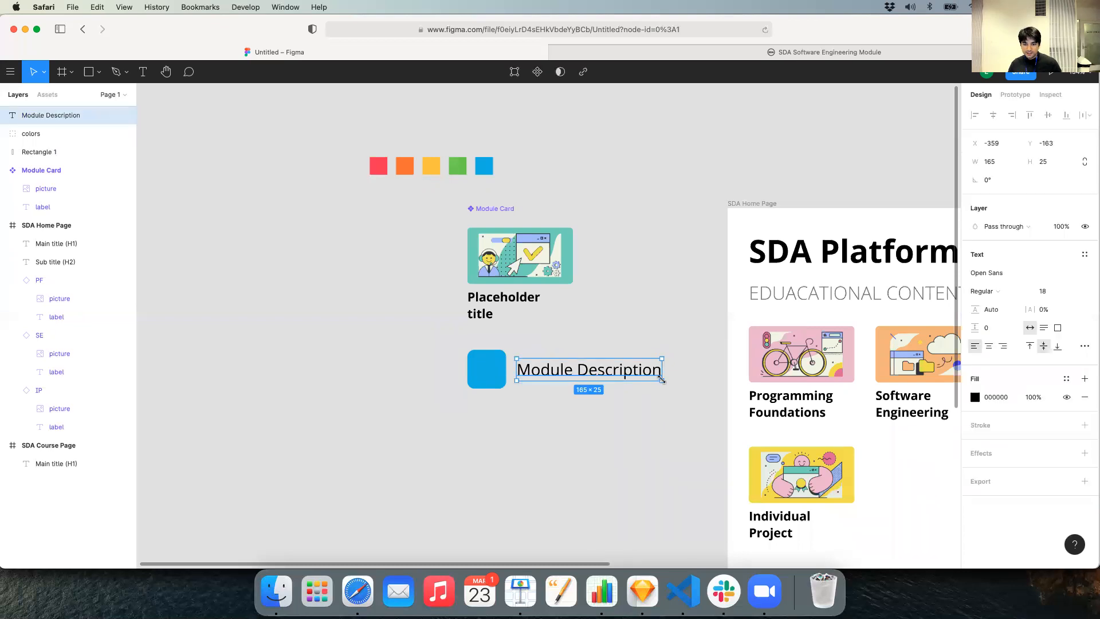
{"action": "left_click_drag", "start_coordinate": [662, 379], "coordinate": [661, 351]}
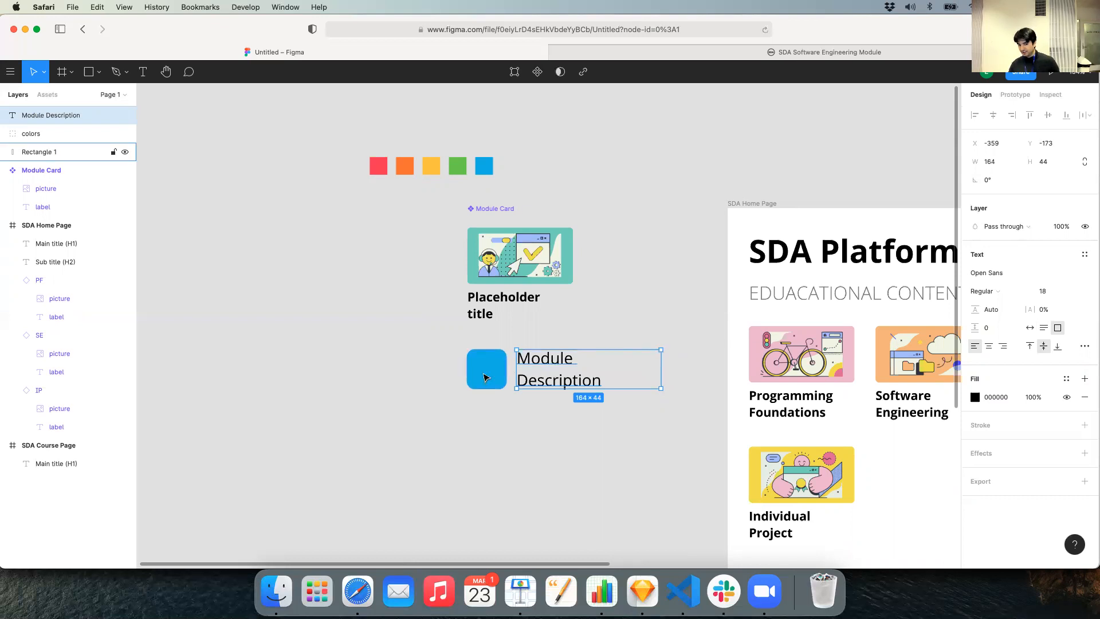
{"action": "left_click", "coordinate": [525, 405]}
Step: Nudge the Module Description text box 4 px toward the blue square, to X -363
{"action": "left_click", "coordinate": [560, 359]}
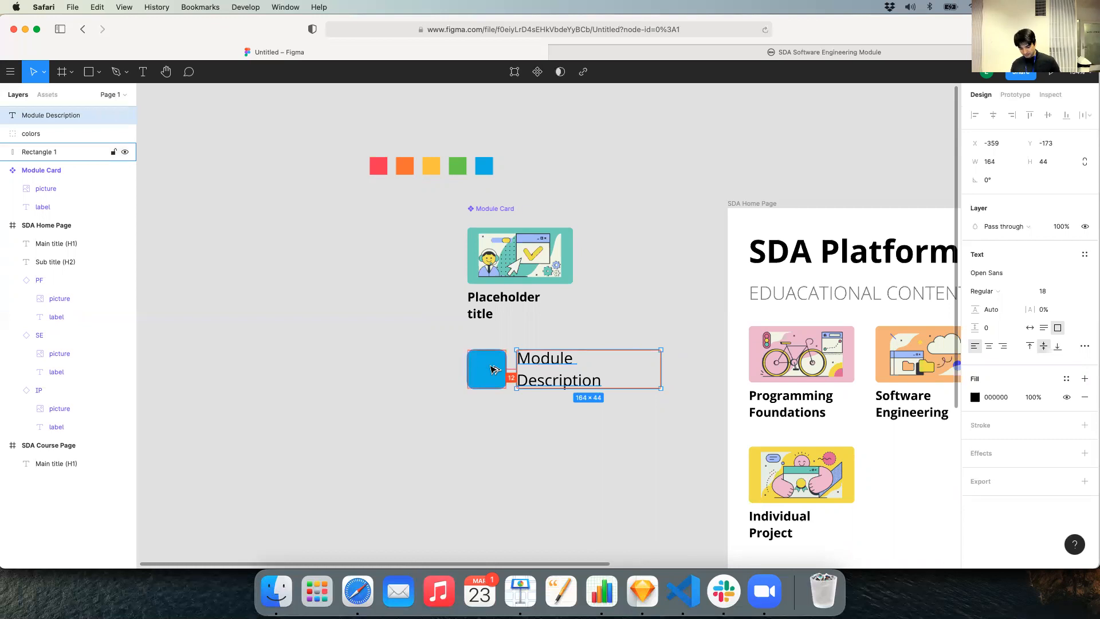
{"action": "key", "text": "Left"}
{"action": "key", "text": "Left"}
{"action": "key", "text": "Left"}
{"action": "key", "text": "Left"}
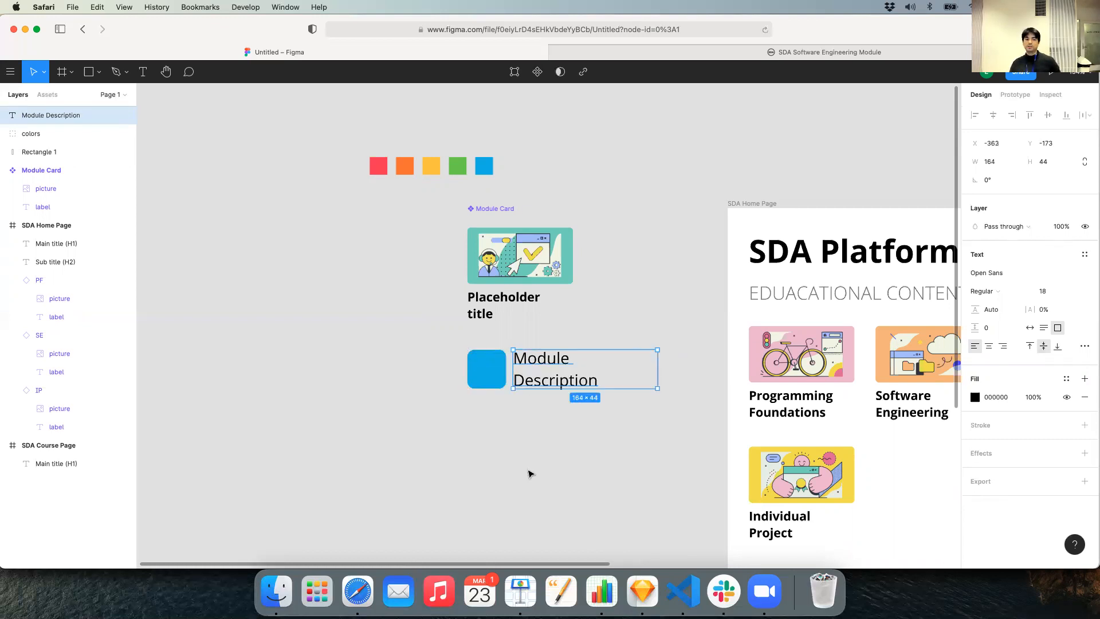
{"action": "left_click_drag", "start_coordinate": [559, 457], "coordinate": [427, 380]}
{"action": "left_click", "coordinate": [403, 465]}
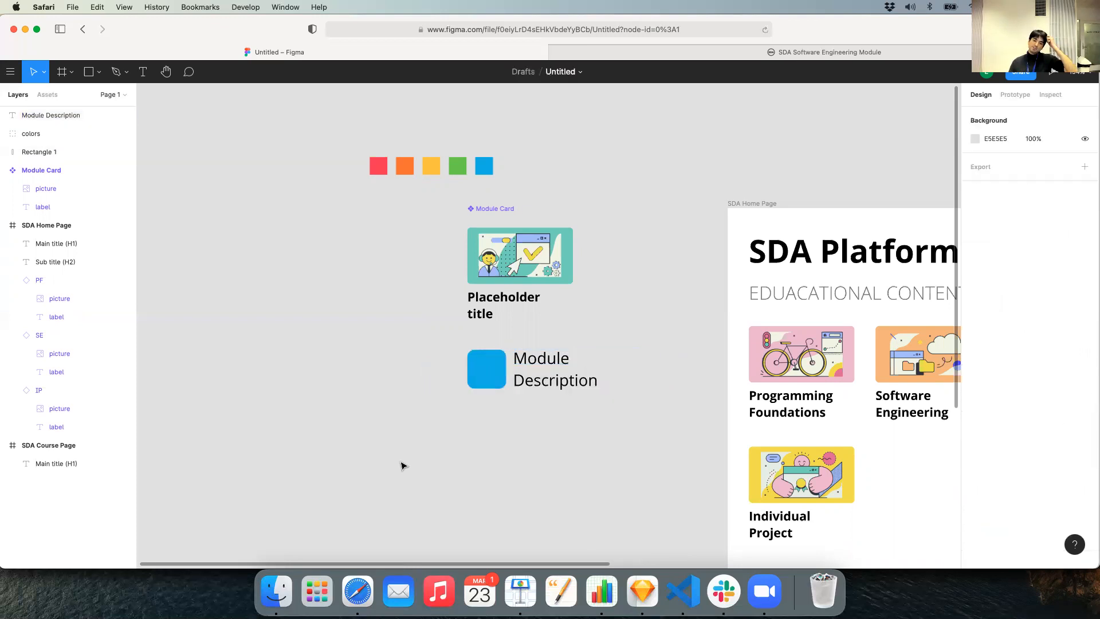
{"action": "scroll", "coordinate": [403, 465], "scroll_direction": "right", "scroll_amount": 2}
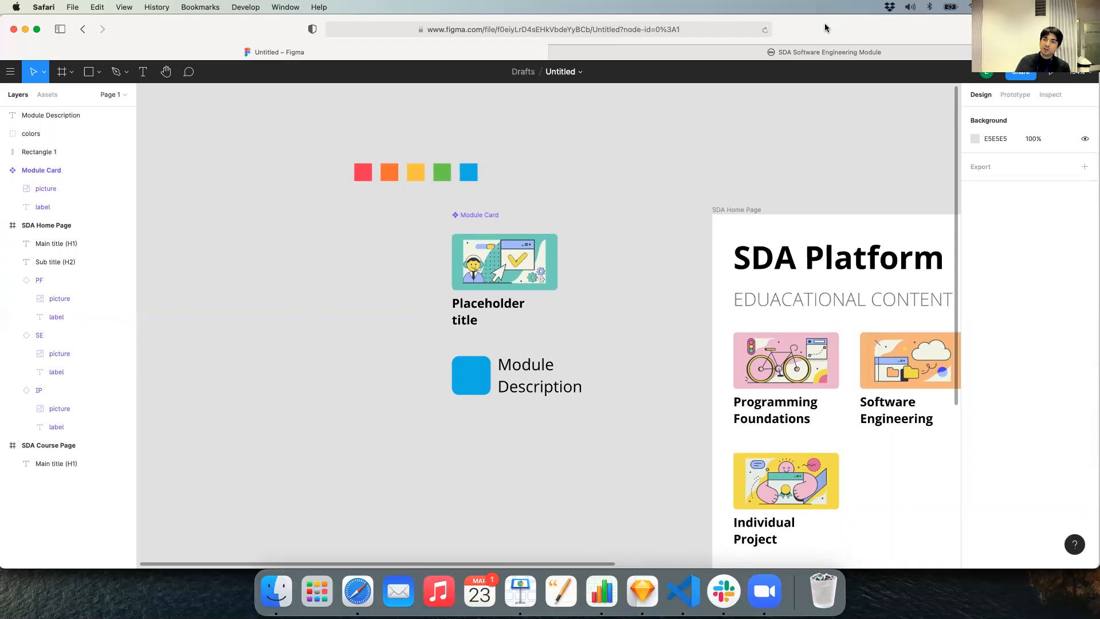
Step: Switch to the SDA Software Engineering Module page and load the Font Awesome website in its place
{"action": "left_click", "coordinate": [859, 52]}
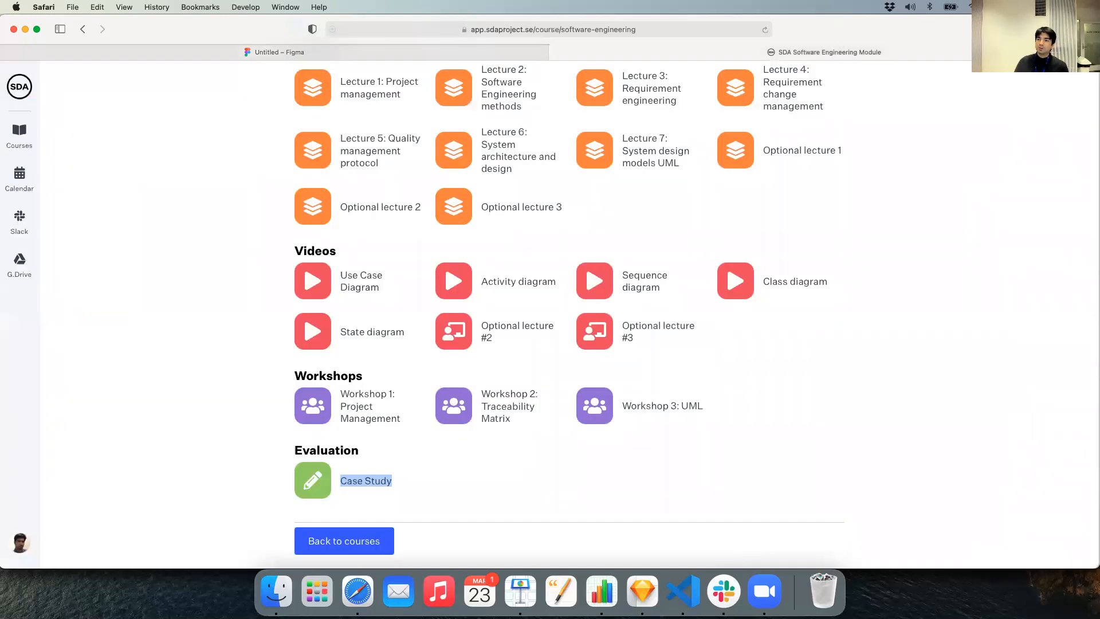
{"action": "left_click", "coordinate": [670, 31]}
{"action": "type", "text": "fon"}
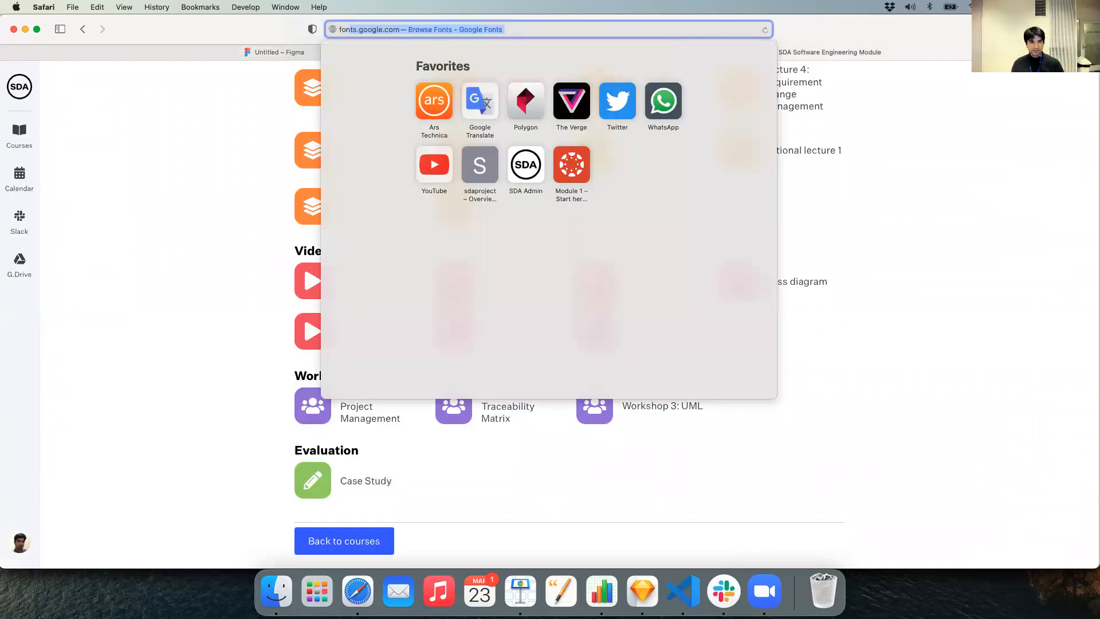
{"action": "type", "text": "ta"}
{"action": "key", "text": "Return"}
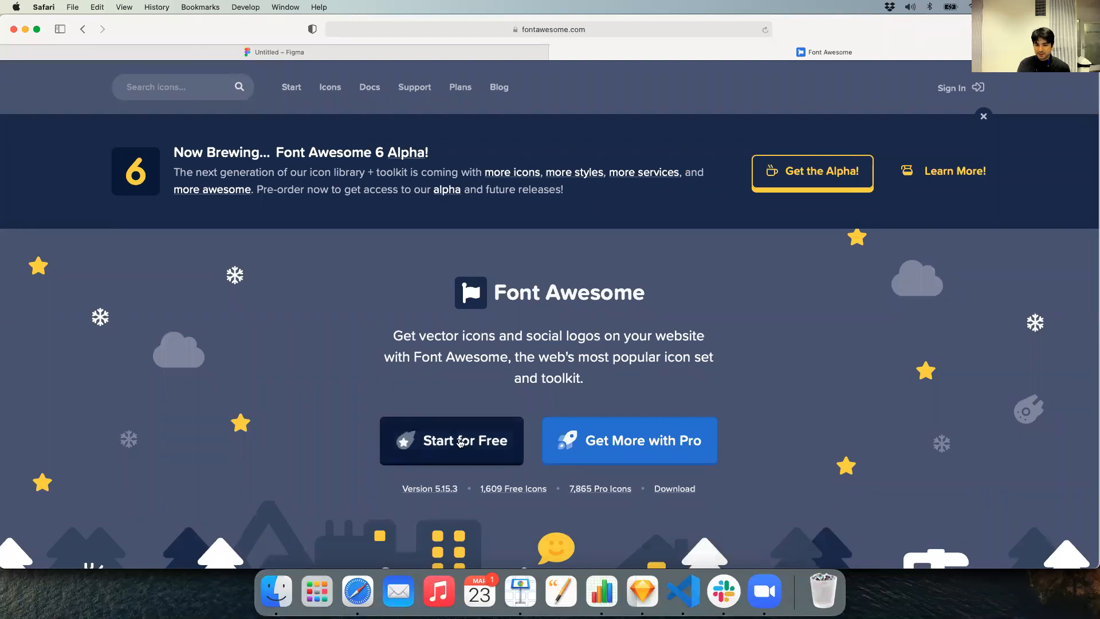
Step: Go through Font Awesome's free start page to the download option for self-hosting the icons
{"action": "left_click", "coordinate": [460, 442]}
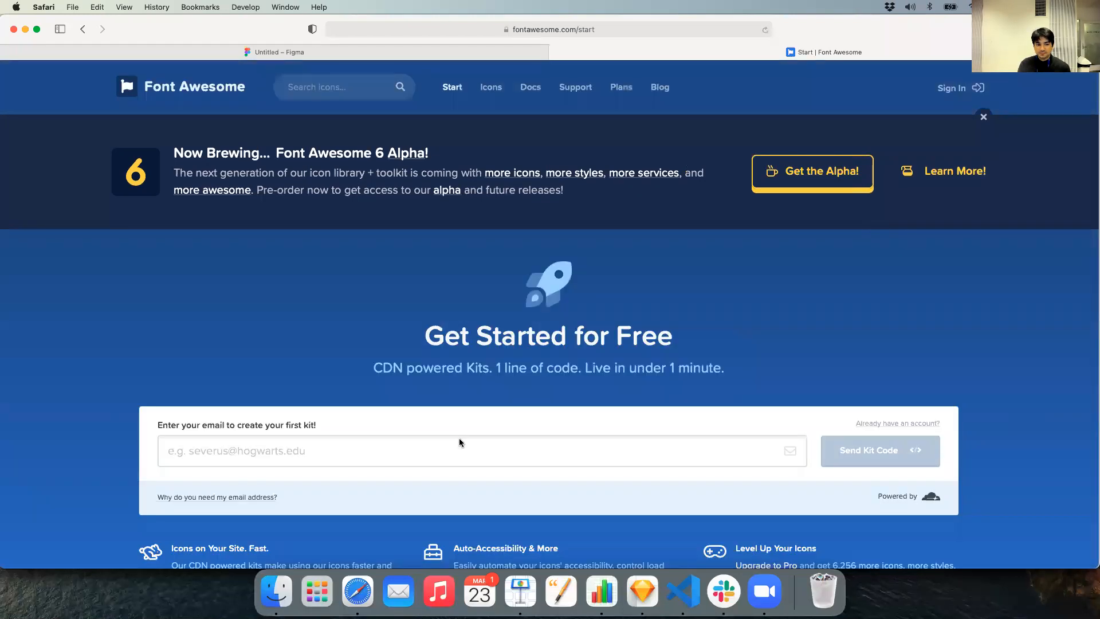
{"action": "scroll", "coordinate": [459, 441], "scroll_direction": "down", "scroll_amount": 5}
{"action": "left_click", "coordinate": [490, 271]}
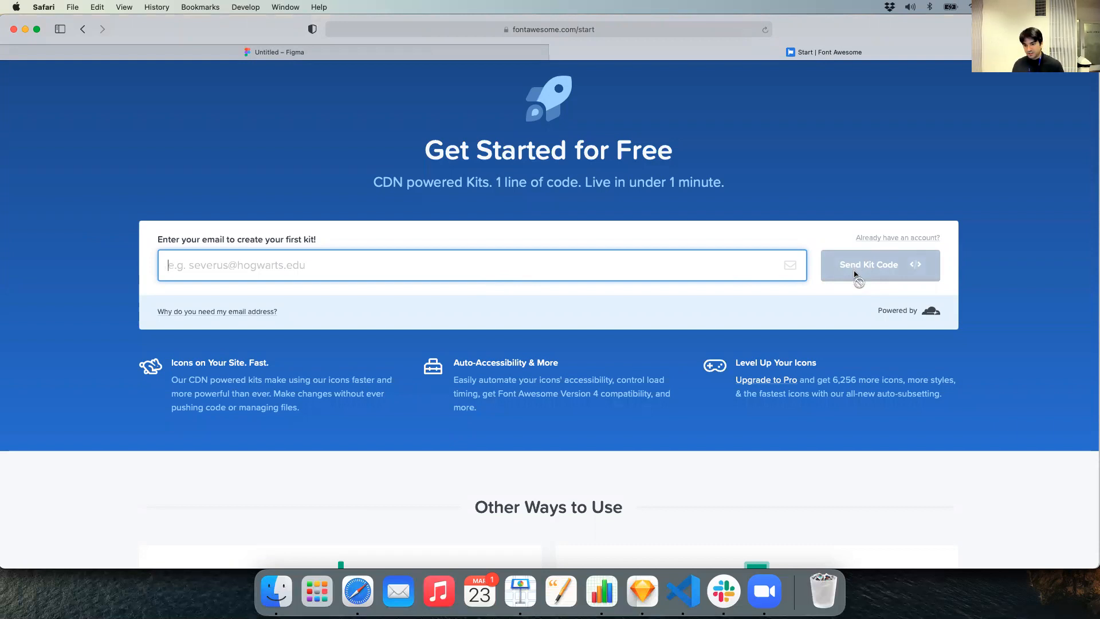
{"action": "scroll", "coordinate": [837, 285], "scroll_direction": "down", "scroll_amount": 3}
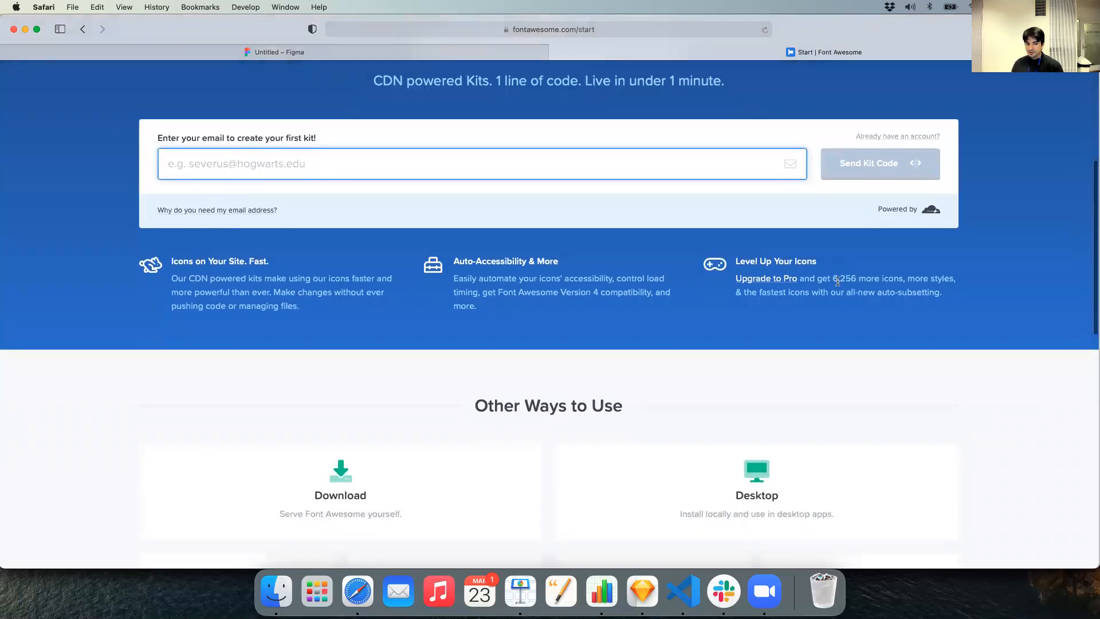
{"action": "scroll", "coordinate": [837, 281], "scroll_direction": "down", "scroll_amount": 1}
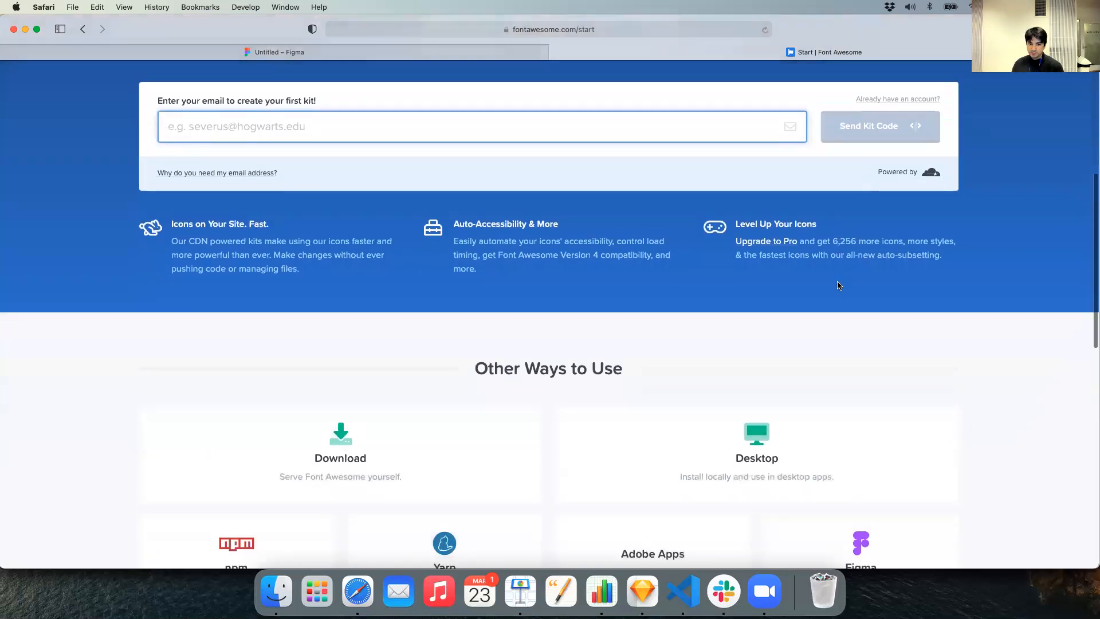
{"action": "left_click", "coordinate": [340, 460]}
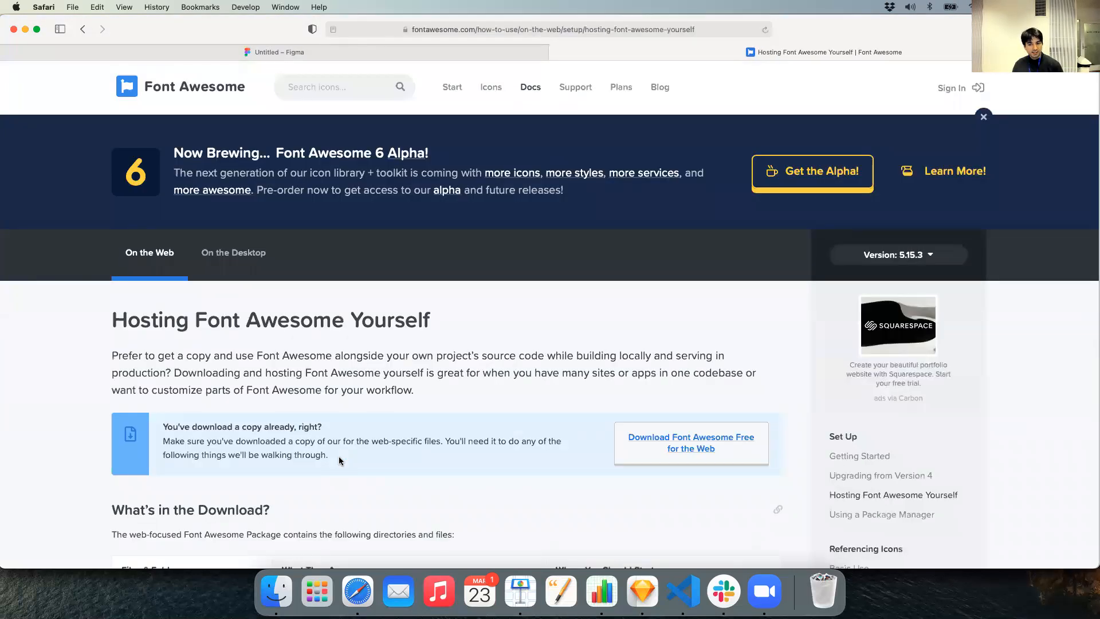
Step: Download Font Awesome Free for the Web, allowing downloads from fontawesome.com, and open the fontawesome-free-5.15.3-web folder in Finder
{"action": "scroll", "coordinate": [340, 460], "scroll_direction": "down", "scroll_amount": 1}
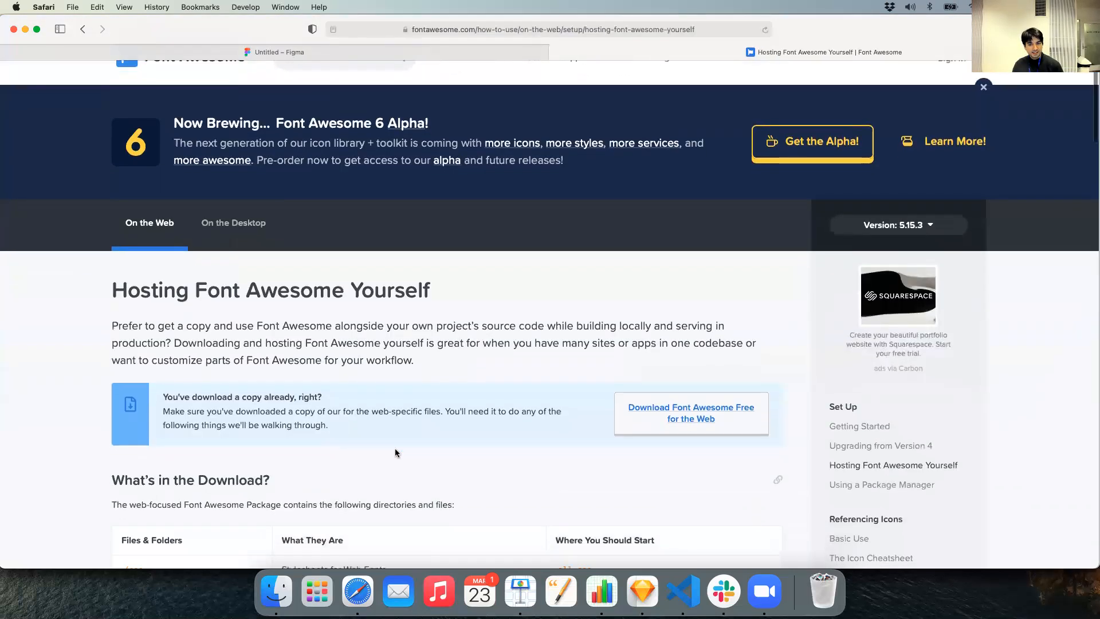
{"action": "left_click", "coordinate": [682, 421]}
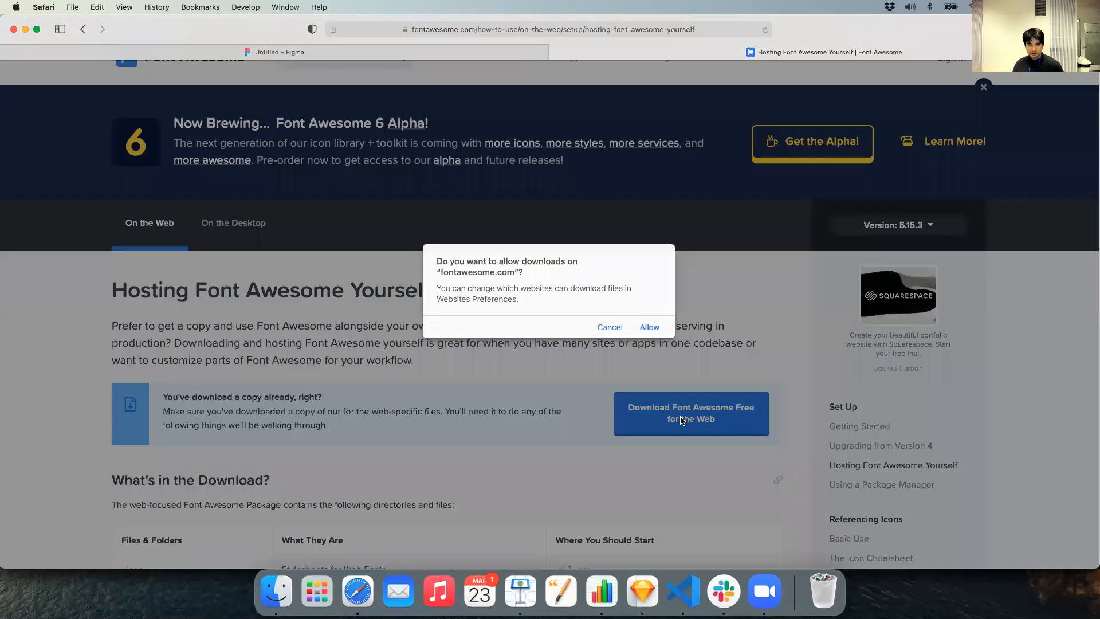
{"action": "left_click", "coordinate": [653, 328]}
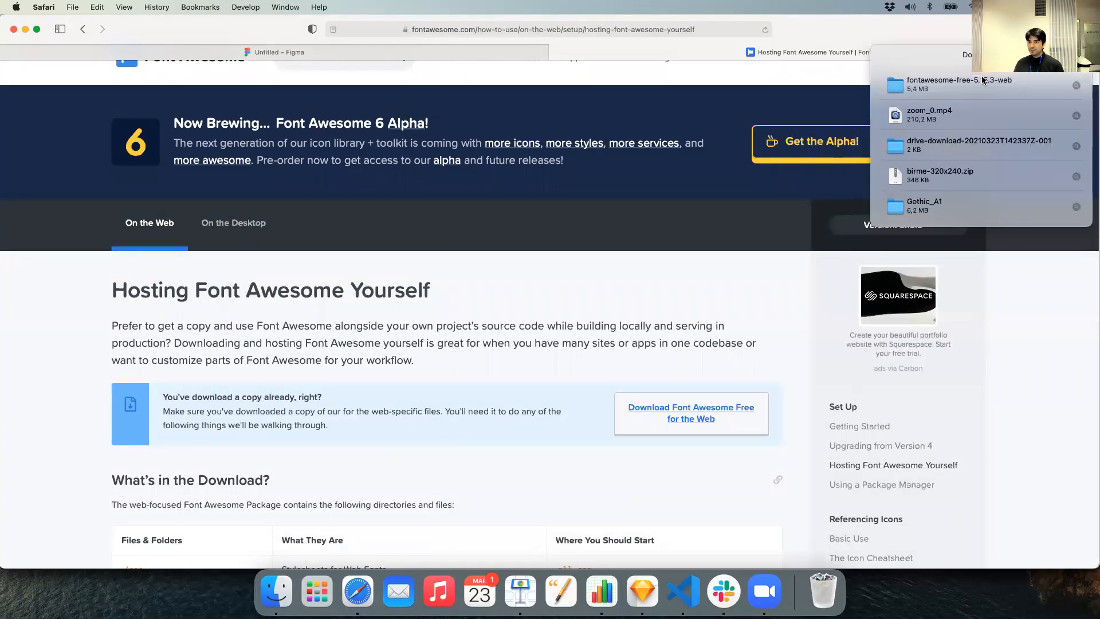
{"action": "double_click", "coordinate": [982, 80]}
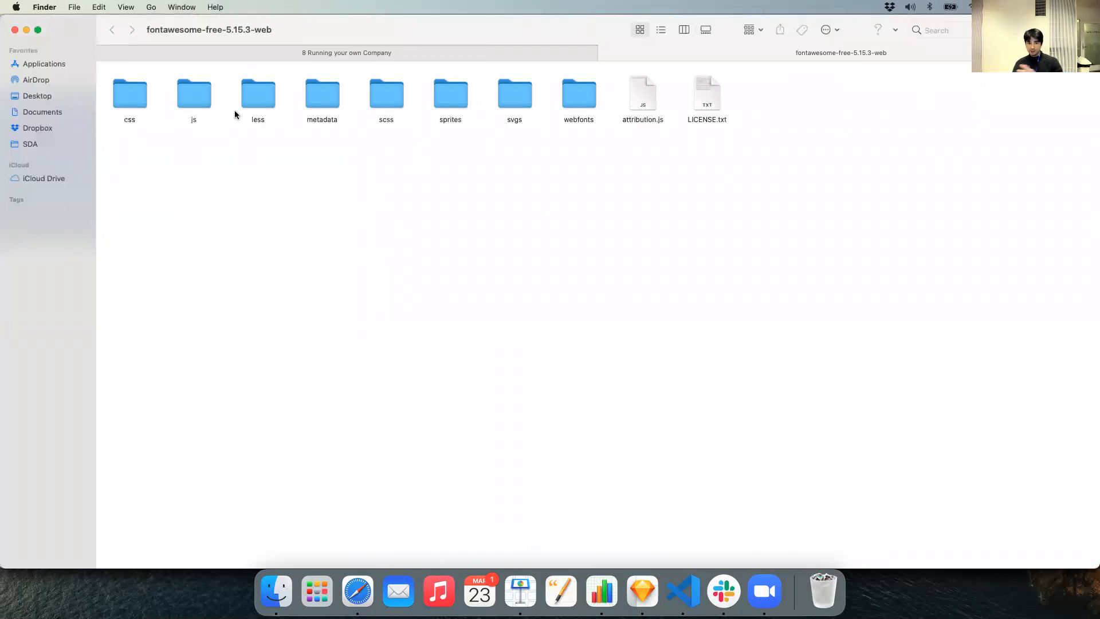
Step: Rename the svgs folder as "svgs scalable vector graphics"
{"action": "left_click", "coordinate": [523, 98]}
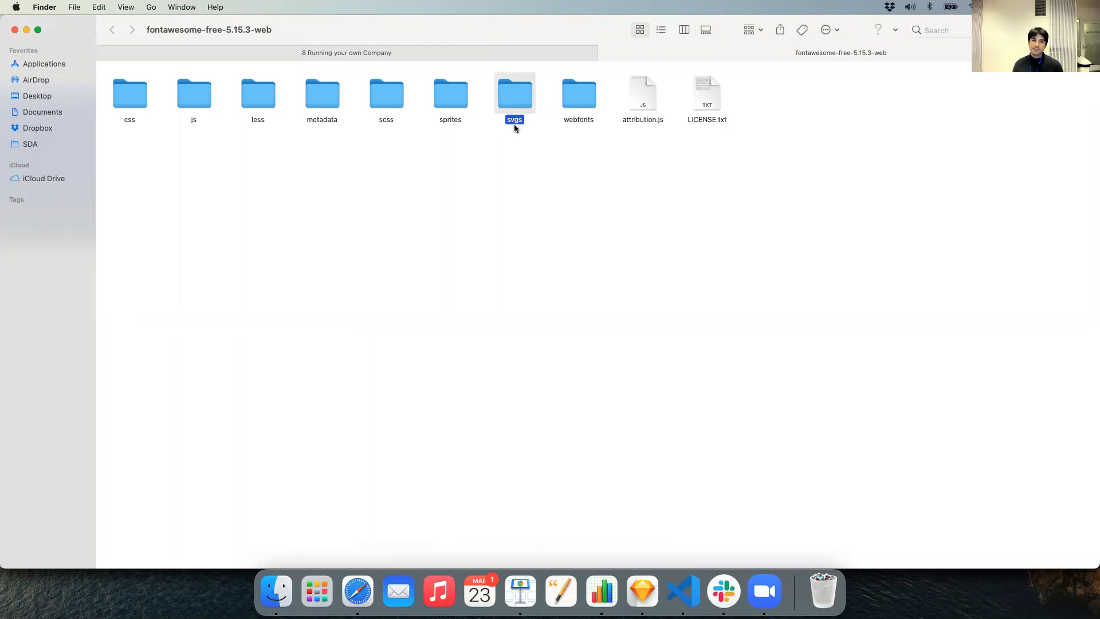
{"action": "key", "text": "Return"}
{"action": "type", "text": "al"}
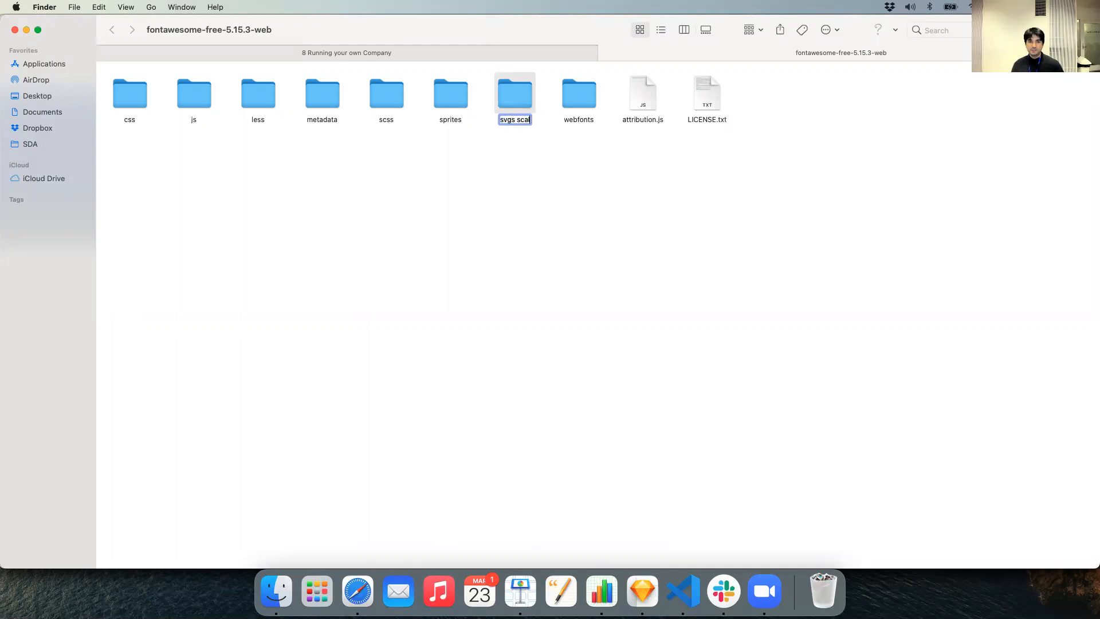
{"action": "type", "text": "able vector graphics s"}
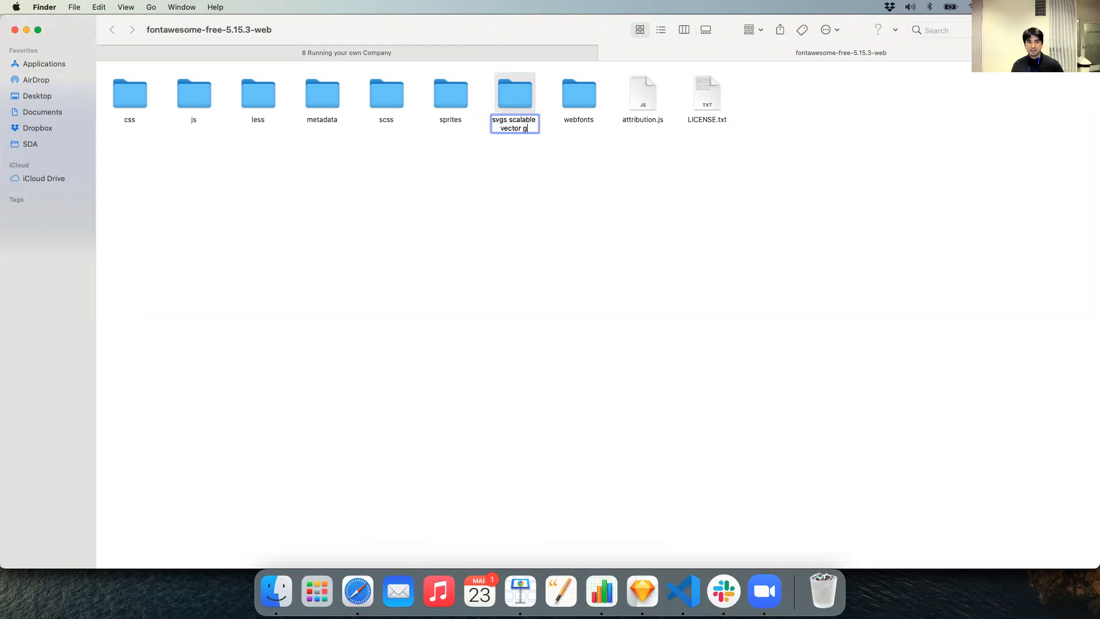
{"action": "key", "text": "BackSpace"}
{"action": "key", "text": "BackSpace"}
{"action": "key", "text": "Return"}
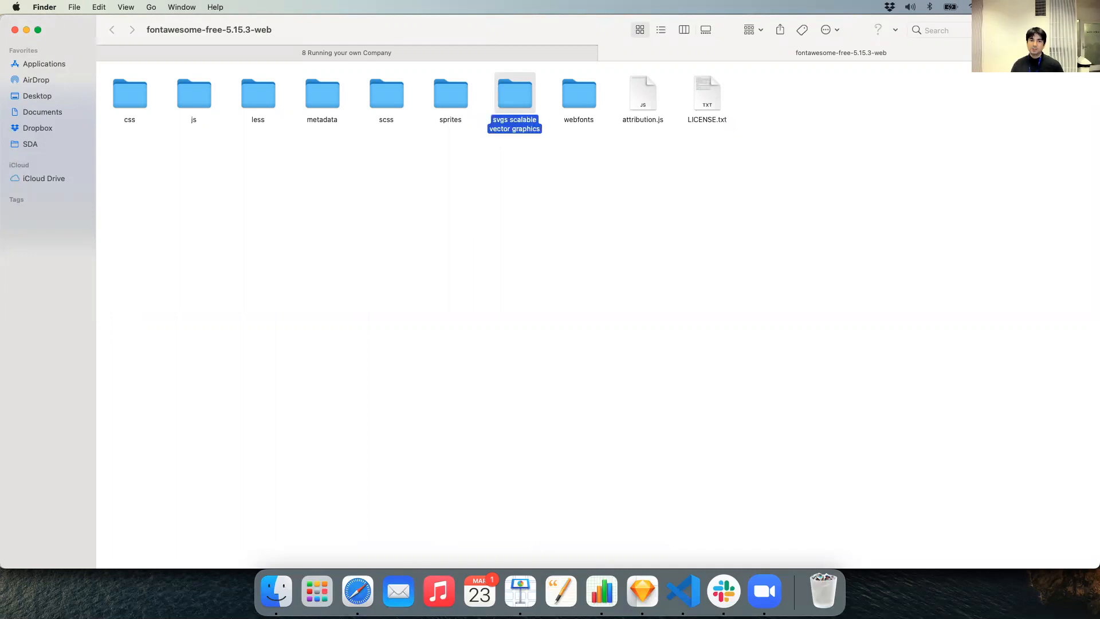
Step: Open the svgs scalable vector graphics folder, look through its brands icons and return to the folder
{"action": "double_click", "coordinate": [518, 103]}
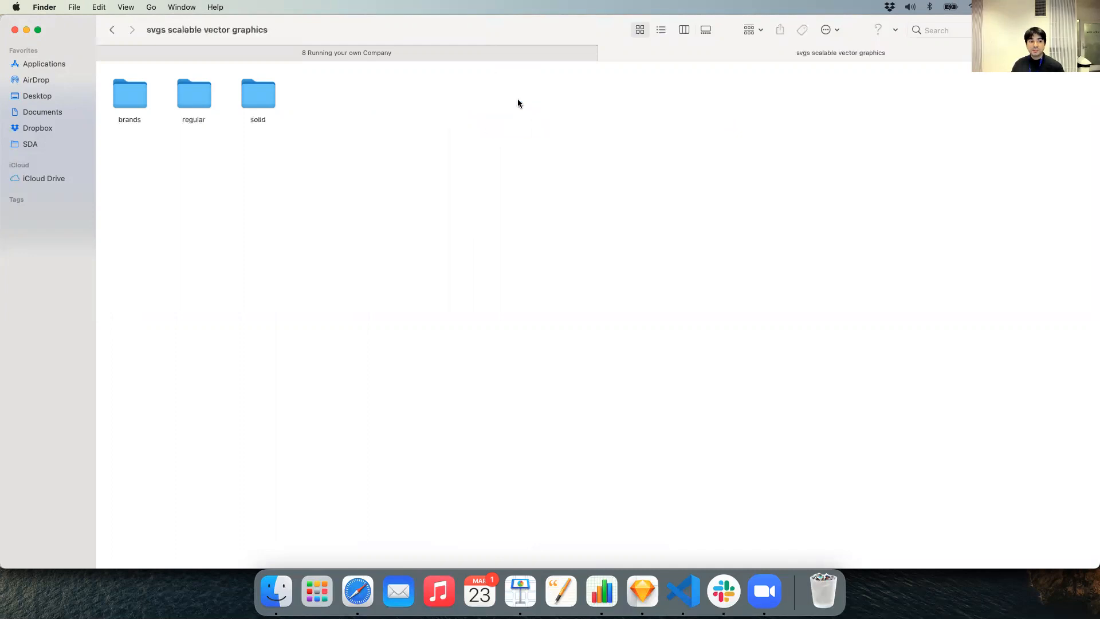
{"action": "left_click", "coordinate": [141, 91]}
{"action": "double_click", "coordinate": [140, 91]}
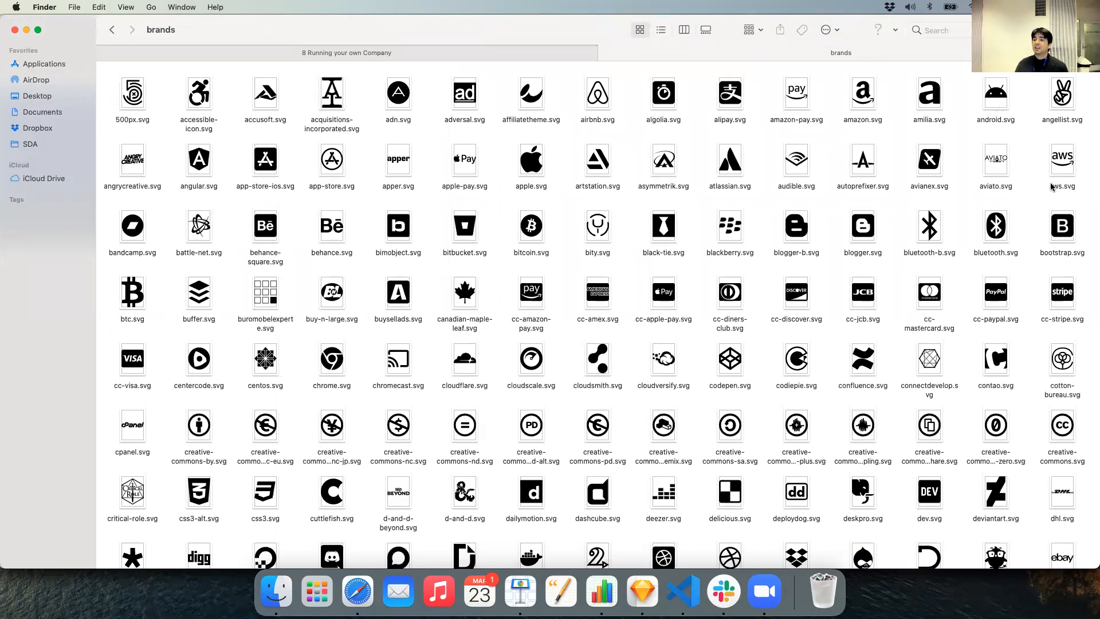
{"action": "left_click", "coordinate": [110, 30]}
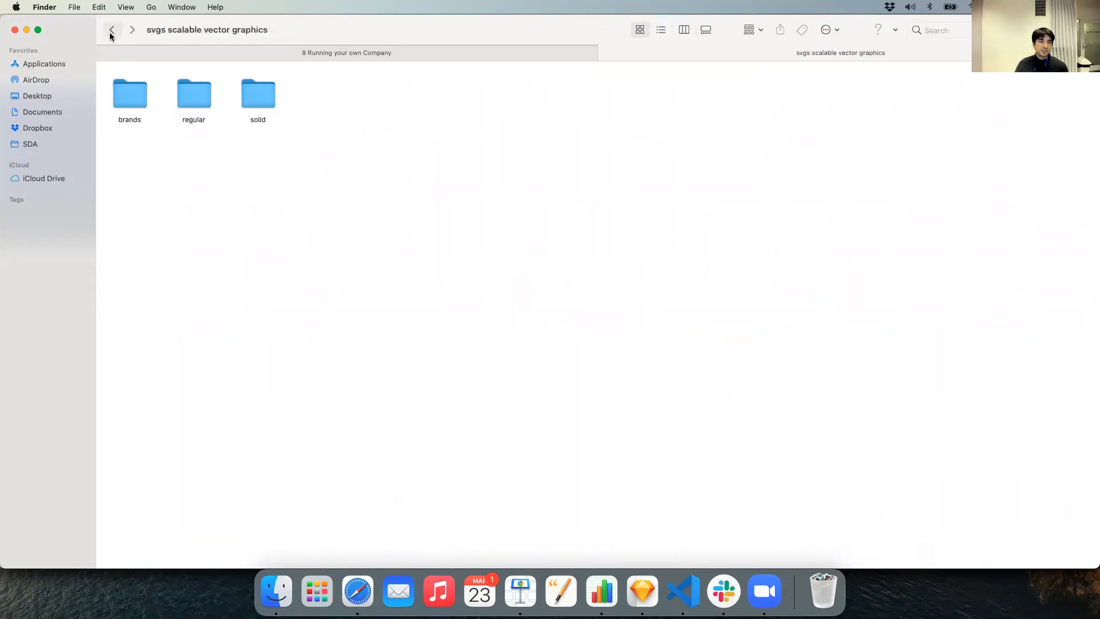
Step: Open the solid icons folder
{"action": "left_click", "coordinate": [259, 102]}
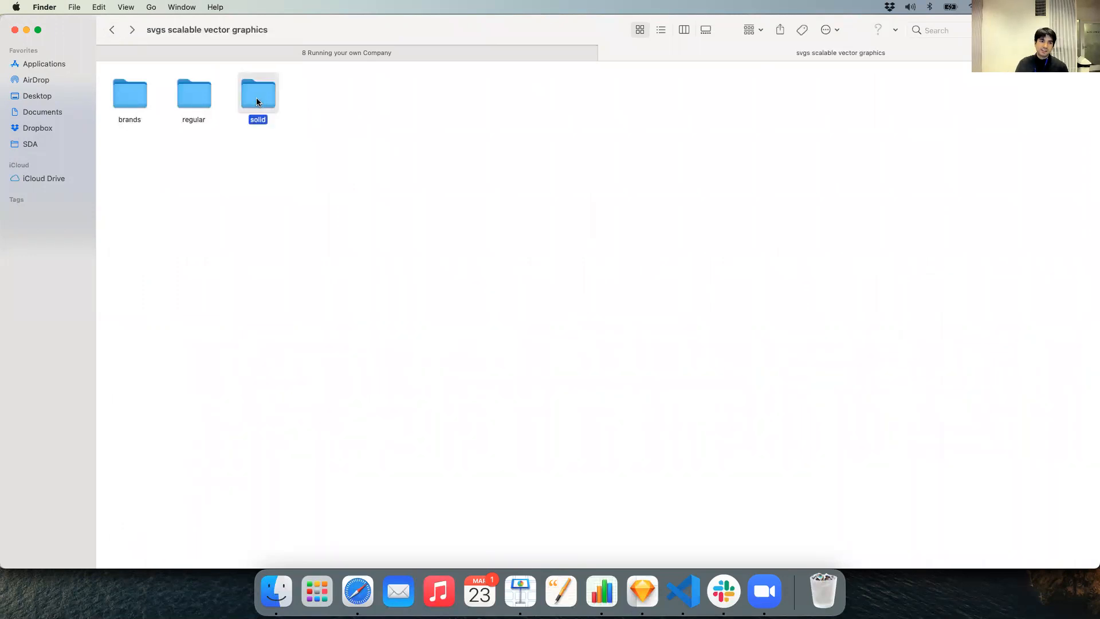
{"action": "double_click", "coordinate": [256, 101]}
{"action": "left_click_drag", "start_coordinate": [571, 213], "coordinate": [432, 265]}
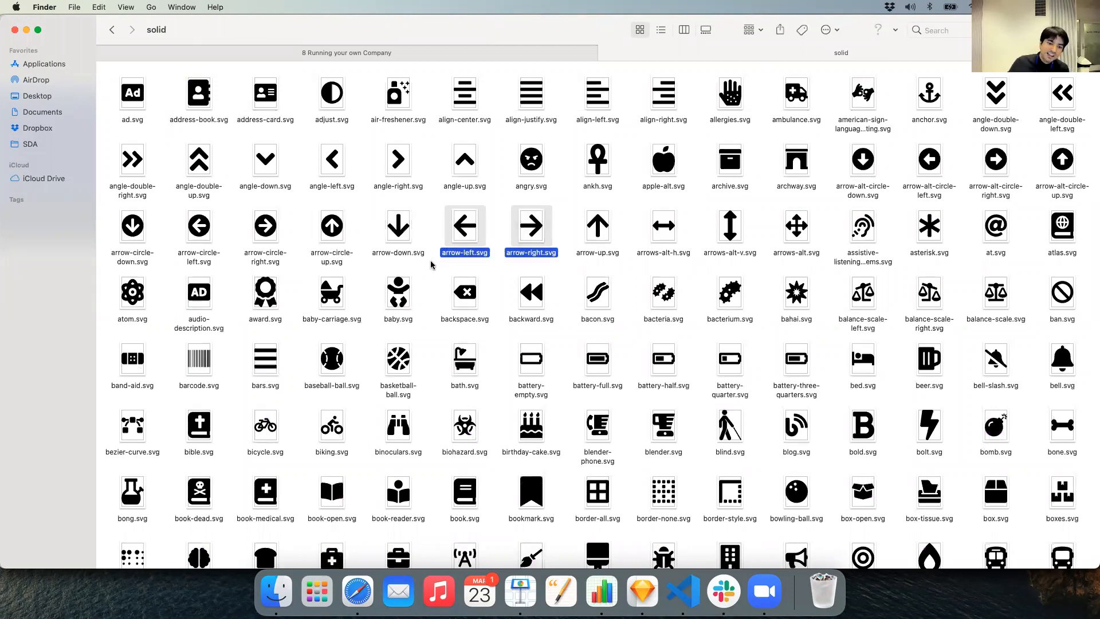
{"action": "left_click", "coordinate": [434, 262]}
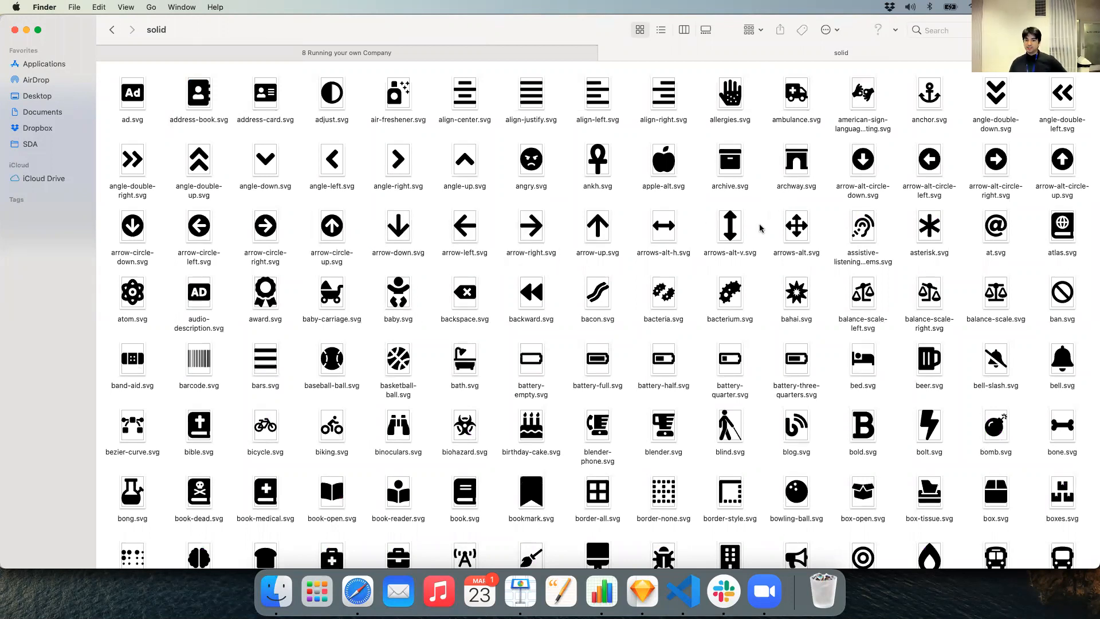
Step: Search the solid folder for "file"
{"action": "left_click", "coordinate": [946, 28]}
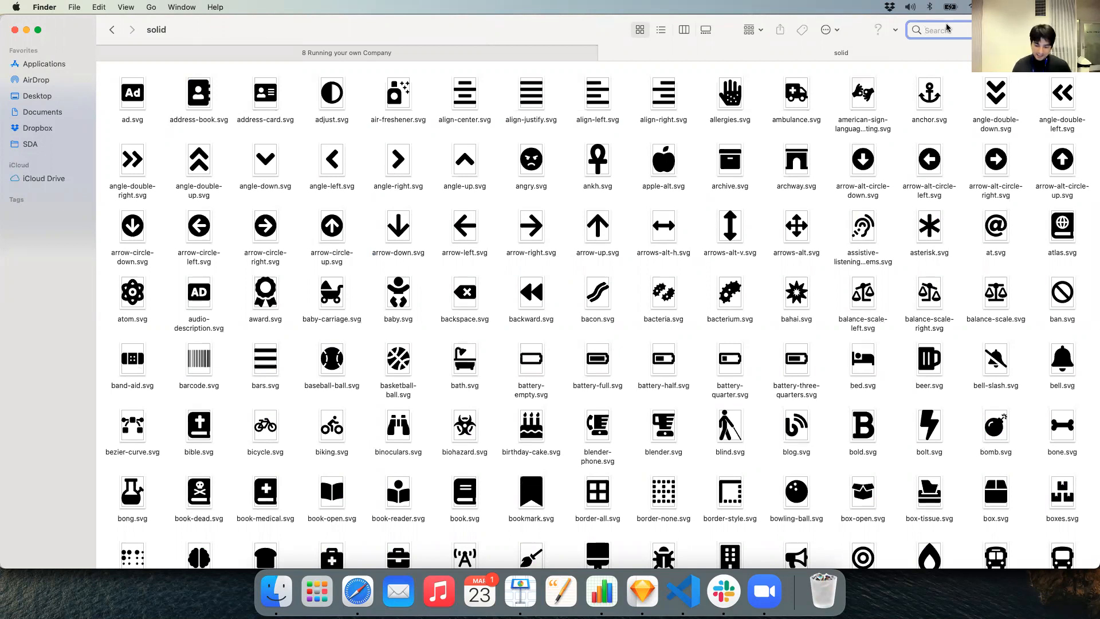
{"action": "type", "text": "file"}
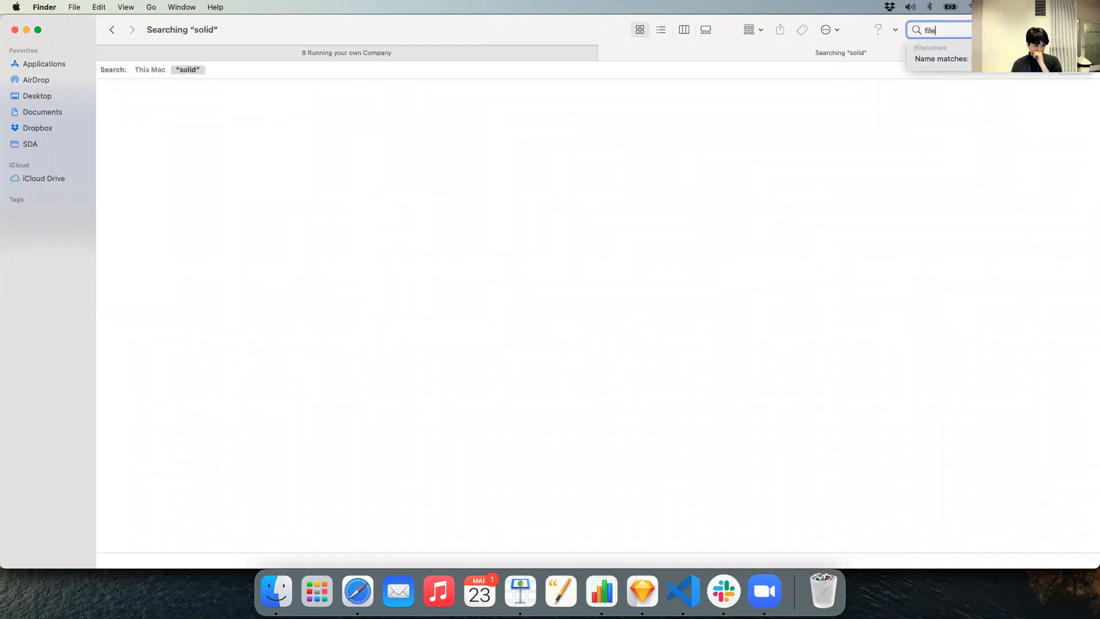
{"action": "type", "text": "-a"}
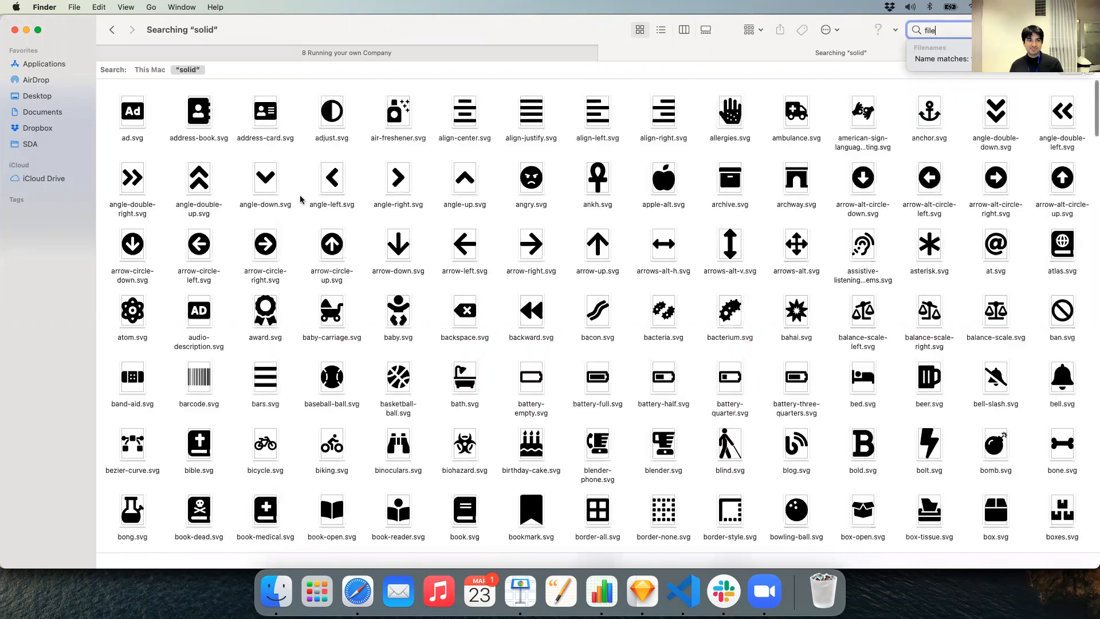
Step: Find the file-alt.svg icon among the solid icons and copy it
{"action": "scroll", "coordinate": [423, 227], "scroll_direction": "down", "scroll_amount": 5}
{"action": "left_click", "coordinate": [523, 240]}
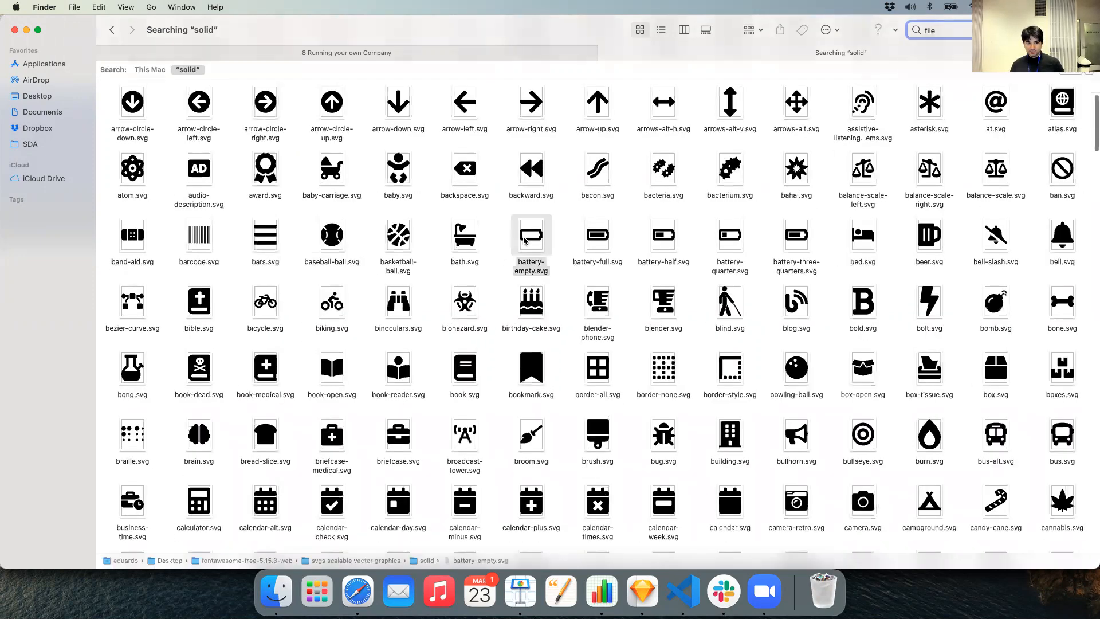
{"action": "key", "text": "f"}
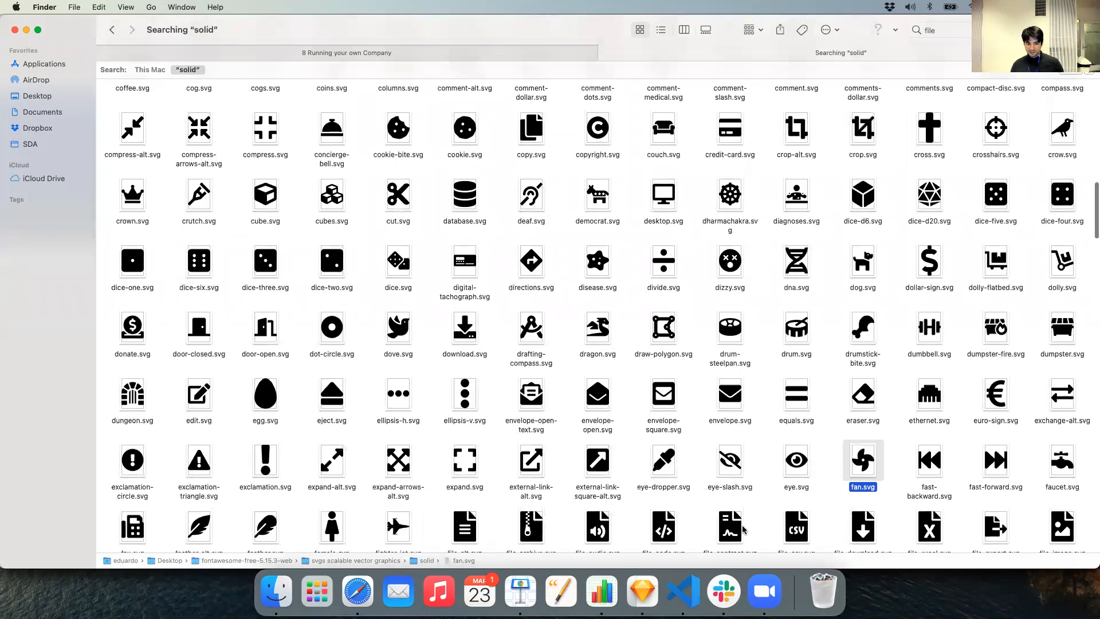
{"action": "scroll", "coordinate": [741, 525], "scroll_direction": "down", "scroll_amount": 2}
{"action": "left_click", "coordinate": [469, 482]}
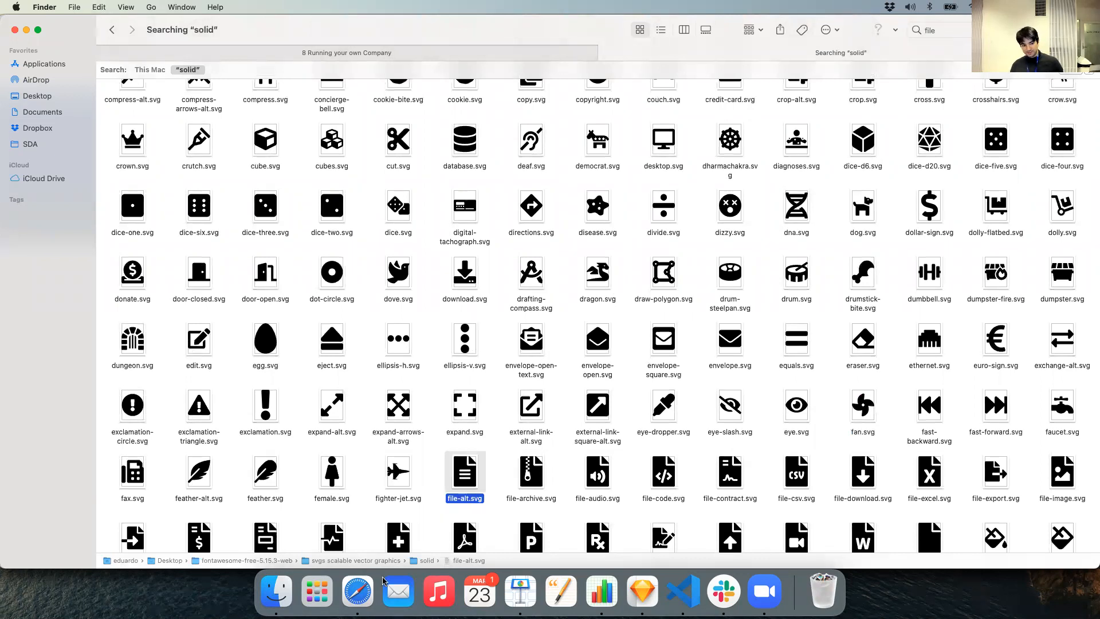
Step: Switch back to Safari, close the Font Awesome page and paste the file-alt icon onto the Figma canvas beside the Module Card, at X -890, Y -306
{"action": "left_click", "coordinate": [357, 598]}
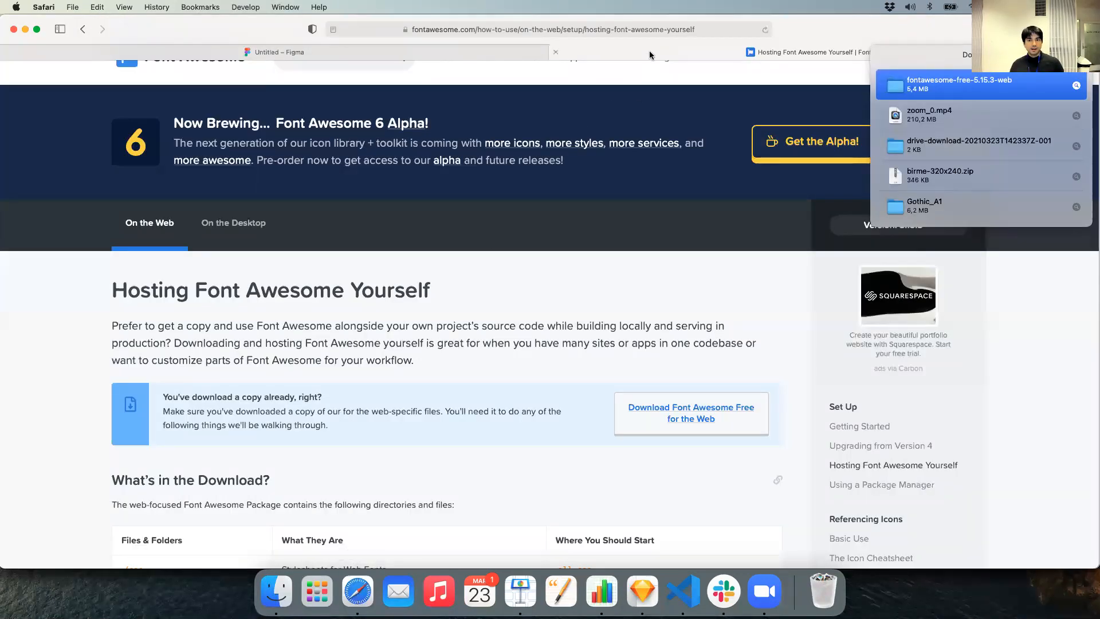
{"action": "key", "text": "super+w"}
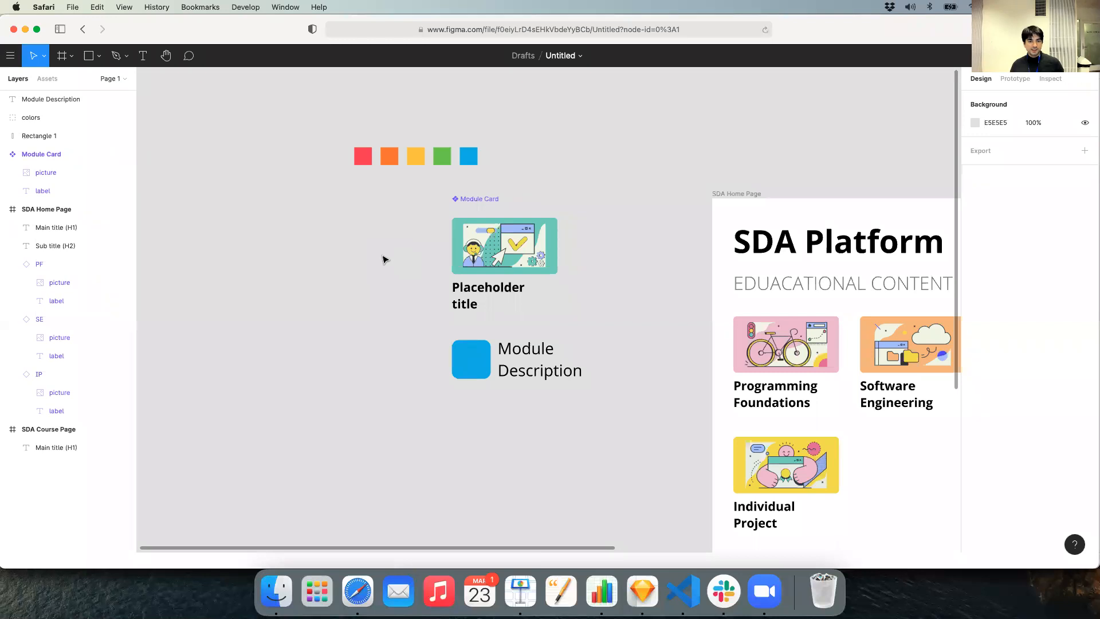
{"action": "key", "text": "super+v"}
{"action": "scroll", "coordinate": [463, 257], "scroll_direction": "down", "scroll_amount": 3}
{"action": "left_click_drag", "start_coordinate": [466, 257], "coordinate": [236, 346]}
{"action": "scroll", "coordinate": [235, 346], "scroll_direction": "down", "scroll_amount": 2}
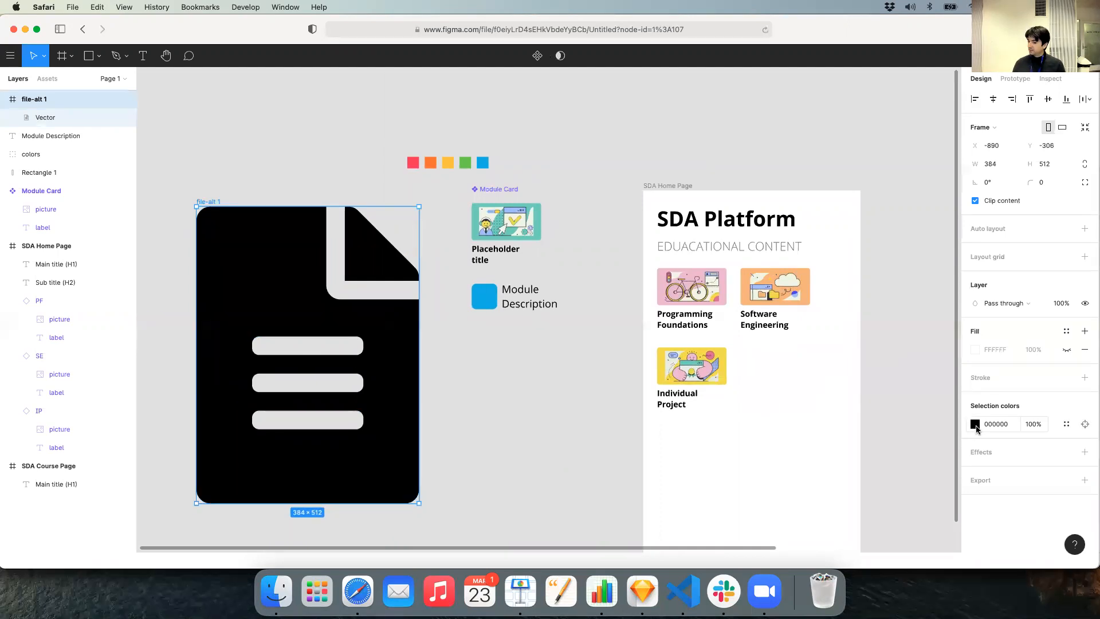
Step: Change the file-alt icon's color to white, FFFFFF
{"action": "left_click", "coordinate": [976, 424]}
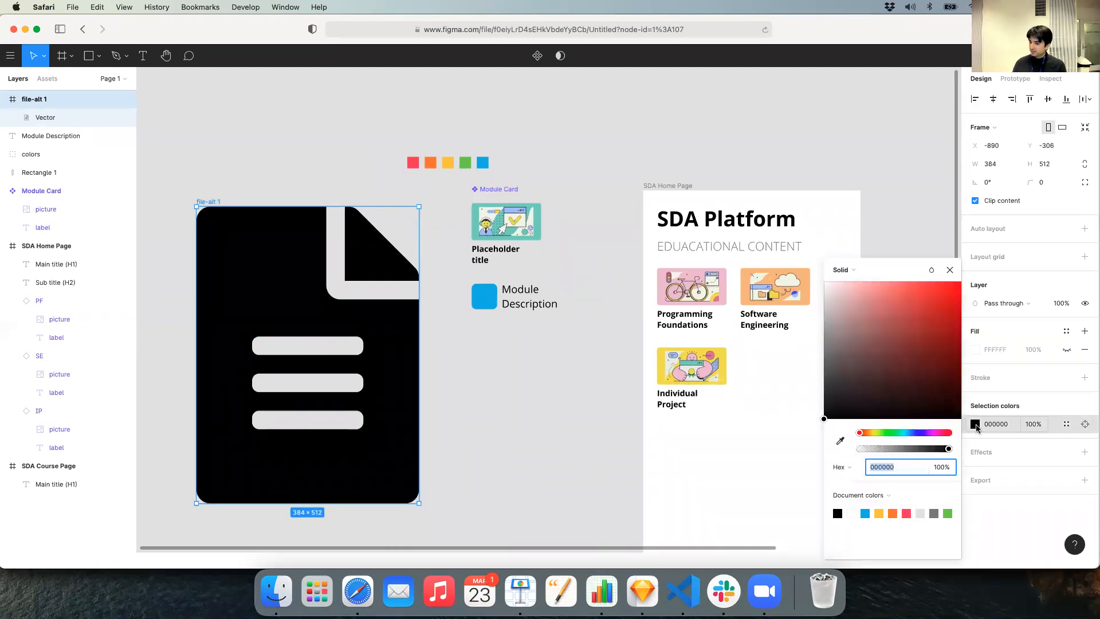
{"action": "left_click", "coordinate": [852, 508]}
{"action": "left_click", "coordinate": [501, 427]}
{"action": "left_click", "coordinate": [403, 347]}
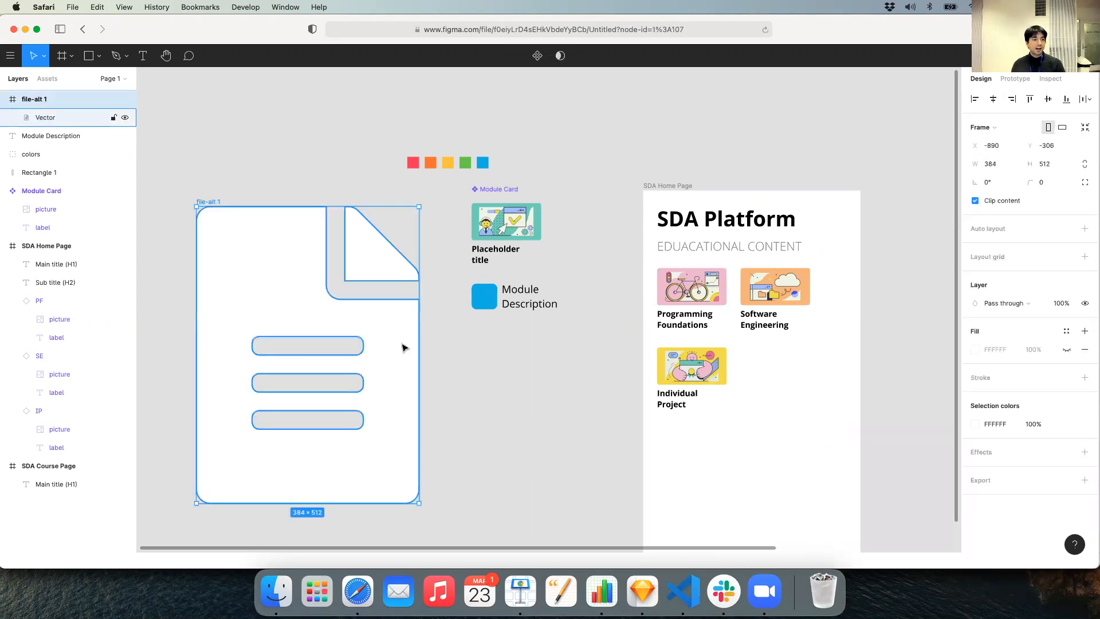
Step: Rename the Vector layer inside the file-alt 1 frame as "icon file-alt"
{"action": "left_click", "coordinate": [54, 118]}
{"action": "double_click", "coordinate": [53, 118]}
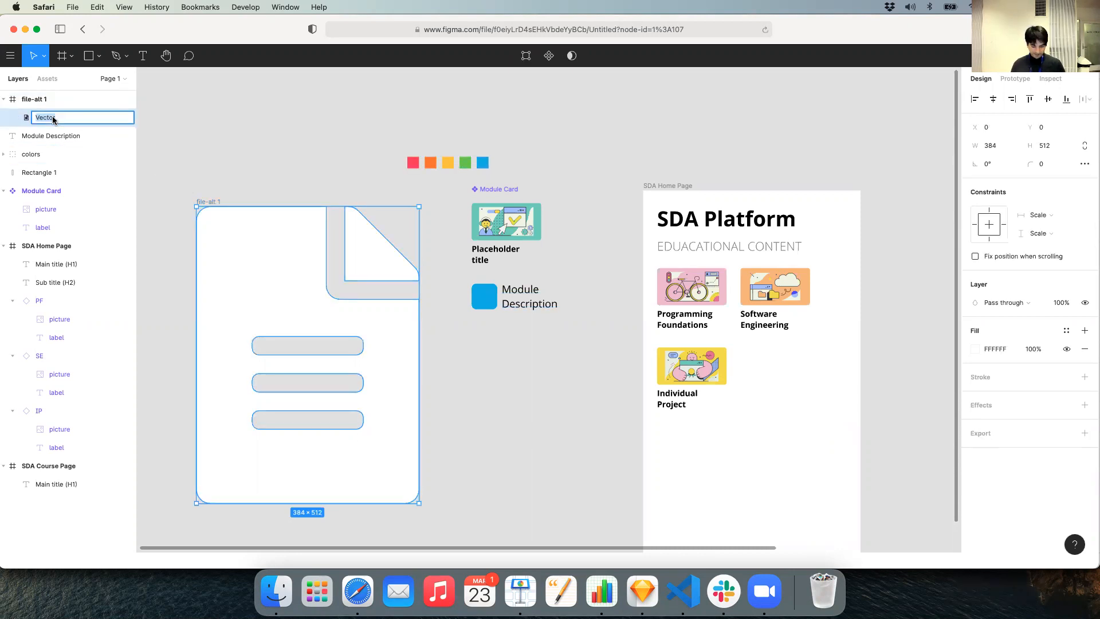
{"action": "type", "text": "icon file-alt"}
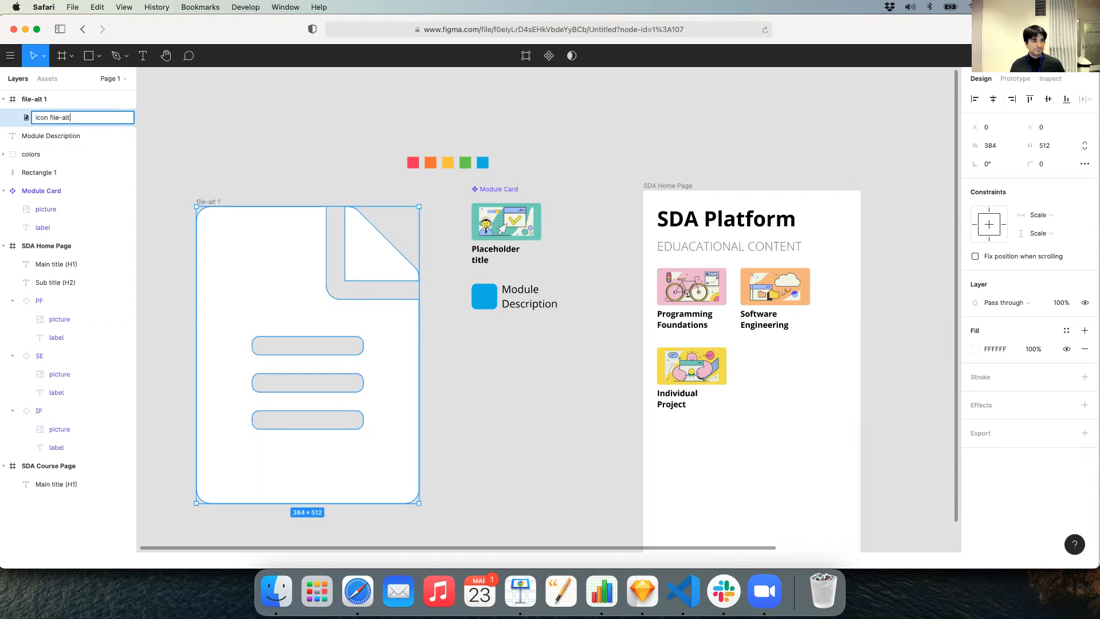
{"action": "key", "text": "Return"}
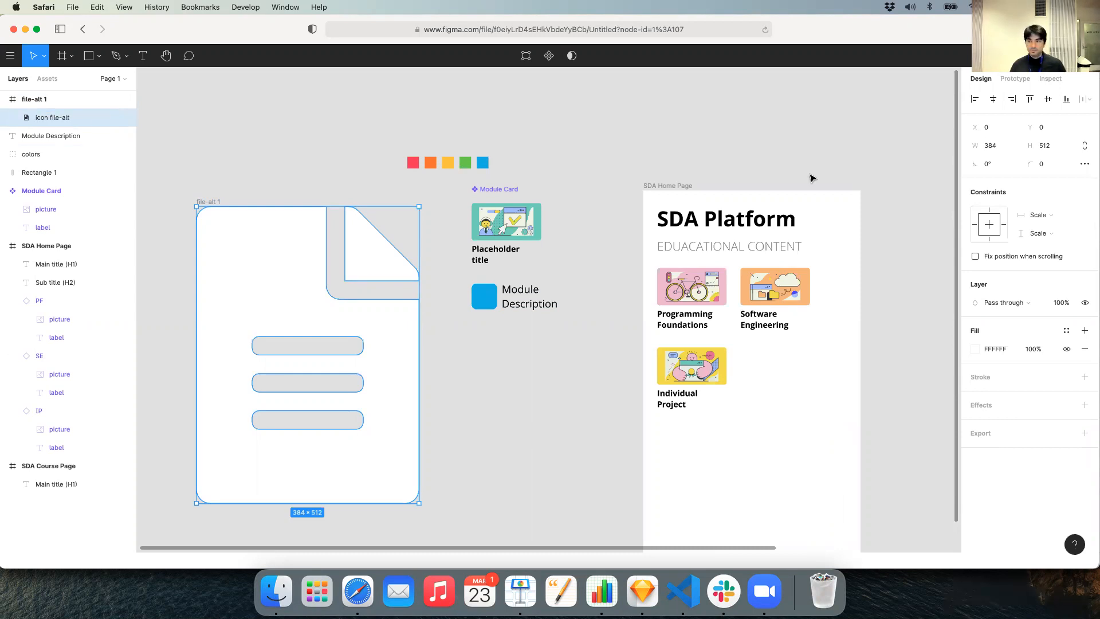
{"action": "left_click", "coordinate": [991, 147]}
{"action": "type", "text": "16"}
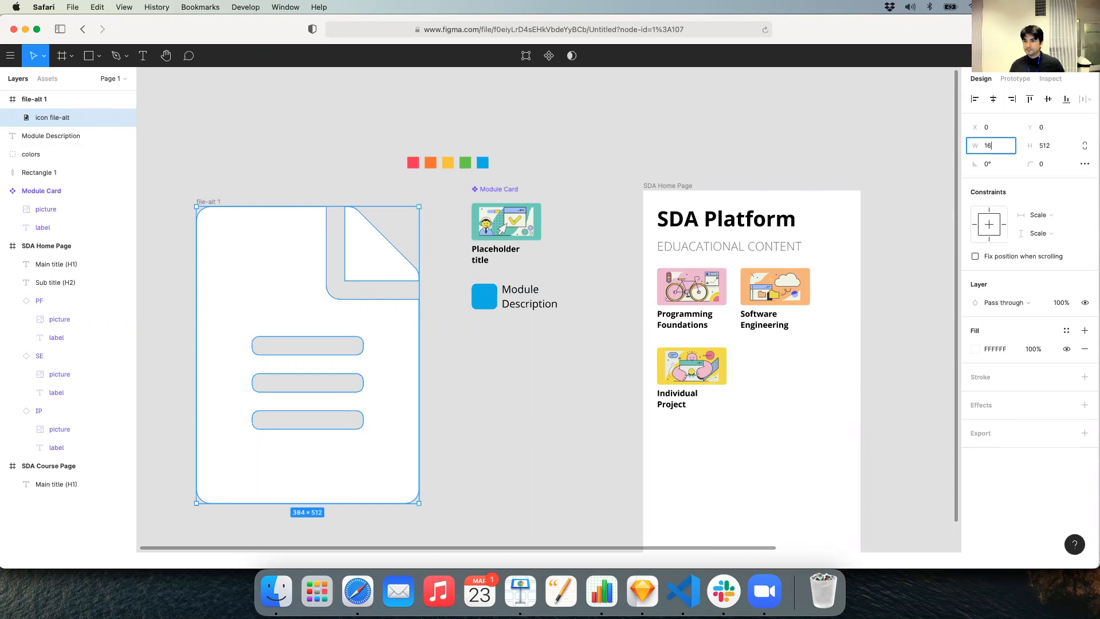
{"action": "key", "text": "Return"}
{"action": "key", "text": "super+z"}
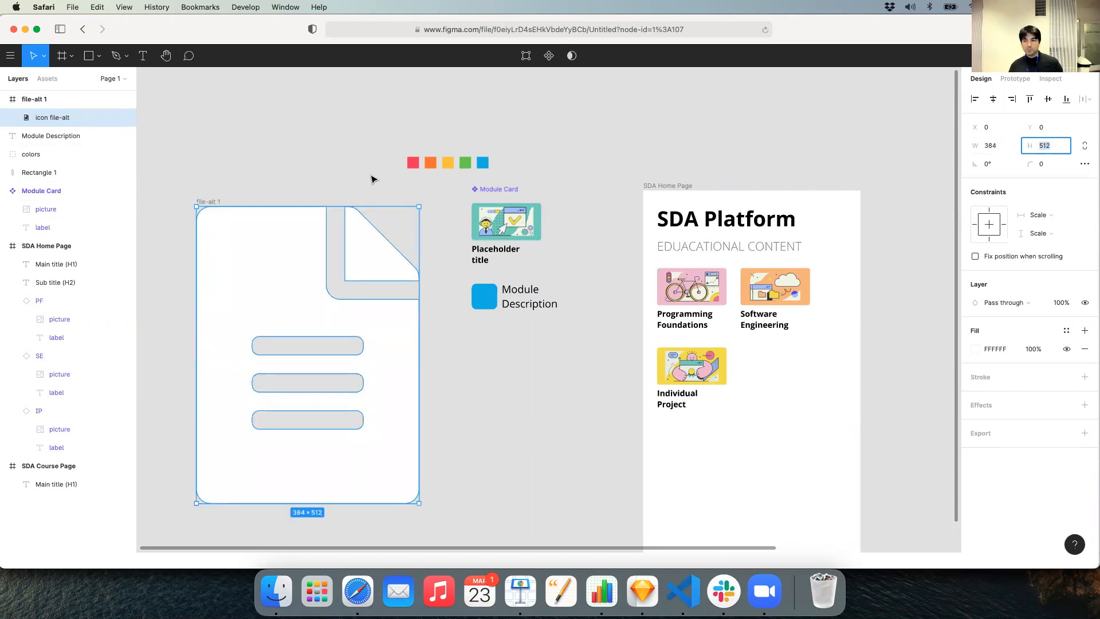
{"action": "key", "text": "Escape"}
Step: Constrain the file-alt 1 frame's proportions and set its width to 16
{"action": "left_click", "coordinate": [316, 295]}
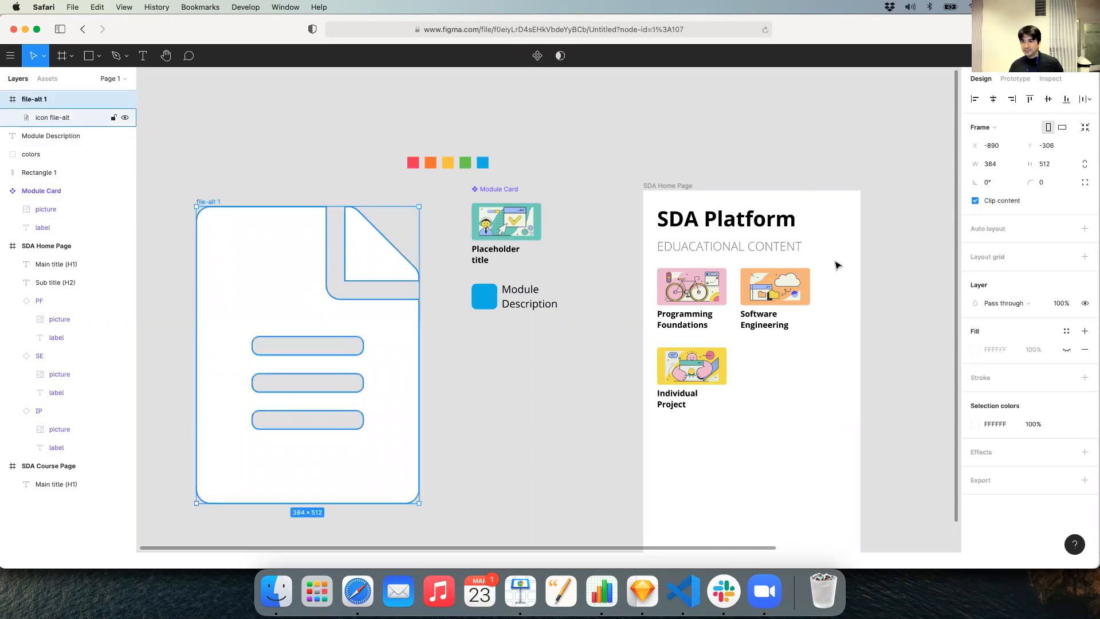
{"action": "left_click", "coordinate": [1084, 169]}
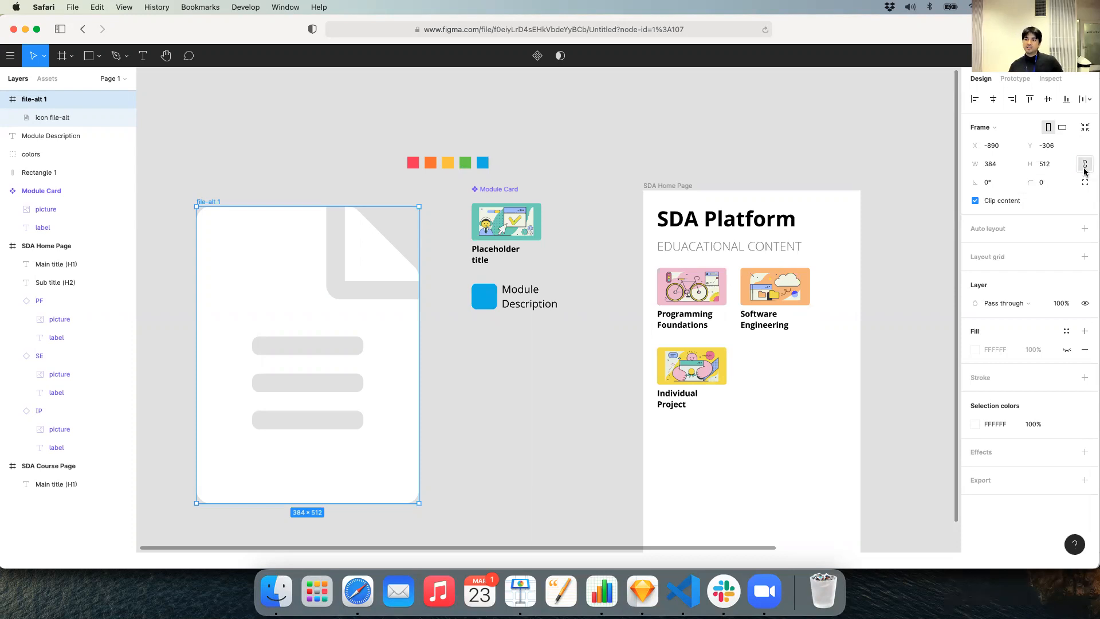
{"action": "left_click", "coordinate": [997, 165]}
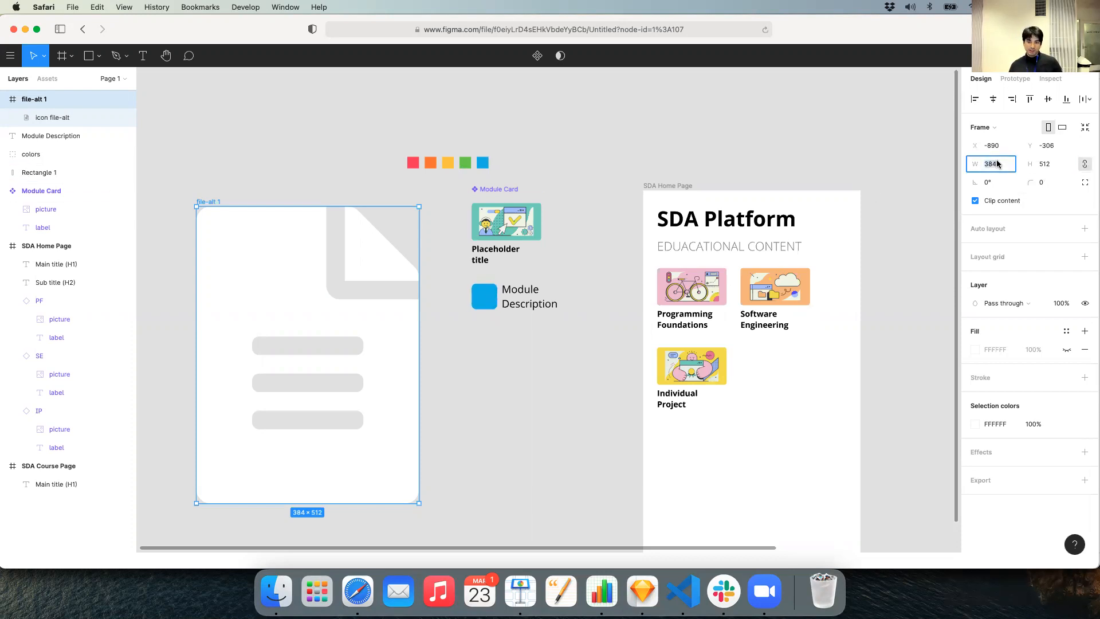
{"action": "type", "text": "16"}
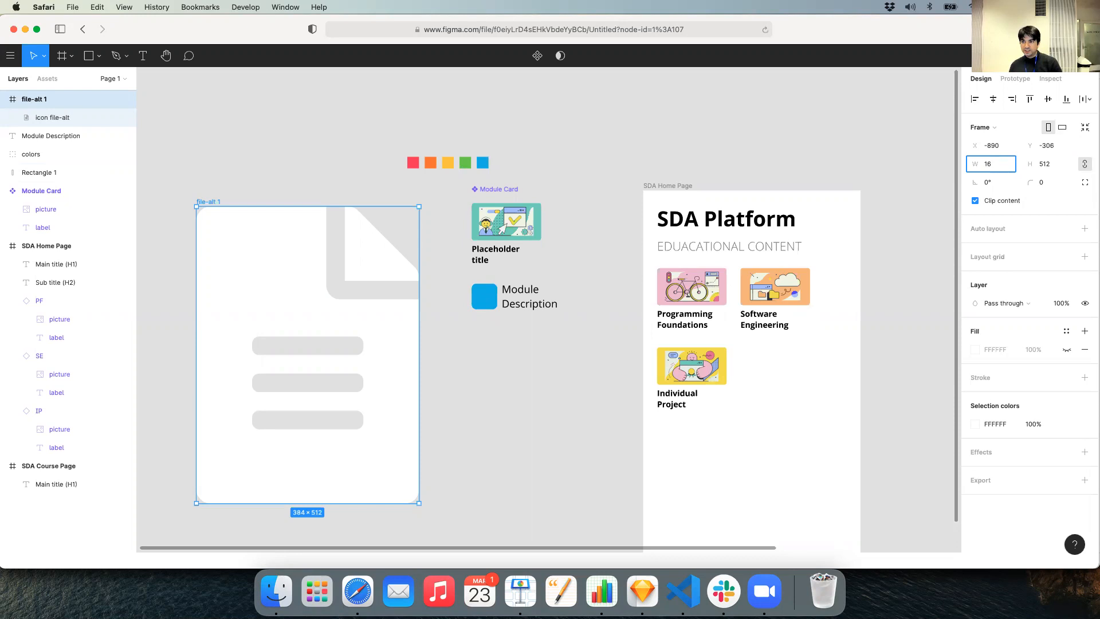
{"action": "key", "text": "Return"}
Step: Move the small file-alt 1 frame closer to the Module Card, to about X -639, Y -333
{"action": "scroll", "coordinate": [201, 167], "scroll_direction": "up", "scroll_amount": 5}
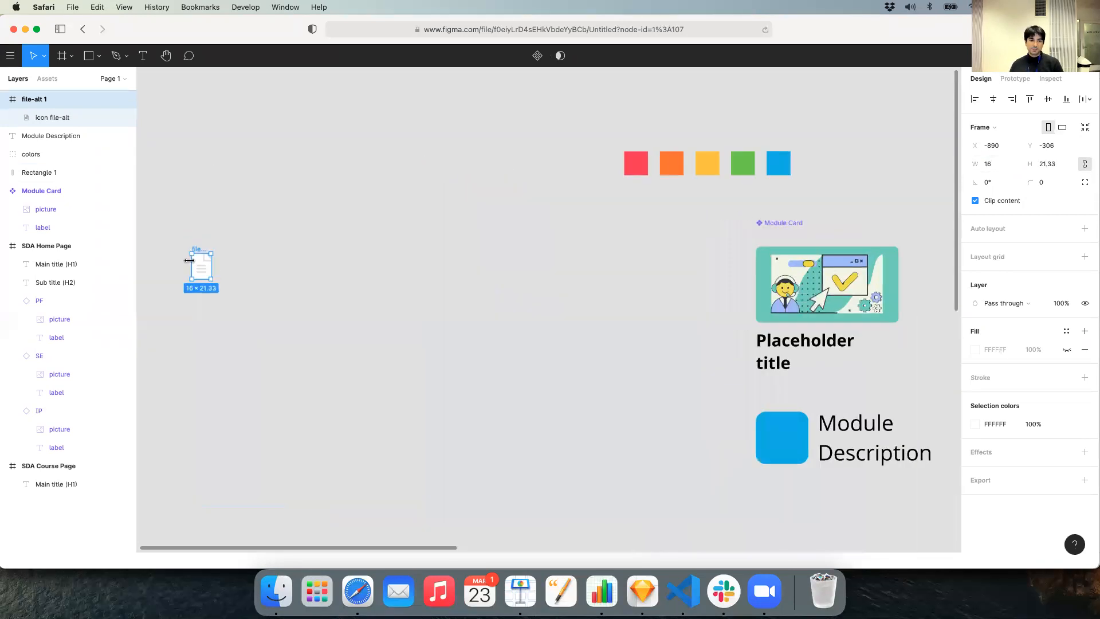
{"action": "left_click_drag", "start_coordinate": [194, 263], "coordinate": [554, 219]}
{"action": "key", "text": "super+z"}
{"action": "left_click", "coordinate": [222, 262]}
{"action": "left_click_drag", "start_coordinate": [204, 266], "coordinate": [502, 235]}
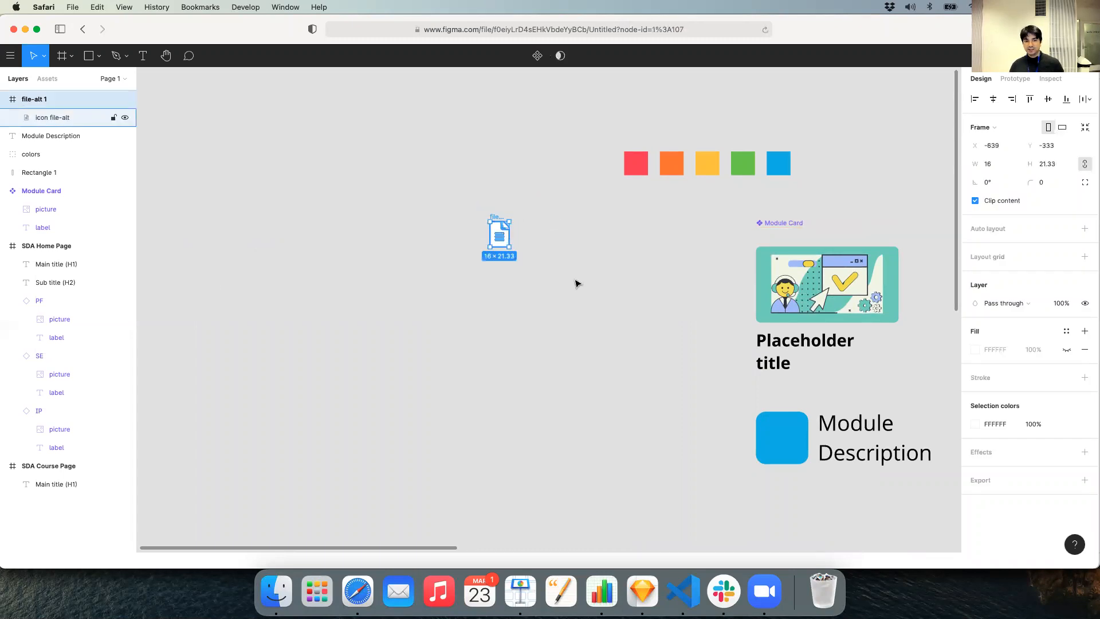
Step: Paste a copy of the file-alt frame and place it over the blue square beside Module Description, at about X -396, Y -153
{"action": "scroll", "coordinate": [605, 312], "scroll_direction": "right", "scroll_amount": 3}
{"action": "left_click", "coordinate": [653, 375]}
{"action": "scroll", "coordinate": [653, 378], "scroll_direction": "right", "scroll_amount": 3}
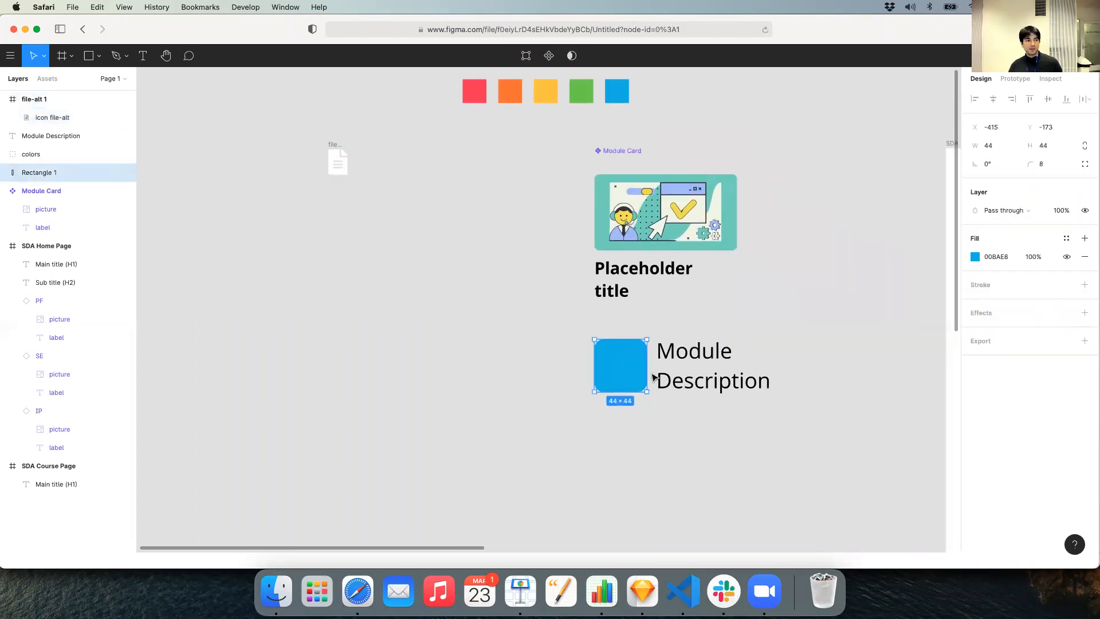
{"action": "key", "text": "super+v"}
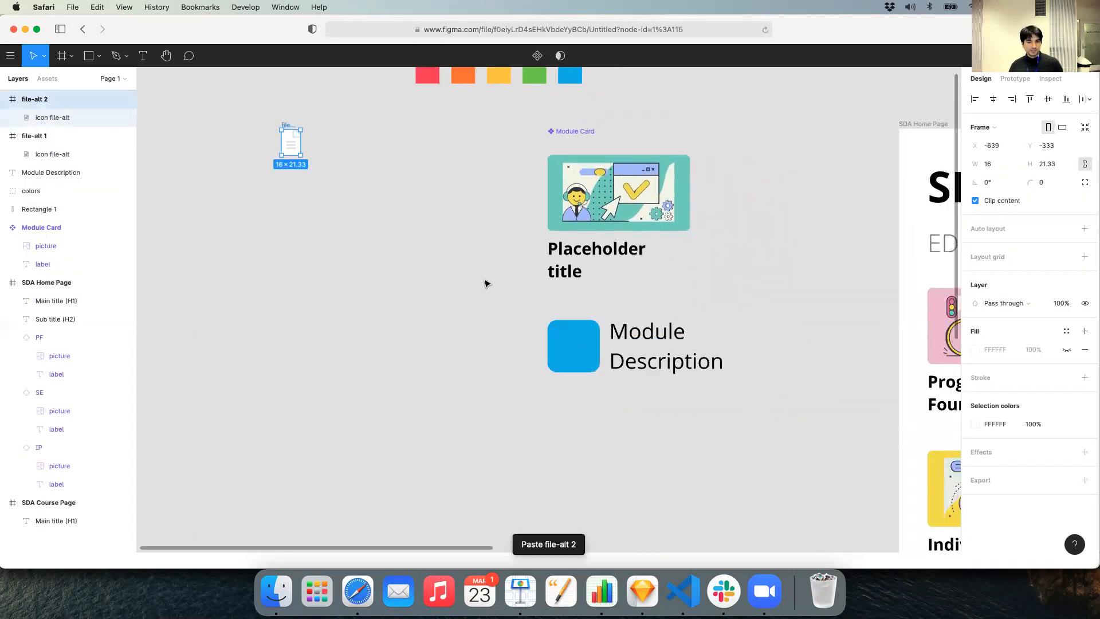
{"action": "left_click_drag", "start_coordinate": [292, 147], "coordinate": [575, 352]}
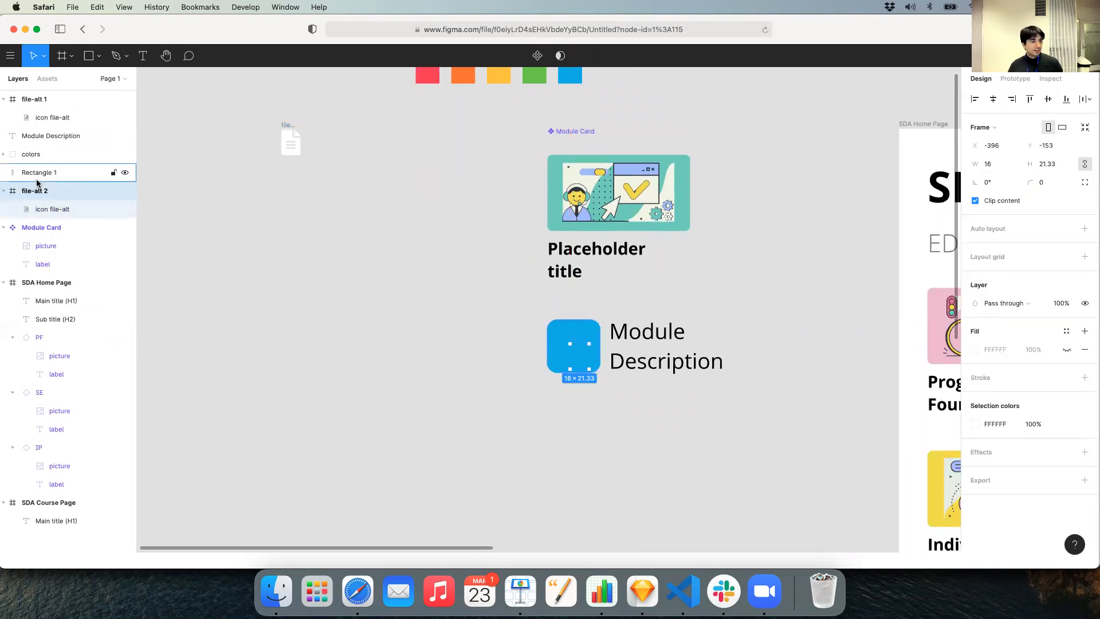
Step: Collapse the SDA Home Page, SDA Course Page and Module Card layers
{"action": "scroll", "coordinate": [498, 243], "scroll_direction": "down", "scroll_amount": 3}
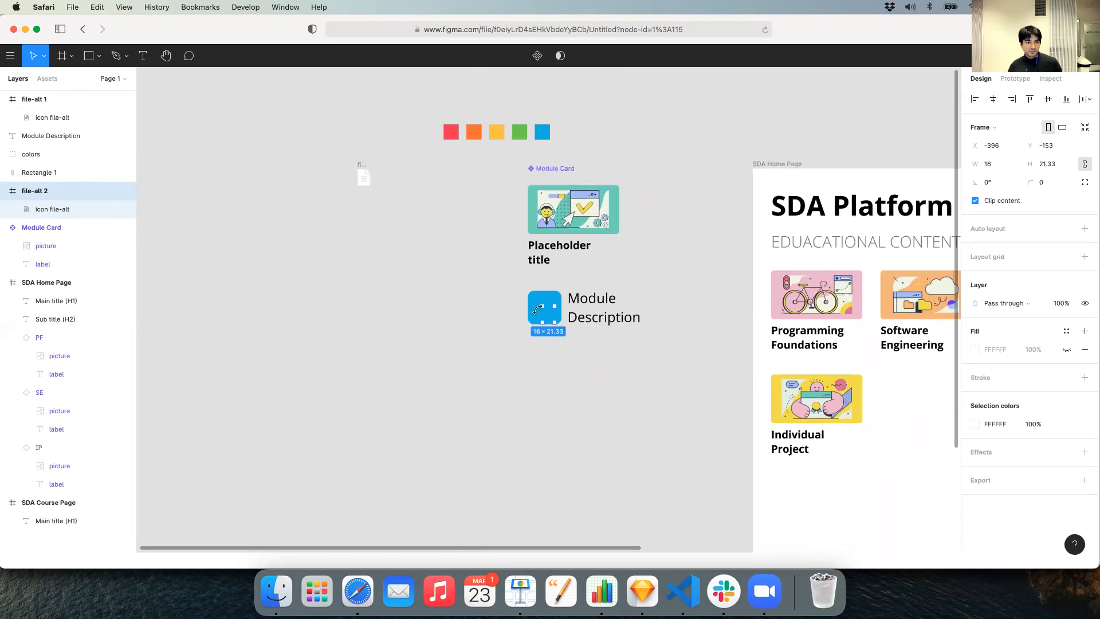
{"action": "scroll", "coordinate": [427, 183], "scroll_direction": "right", "scroll_amount": 1}
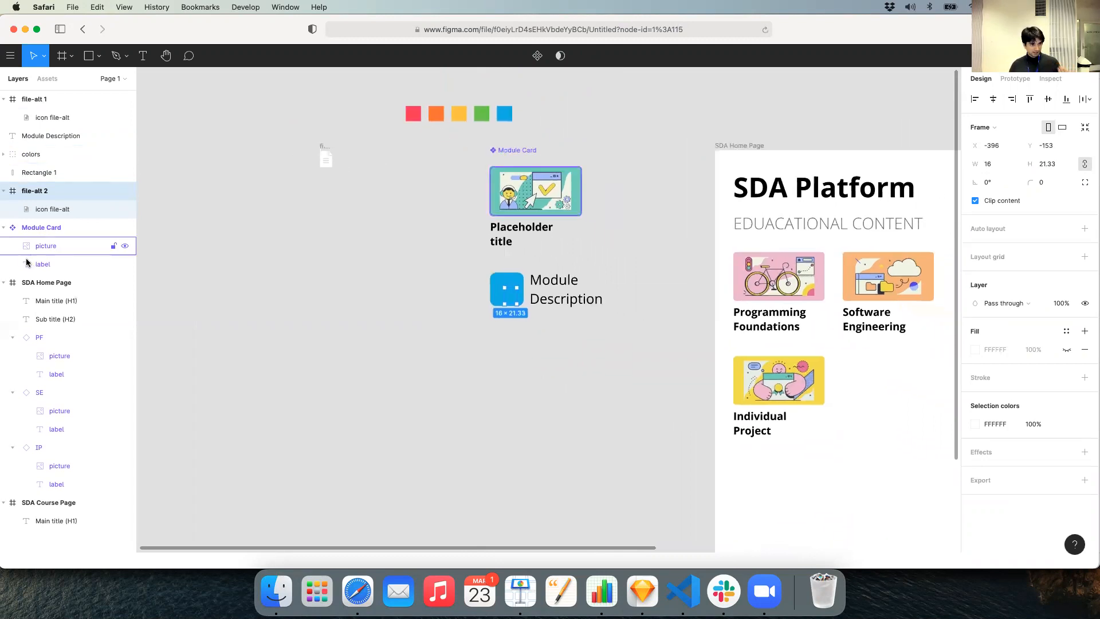
{"action": "left_click", "coordinate": [3, 283]}
{"action": "left_click", "coordinate": [4, 302]}
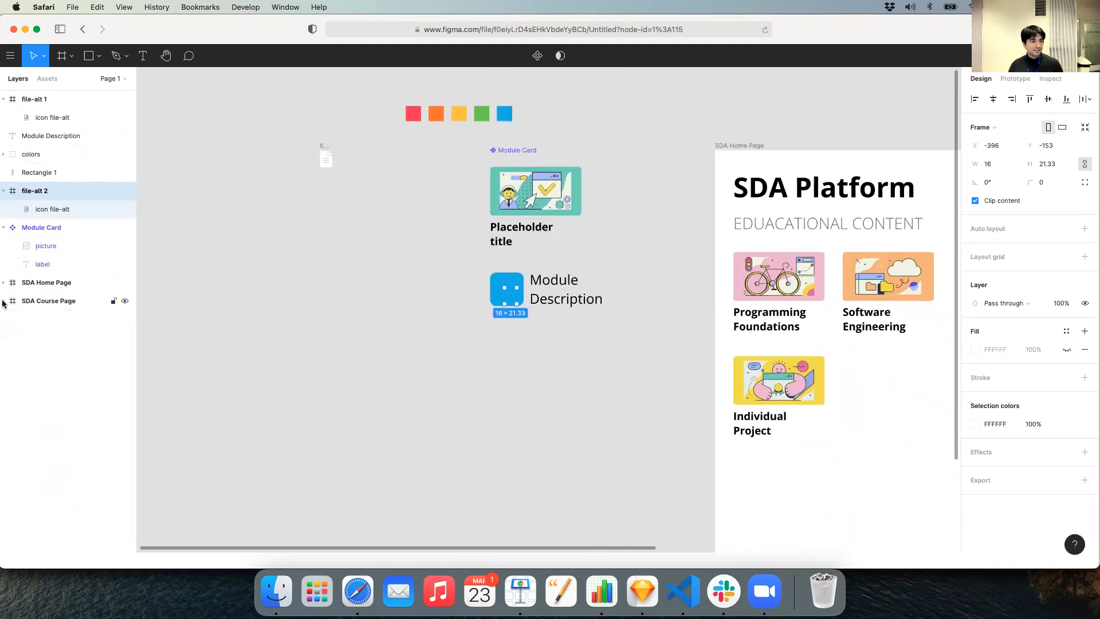
{"action": "left_click", "coordinate": [3, 228]}
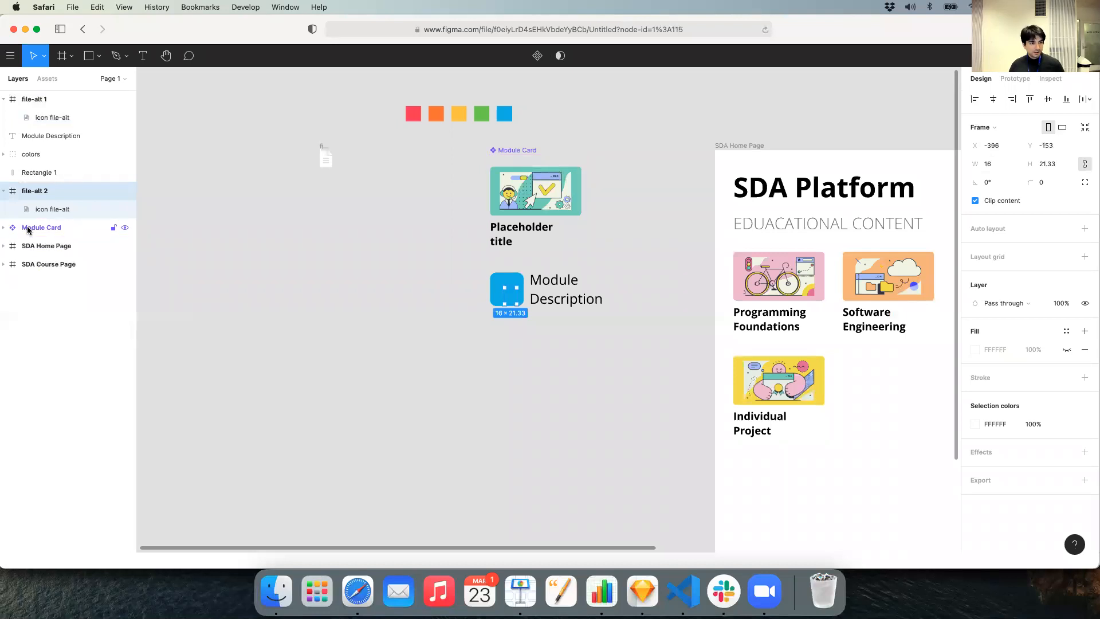
Step: Lock the Module Card component and the colors group
{"action": "left_click", "coordinate": [113, 228]}
{"action": "left_click", "coordinate": [515, 232]}
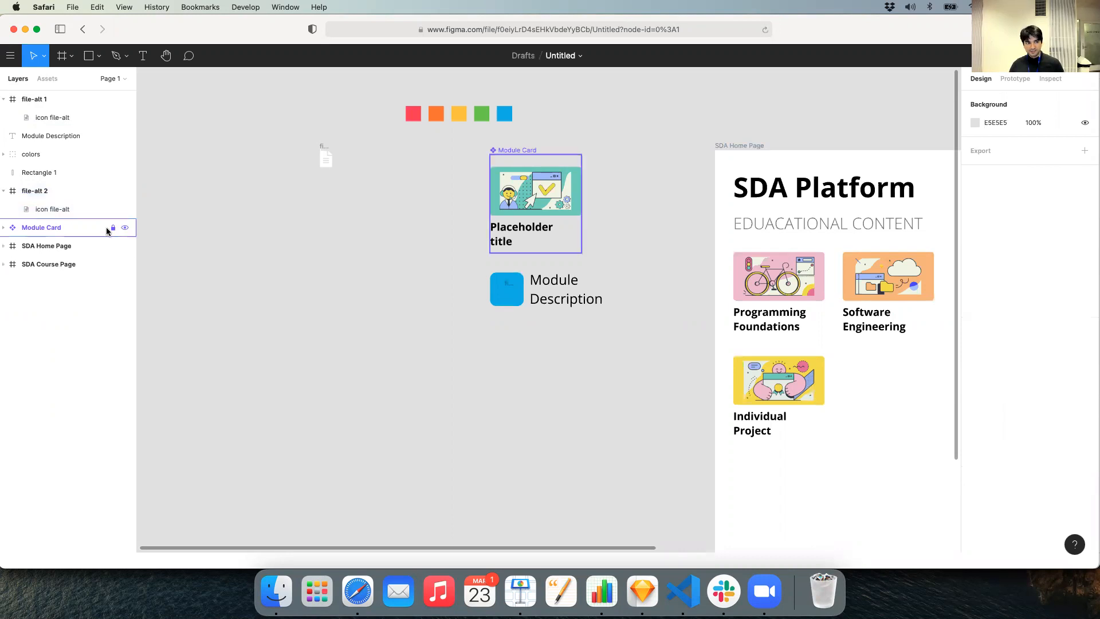
{"action": "left_click", "coordinate": [417, 112]}
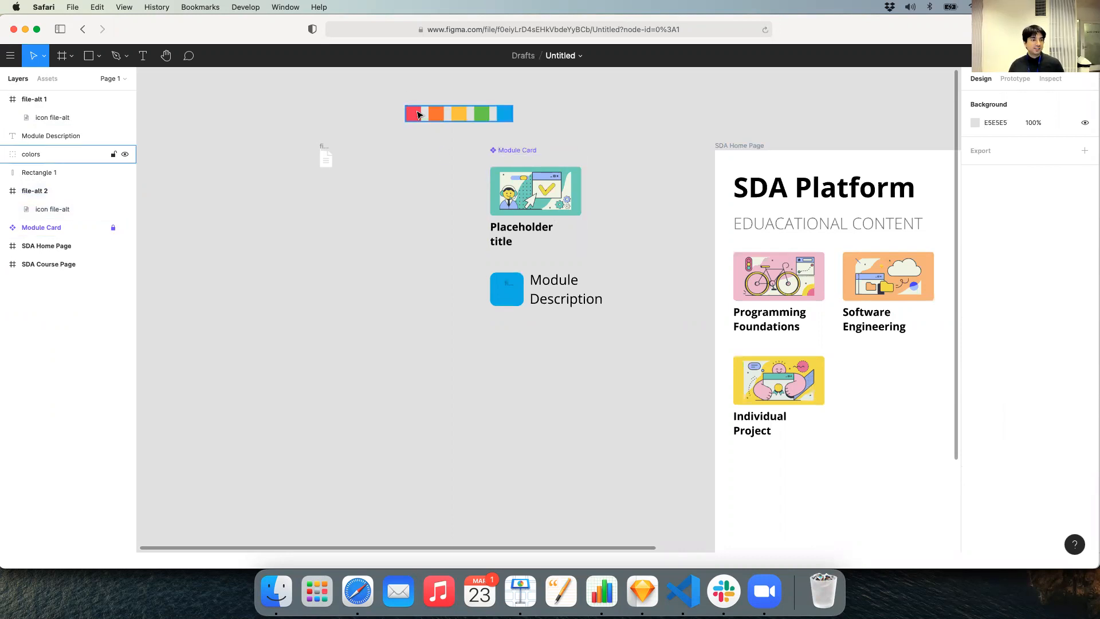
{"action": "left_click", "coordinate": [114, 154]}
Step: Take the icon file-alt layer out of the file-alt 2 frame, placing it under Rectangle 1, and delete the empty frame
{"action": "left_click", "coordinate": [52, 173]}
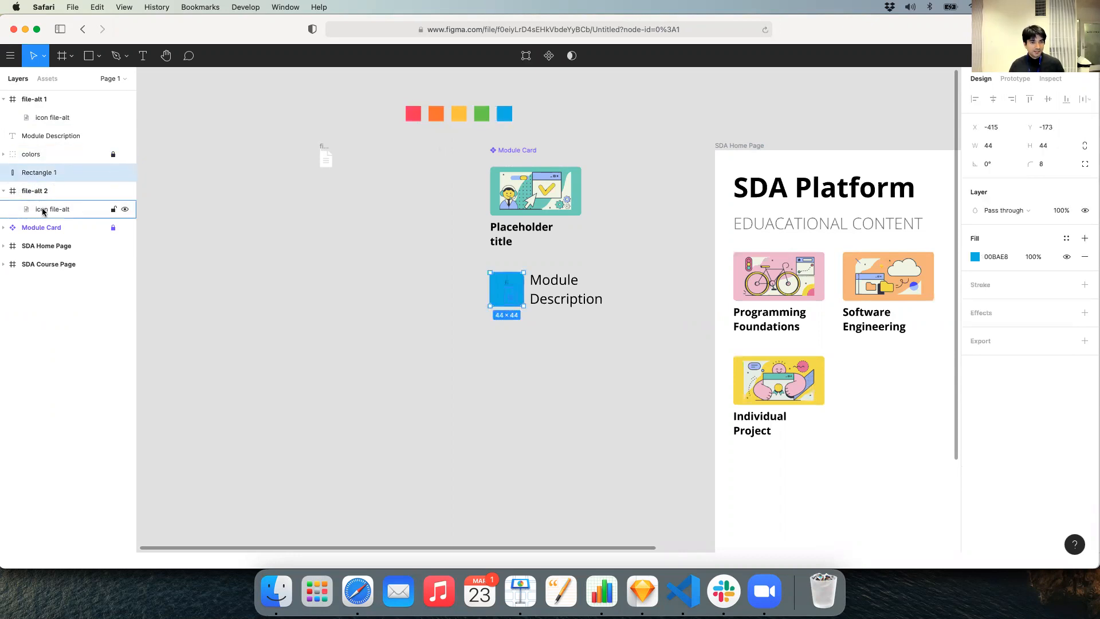
{"action": "left_click_drag", "start_coordinate": [48, 208], "coordinate": [98, 187]}
{"action": "left_click", "coordinate": [60, 210]}
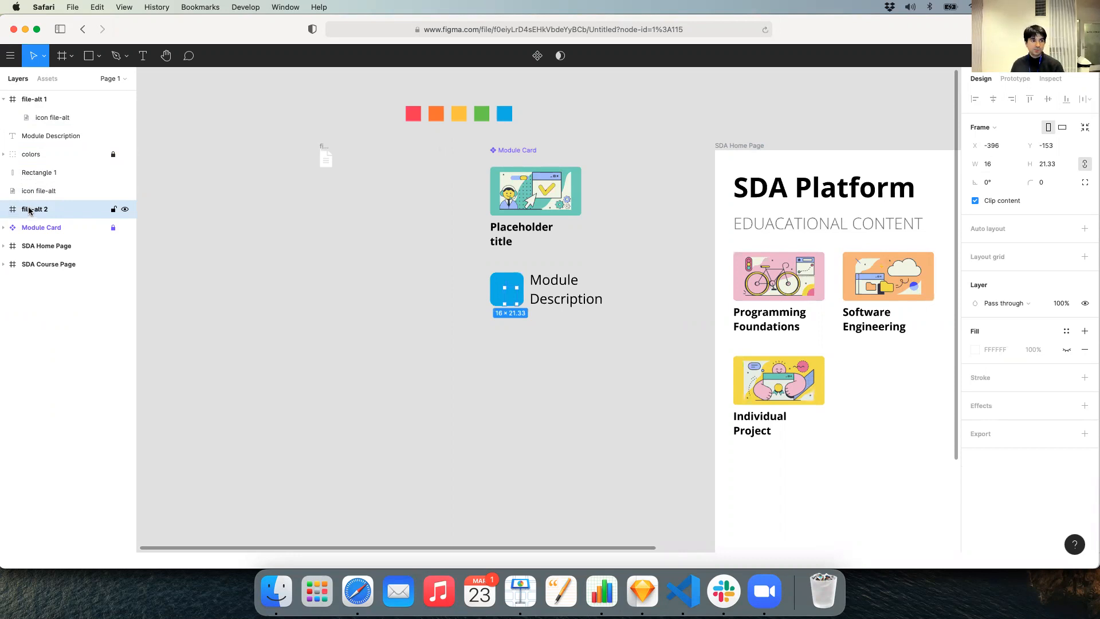
{"action": "key", "text": "Delete"}
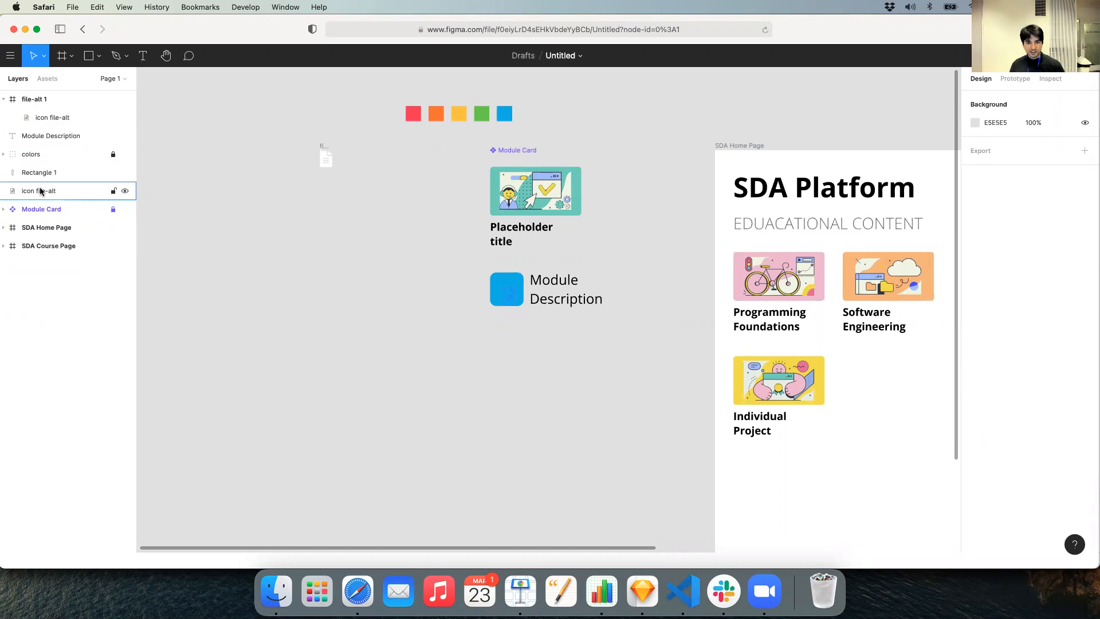
Step: Delete the original file-alt 1 frame together with its icon
{"action": "left_click", "coordinate": [39, 191]}
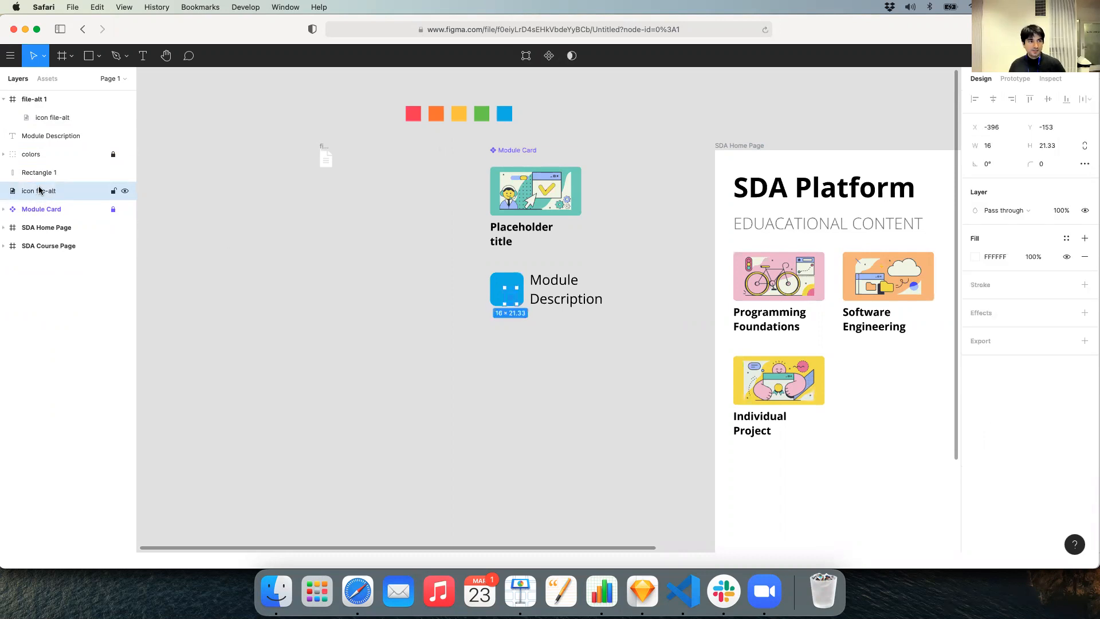
{"action": "left_click", "coordinate": [42, 118]}
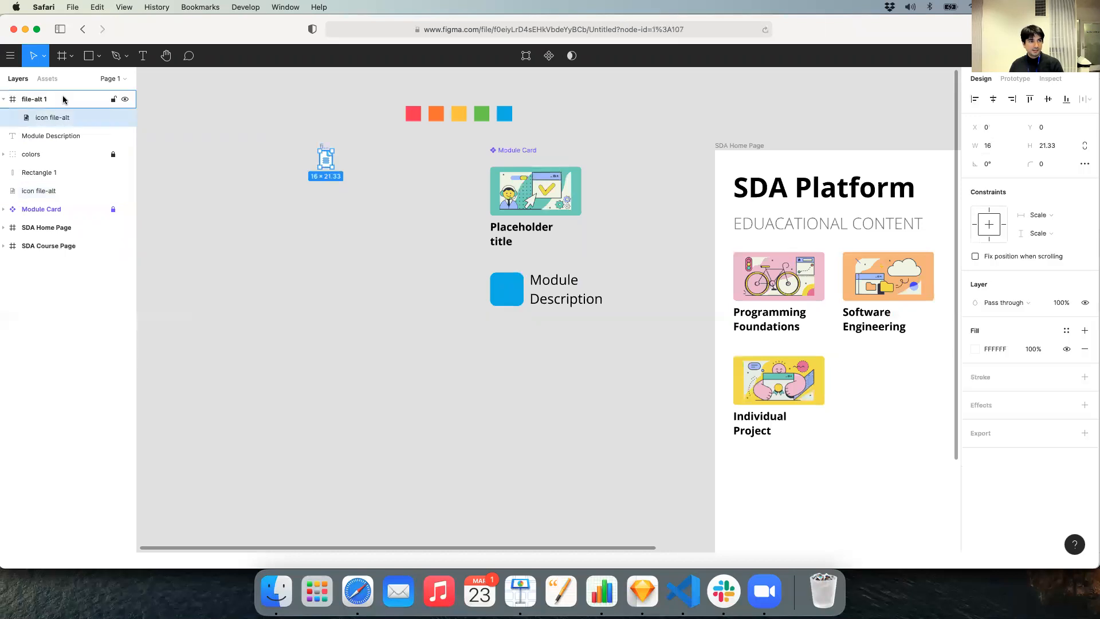
{"action": "left_click", "coordinate": [60, 102]}
{"action": "key", "text": "Delete"}
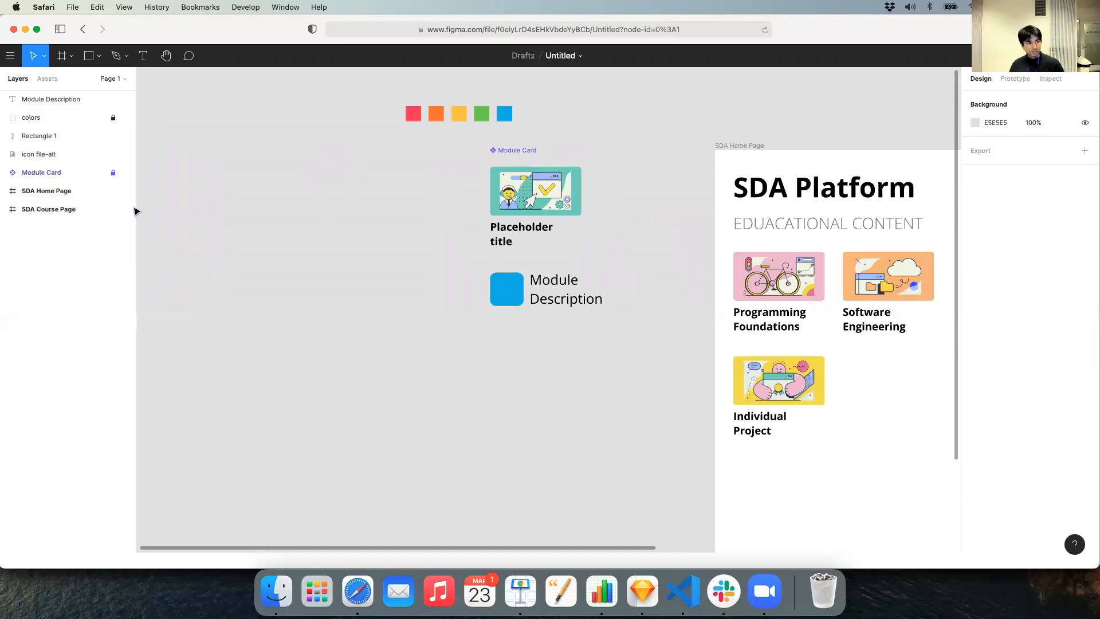
Step: Bring the icon file-alt layer above Rectangle 1 and rename Rectangle 1 as "background"
{"action": "left_click", "coordinate": [41, 156]}
{"action": "left_click_drag", "start_coordinate": [49, 156], "coordinate": [78, 139]}
{"action": "left_click", "coordinate": [56, 156]}
{"action": "double_click", "coordinate": [56, 155]}
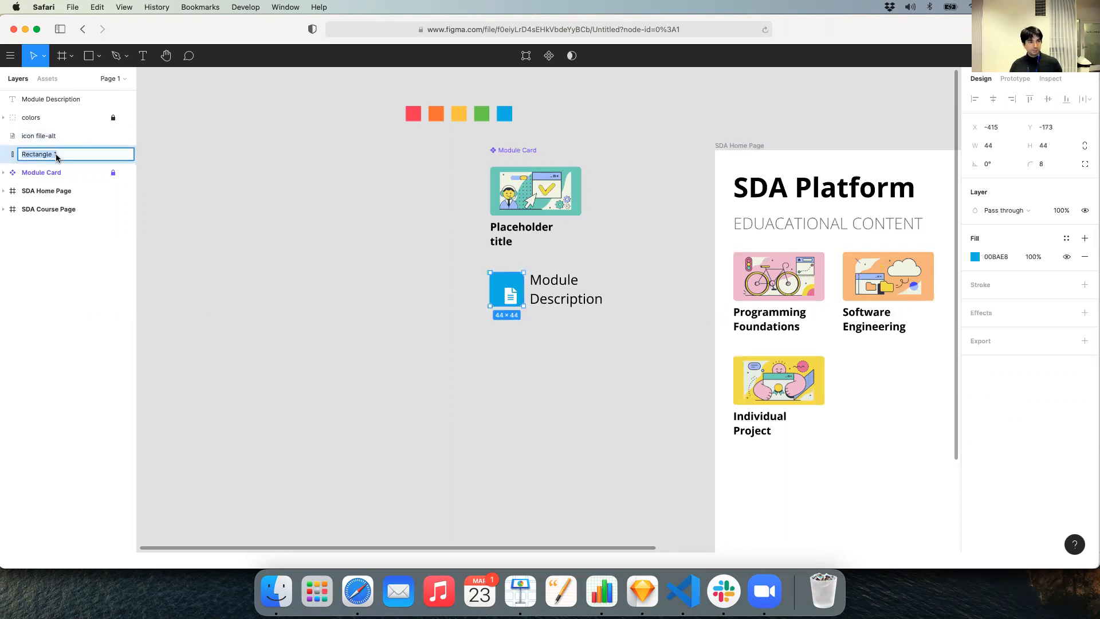
{"action": "type", "text": "background"}
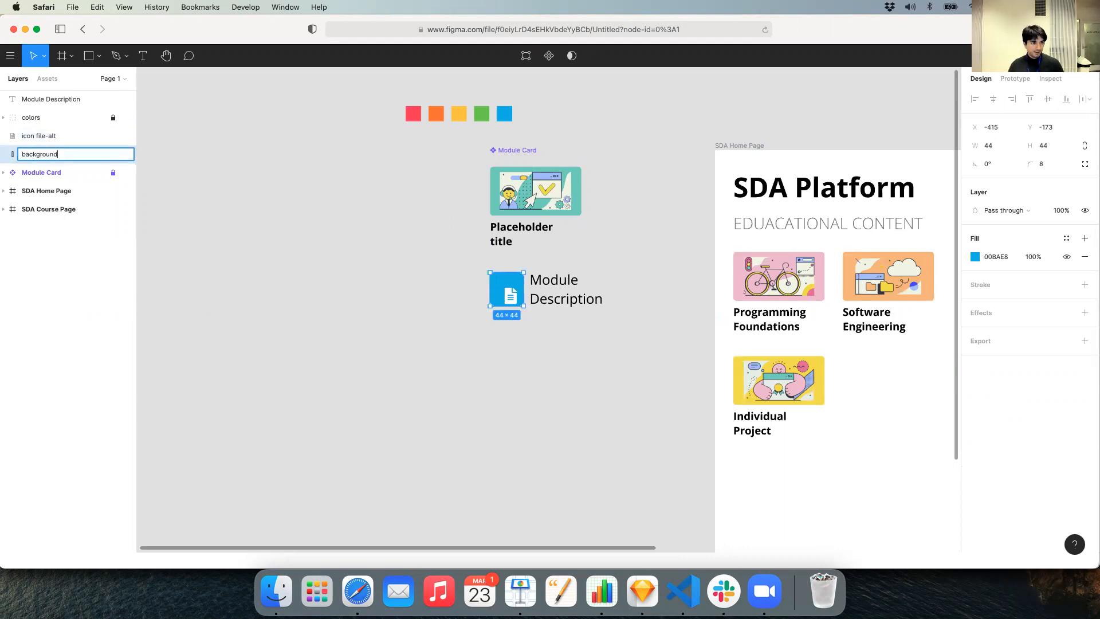
{"action": "key", "text": "Return"}
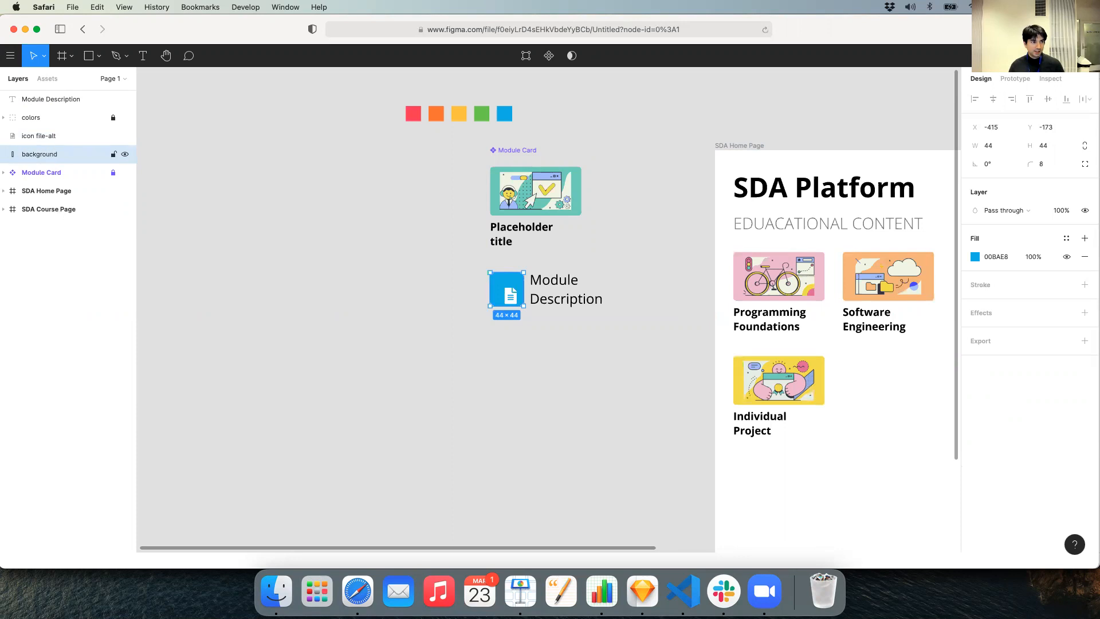
Step: Rename the icon file-alt layer as "icon"
{"action": "double_click", "coordinate": [52, 137]}
{"action": "type", "text": "icon"}
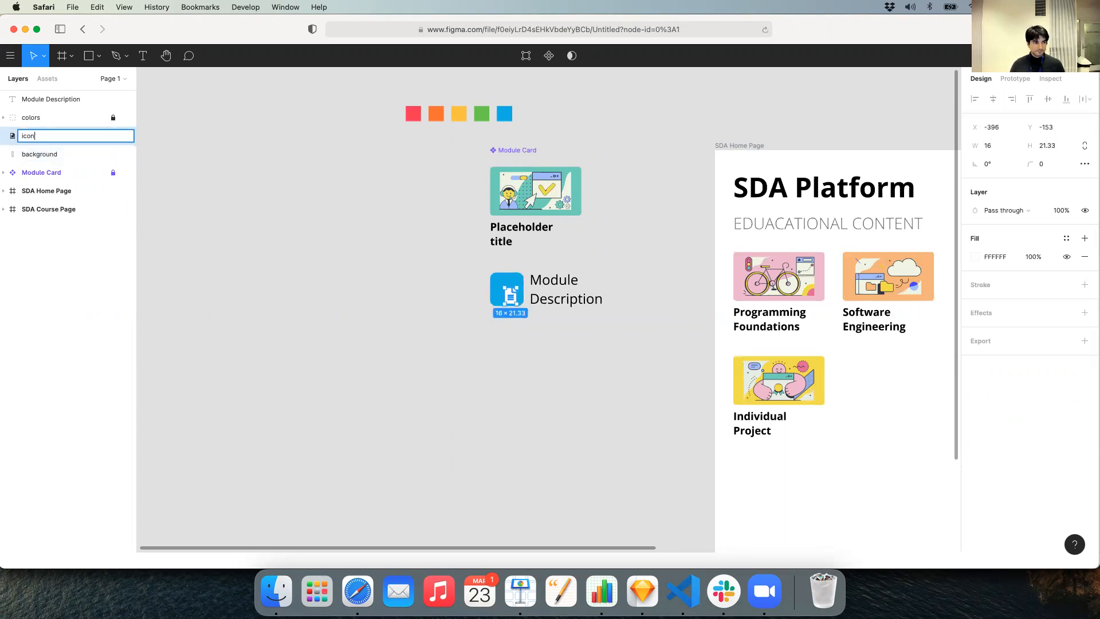
{"action": "key", "text": "Return"}
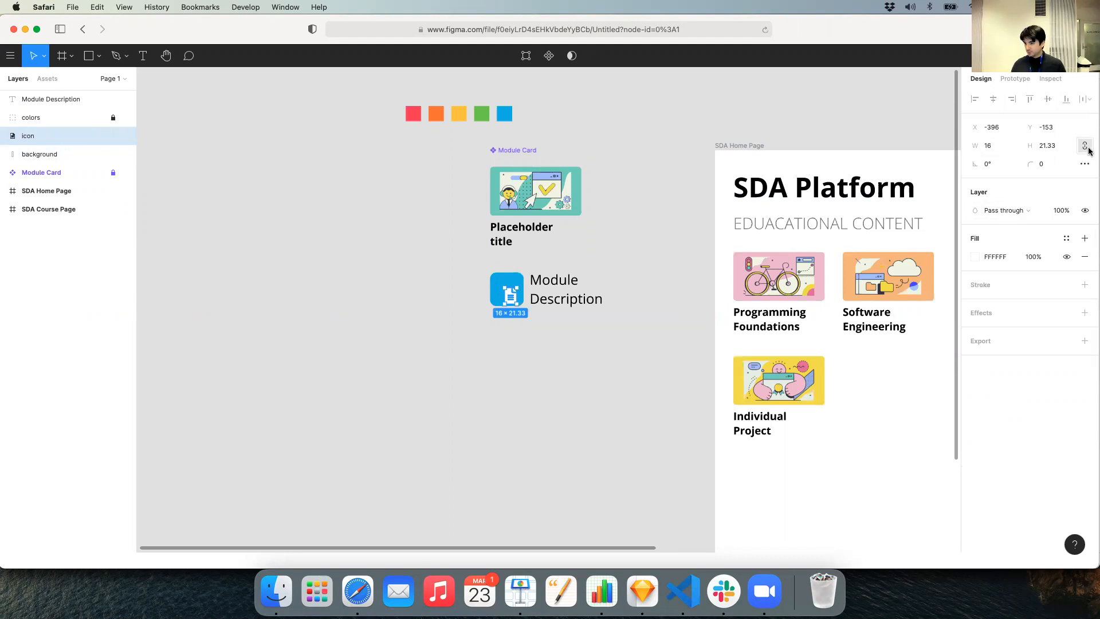
Step: Try the icon at a width of 32 and at a width of 24
{"action": "left_click", "coordinate": [998, 148]}
{"action": "type", "text": "32"}
{"action": "key", "text": "Return"}
{"action": "type", "text": "2"}
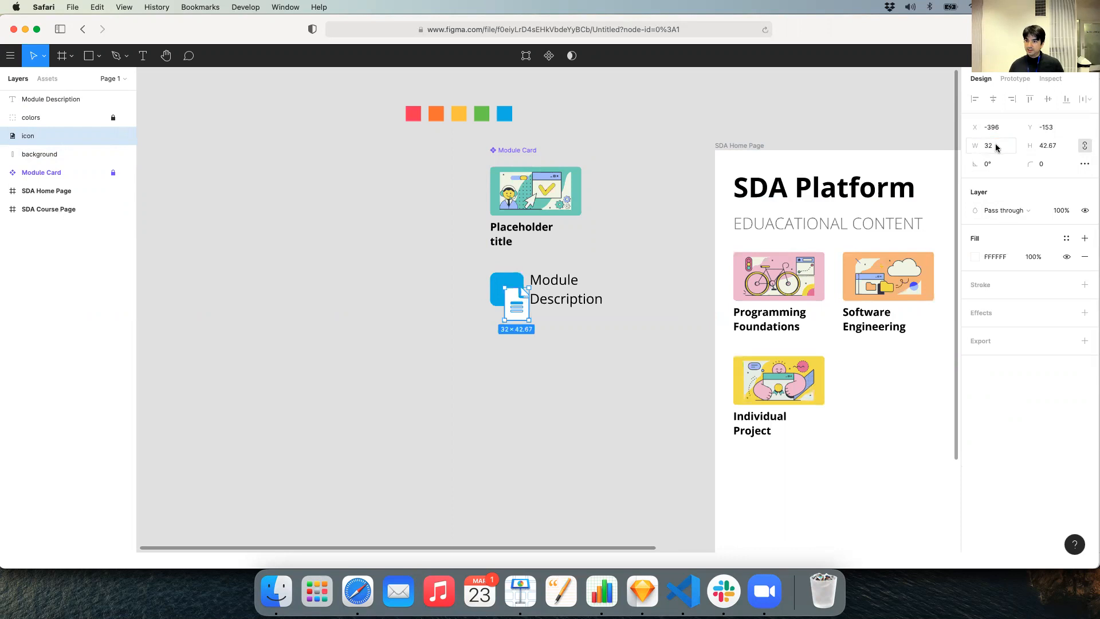
{"action": "type", "text": "4"}
{"action": "key", "text": "Return"}
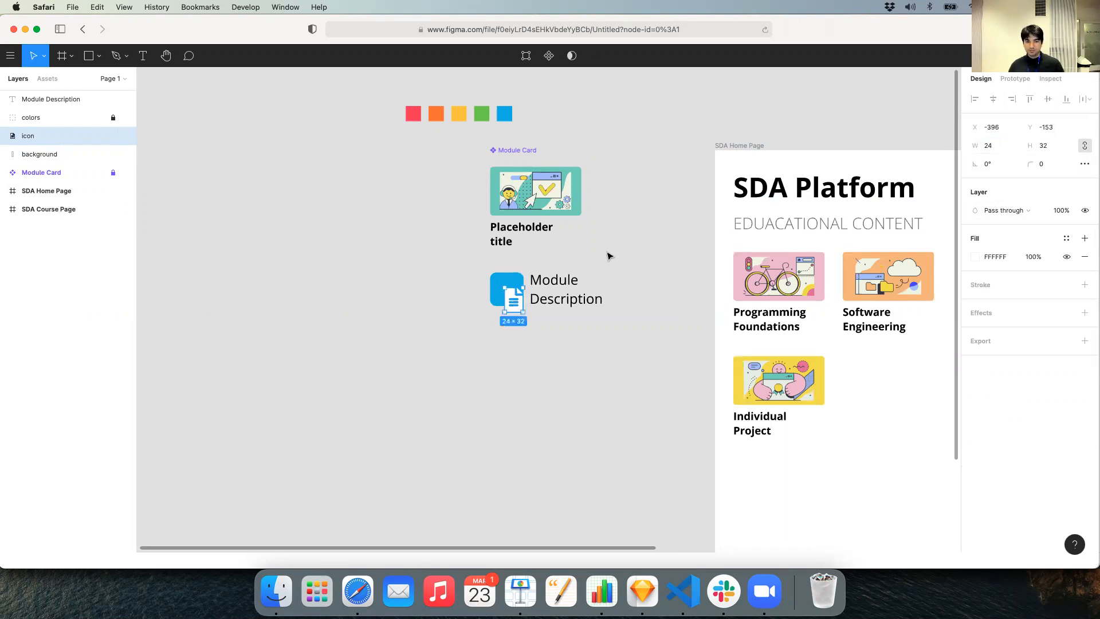
Step: Move the icon onto the blue square at about X -406, Y -167 and set its width to 18
{"action": "left_click_drag", "start_coordinate": [515, 296], "coordinate": [507, 285]}
{"action": "left_click", "coordinate": [986, 151]}
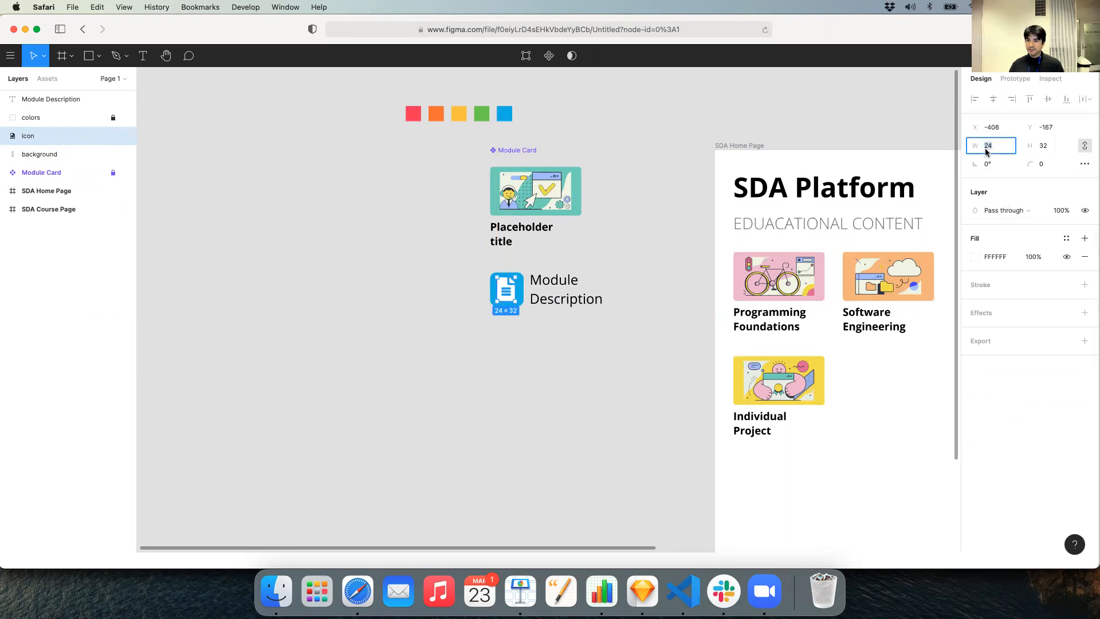
{"action": "type", "text": "18"}
{"action": "key", "text": "Return"}
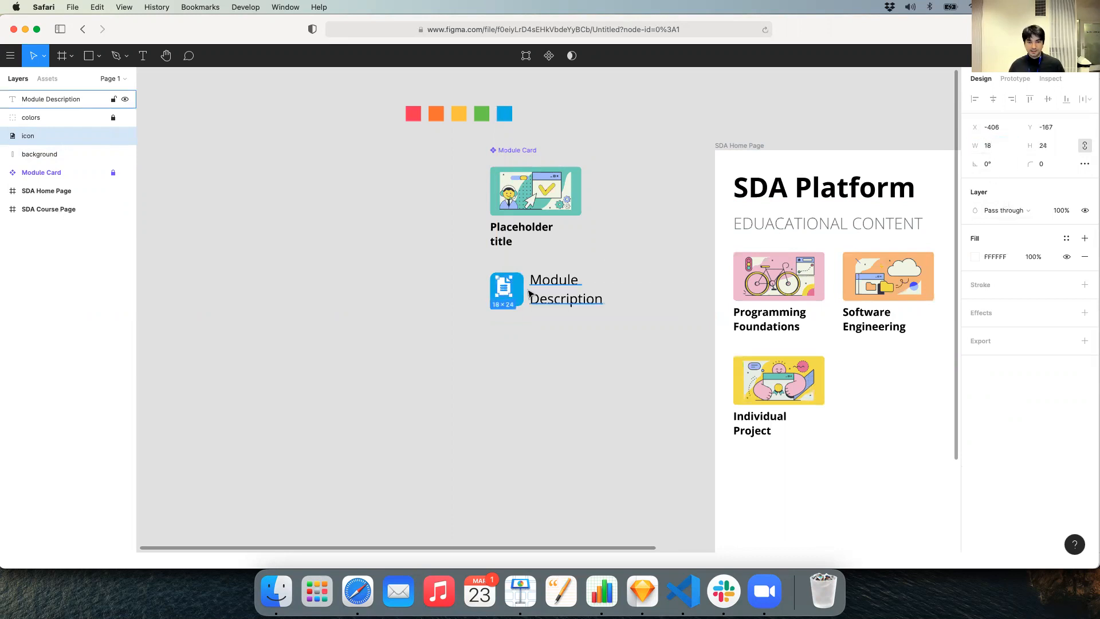
Step: Center the icon horizontally and vertically on the blue background square
{"action": "left_click", "coordinate": [503, 304], "text": "shift"}
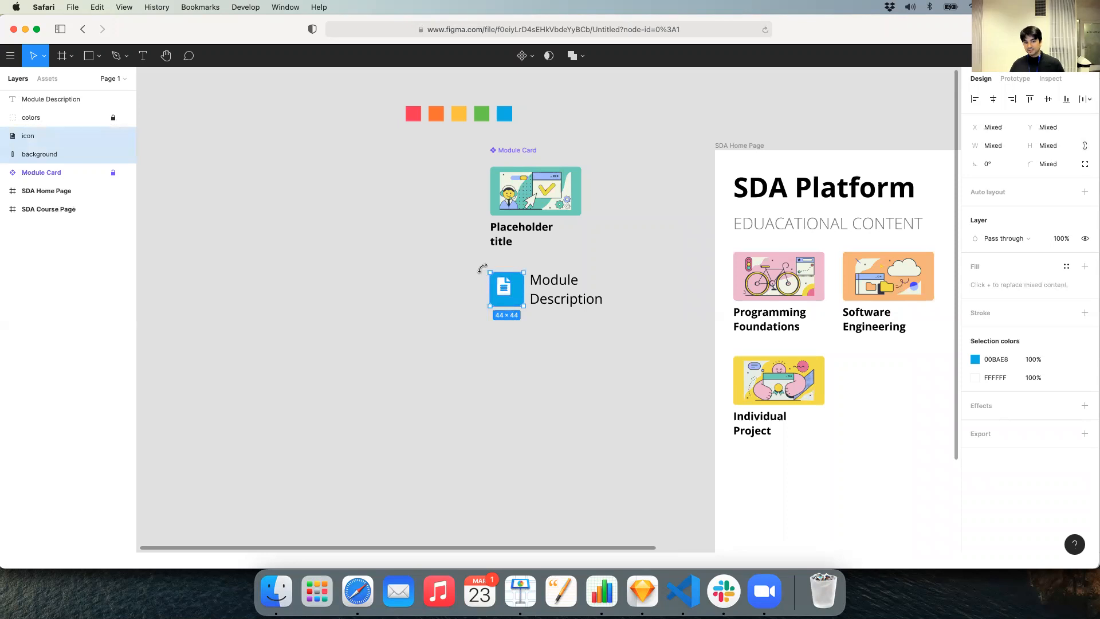
{"action": "left_click", "coordinate": [991, 105]}
{"action": "left_click", "coordinate": [1048, 102]}
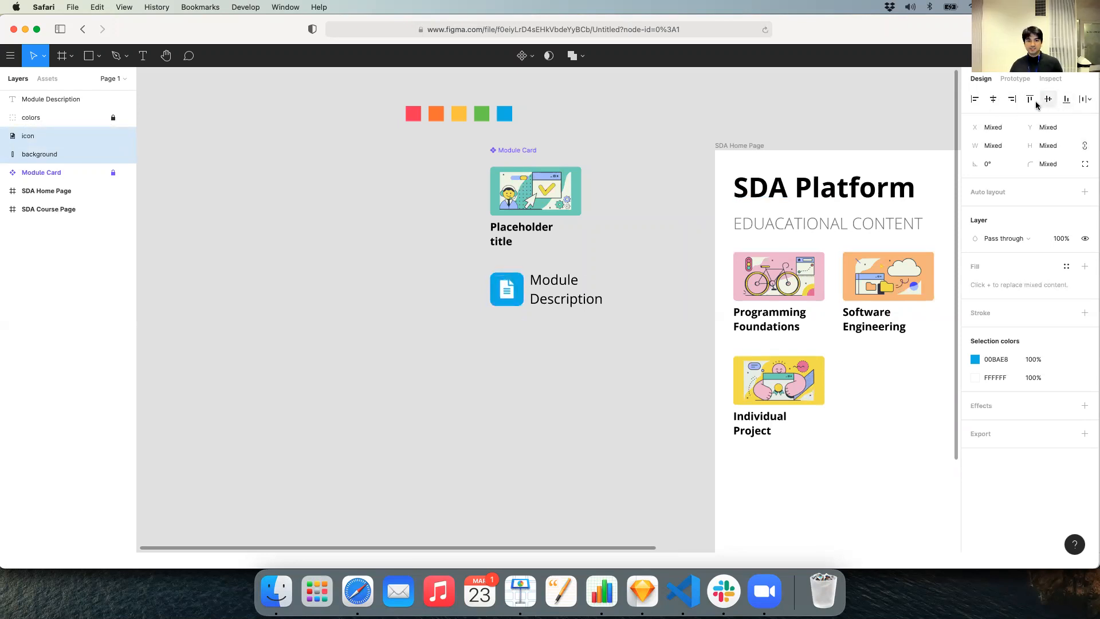
{"action": "left_click", "coordinate": [415, 407]}
Step: Place the Module Description text layer below the background layer and rename it as "label"
{"action": "left_click", "coordinate": [66, 138]}
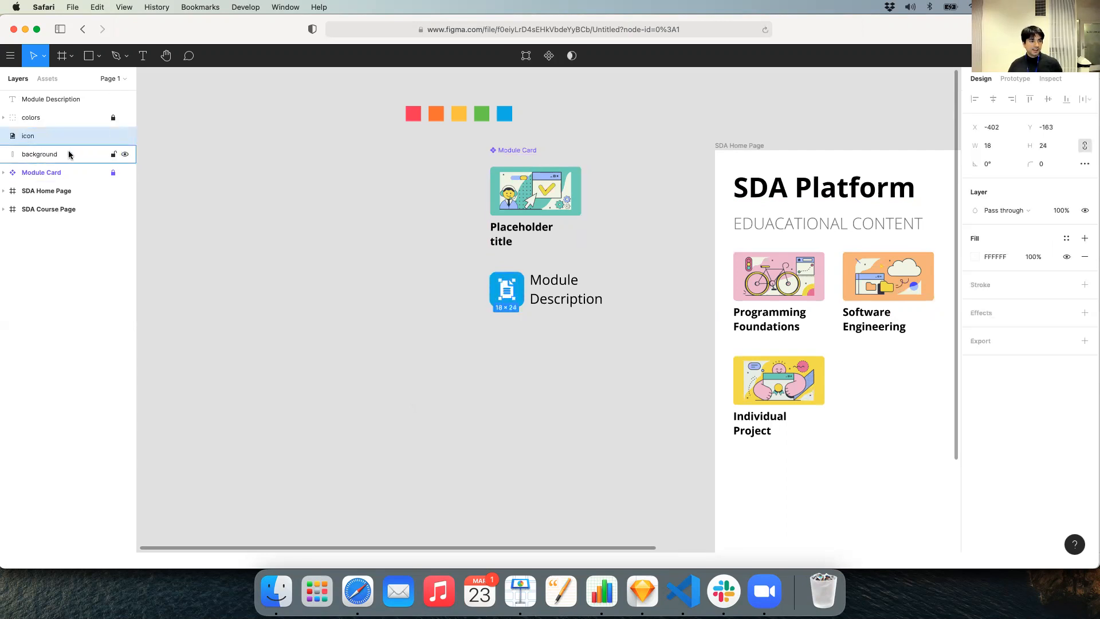
{"action": "left_click", "coordinate": [68, 155]}
{"action": "left_click_drag", "start_coordinate": [60, 99], "coordinate": [70, 159]}
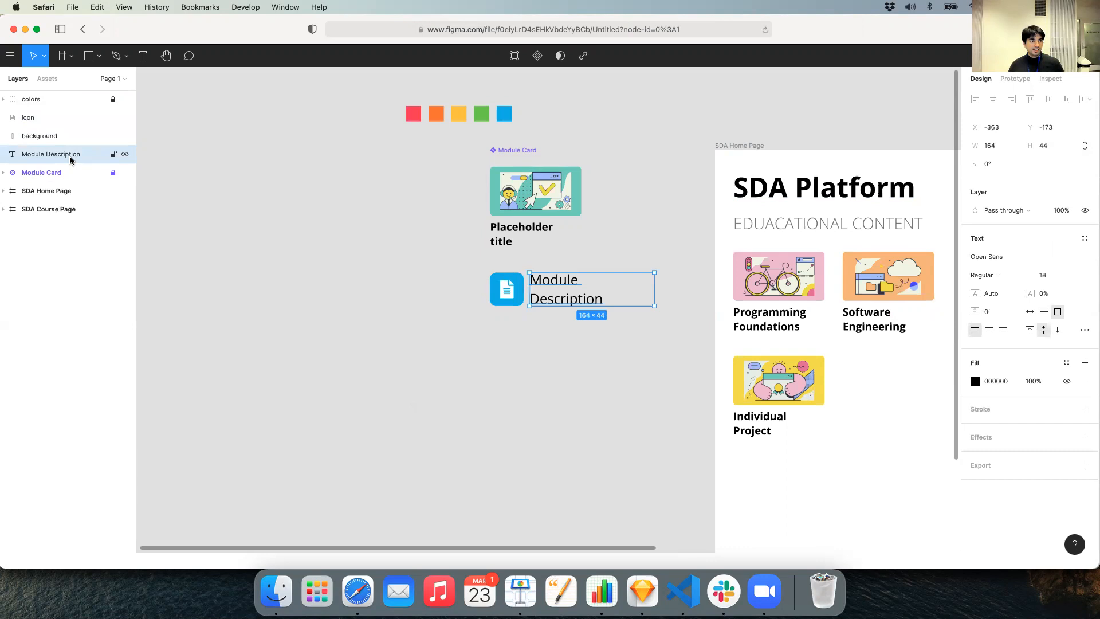
{"action": "double_click", "coordinate": [69, 155]}
{"action": "type", "text": "lab"}
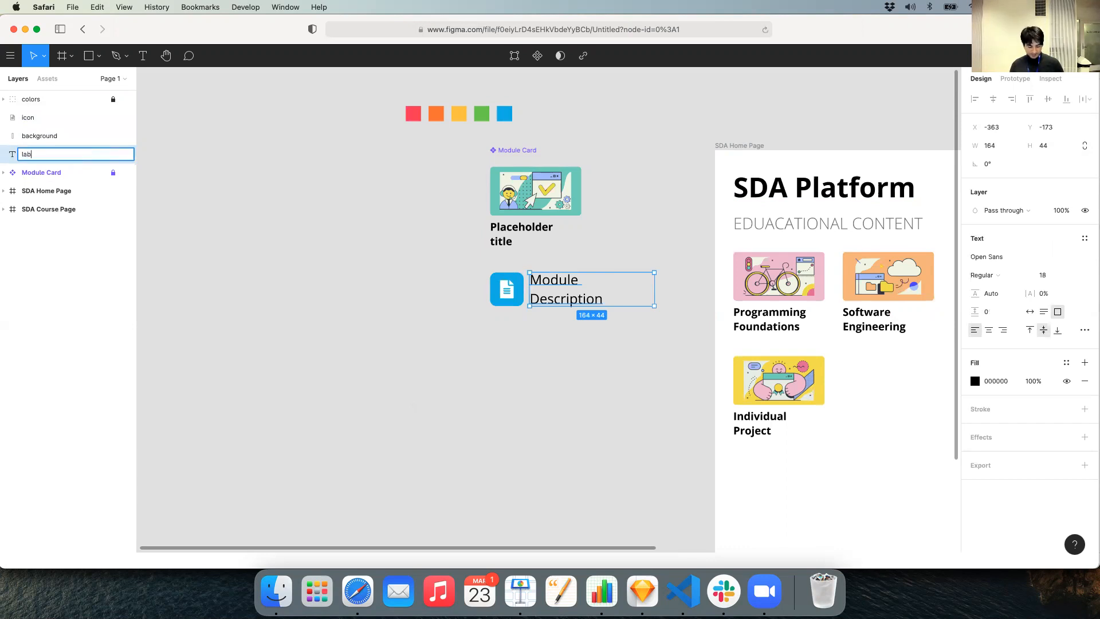
{"action": "type", "text": "el"}
{"action": "key", "text": "Return"}
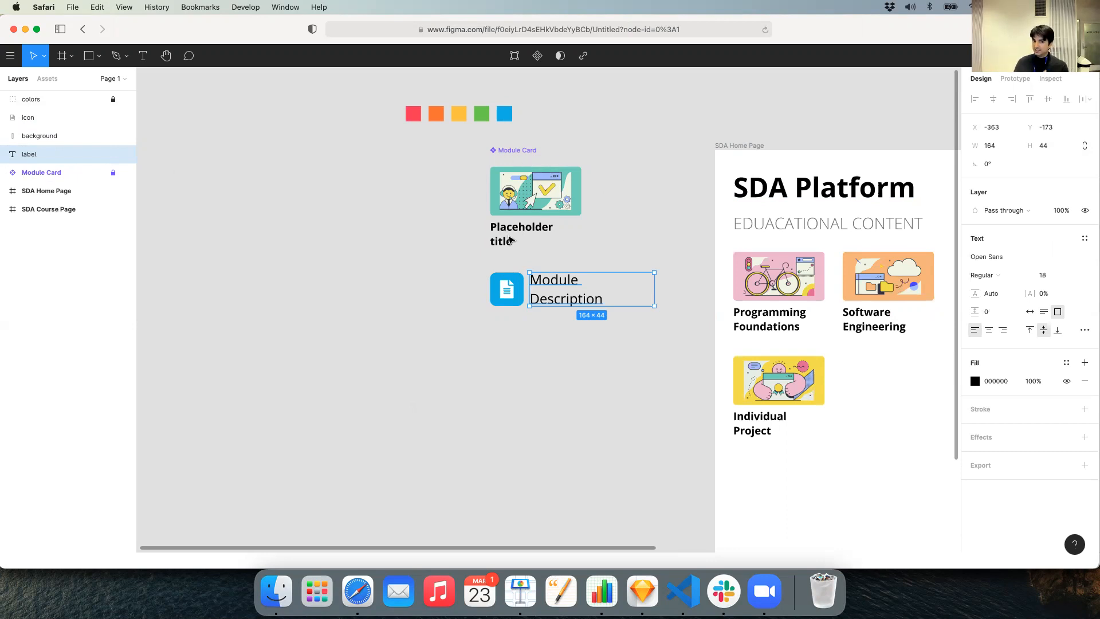
Step: Turn the icon, background and label layers into one component and name it "Study Material Link"
{"action": "left_click", "coordinate": [41, 135]}
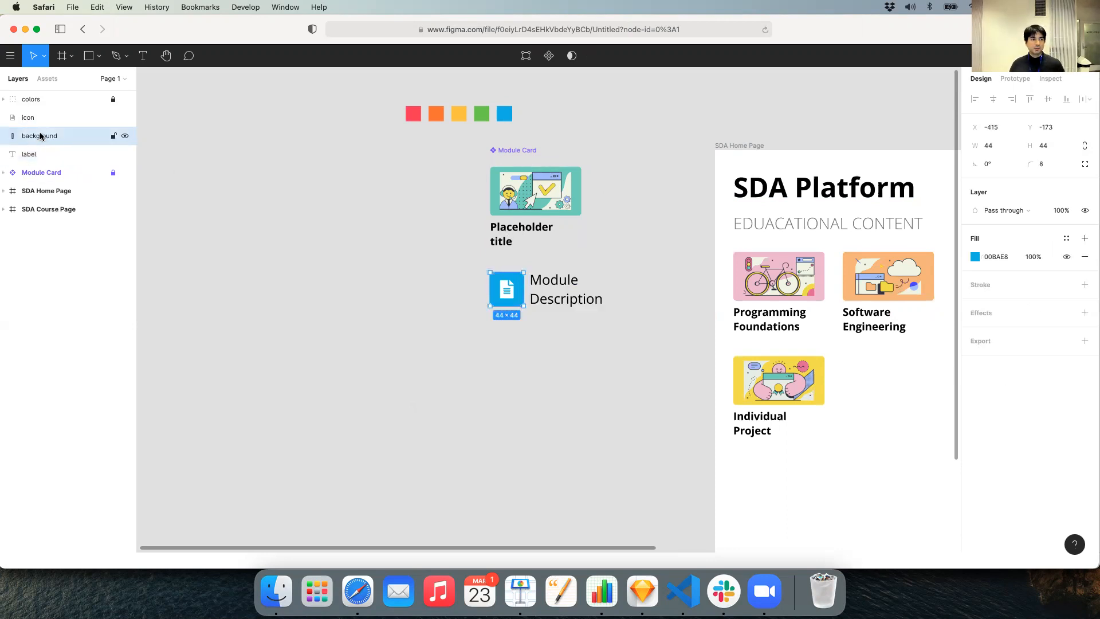
{"action": "left_click", "coordinate": [44, 118]}
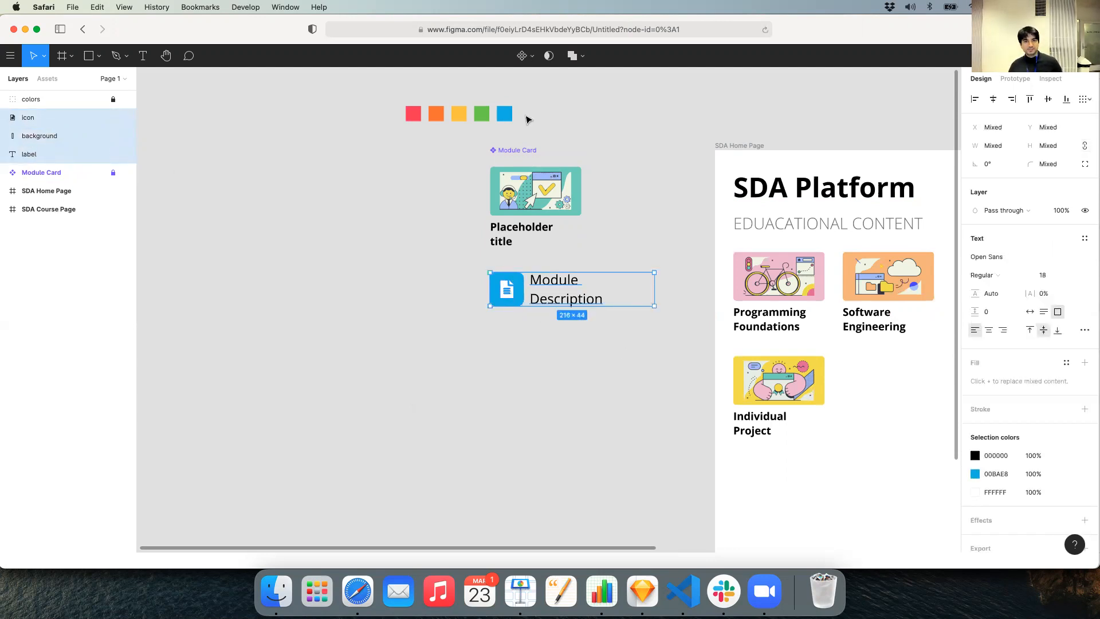
{"action": "left_click", "coordinate": [522, 56]}
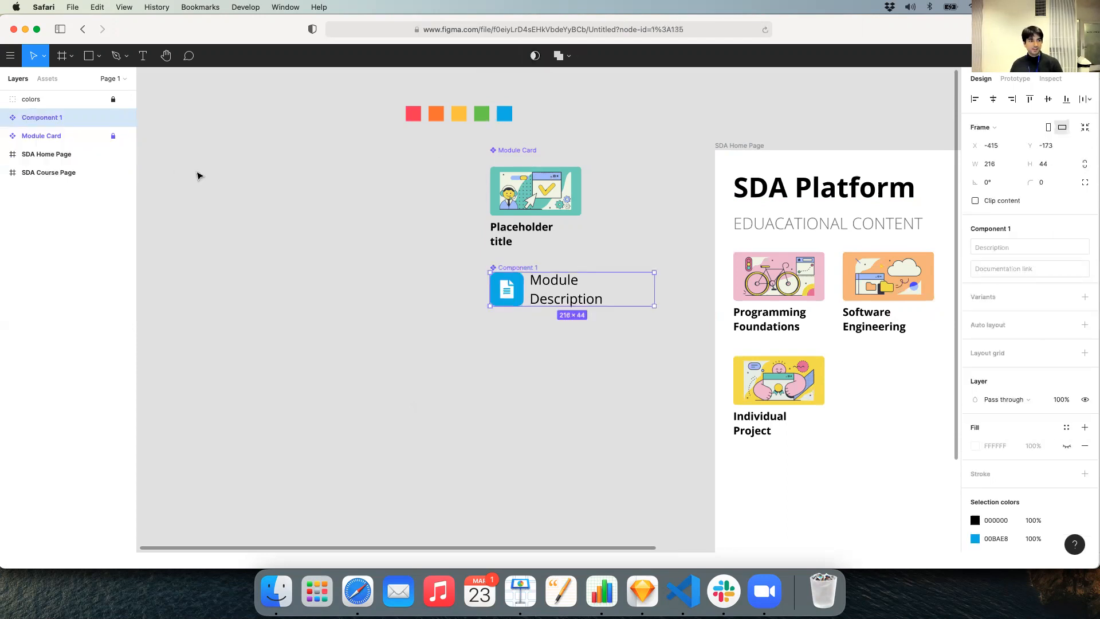
{"action": "double_click", "coordinate": [36, 118]}
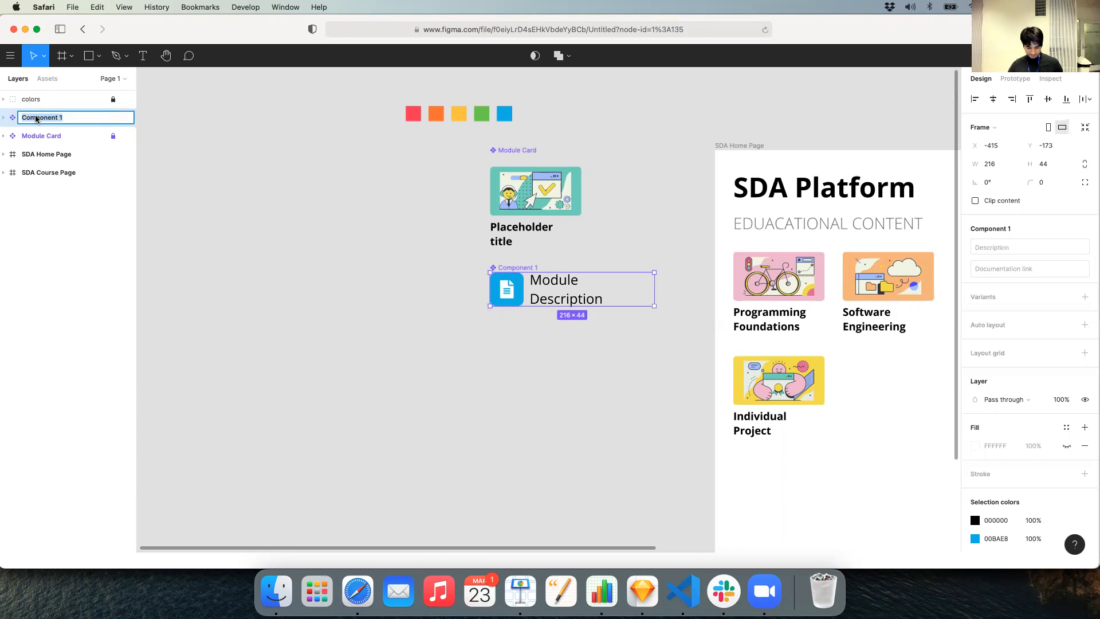
{"action": "type", "text": "Study ma"}
{"action": "key", "text": "BackSpace"}
{"action": "key", "text": "BackSpace"}
{"action": "type", "text": "Mater"}
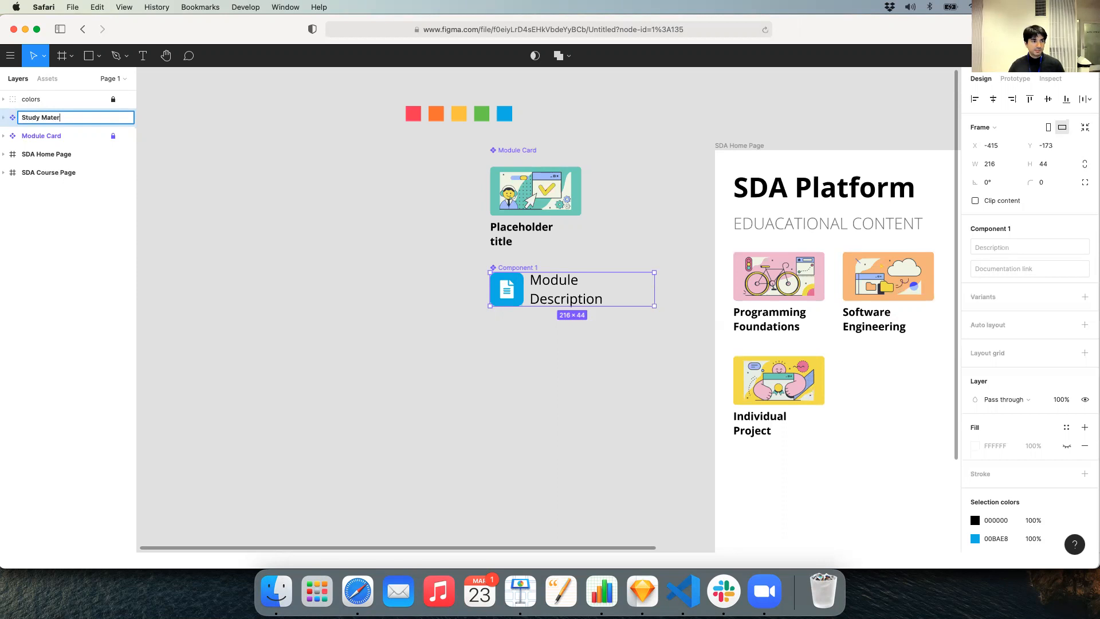
{"action": "type", "text": "ial Link"}
{"action": "key", "text": "Return"}
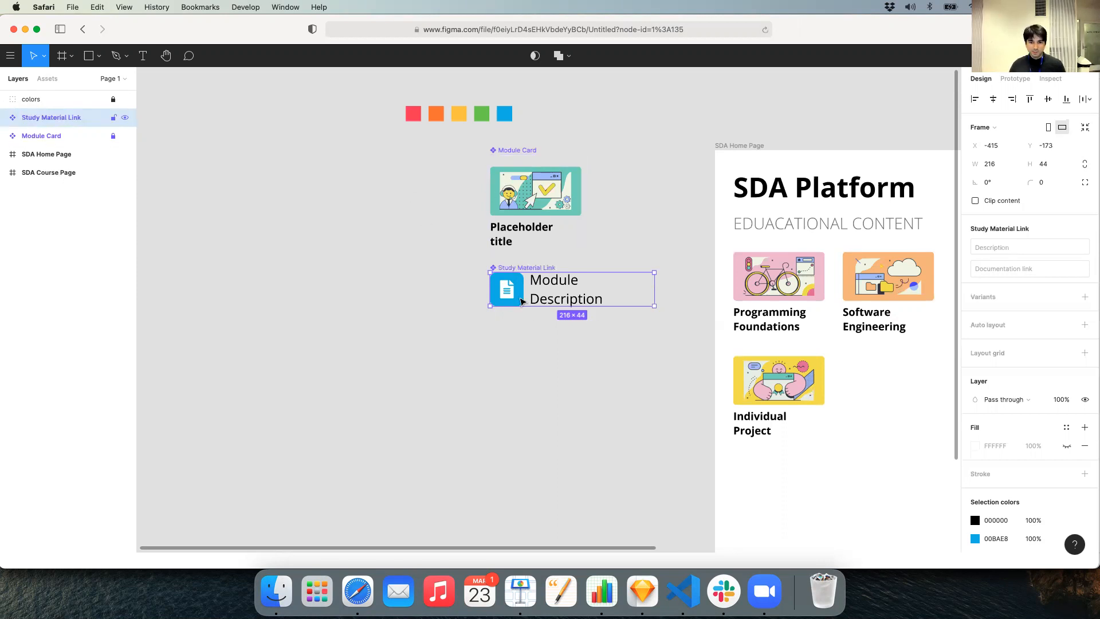
Step: Paste a copy of the Study Material Link component into SDA Course Page and place it below the title at X 24, Y 188
{"action": "scroll", "coordinate": [523, 301], "scroll_direction": "right", "scroll_amount": 3}
{"action": "scroll", "coordinate": [523, 301], "scroll_direction": "down", "scroll_amount": 1}
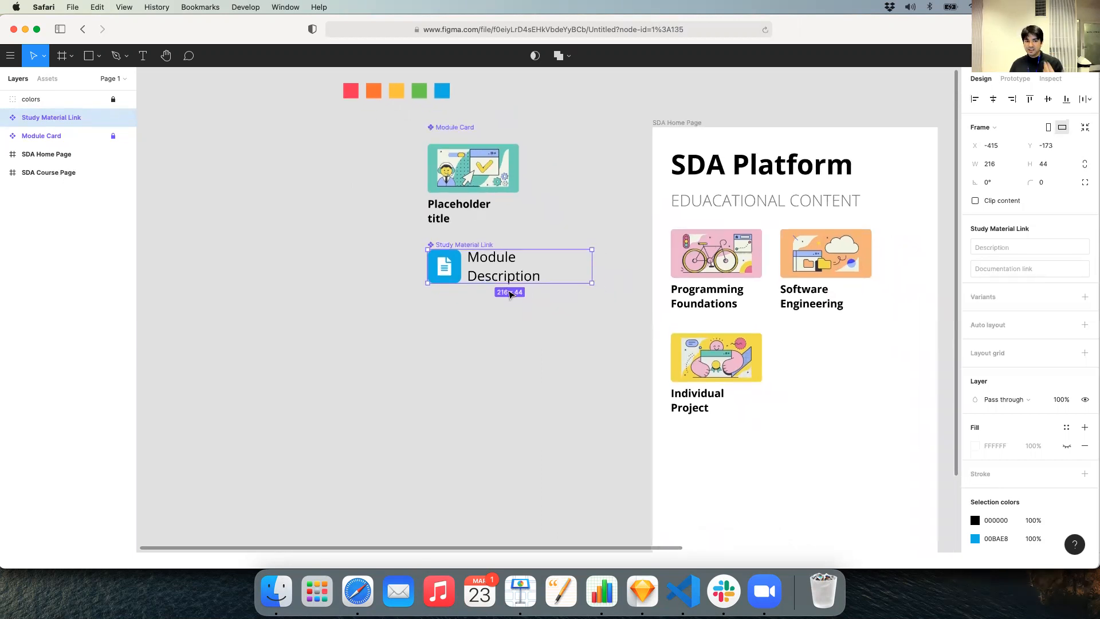
{"action": "scroll", "coordinate": [486, 271], "scroll_direction": "right", "scroll_amount": 3}
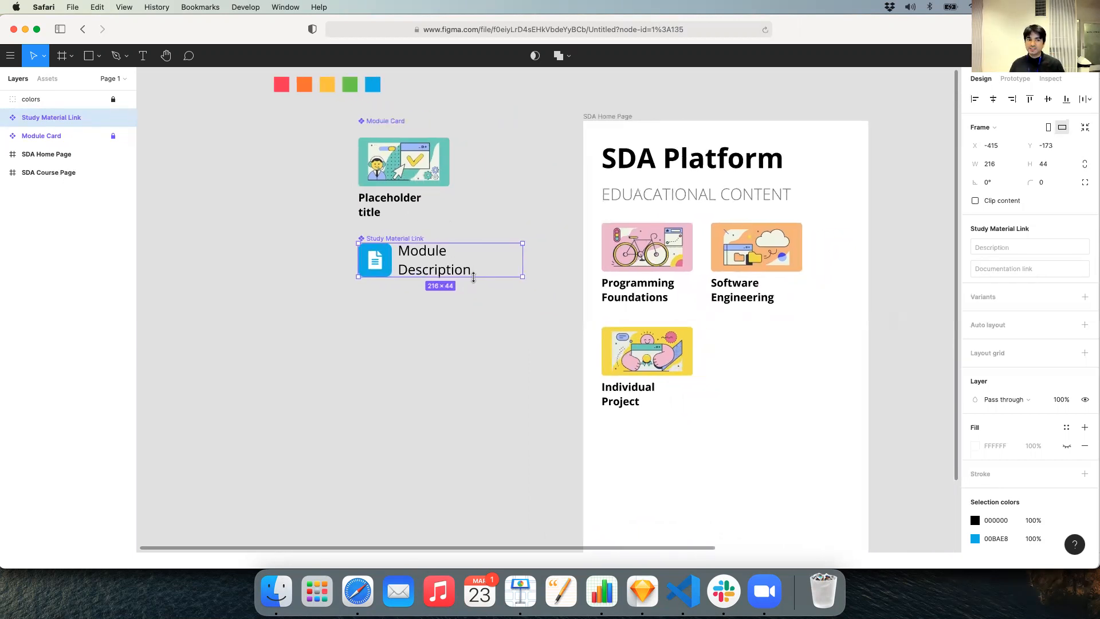
{"action": "left_click", "coordinate": [415, 341]}
{"action": "scroll", "coordinate": [393, 329], "scroll_direction": "right", "scroll_amount": 5}
{"action": "scroll", "coordinate": [393, 329], "scroll_direction": "down", "scroll_amount": 1}
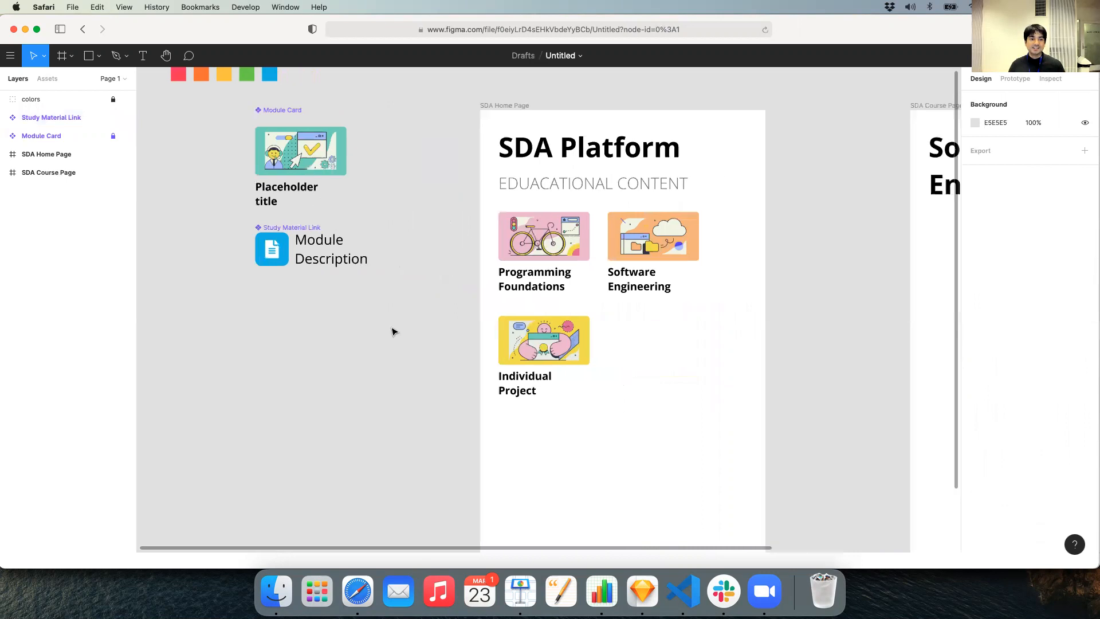
{"action": "left_click", "coordinate": [288, 263]}
{"action": "scroll", "coordinate": [288, 263], "scroll_direction": "down", "scroll_amount": 2}
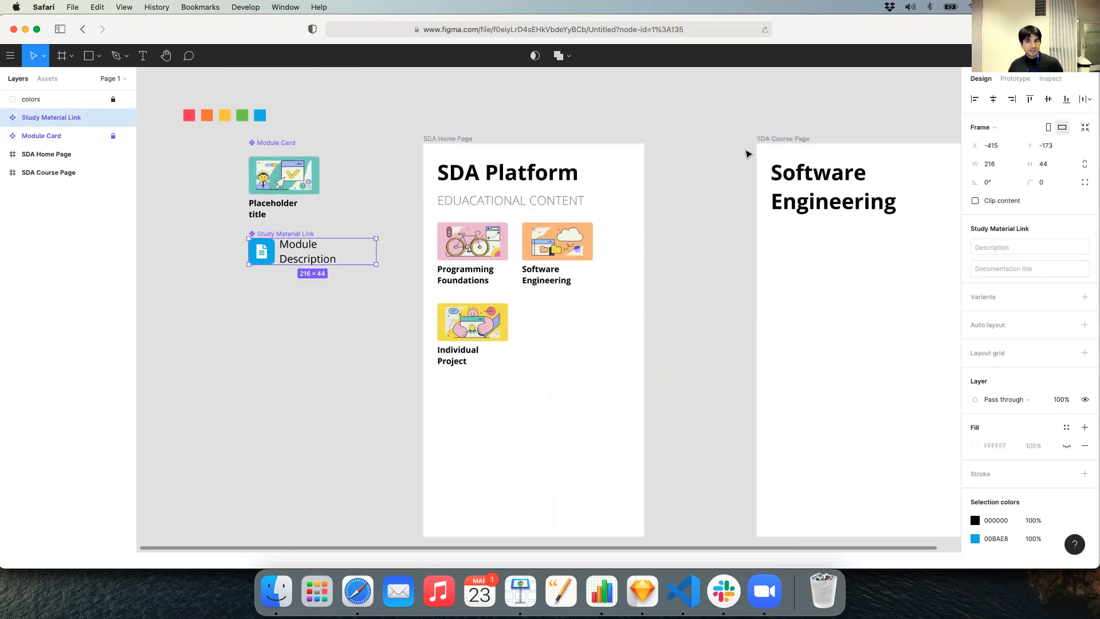
{"action": "scroll", "coordinate": [757, 156], "scroll_direction": "right", "scroll_amount": 4}
{"action": "scroll", "coordinate": [757, 156], "scroll_direction": "down", "scroll_amount": 1}
{"action": "scroll", "coordinate": [757, 157], "scroll_direction": "right", "scroll_amount": 2}
{"action": "left_click", "coordinate": [612, 126]}
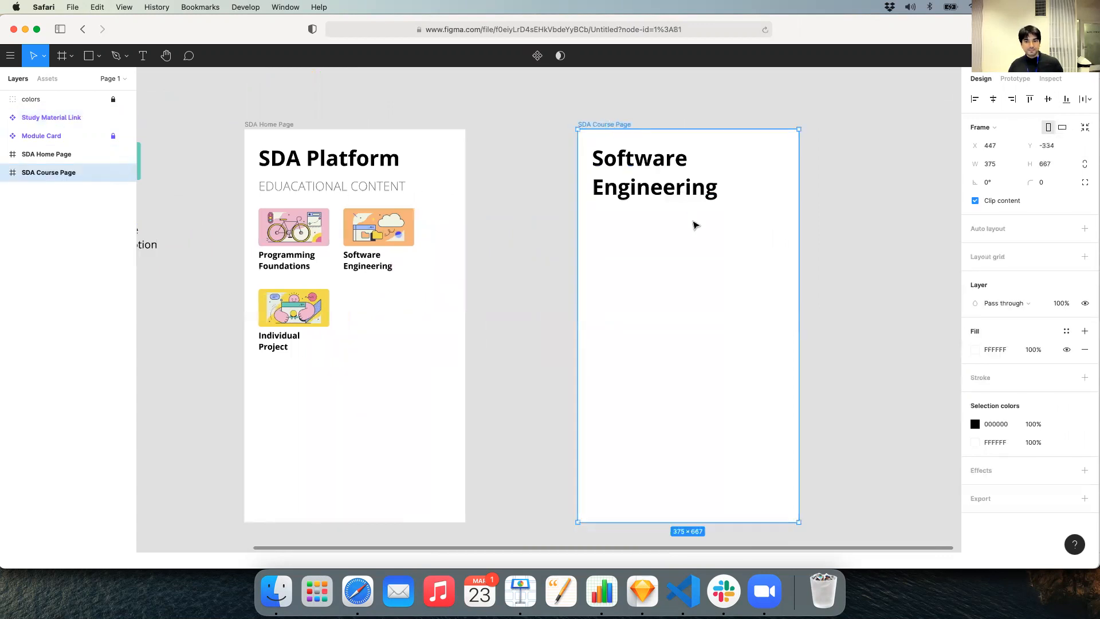
{"action": "key", "text": "super+v"}
{"action": "left_click_drag", "start_coordinate": [645, 321], "coordinate": [612, 250]}
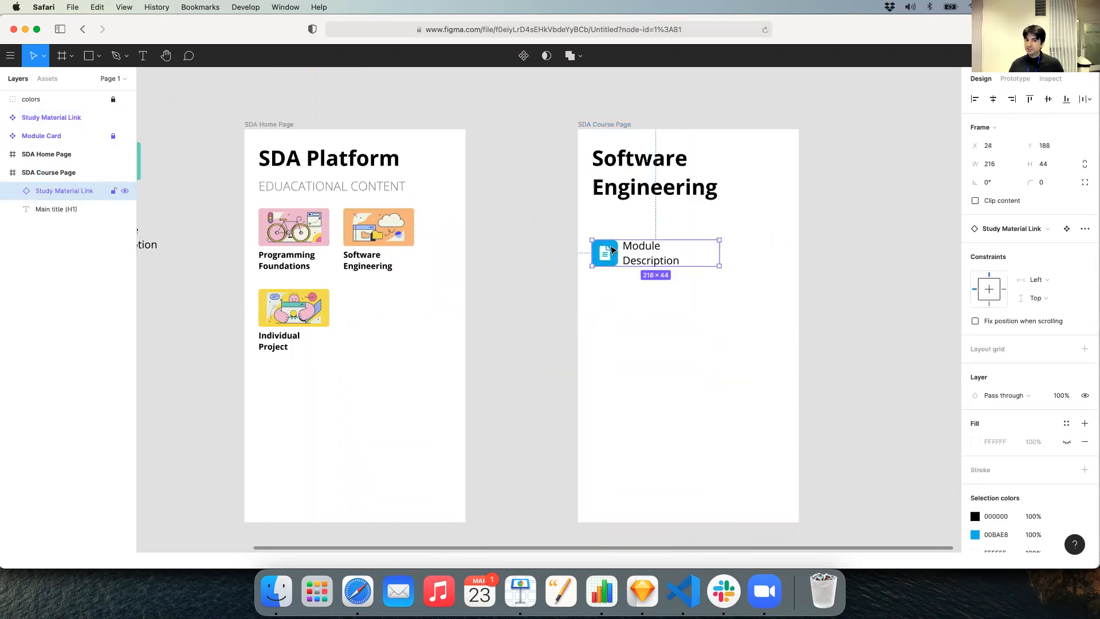
{"action": "scroll", "coordinate": [613, 250], "scroll_direction": "down", "scroll_amount": 1}
{"action": "scroll", "coordinate": [613, 250], "scroll_direction": "left", "scroll_amount": 1}
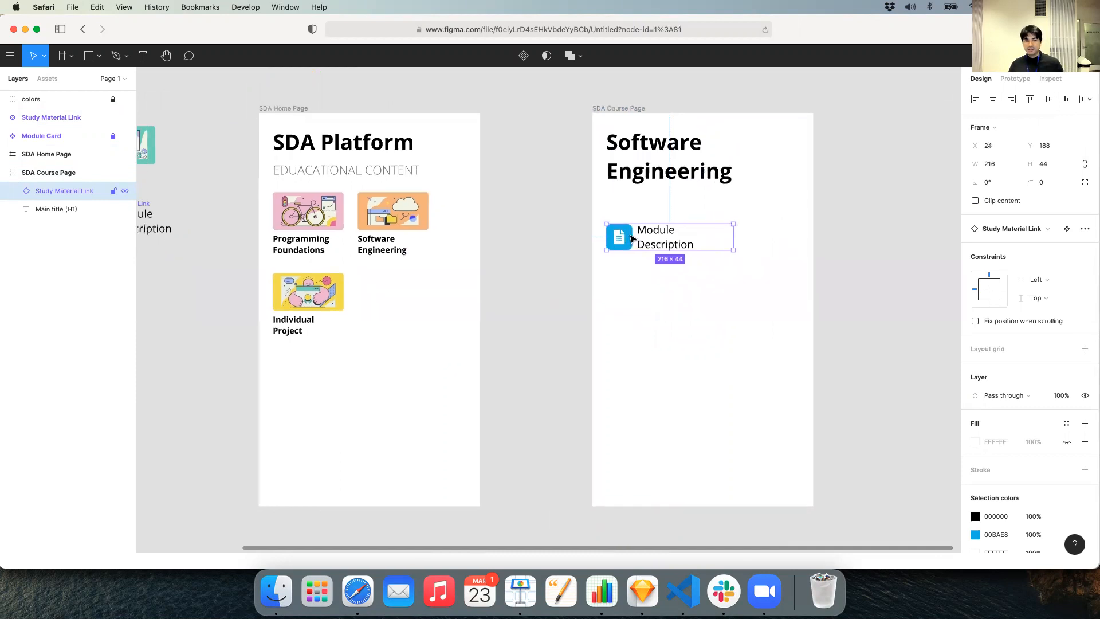
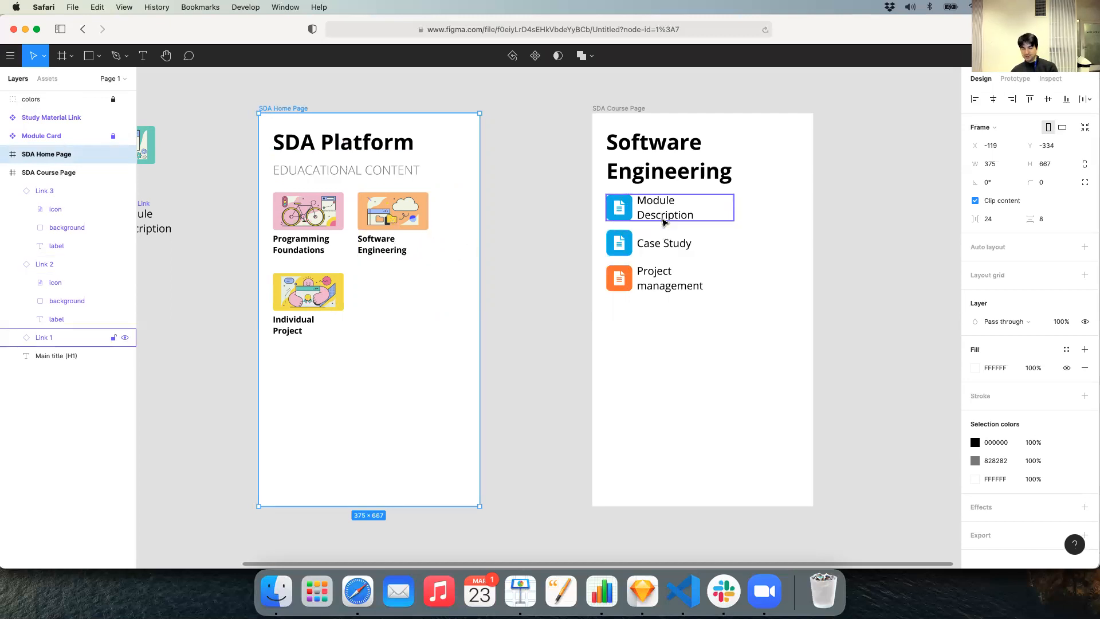
Step: Collapse the link layers and reorder the SDA Course Page layers as Main title (H1), Link 1, Link 2, Link 3
{"action": "left_click", "coordinate": [531, 190]}
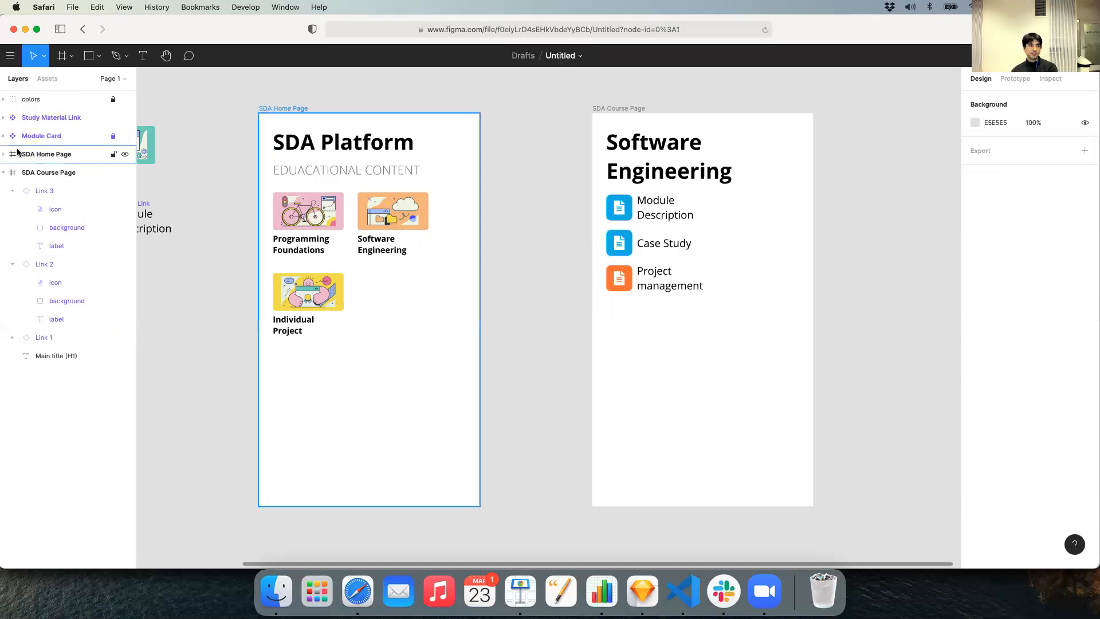
{"action": "left_click", "coordinate": [12, 191]}
{"action": "left_click", "coordinate": [12, 210]}
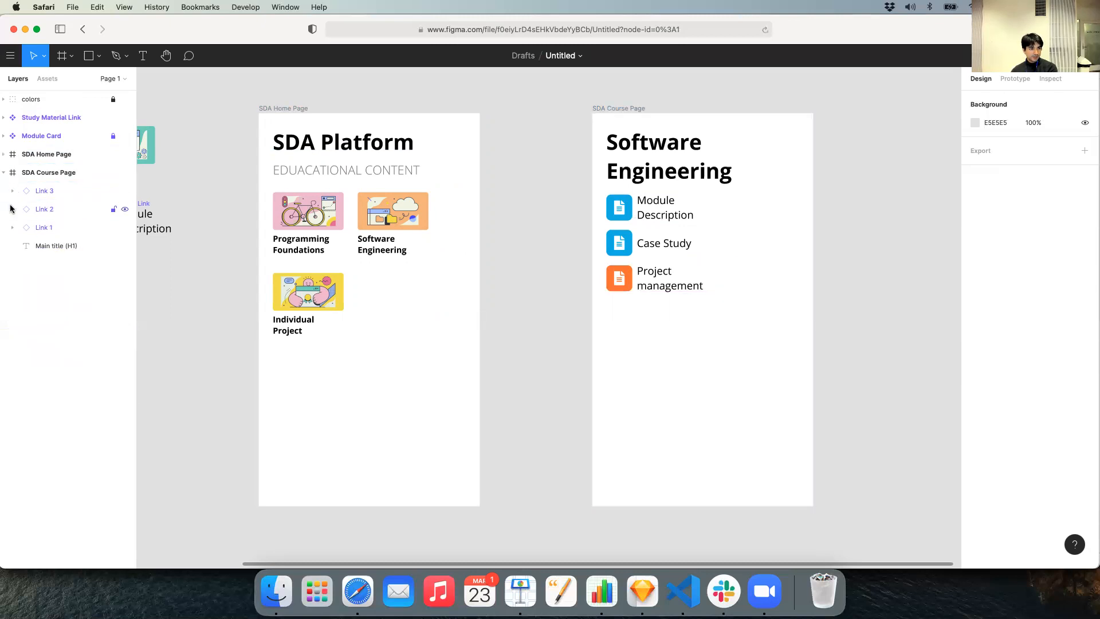
{"action": "left_click", "coordinate": [629, 109]}
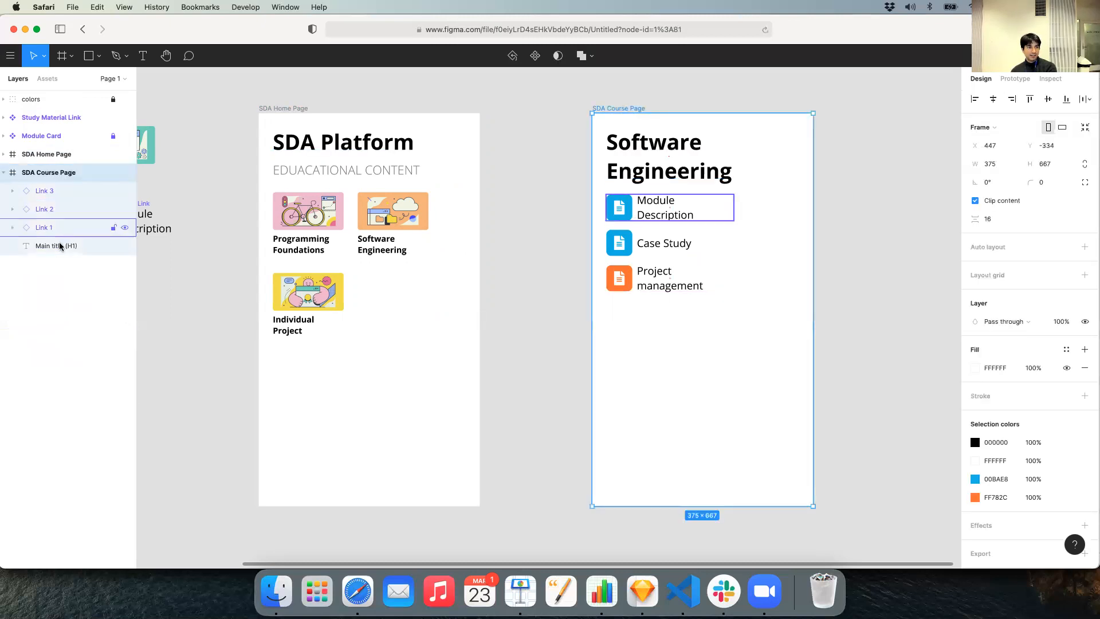
{"action": "left_click_drag", "start_coordinate": [59, 247], "coordinate": [84, 182]}
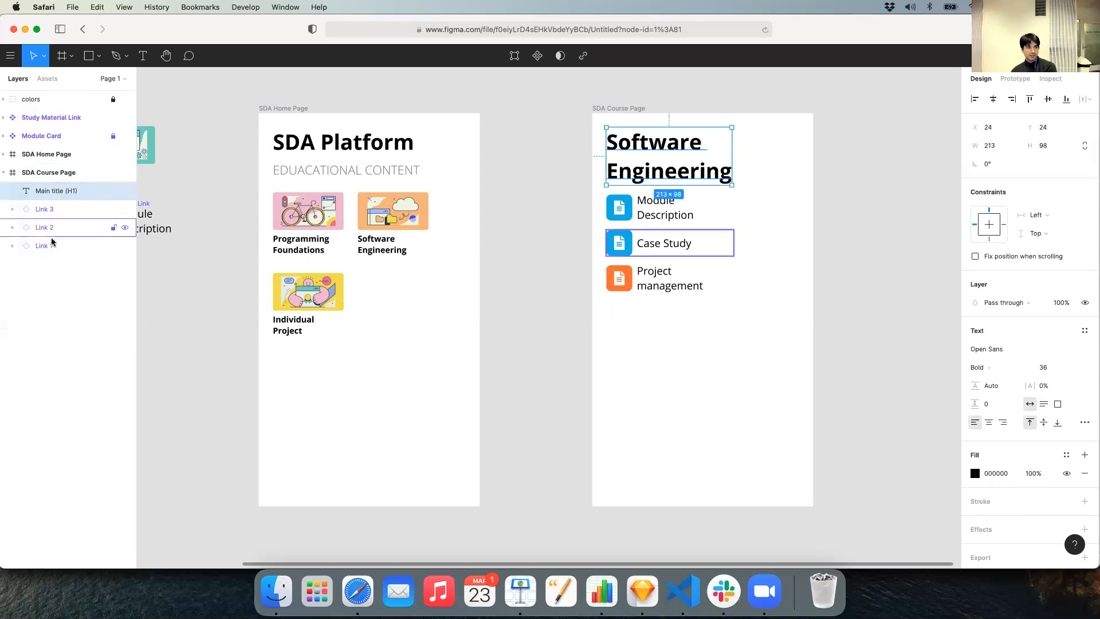
{"action": "mouse_move", "coordinate": [51, 243]}
{"action": "left_mouse_down"}
{"action": "mouse_move", "coordinate": [82, 204]}
{"action": "mouse_move", "coordinate": [60, 236]}
{"action": "left_mouse_up"}
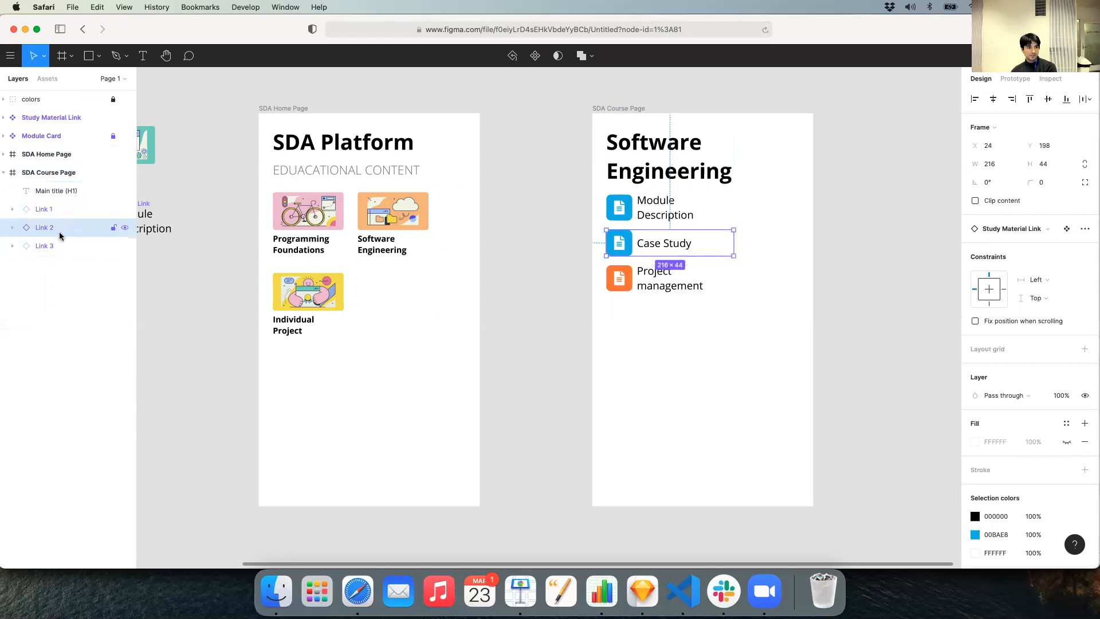
{"action": "left_click", "coordinate": [53, 244]}
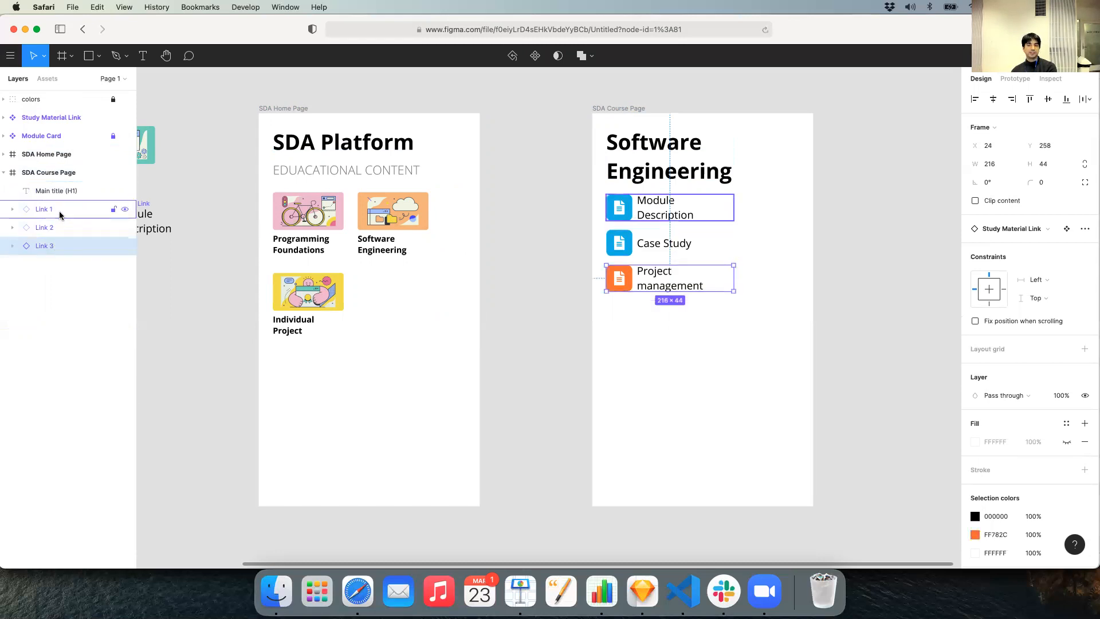
Step: Rename the picture layer inside the Module Card component as "picture (IMG)"
{"action": "scroll", "coordinate": [267, 130], "scroll_direction": "left", "scroll_amount": 5}
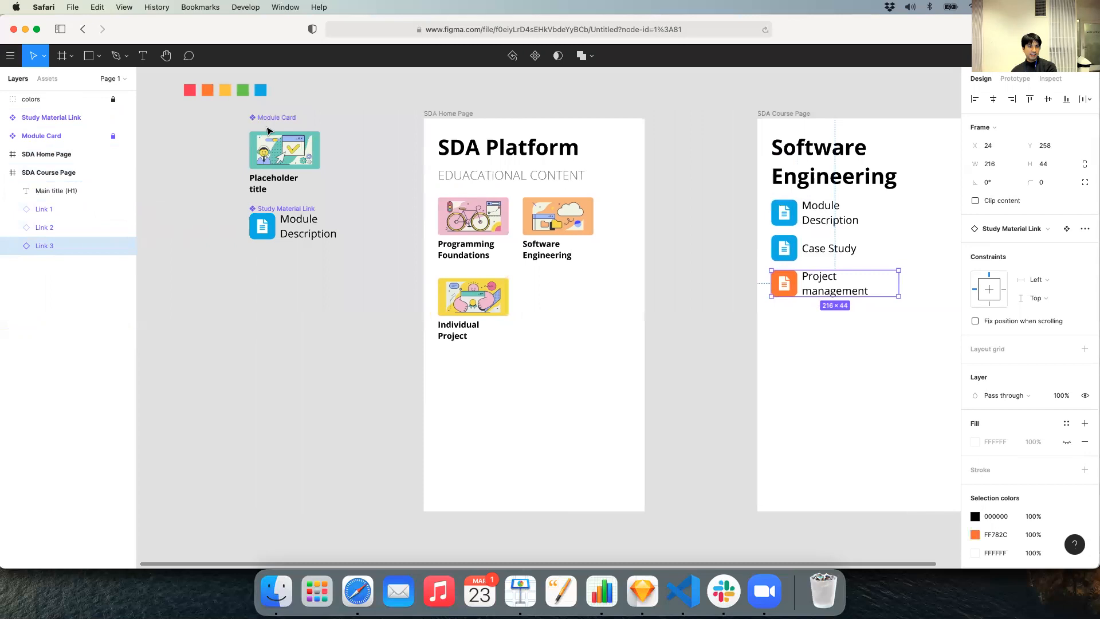
{"action": "left_click", "coordinate": [4, 135]}
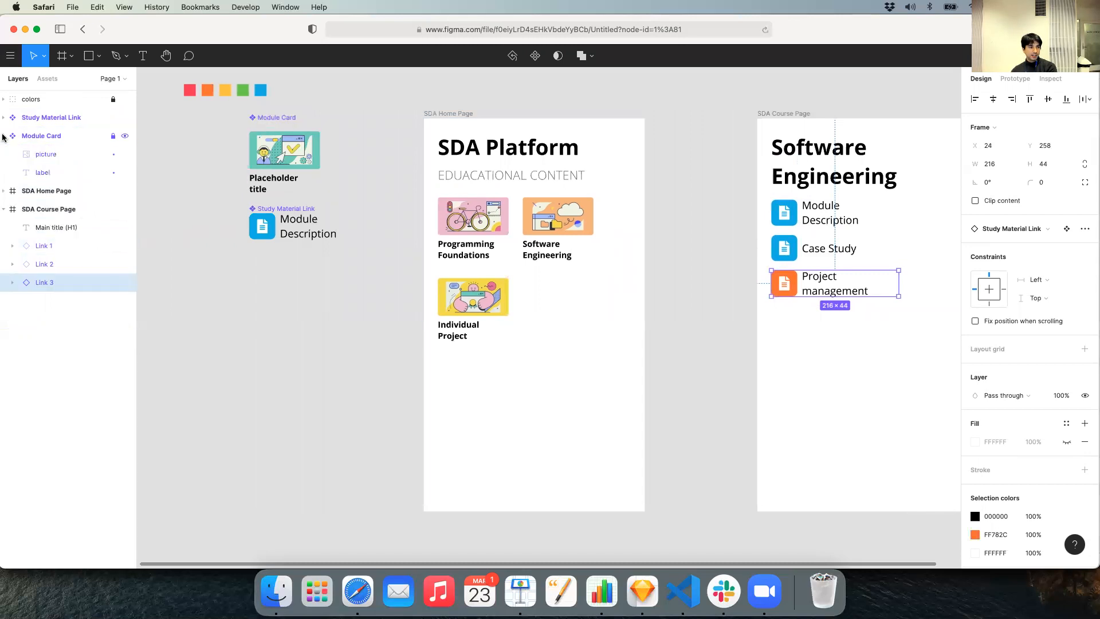
{"action": "left_click", "coordinate": [46, 154]}
{"action": "double_click", "coordinate": [48, 156]}
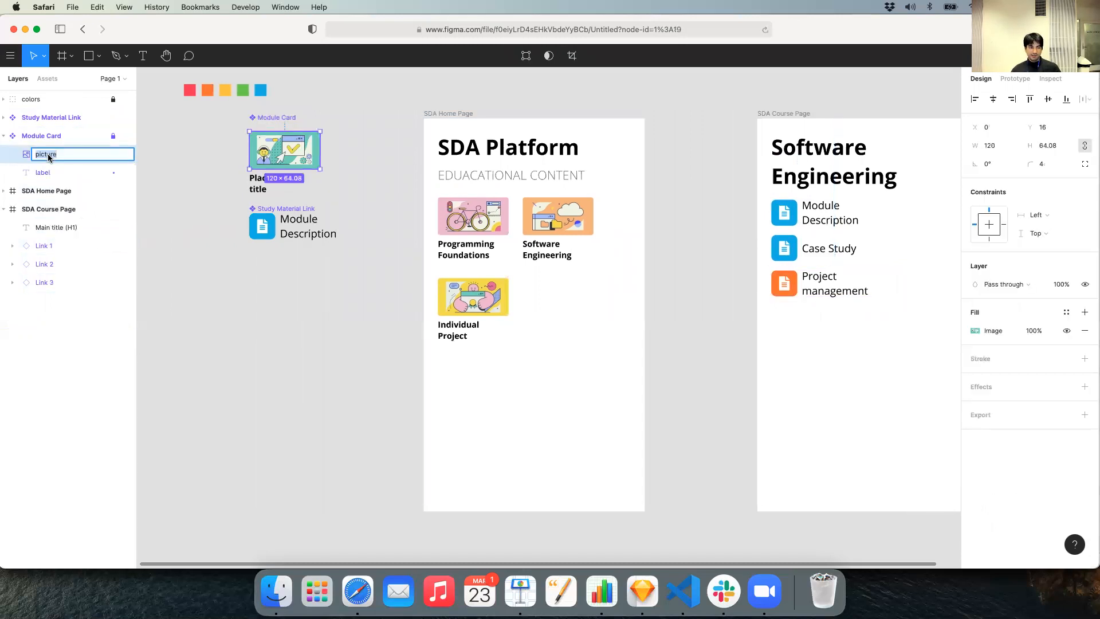
{"action": "key", "text": "Right"}
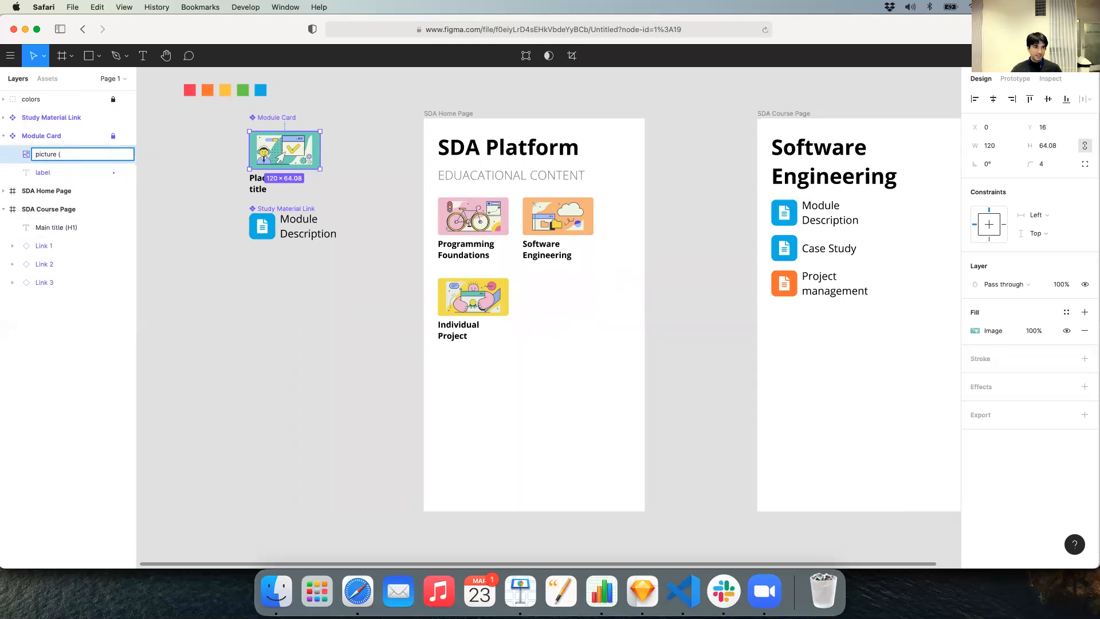
{"action": "key", "text": "Return"}
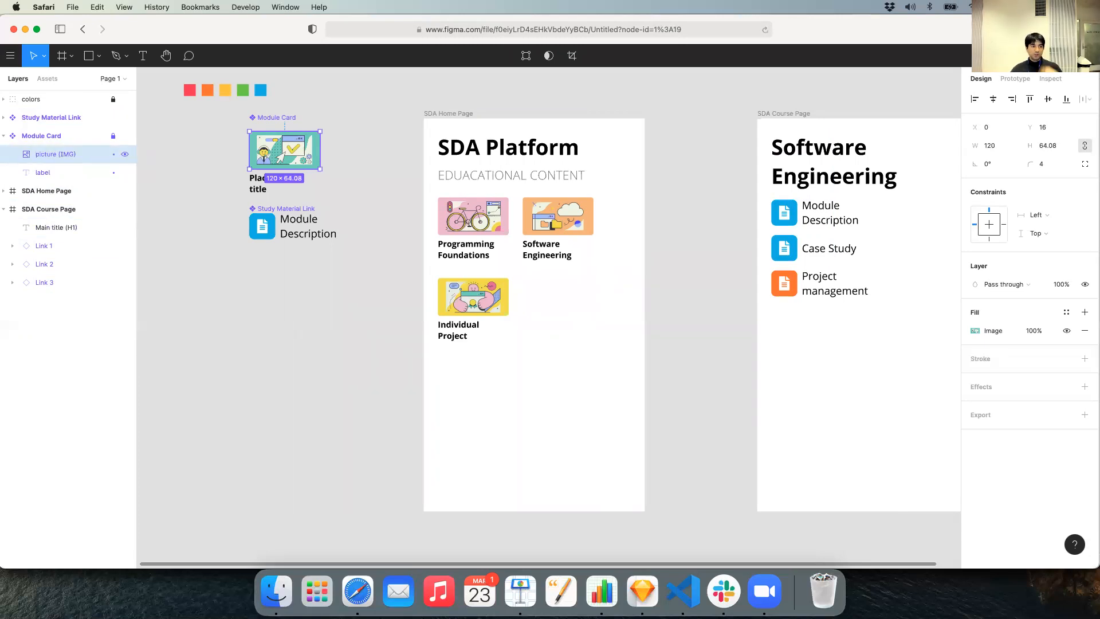
Step: Rename the Module Card component as "Module Card (ARTICLE)"
{"action": "left_click", "coordinate": [59, 174]}
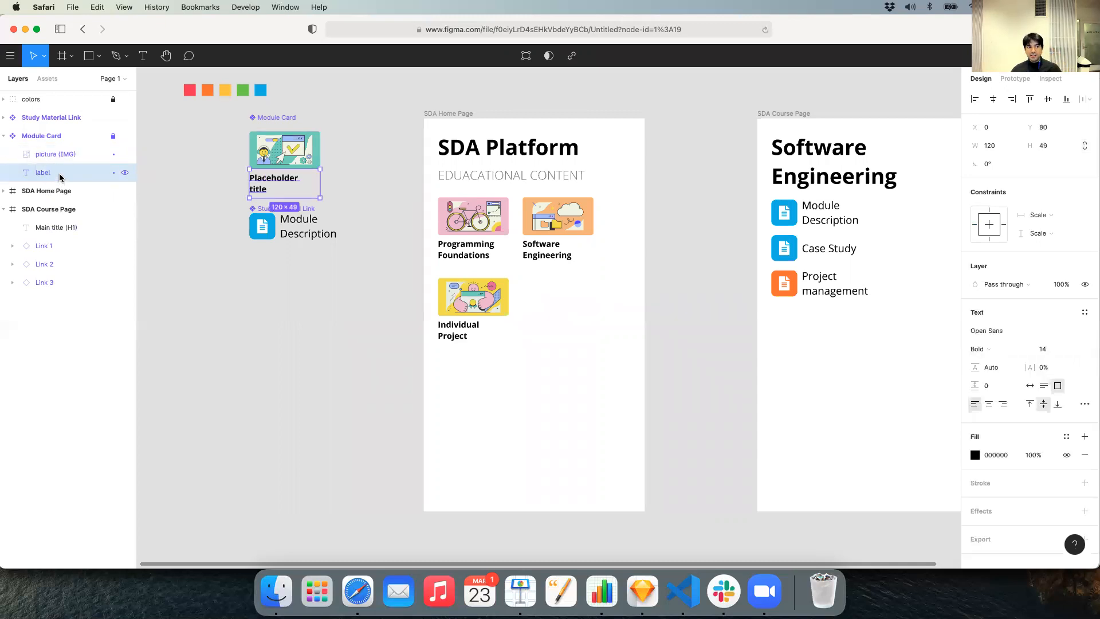
{"action": "double_click", "coordinate": [68, 137]}
{"action": "left_click", "coordinate": [67, 138]}
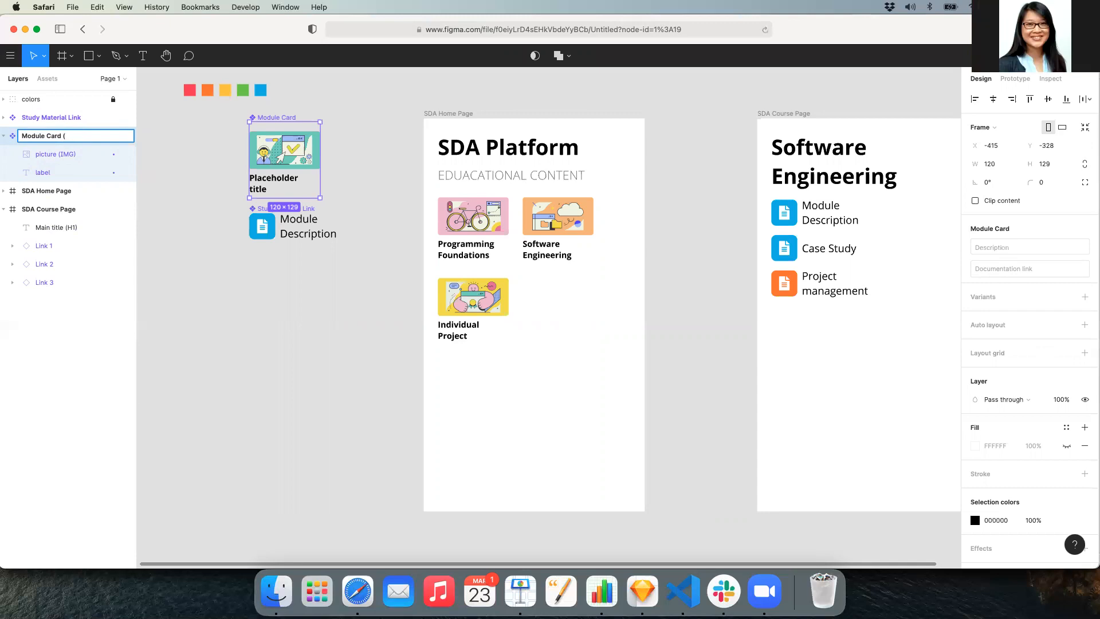
{"action": "key", "text": "XF86AudioRaiseVolume"}
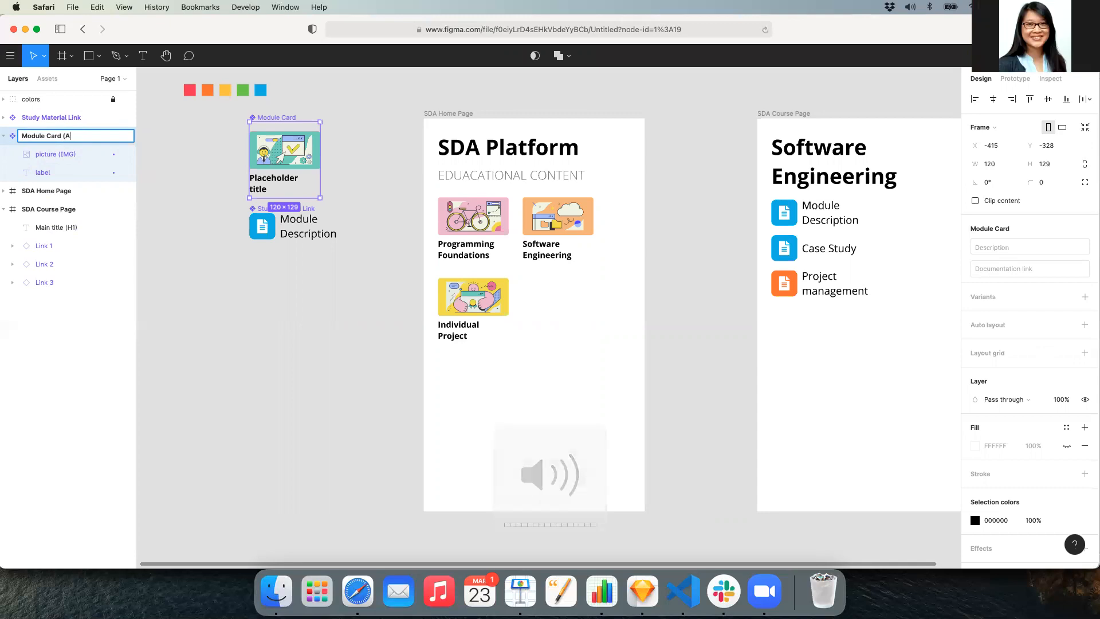
{"action": "type", "text": "A"}
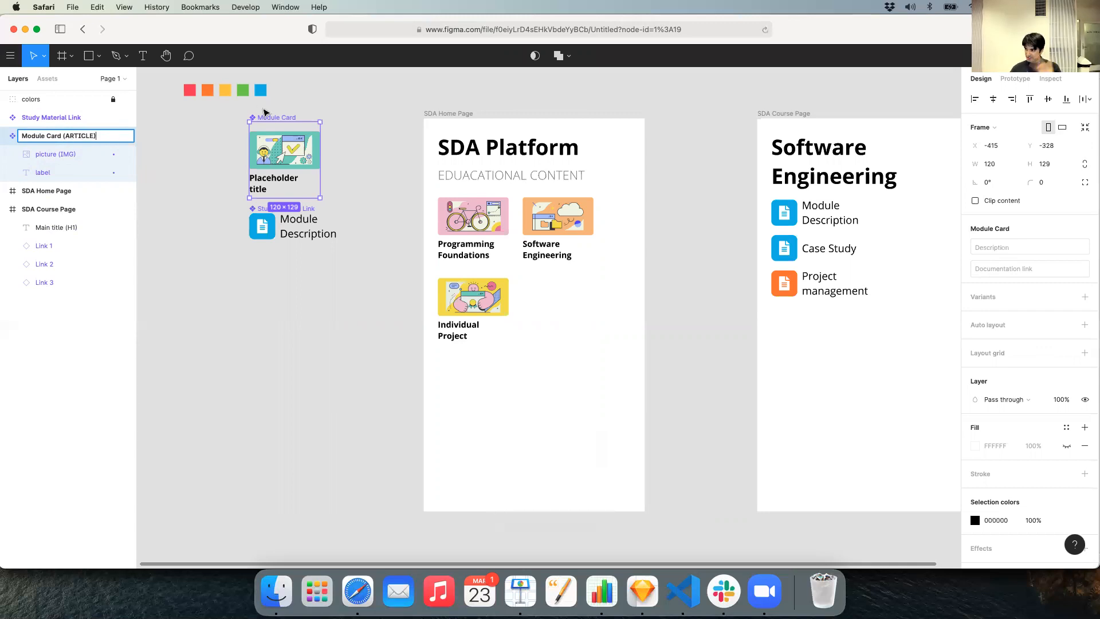
{"action": "left_click", "coordinate": [338, 109]}
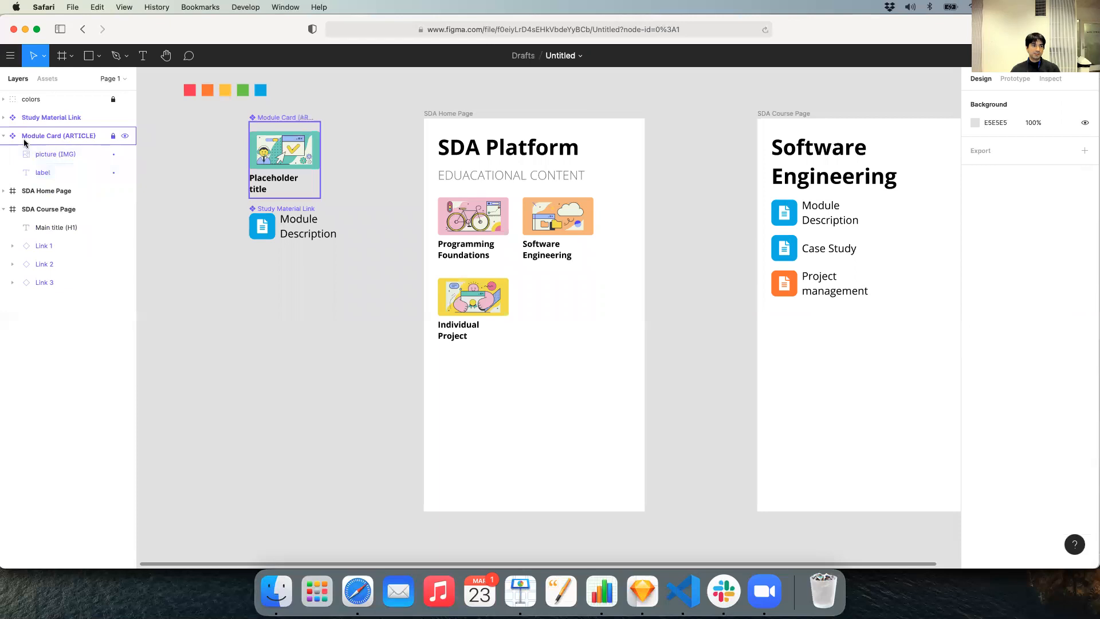
Step: Move the Study Material Link component below Module Card (ARTICLE) in the layer order and rename it as "Study Material (A)"
{"action": "left_click", "coordinate": [82, 118]}
{"action": "left_click_drag", "start_coordinate": [56, 118], "coordinate": [64, 144]}
{"action": "double_click", "coordinate": [69, 142]}
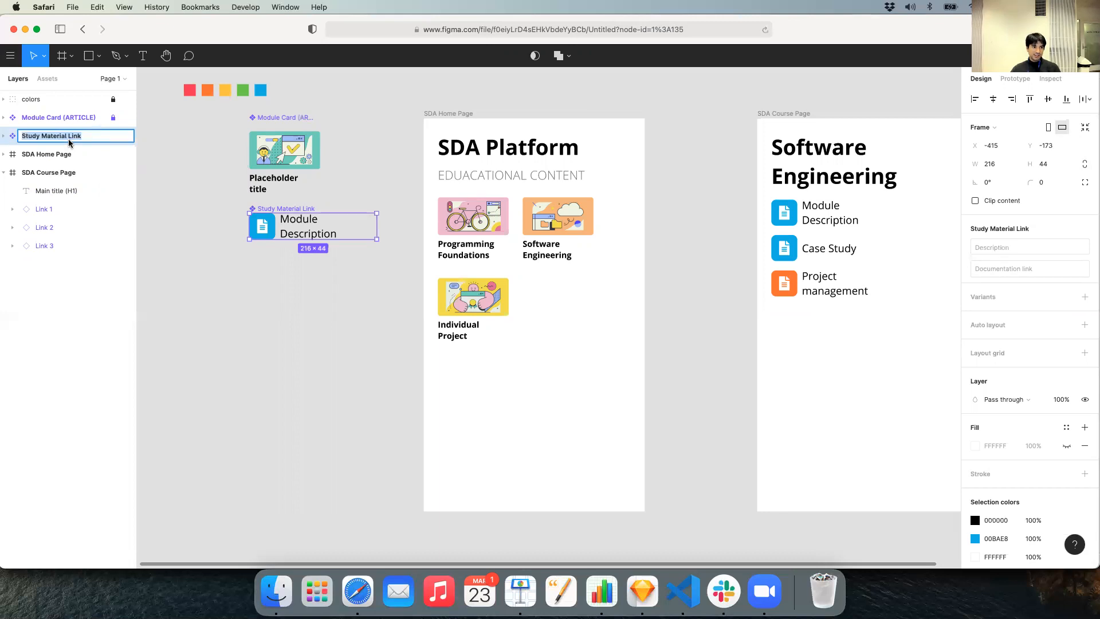
{"action": "key", "text": "Left"}
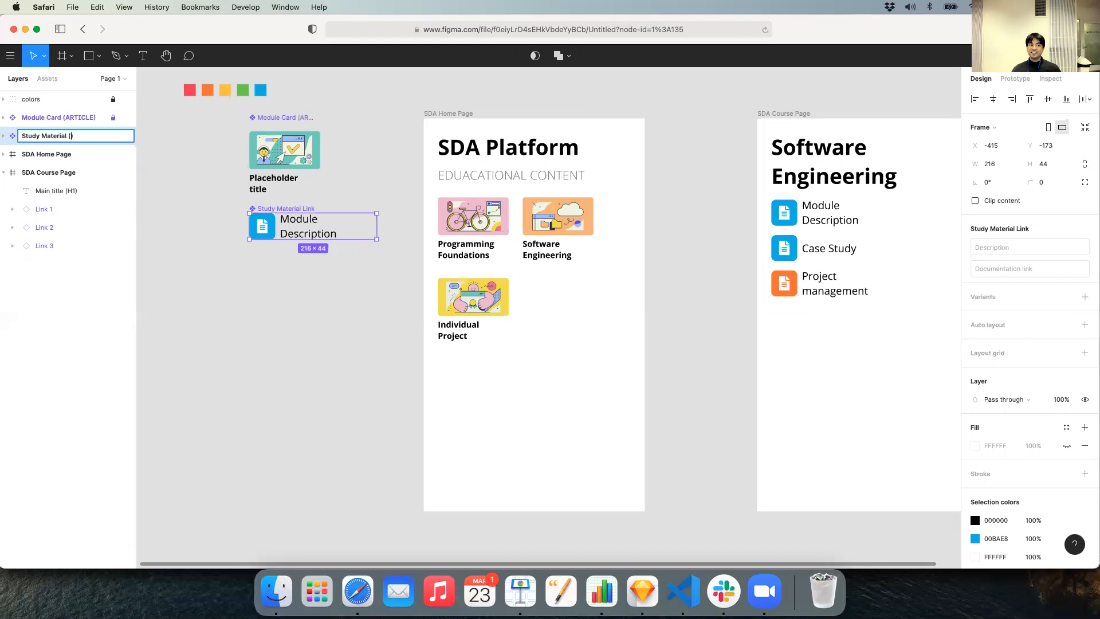
{"action": "key", "text": "Return"}
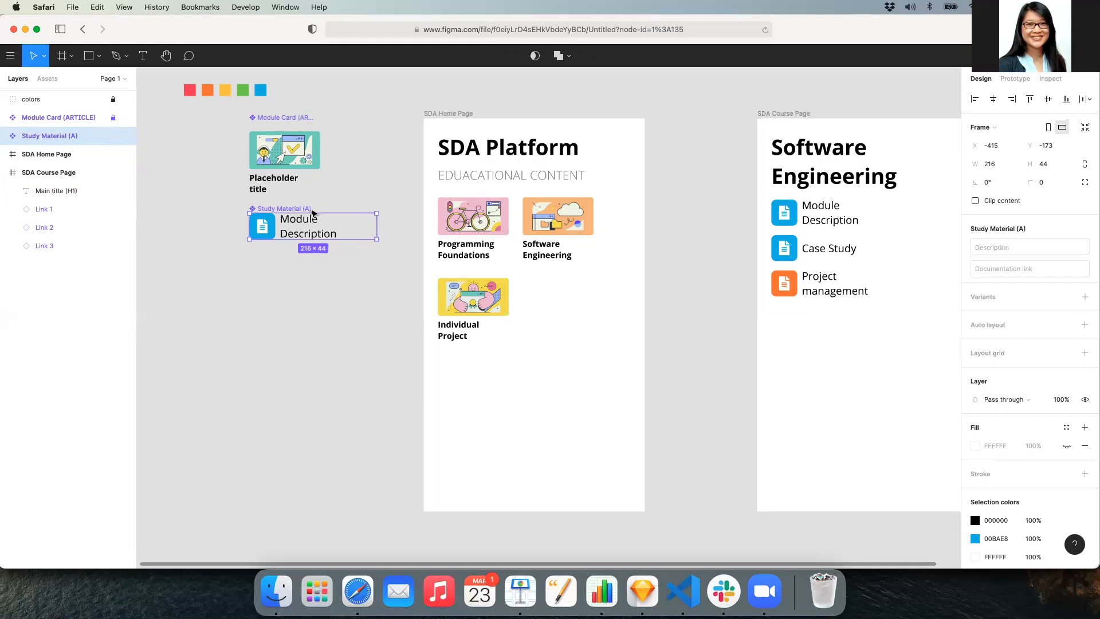
Step: Expand the Study Material (A) component and rename its icon layer as "icon (SPAN)"
{"action": "left_click", "coordinate": [7, 136]}
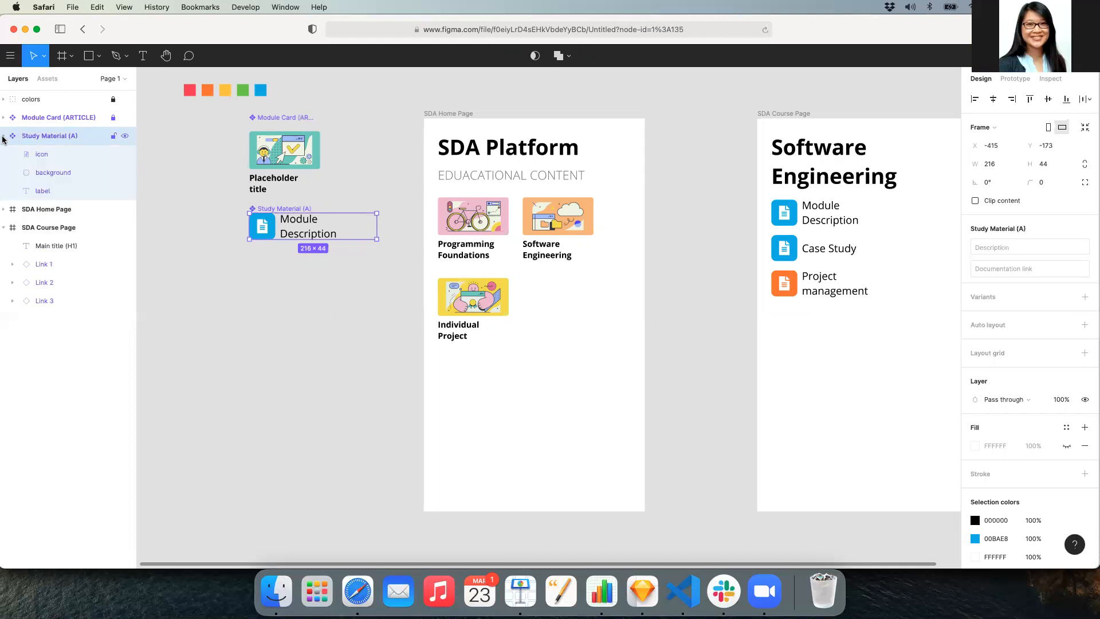
{"action": "left_click", "coordinate": [57, 156]}
{"action": "double_click", "coordinate": [58, 160]}
{"action": "type", "text": "Icon"}
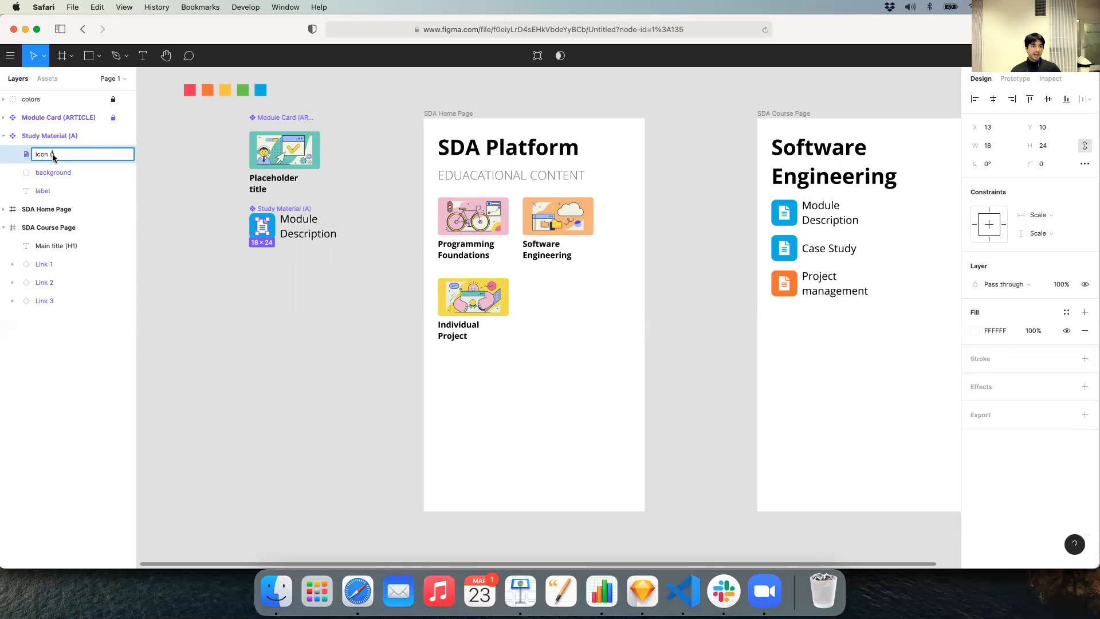
{"action": "type", "text": "SPAN"}
{"action": "key", "text": "Return"}
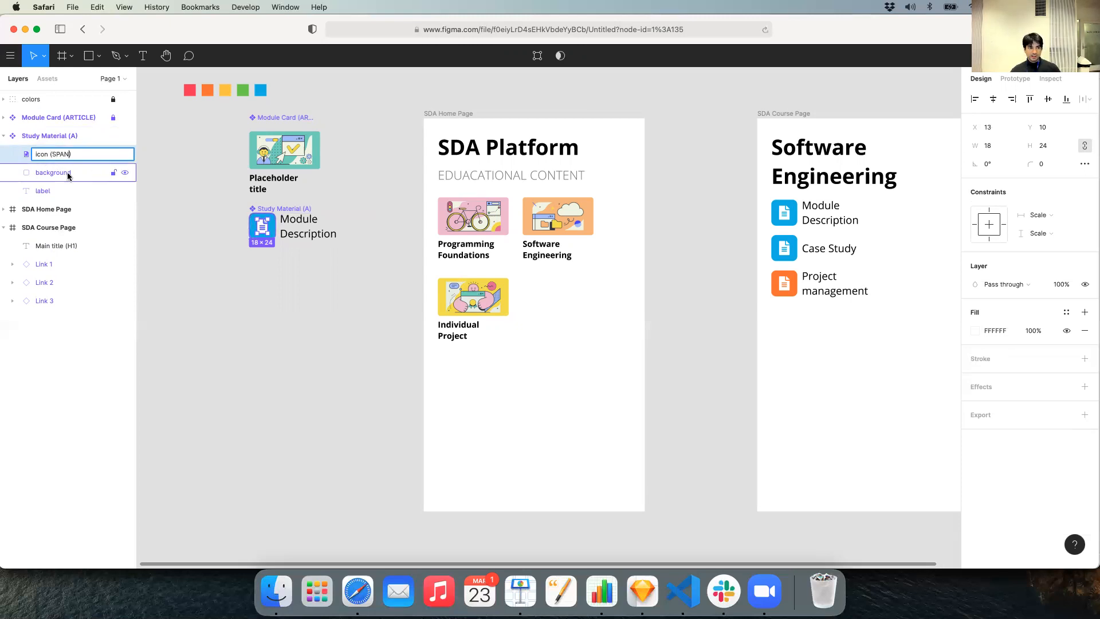
Step: Rename the background layer inside Study Material (A) as "background (DIV)"
{"action": "double_click", "coordinate": [52, 172]}
{"action": "left_click", "coordinate": [78, 177]}
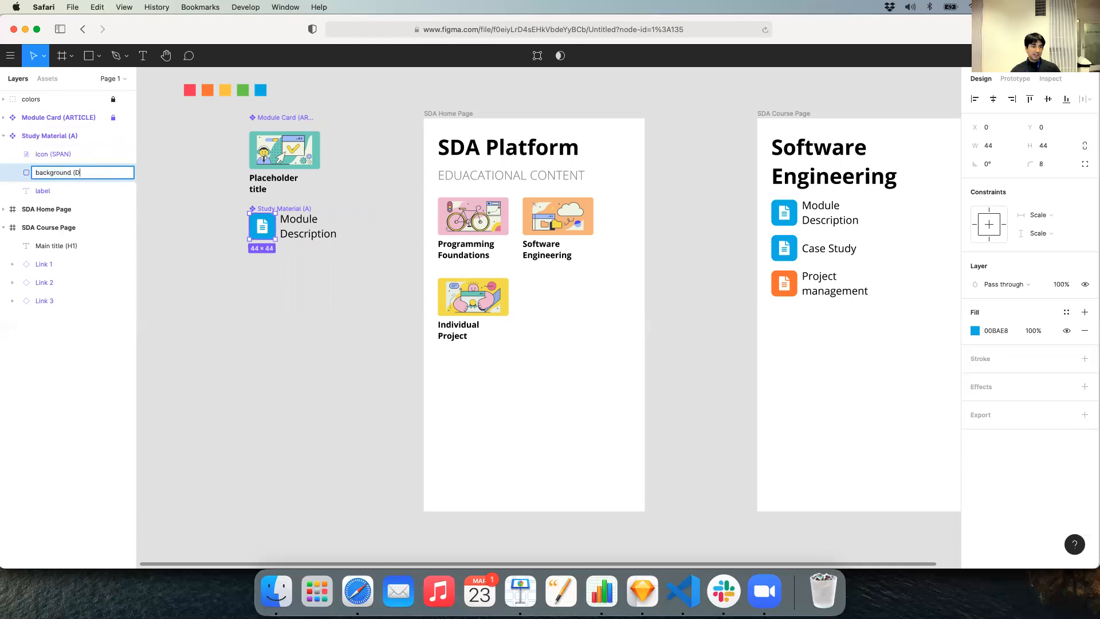
{"action": "left_click", "coordinate": [69, 192]}
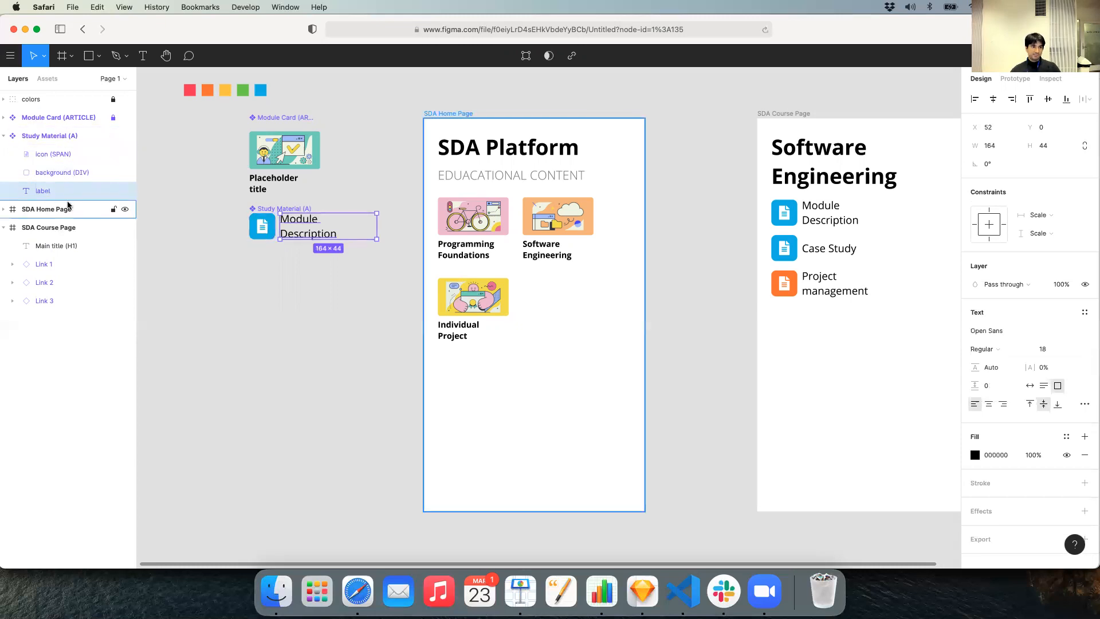
{"action": "left_click", "coordinate": [297, 338]}
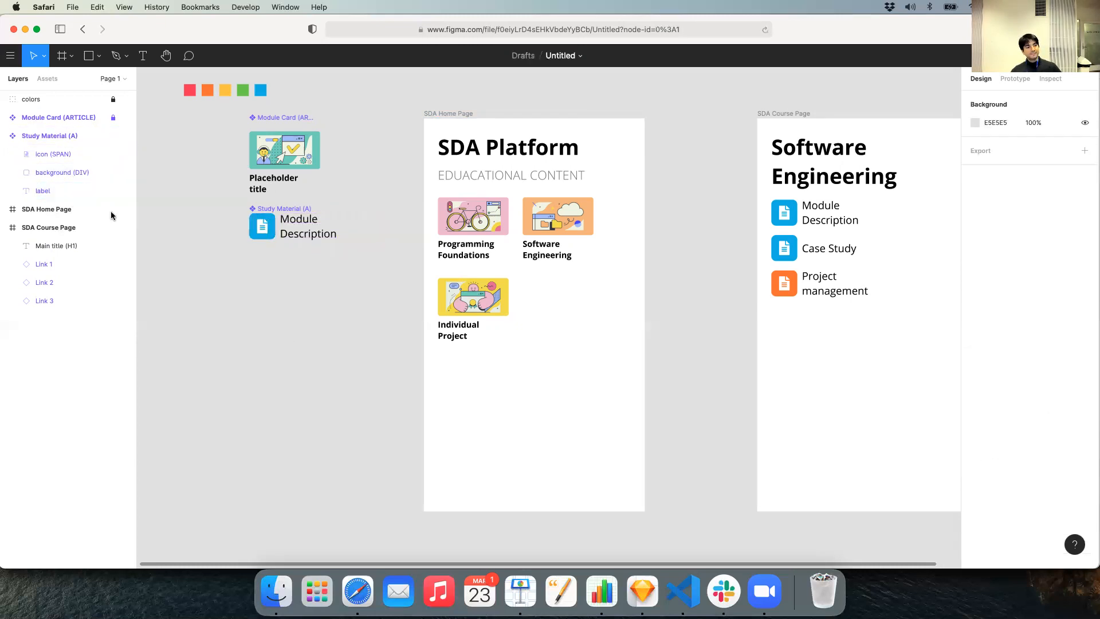
Step: Change the tag of the background layer inside Study Material (A) so its name reads "background (SPAN)"
{"action": "left_click", "coordinate": [79, 174]}
{"action": "double_click", "coordinate": [79, 174]}
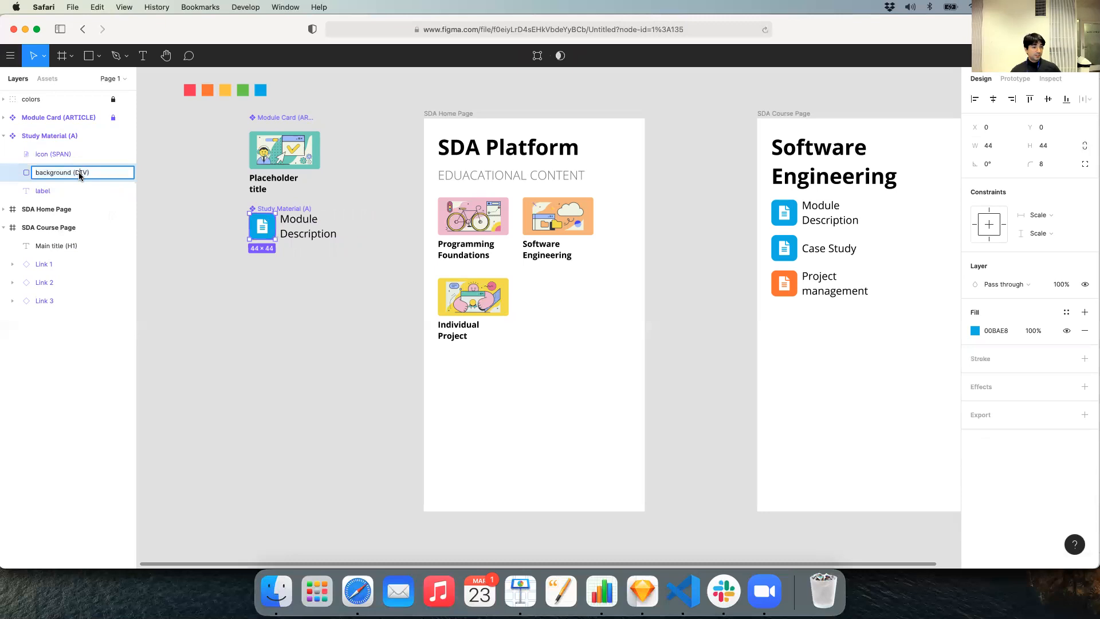
{"action": "type", "text": "SPAN)"}
Step: Change the icon layer's name inside Study Material (A) to "icon (I)" and collapse the component's layers
{"action": "left_click", "coordinate": [57, 155]}
{"action": "double_click", "coordinate": [56, 155]}
{"action": "double_click", "coordinate": [55, 156]}
{"action": "type", "text": "I"}
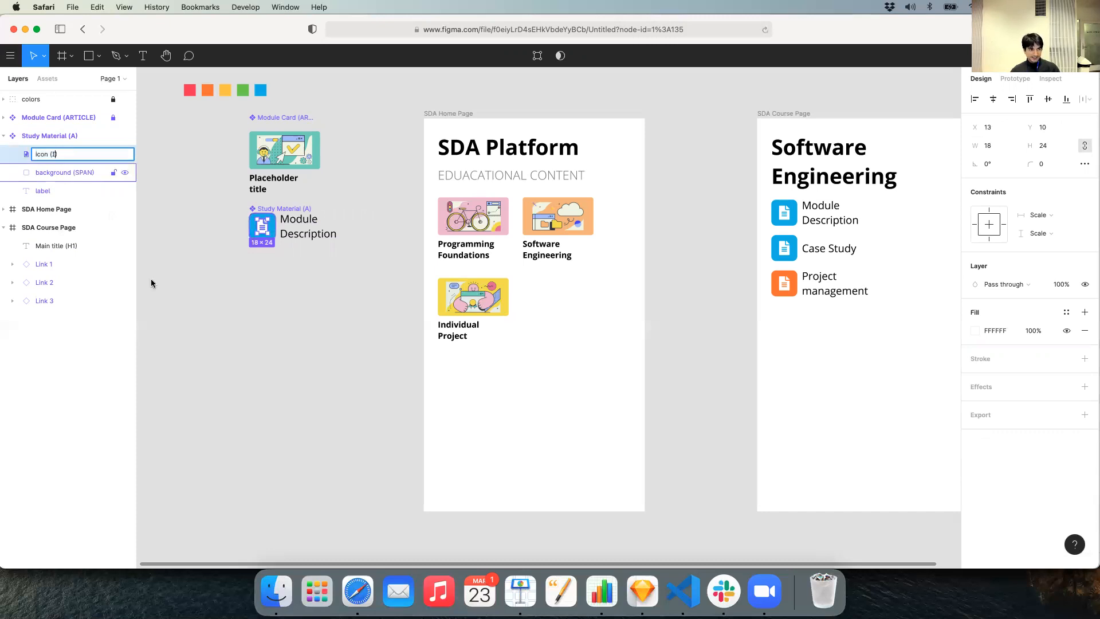
{"action": "left_click", "coordinate": [232, 314]}
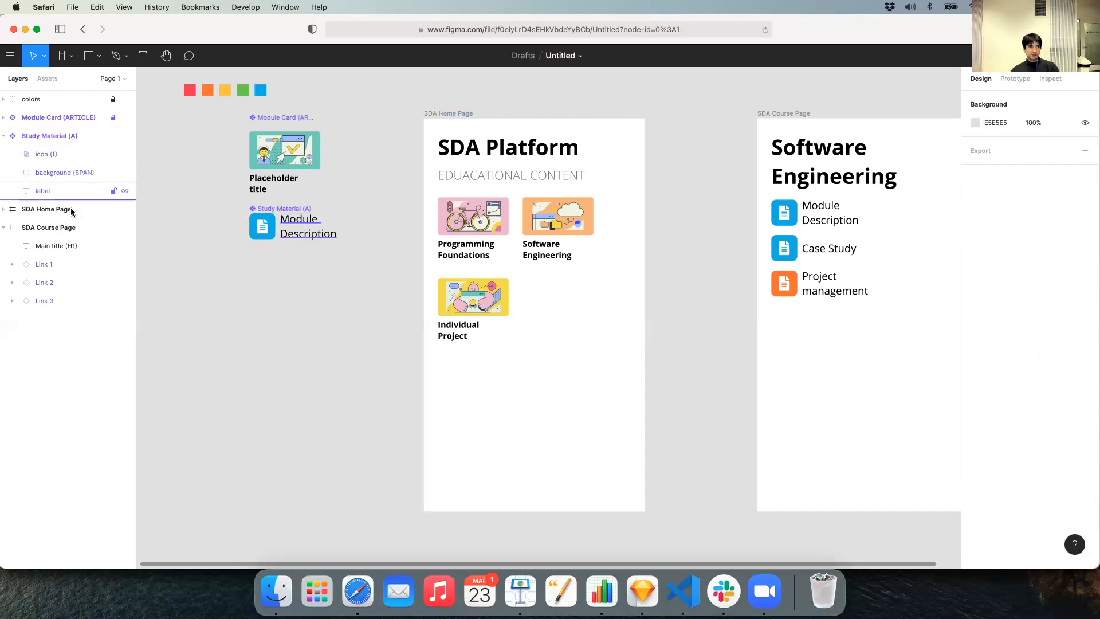
{"action": "left_click", "coordinate": [4, 136]}
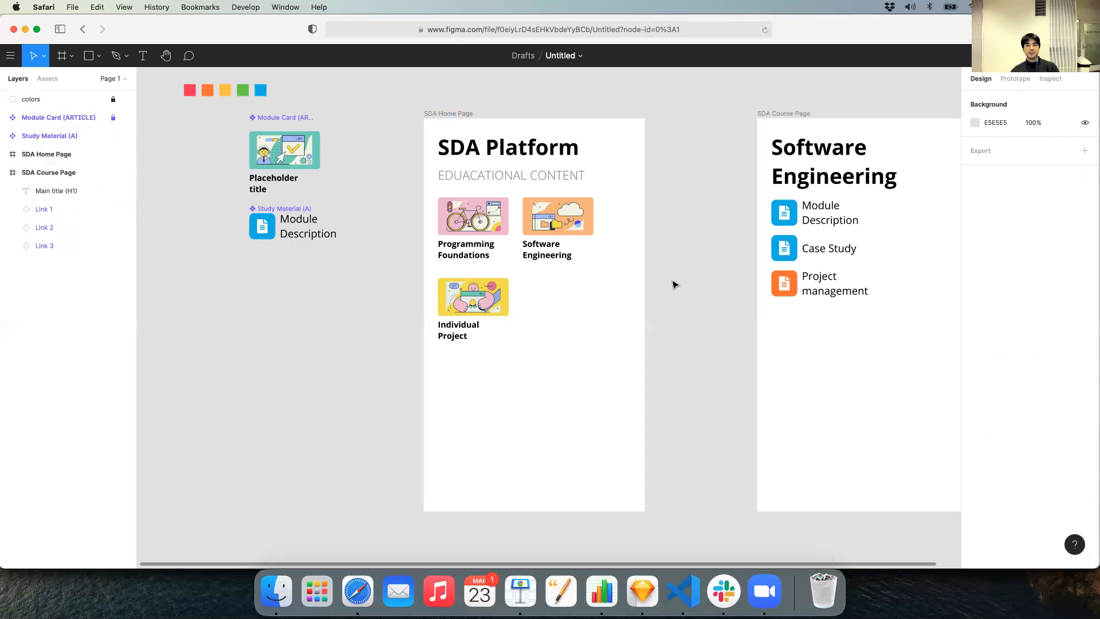
Step: Show the prototype settings for the Software Engineering card and dismiss the scroll actions announcement
{"action": "scroll", "coordinate": [673, 281], "scroll_direction": "right", "scroll_amount": 3}
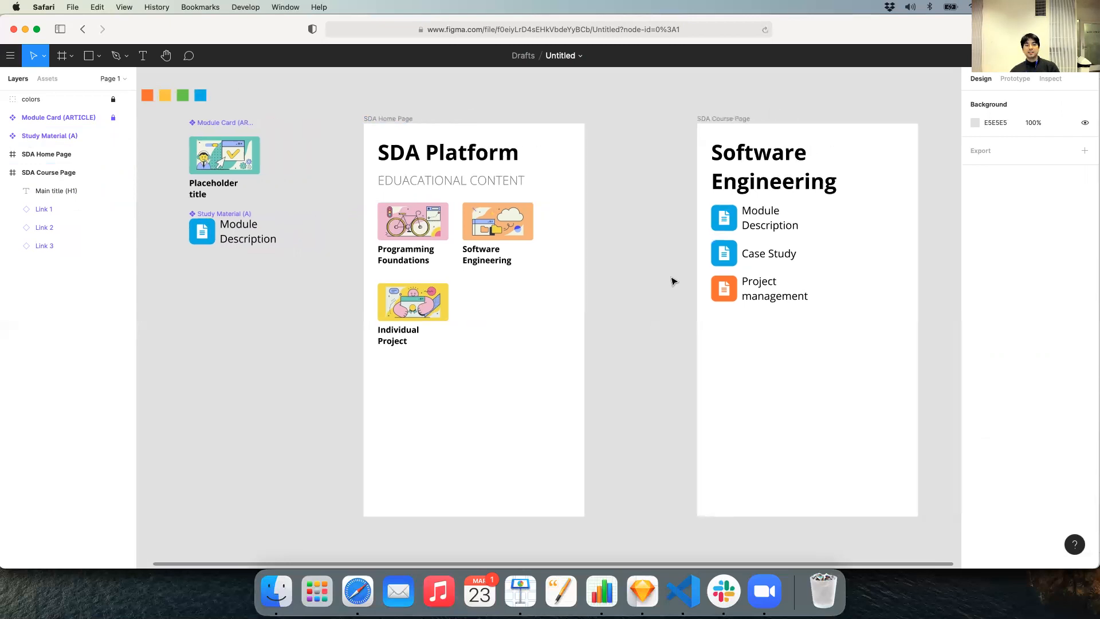
{"action": "left_click", "coordinate": [503, 235]}
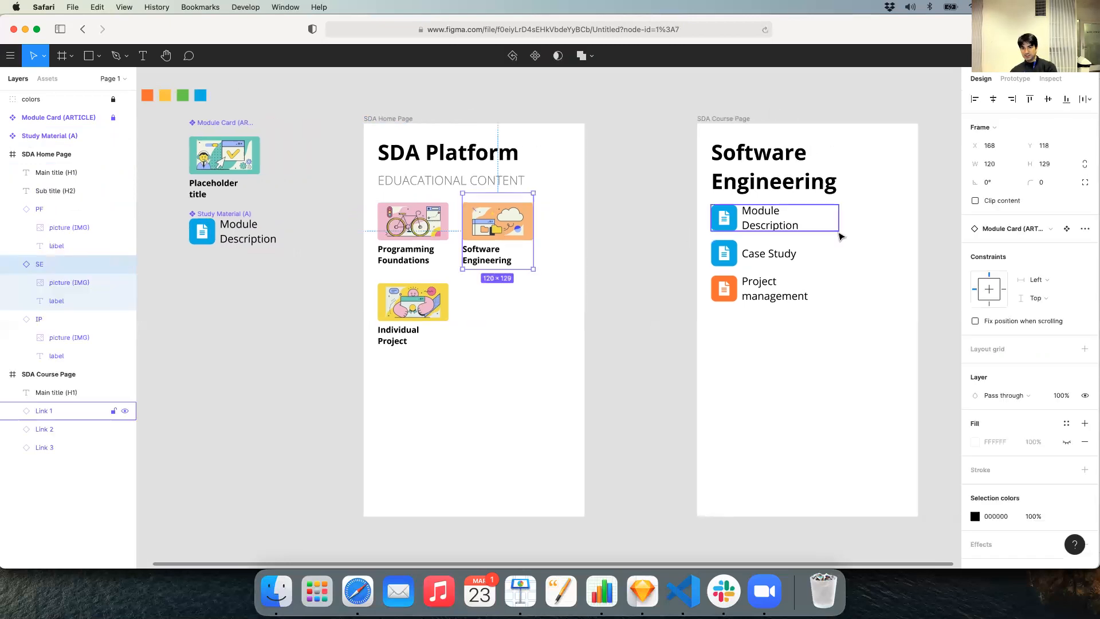
{"action": "left_click", "coordinate": [567, 220]}
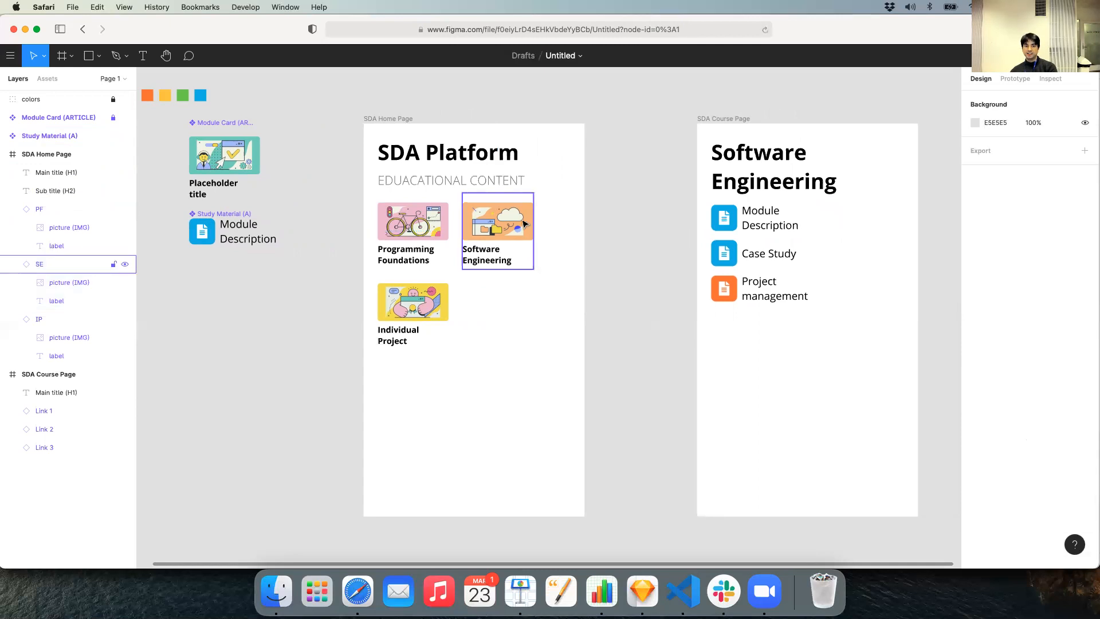
{"action": "left_click", "coordinate": [525, 224]}
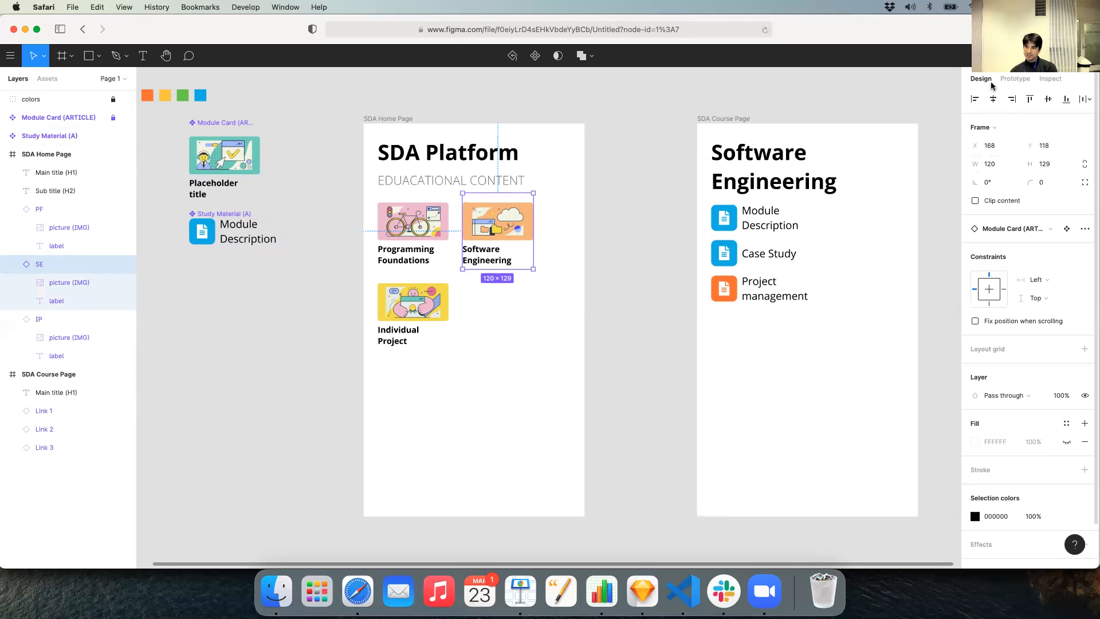
{"action": "left_click", "coordinate": [1015, 79]}
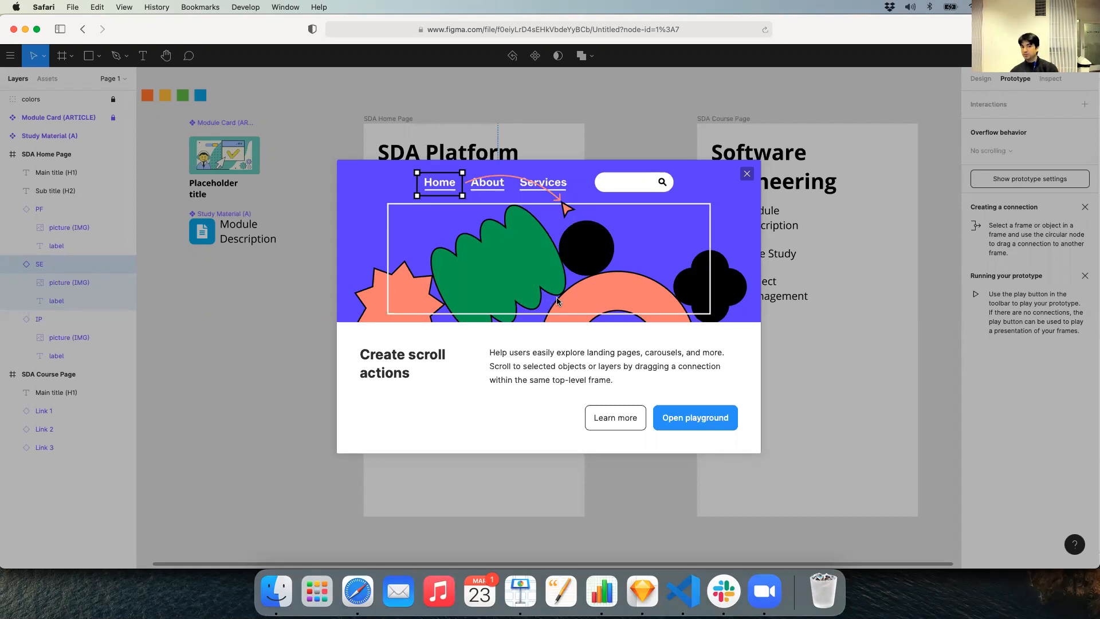
{"action": "left_click", "coordinate": [747, 174]}
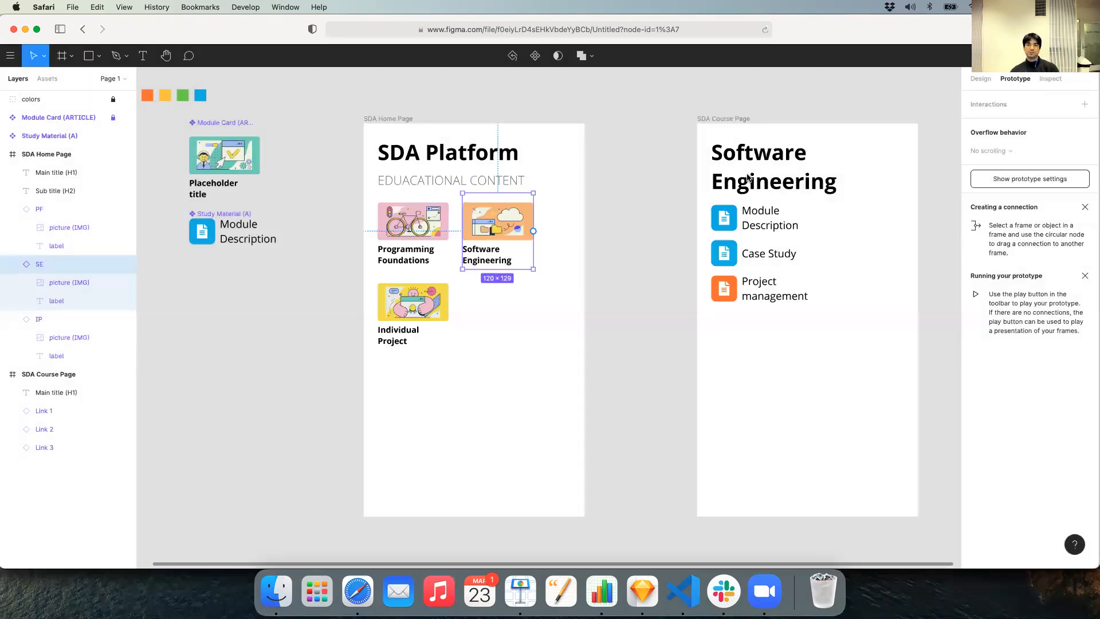
Step: Inspect the properties, typography and CSS code of the Software Engineering card and its label
{"action": "left_click", "coordinate": [1040, 84]}
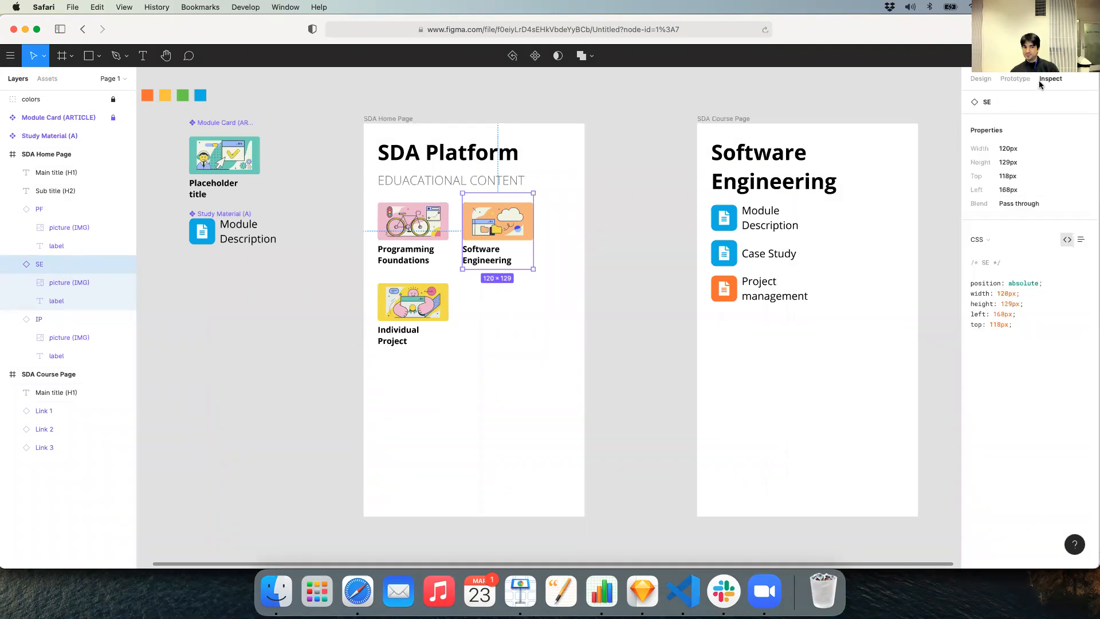
{"action": "left_click", "coordinate": [668, 177]}
{"action": "left_click", "coordinate": [491, 241]}
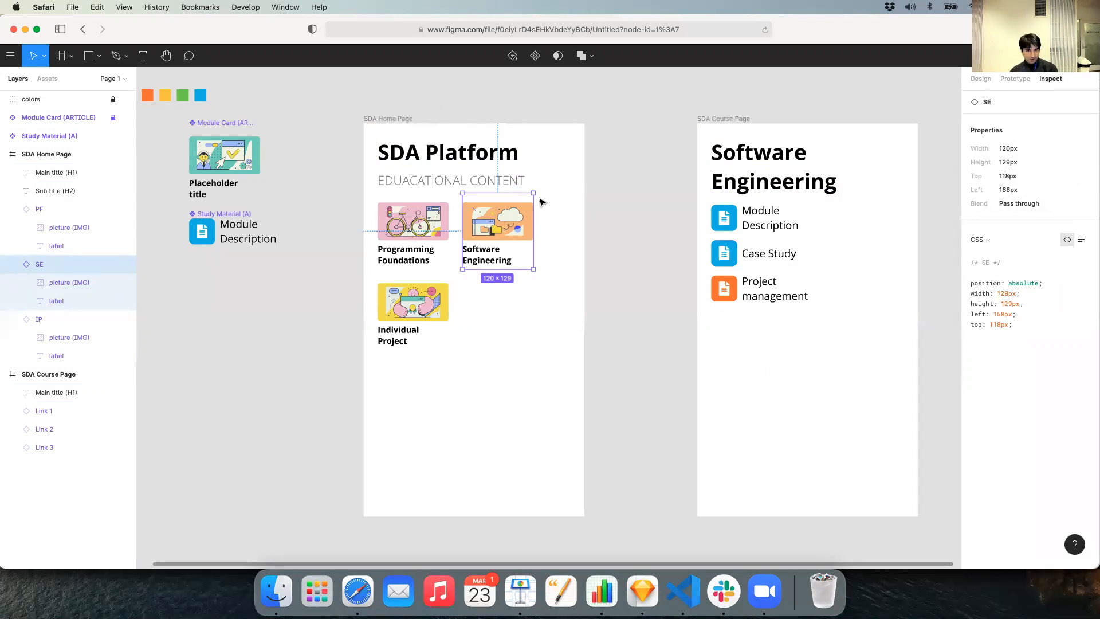
{"action": "mouse_move", "coordinate": [561, 205]}
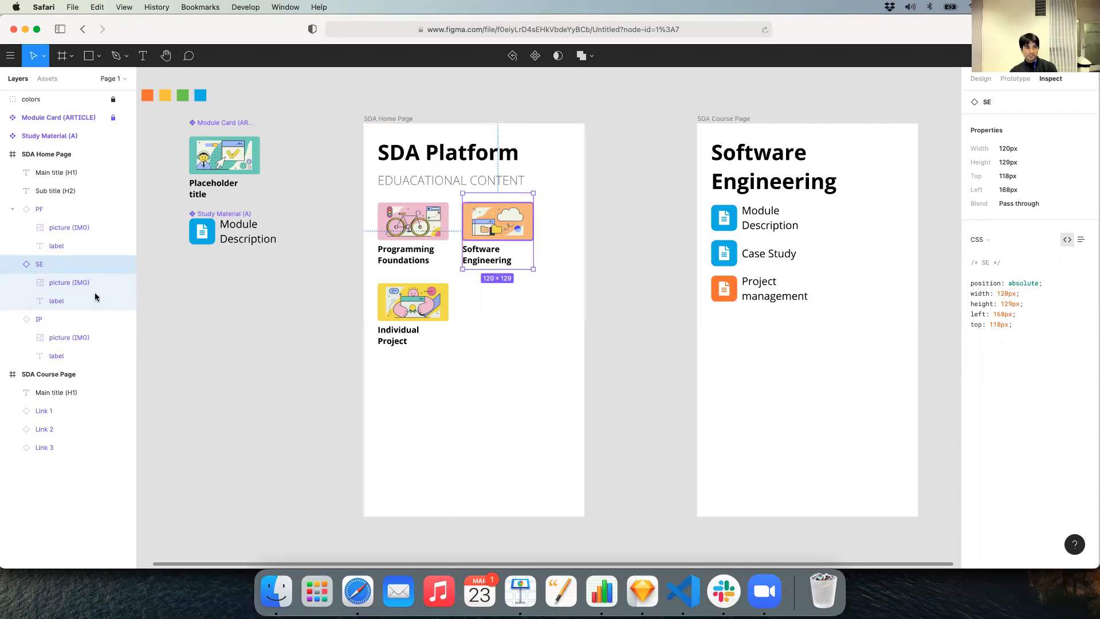
{"action": "left_click", "coordinate": [71, 301]}
{"action": "scroll", "coordinate": [975, 441], "scroll_direction": "down", "scroll_amount": 5}
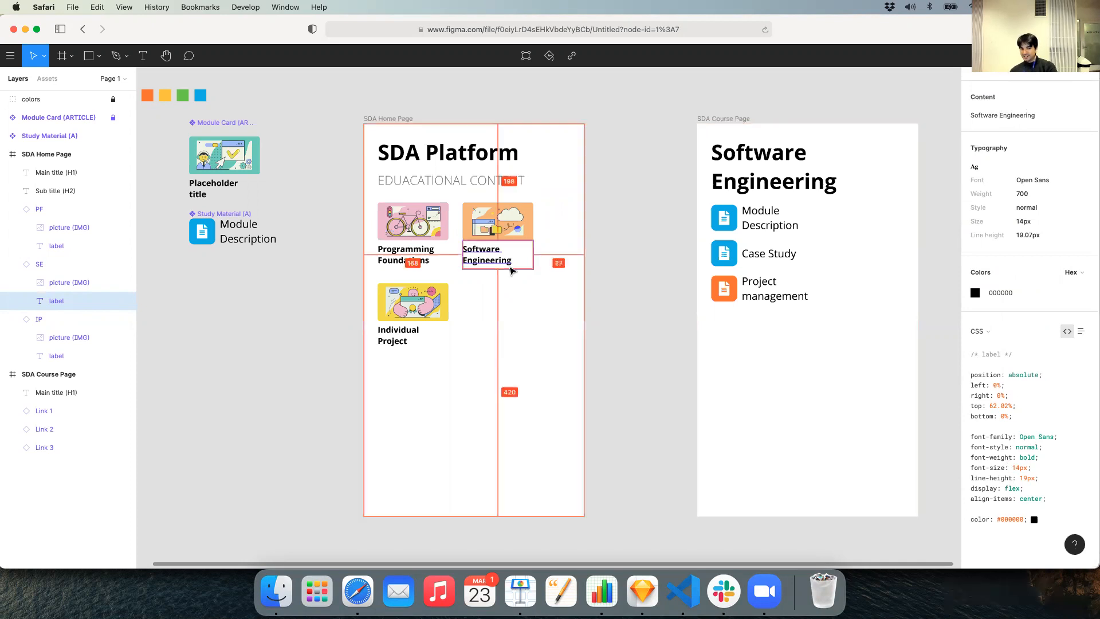
{"action": "scroll", "coordinate": [451, 256], "scroll_direction": "up", "scroll_amount": 5}
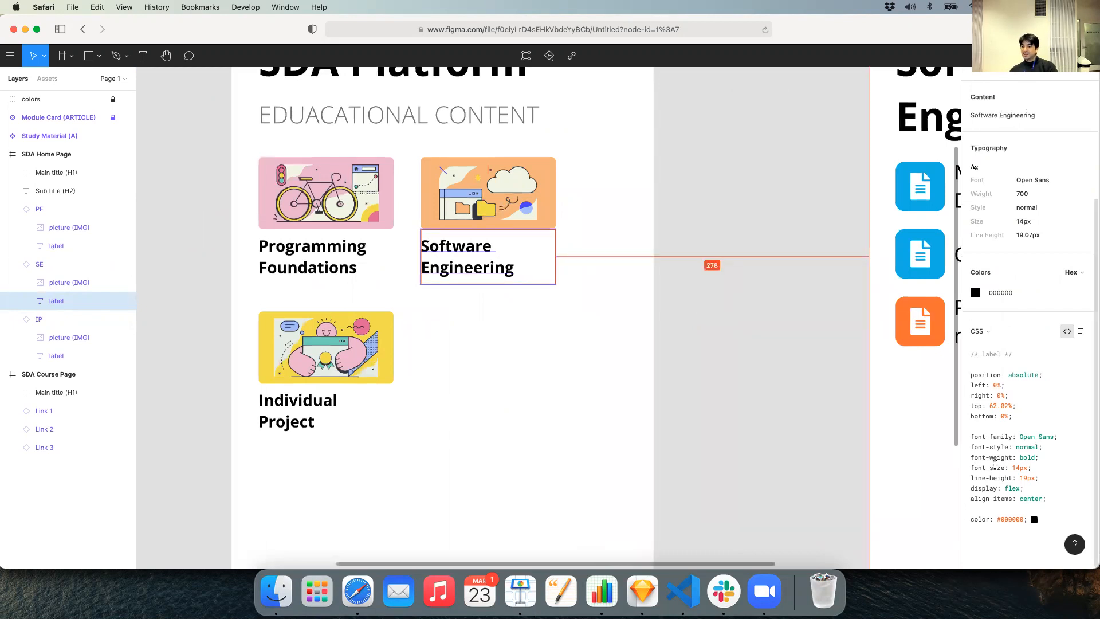
{"action": "scroll", "coordinate": [991, 374], "scroll_direction": "down", "scroll_amount": 1}
{"action": "scroll", "coordinate": [1014, 352], "scroll_direction": "up", "scroll_amount": 5}
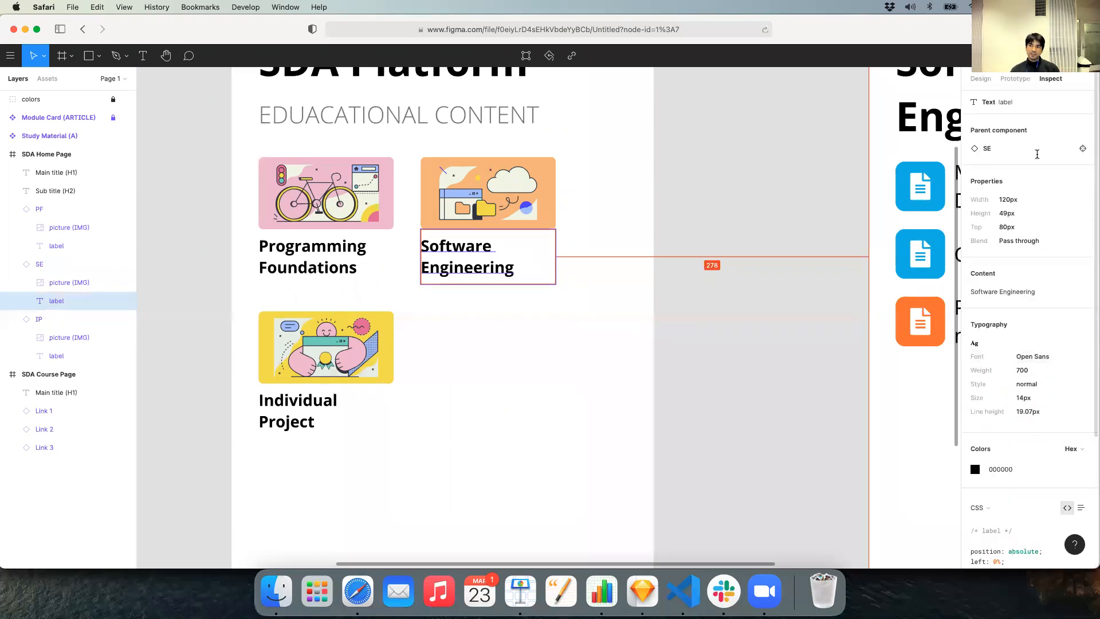
{"action": "key", "text": "shift+1"}
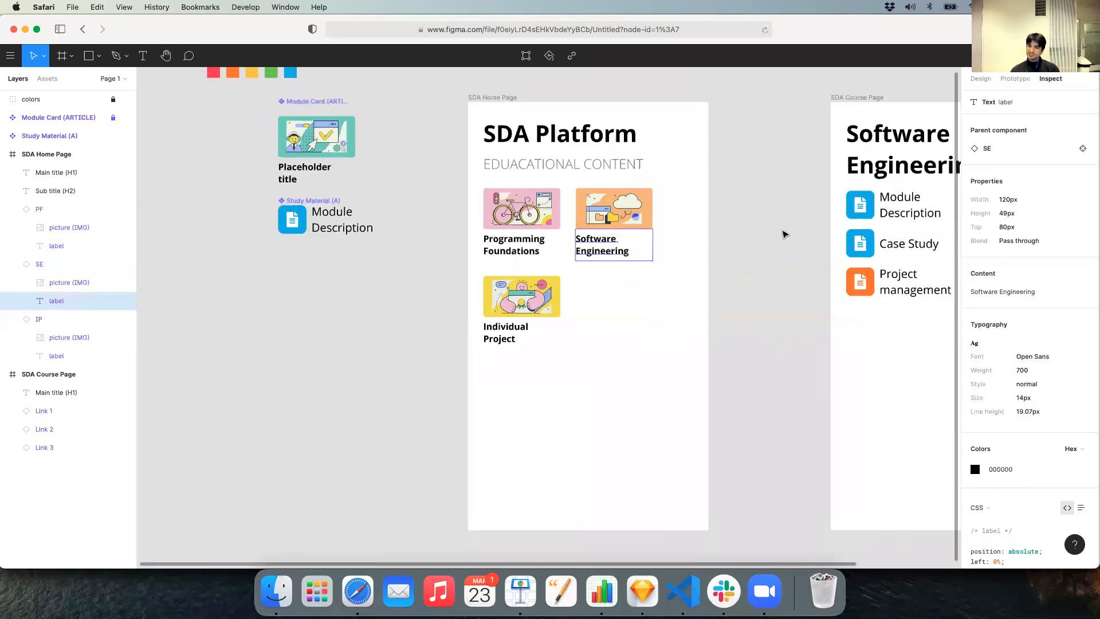
{"action": "key", "text": "Escape"}
Step: Add an On tap prototype interaction to the Software Engineering card on SDA Home Page and open its trigger choices
{"action": "scroll", "coordinate": [774, 229], "scroll_direction": "right", "scroll_amount": 3}
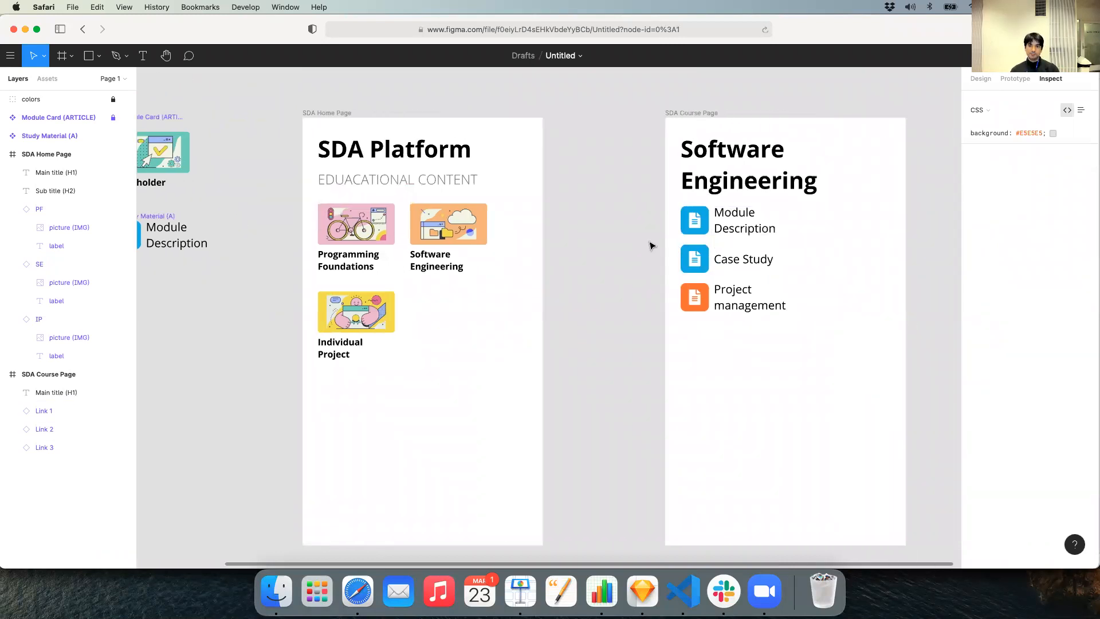
{"action": "left_click", "coordinate": [436, 225]}
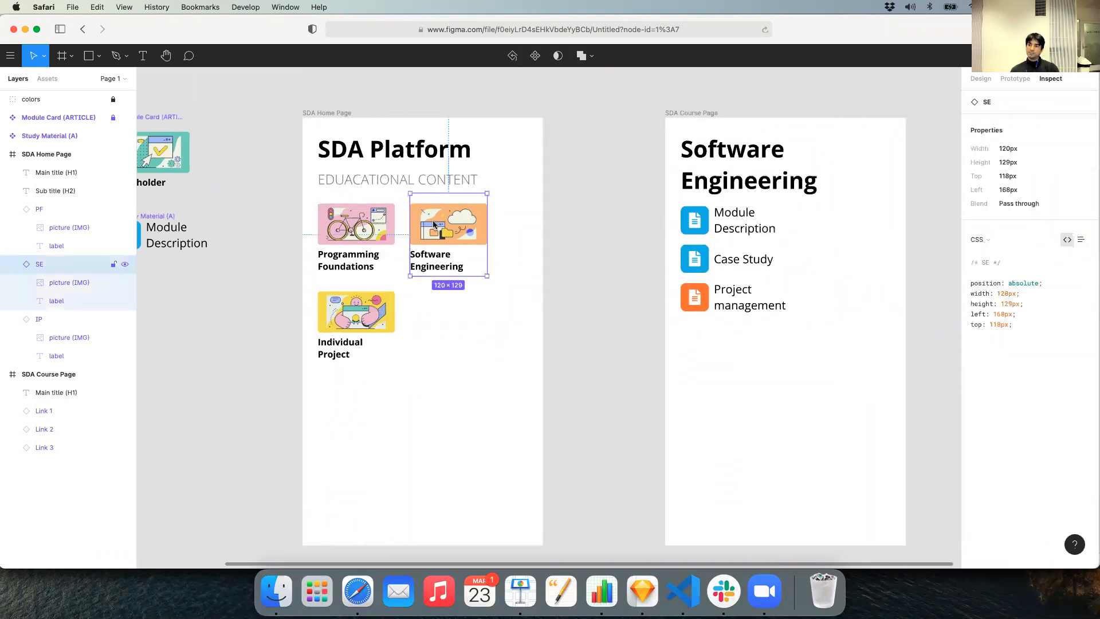
{"action": "left_click", "coordinate": [1022, 80]}
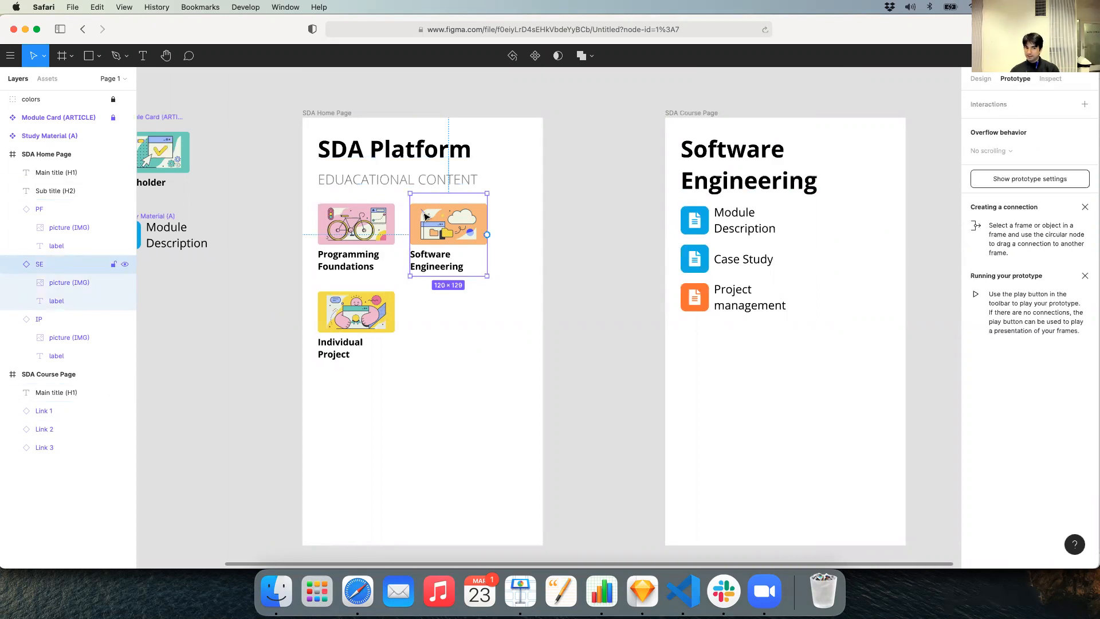
{"action": "scroll", "coordinate": [840, 192], "scroll_direction": "right", "scroll_amount": 5}
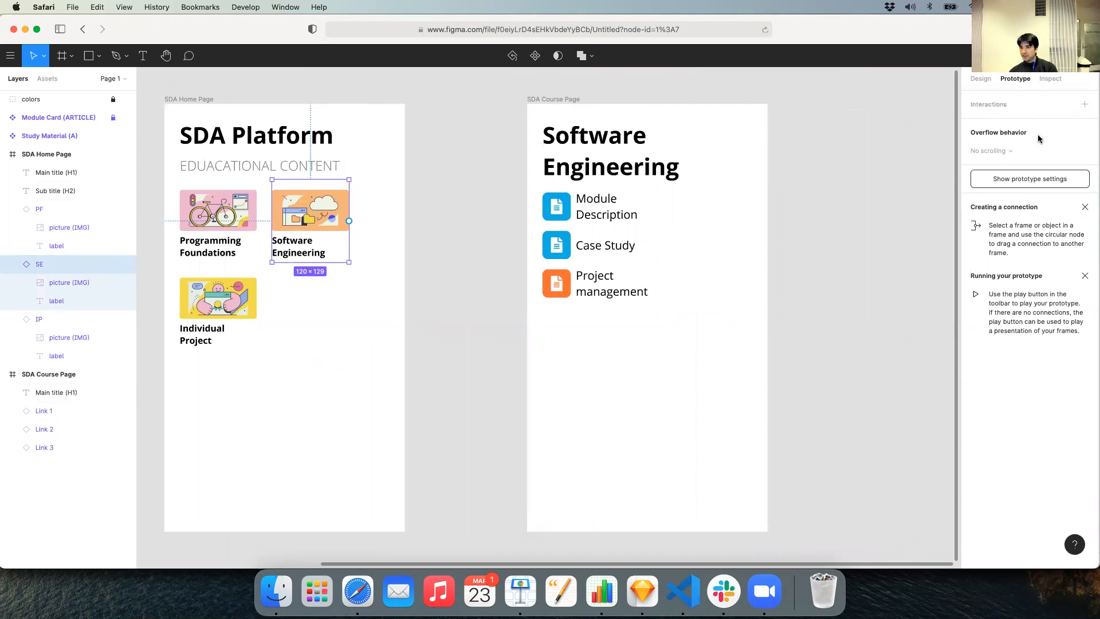
{"action": "left_click", "coordinate": [1082, 109]}
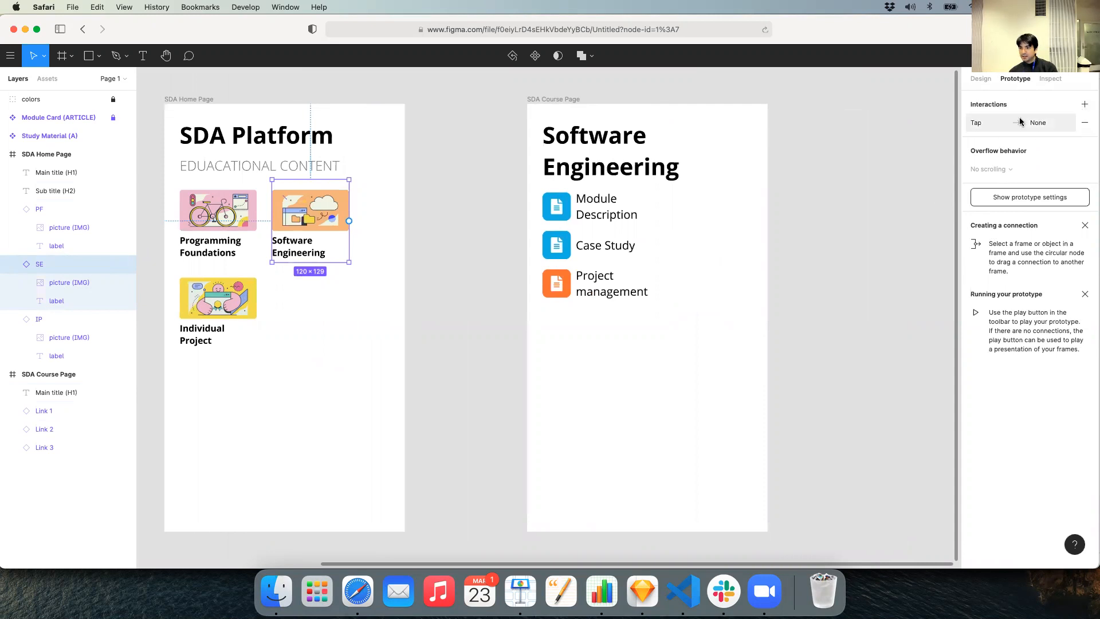
{"action": "left_click", "coordinate": [988, 128]}
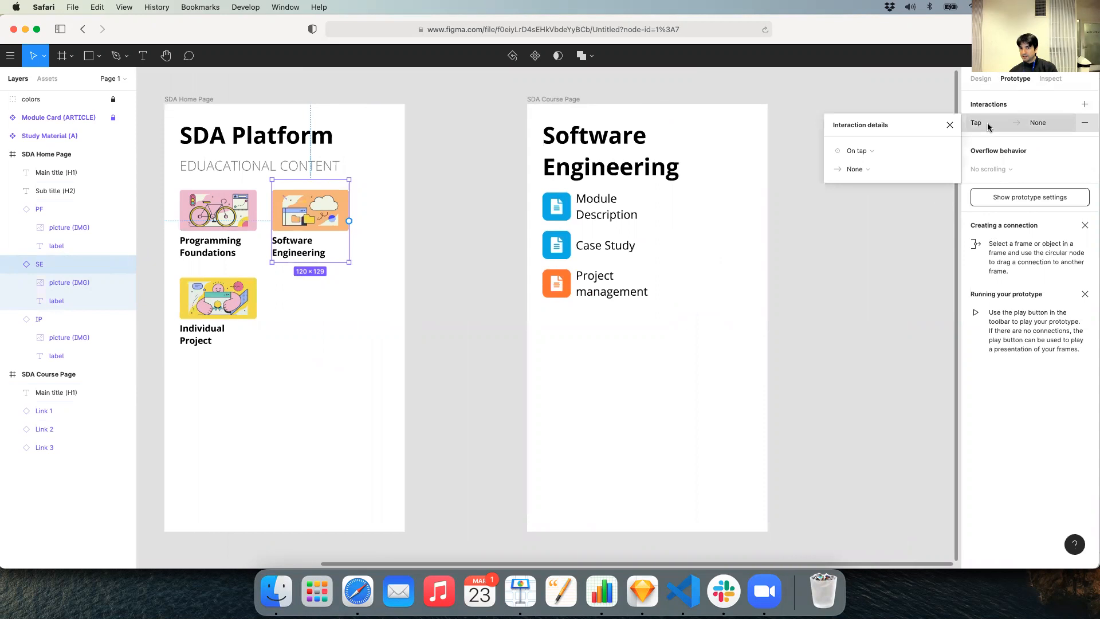
{"action": "left_click", "coordinate": [872, 151]}
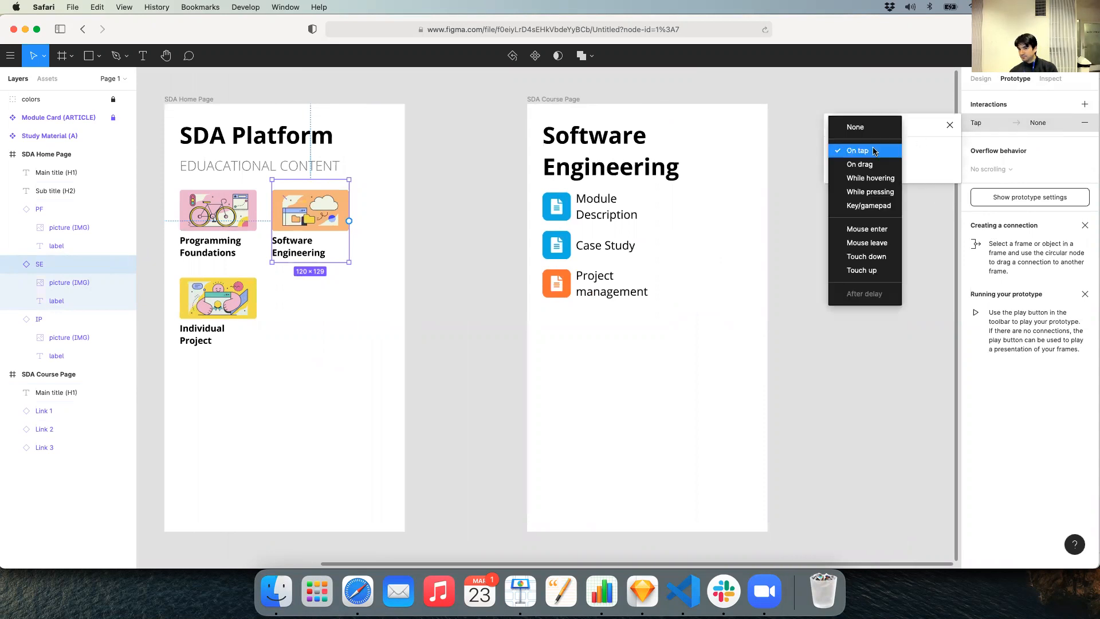